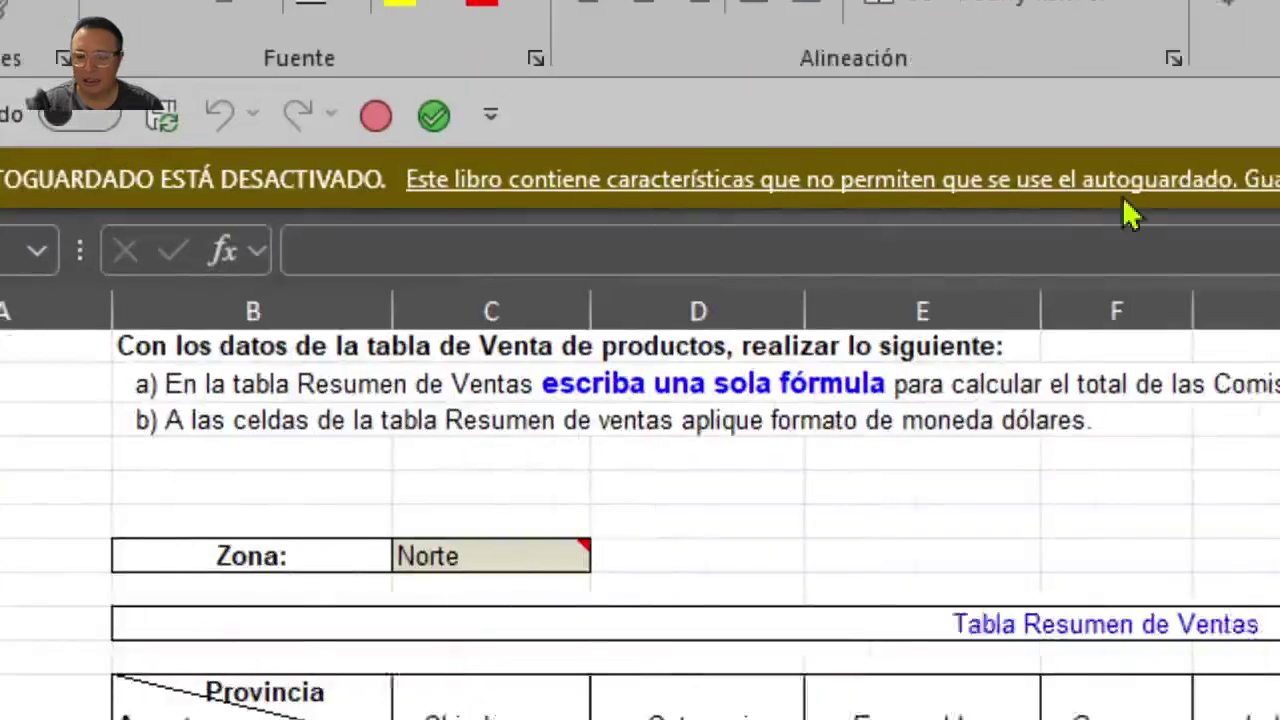
Review the exercise instructions, the Zona cell, the empty Resumen de Ventas grid and the Venta de productos data table
left_click(1231, 178)
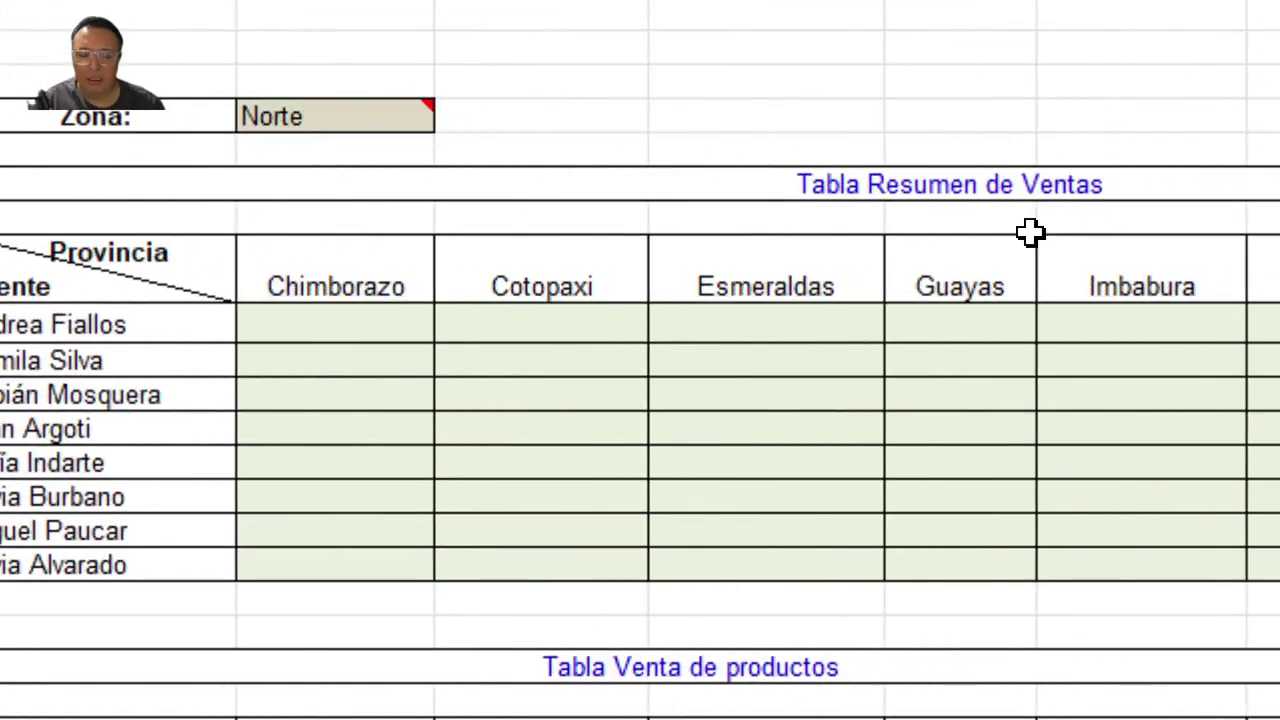
left_click(206, 466)
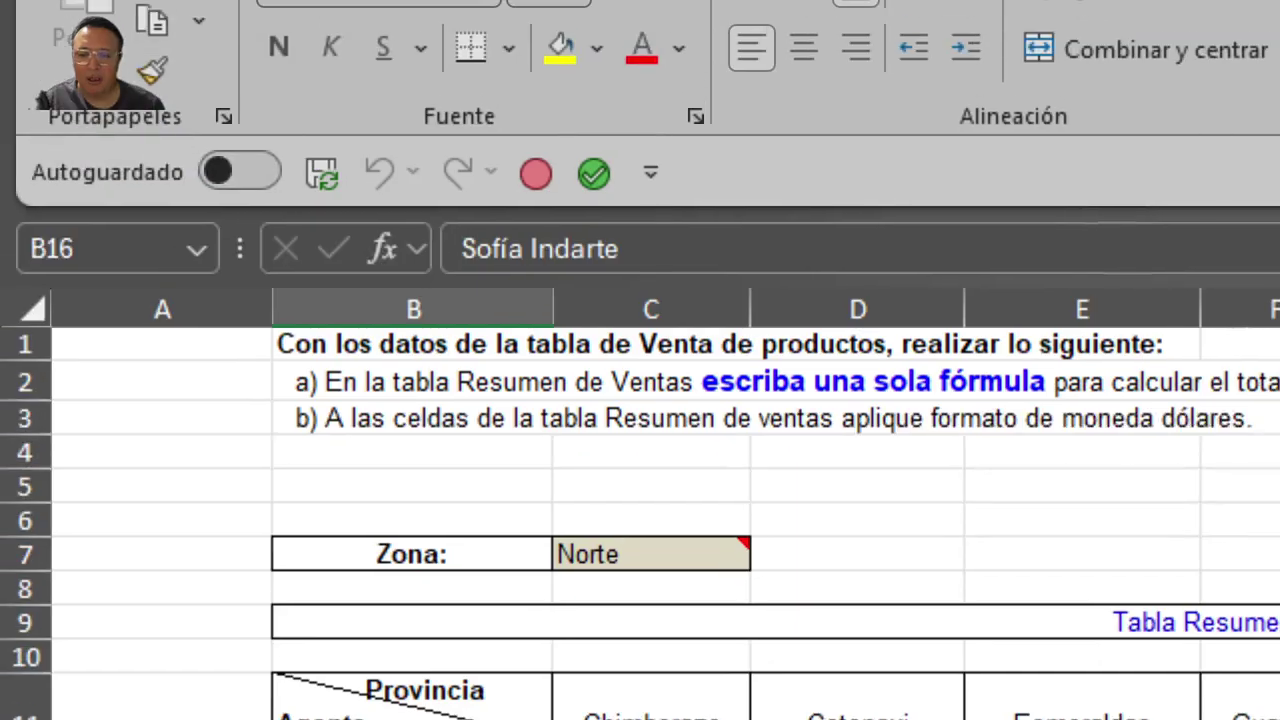
mouse_move(692, 549)
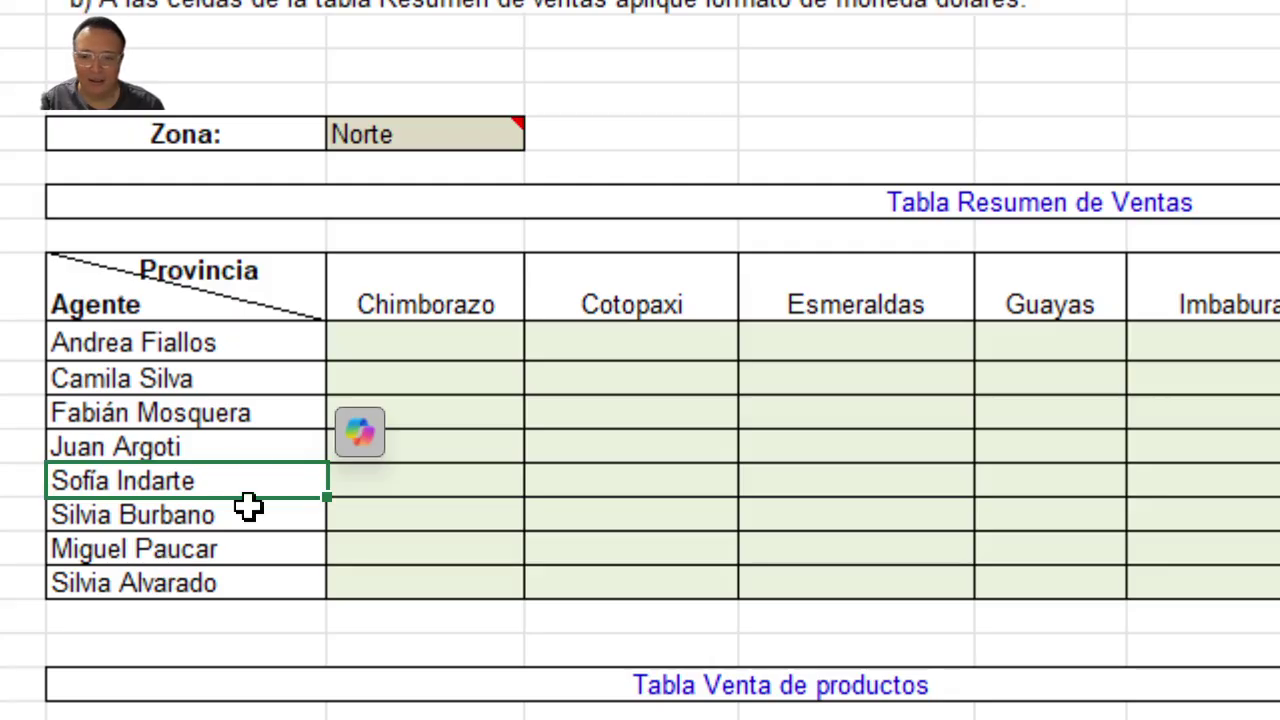
scroll(650, 625, "down", 5)
scroll(831, 630, "down", 1)
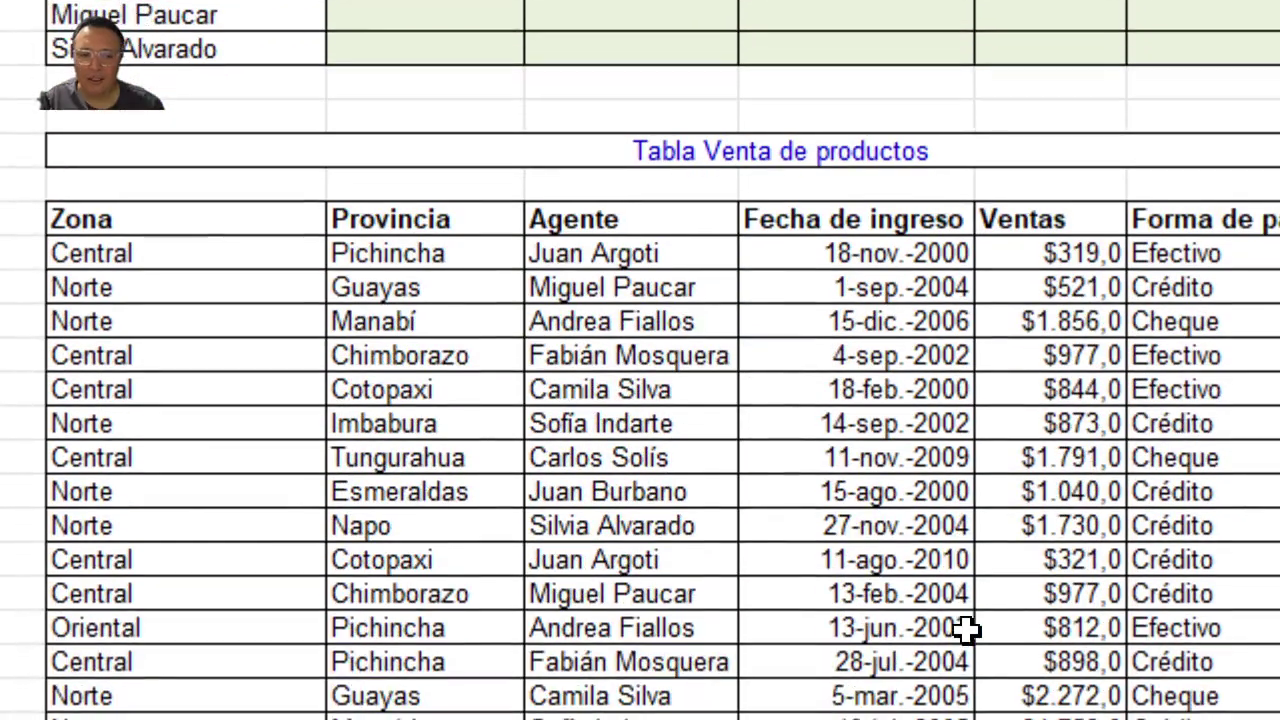
scroll(380, 91, "up", 4)
scroll(400, 90, "up", 1)
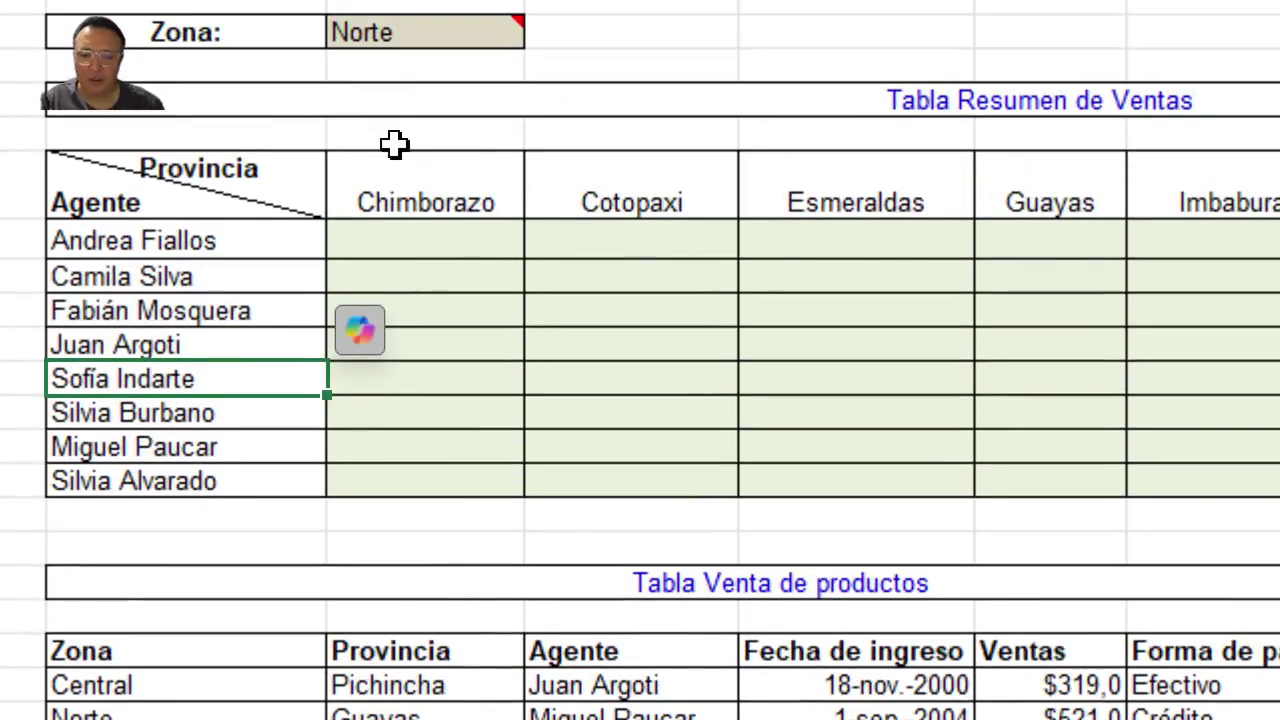
scroll(200, 89, "up", 2)
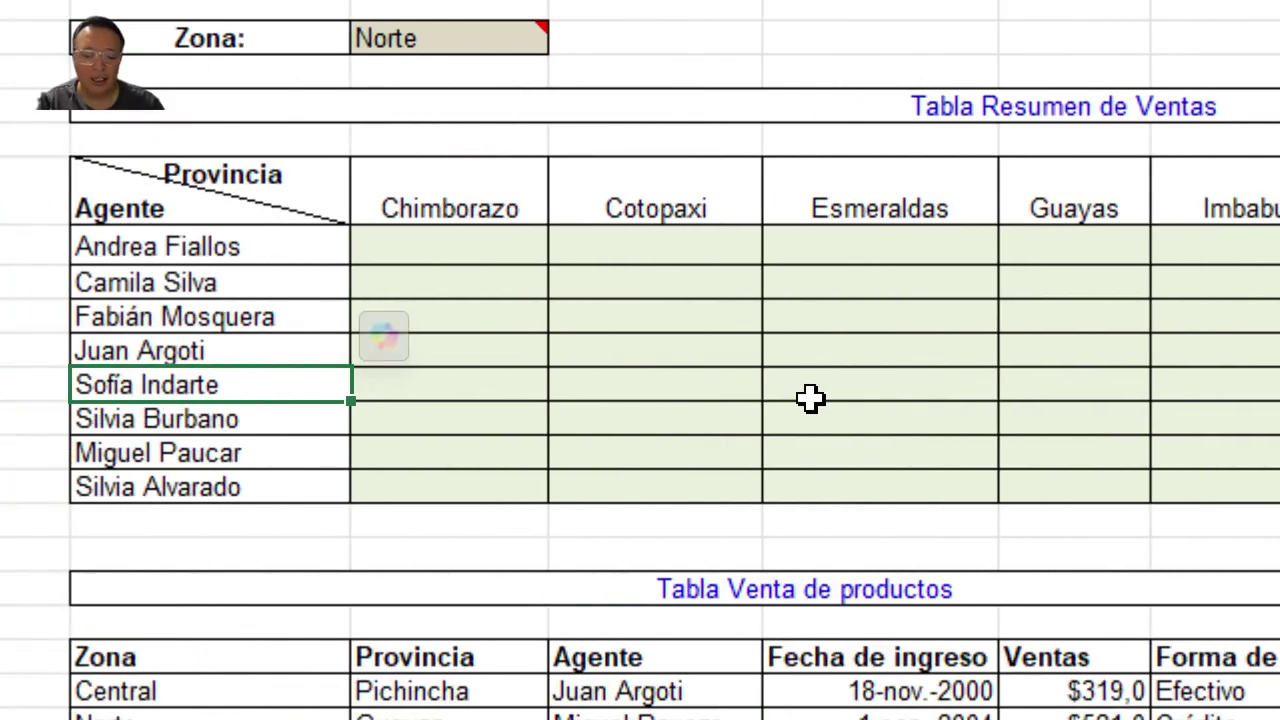
left_click(428, 252)
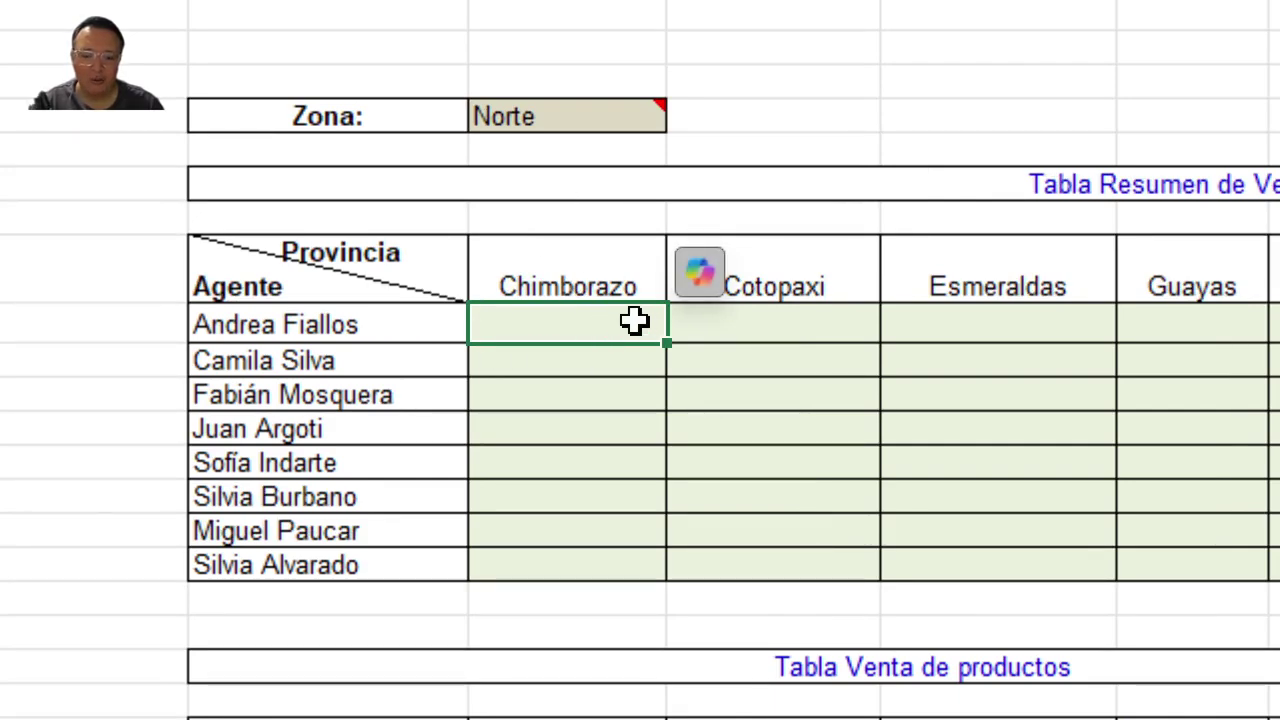
scroll(1120, 349, "right", 10)
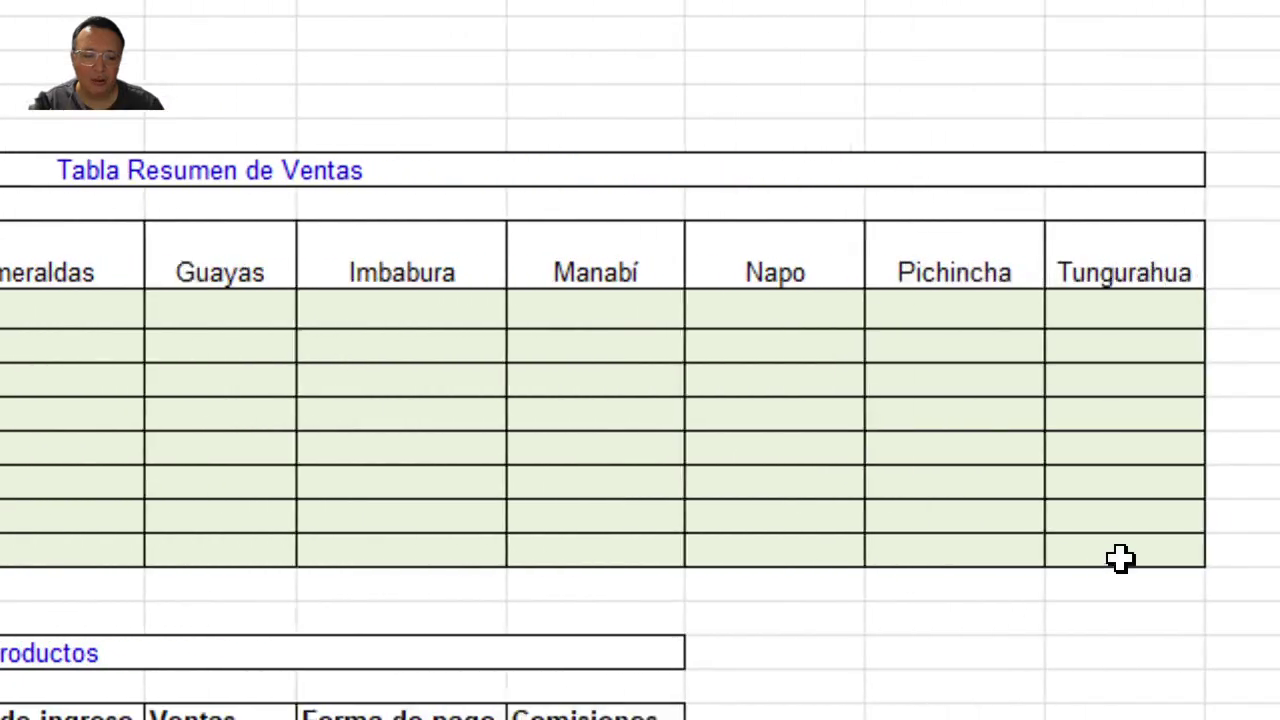
scroll(1120, 558, "left", 10)
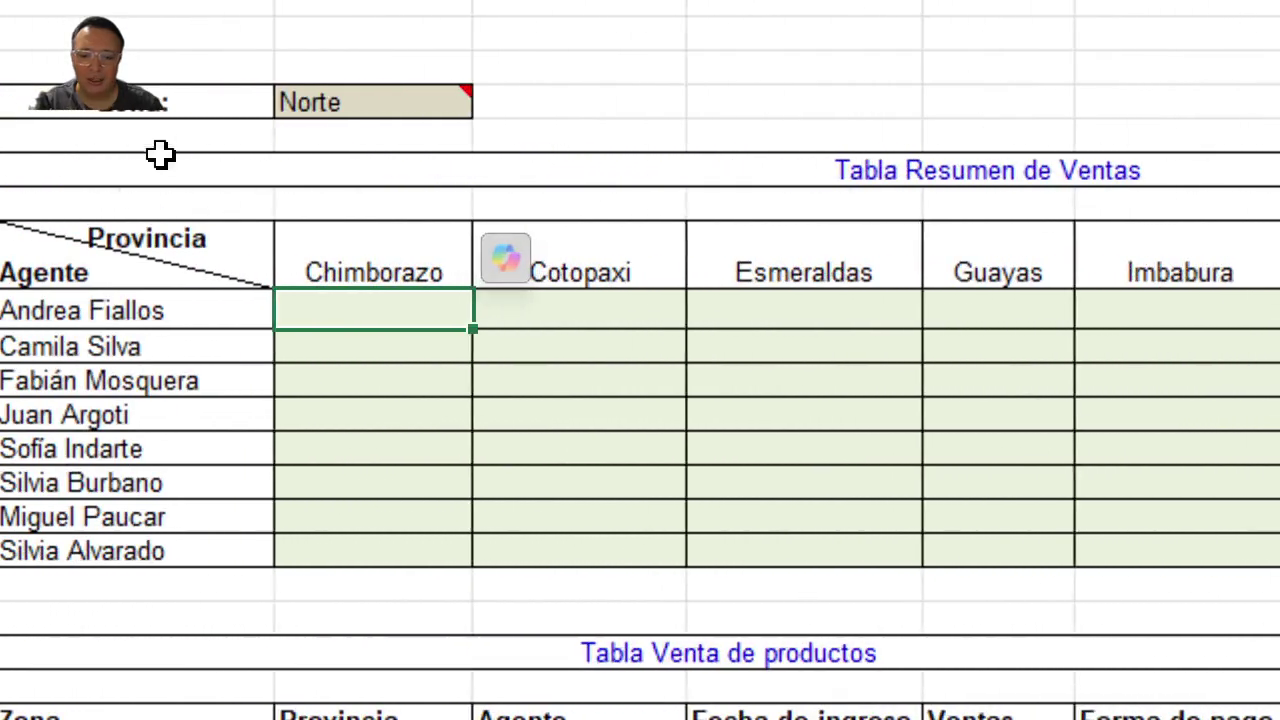
scroll(160, 150, "left", 2)
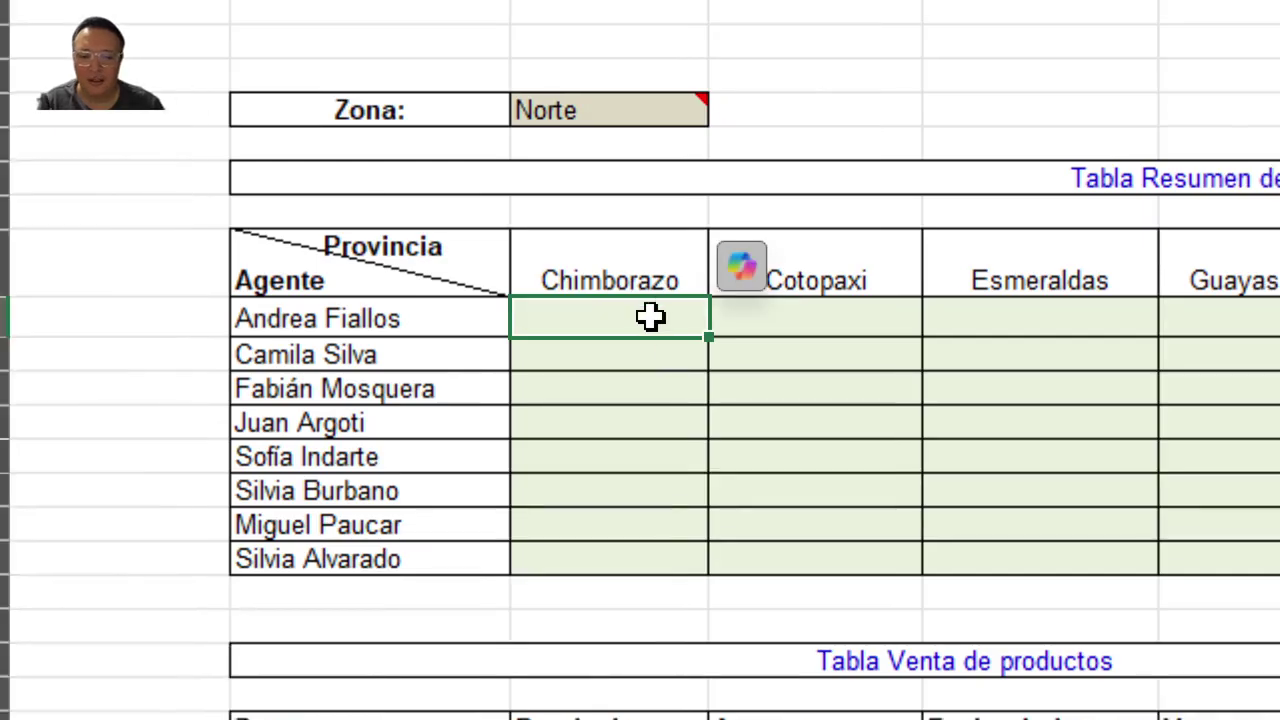
left_click_drag(650, 317, 1120, 552)
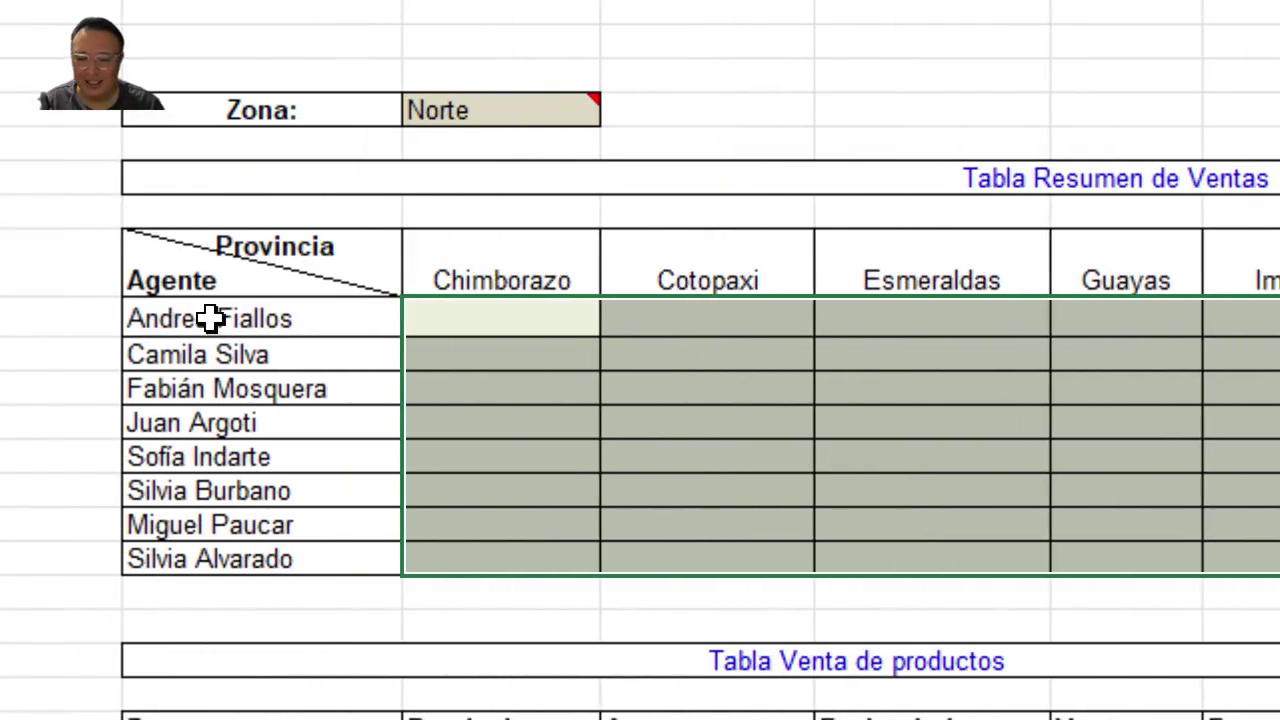
Start a SUMAR.SI.CONJUNTO formula in cell C12 with the Comisiones data as an absolute sum range, $H$25:$H$66
left_click(520, 323)
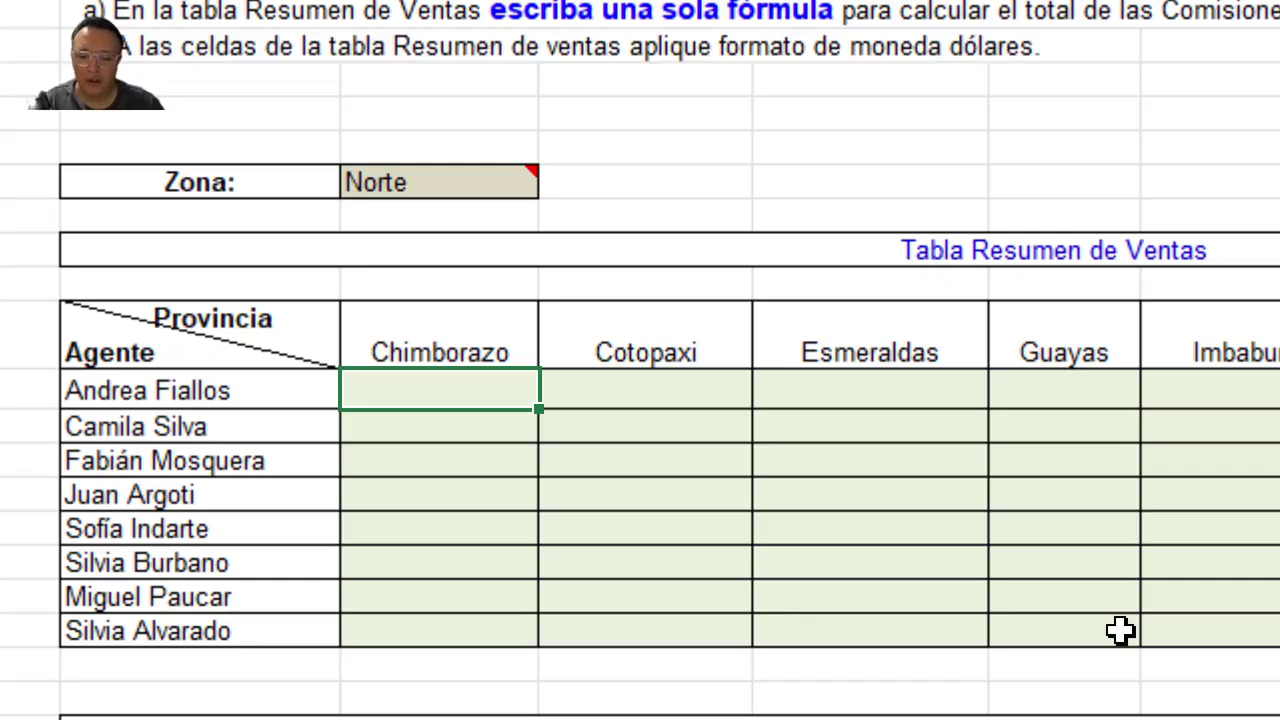
type("=")
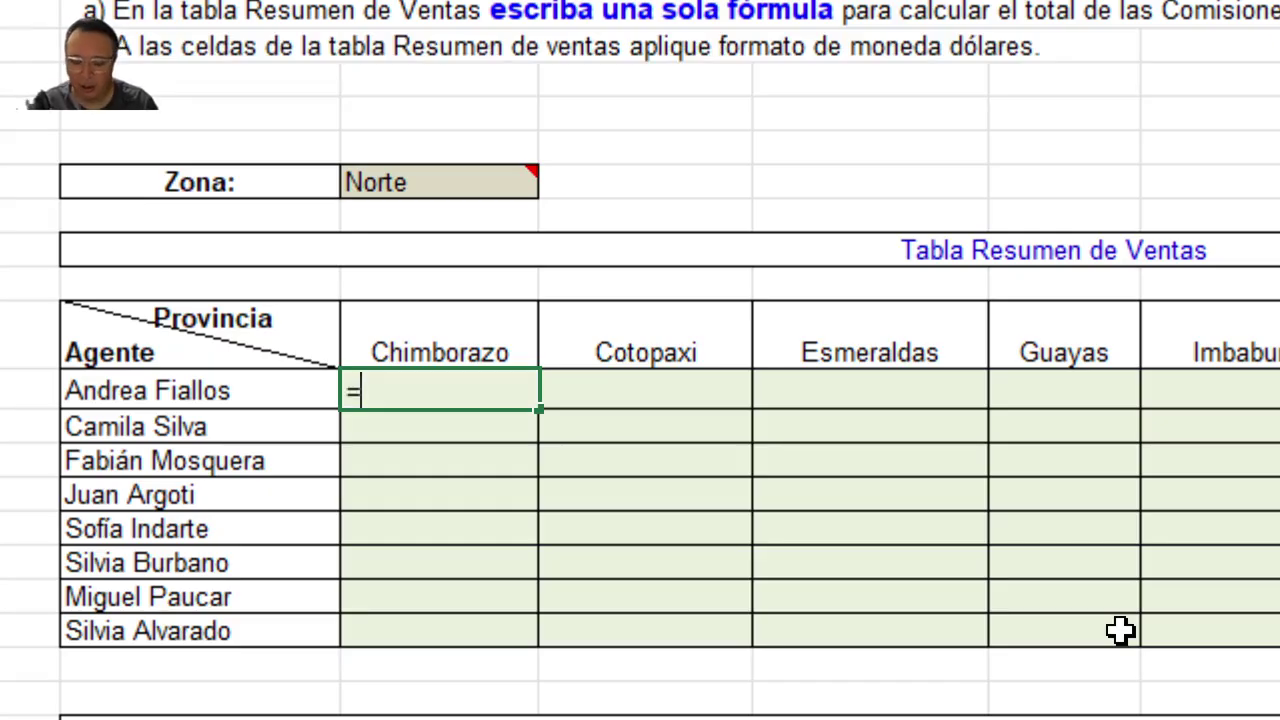
type("sumar")
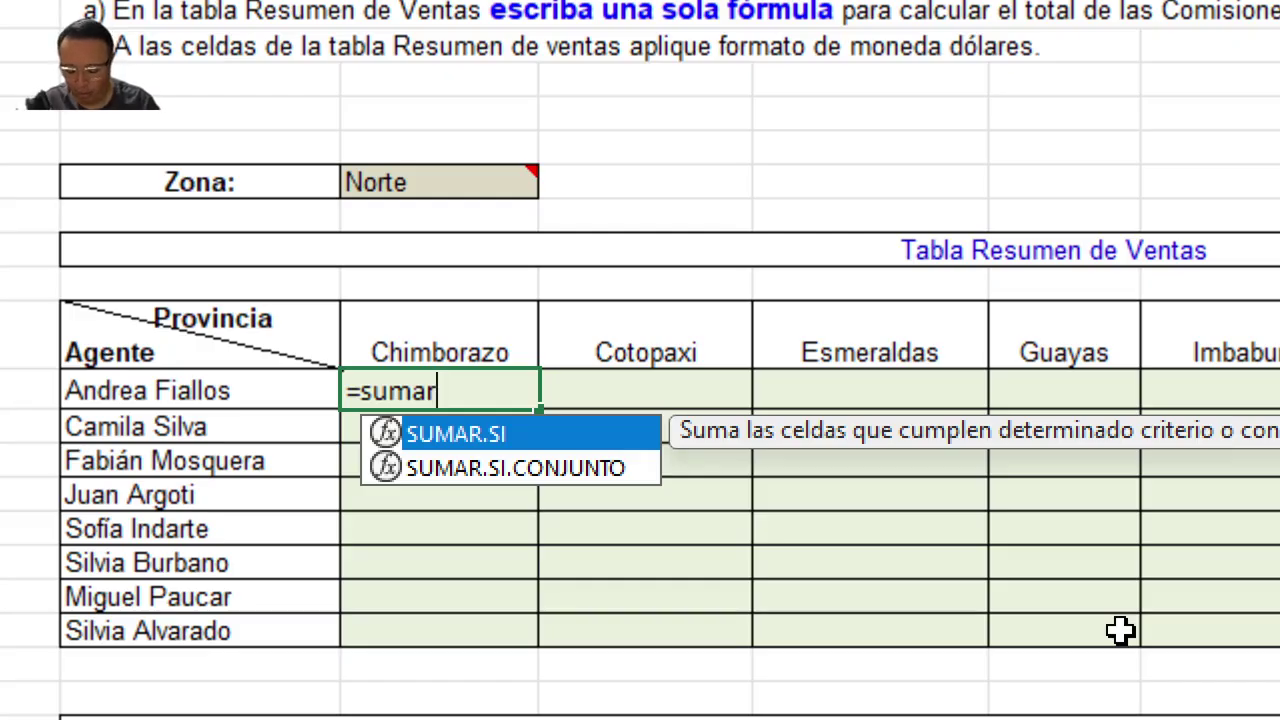
type(".si.conjunt")
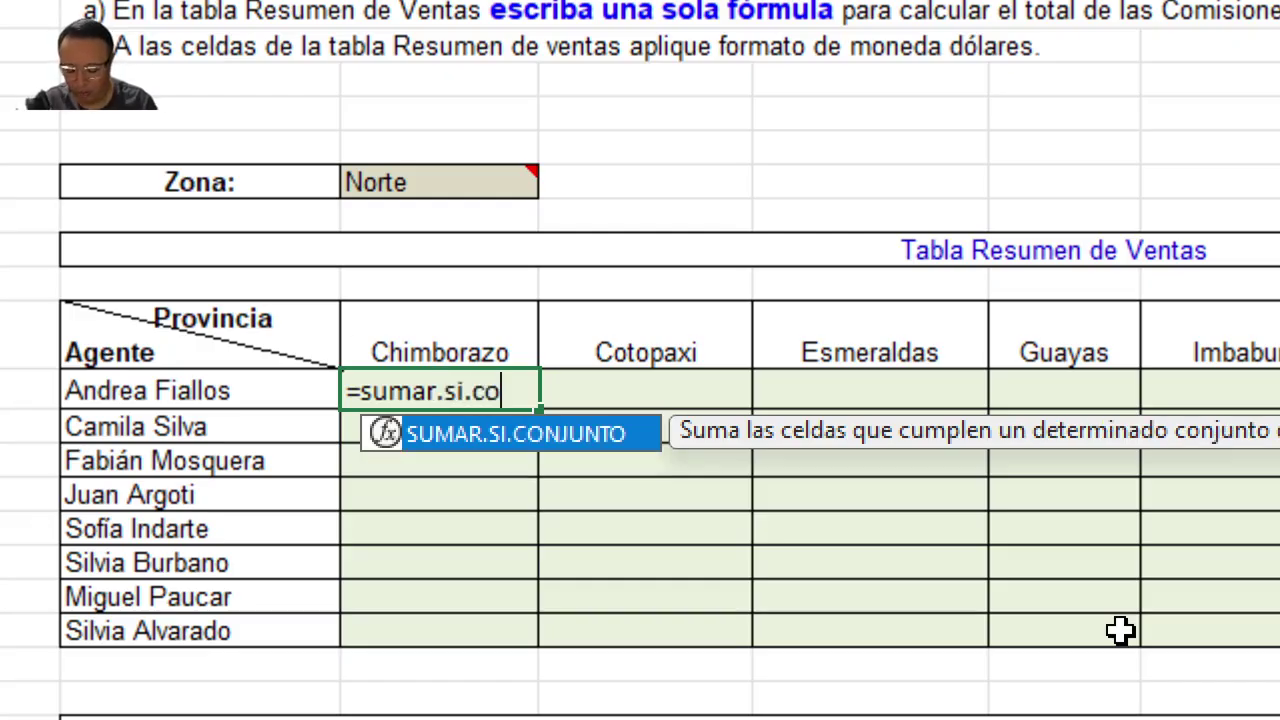
type("o(")
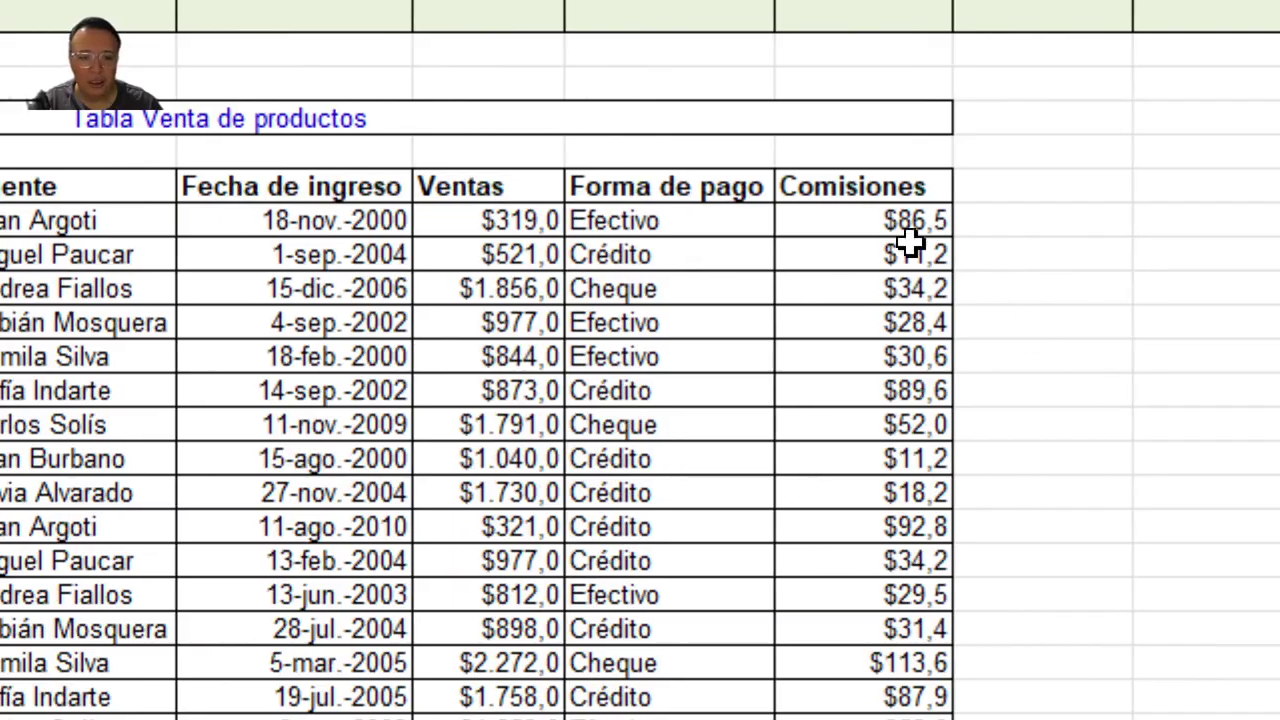
left_click_drag(894, 220, 883, 460)
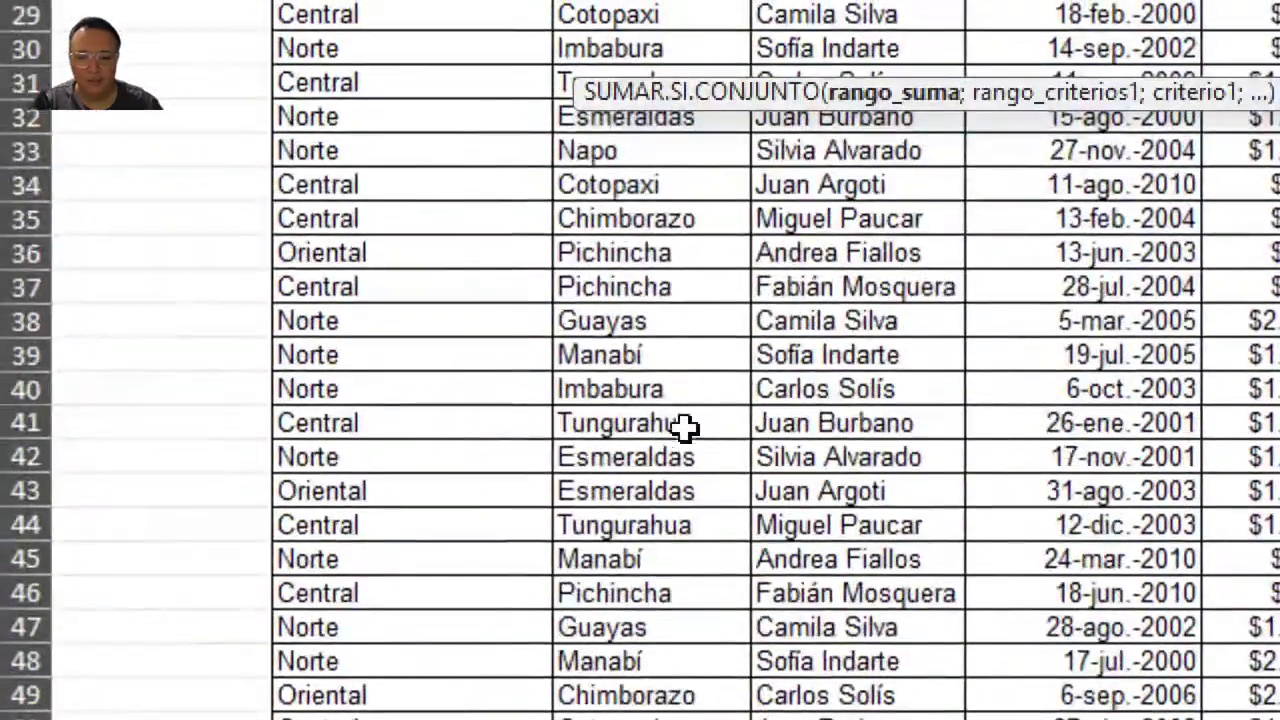
scroll(684, 428, "up", 8)
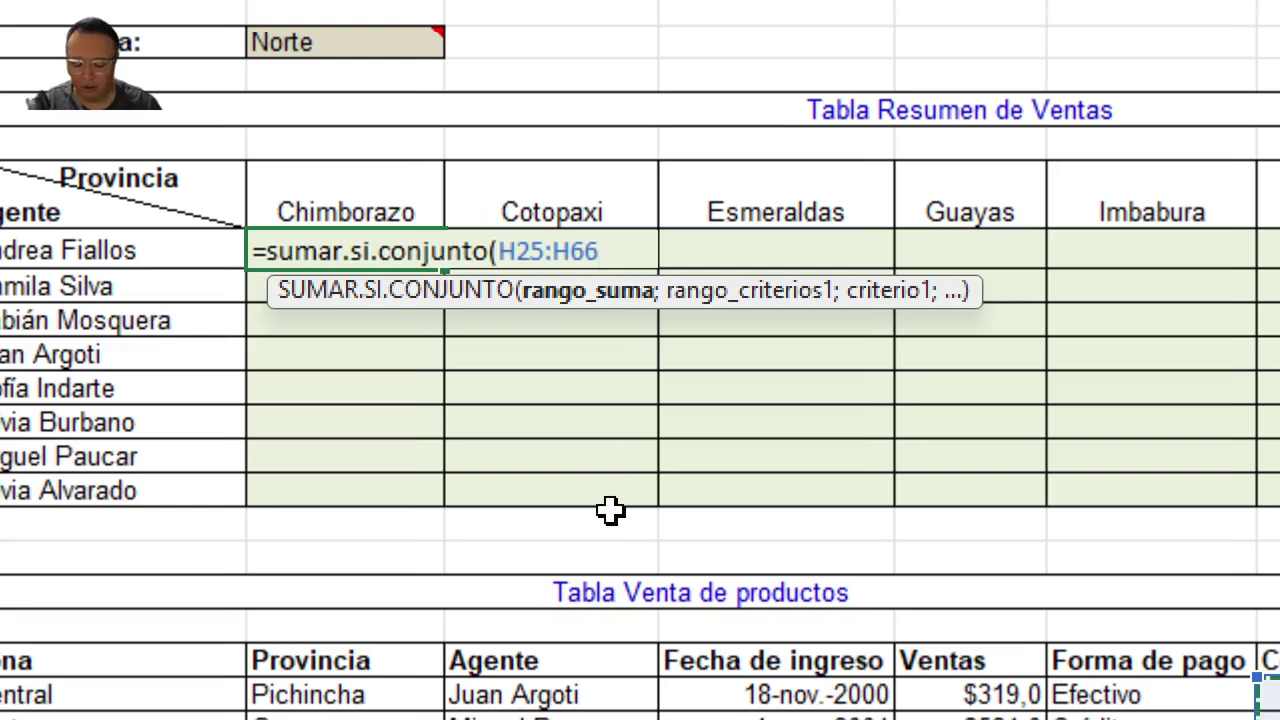
key("F4")
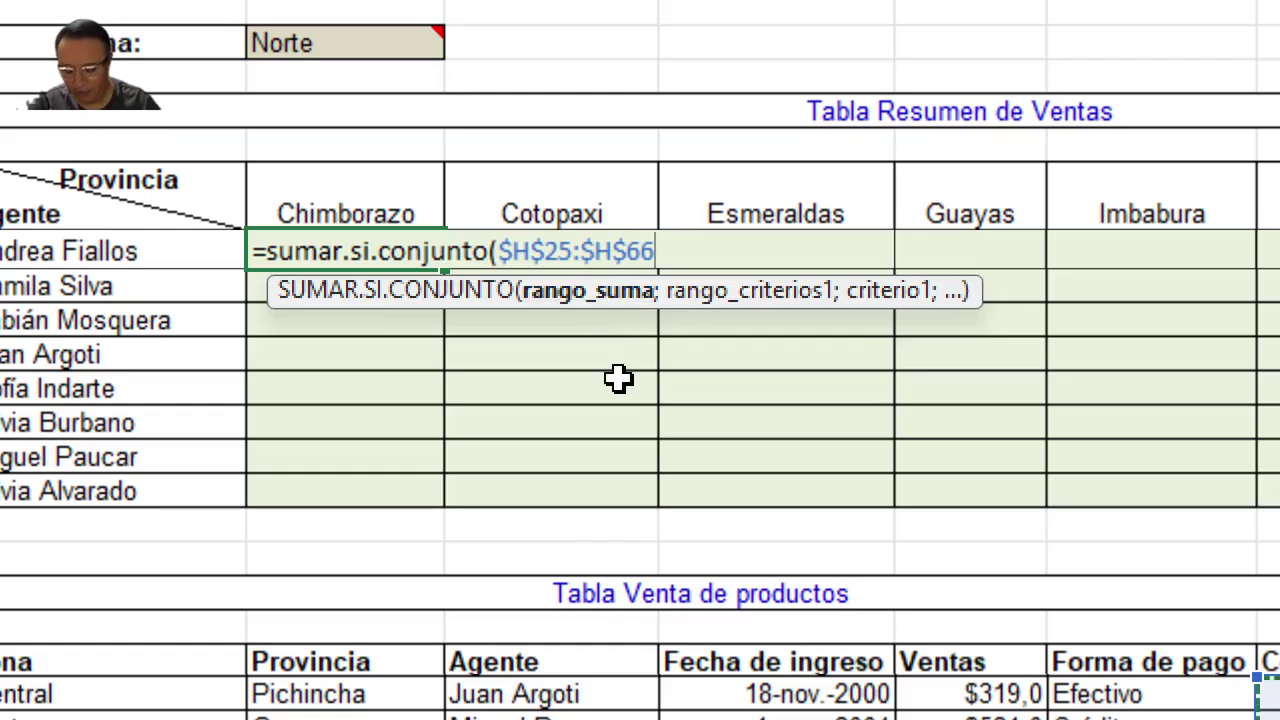
type(";")
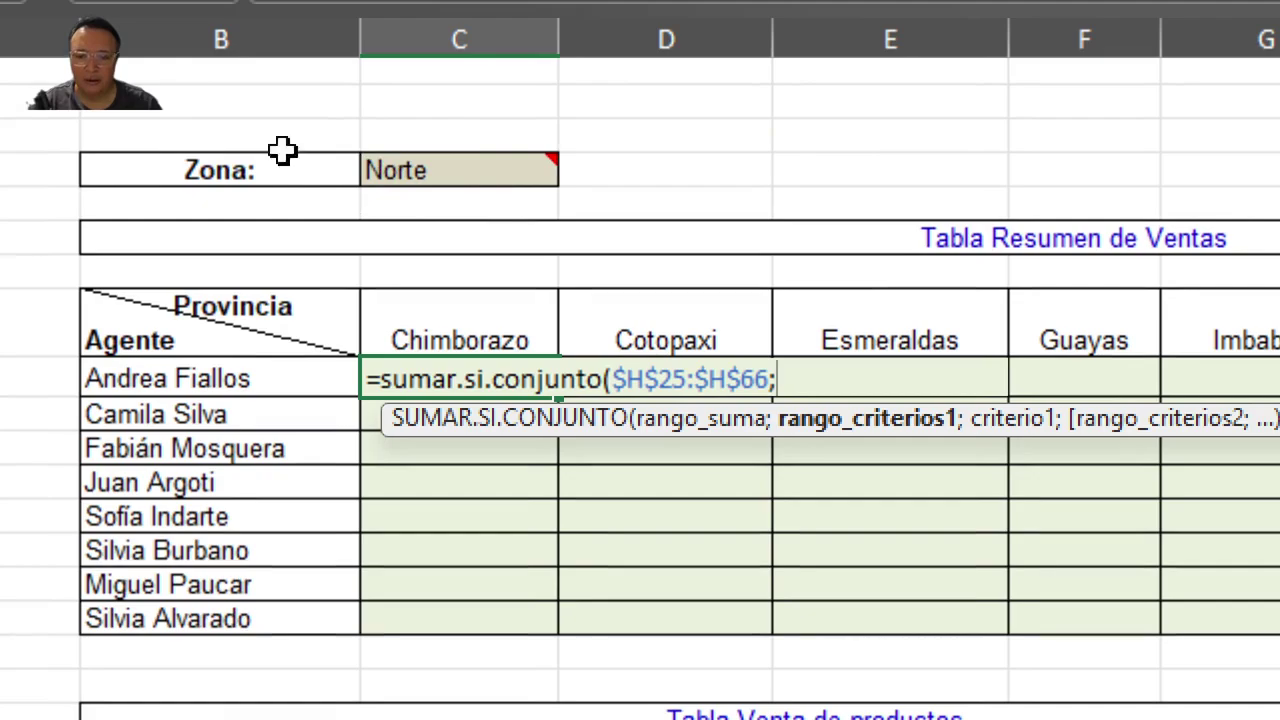
Add the Zona column of the sales table as the first criteria range, fixed as $B$25:$B$66
mouse_move(494, 172)
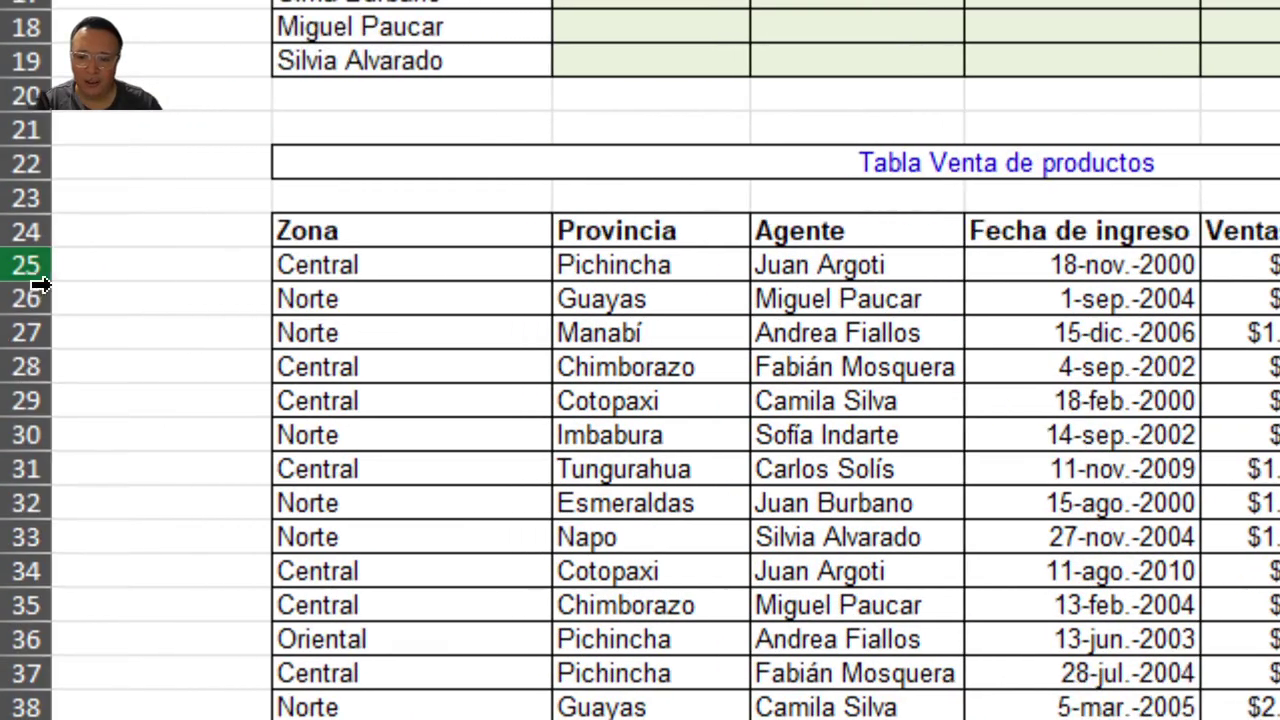
left_click(271, 264)
key("ctrl+c")
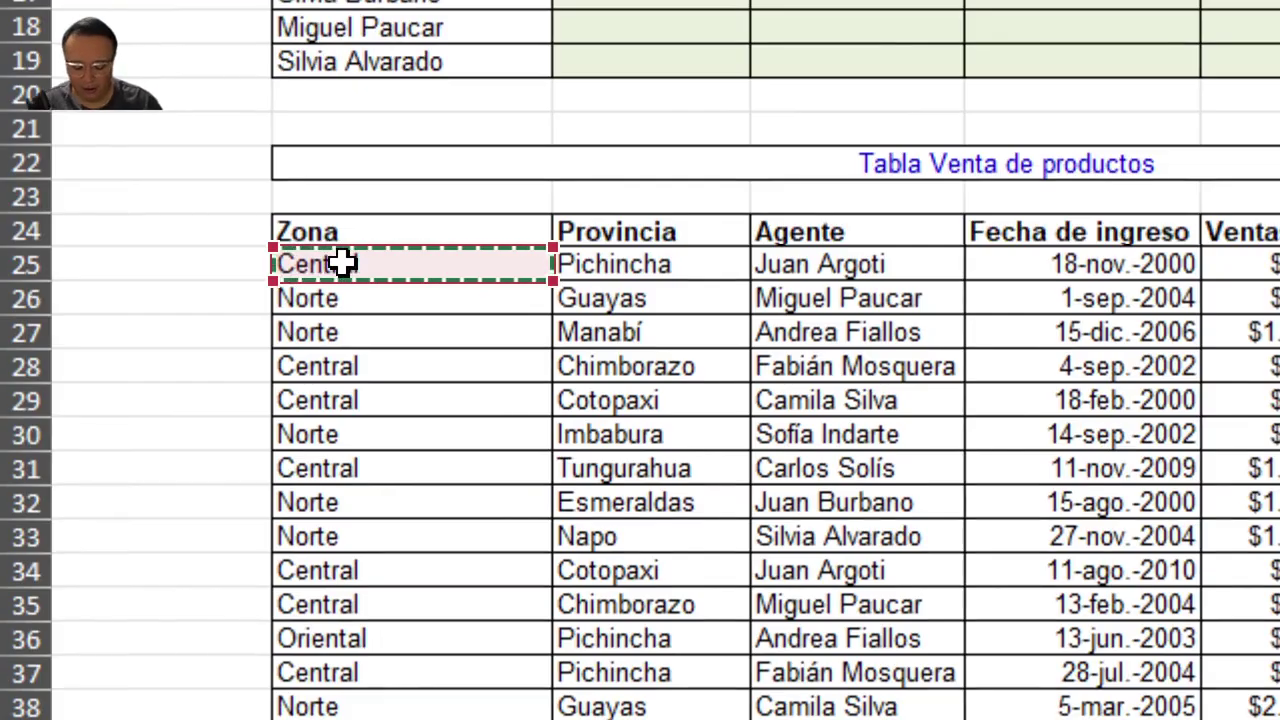
key("ctrl+shift+Down")
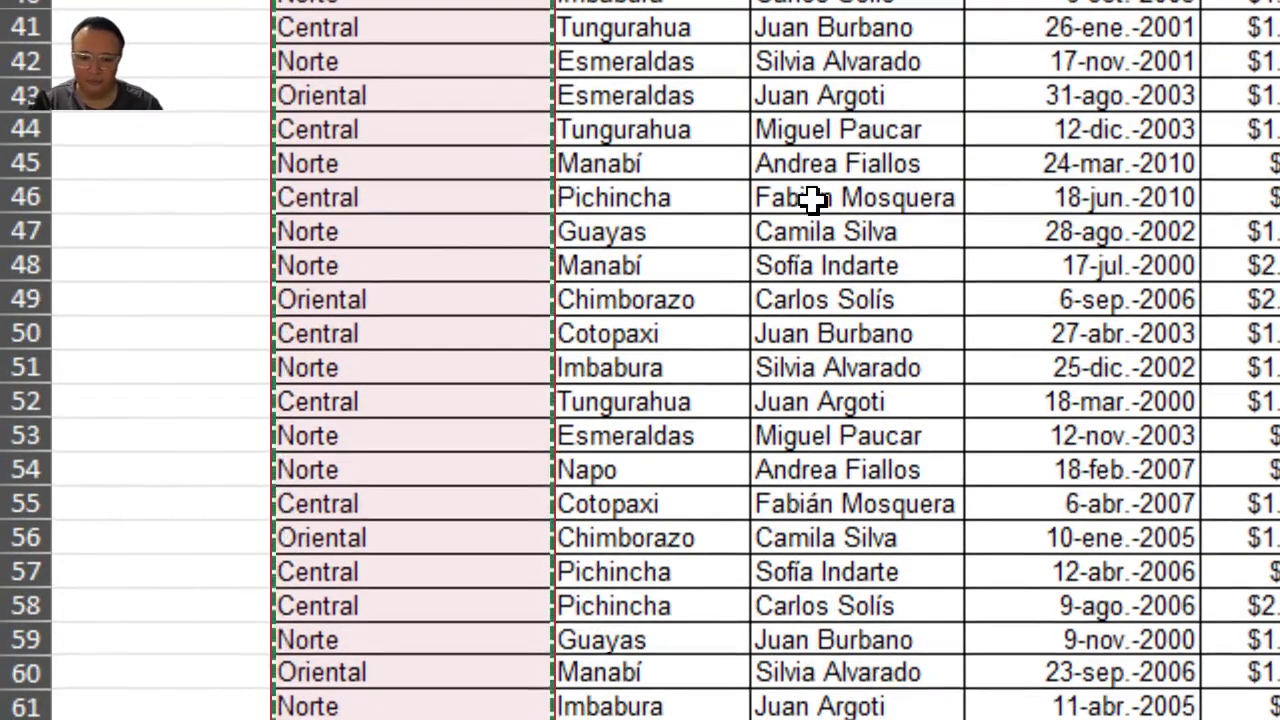
scroll(814, 200, "up", 9)
scroll(803, 200, "up", 3)
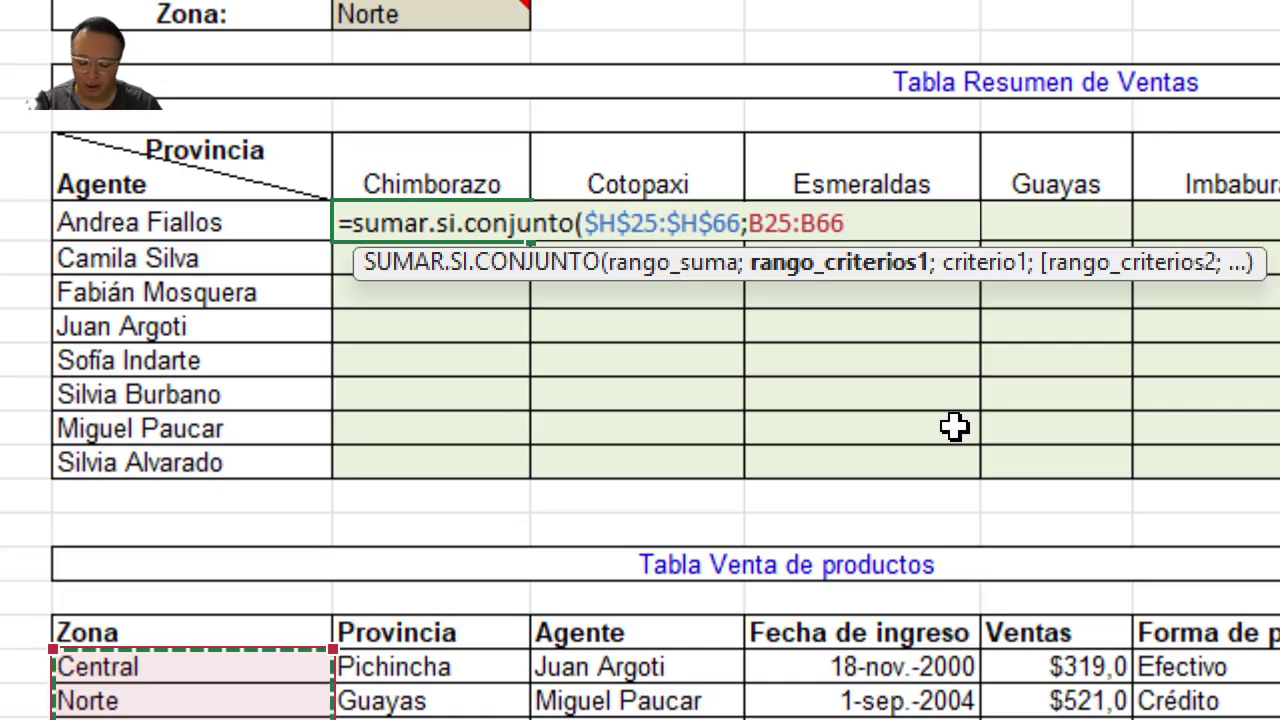
key("F4")
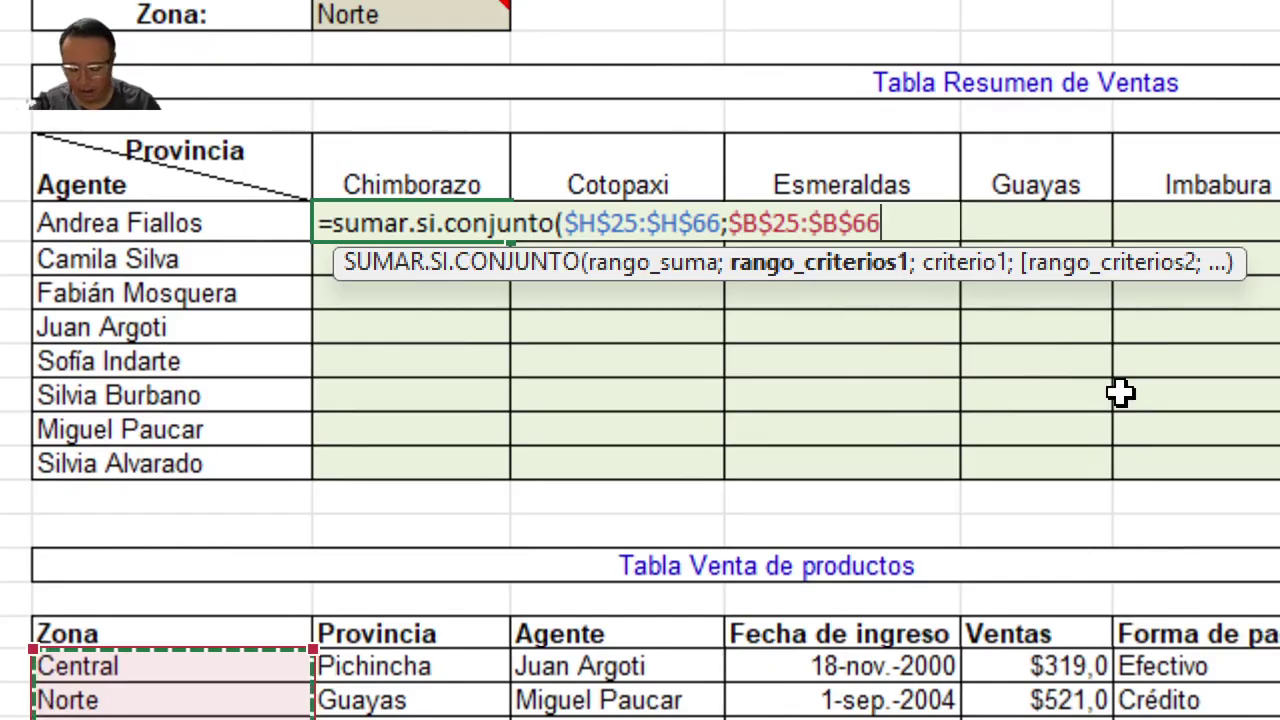
type(";")
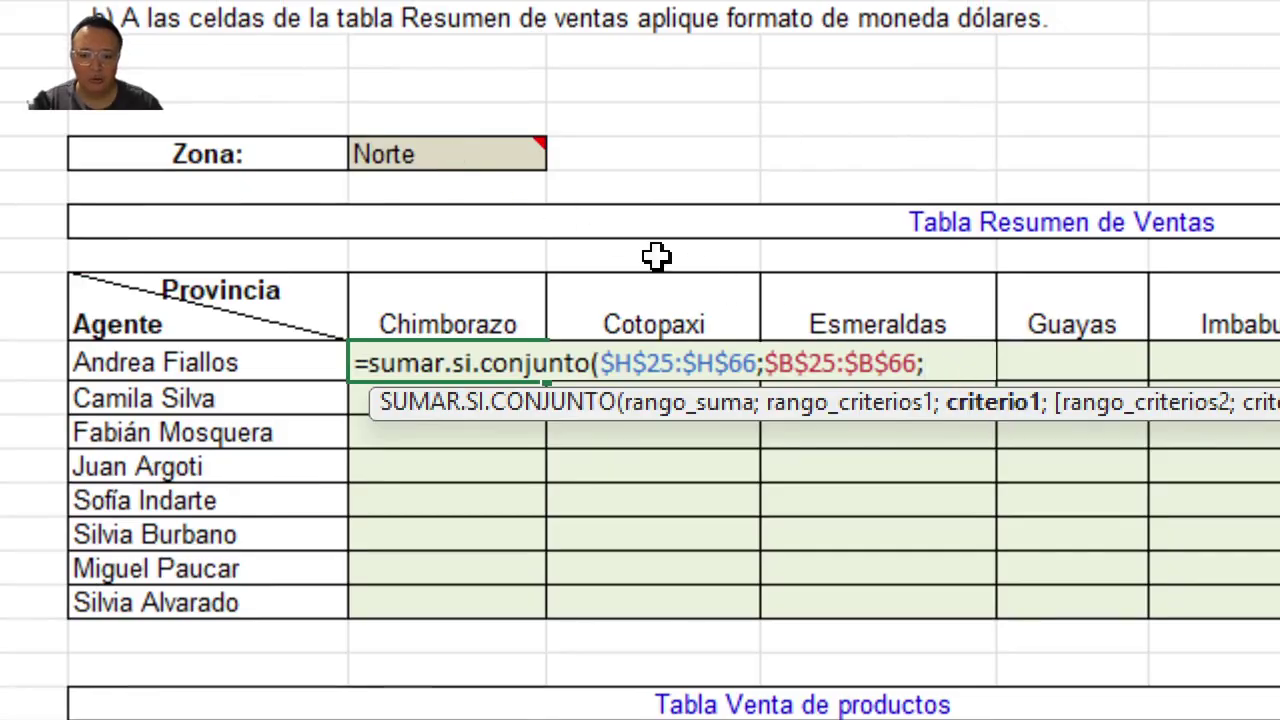
Use the chosen zone cell as the first criterion, with the absolute reference $C$7
mouse_move(471, 154)
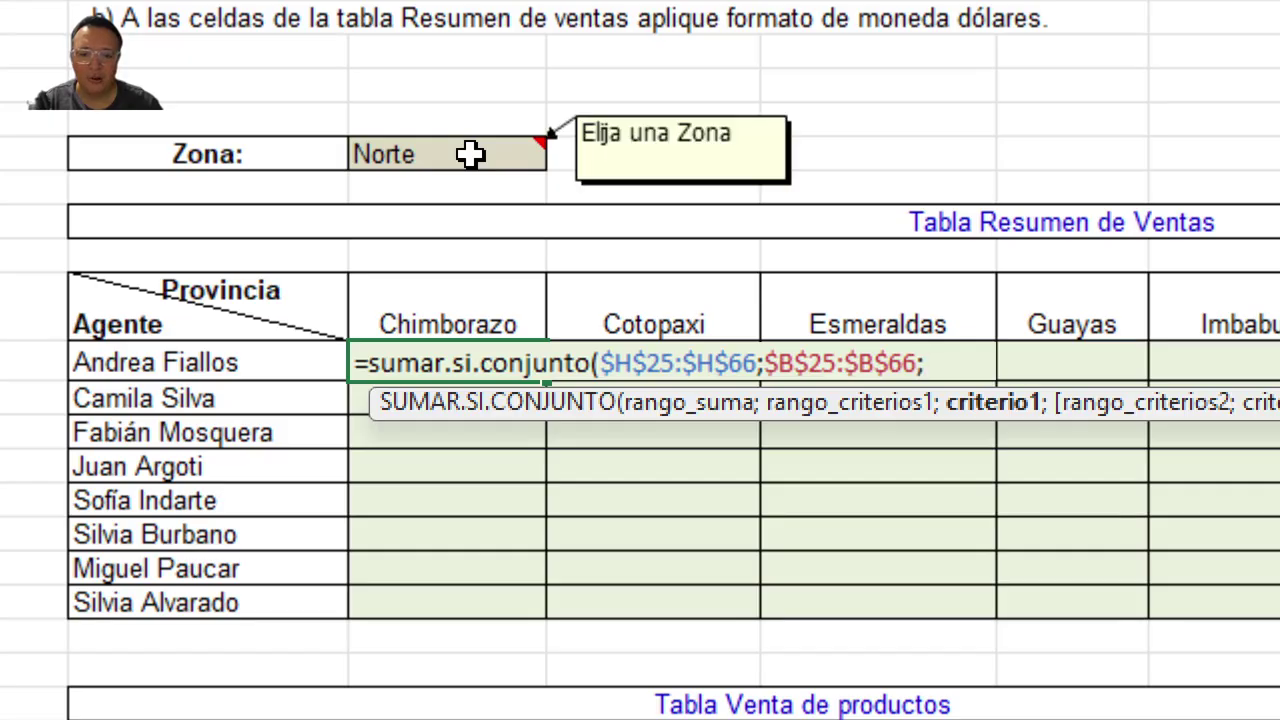
left_click(471, 154)
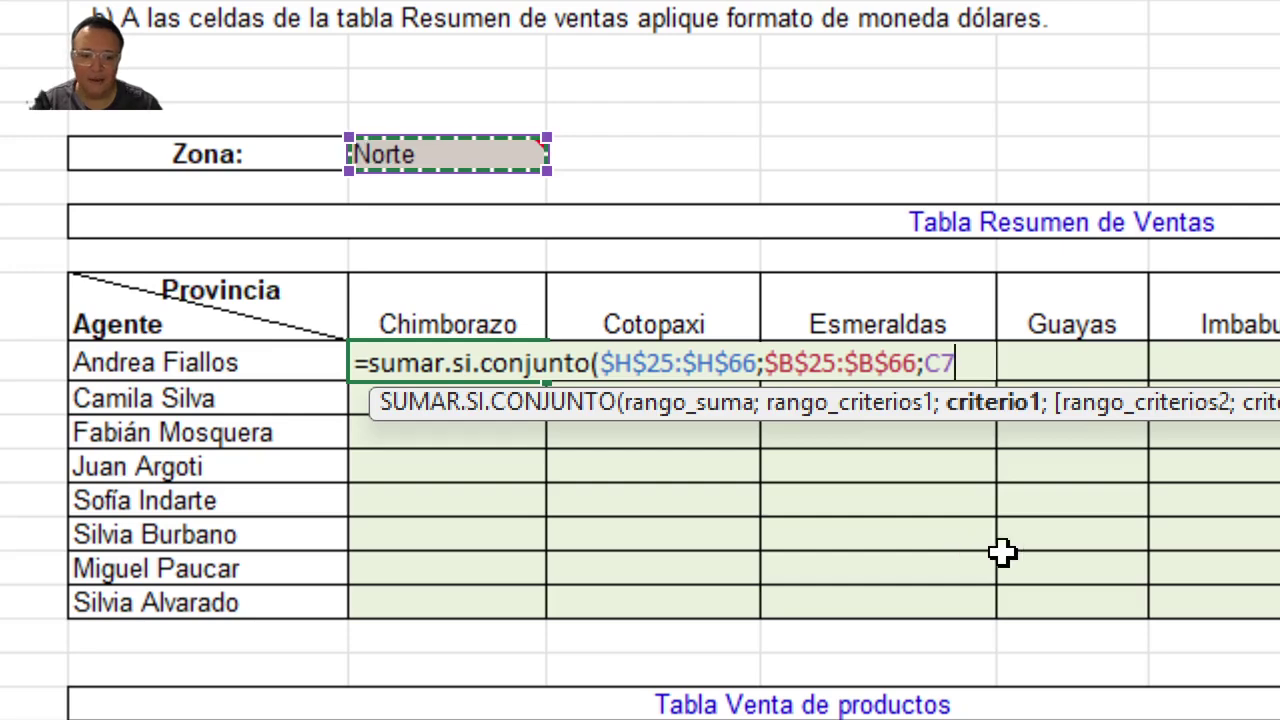
key("F4")
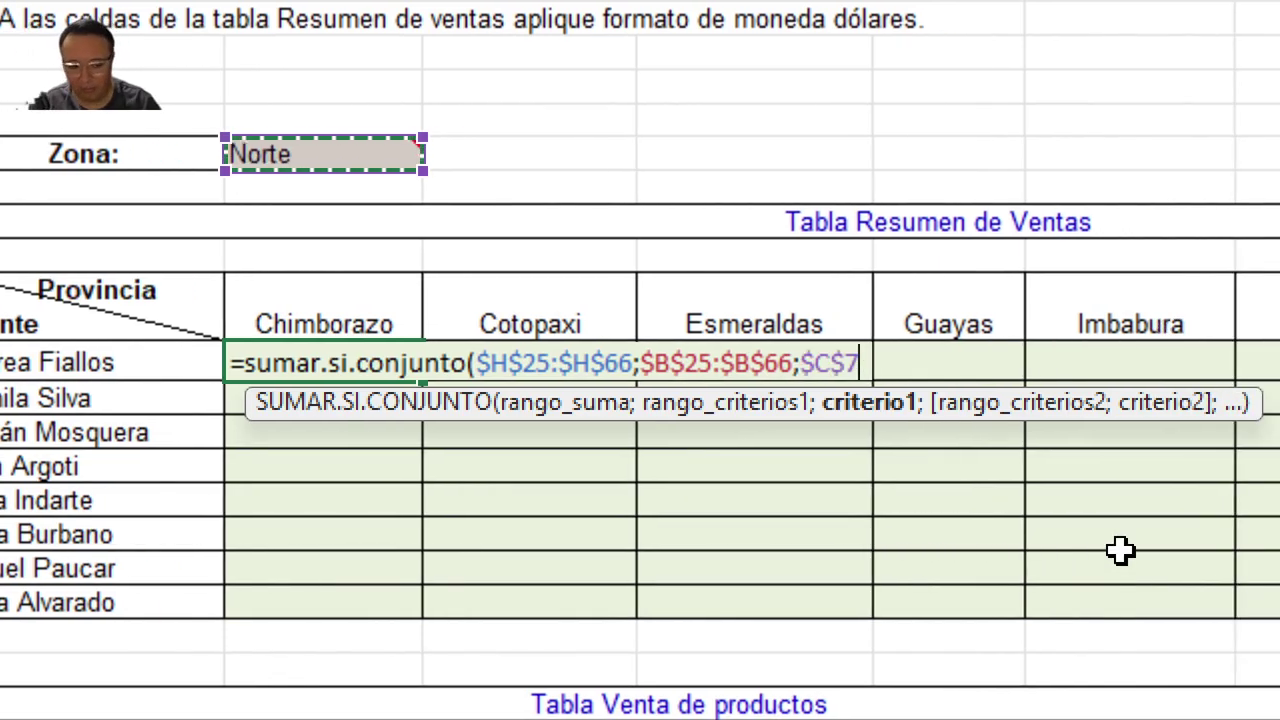
type(";")
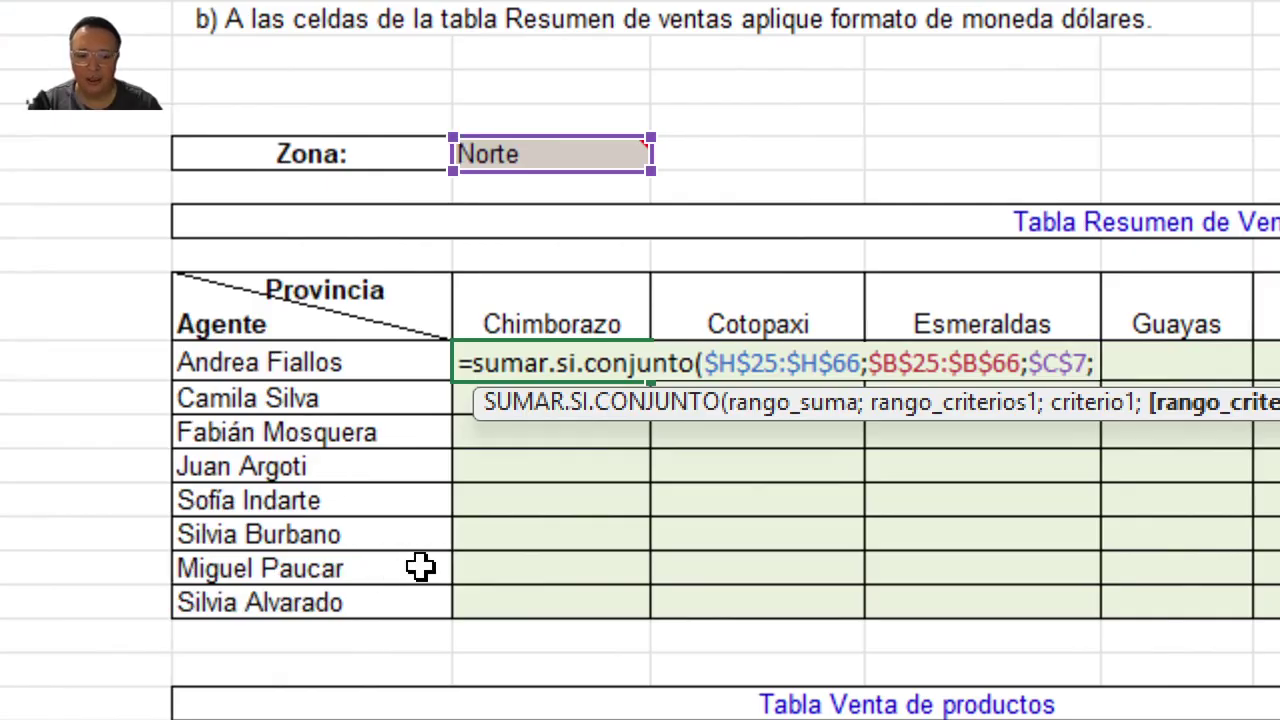
Add the Agente column of the sales table as the second criteria range, fixed as $D$25:$D$66
scroll(760, 620, "down", 3)
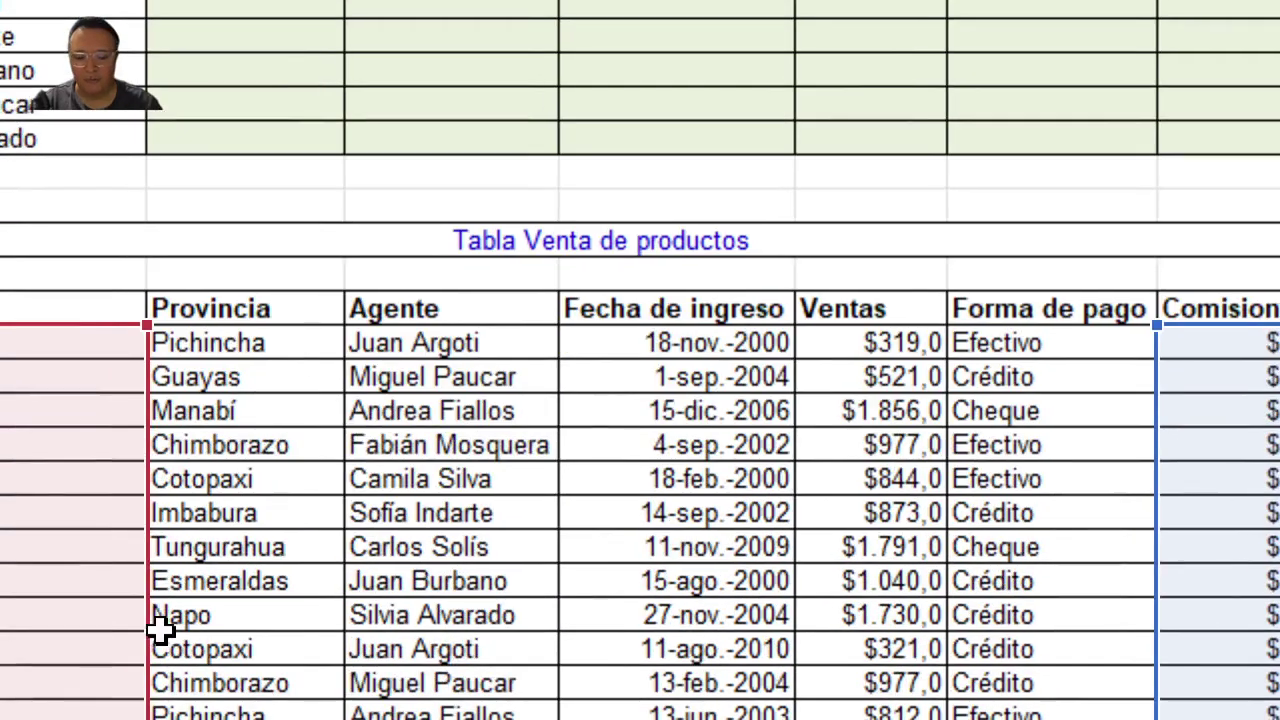
left_click(432, 342)
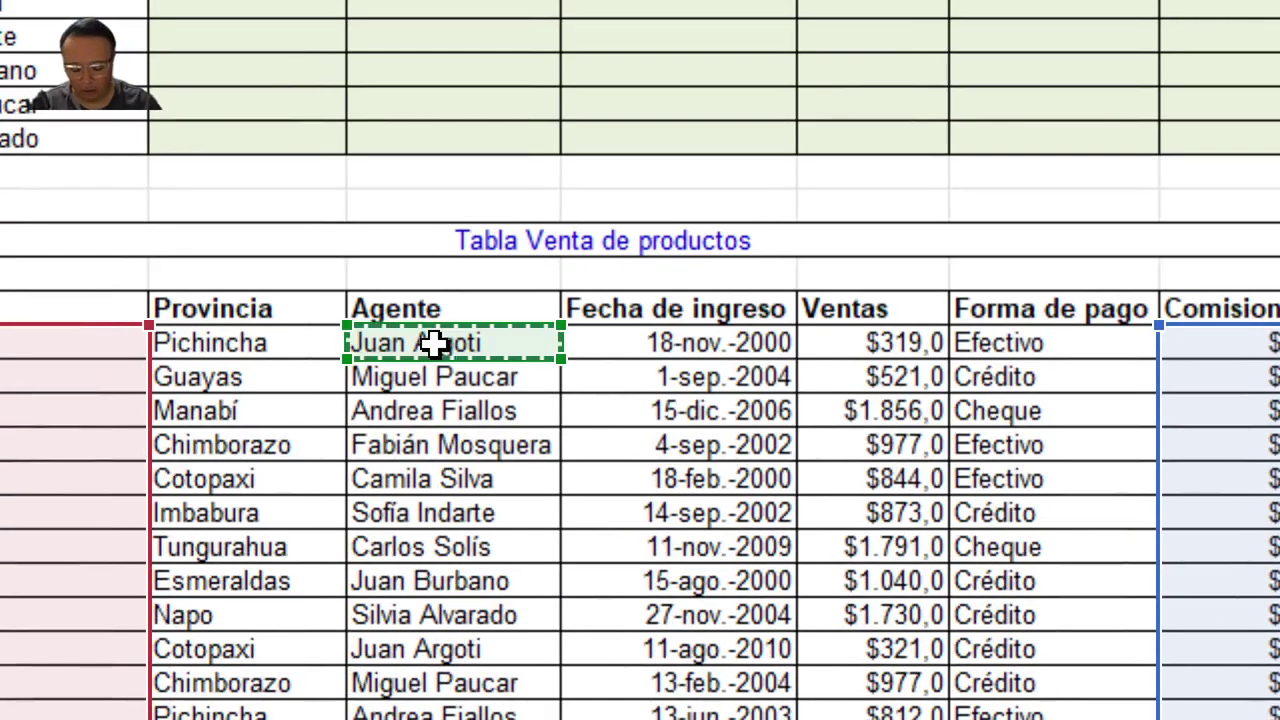
key("ctrl+shift+Down")
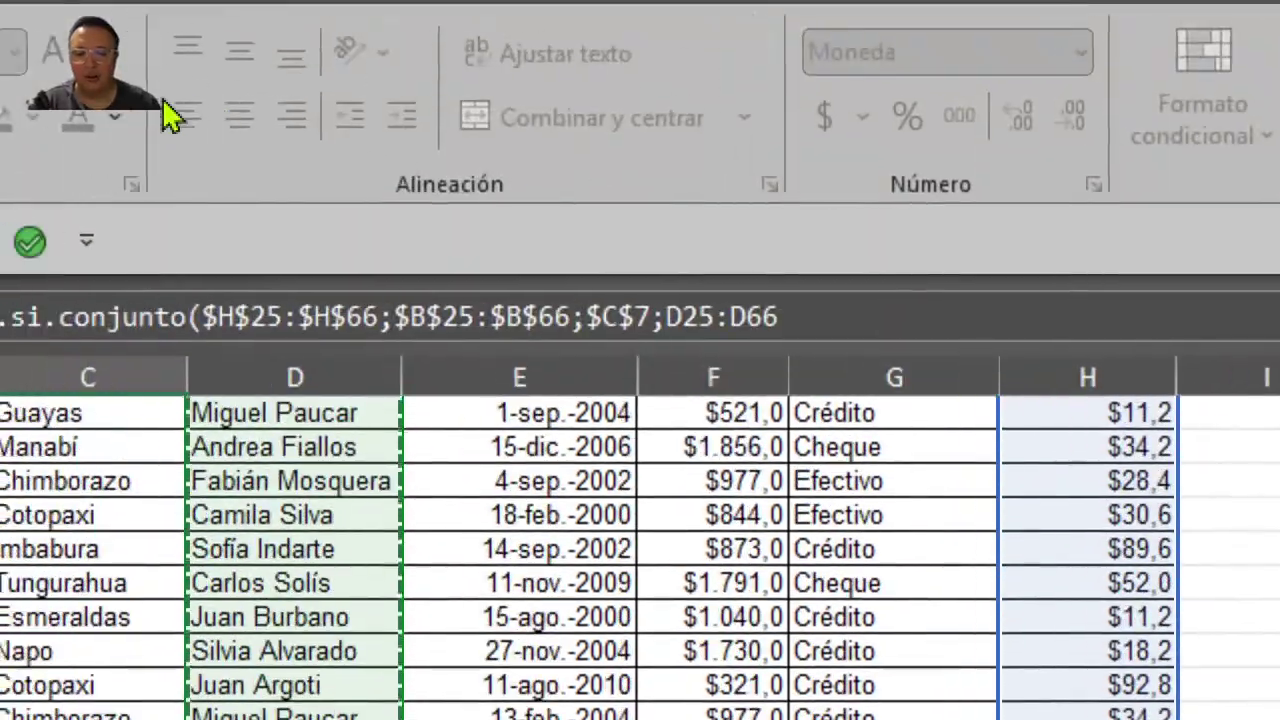
scroll(757, 630, "up", 7)
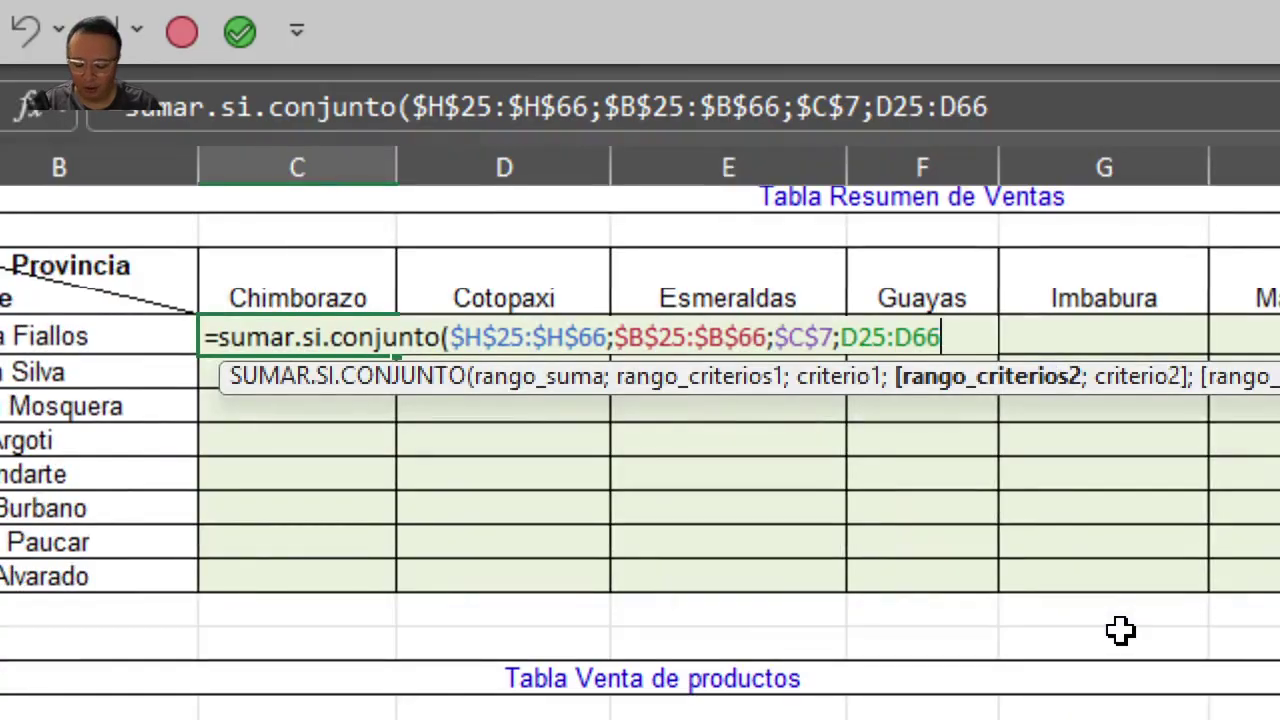
key("F4")
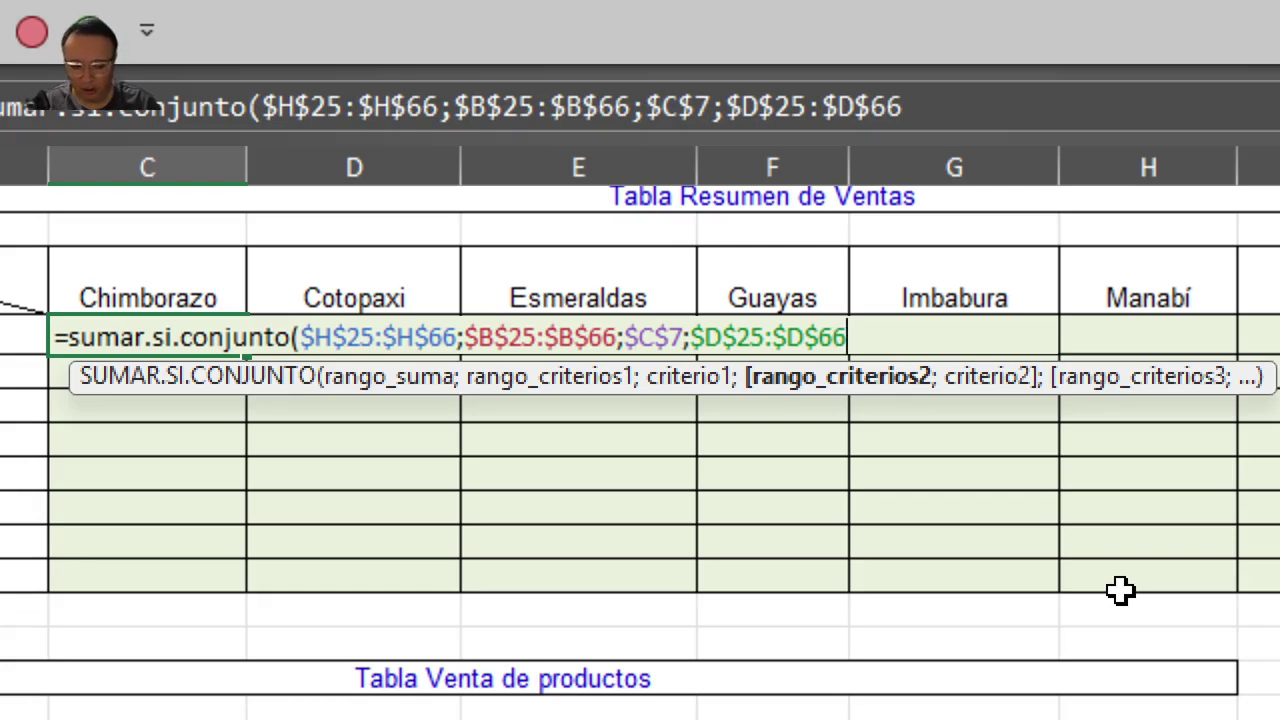
Use the agent cell beside the formula as the second criterion, with the mixed reference $B12
type(";")
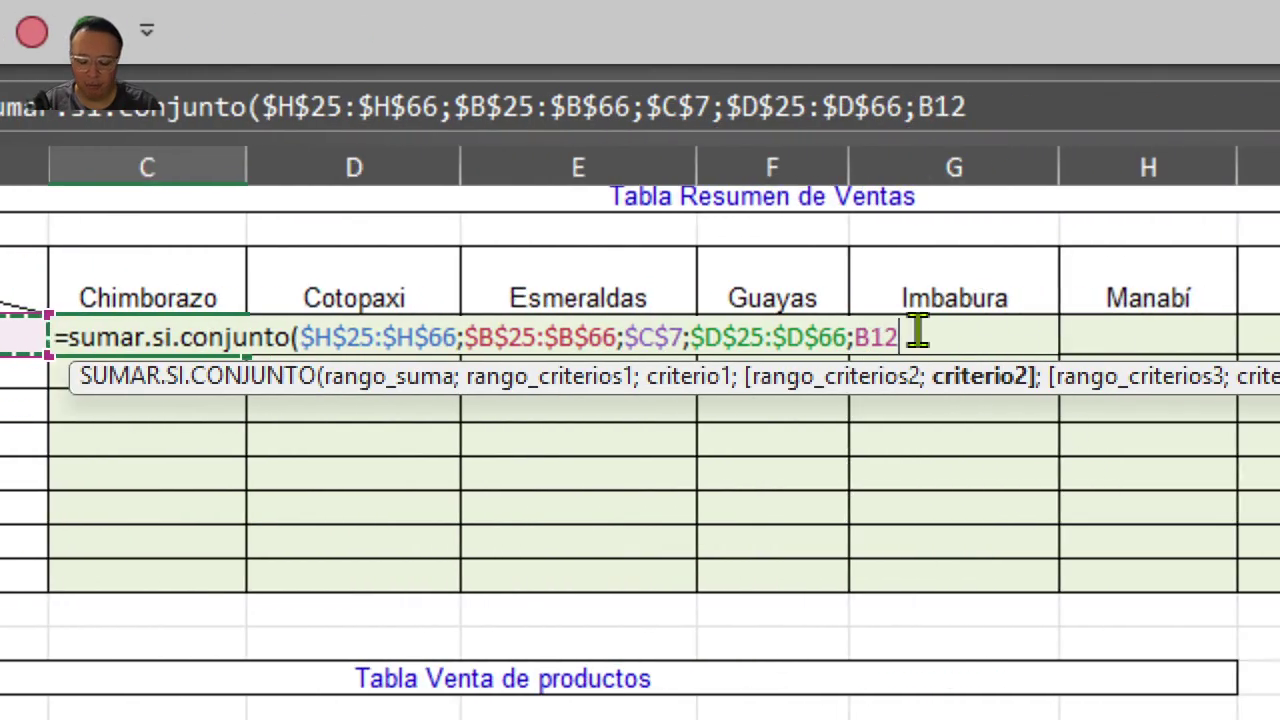
key("F4")
key("F4")
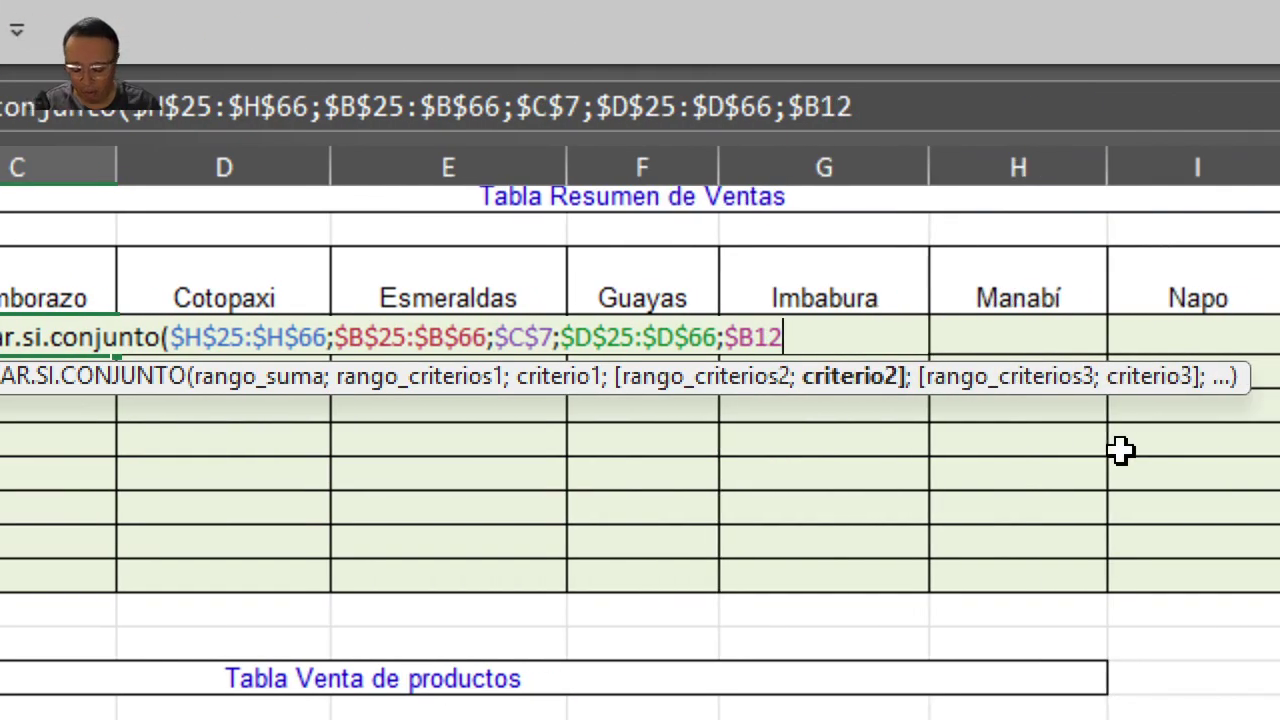
Add the Provincia column of the sales table as the third criteria range, fixed as $C$25:$C$66
type(";")
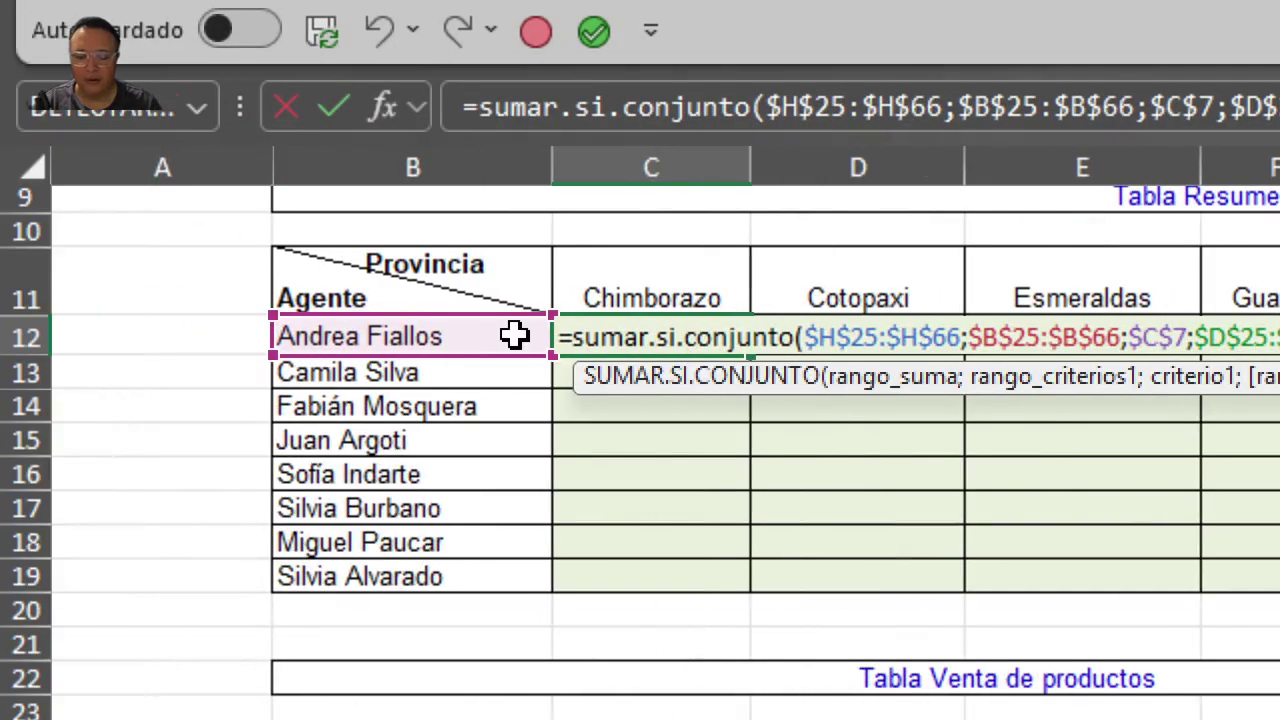
scroll(514, 334, "up", 1)
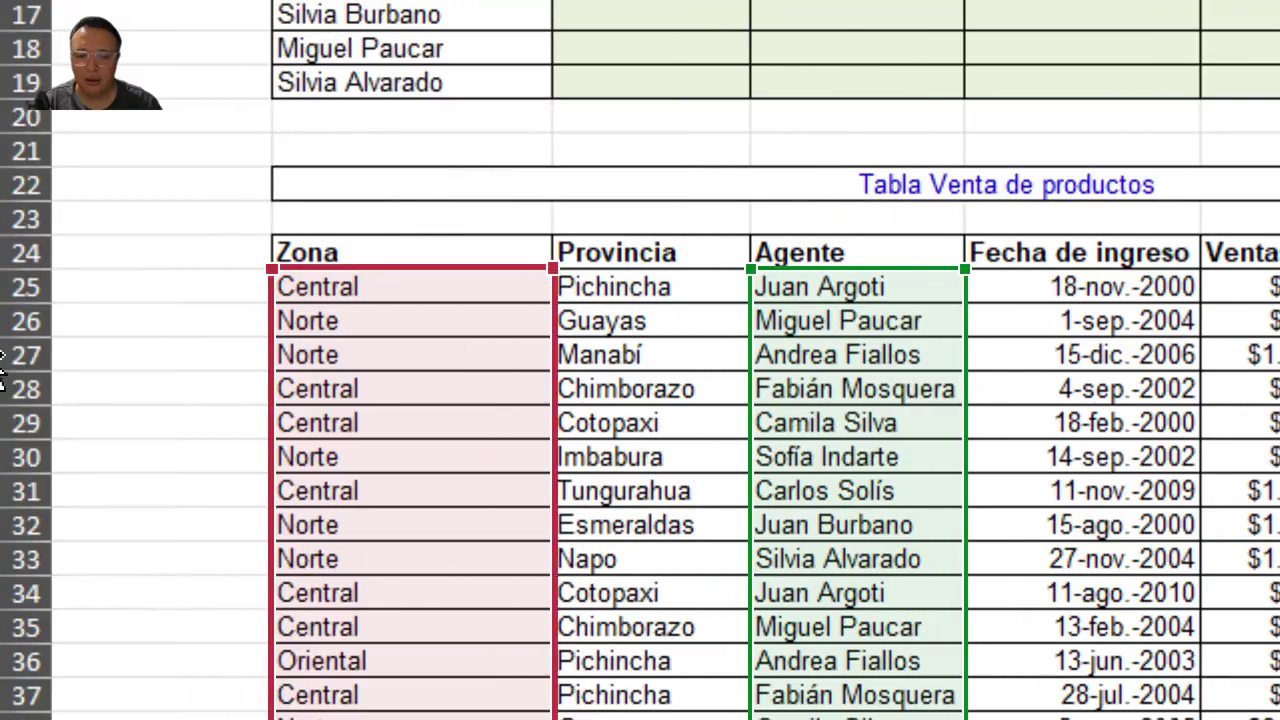
left_click(216, 287)
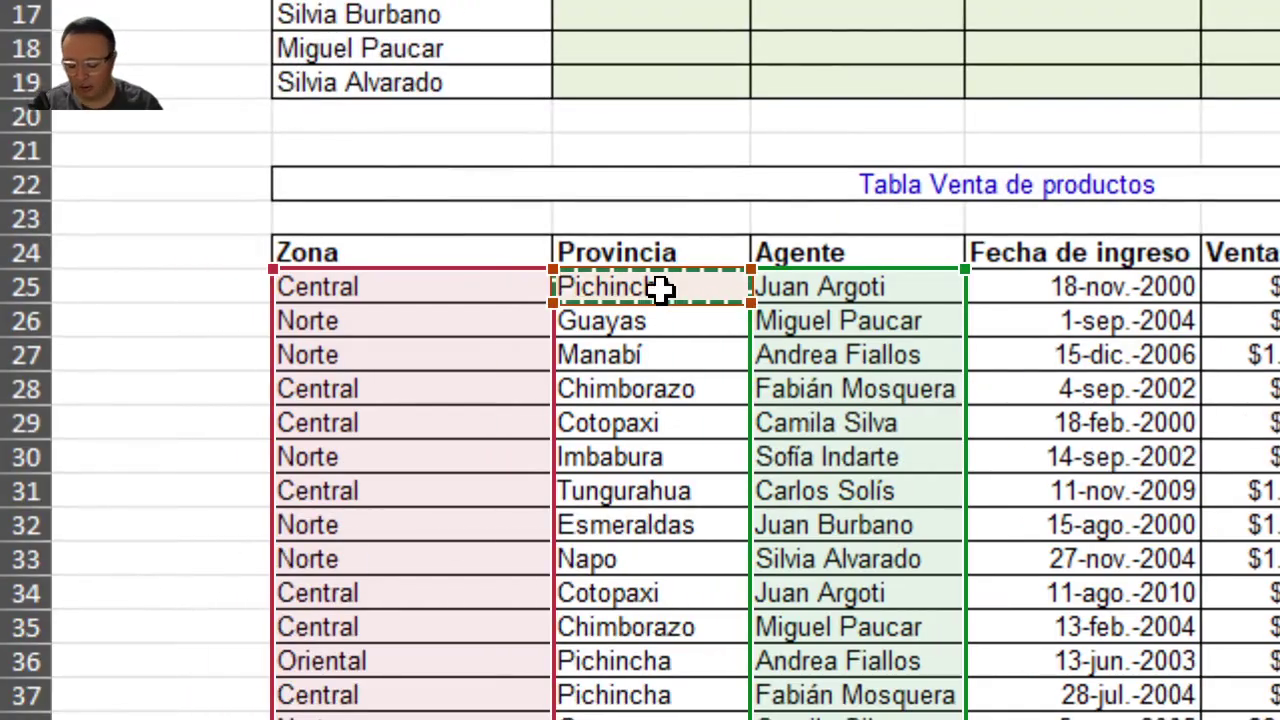
key("ctrl+shift+Down")
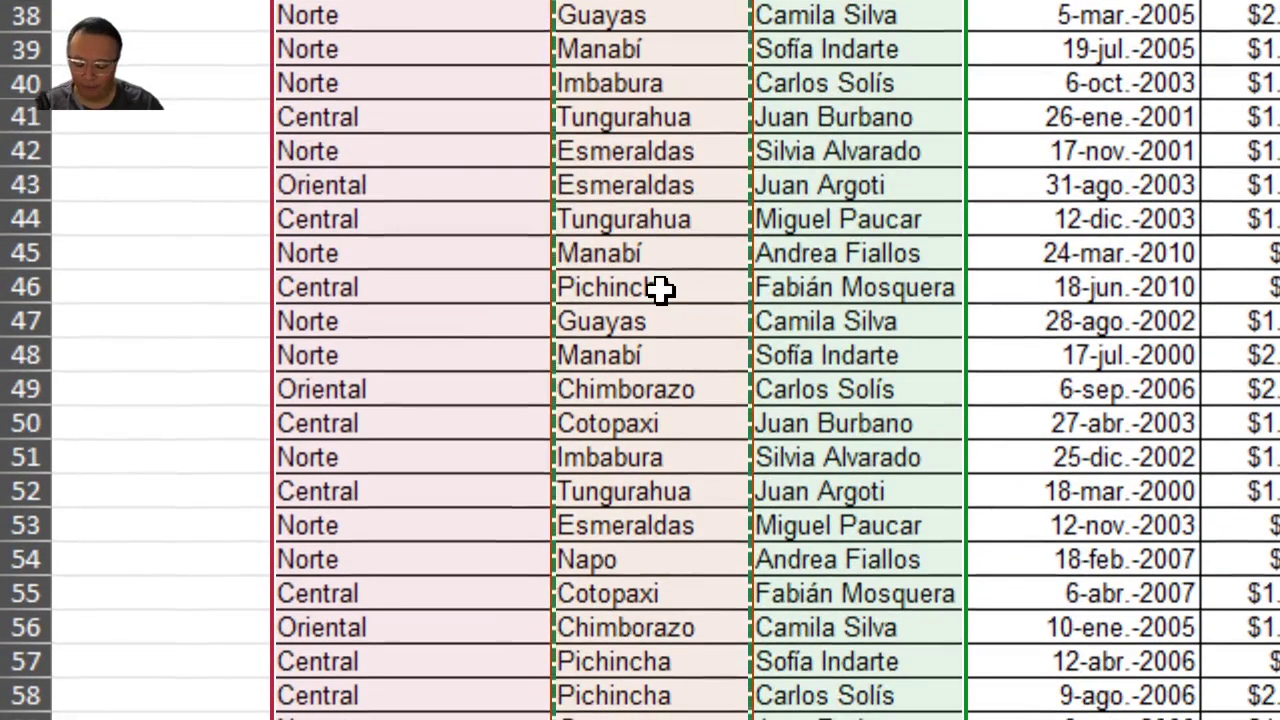
key("F4")
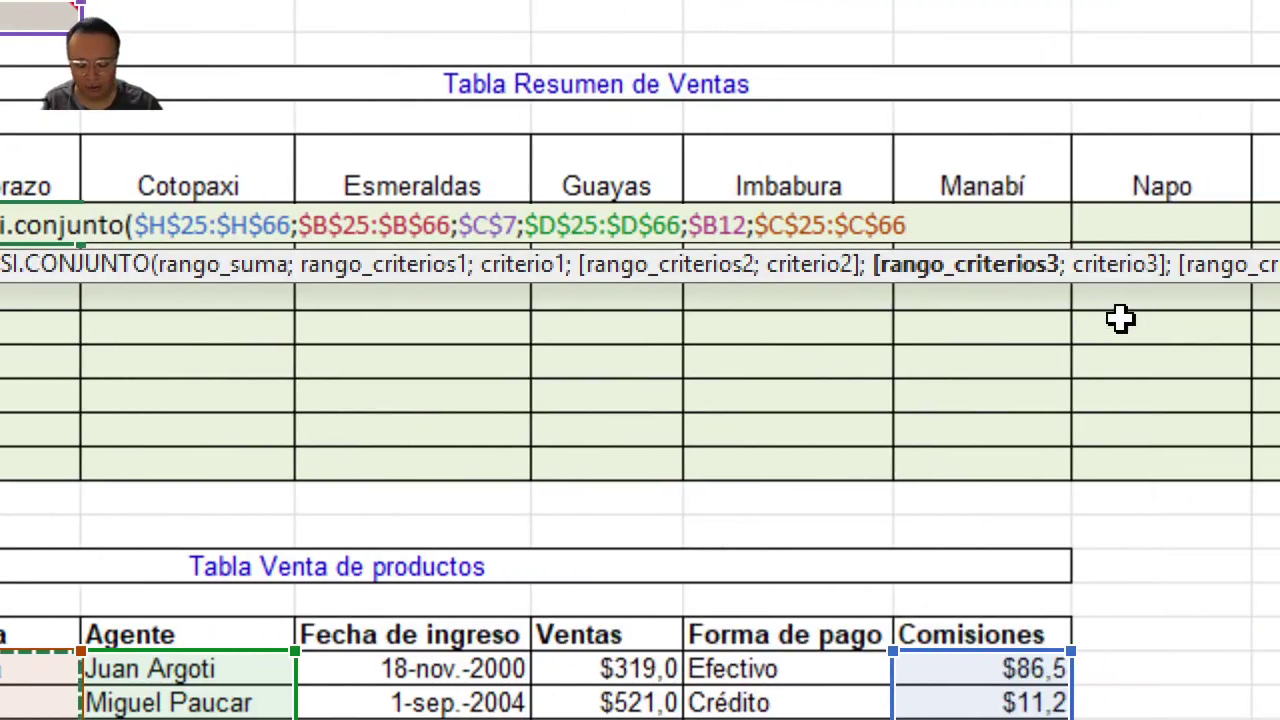
Use the Chimborazo header cell as the third criterion, with the mixed reference C$11, and complete the formula
type(";")
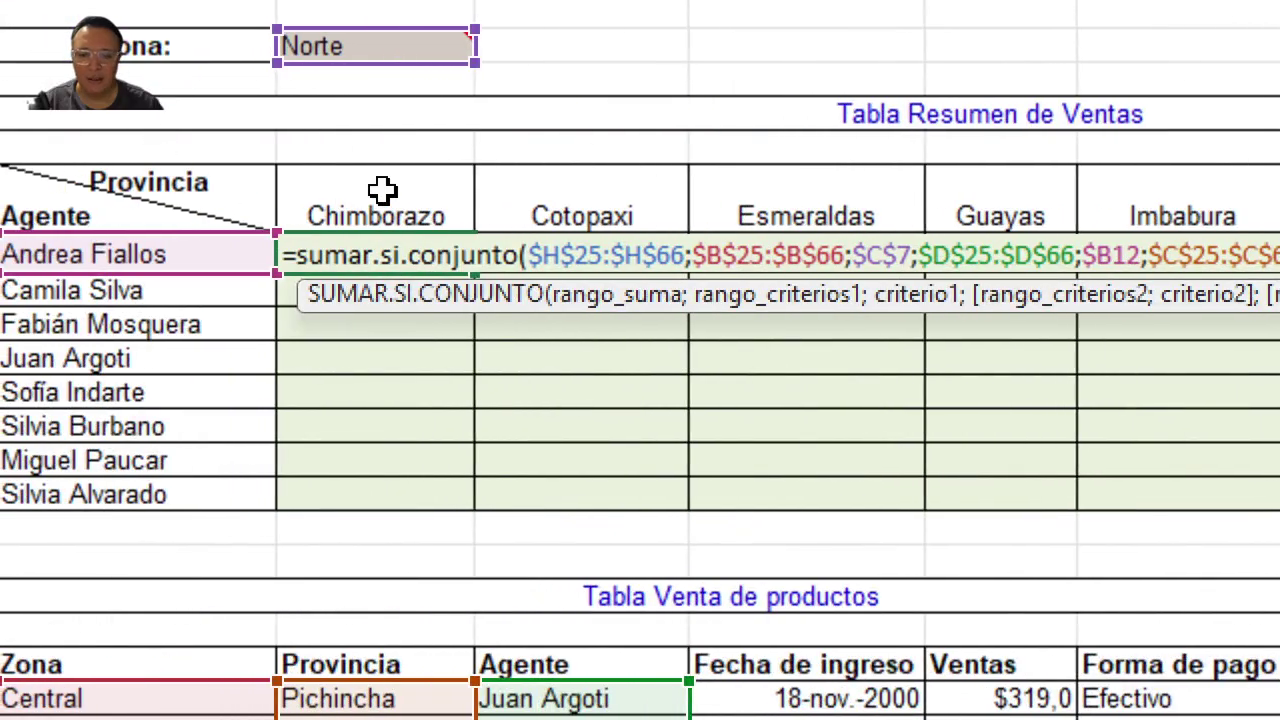
left_click(383, 190)
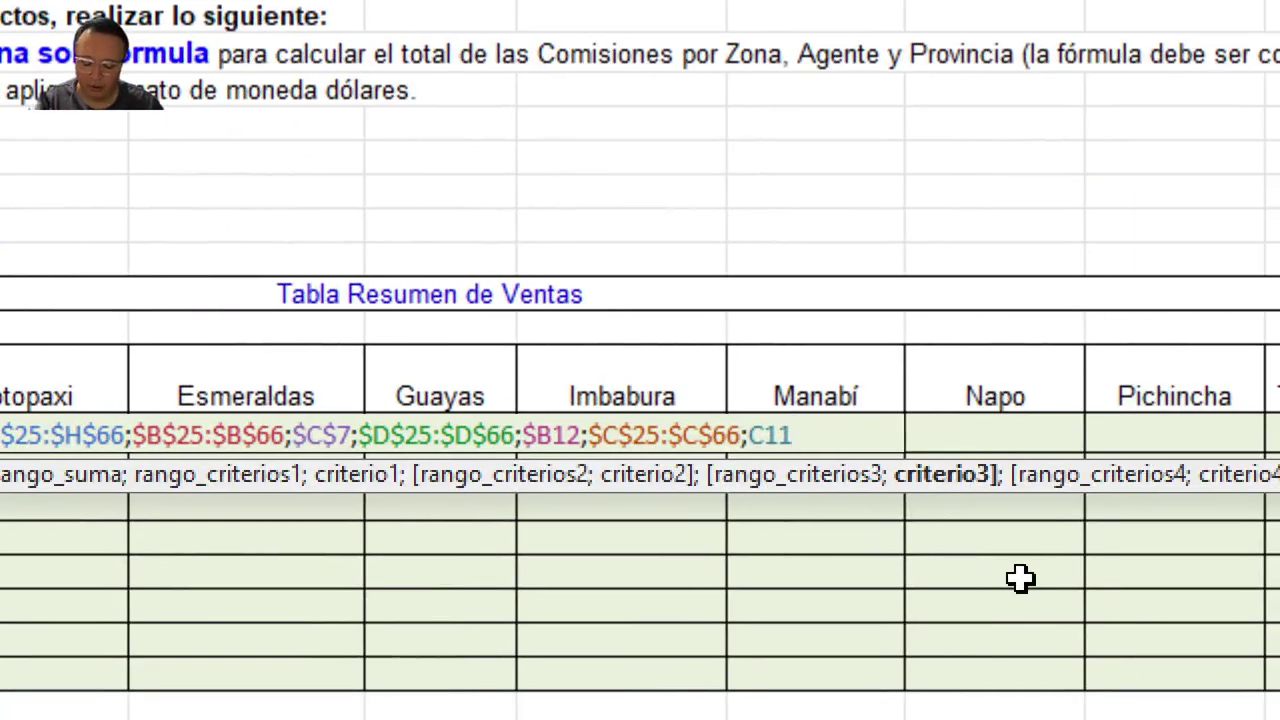
key("F4")
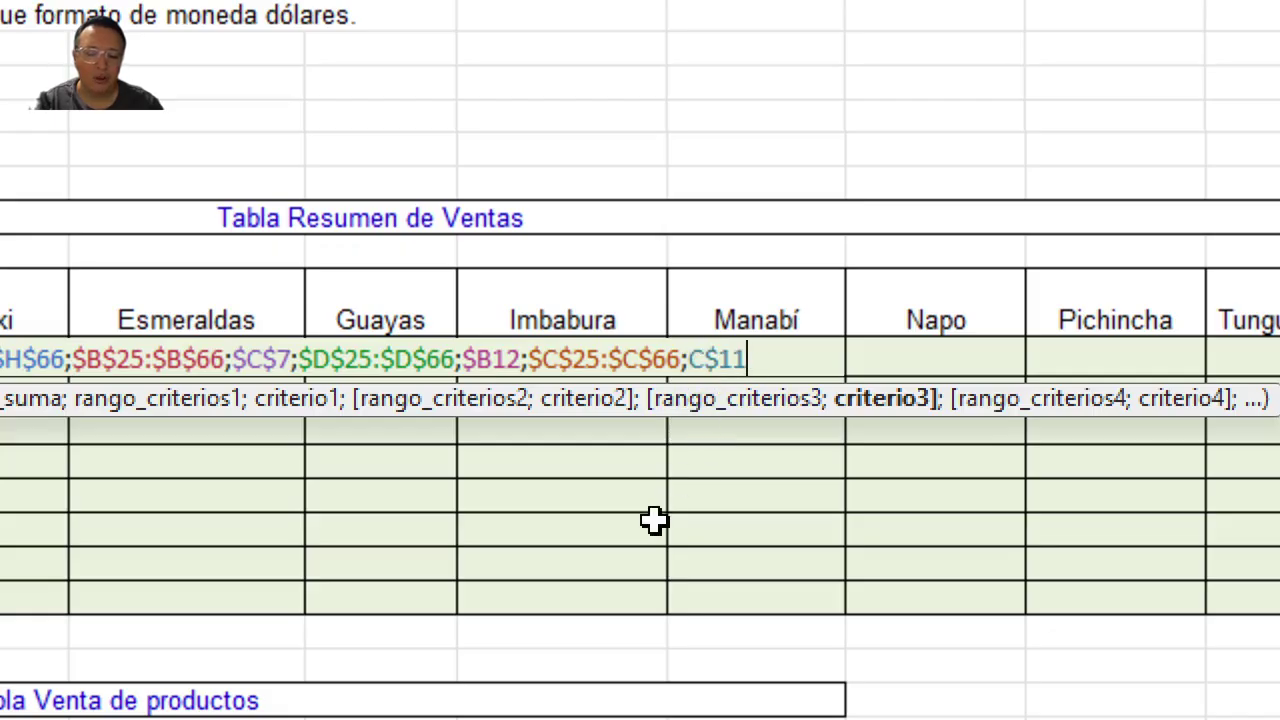
scroll(160, 560, "left", 3)
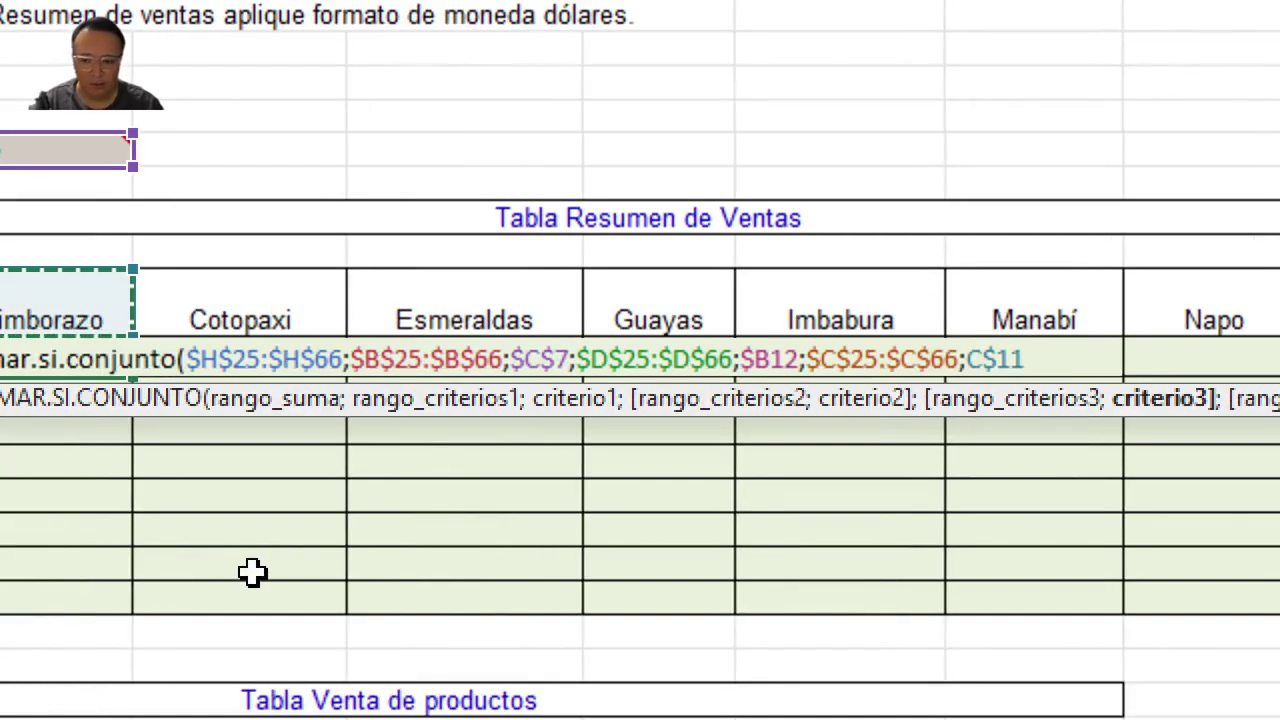
type(")")
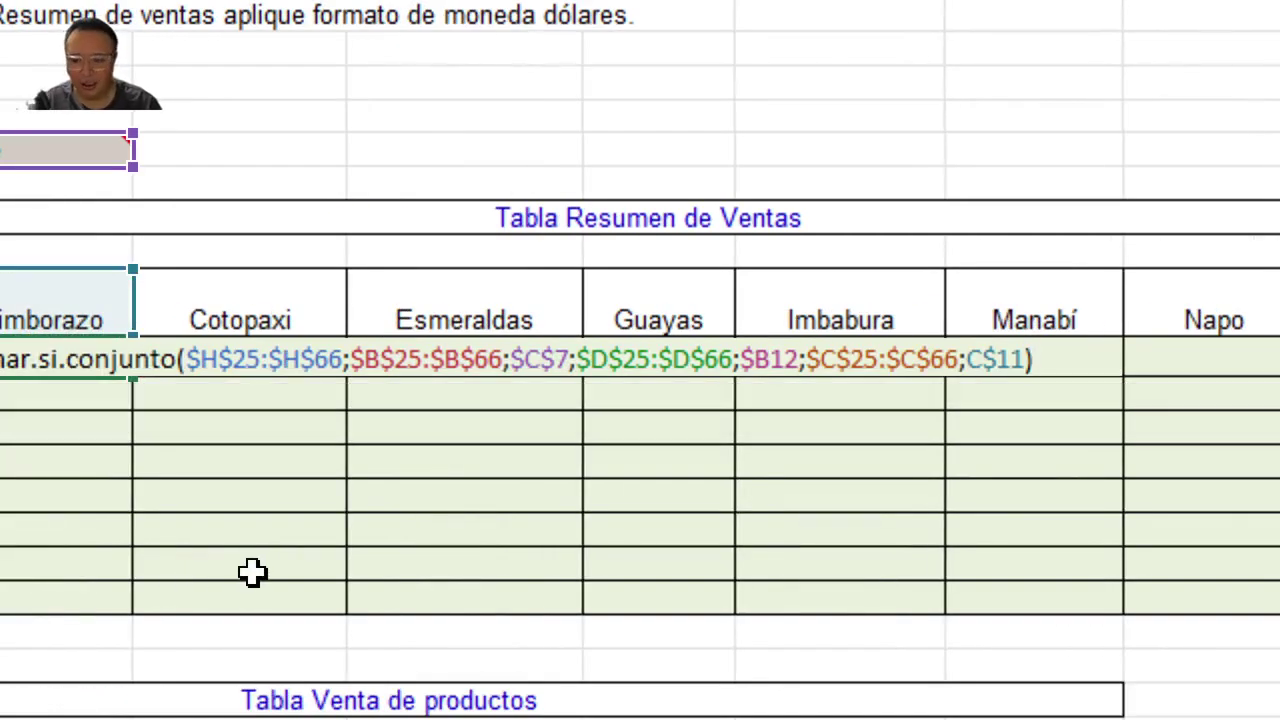
scroll(160, 480, "left", 3)
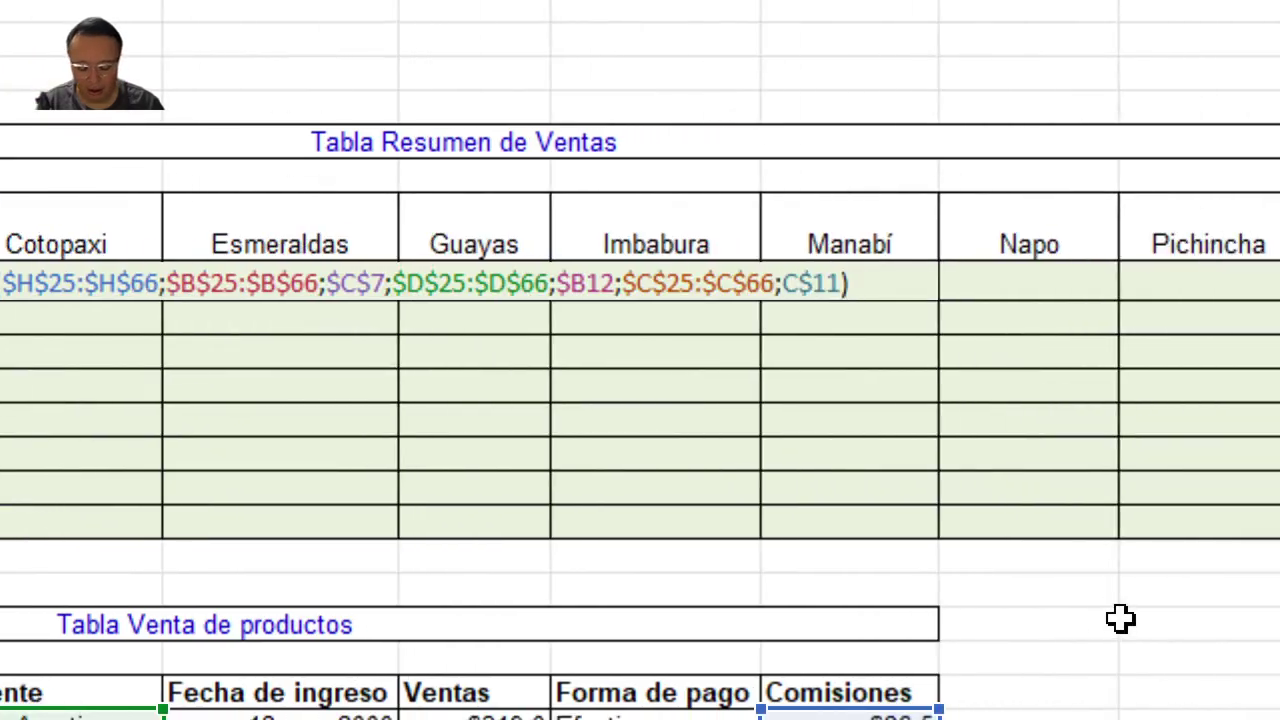
key("Return")
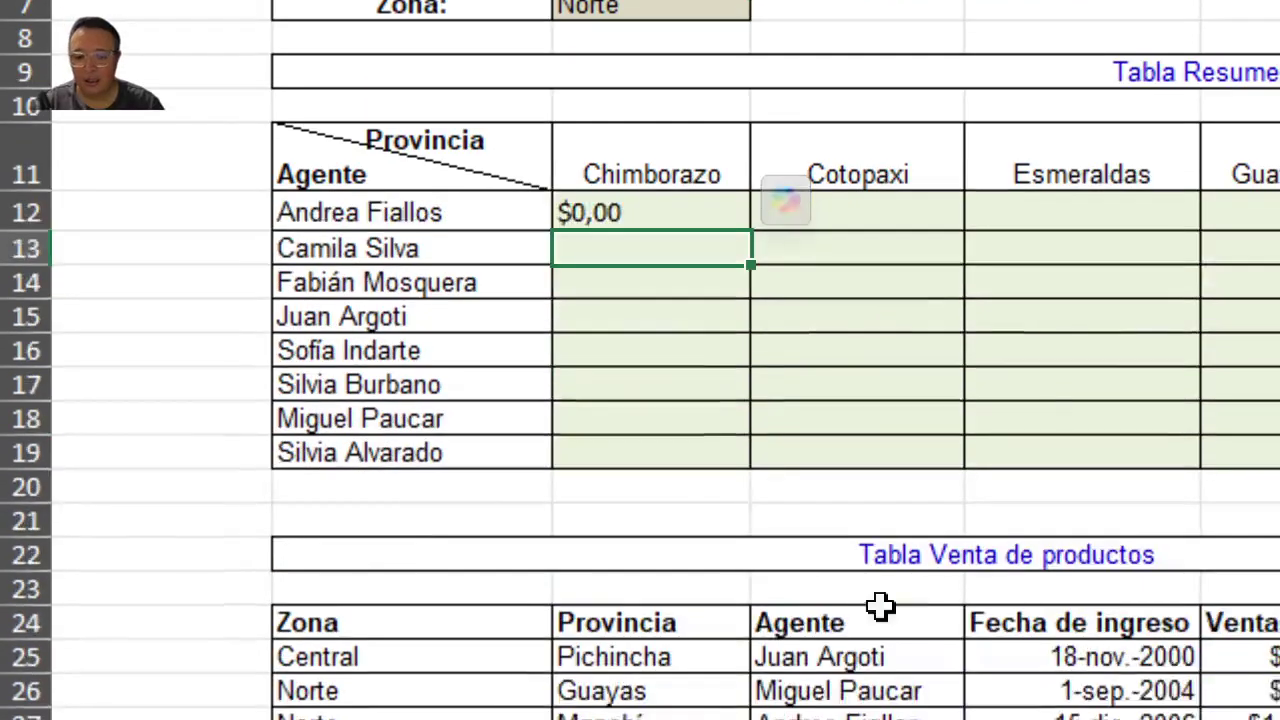
Copy the formula in C12 and paste only the formula into the whole Resumen de Ventas grid, C12:K19
left_click(653, 207)
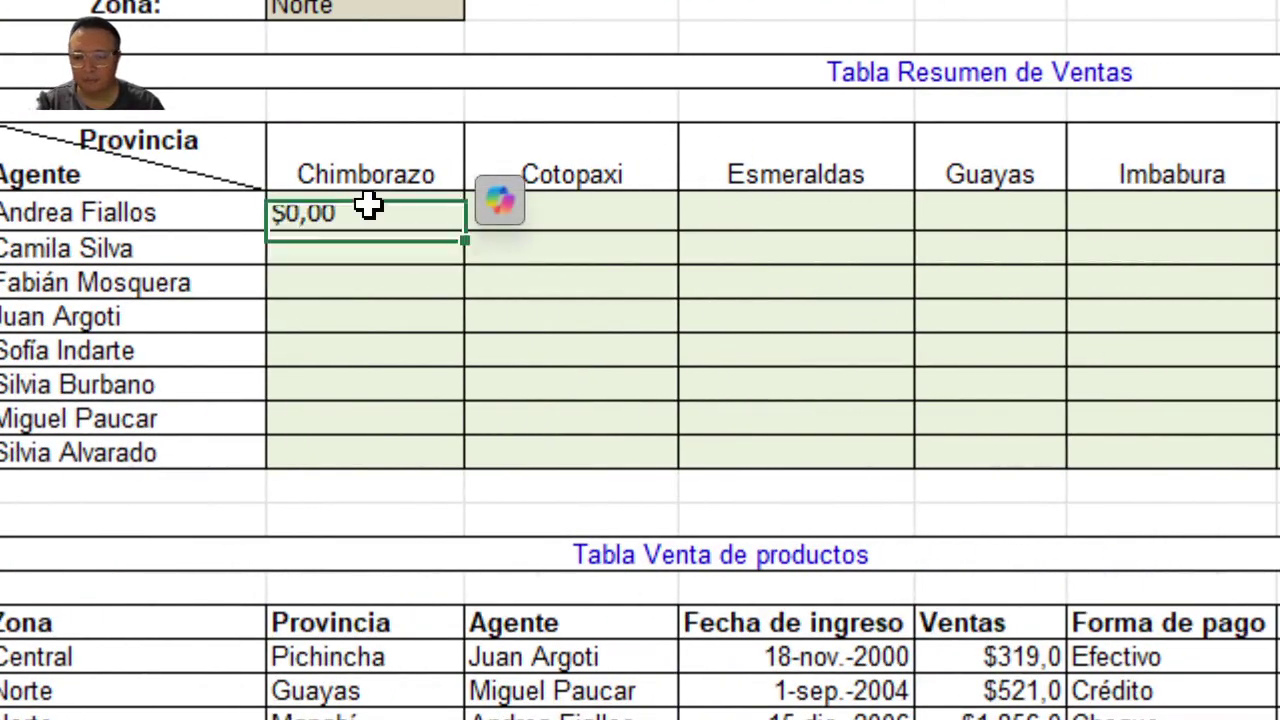
key("ctrl+c")
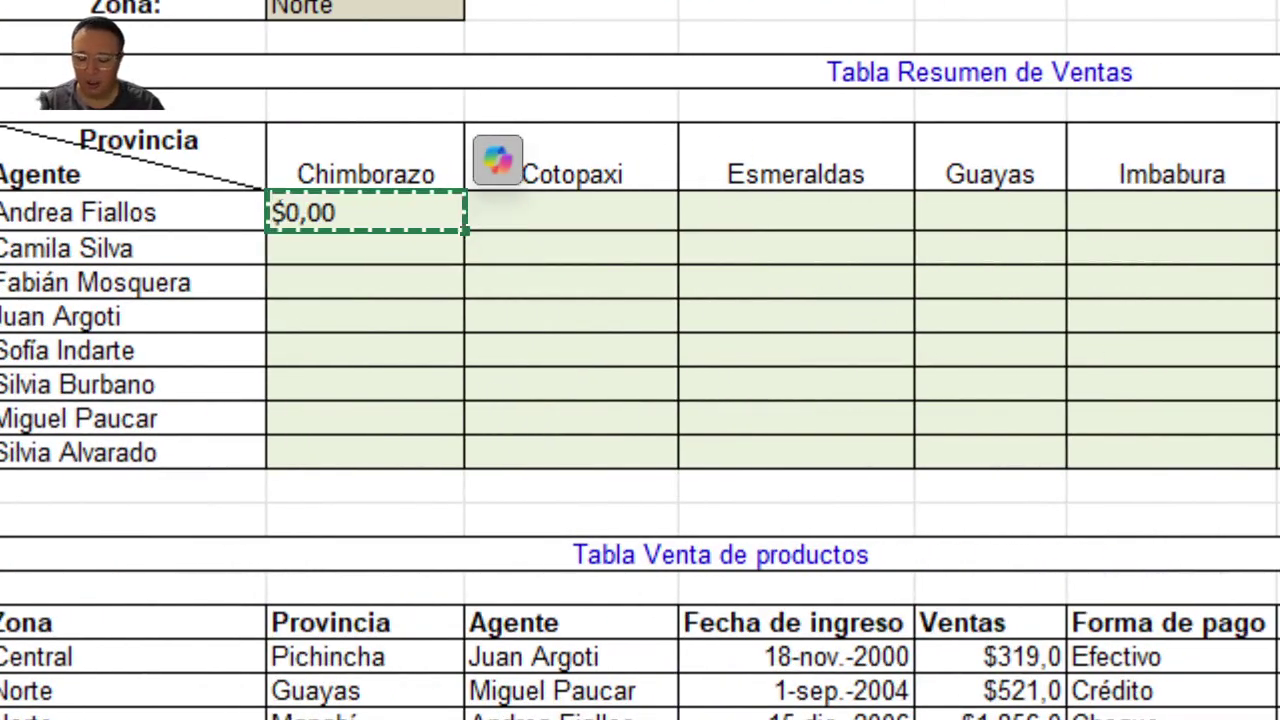
key("shift+Down")
key("shift+Down")
key("shift+Down")
key("shift+Down")
key("shift+Down")
key("shift+Down")
key("shift+Down")
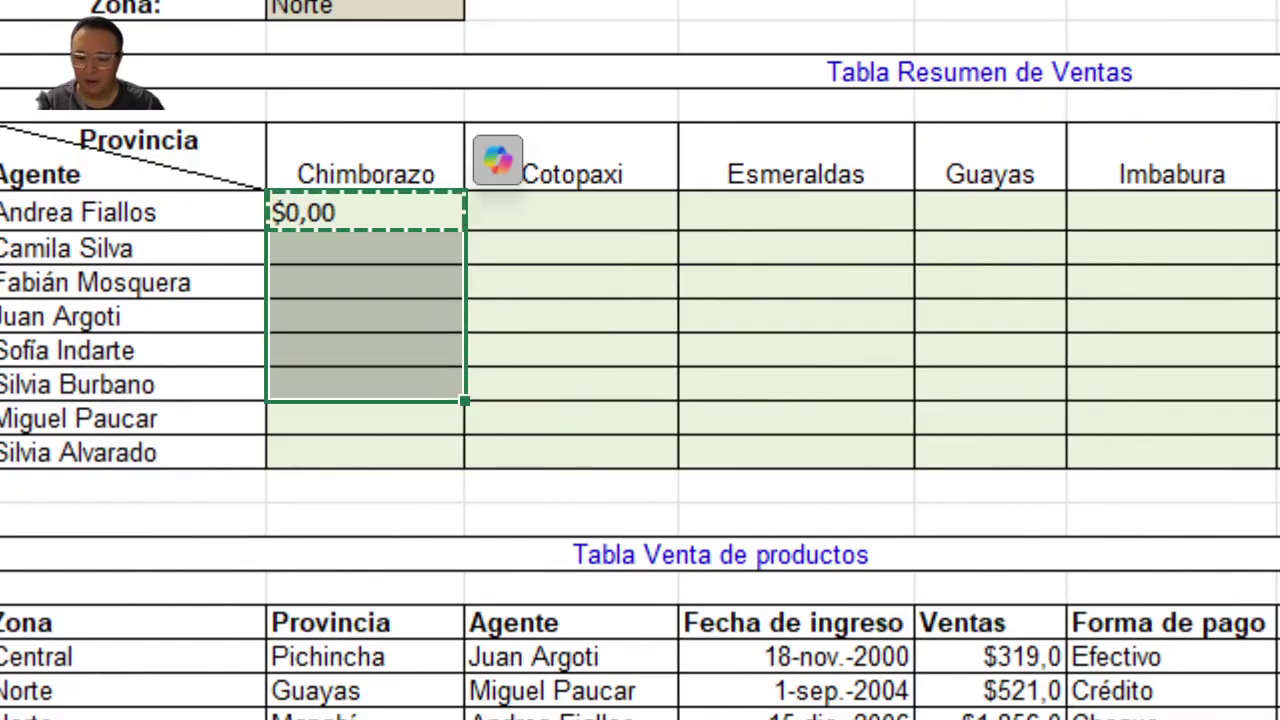
key("shift+Right")
key("shift+Right")
key("shift+Right")
key("shift+Right")
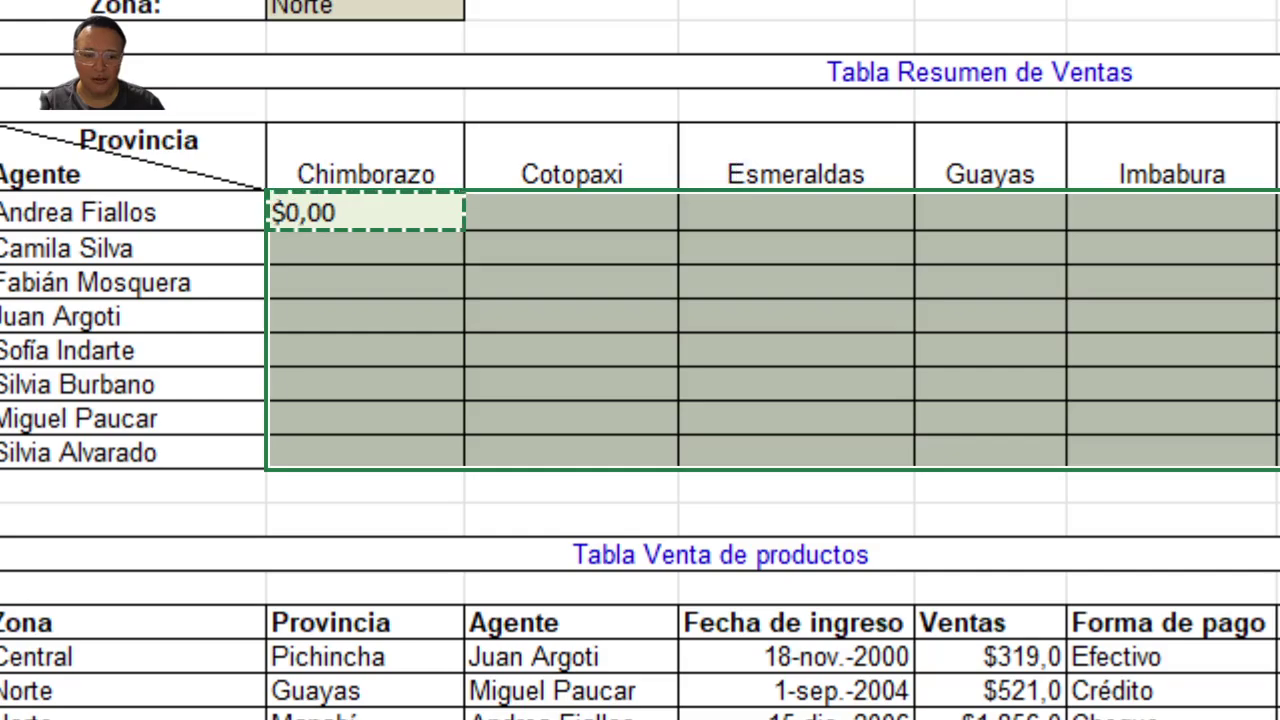
key("shift+Right")
key("shift+Right")
key("shift+Right")
key("shift+Right")
key("shift+Right")
key("shift+Right")
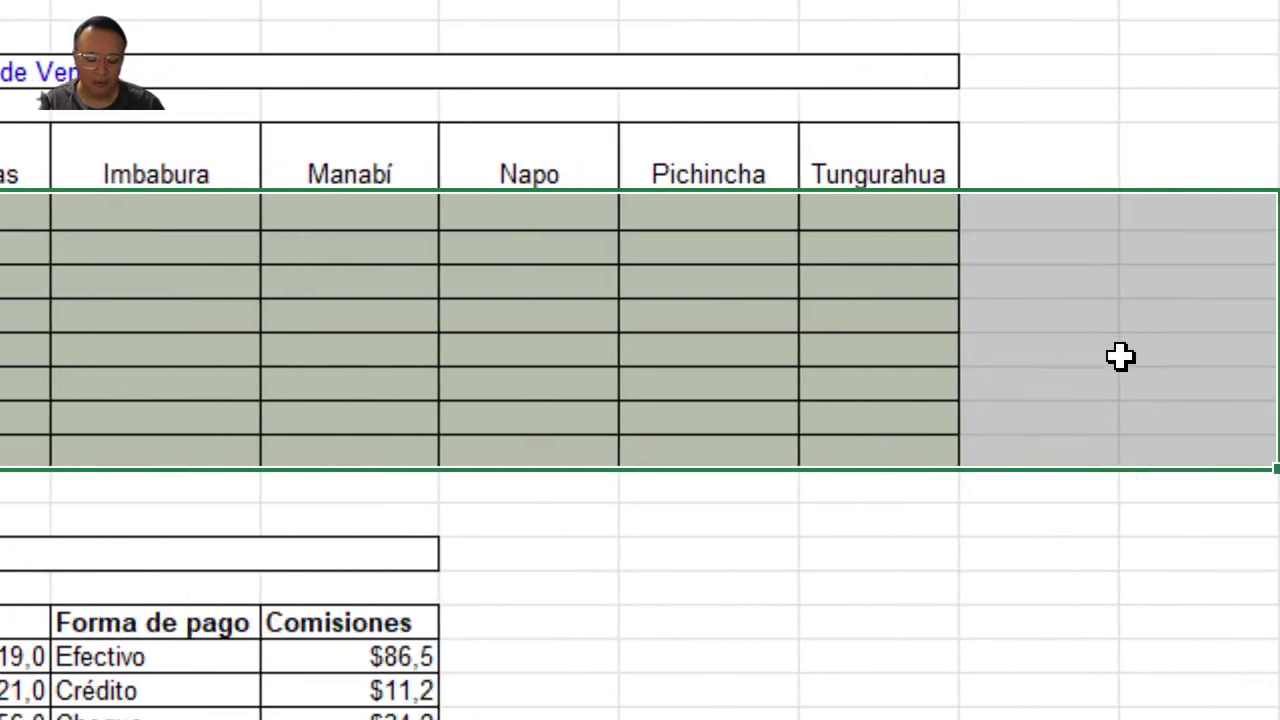
key("shift+Left")
key("shift+Left")
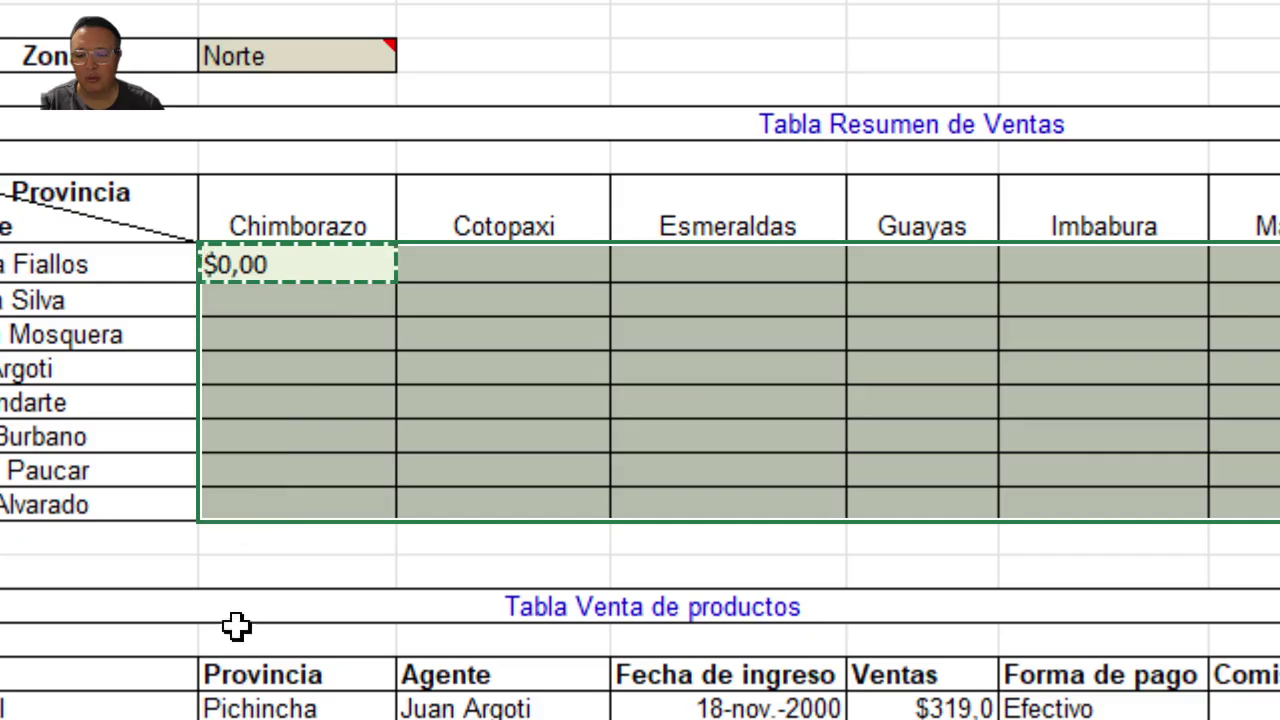
right_click(343, 258)
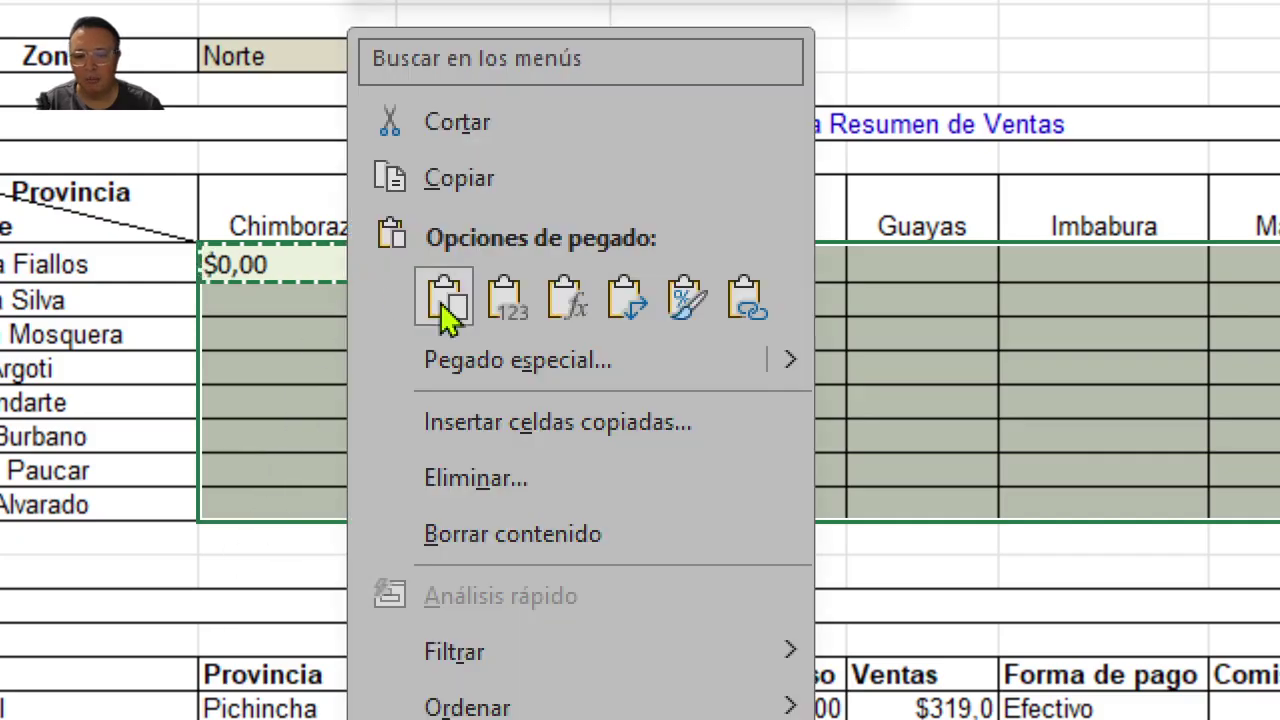
left_click(563, 318)
left_click(495, 402)
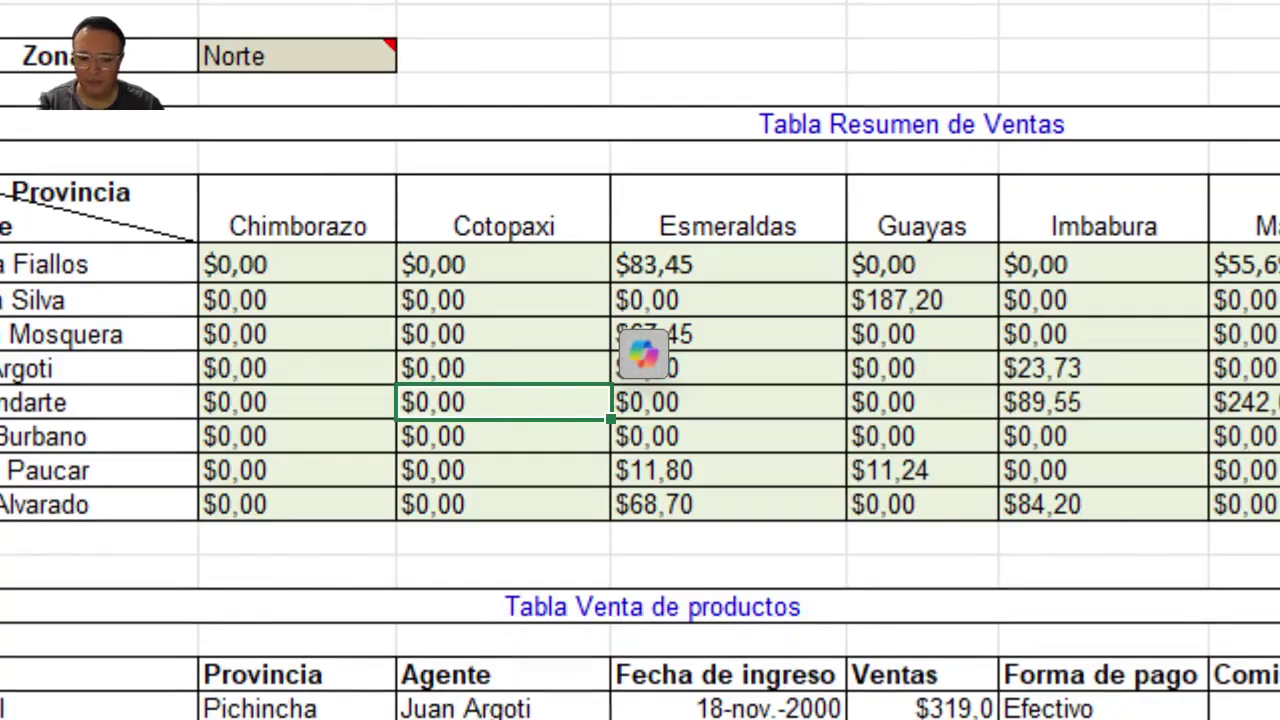
Review the totals across the summary table and examine which cells the formula in E14 of the Esmeraldas column references
scroll(1108, 537, "right", 8)
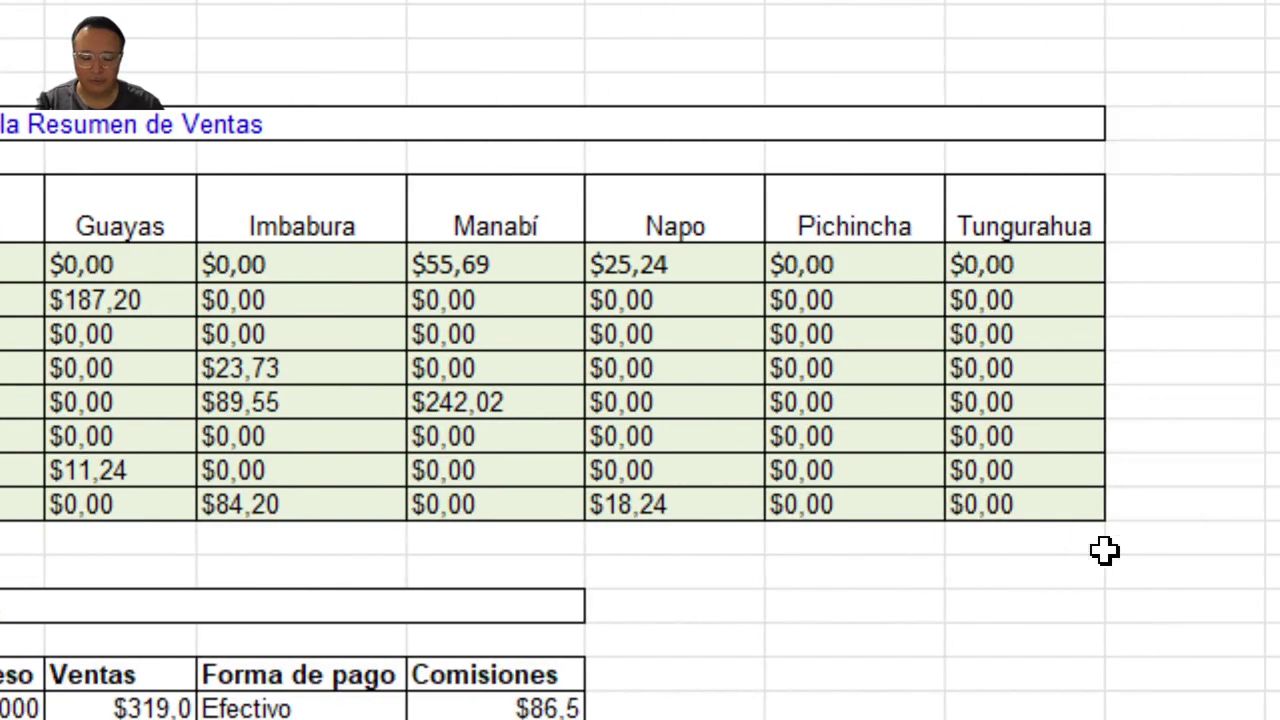
scroll(157, 277, "left", 8)
scroll(1143, 434, "right", 2)
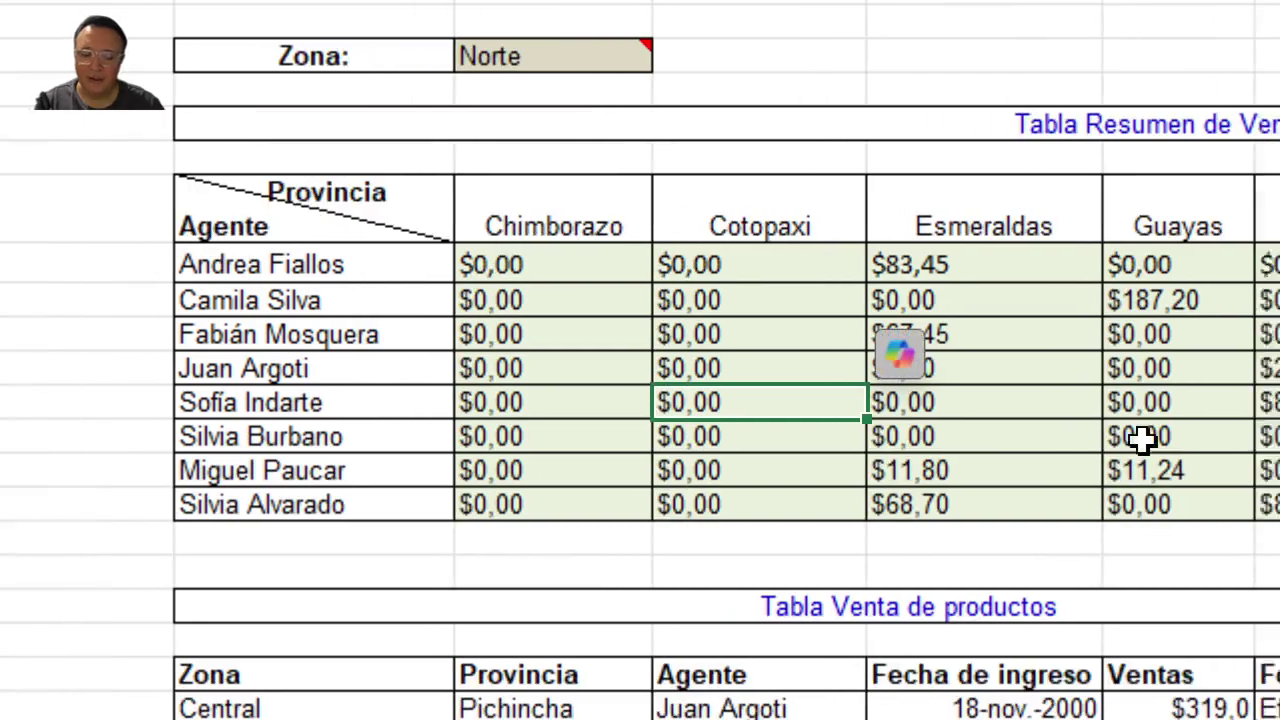
scroll(1120, 480, "right", 1)
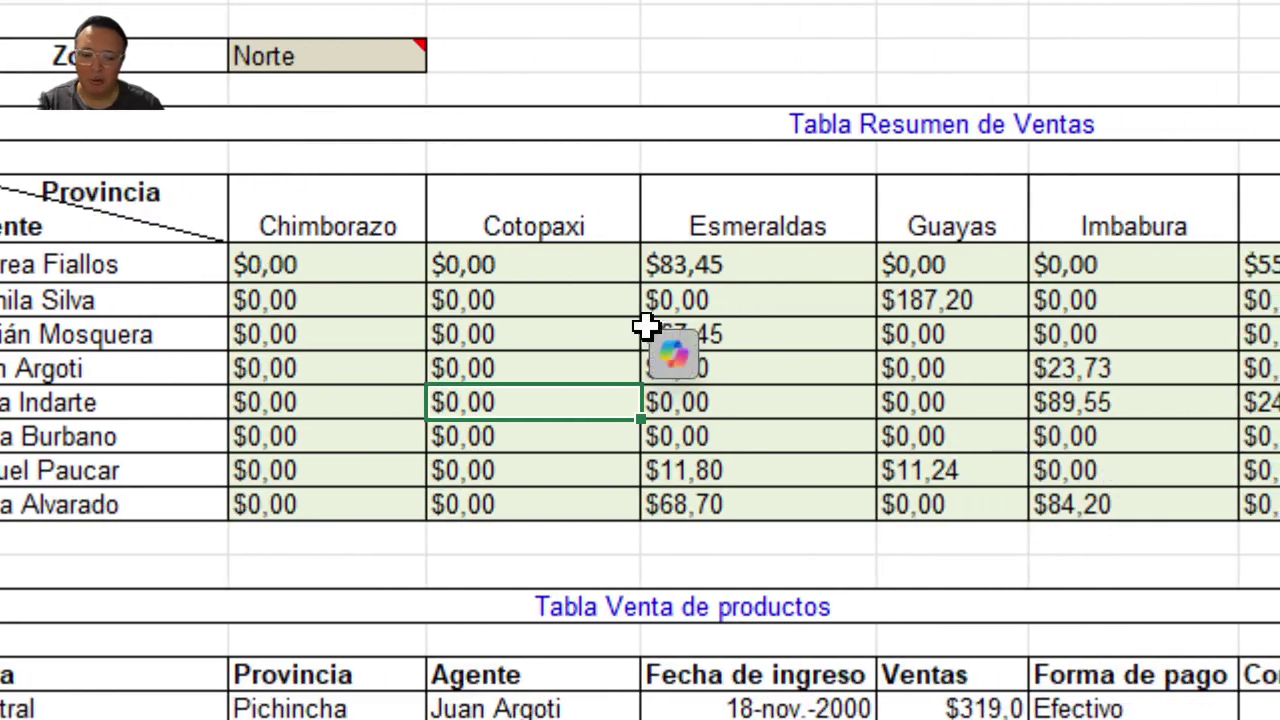
left_click(745, 330)
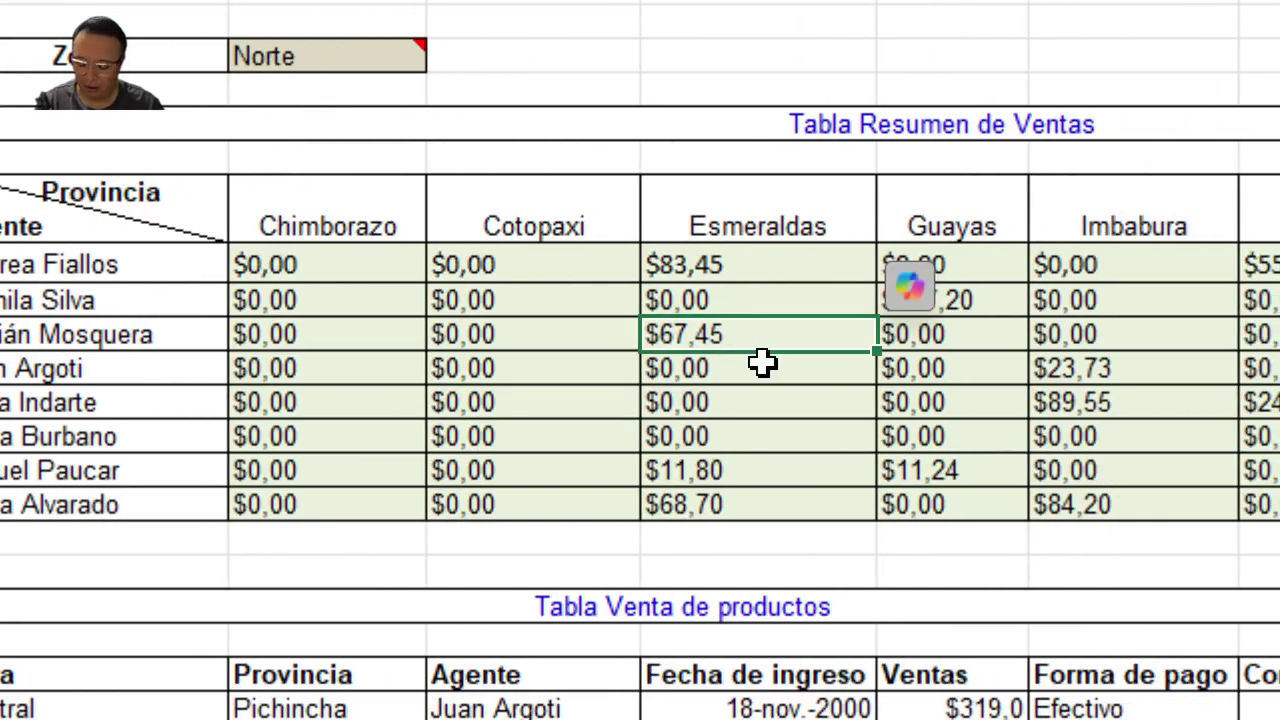
key("F2")
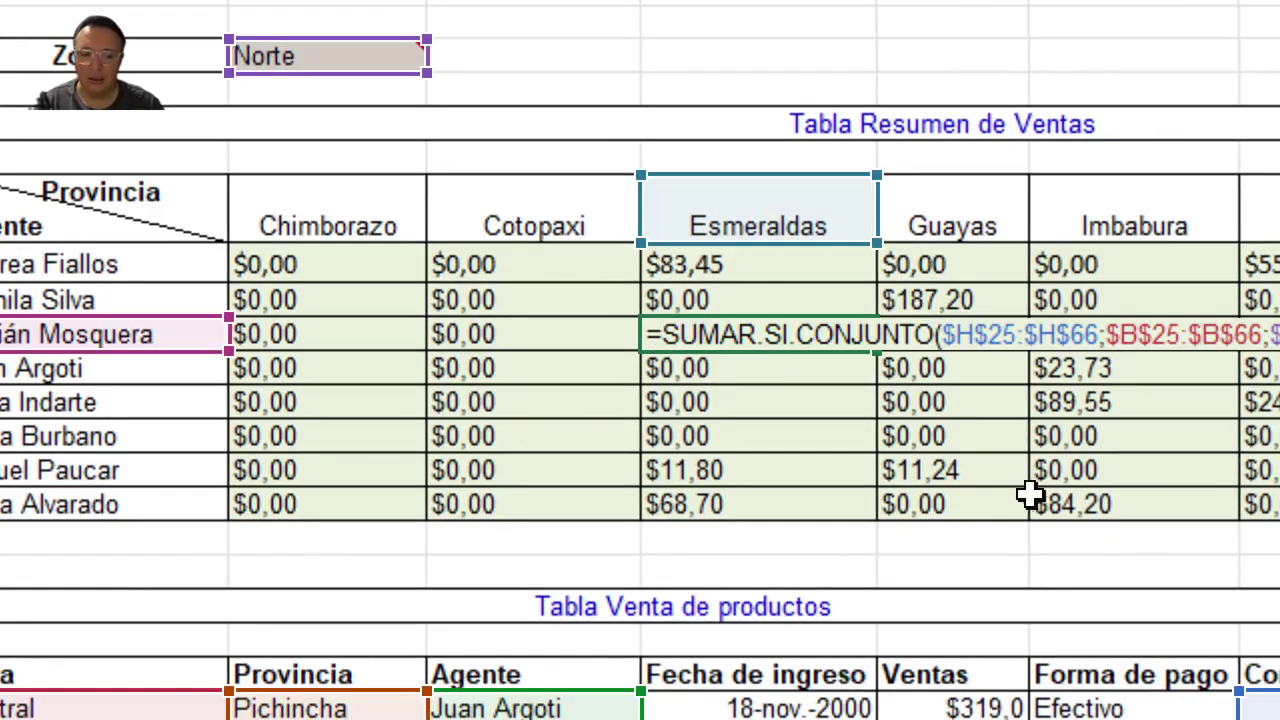
scroll(1030, 492, "right", 4)
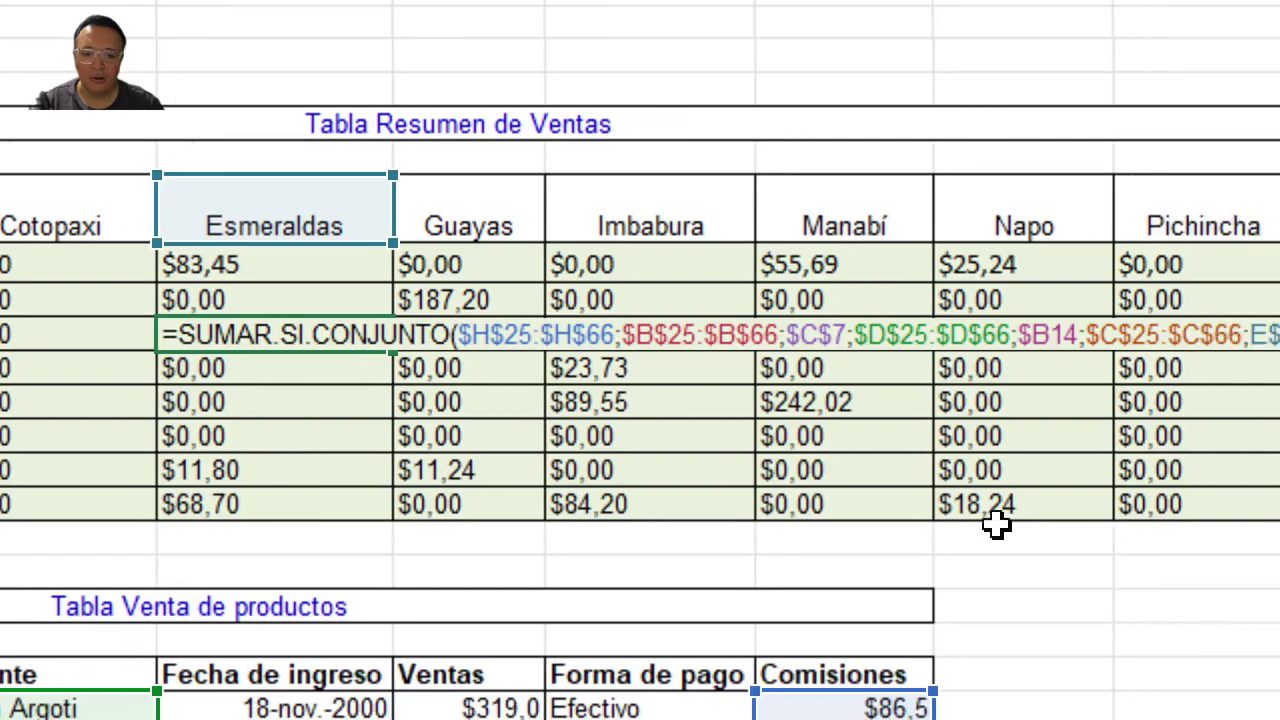
scroll(157, 490, "left", 3)
scroll(1000, 490, "right", 1)
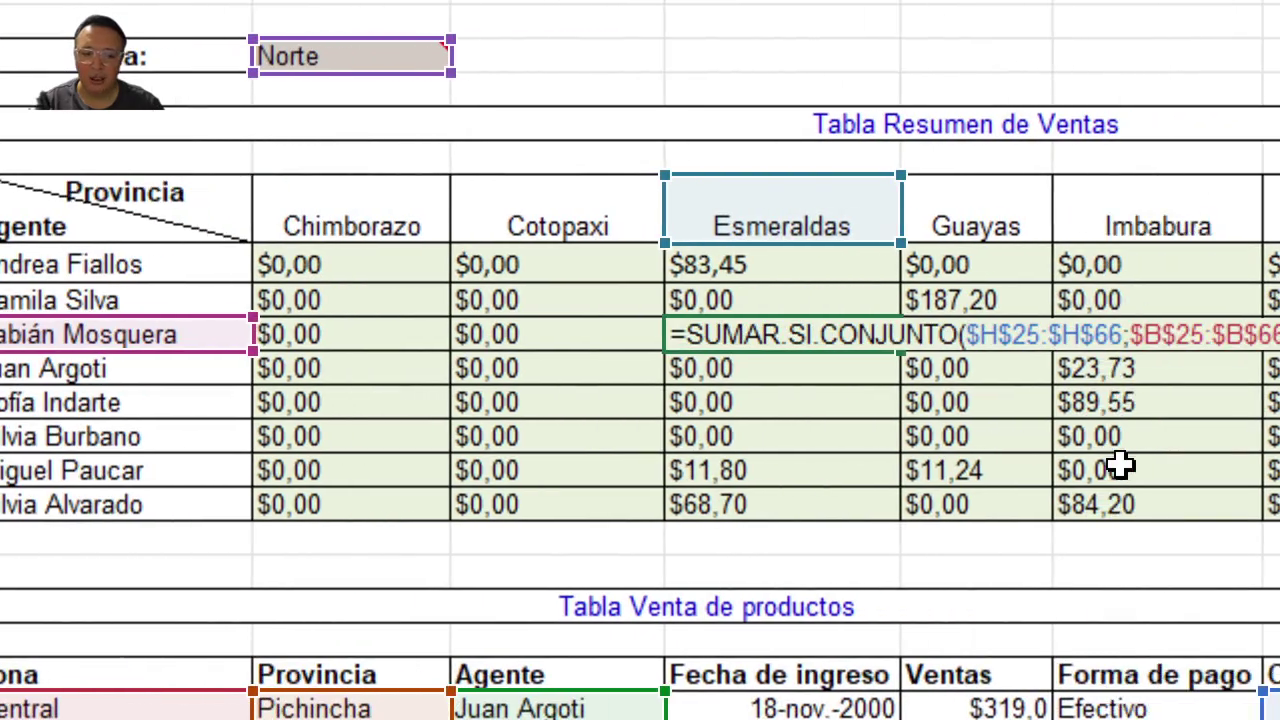
scroll(670, 398, "left", 2)
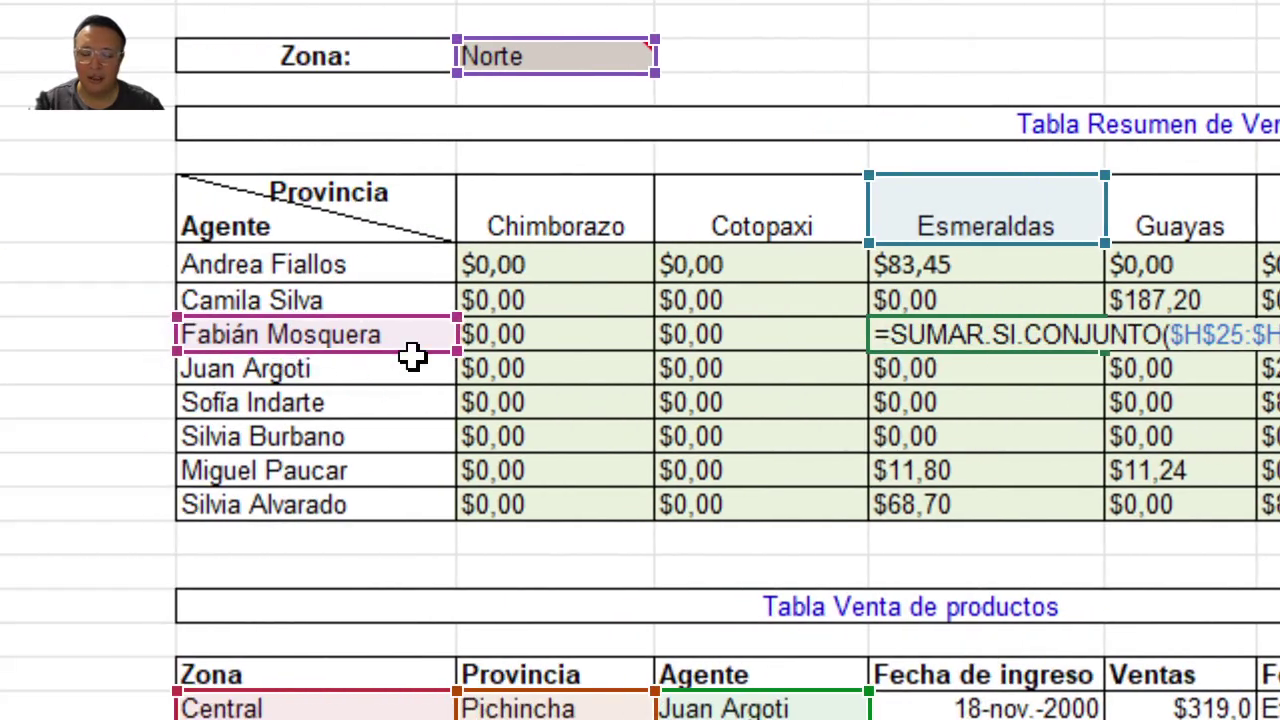
scroll(945, 320, "right", 1)
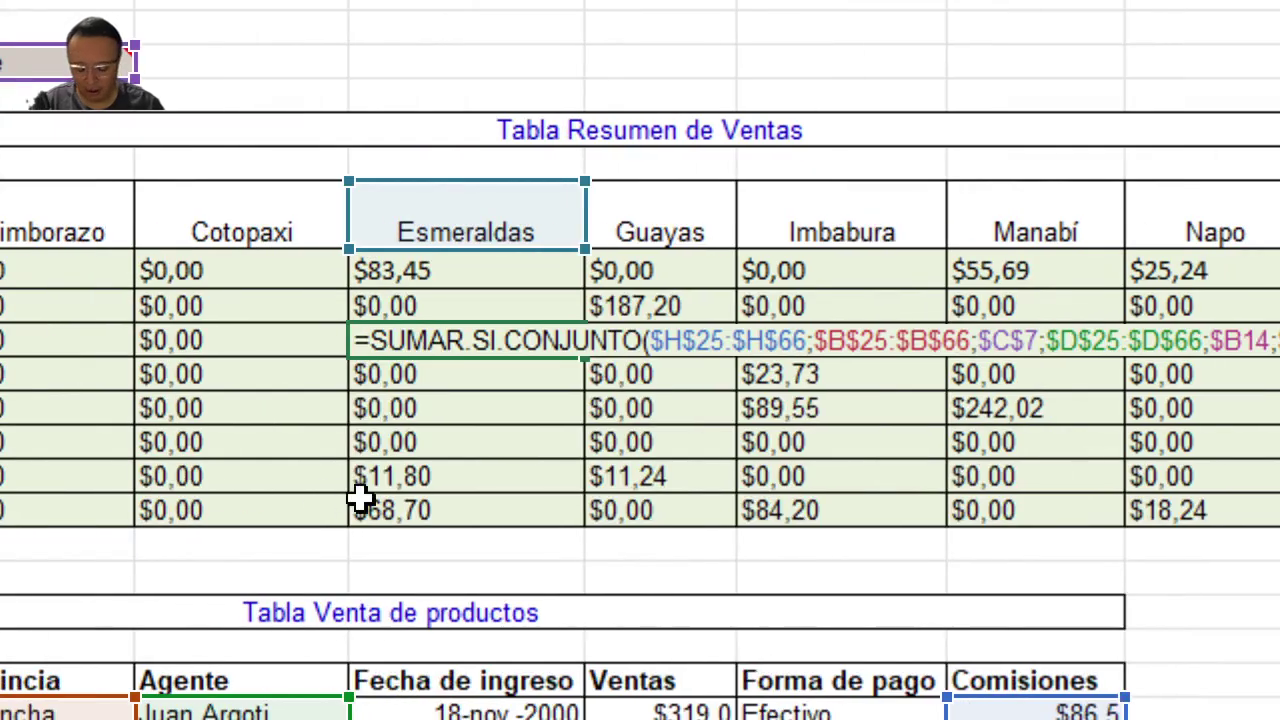
key("Return")
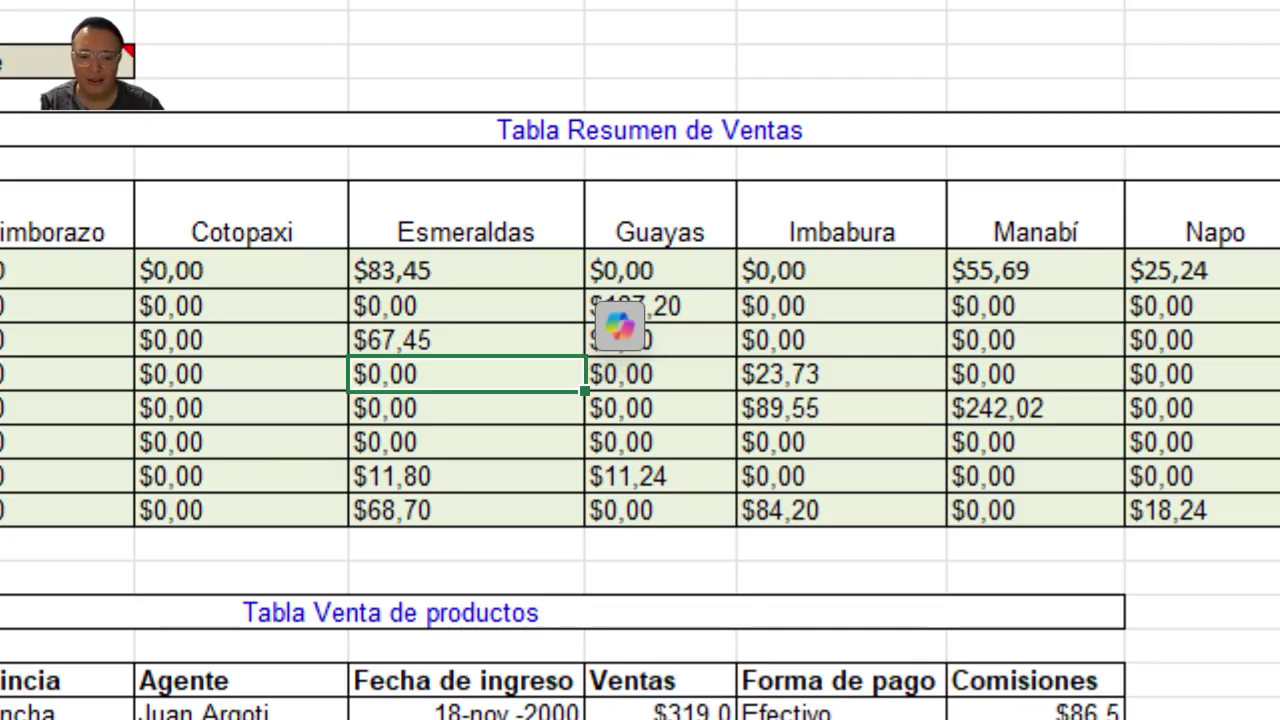
Remove the currency number format from all totals in the summary table, C12:K19
scroll(163, 223, "left", 2)
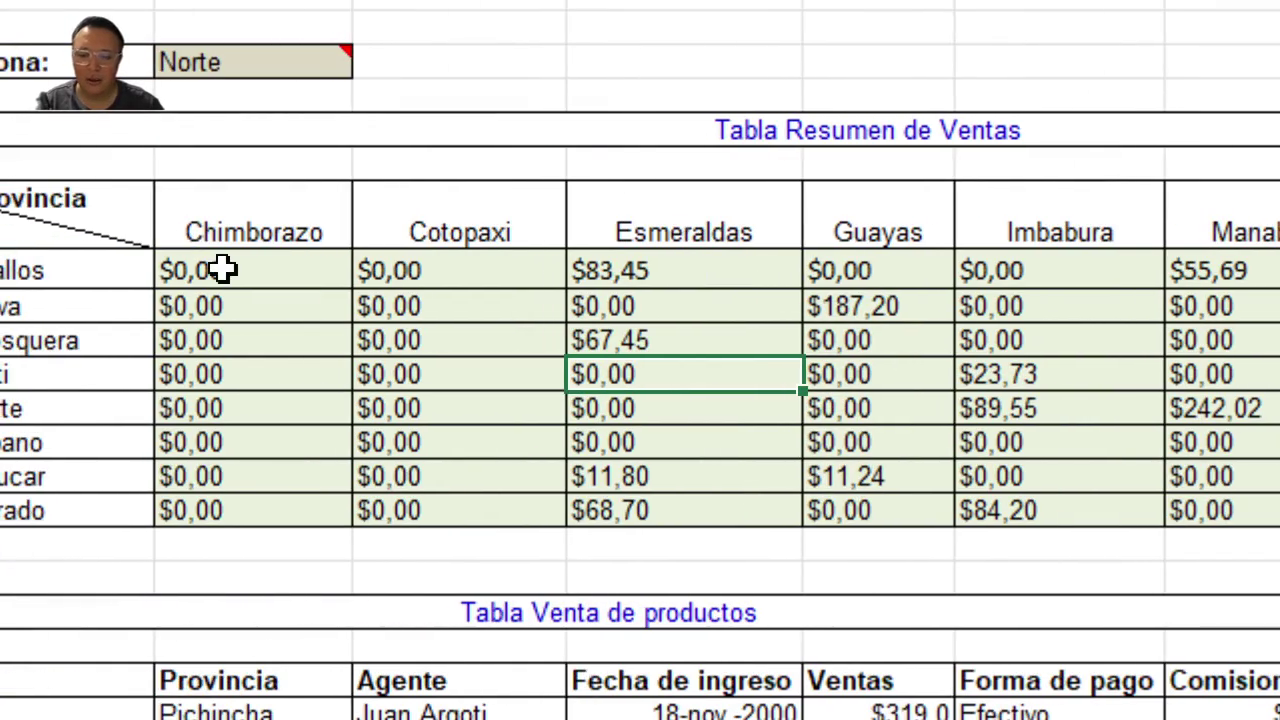
left_click_drag(222, 270, 1279, 512)
left_click_drag(1118, 511, 1279, 514)
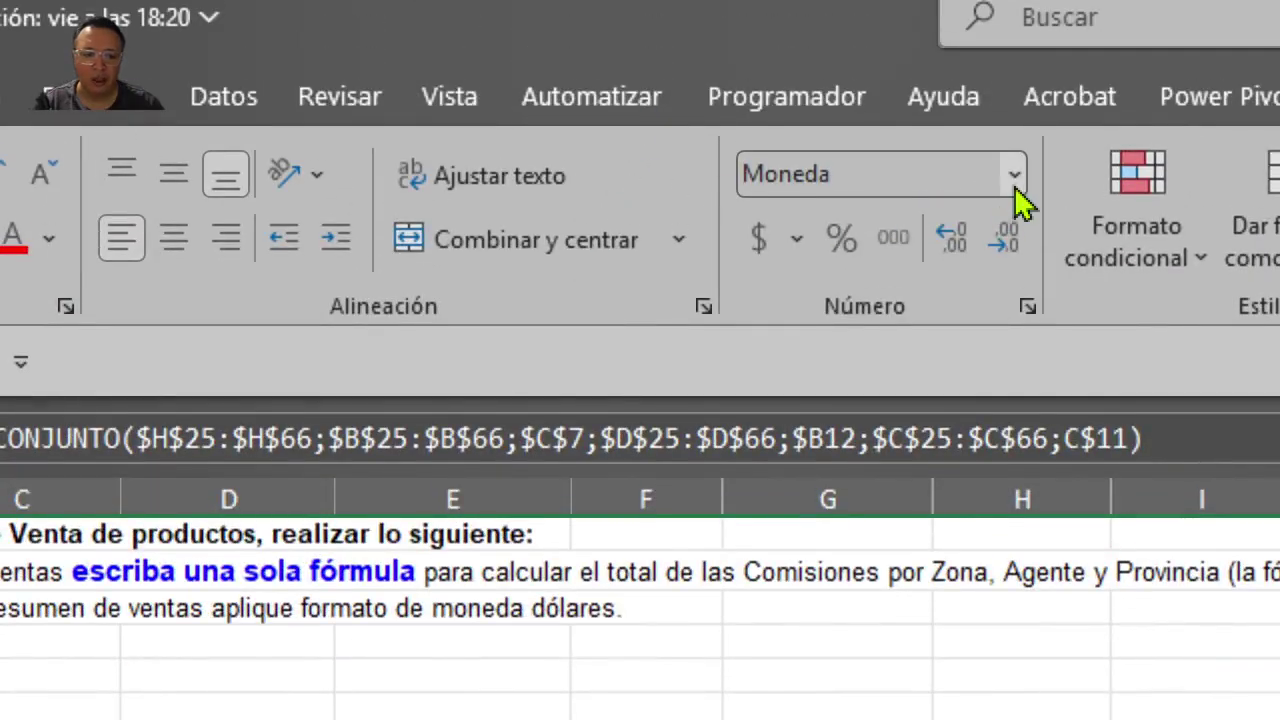
left_click(1015, 88)
left_click(968, 242)
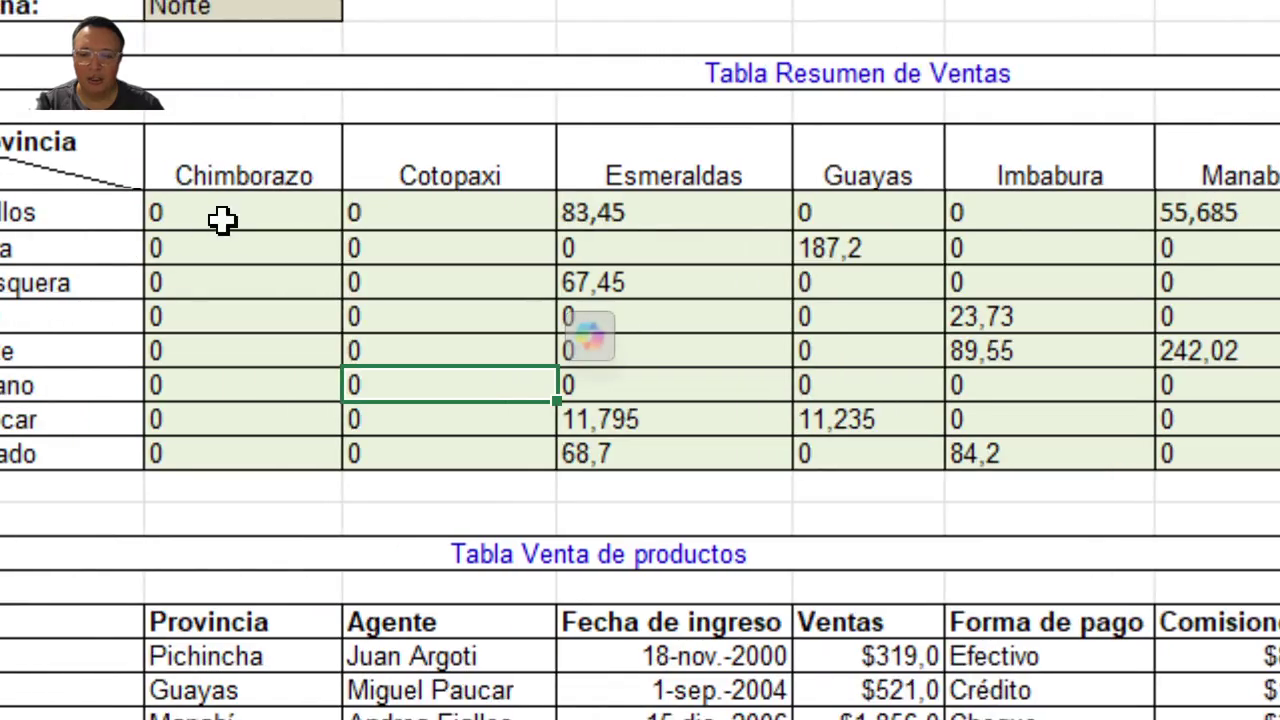
Apply the Moneda number format to all totals in the Resumen de Ventas grid, C12:K19
left_click_drag(223, 220, 1103, 440)
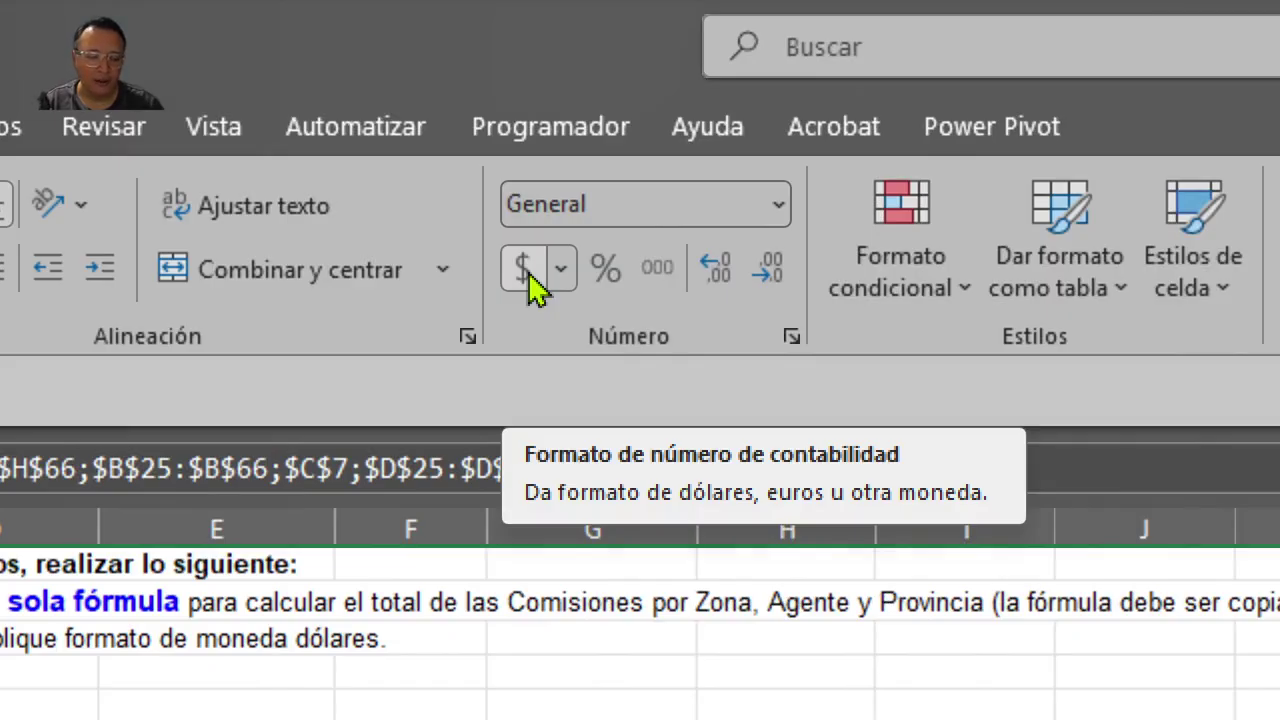
left_click(778, 208)
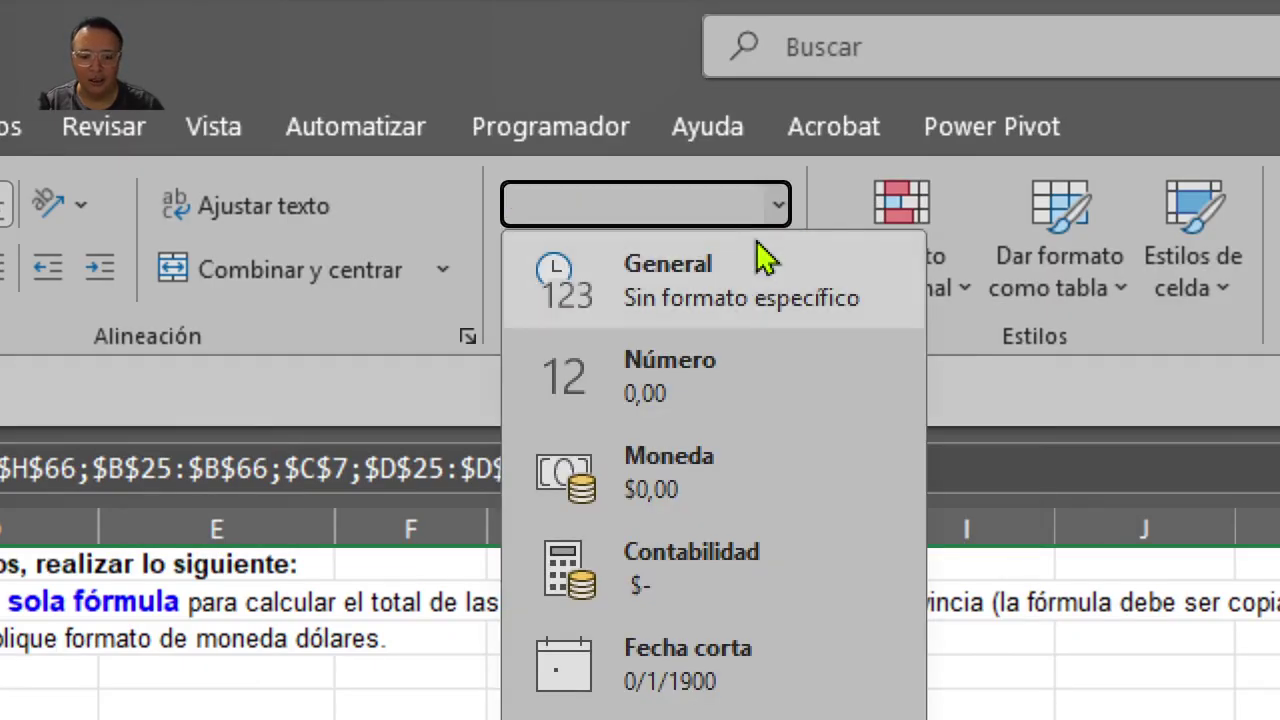
left_click(714, 470)
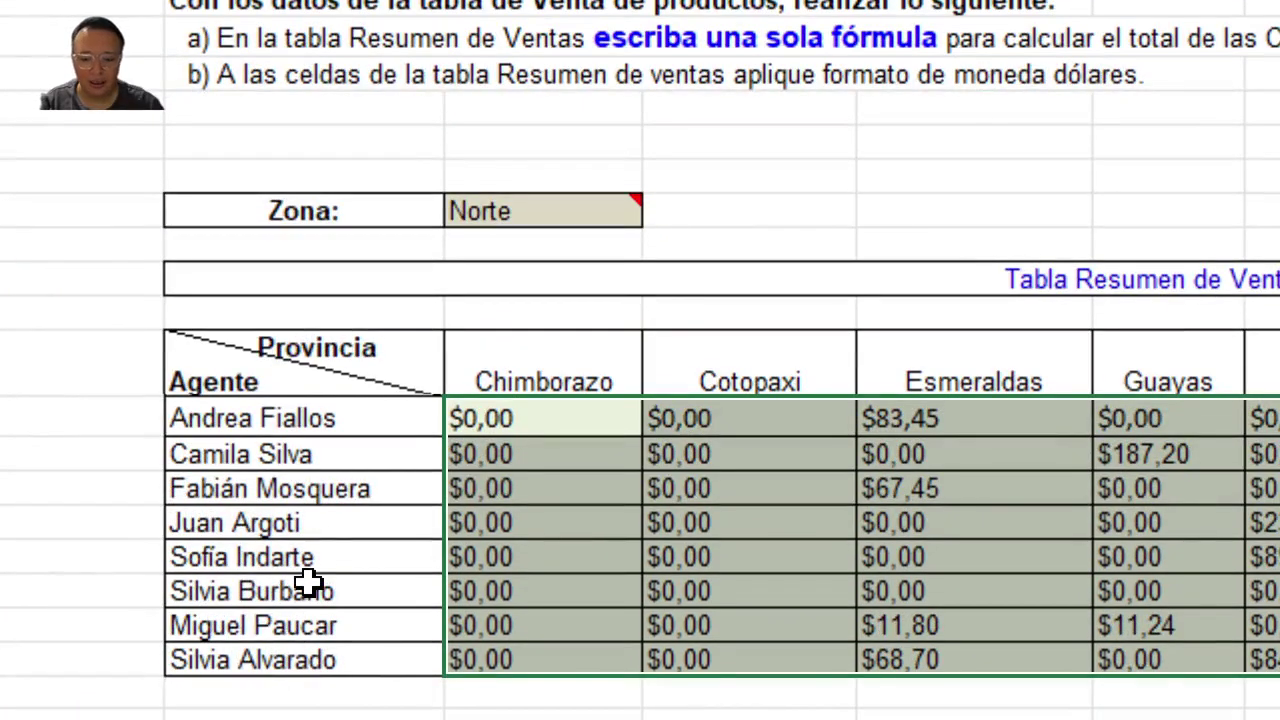
Review the SUMAR.SI.CONJUNTO formula in C12 and the cells it references, leaving it as it is
left_click(513, 418)
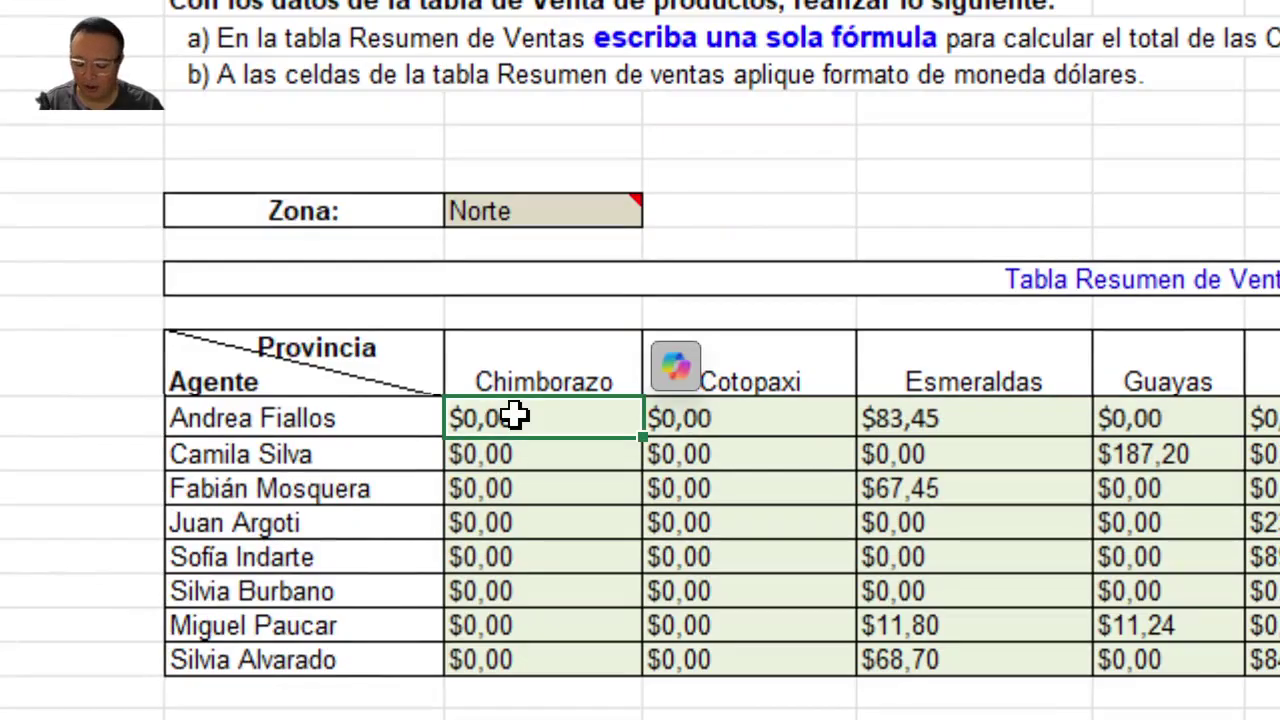
double_click(513, 418)
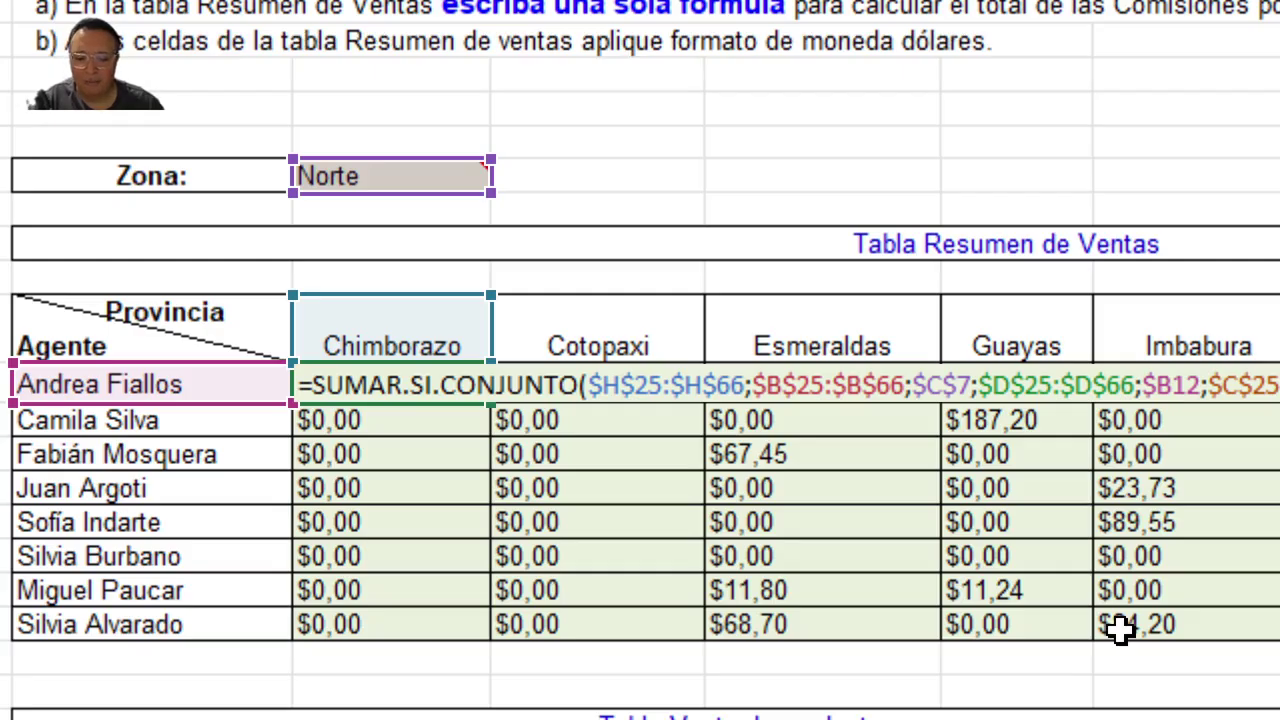
key("Return")
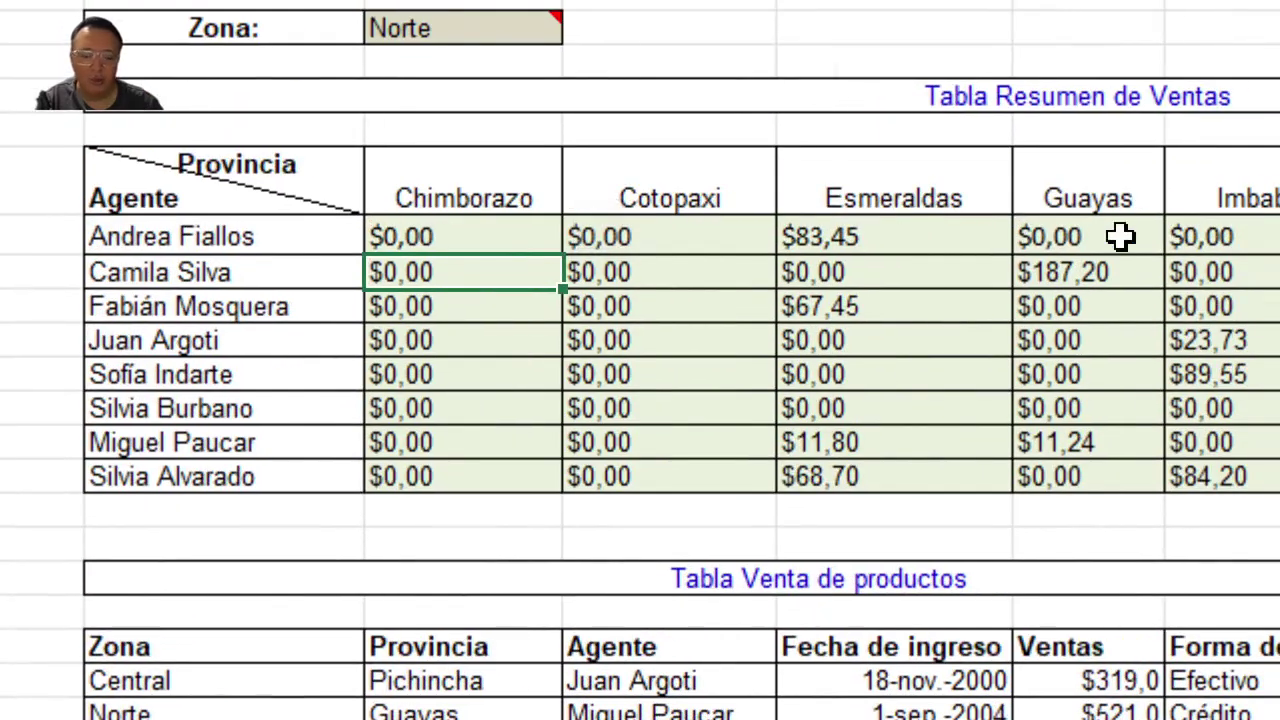
left_click(472, 237)
double_click(472, 237)
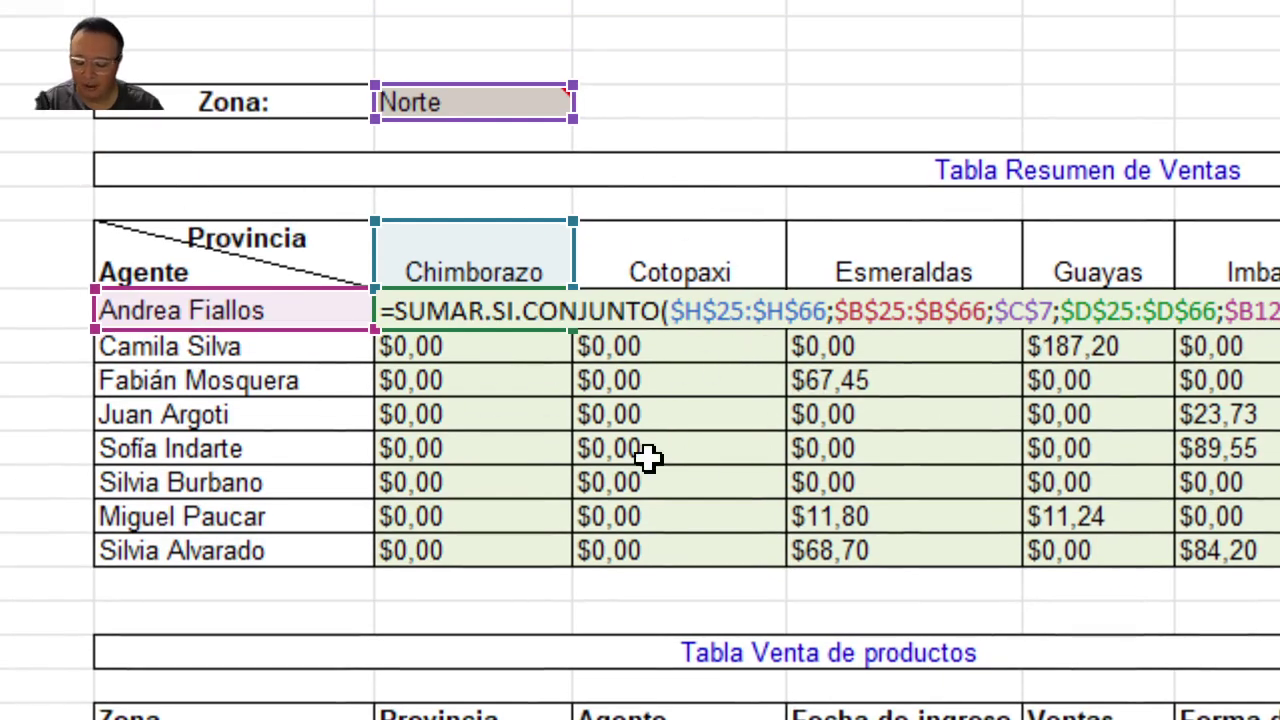
key("ctrl+Return")
Open the Funciones lógicas 1 sheet and read the exercise instructions and the Dólares por punto table
scroll(600, 450, "down", 6)
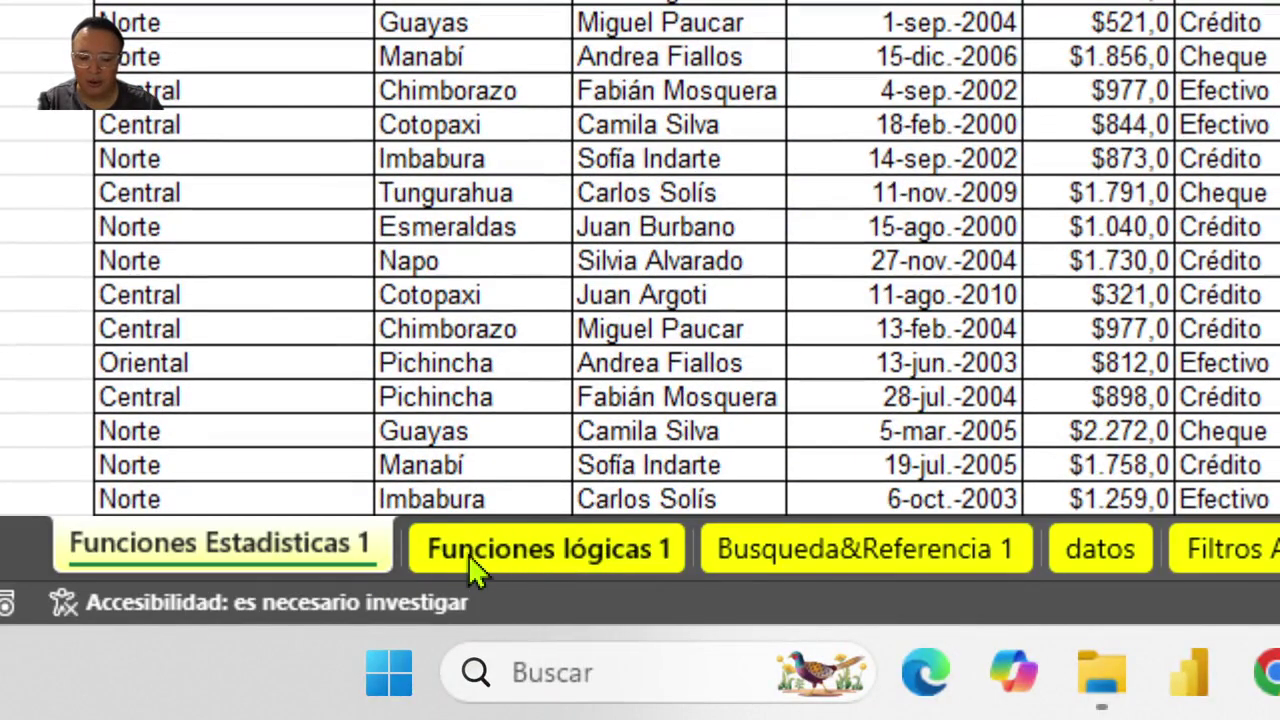
left_click(522, 549)
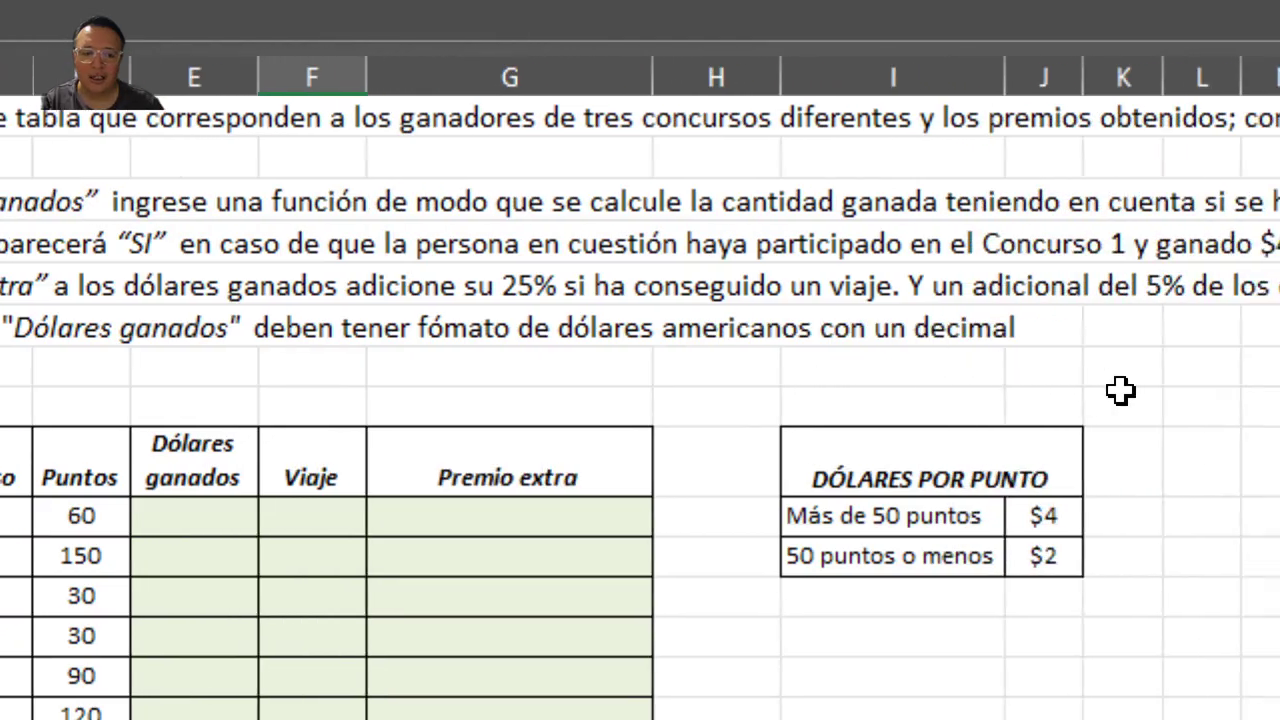
scroll(1120, 400, "right", 5)
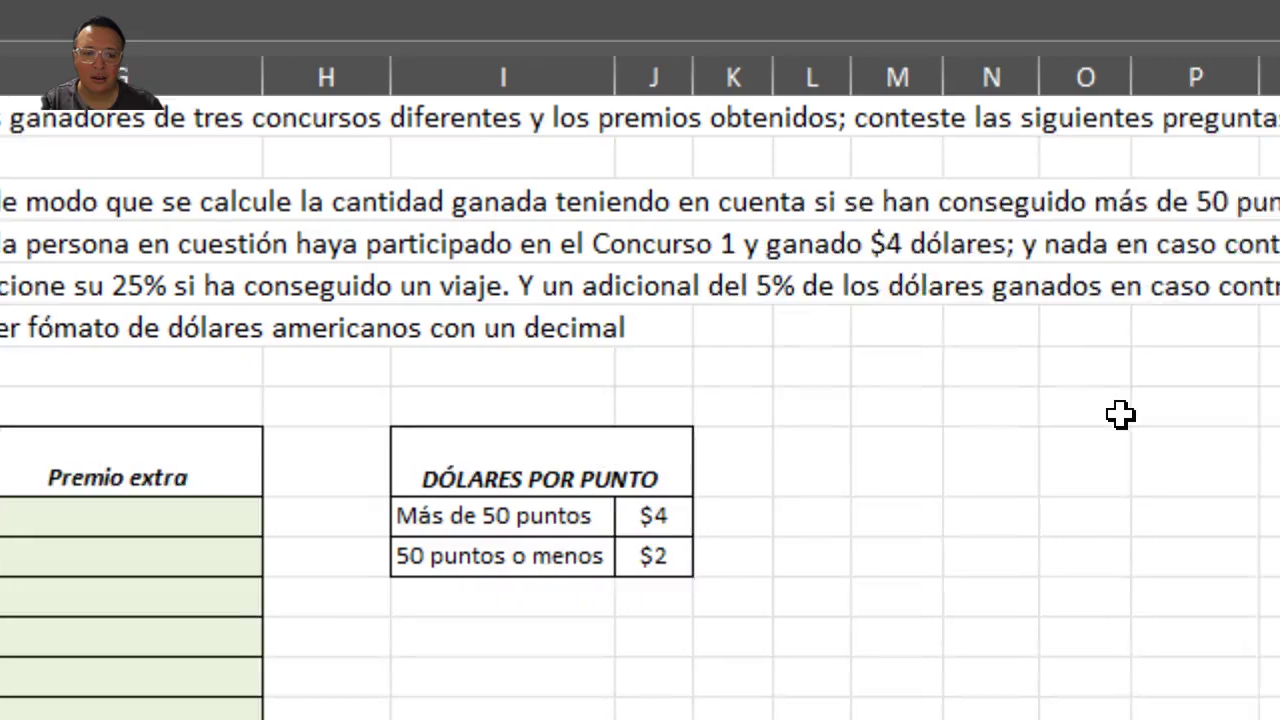
scroll(1071, 411, "right", 4)
scroll(1120, 393, "right", 1)
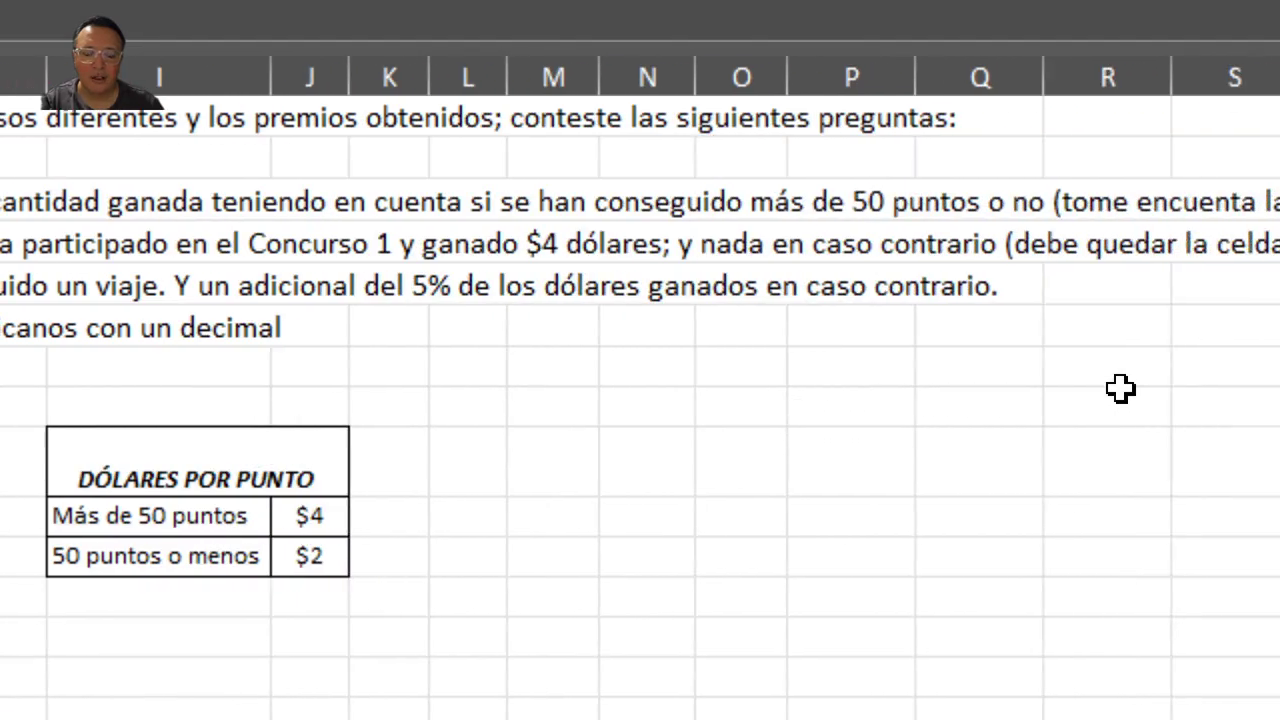
scroll(1120, 386, "right", 2)
scroll(1120, 385, "right", 3)
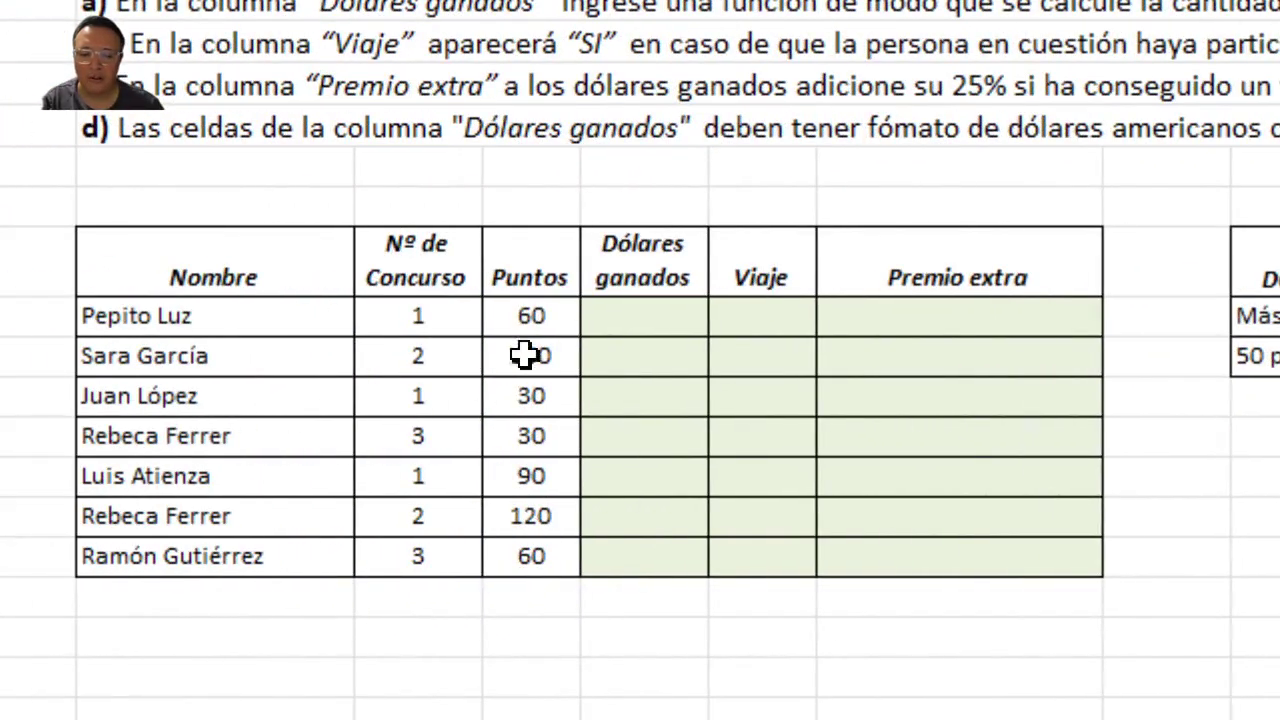
Examine the scores in the Puntos column and the Dólares ganados cells that depend on them
left_click_drag(537, 318, 553, 520)
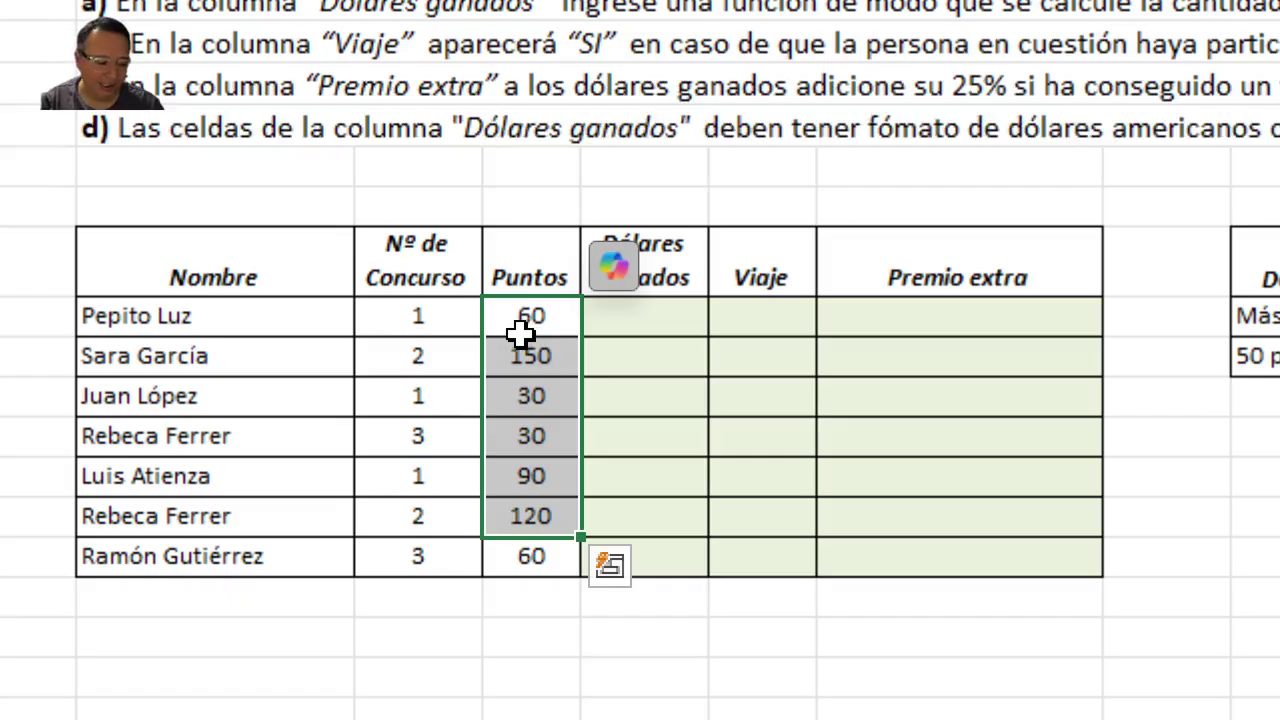
left_click_drag(531, 316, 543, 560)
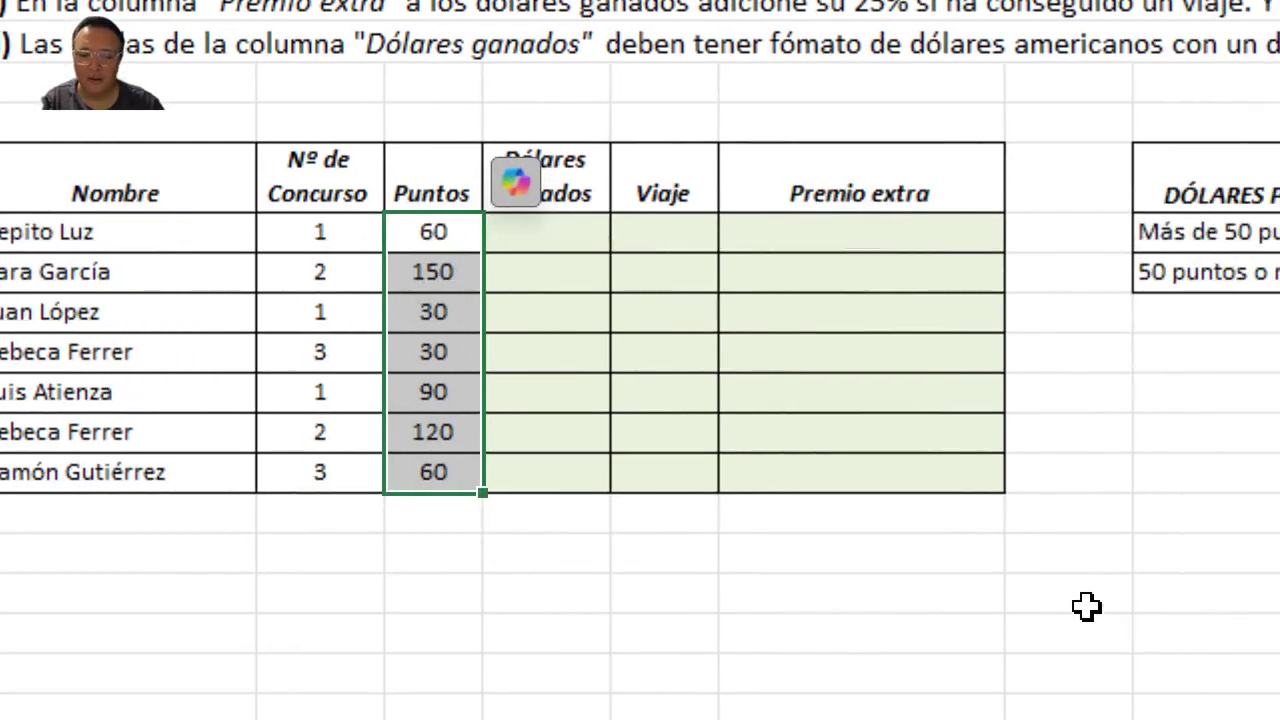
left_click(626, 231)
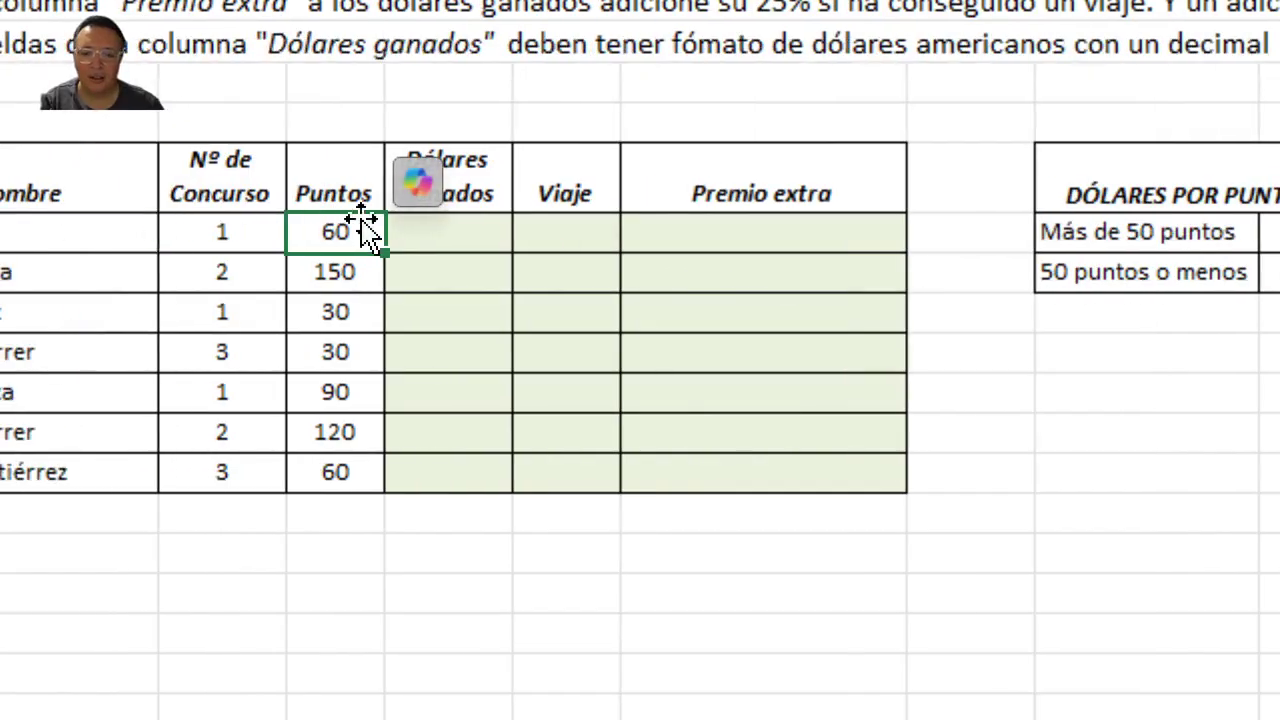
left_click_drag(307, 237, 318, 374)
left_click_drag(469, 374, 491, 443)
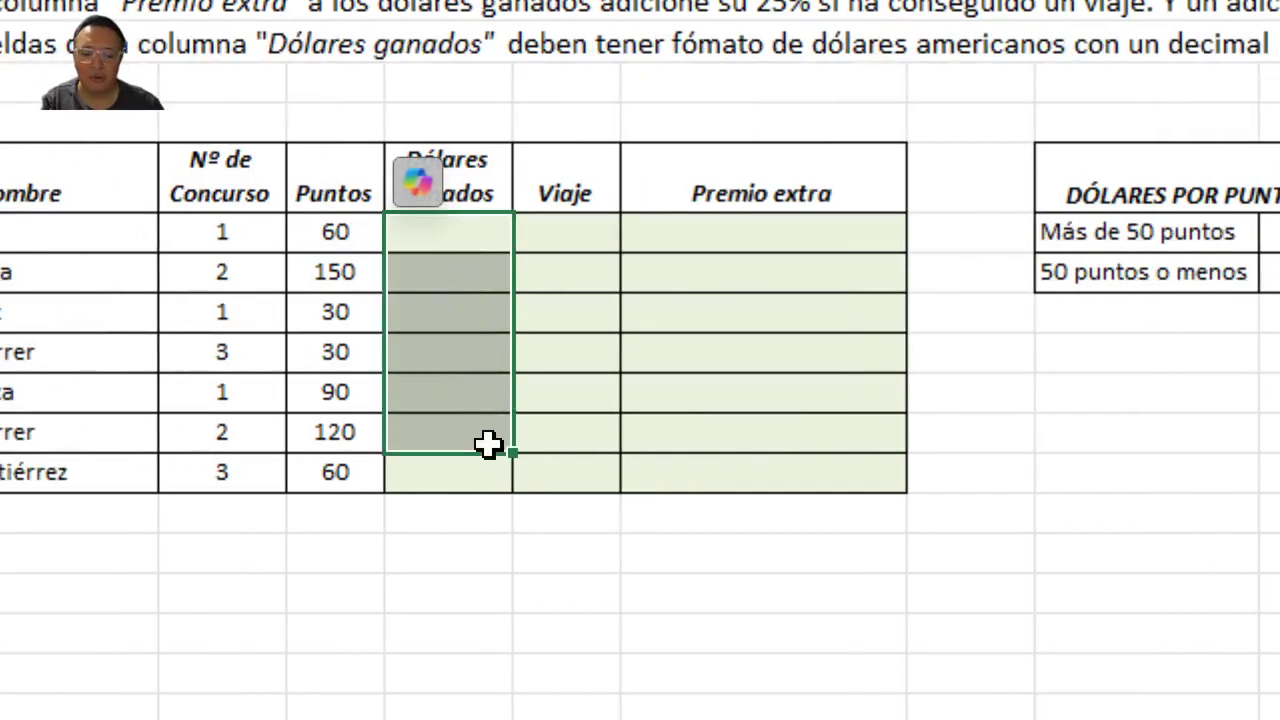
Start a SI formula in E10, the first Dólares ganados cell, with the logical test D10>50
left_click(416, 232)
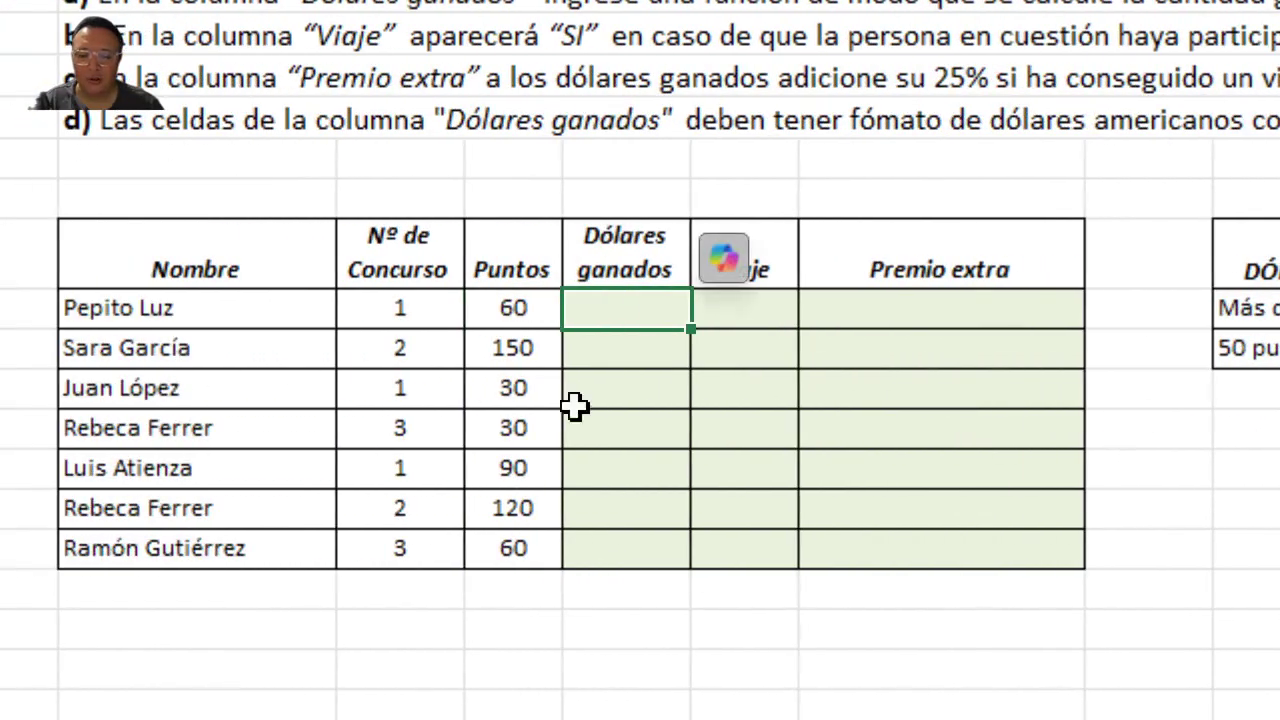
type("=")
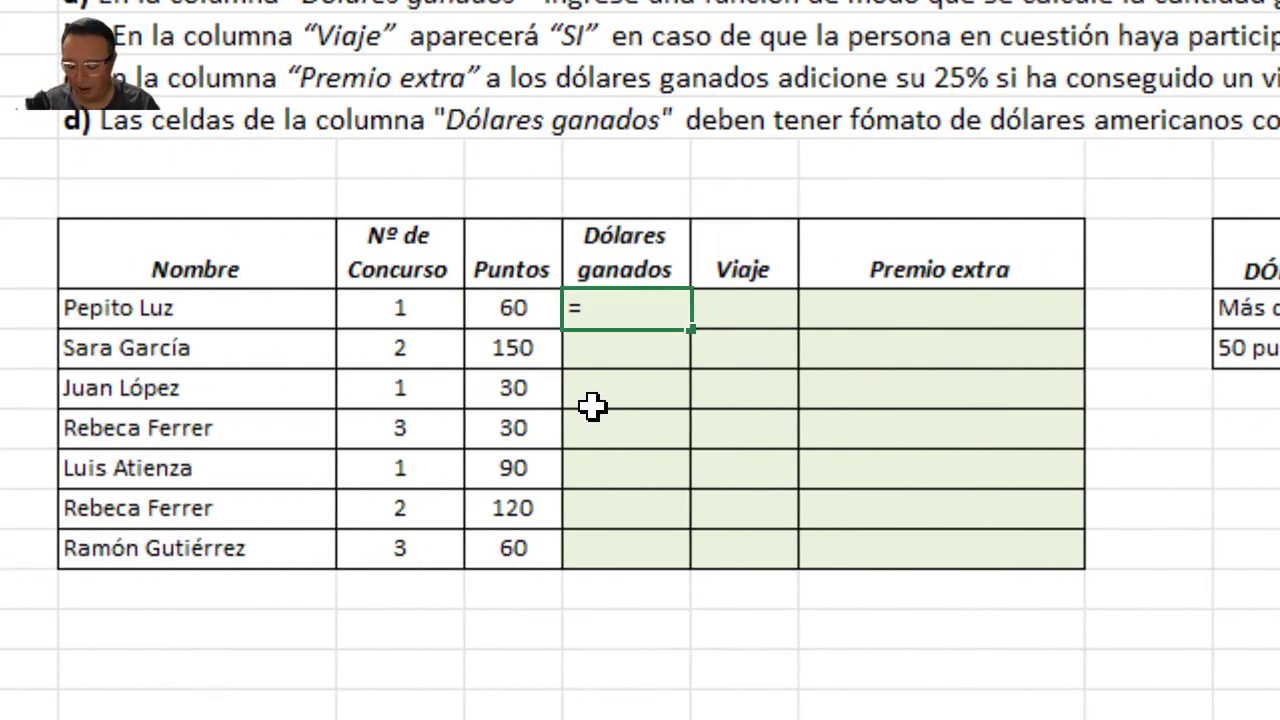
type("si")
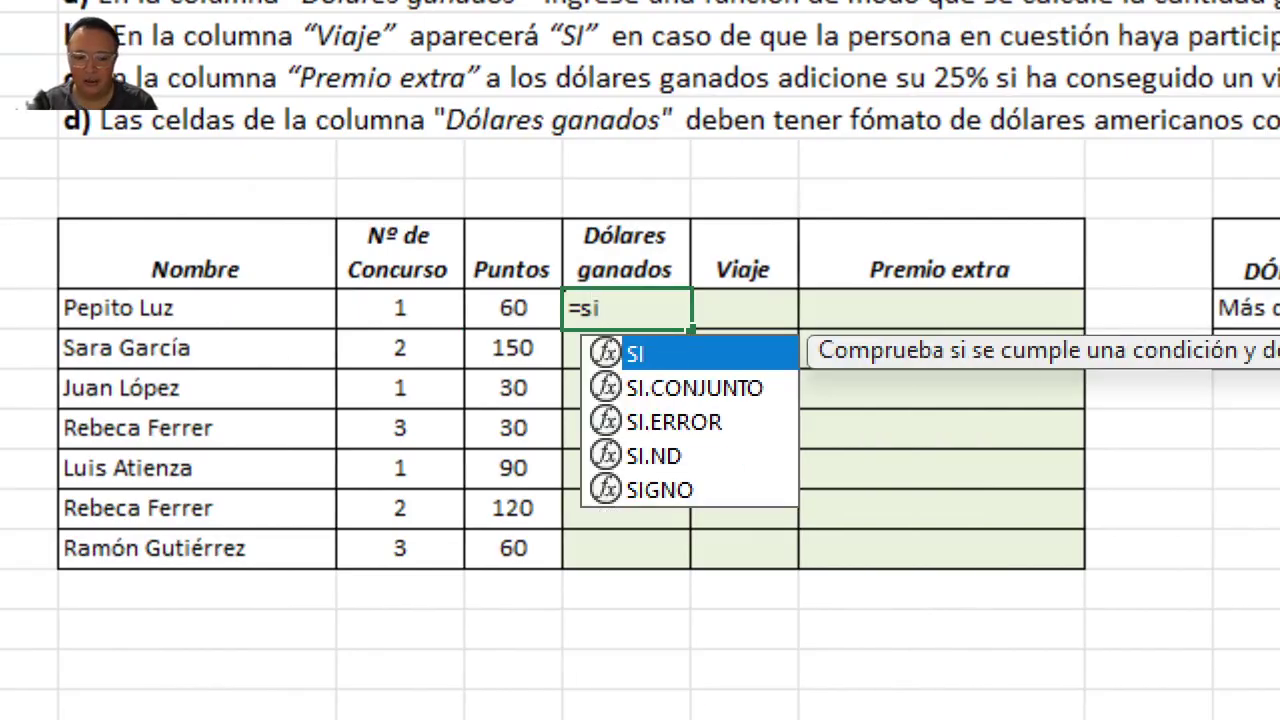
type("(")
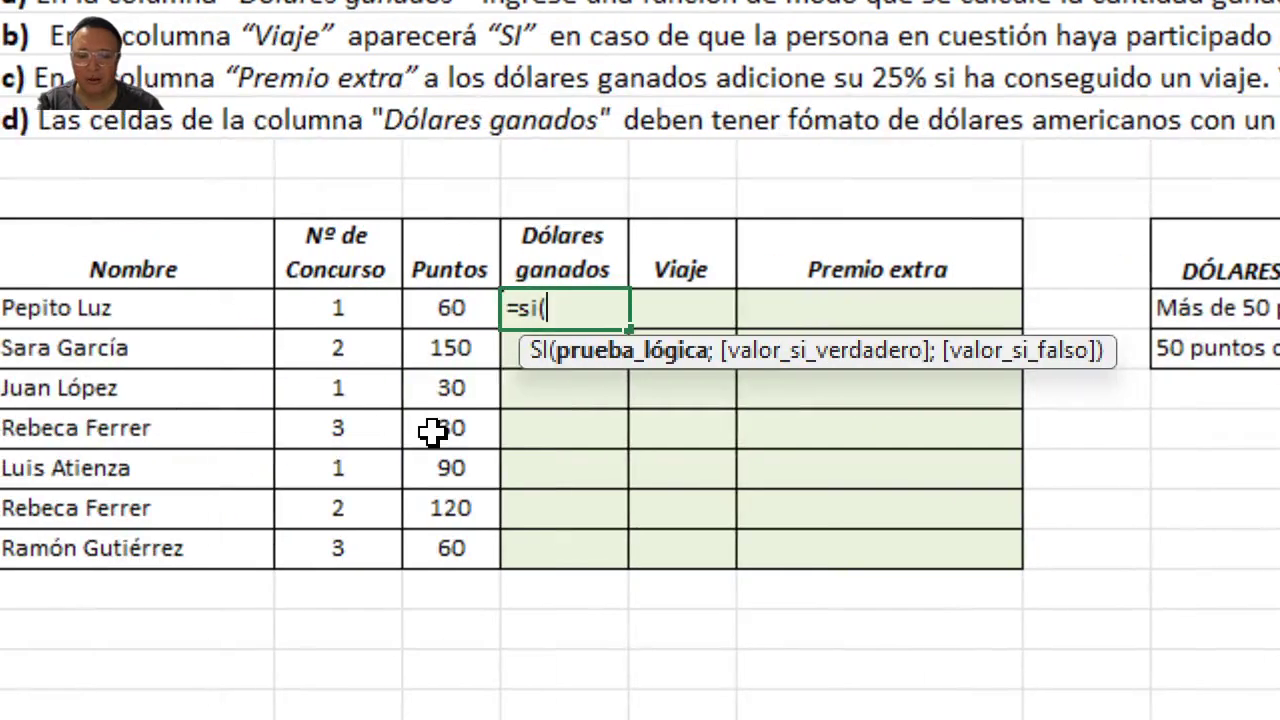
left_click(458, 312)
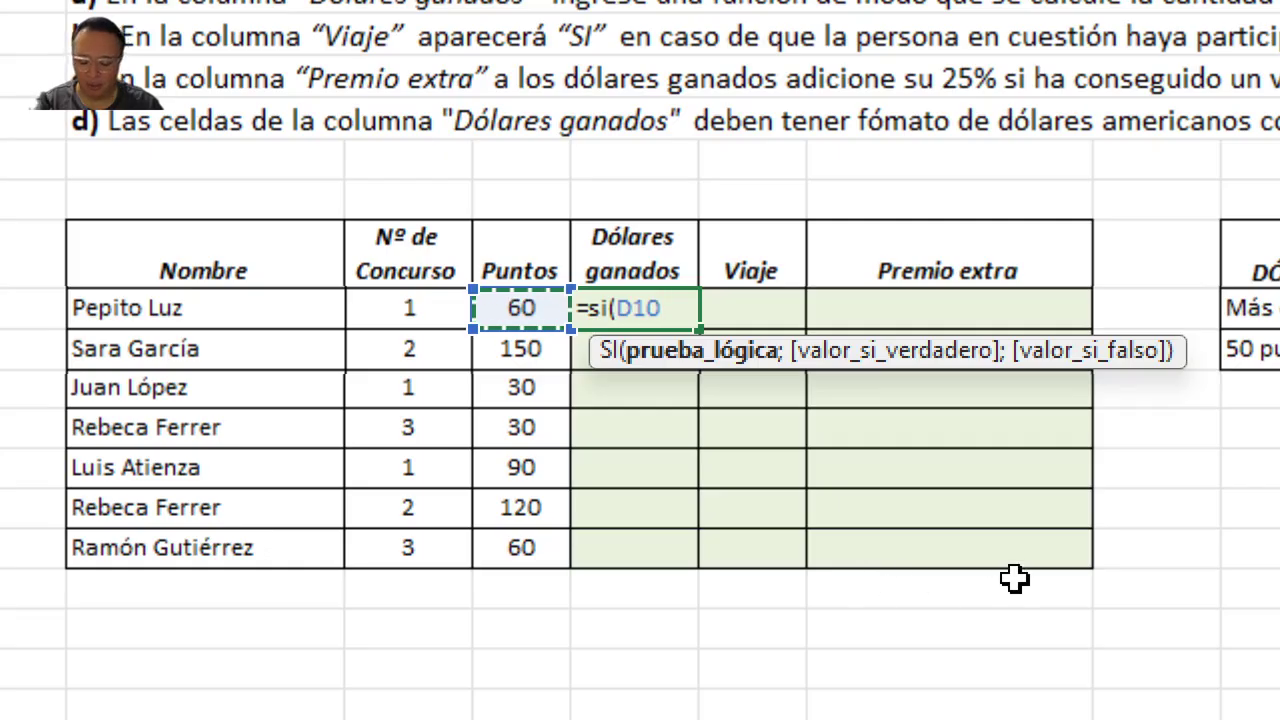
scroll(1120, 557, "right", 1)
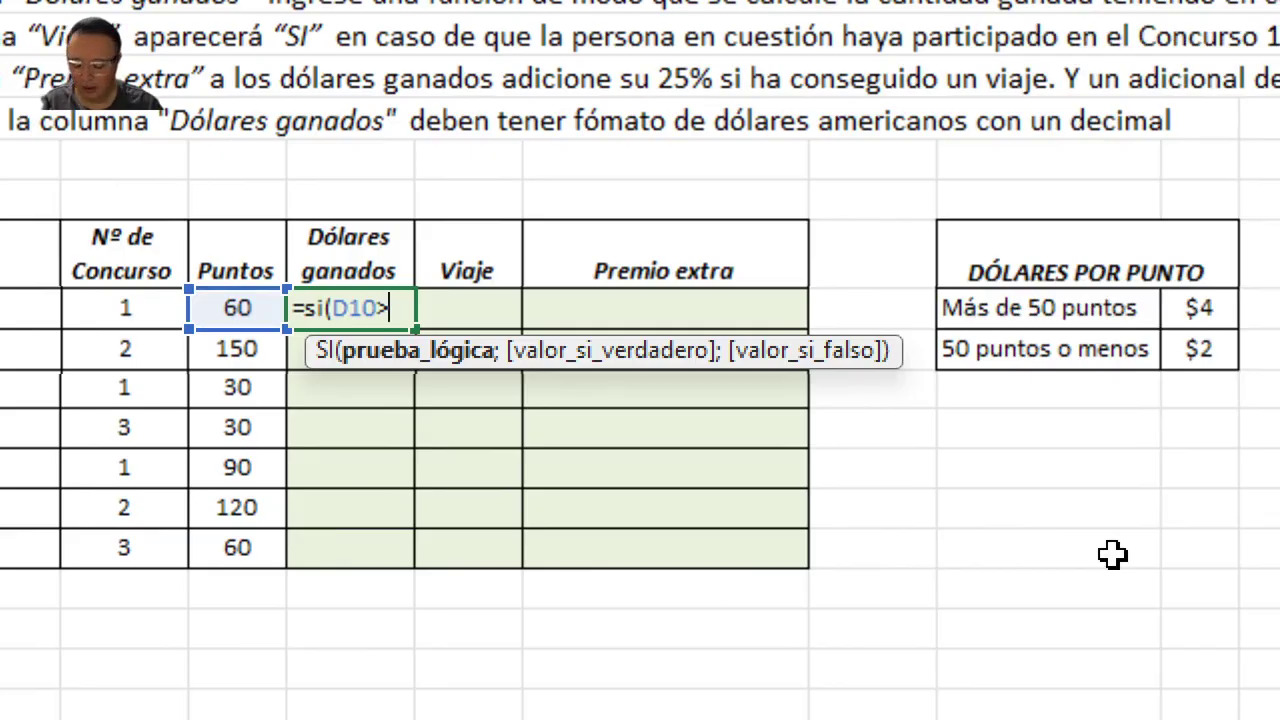
type("0")
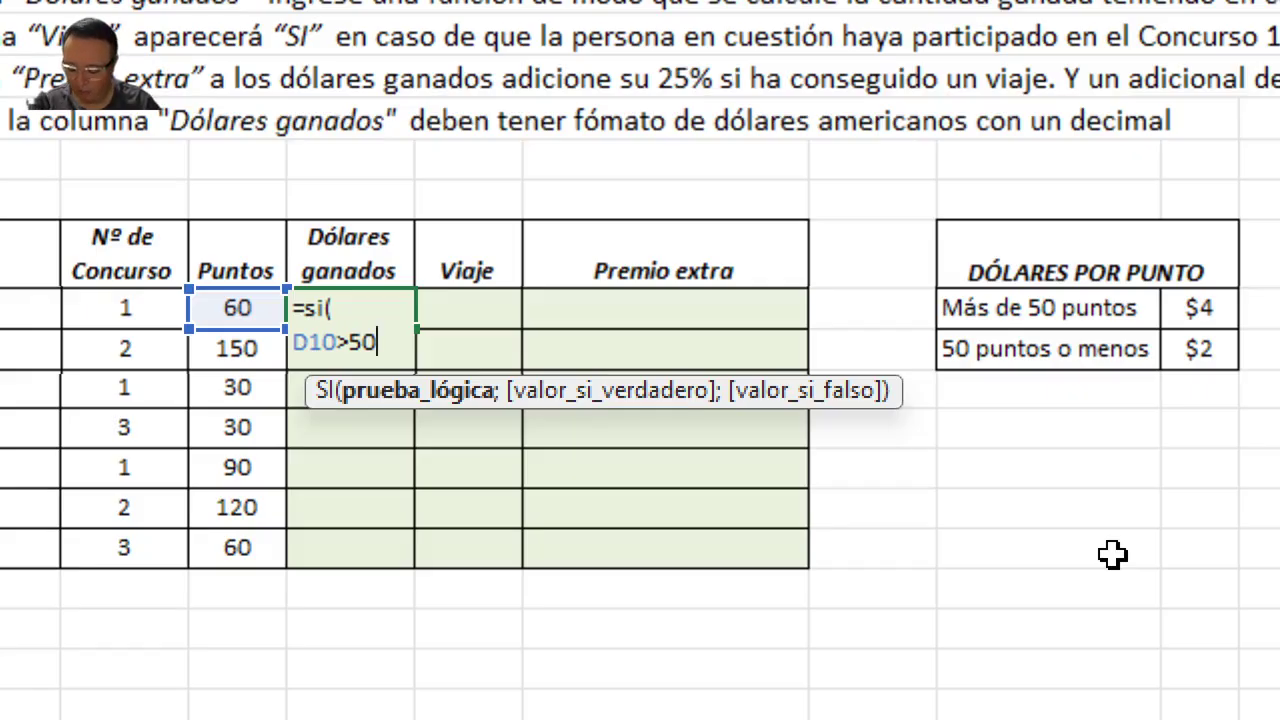
Set the value if true to D10*$J$10, using an absolute reference to the rate for more than 50 points
type(";")
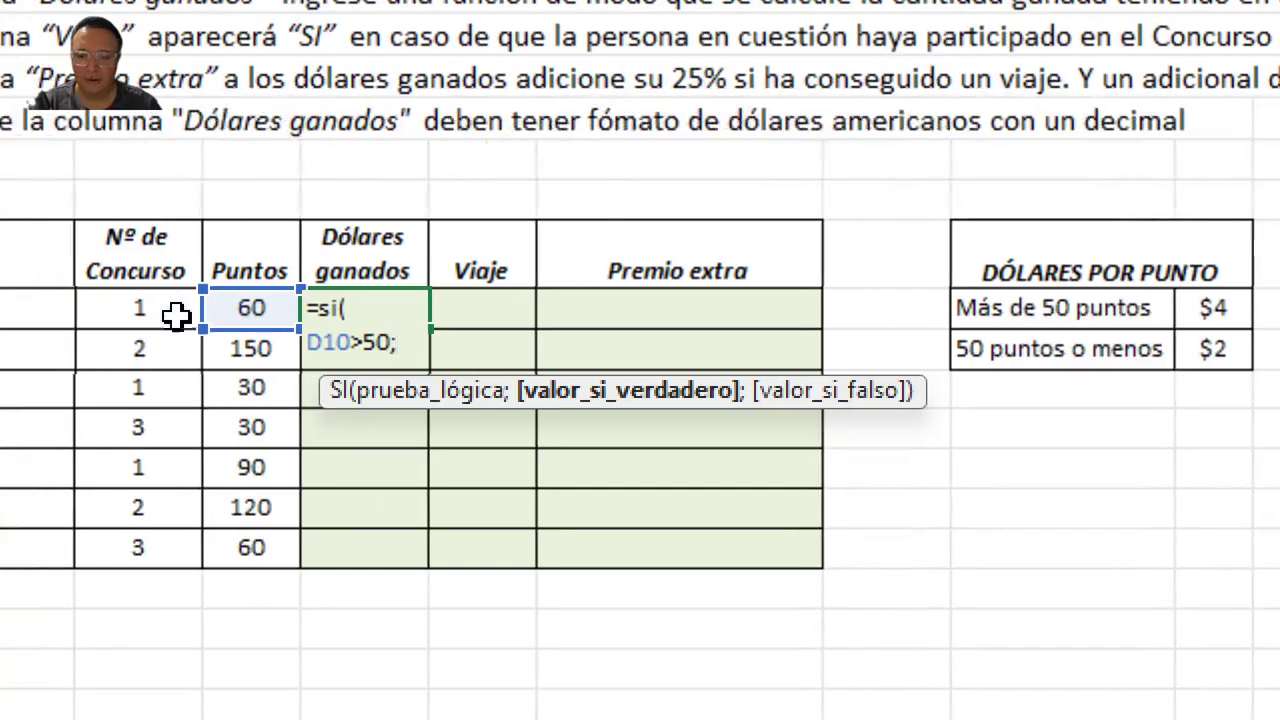
left_click(258, 307)
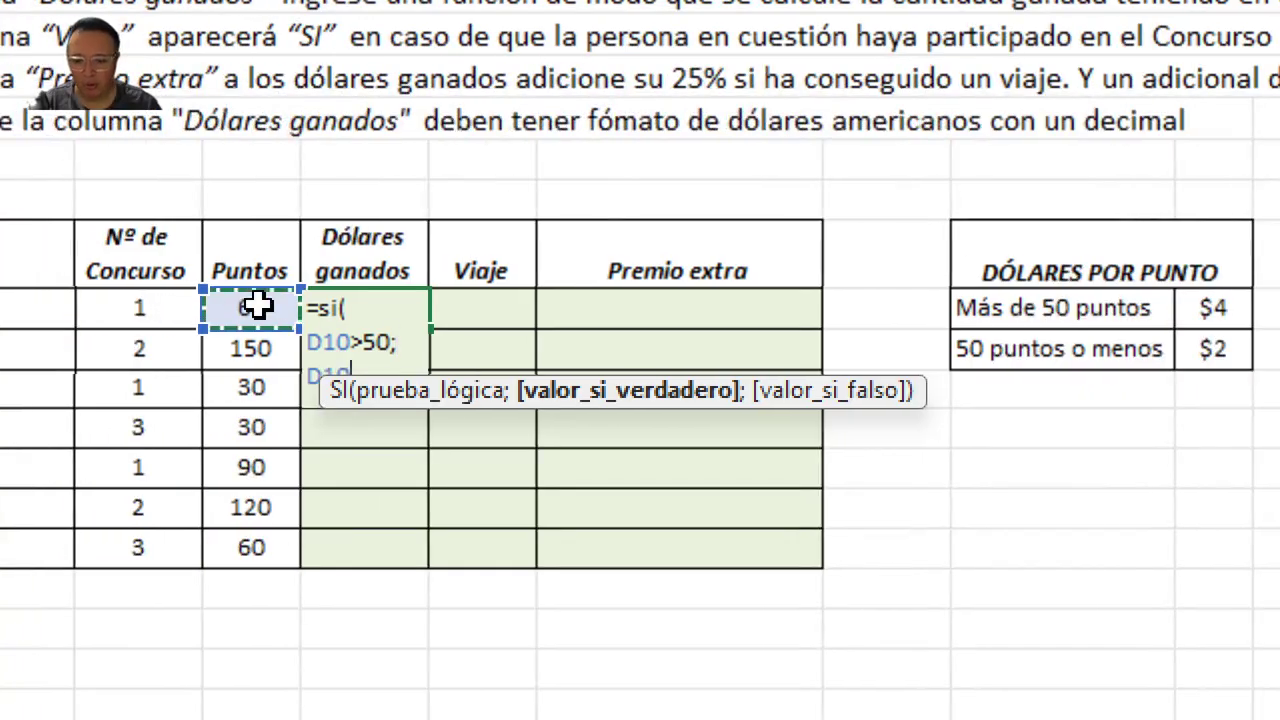
left_click_drag(487, 432, 445, 480)
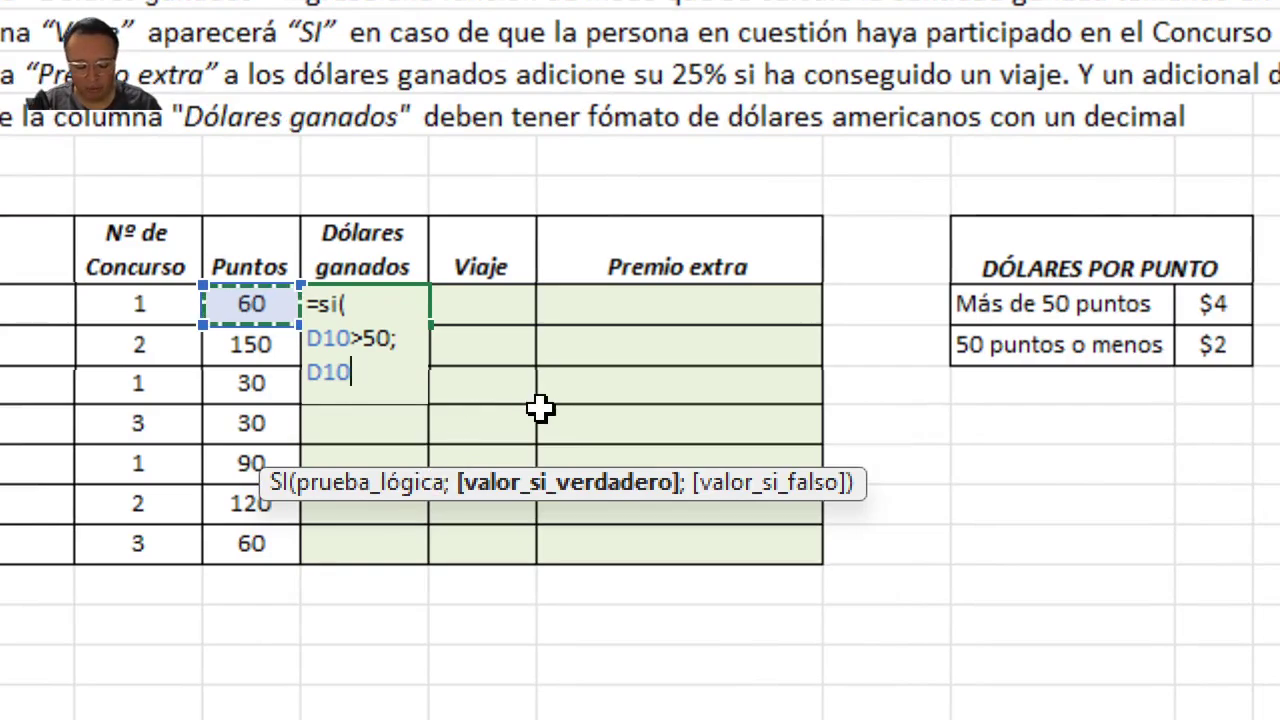
type("*")
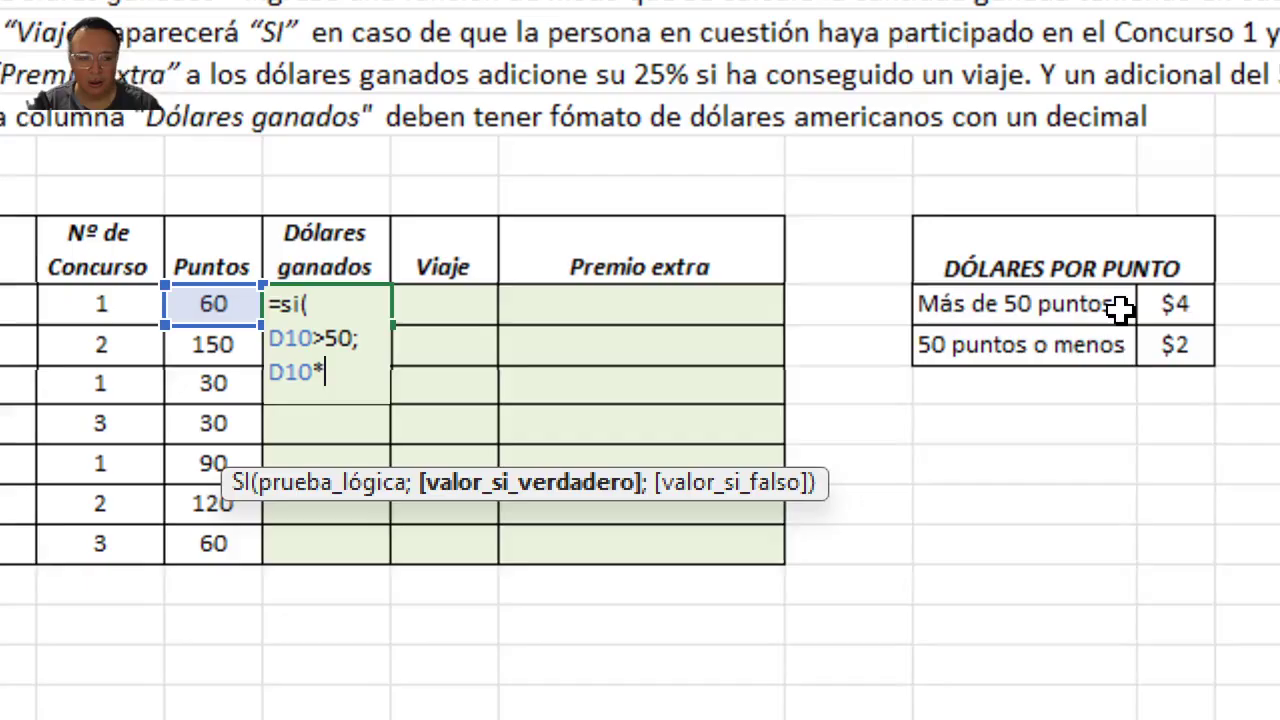
left_click(1205, 303)
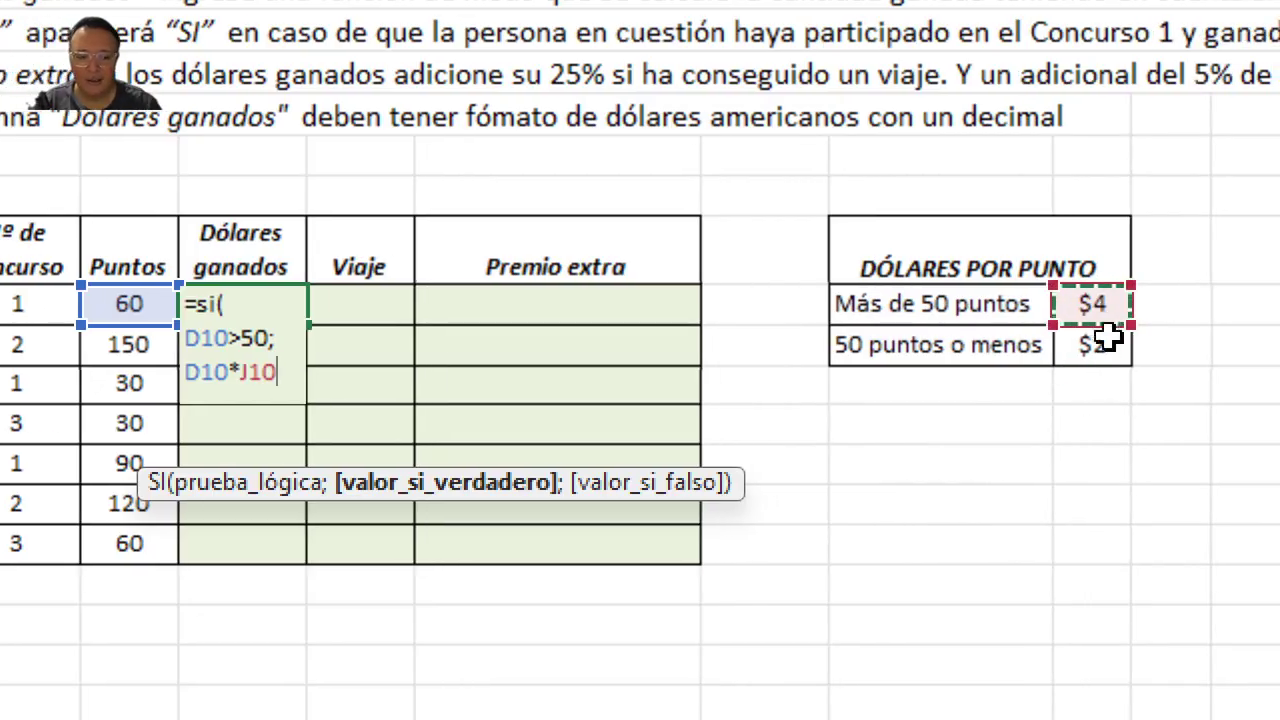
key("F4")
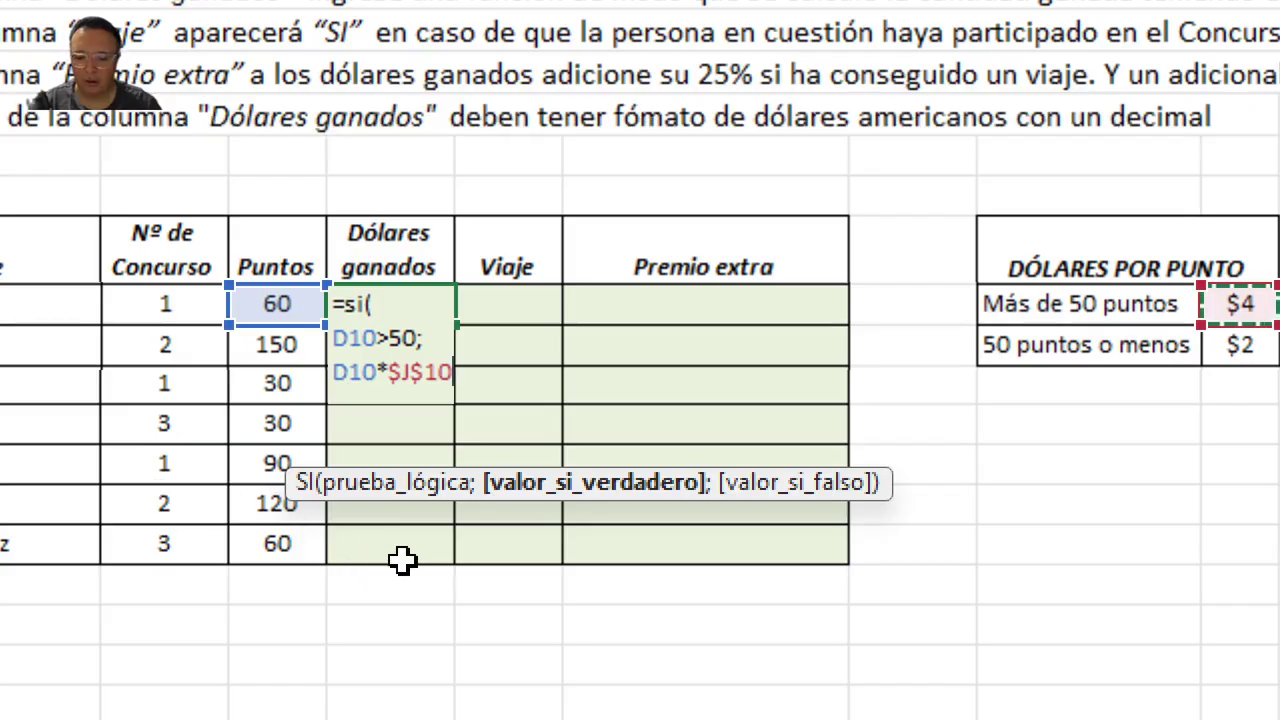
Set the value if false to D10*$J$11, with an absolute reference to the rate for 50 points or fewer, and complete the SI formula
type(";")
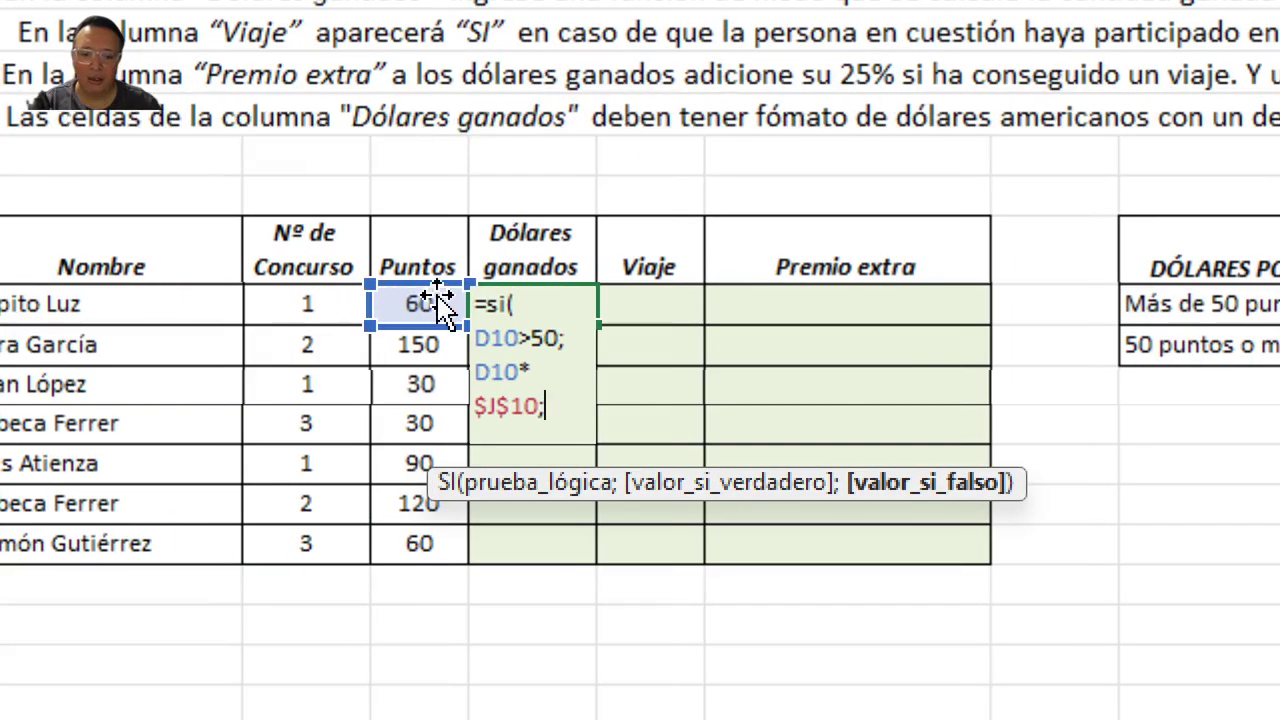
left_click(423, 302)
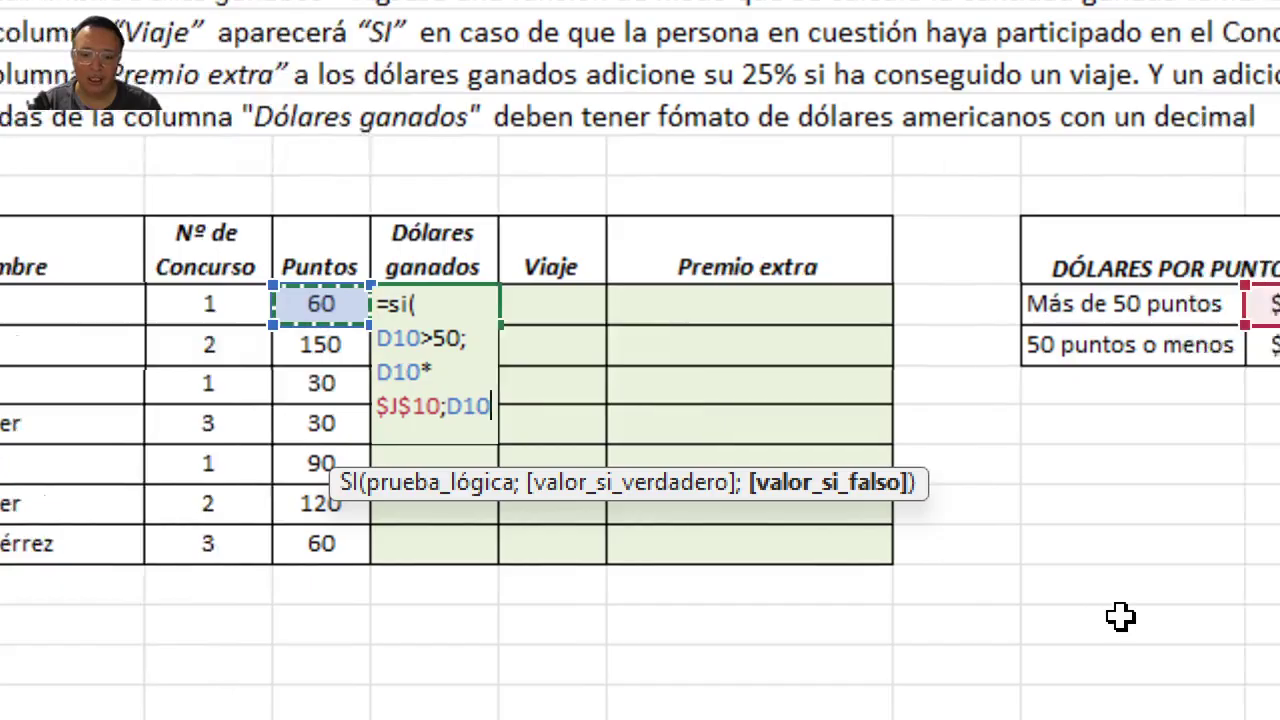
type("*")
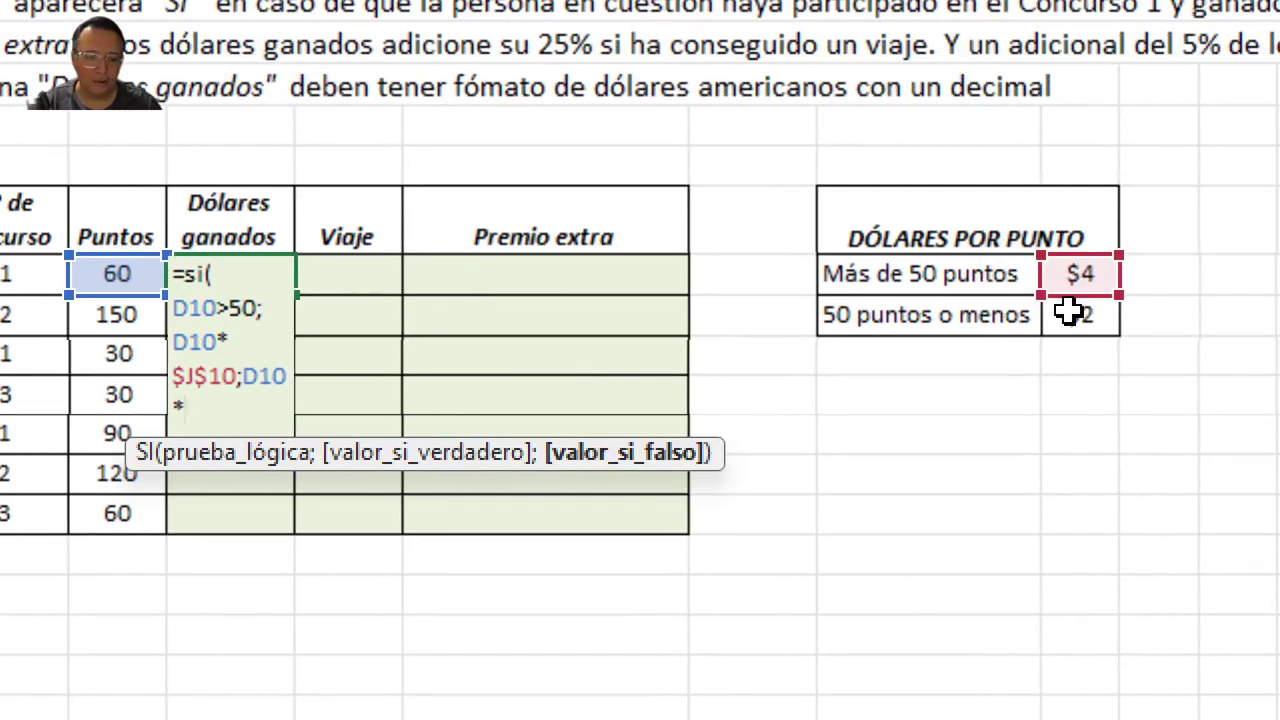
left_click(1080, 318)
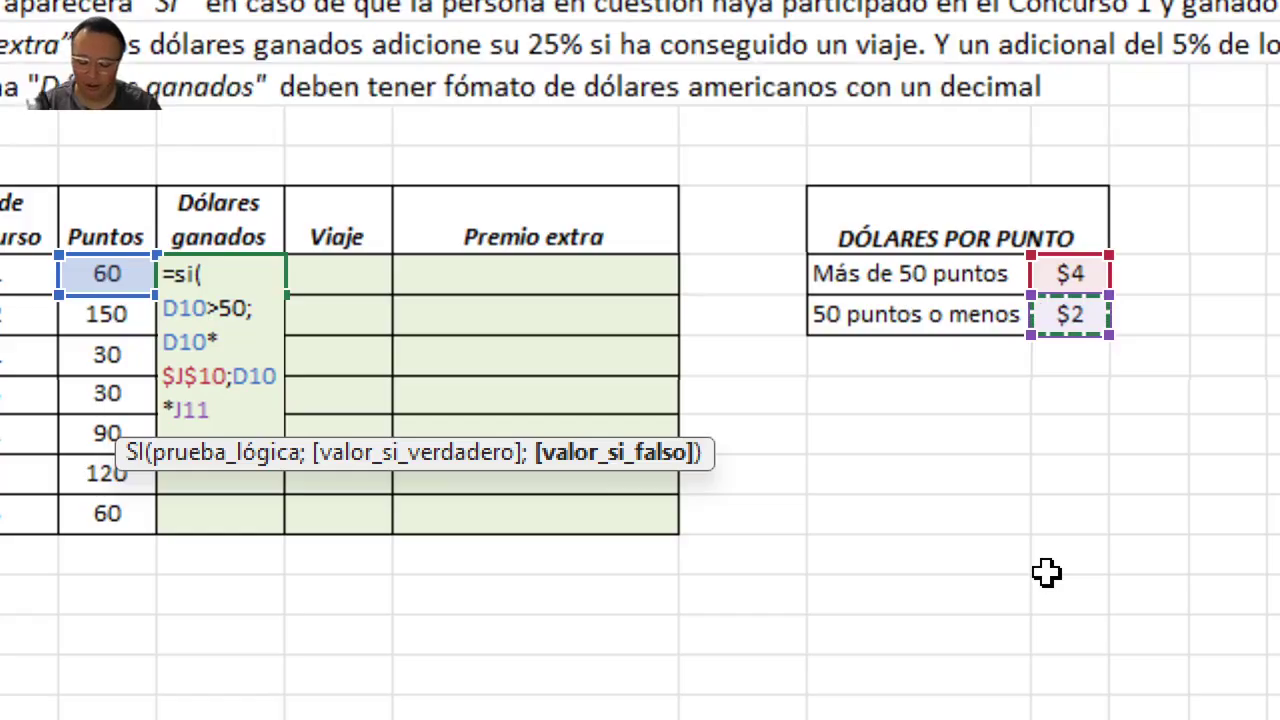
key("F4")
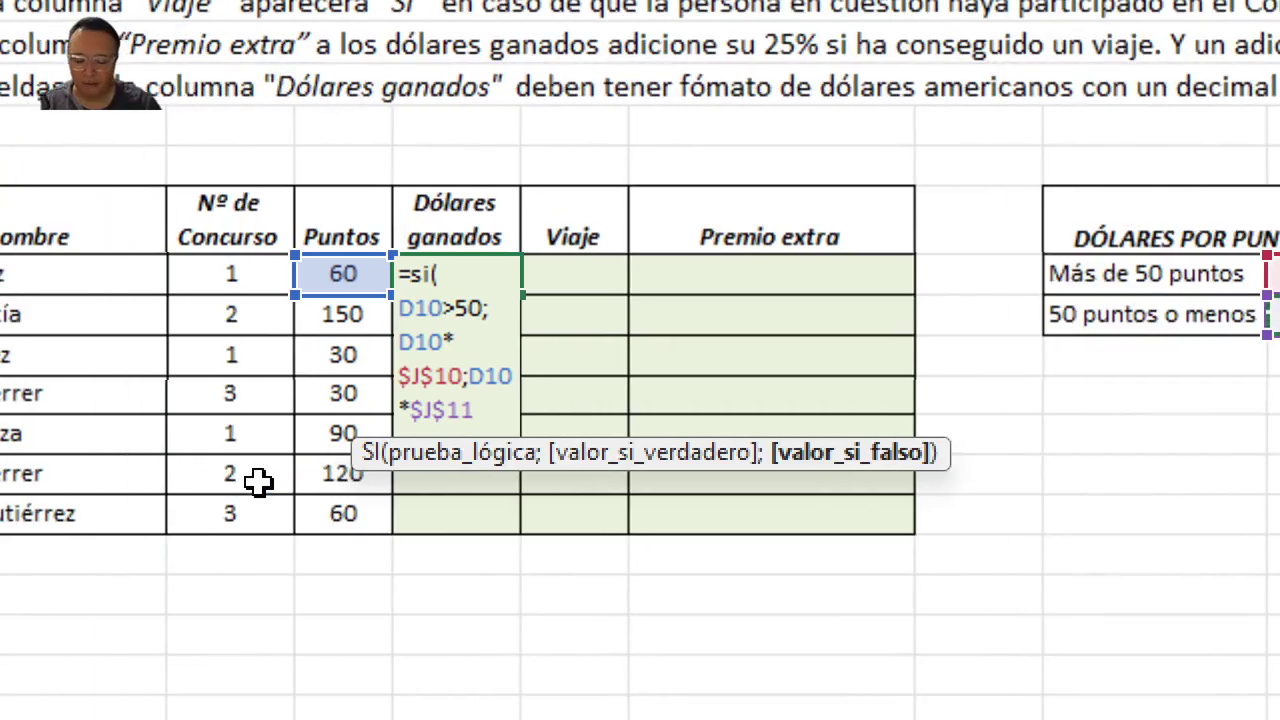
type(")")
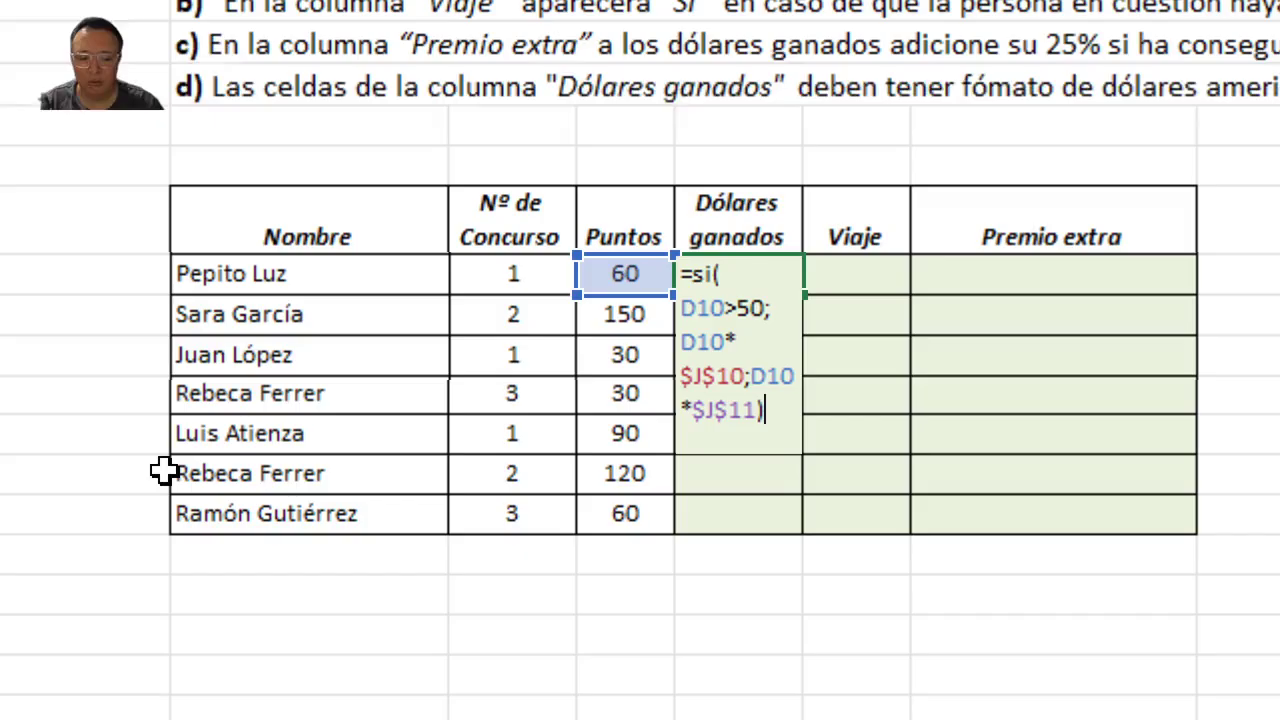
key("Return")
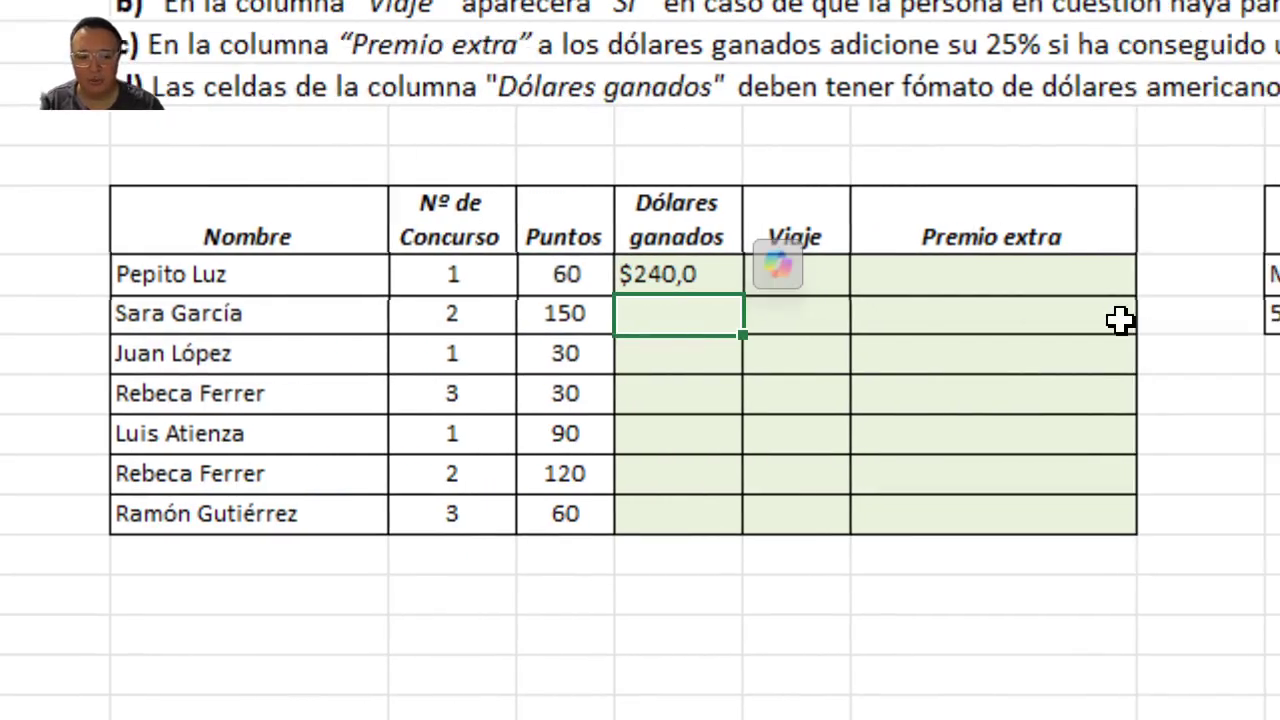
Copy the SI formula from E10 down through the last row of the Dólares ganados column
left_click(756, 279)
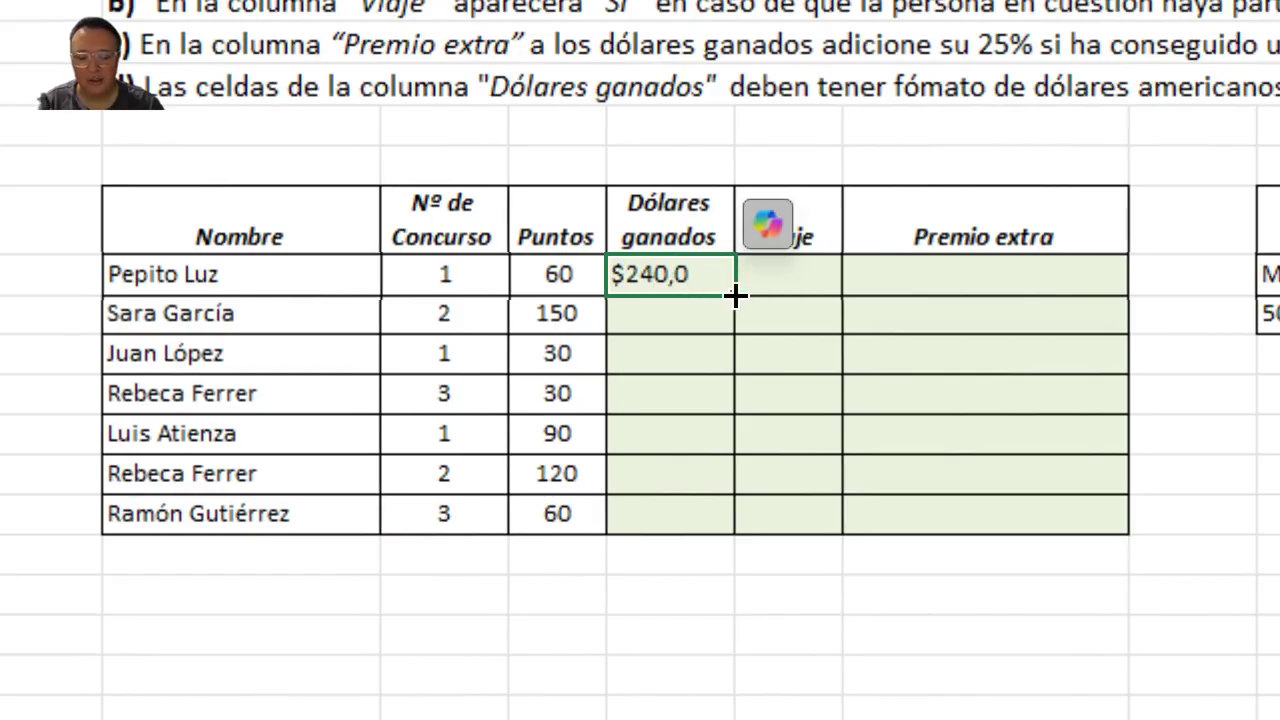
left_click_drag(735, 295, 706, 520)
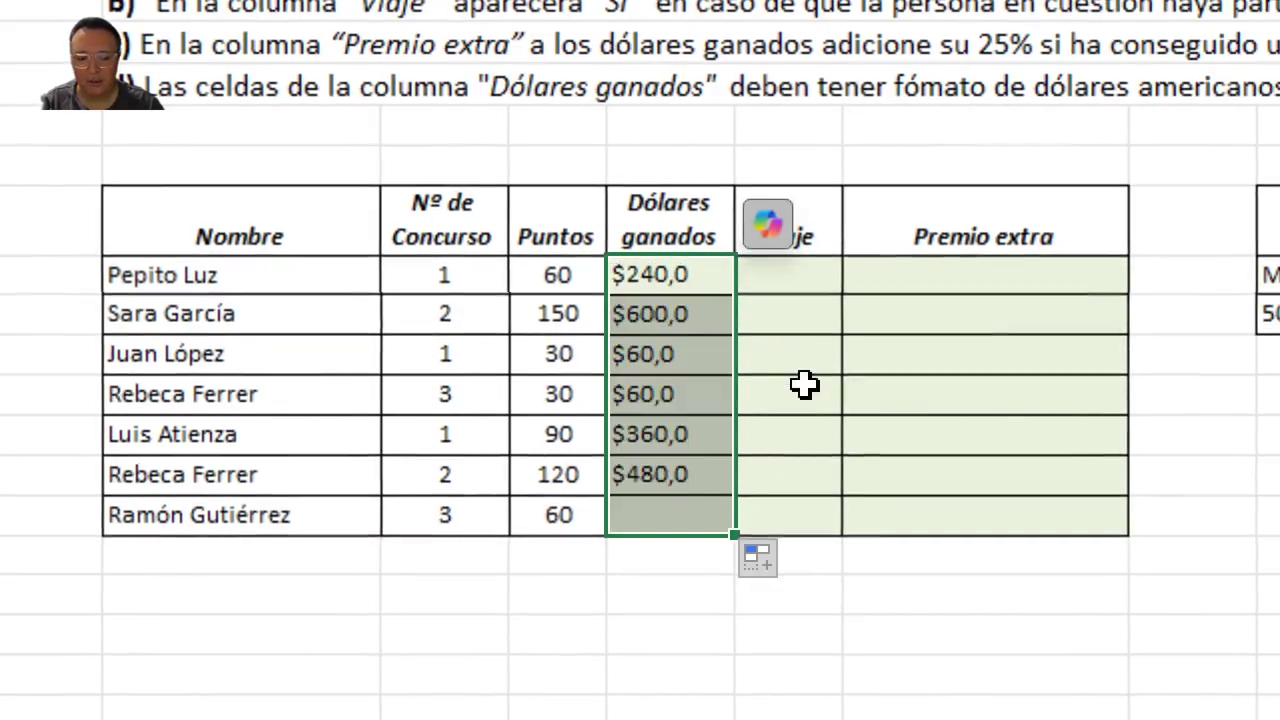
left_click(1231, 368)
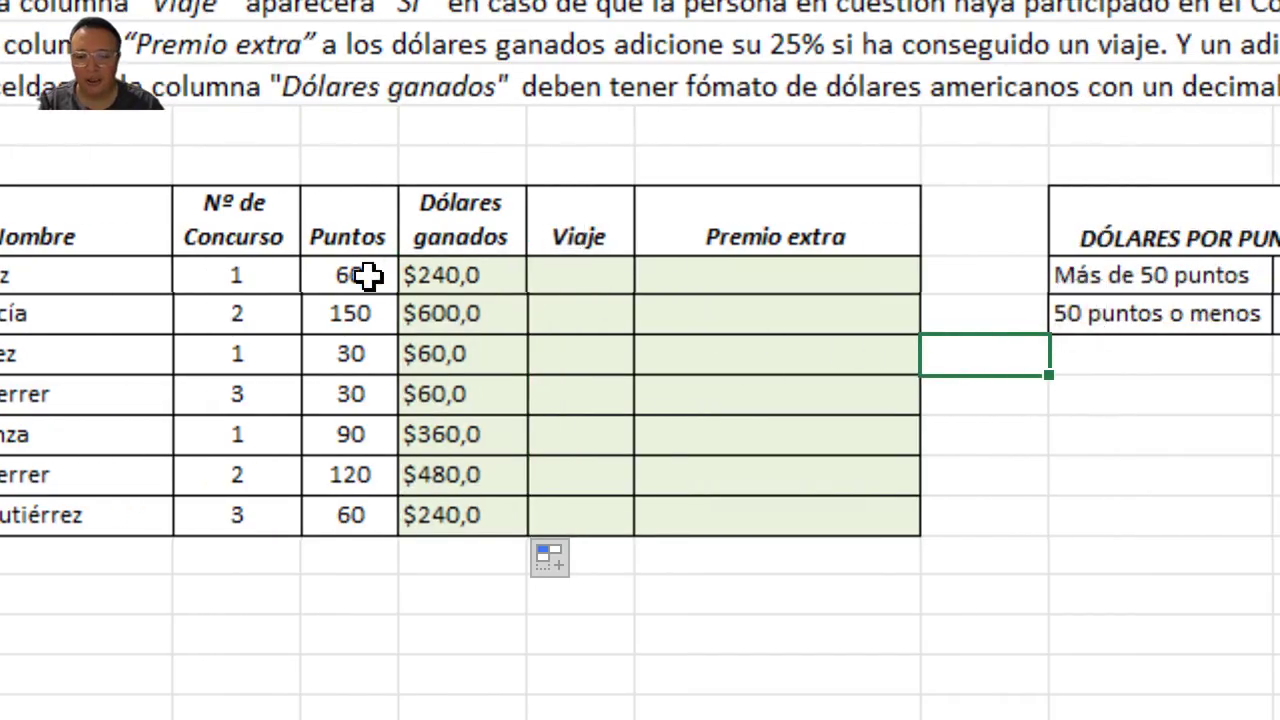
Review the first score in the Puntos column and the SI formula that uses it in E10
left_click(368, 276)
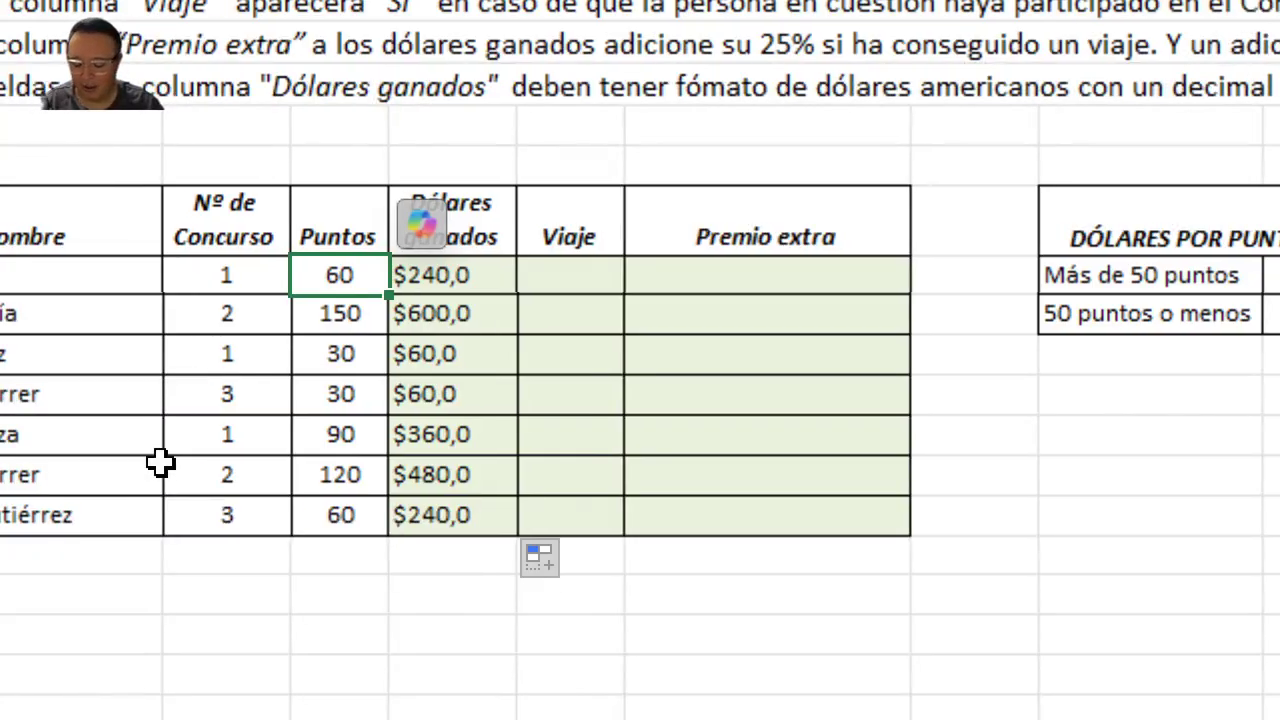
key("F2")
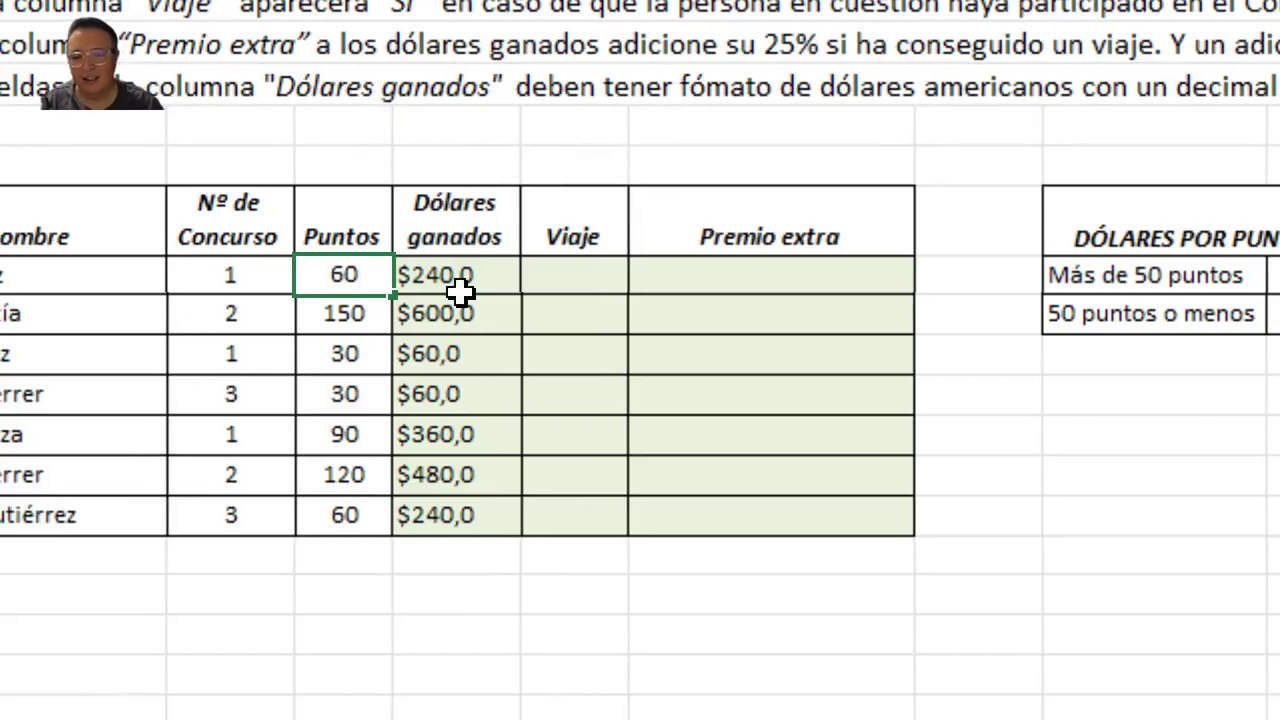
key("Tab")
key("F2")
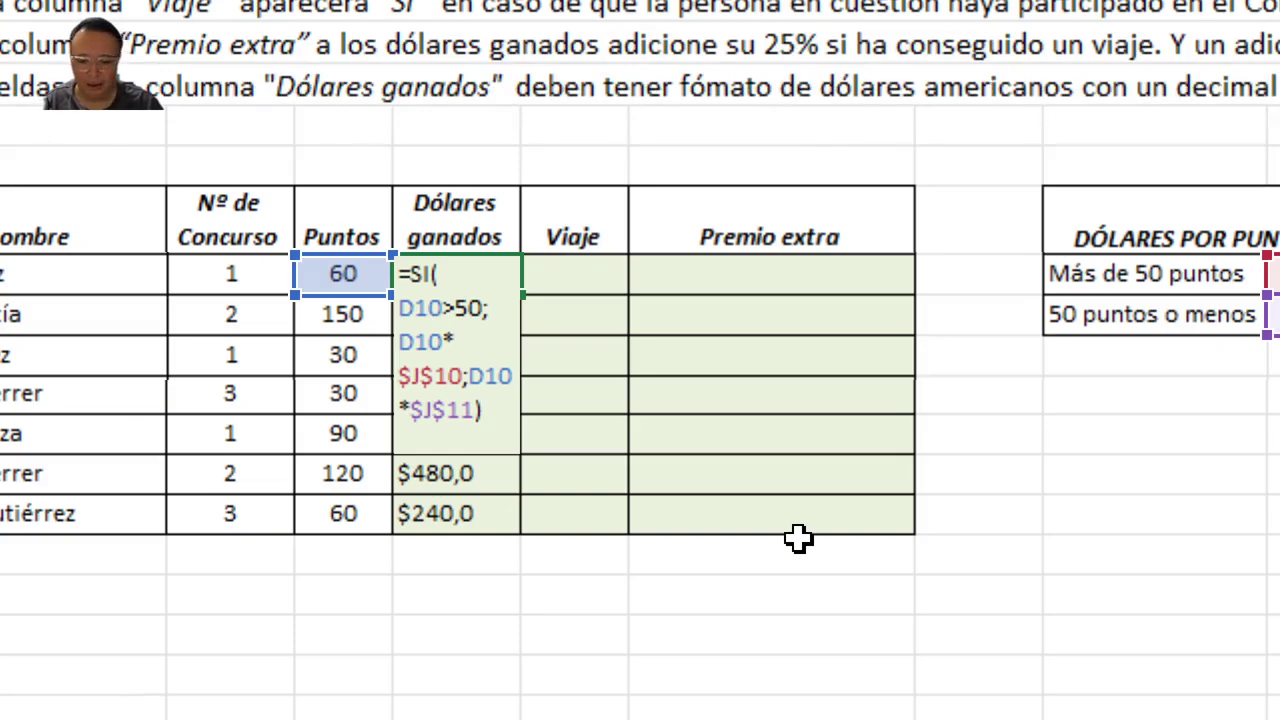
key("Return")
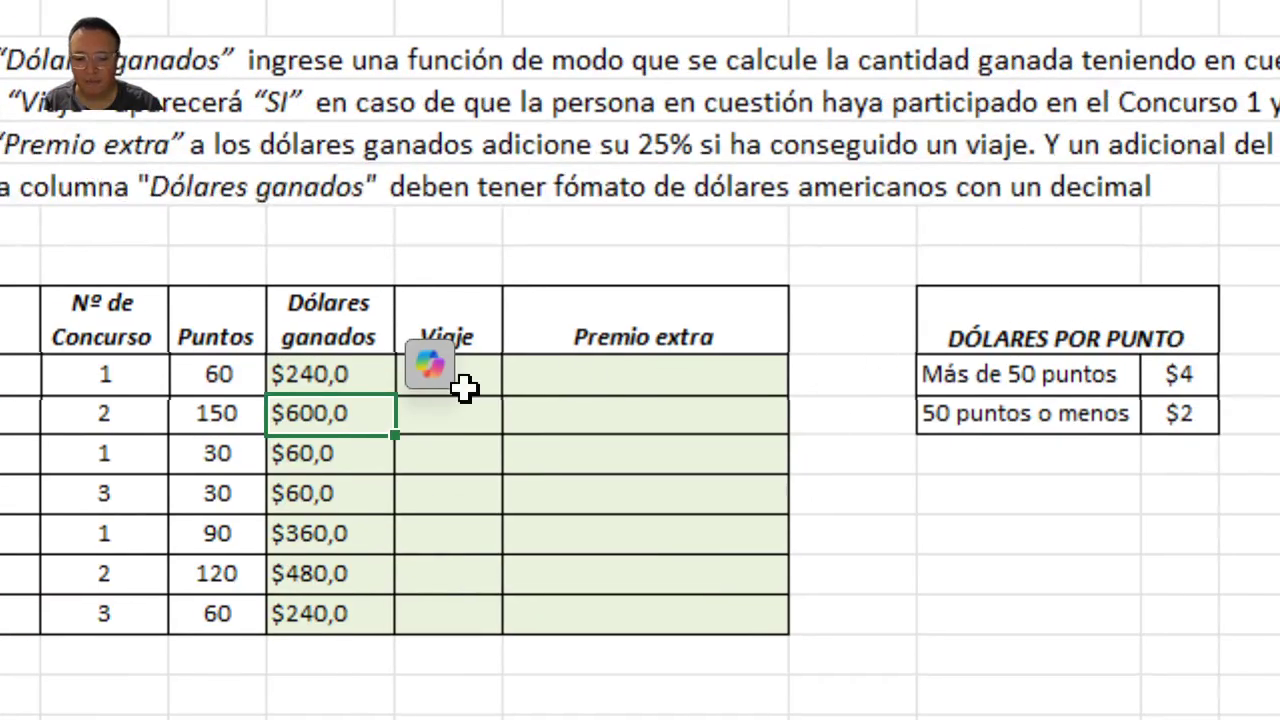
Read the full instruction for the Viaje column and check the Nº de Concurso and Puntos data its conditions depend on
left_click(624, 276)
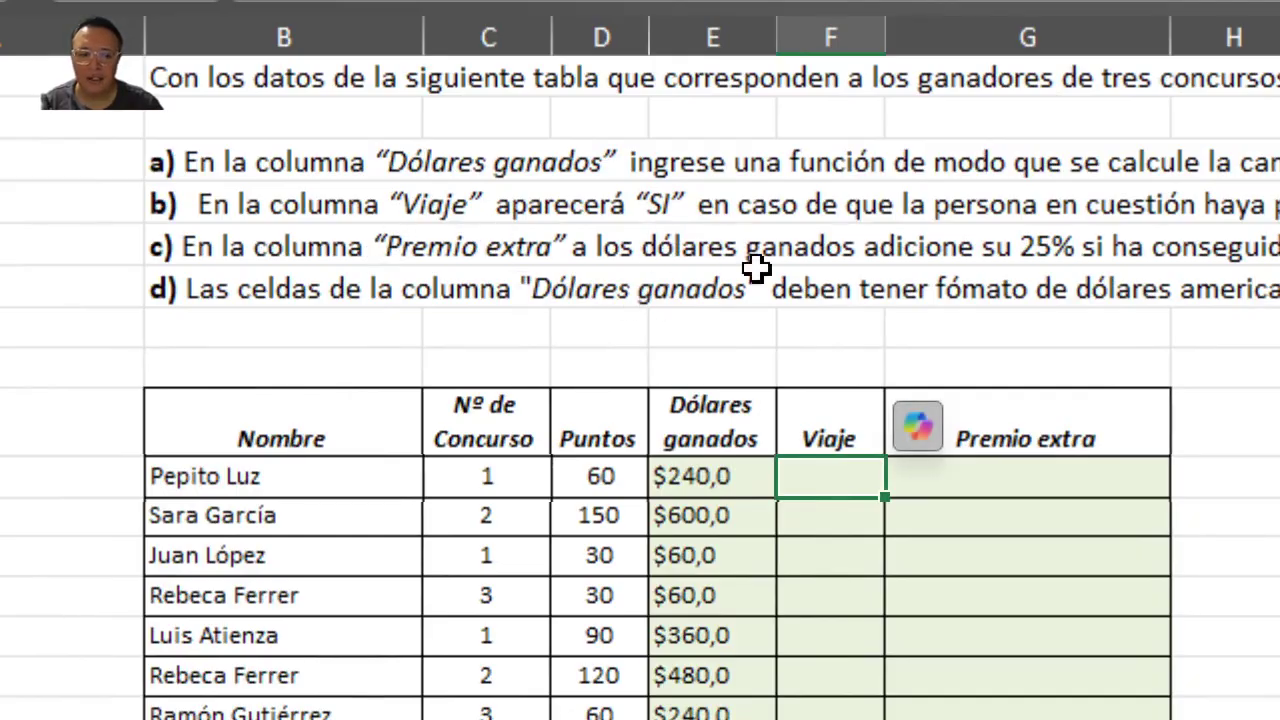
scroll(1120, 367, "right", 5)
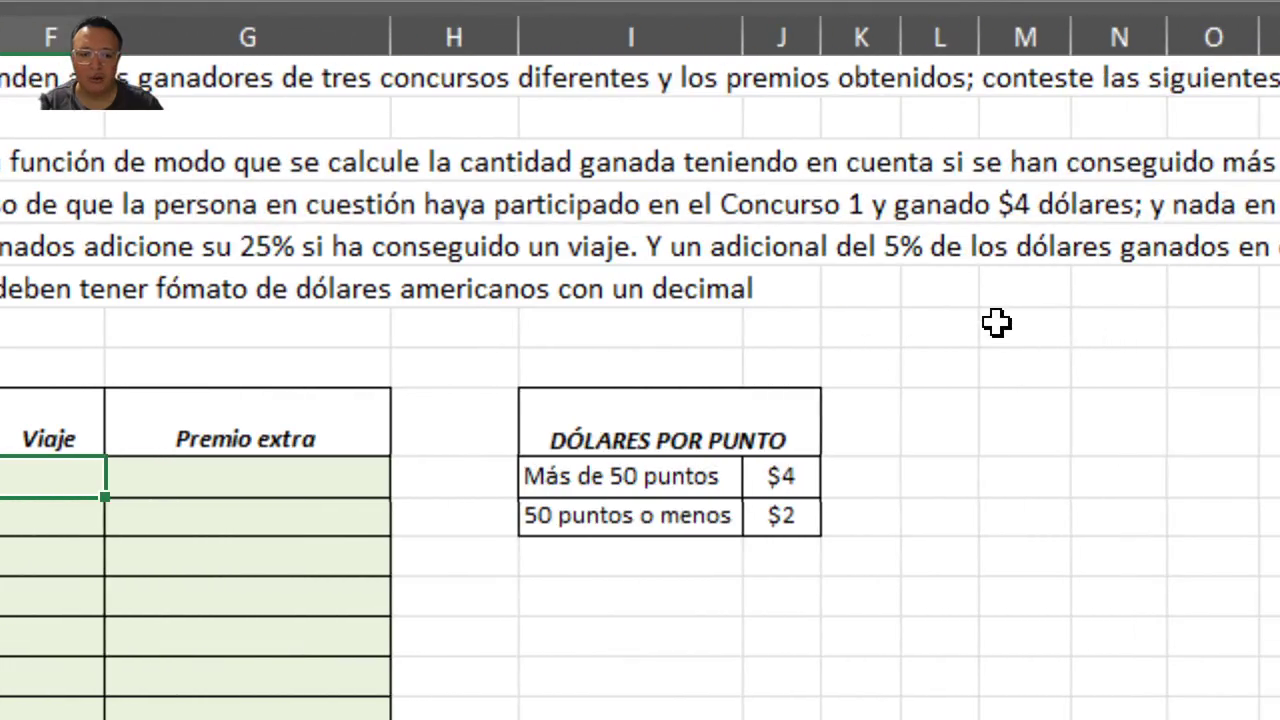
scroll(1000, 262, "right", 2)
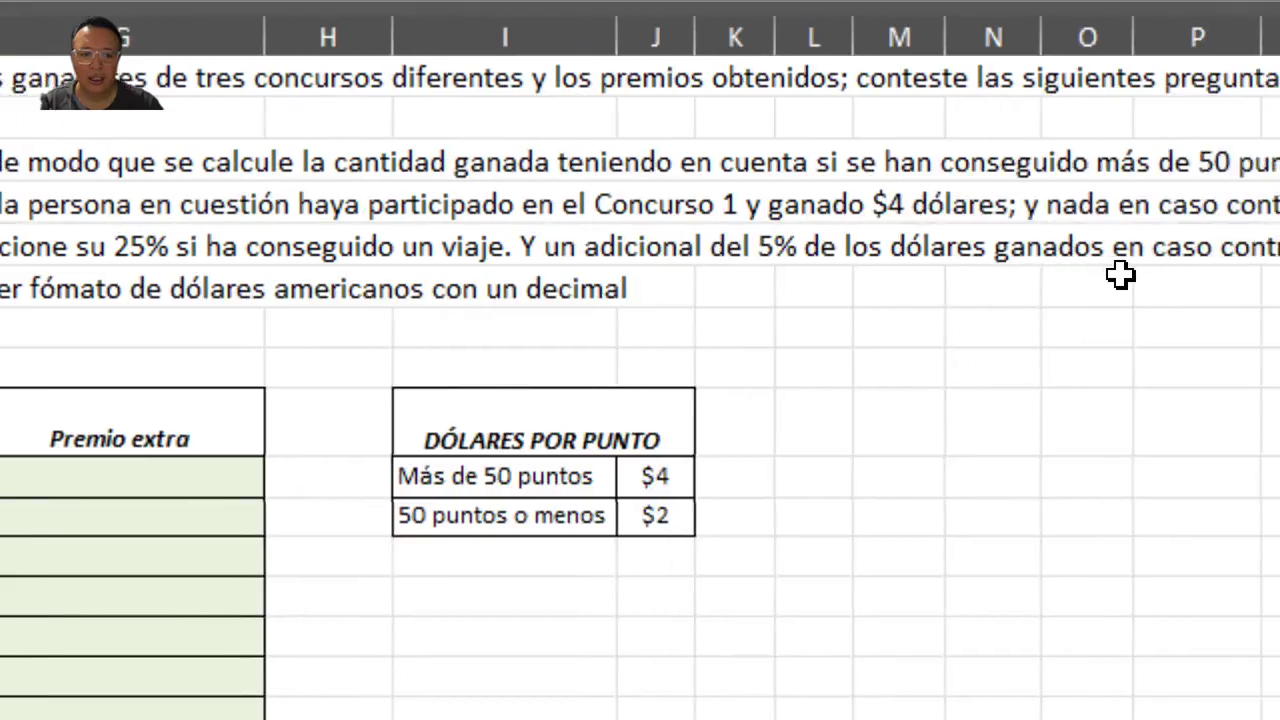
scroll(1120, 275, "right", 1)
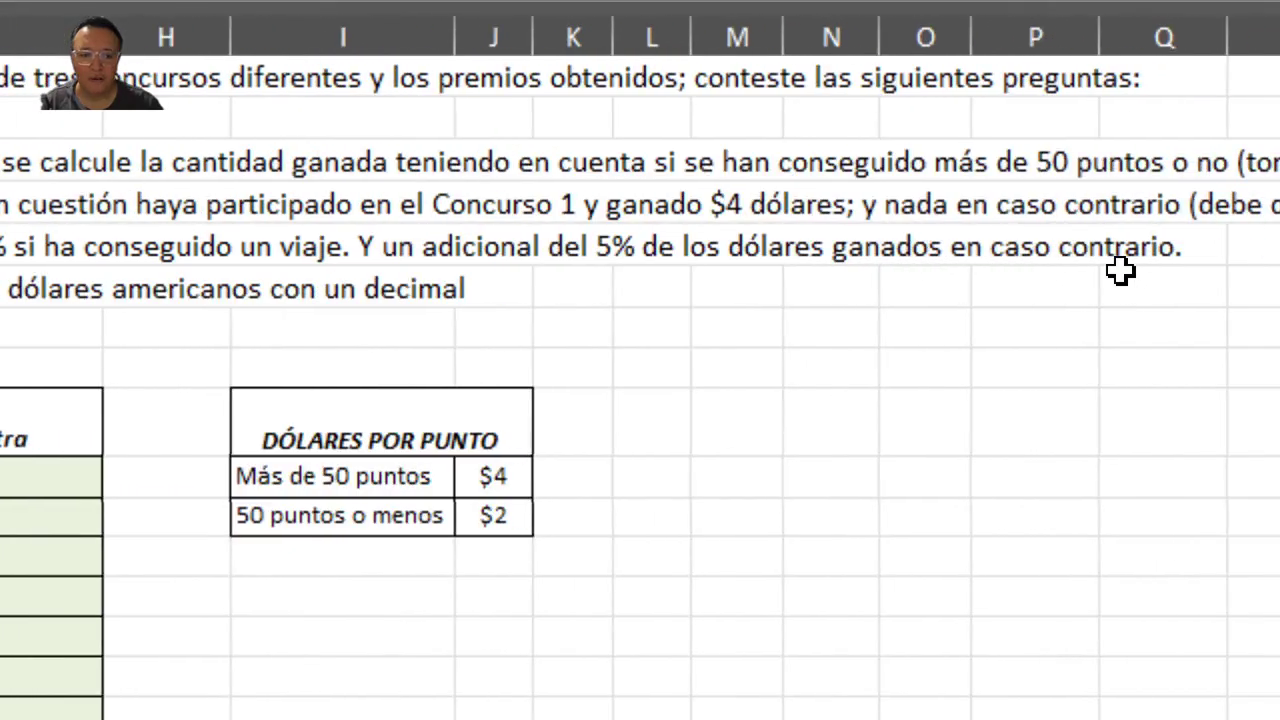
scroll(1120, 270, "right", 3)
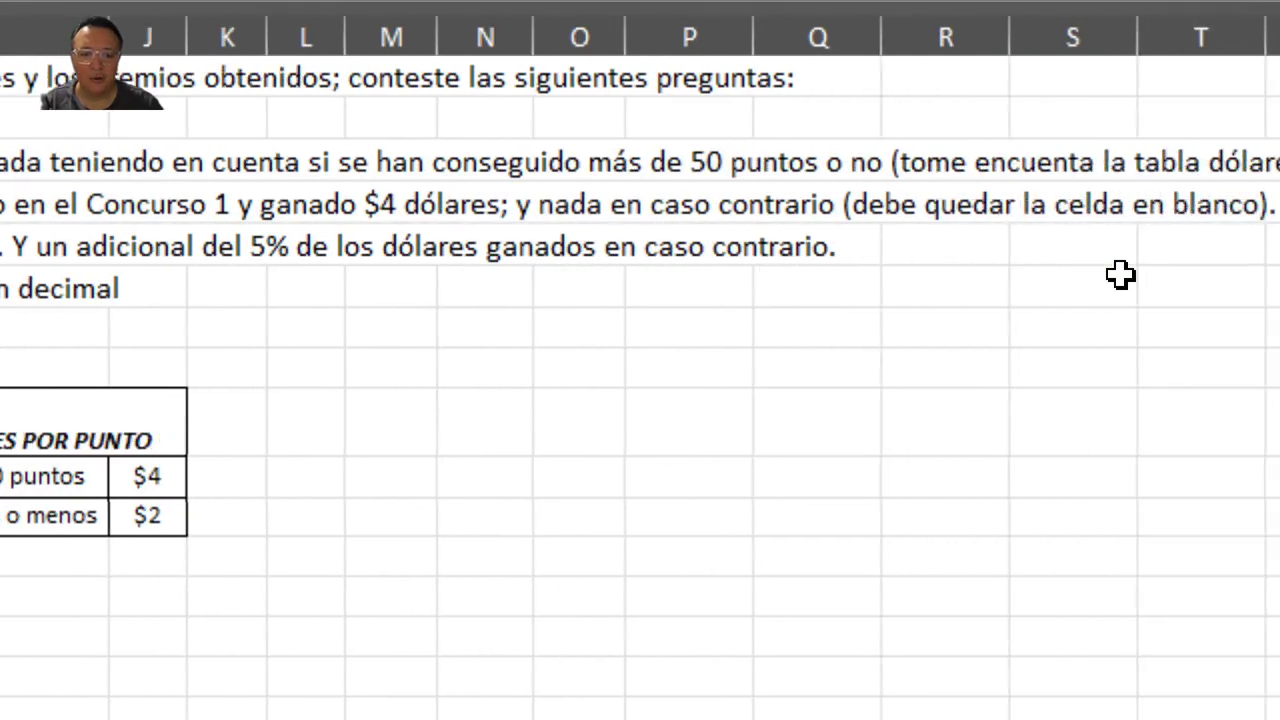
scroll(1120, 262, "right", 1)
scroll(406, 300, "left", 5)
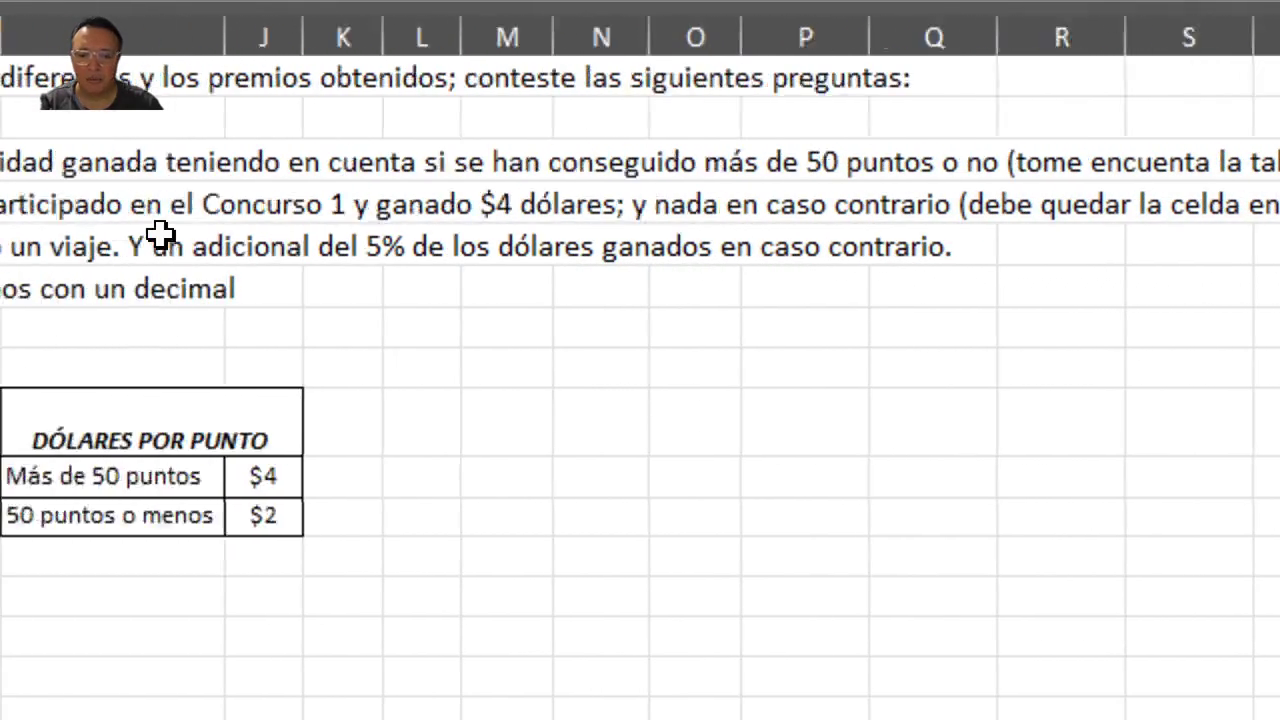
scroll(160, 233, "left", 5)
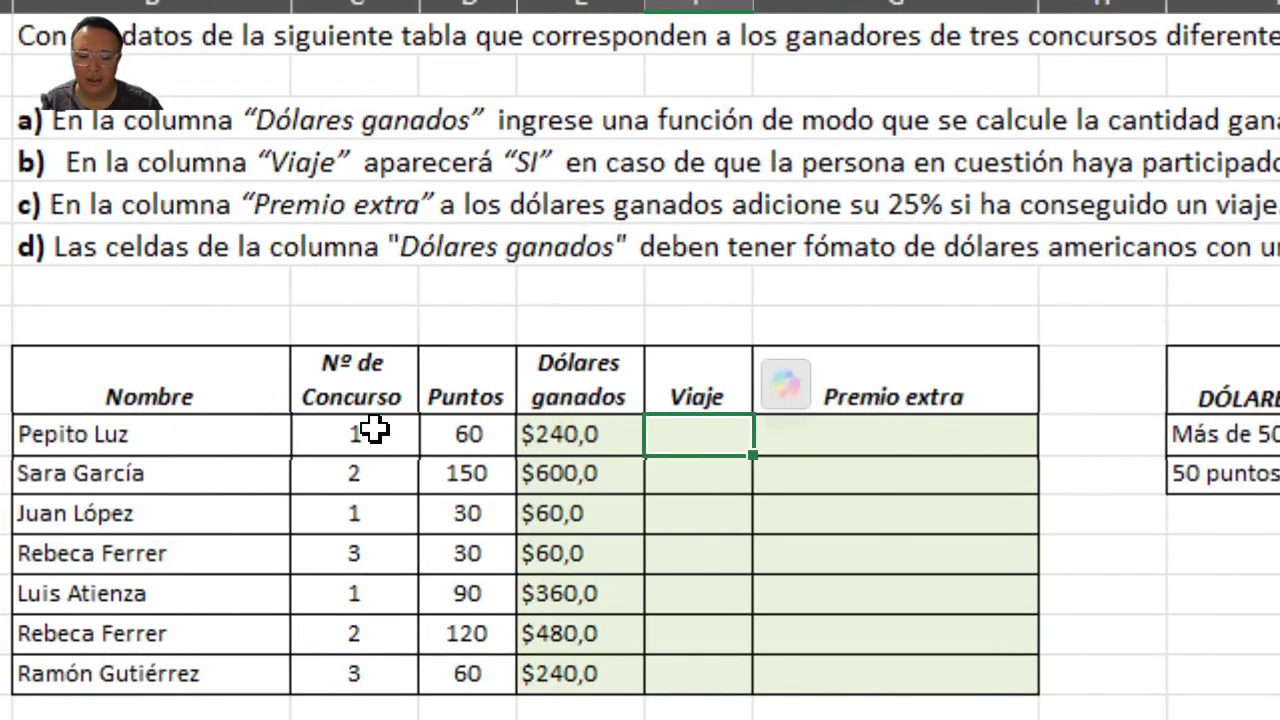
left_click(380, 433)
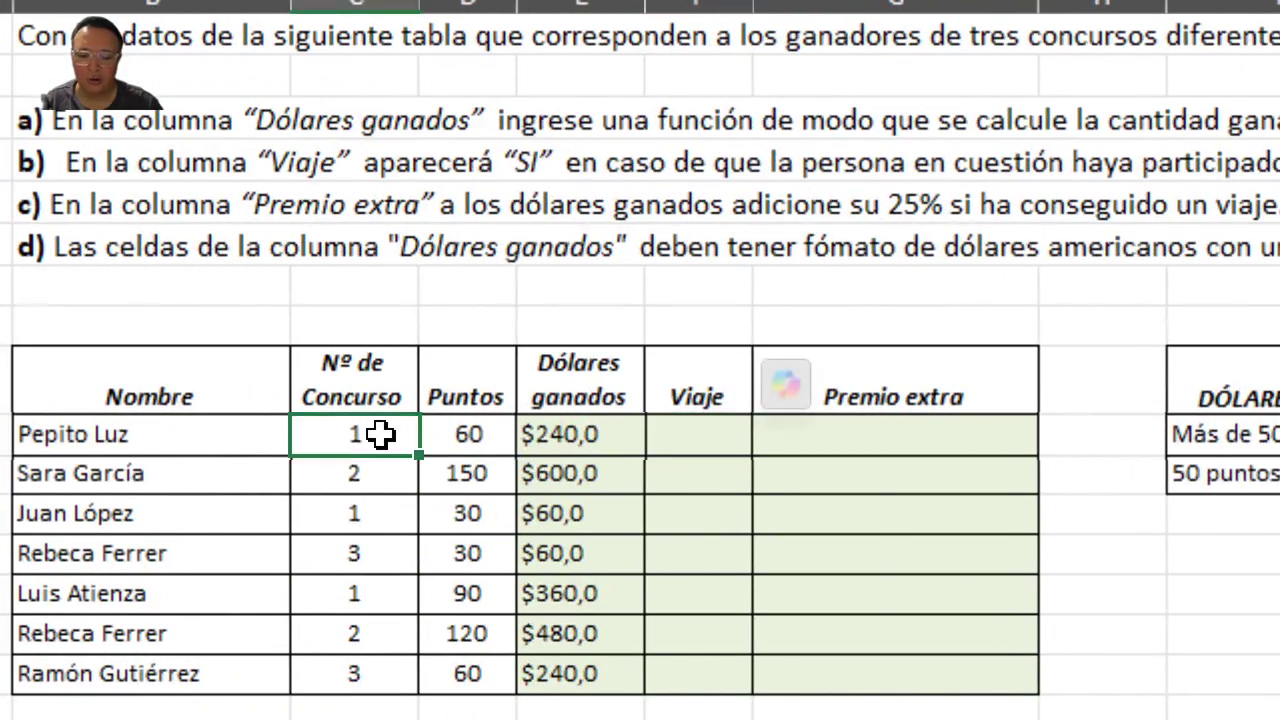
left_click(463, 432)
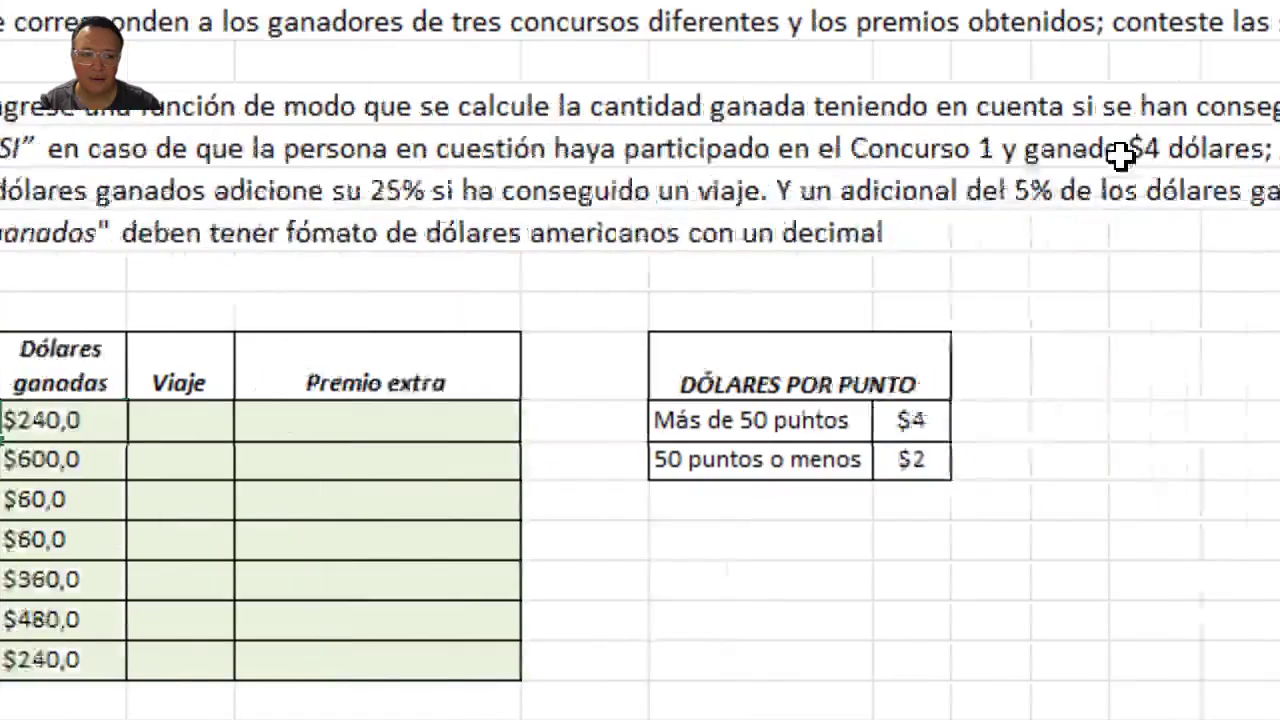
scroll(1113, 180, "right", 1)
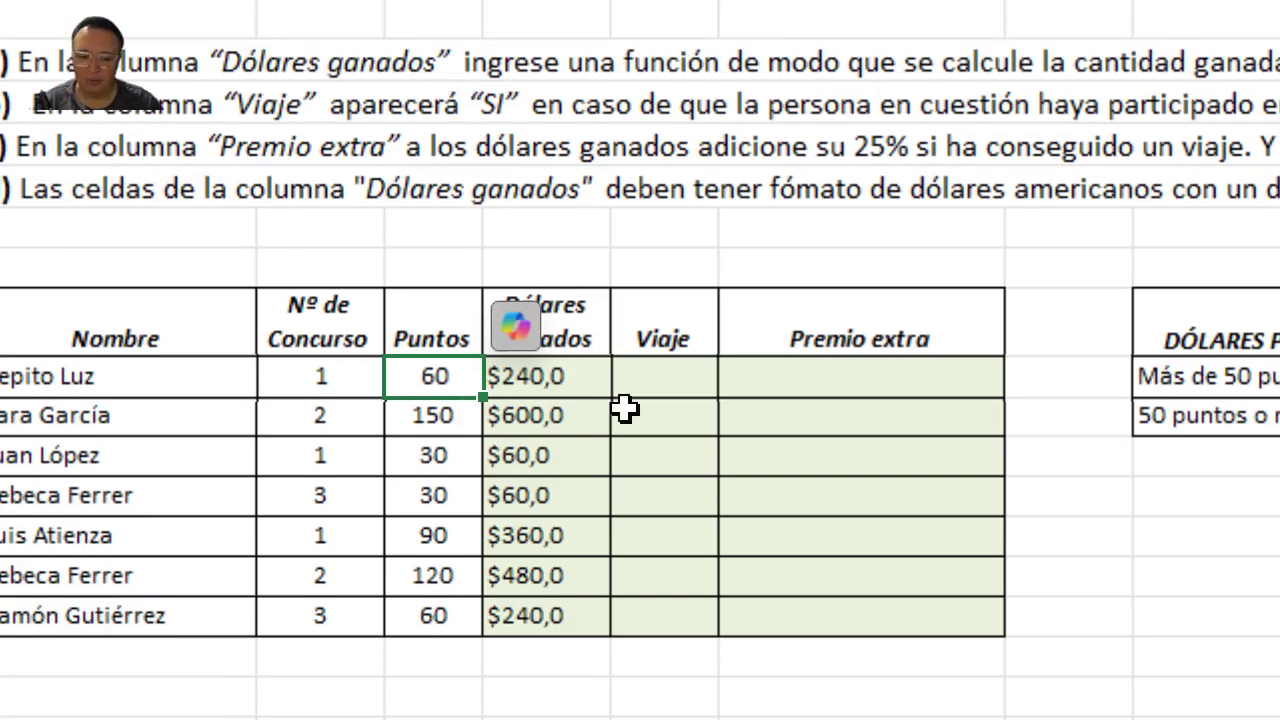
Start a SI formula in F10, the first Viaje cell, with a nested Y function whose first condition is C10=1
left_click(651, 379)
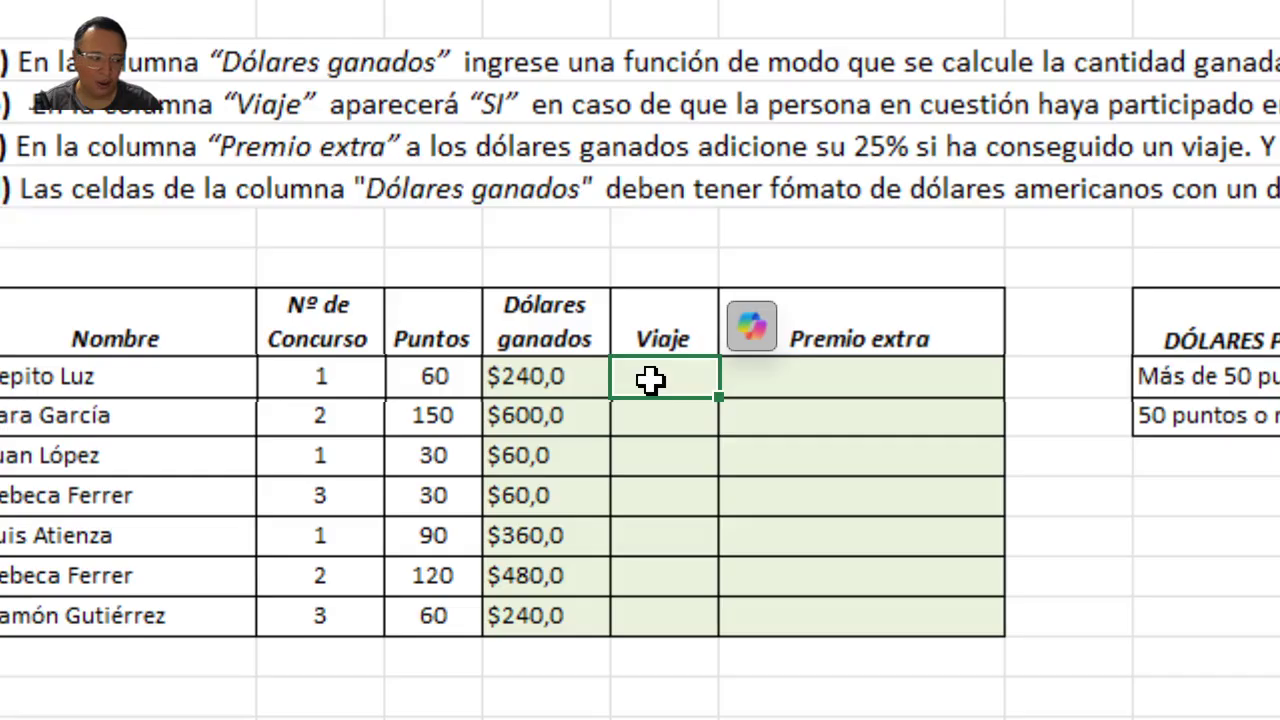
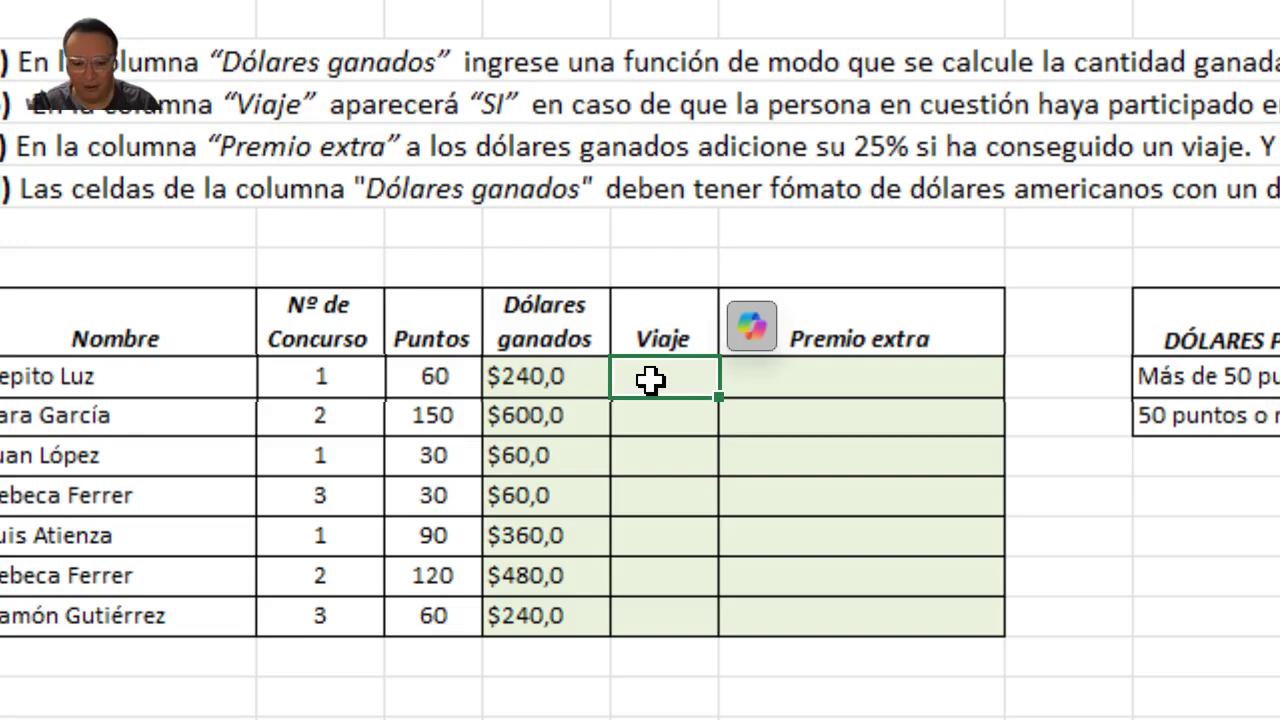
type("=")
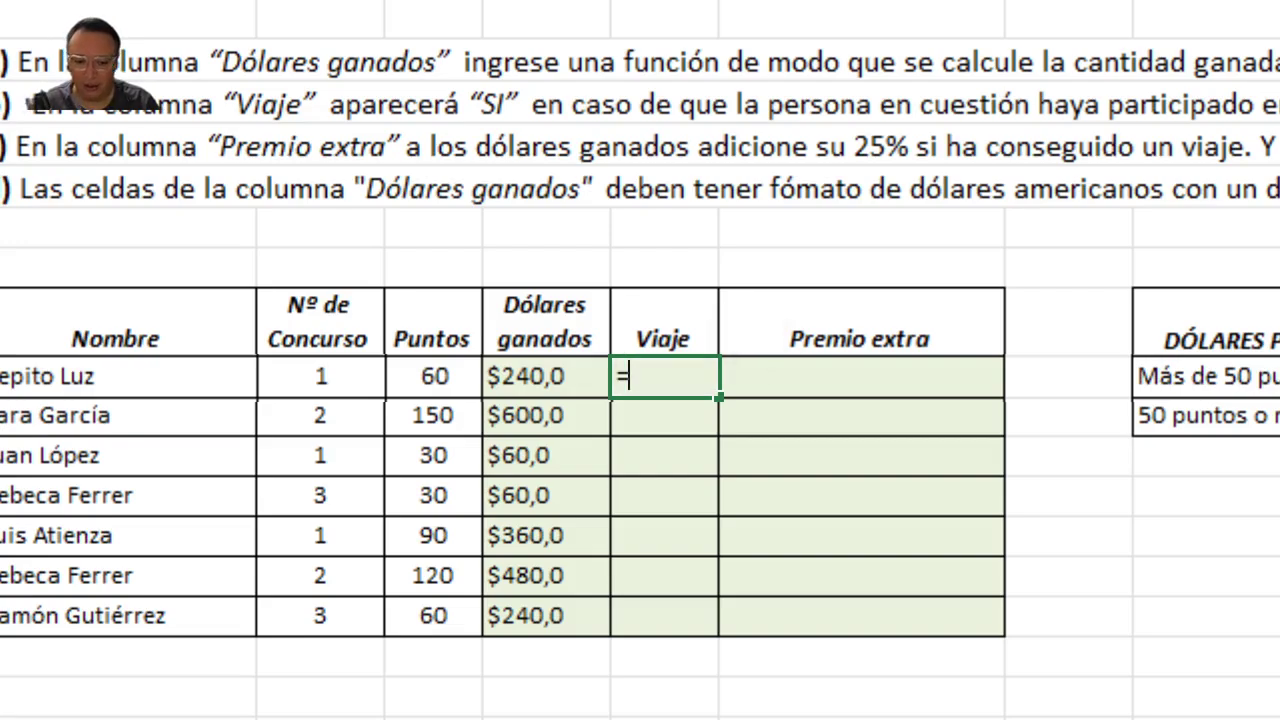
type("si")
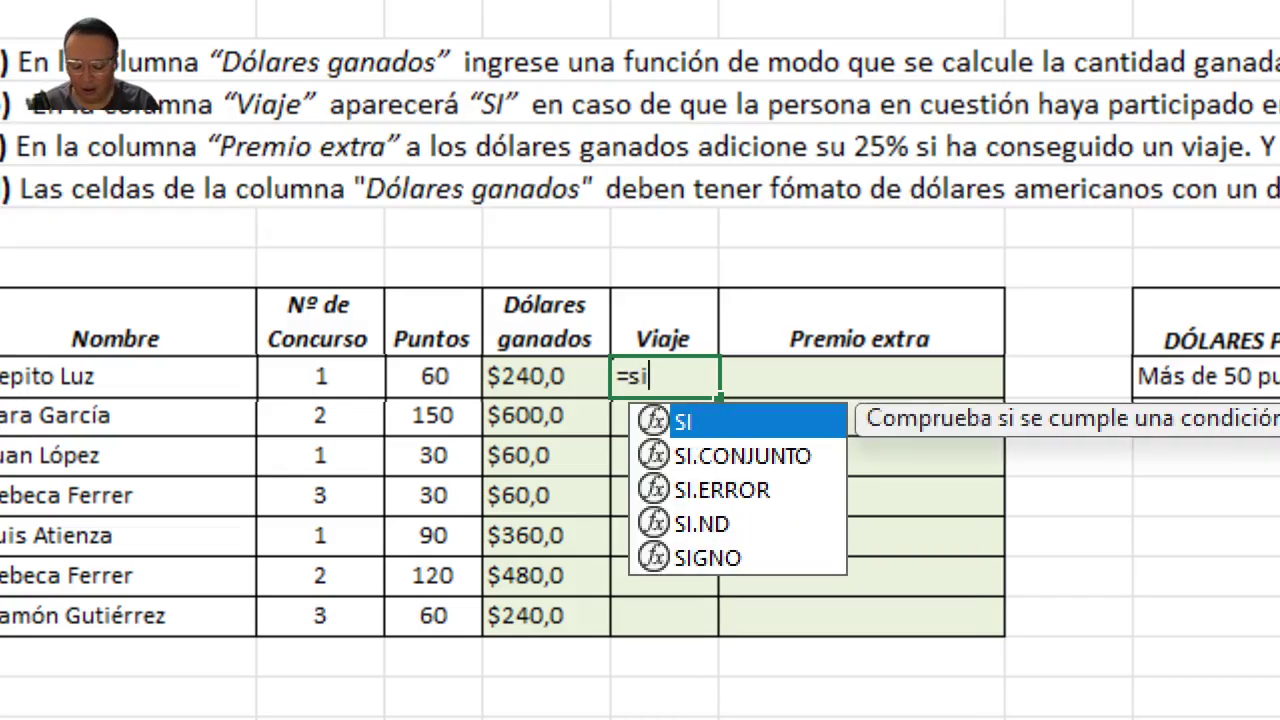
type("(")
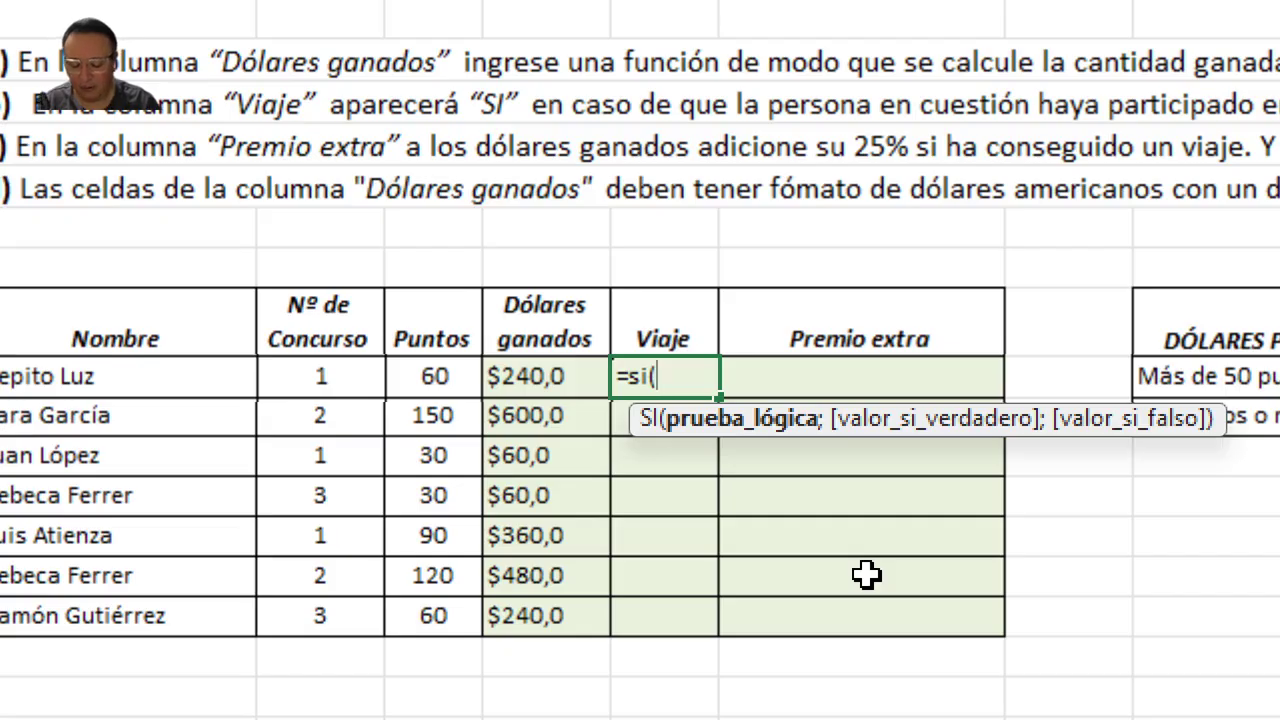
type("y")
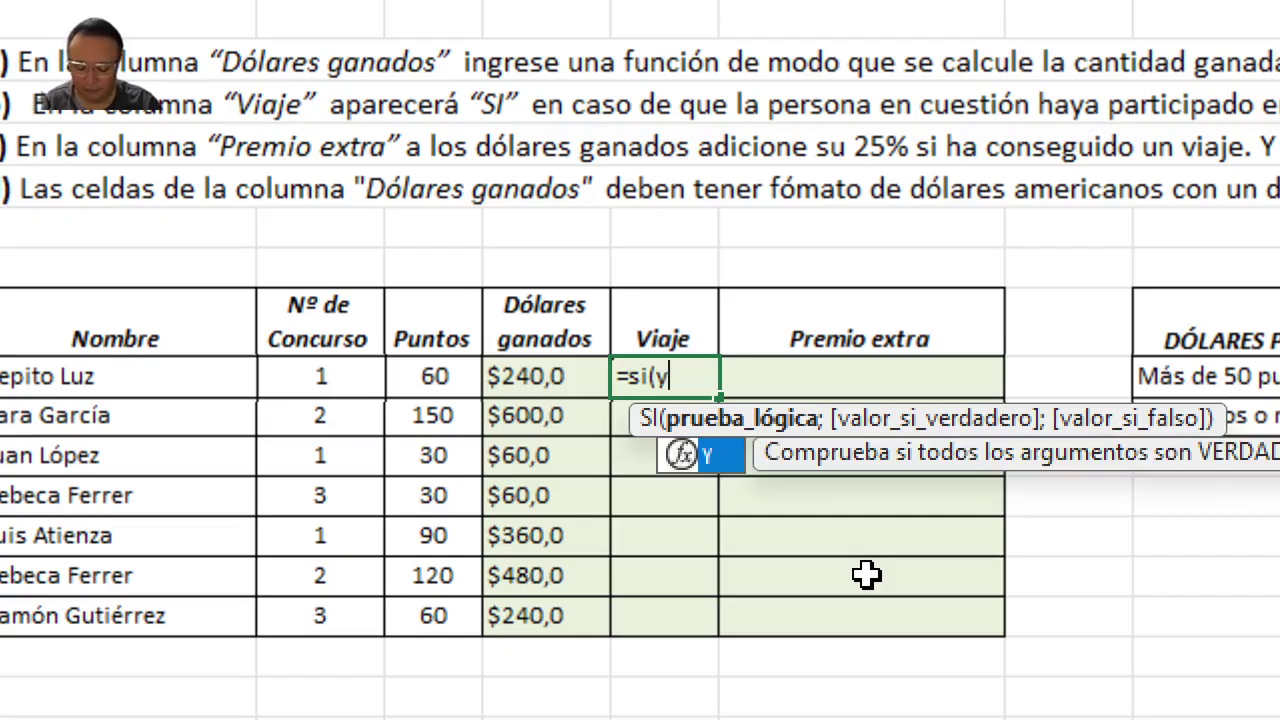
type("(")
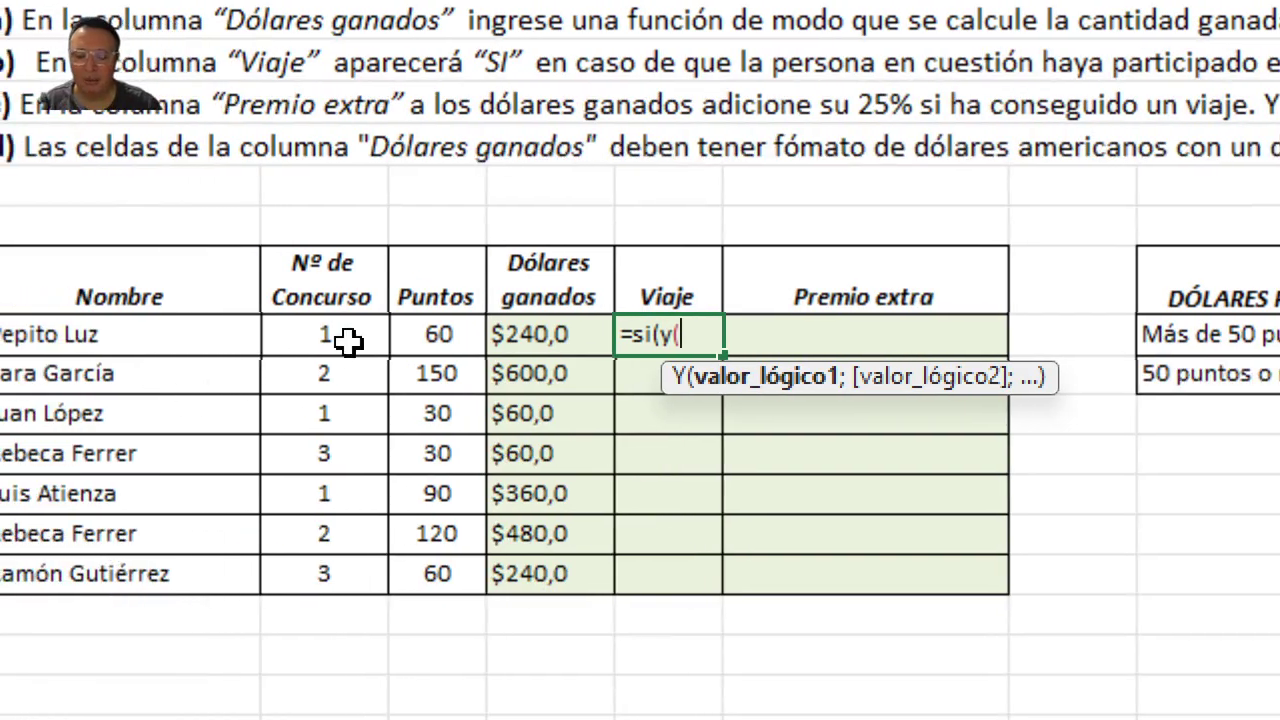
left_click(346, 338)
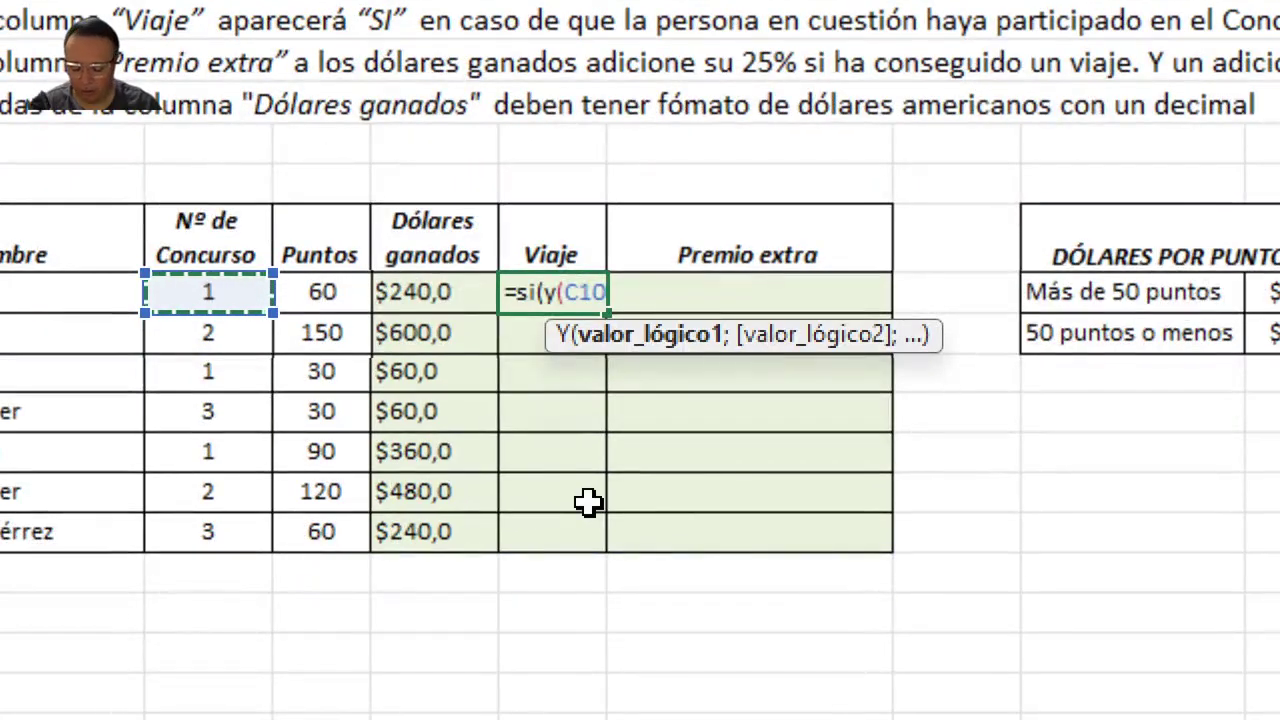
type("=")
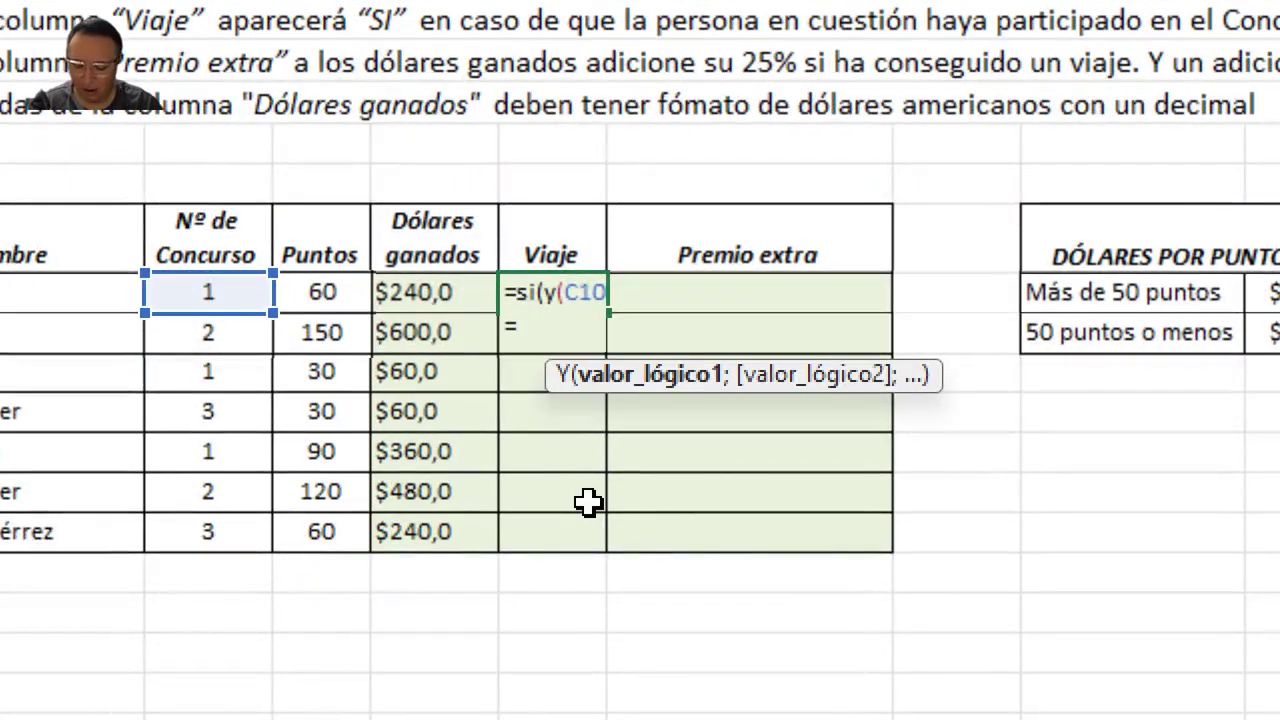
type("1")
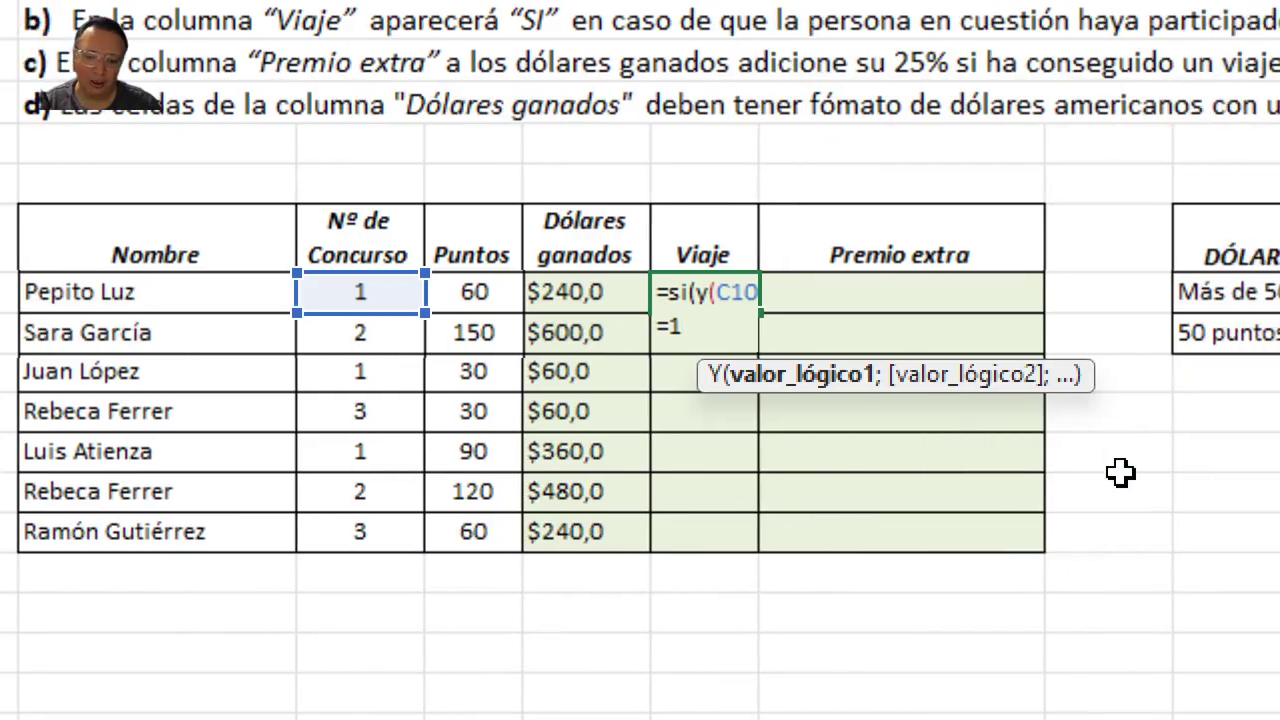
type(";")
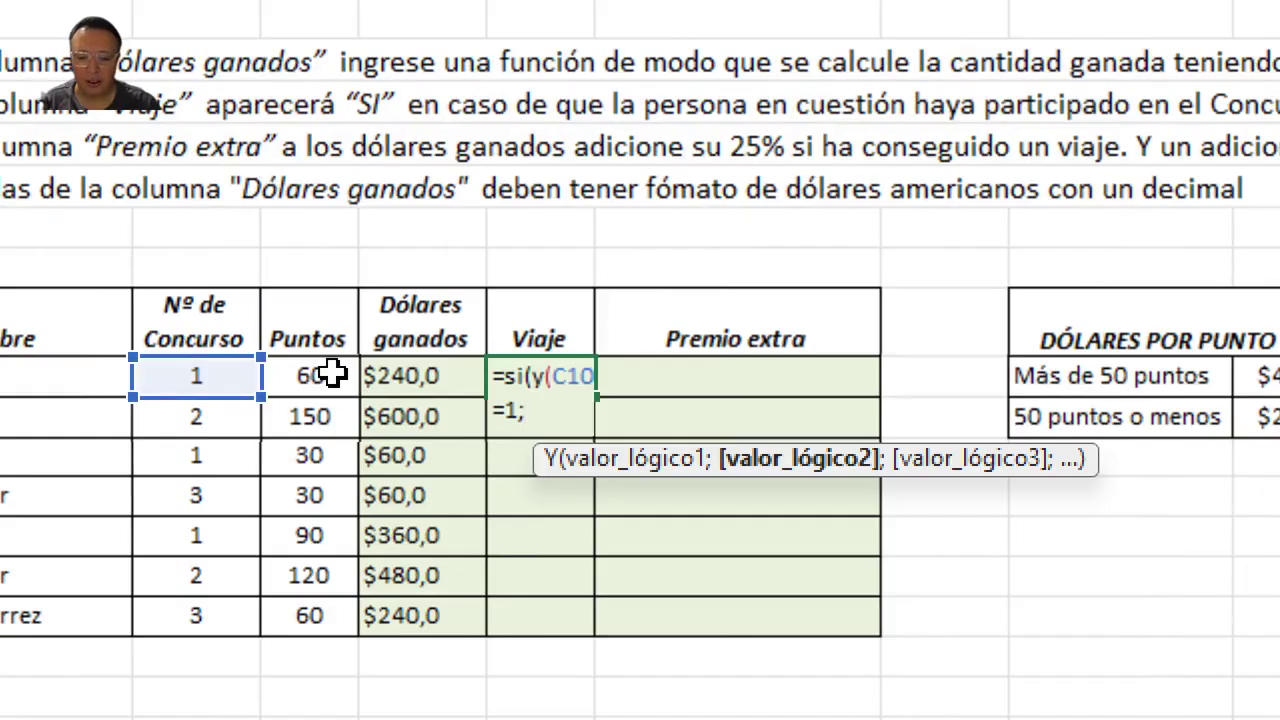
Add D10>50 as the second condition of the nested Y function in F10 and close the Y function
left_click(333, 373)
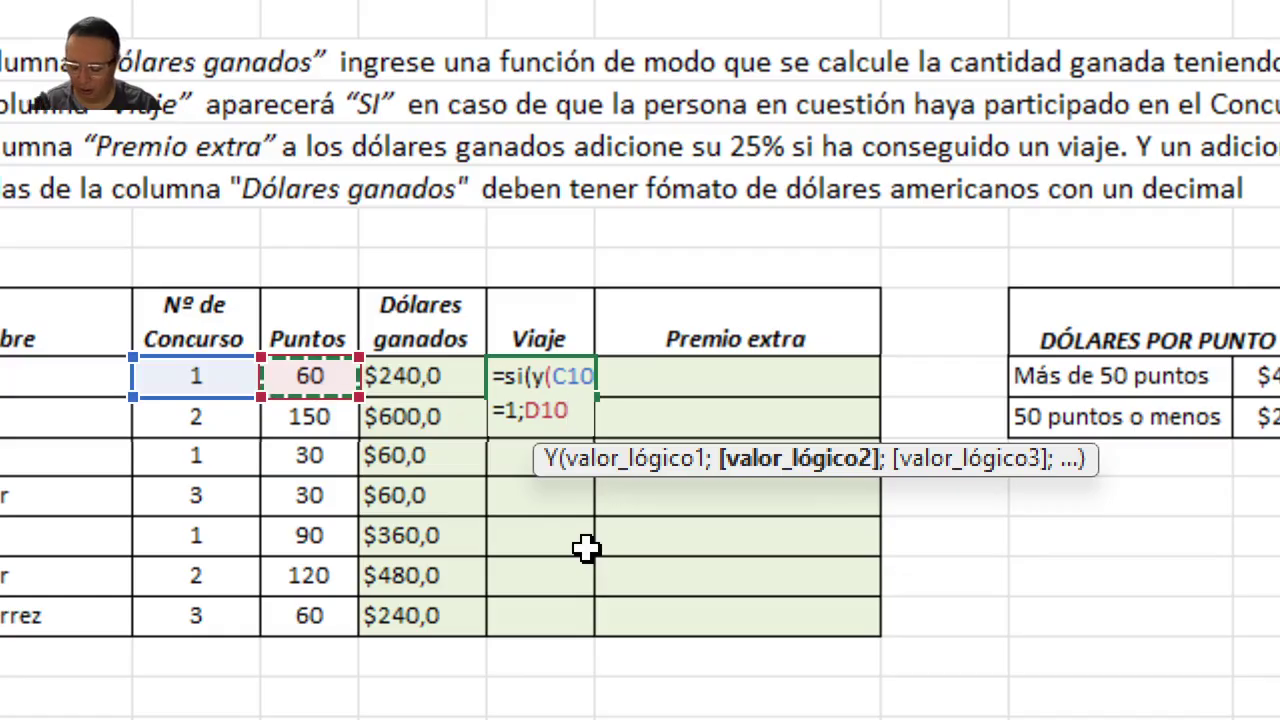
type(">5")
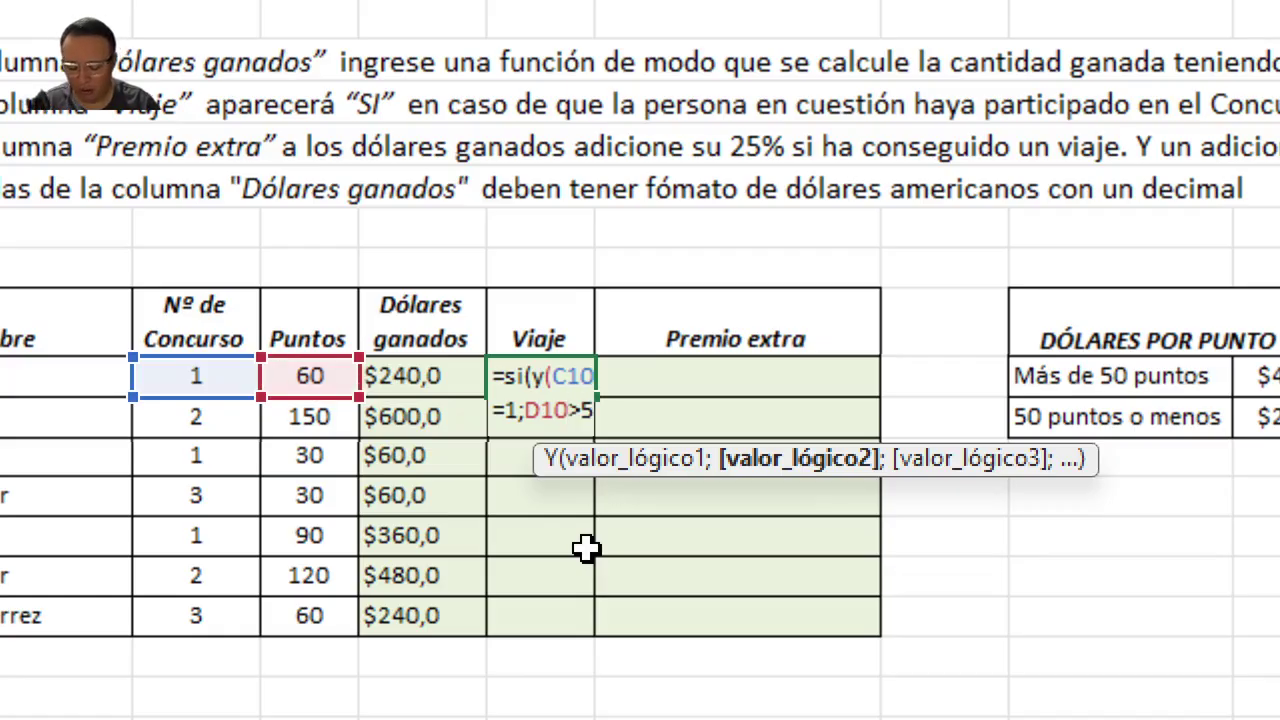
type("0")
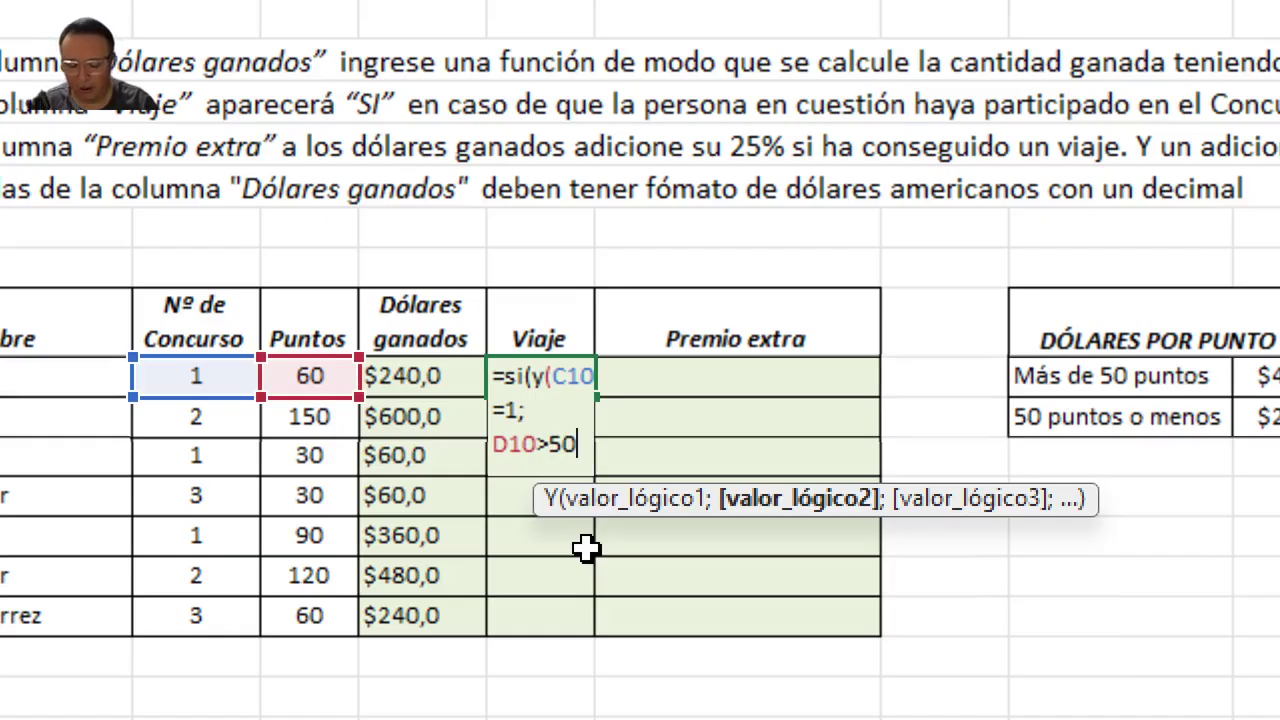
type(")")
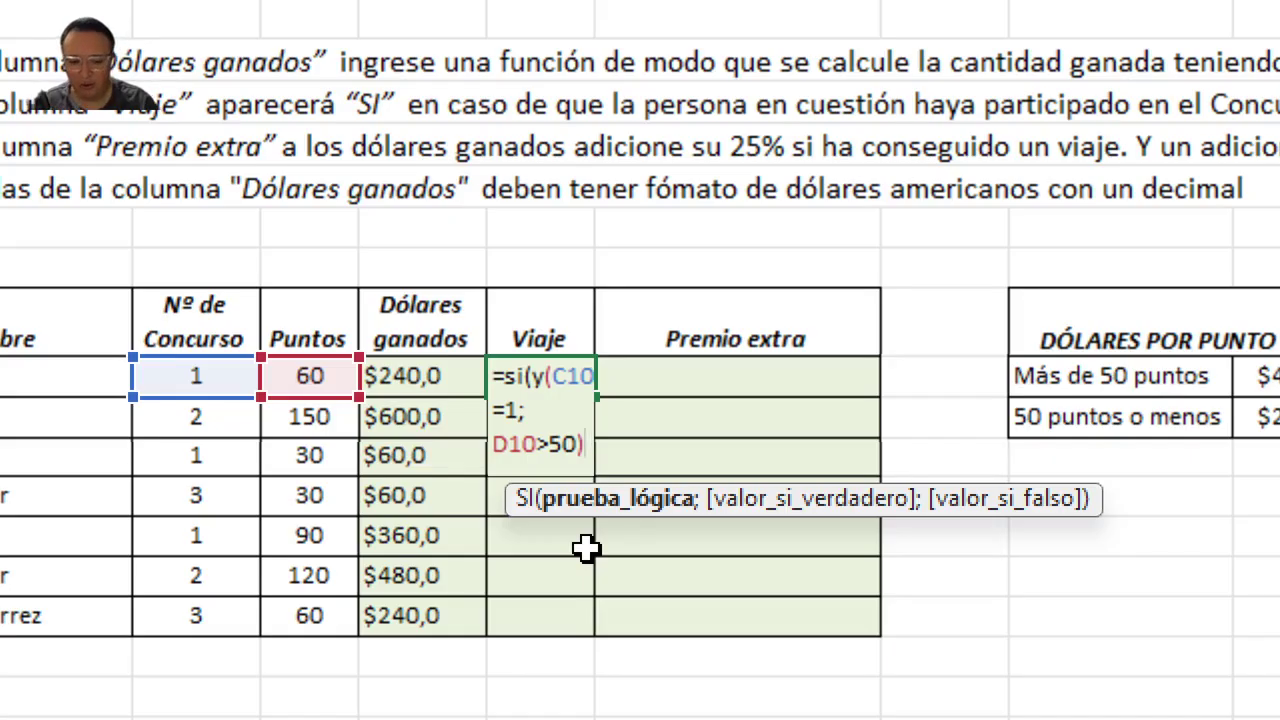
Complete the SI formula in F10 with "SI" as the true value and an empty text "" as the false value
type(";")
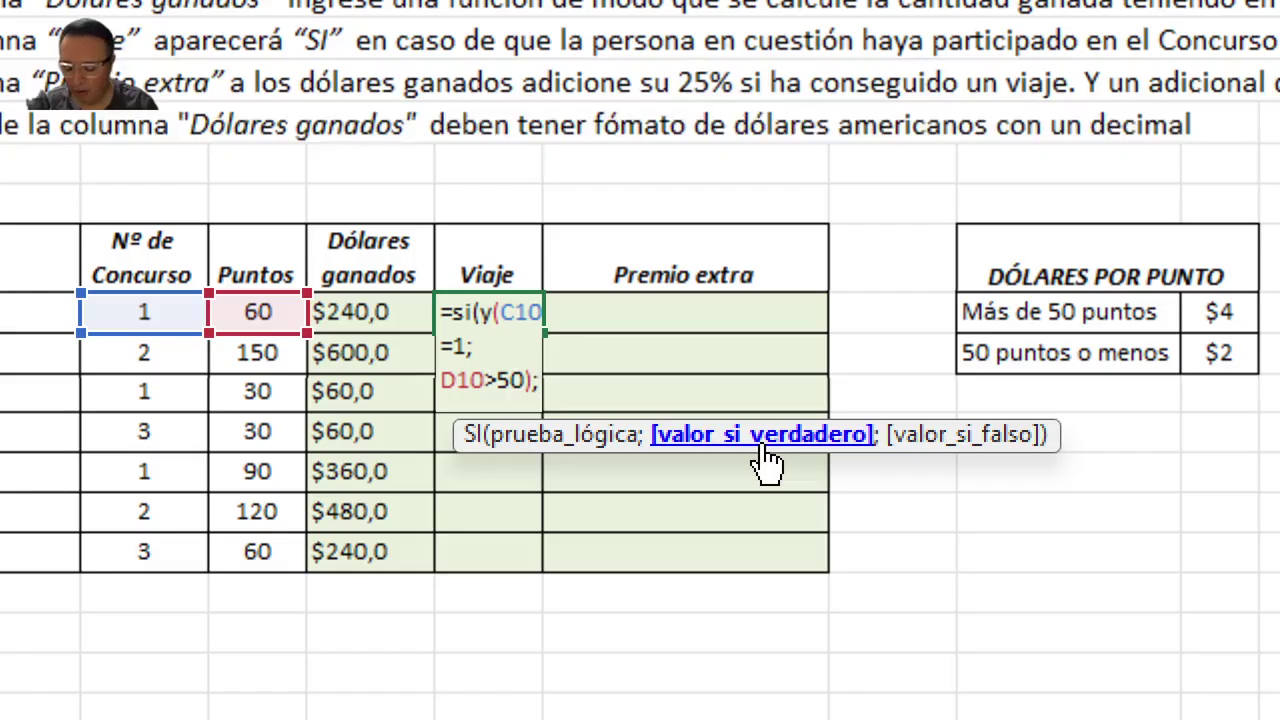
type("\"")
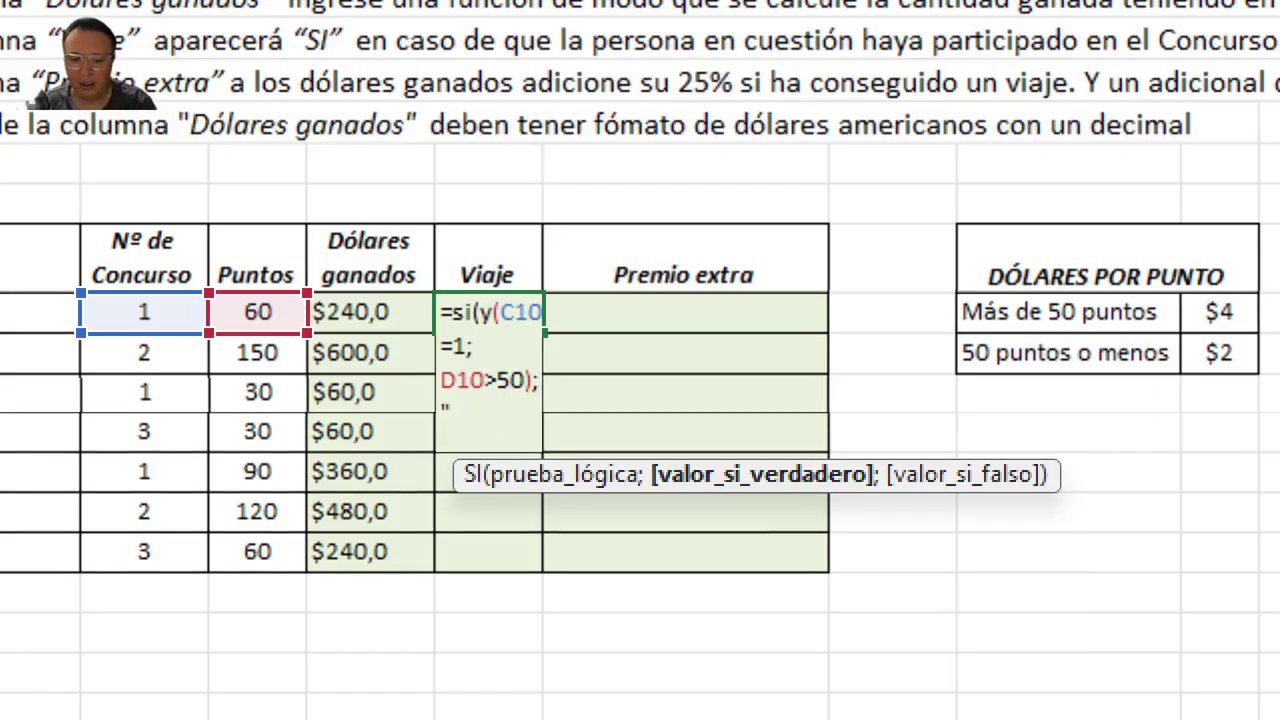
type("SI\"")
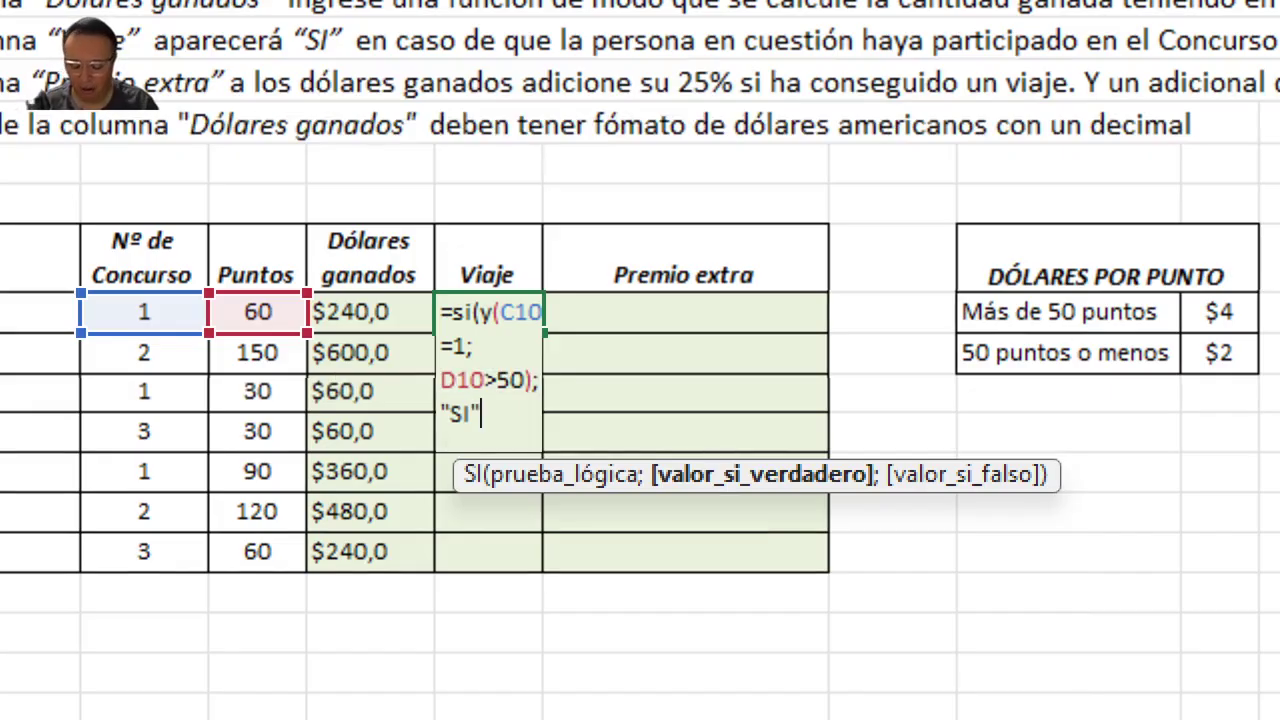
type(";")
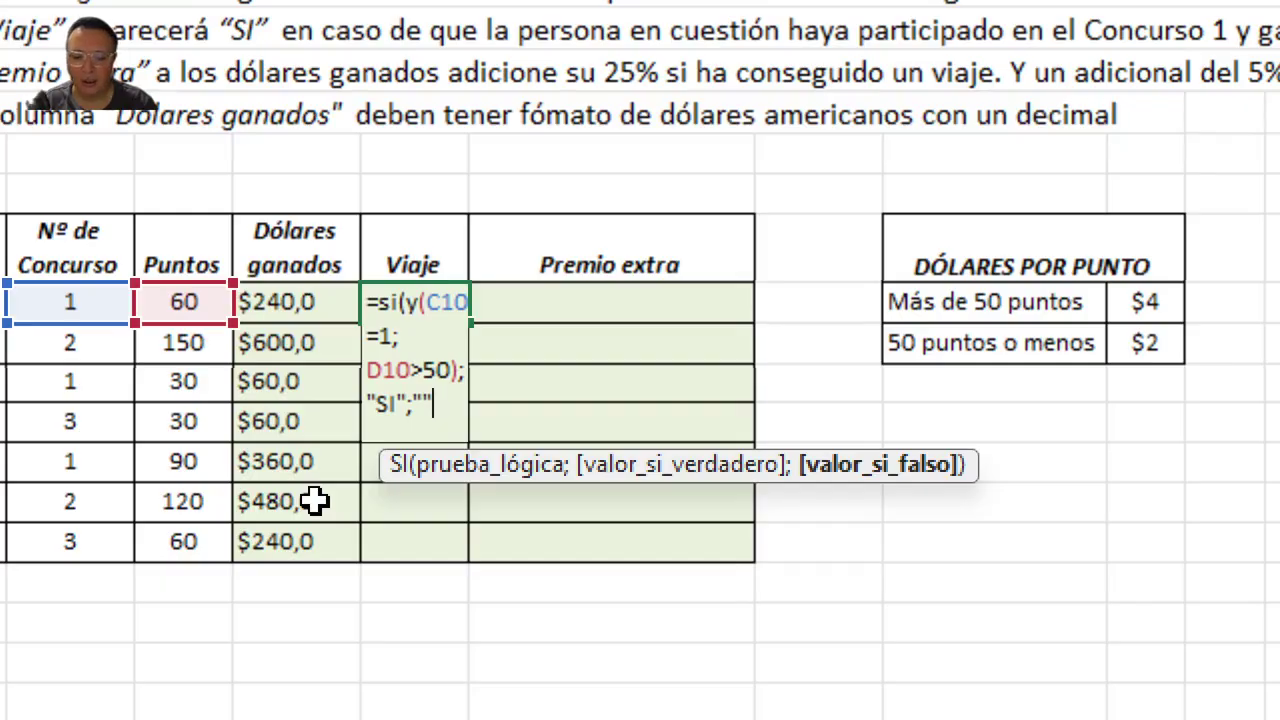
type(")")
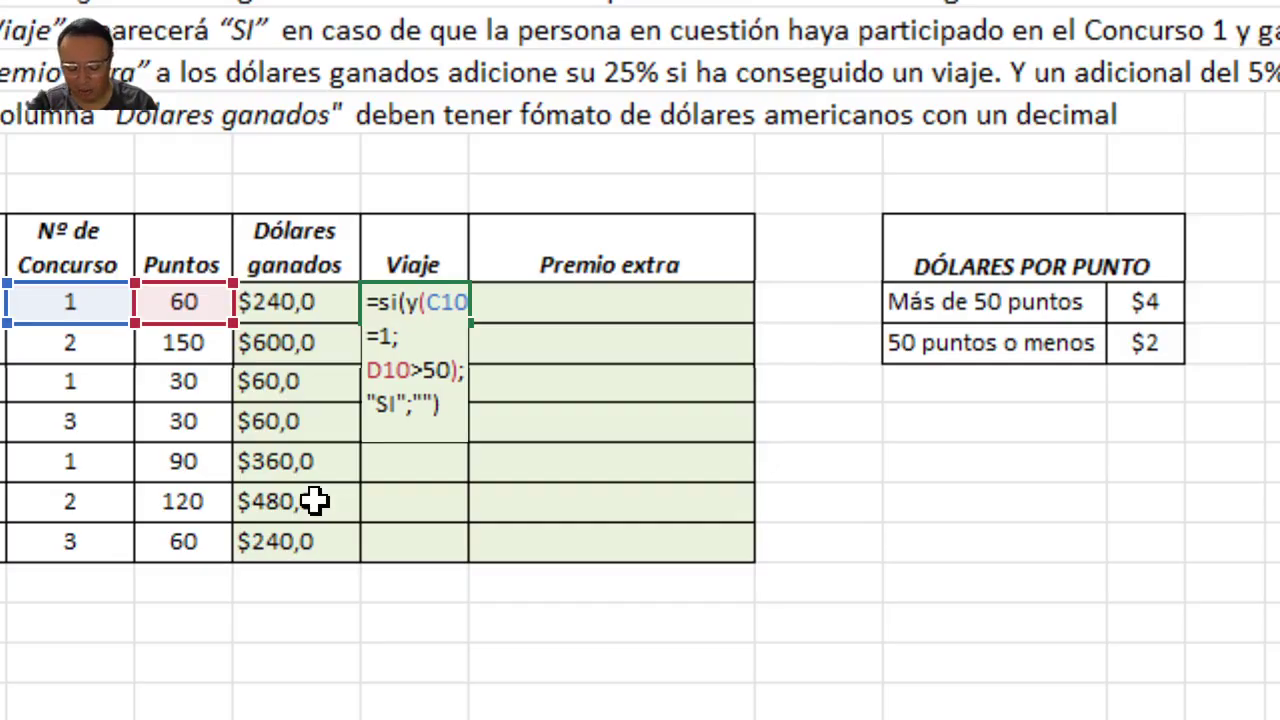
key("Return")
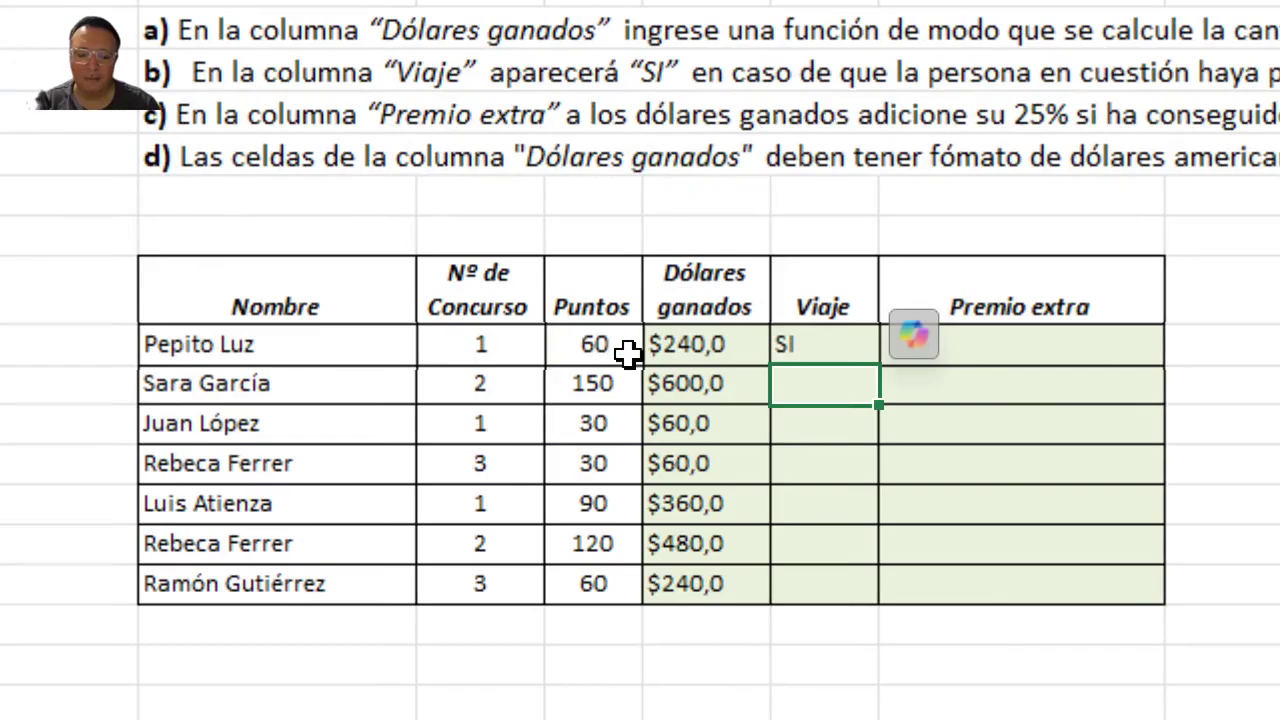
Copy the Viaje formula from F10 down through the last row of the table
left_click(893, 373)
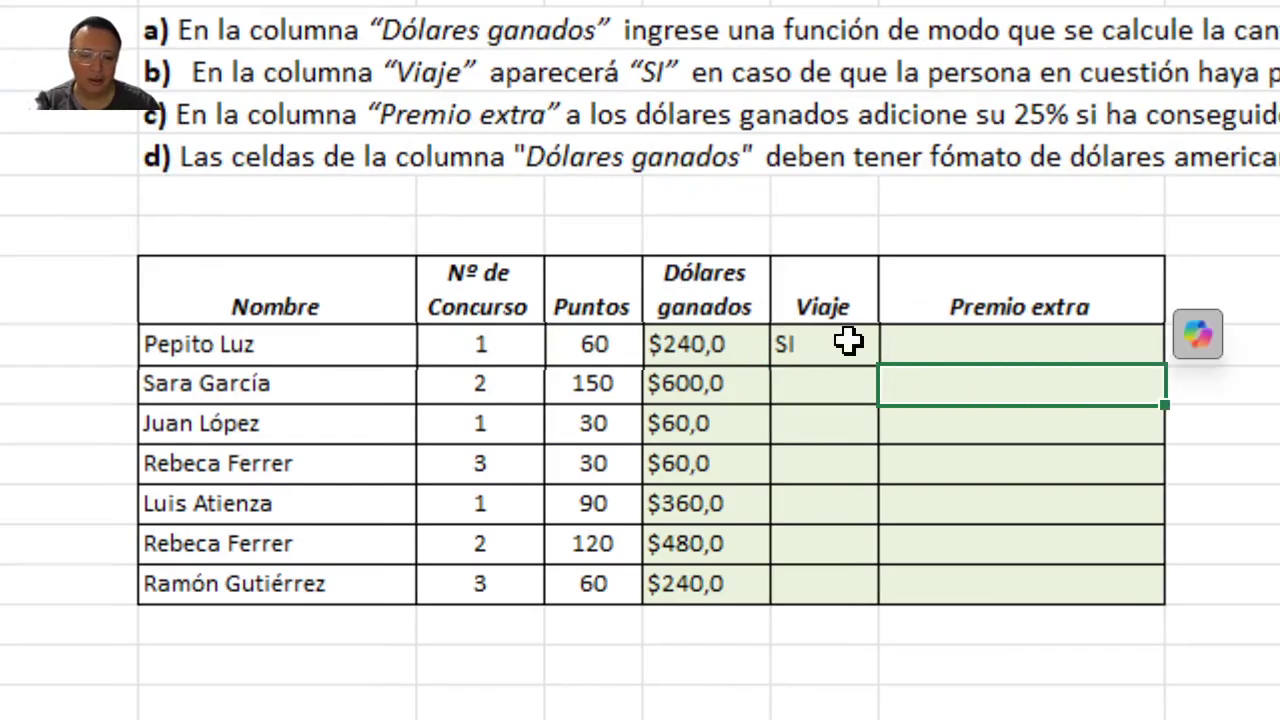
left_click(848, 341)
left_click_drag(878, 364, 864, 600)
left_click(920, 430)
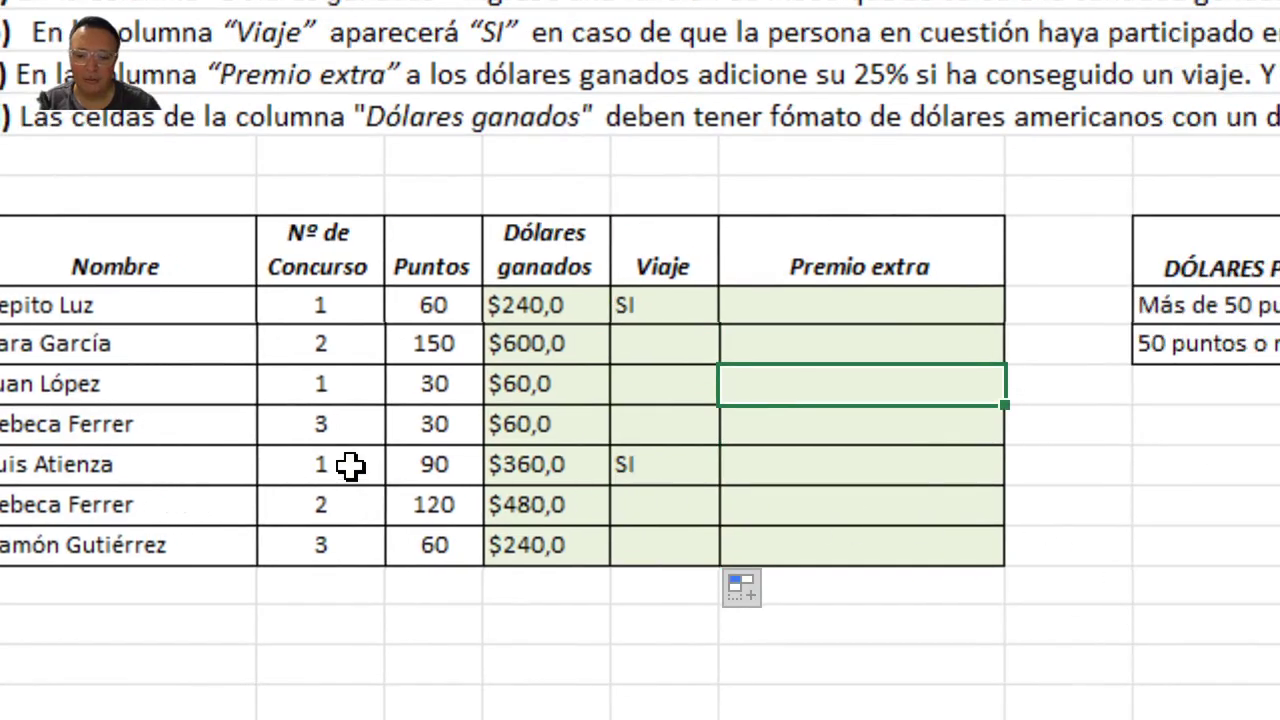
Check the Viaje results against the Nº de Concurso and Puntos values in the first, third and fifth data rows
left_click_drag(350, 465, 640, 465)
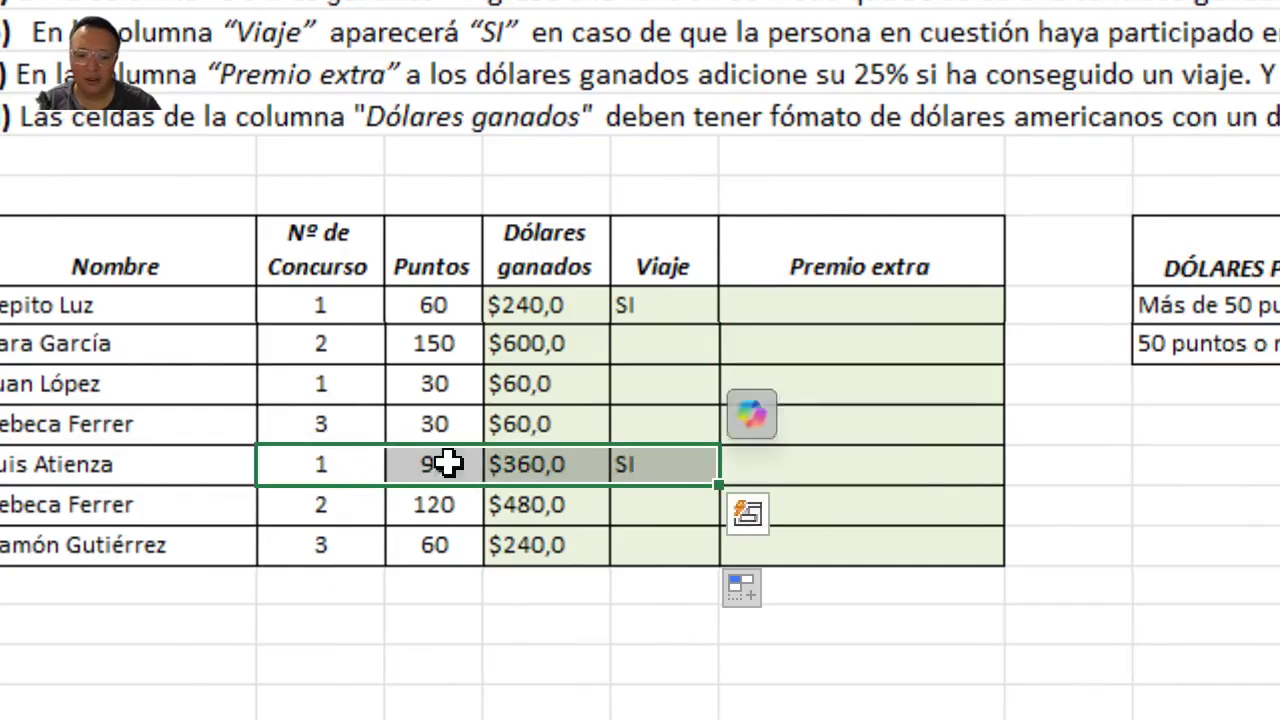
left_click_drag(335, 303, 692, 307)
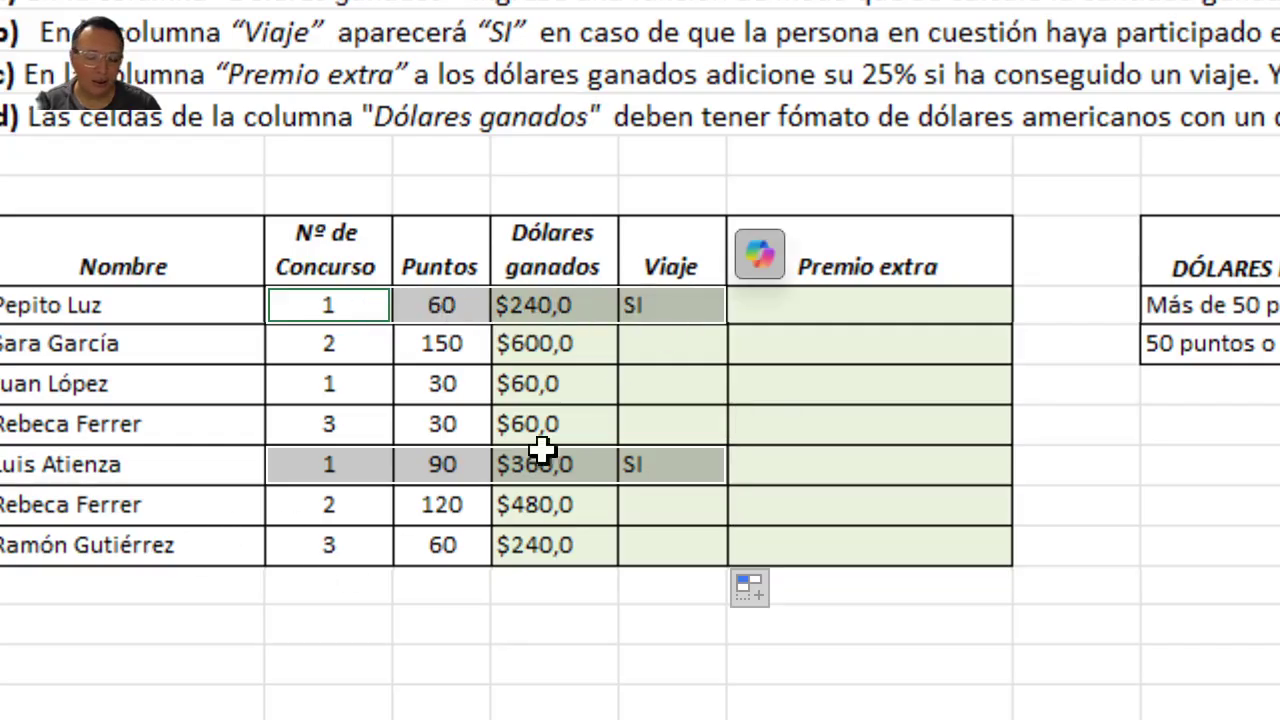
scroll(532, 452, "down", 1)
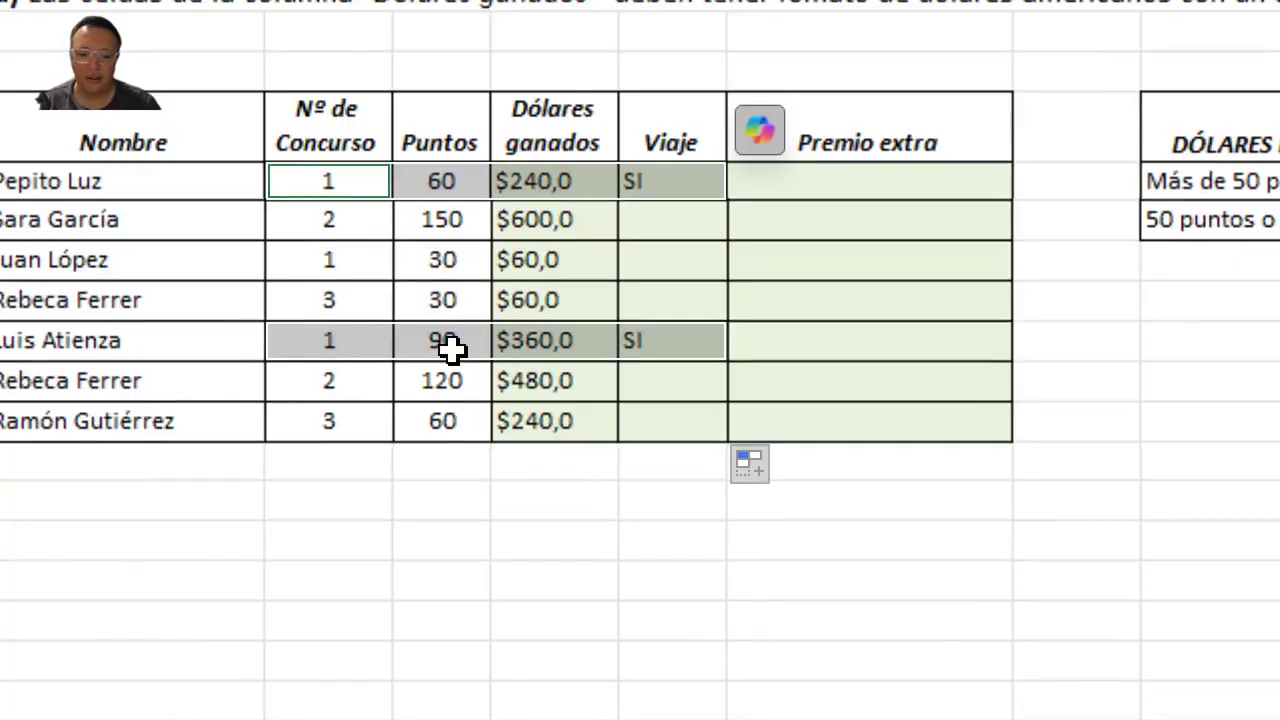
left_click_drag(309, 263, 440, 262)
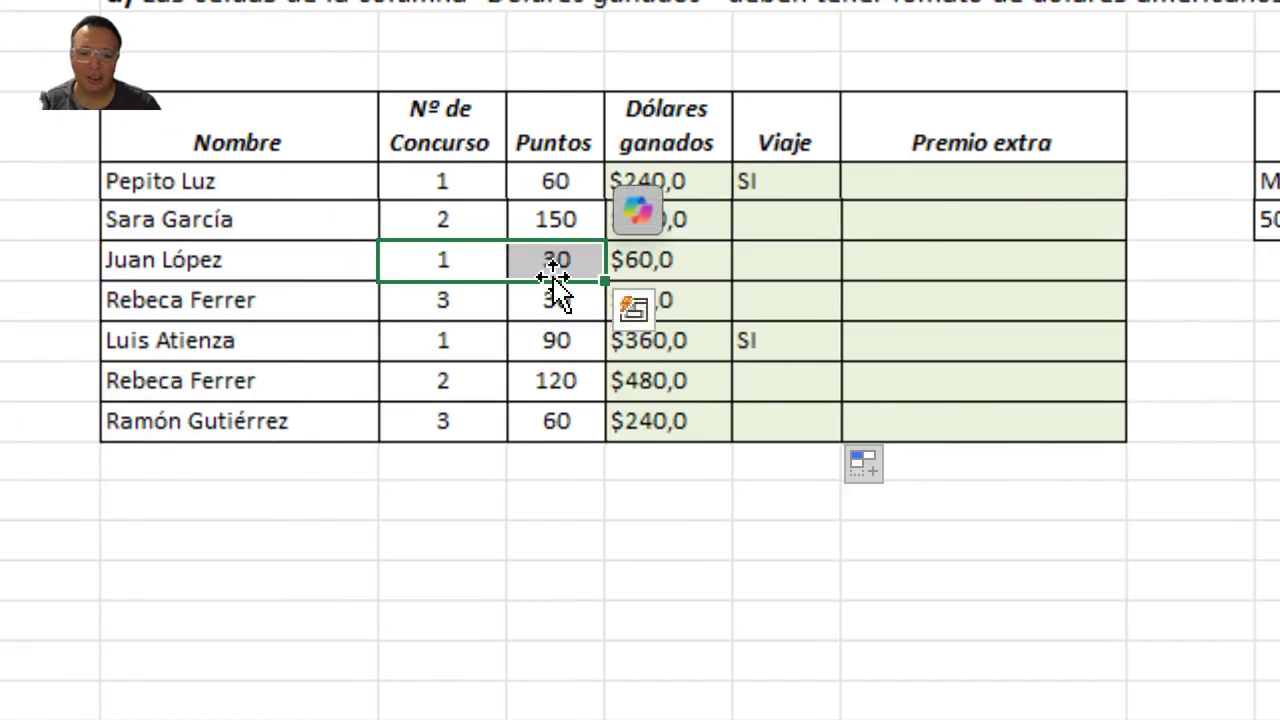
left_click(754, 264)
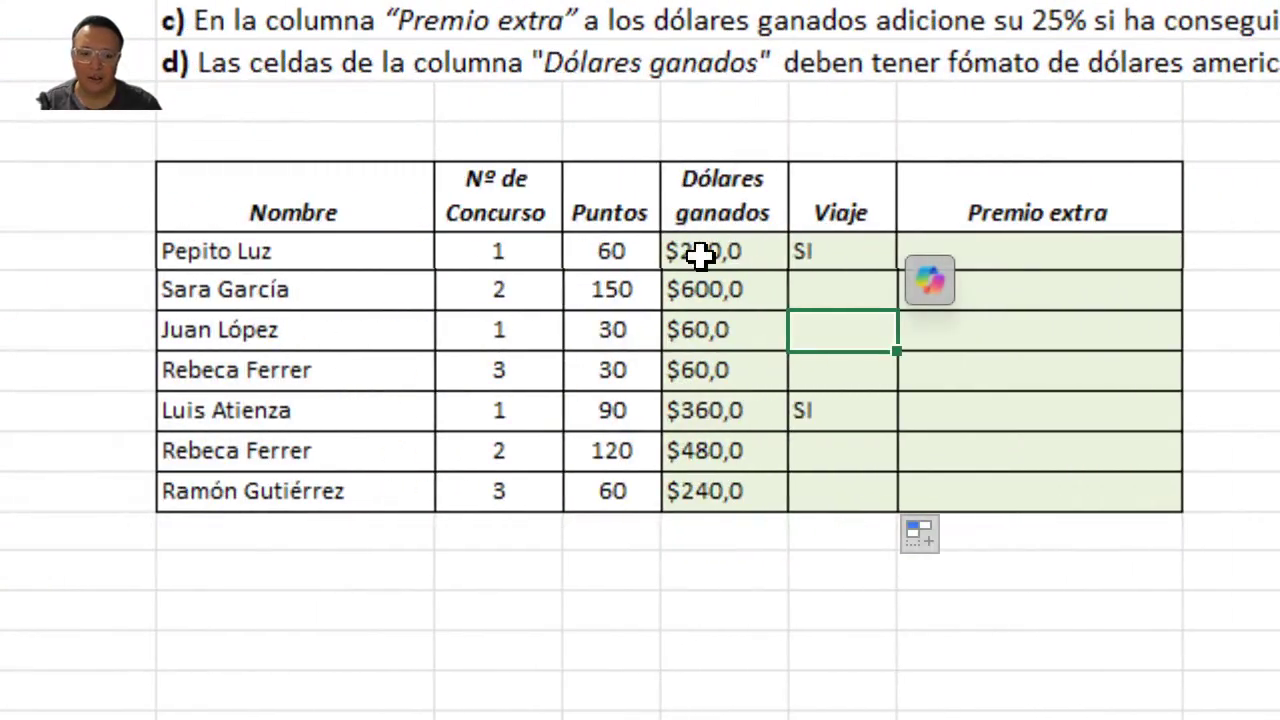
left_click(681, 251)
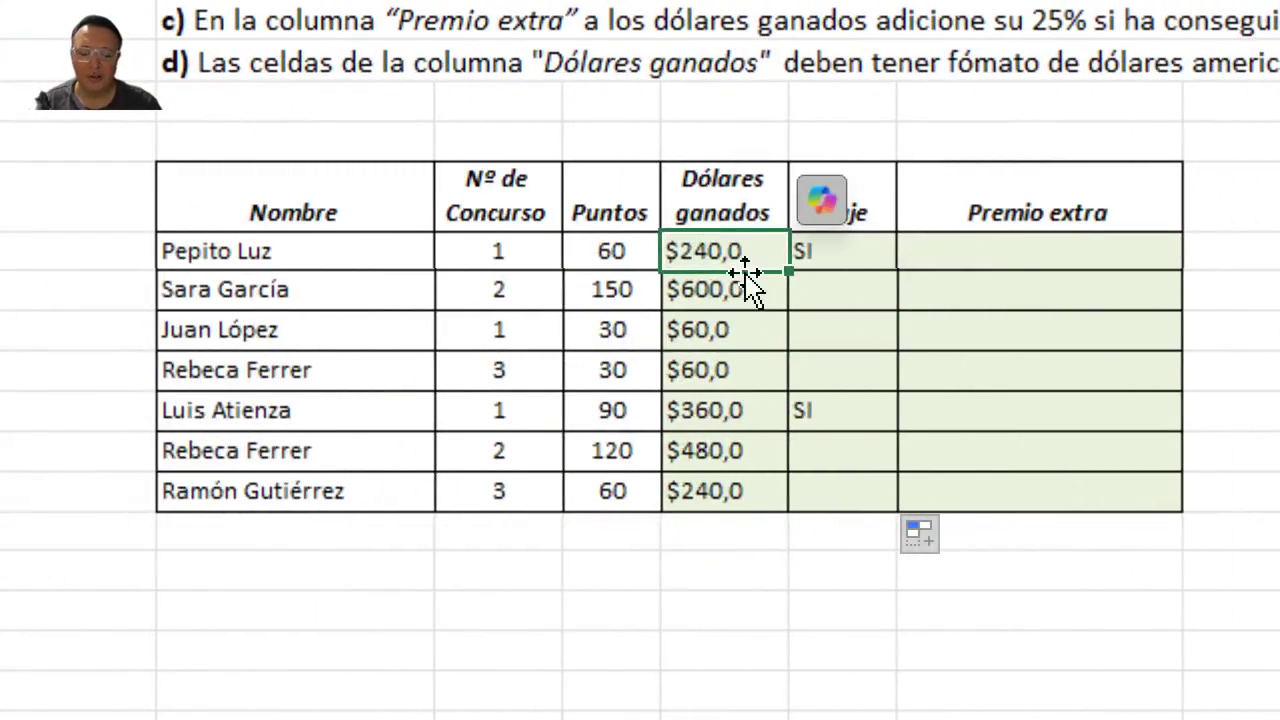
left_click(860, 258)
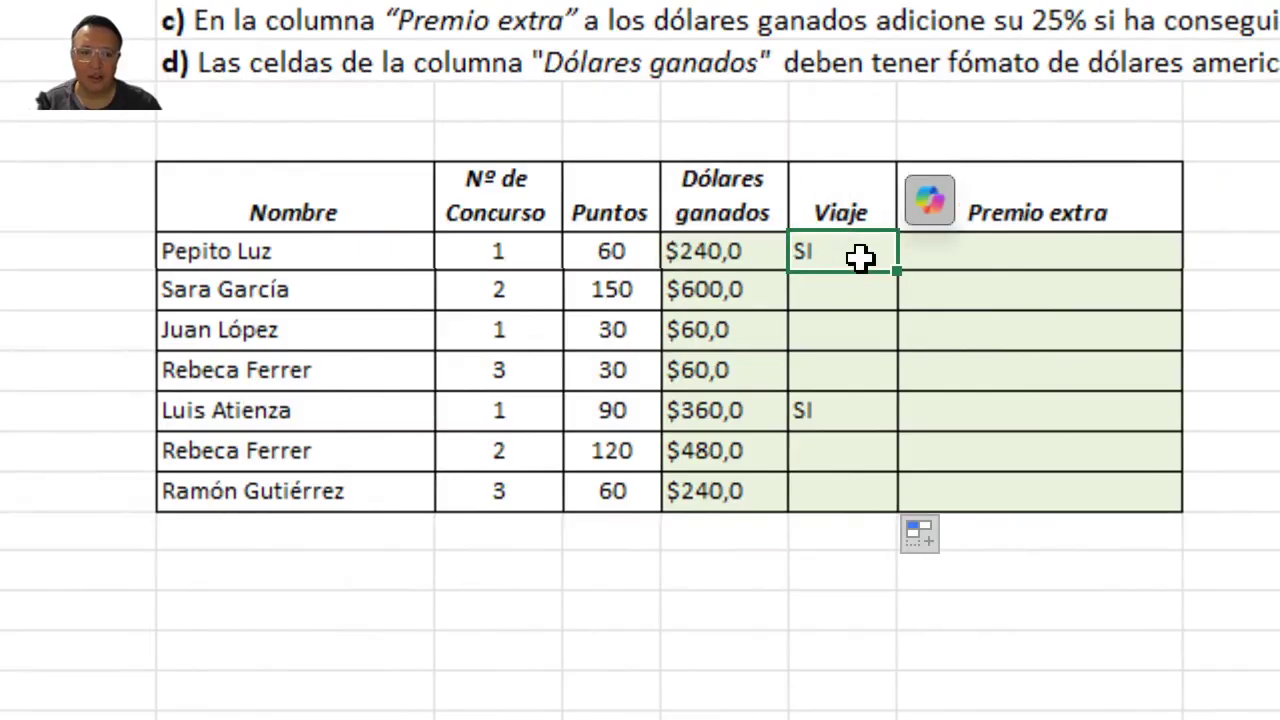
Start a SI formula in G10, the first Premio extra cell, with the condition F10="SI"
left_click(915, 253)
scroll(880, 190, "up", 1)
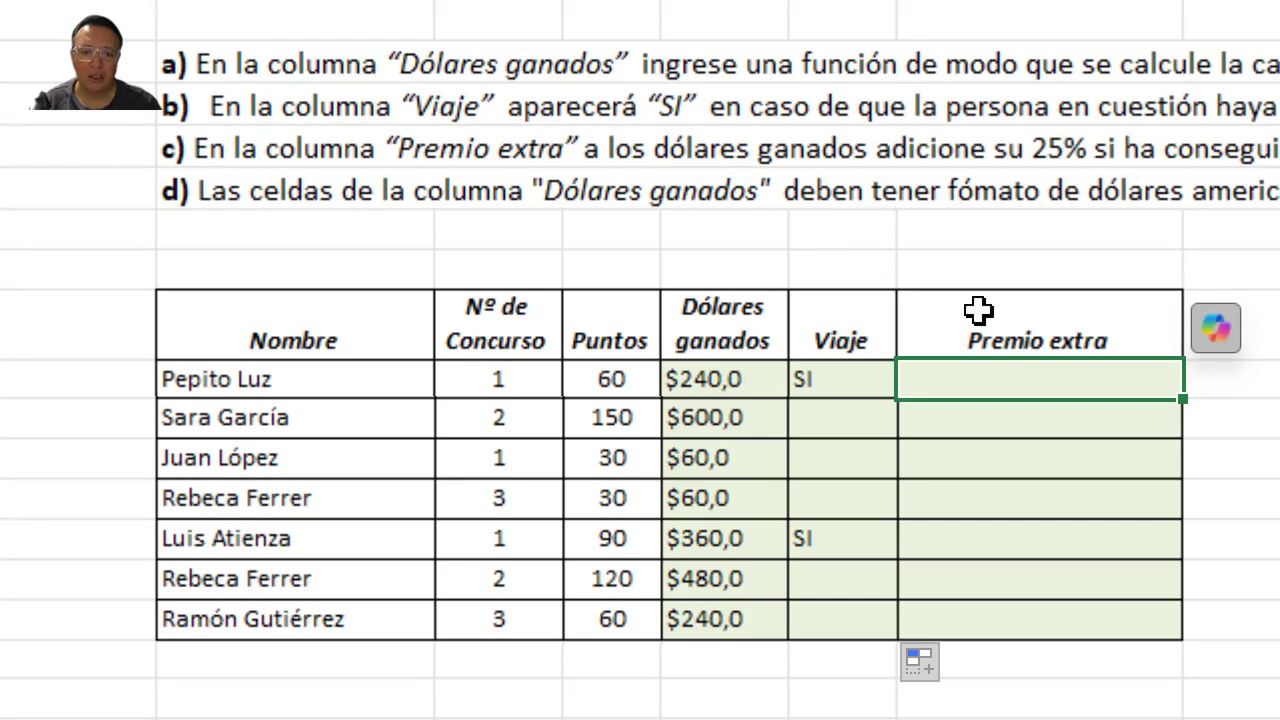
scroll(977, 309, "right", 3)
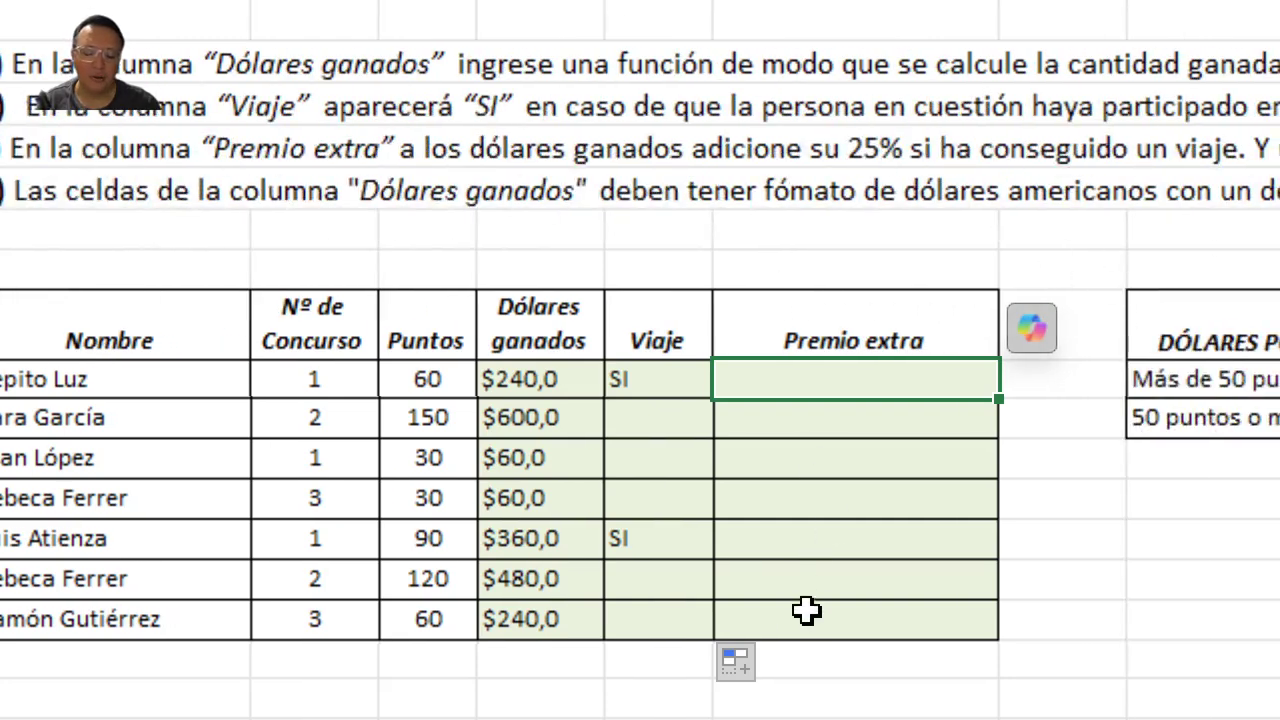
scroll(517, 580, "left", 4)
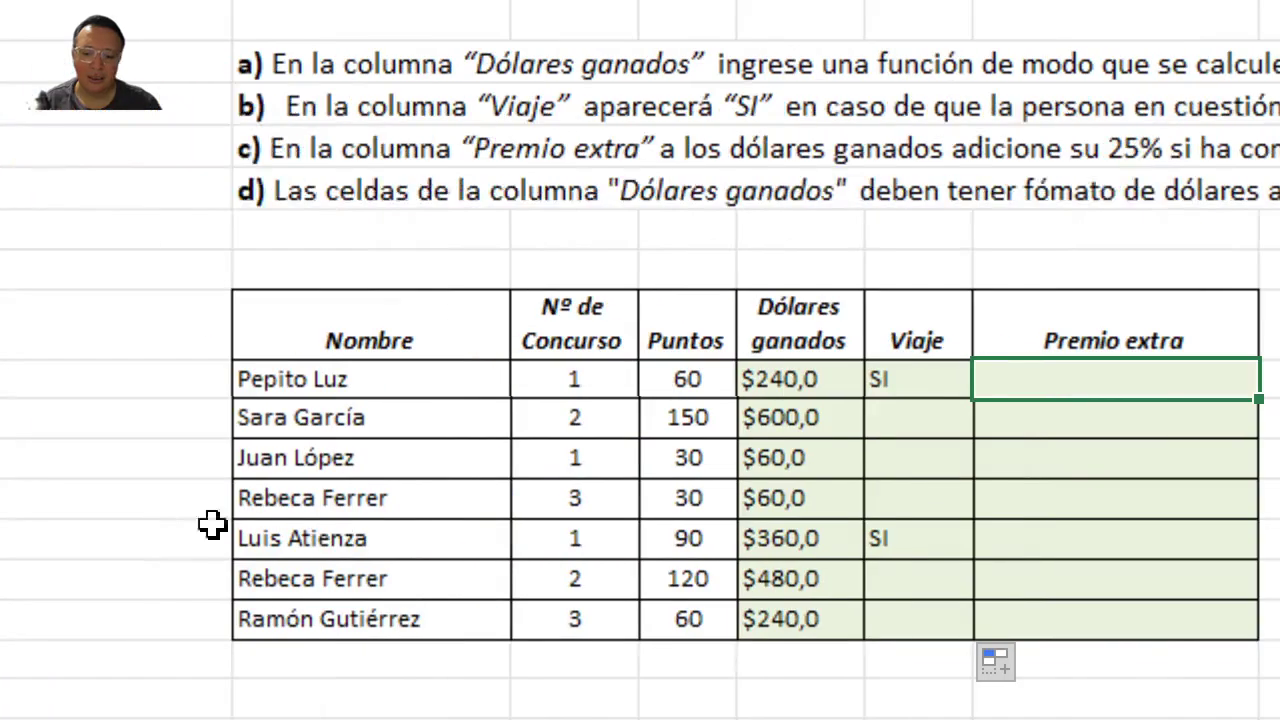
scroll(1114, 521, "right", 6)
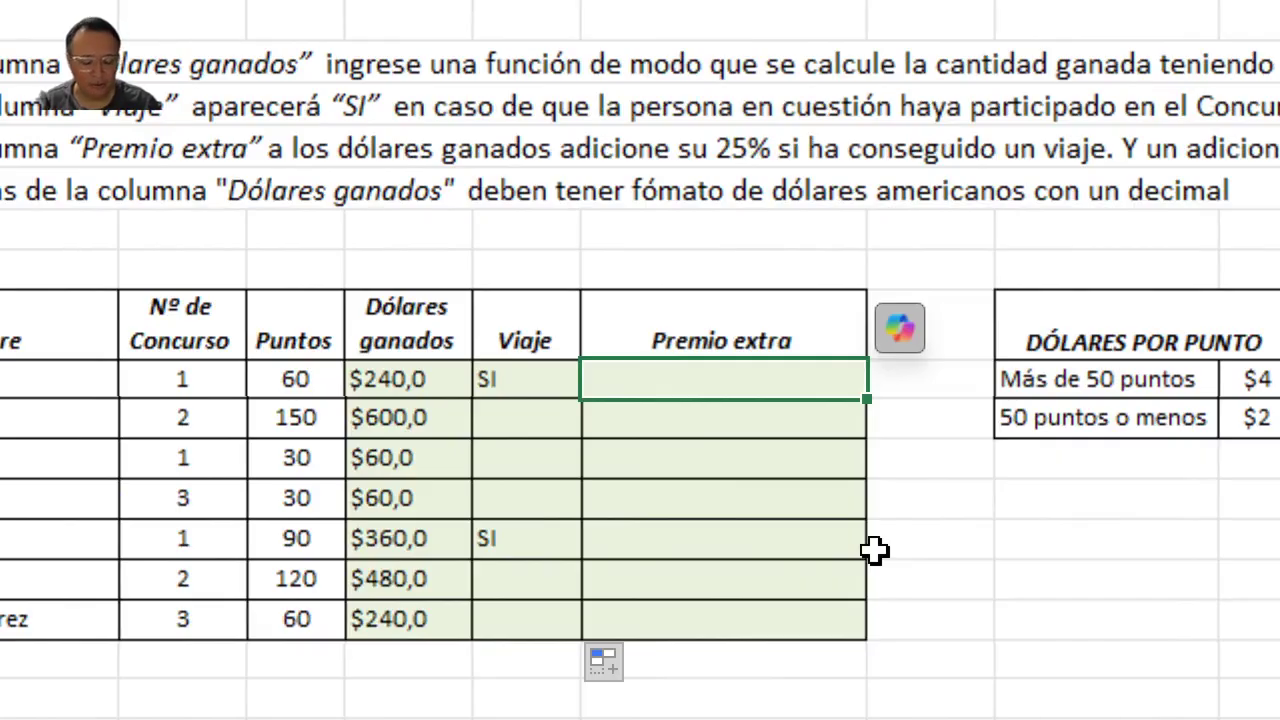
type("=si")
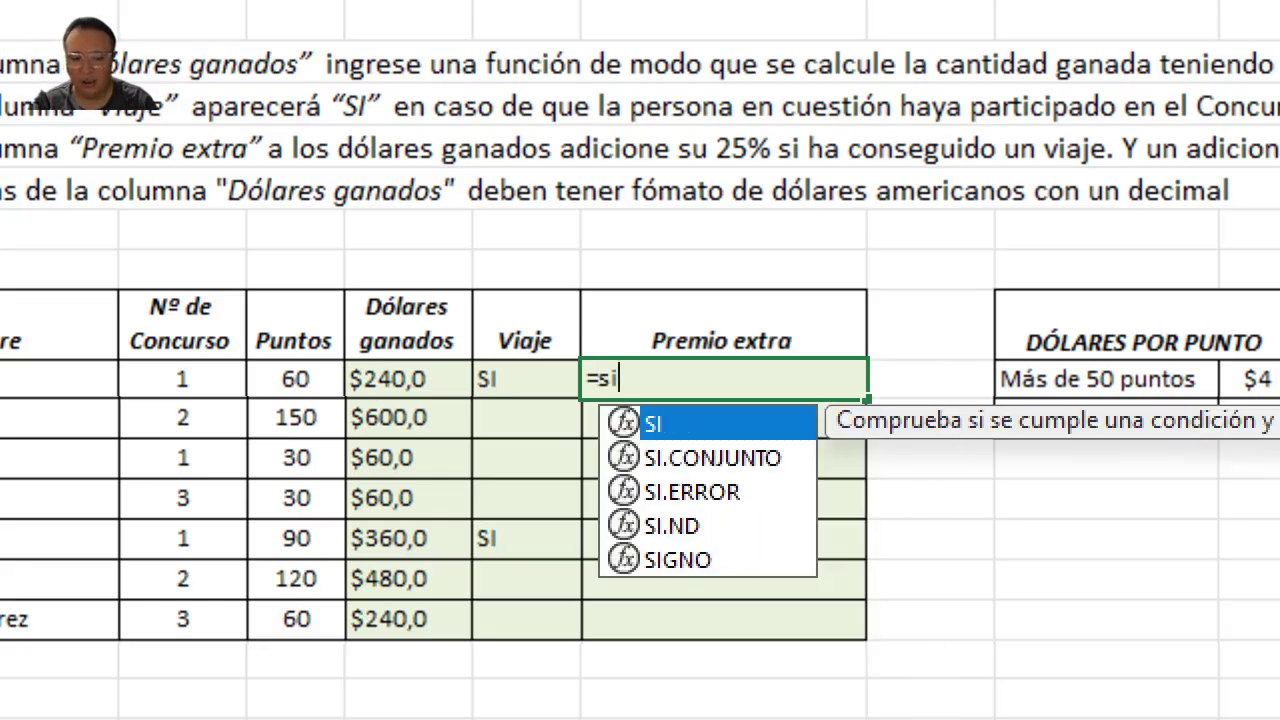
type("(")
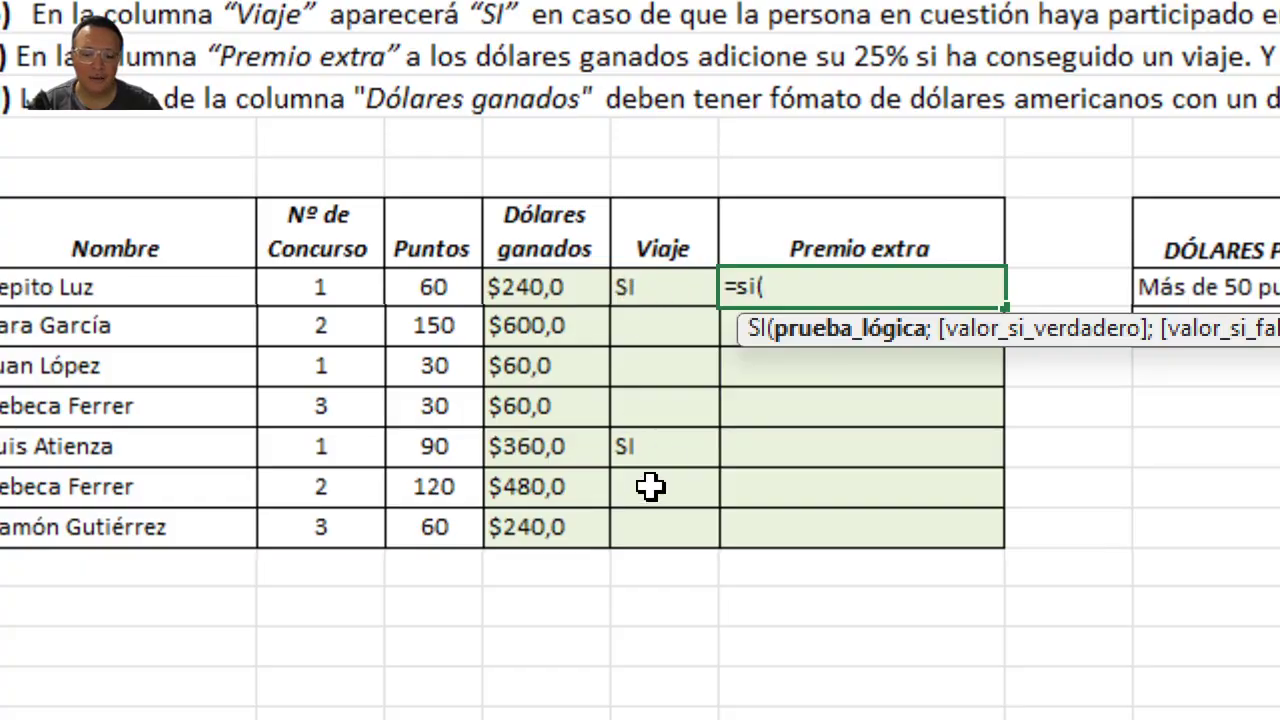
left_click(686, 295)
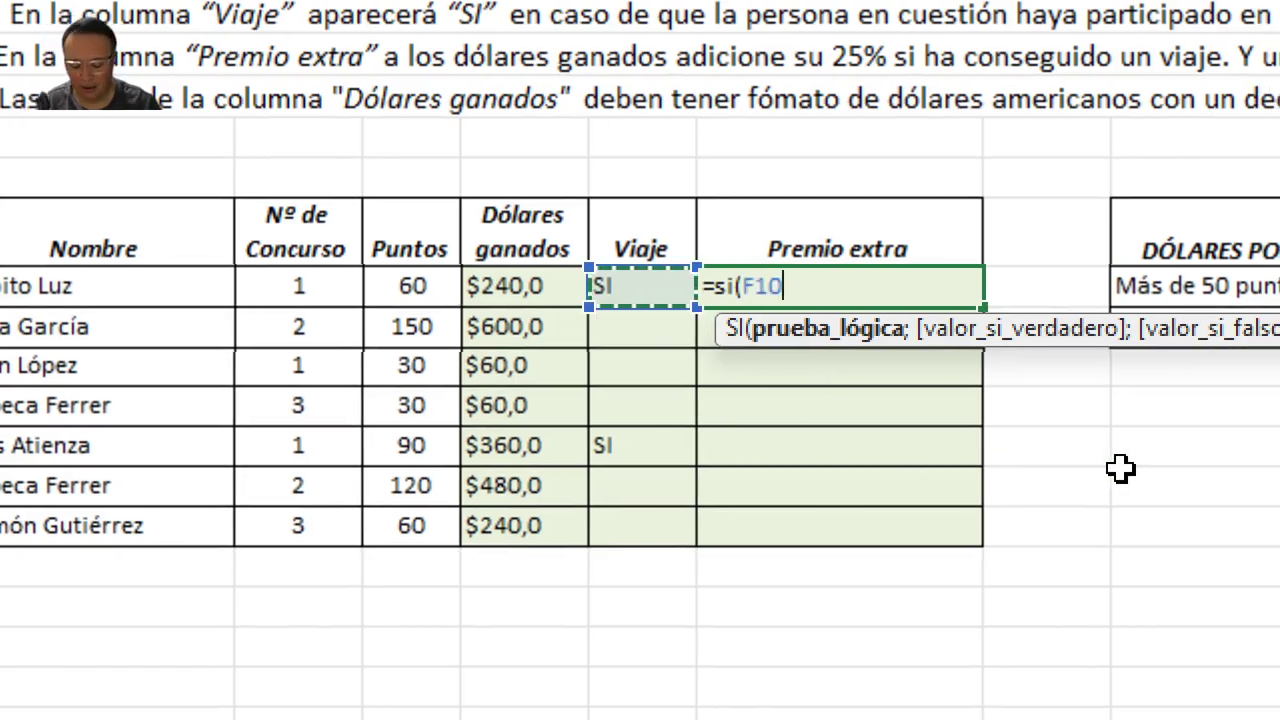
type("=")
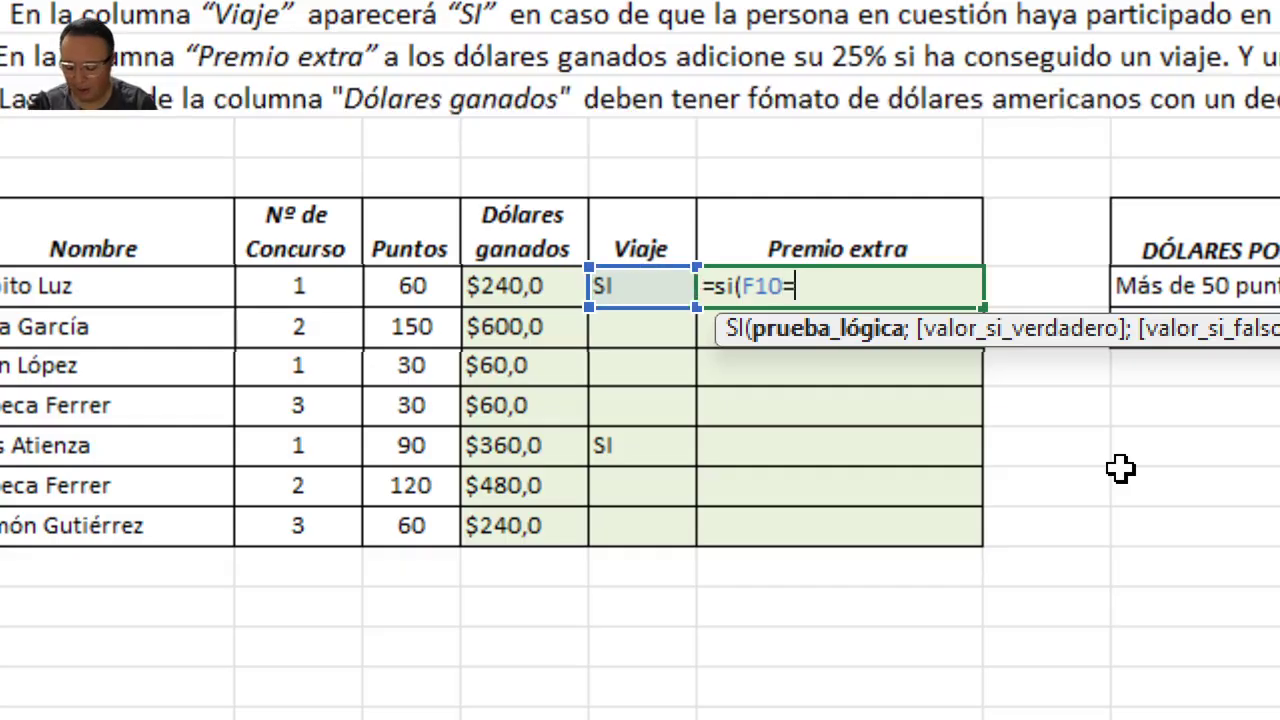
type("\"SI")
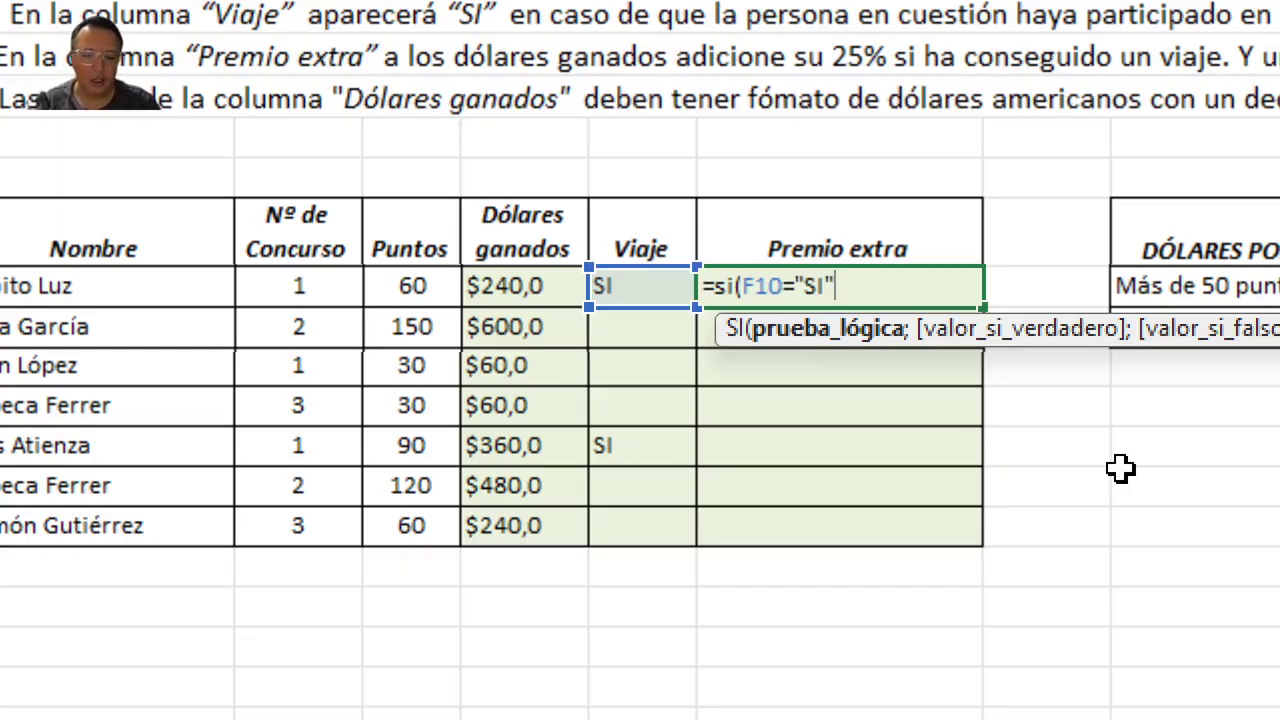
type("\";")
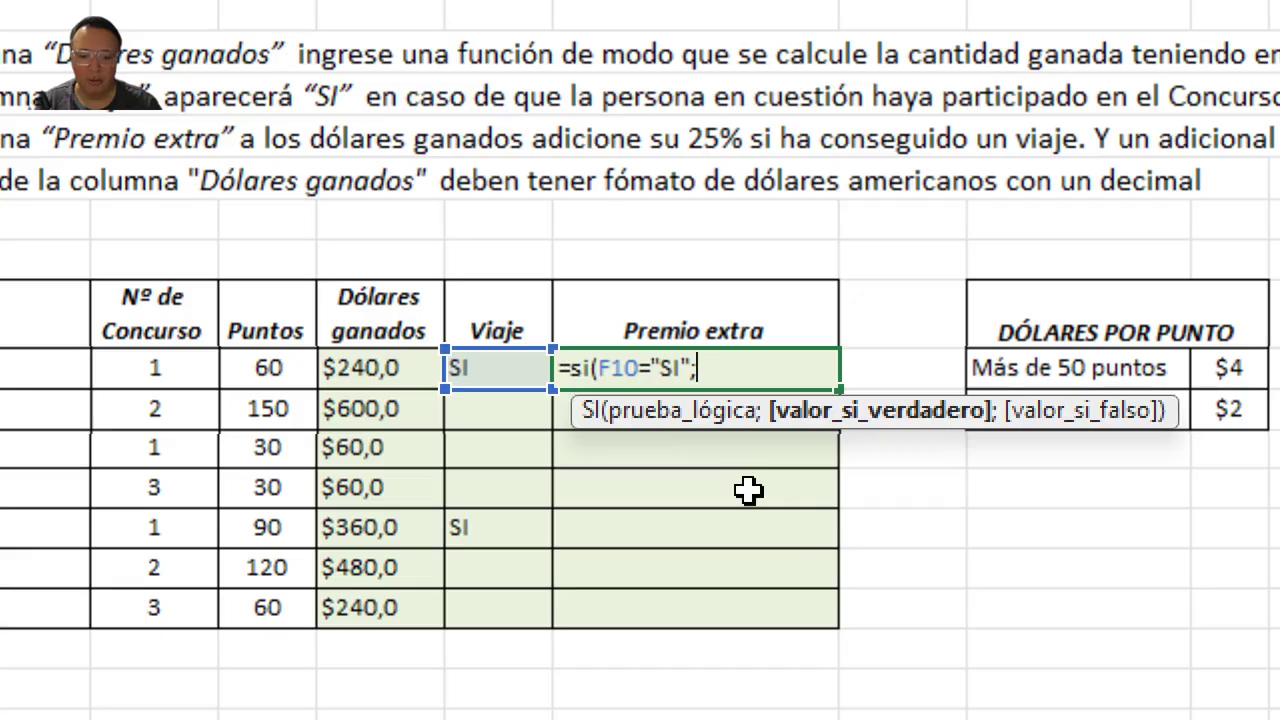
Enter E10*1,25 as the value-if-true argument of the SI formula in G10
left_click(397, 370)
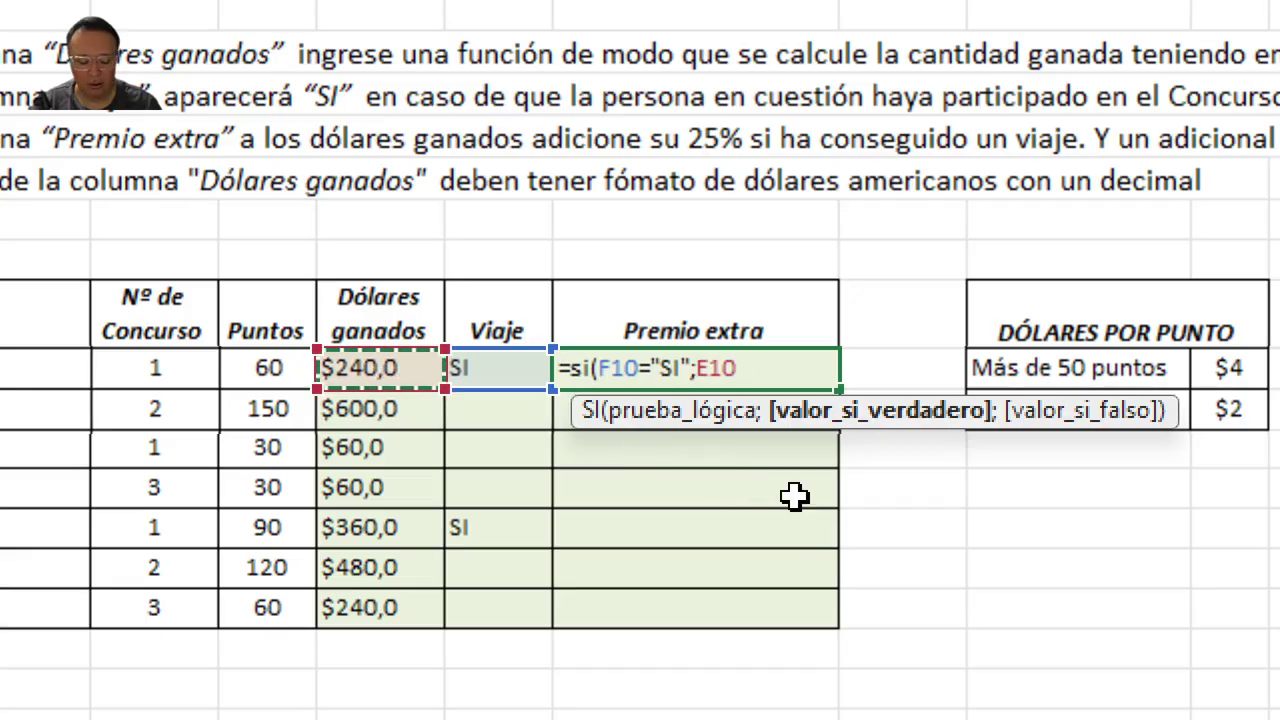
type("*")
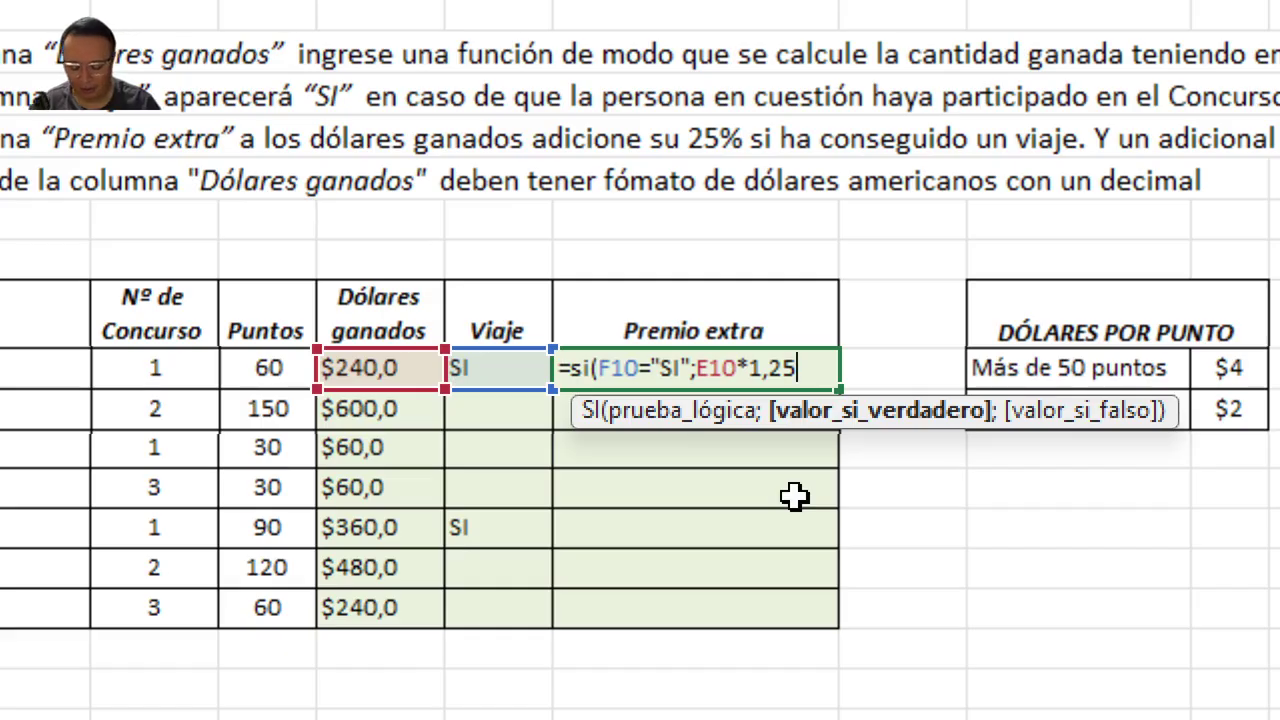
type(";")
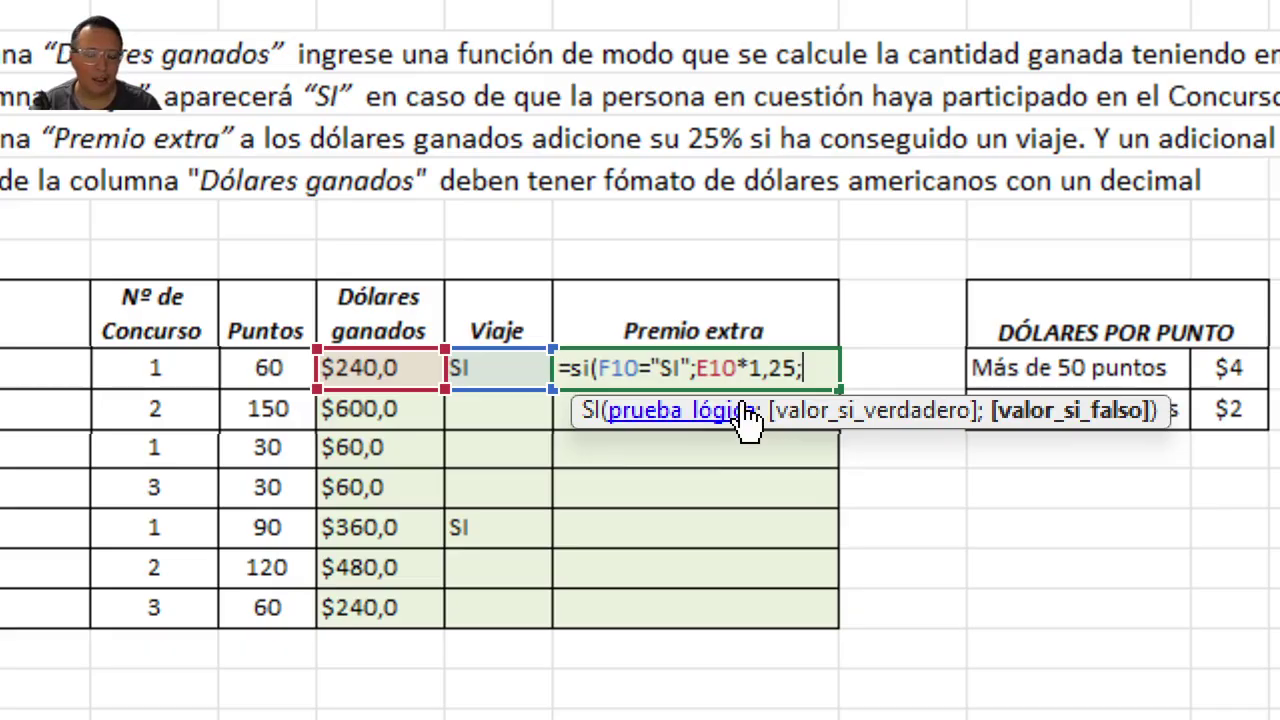
Complete the SI formula in G10 with E10*1,05 as the value-if-false argument
left_click(390, 374)
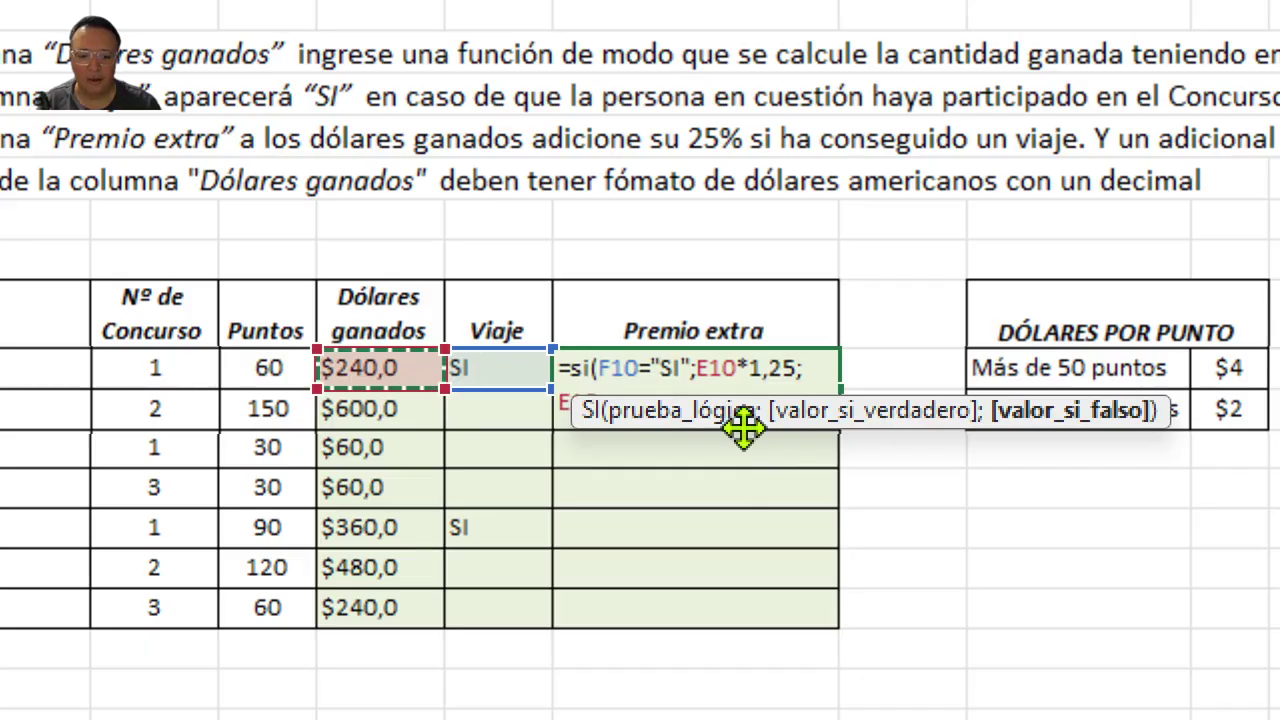
left_click_drag(740, 430, 748, 520)
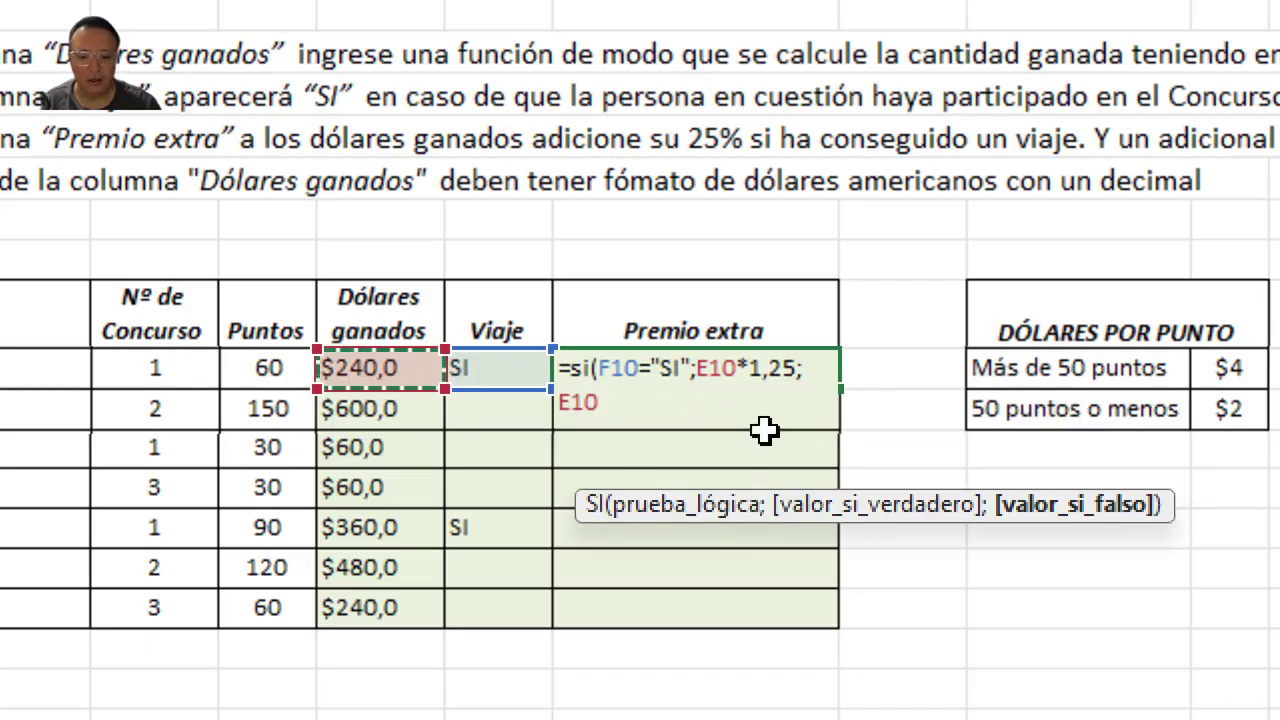
type("*")
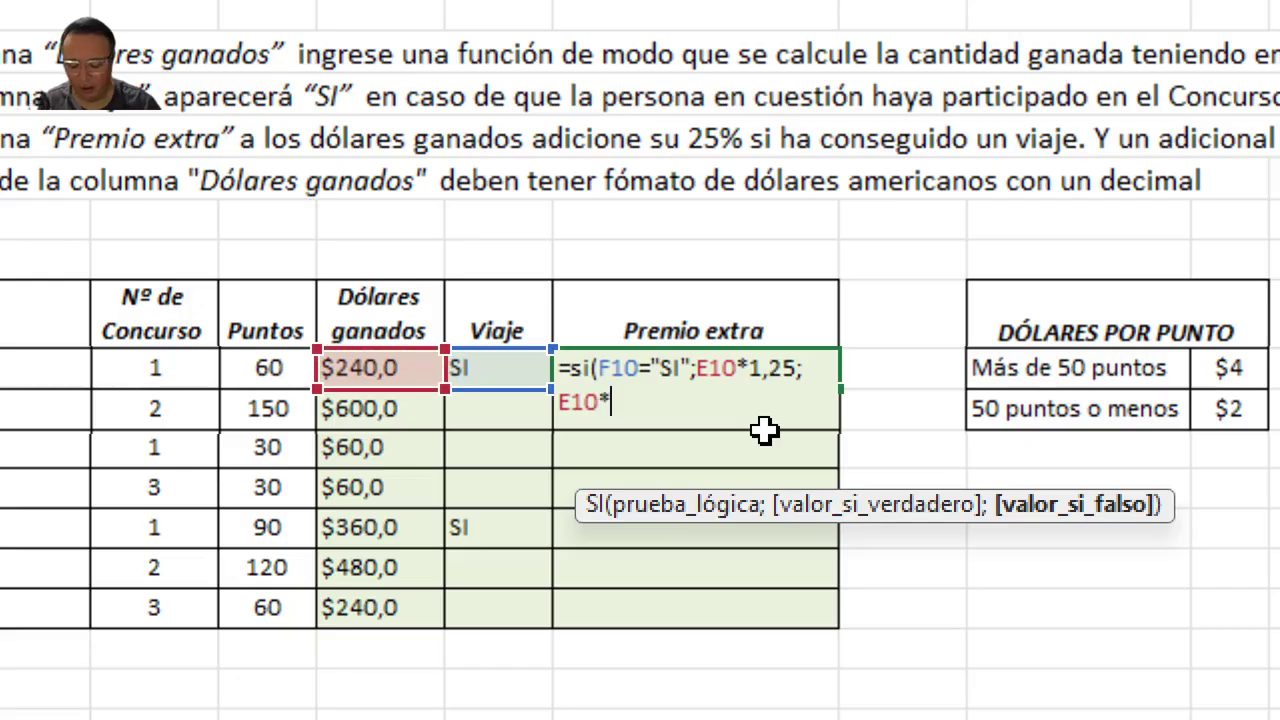
type("1,")
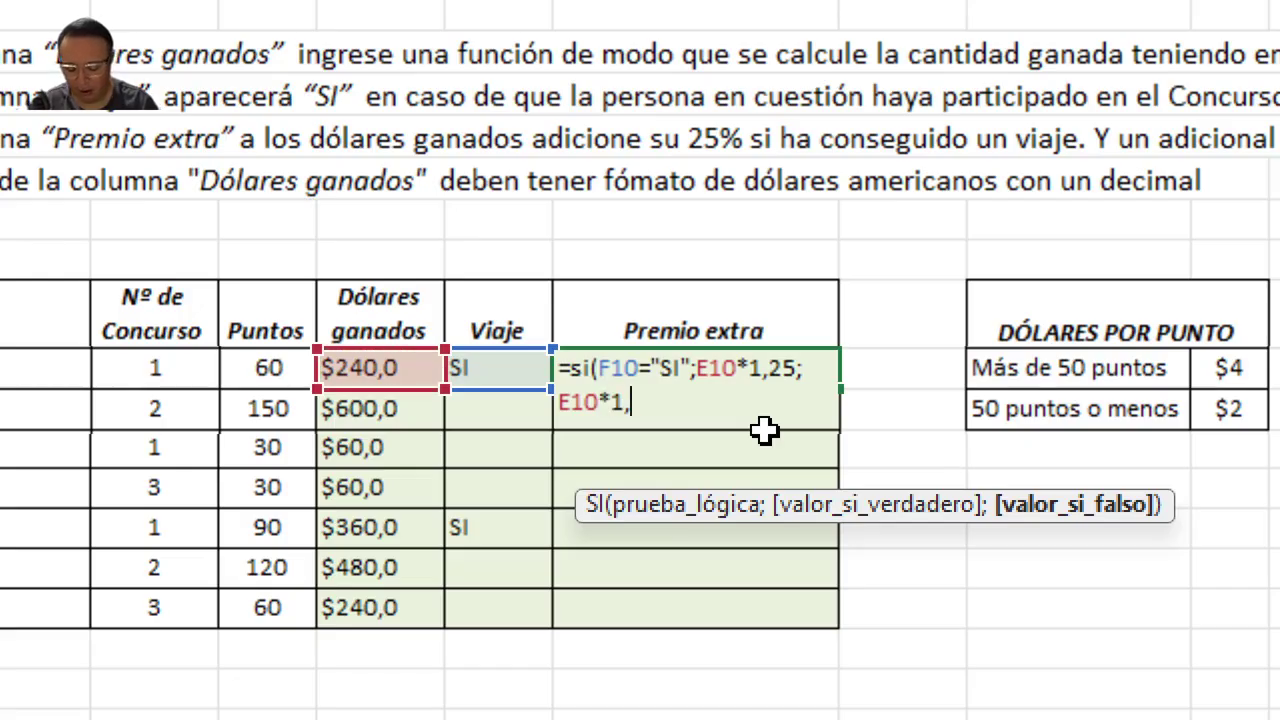
type("05")
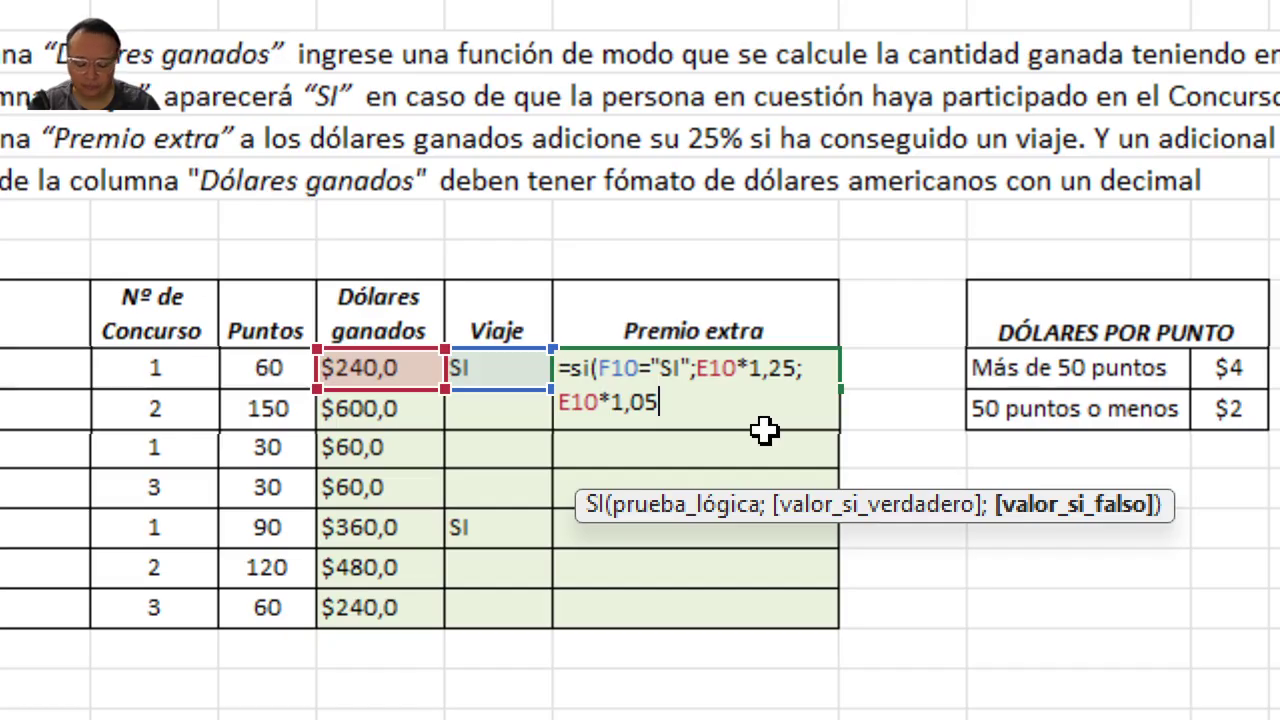
type(")")
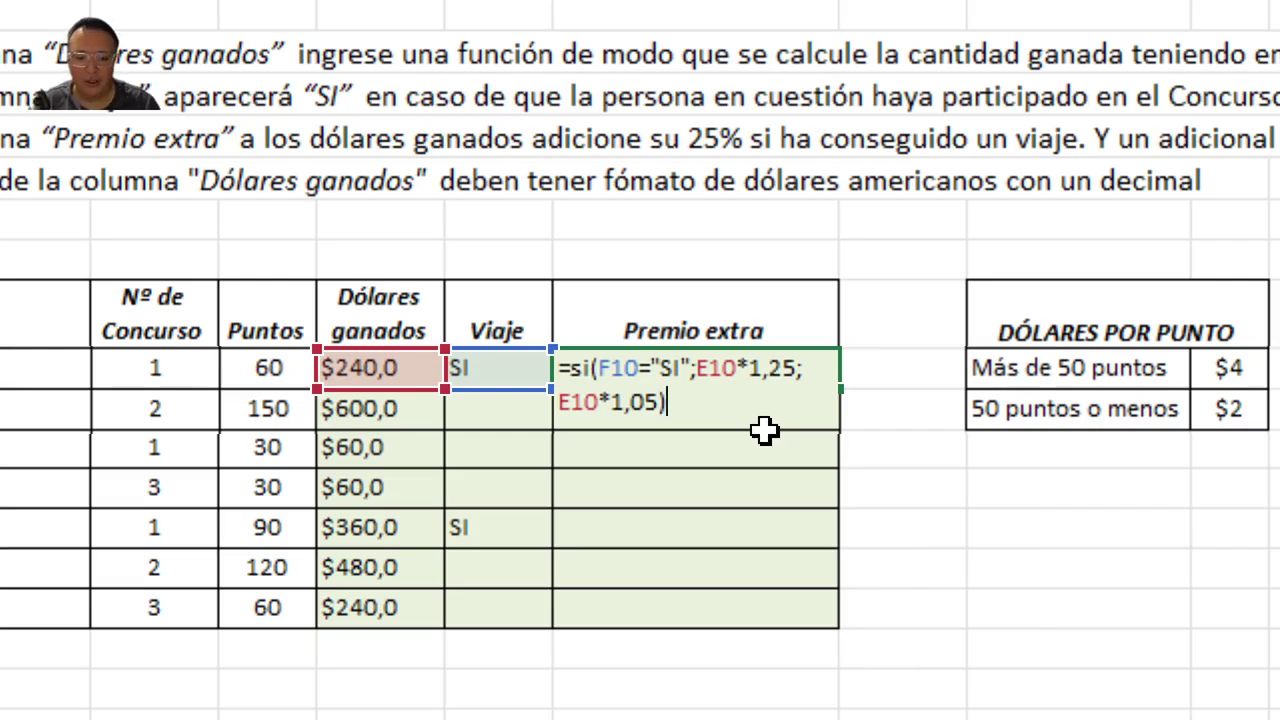
key("Return")
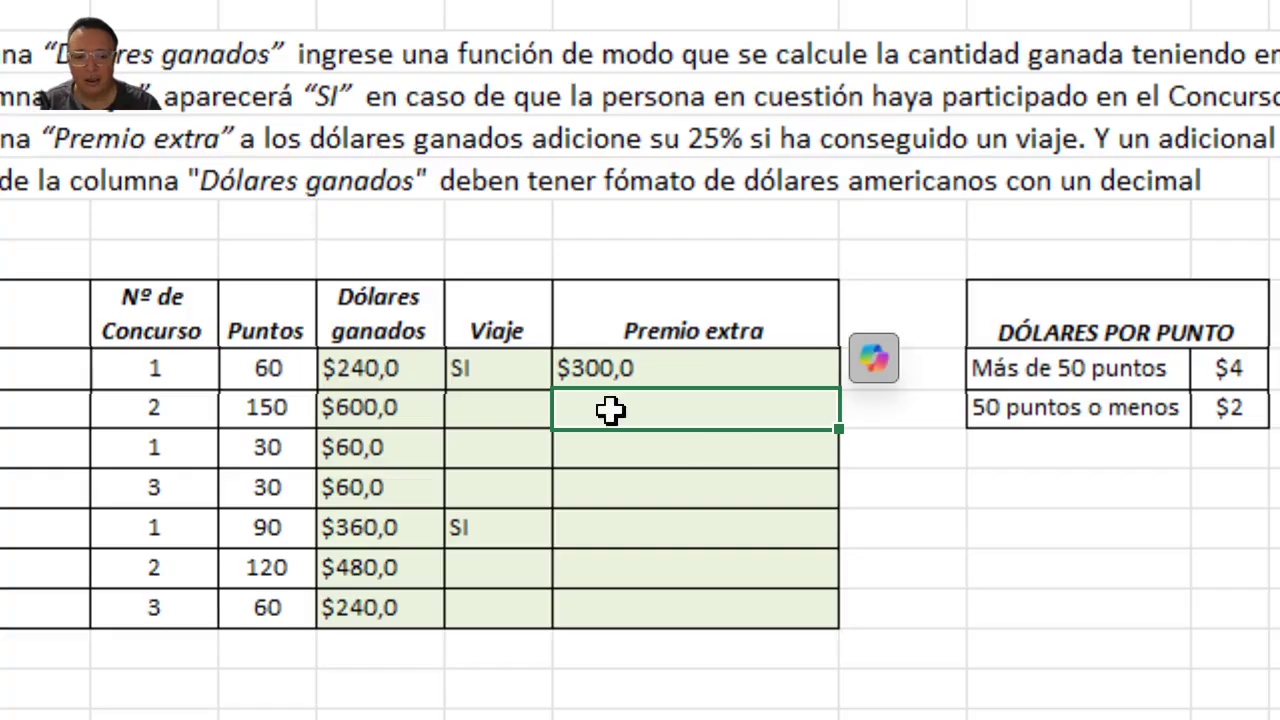
Copy the Premio extra formula from G10 down through the last row of the table
left_click(690, 366)
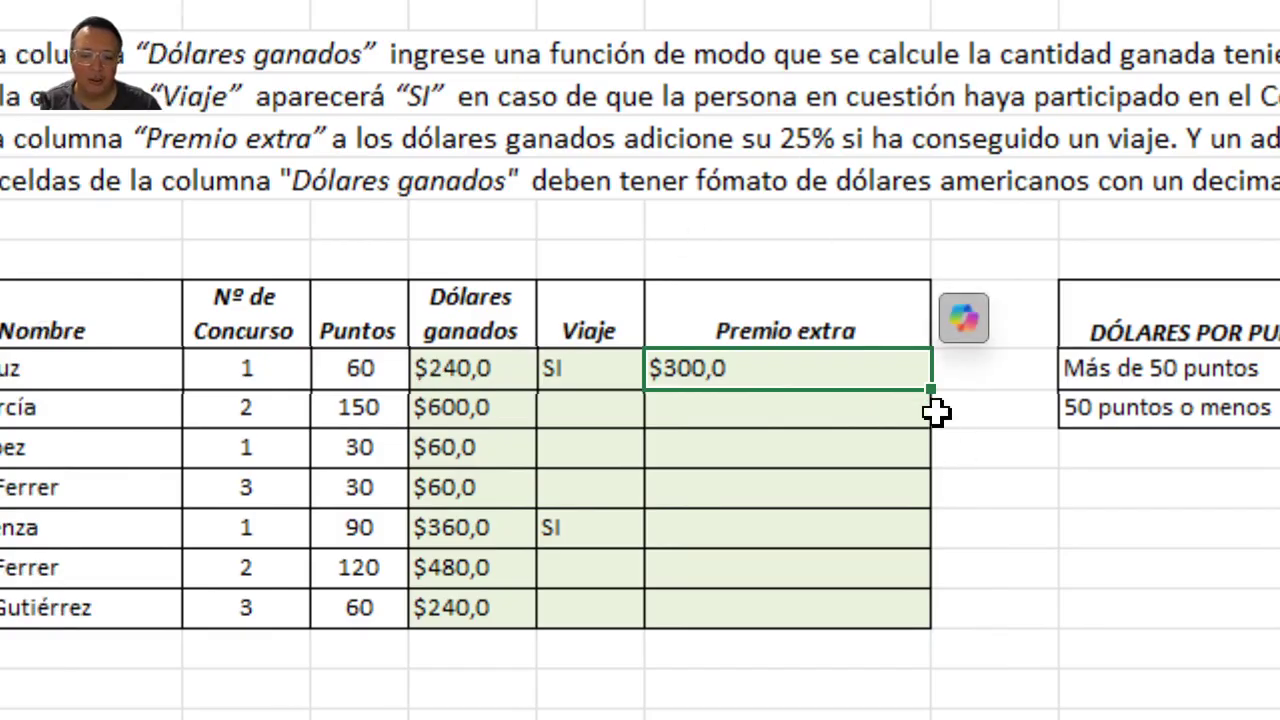
left_click_drag(933, 390, 925, 615)
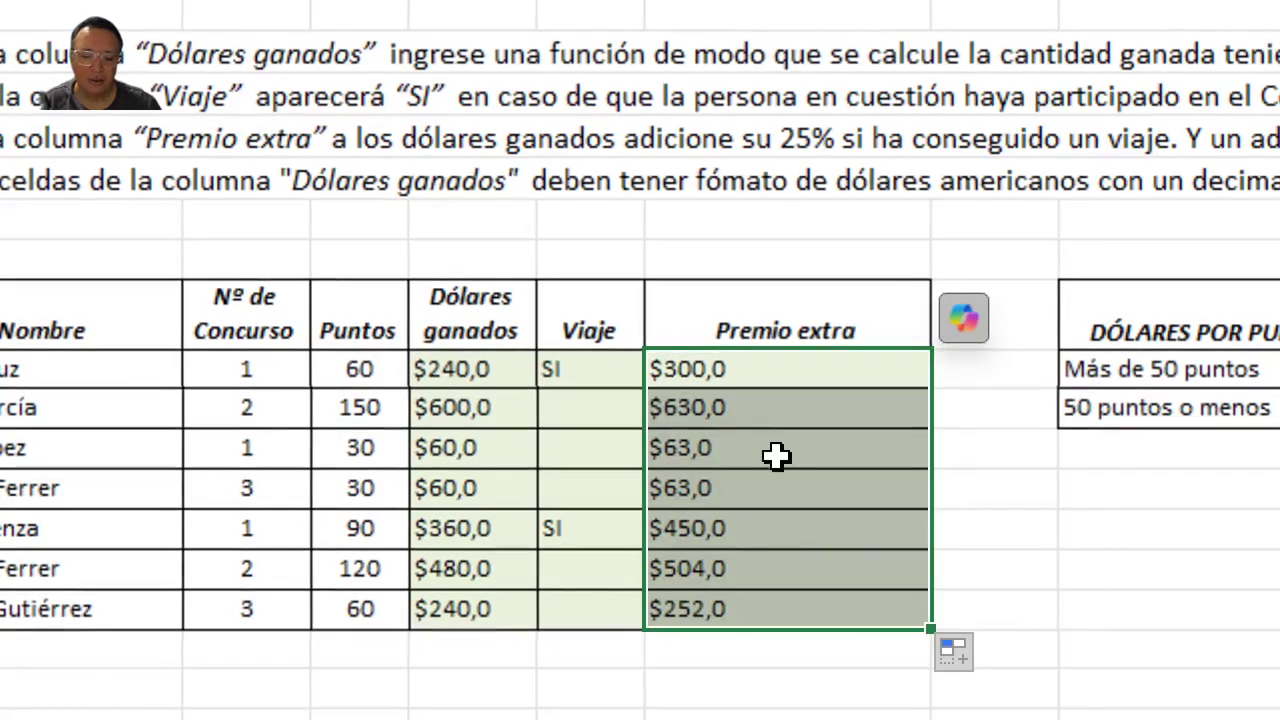
left_click(757, 414)
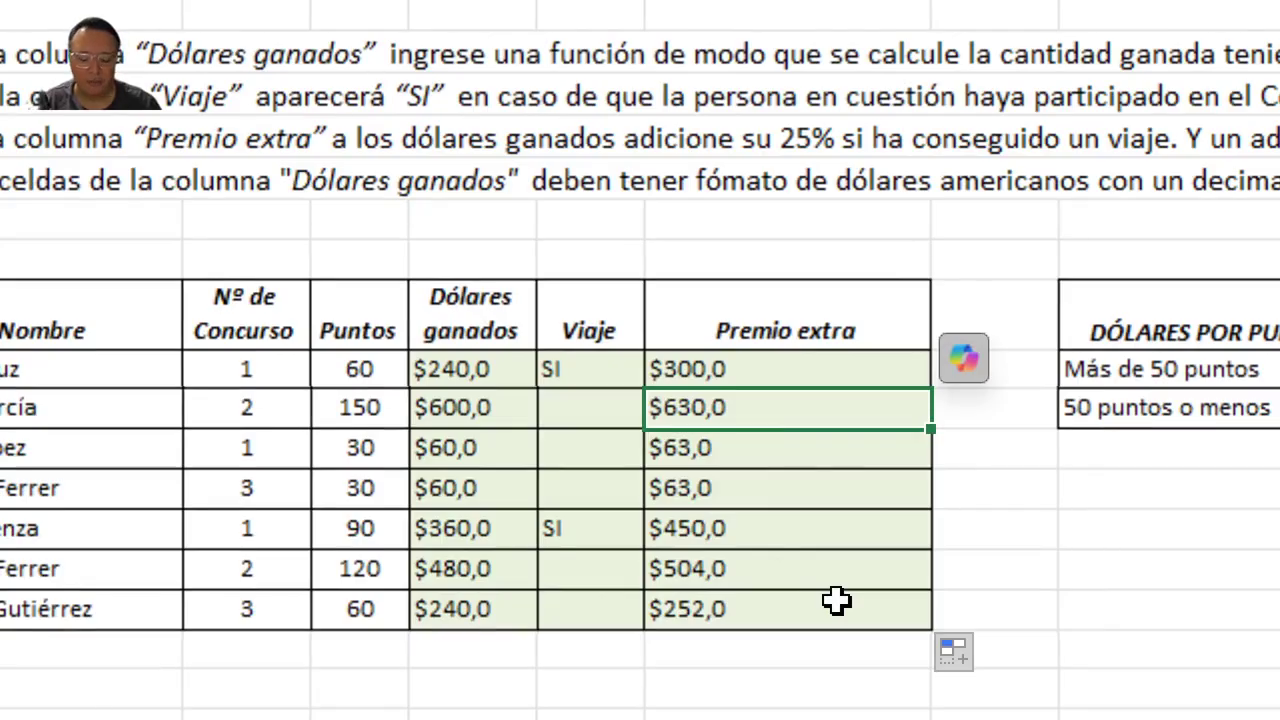
Review the SI formula in G10 and its cell references without changing it
left_click(860, 368)
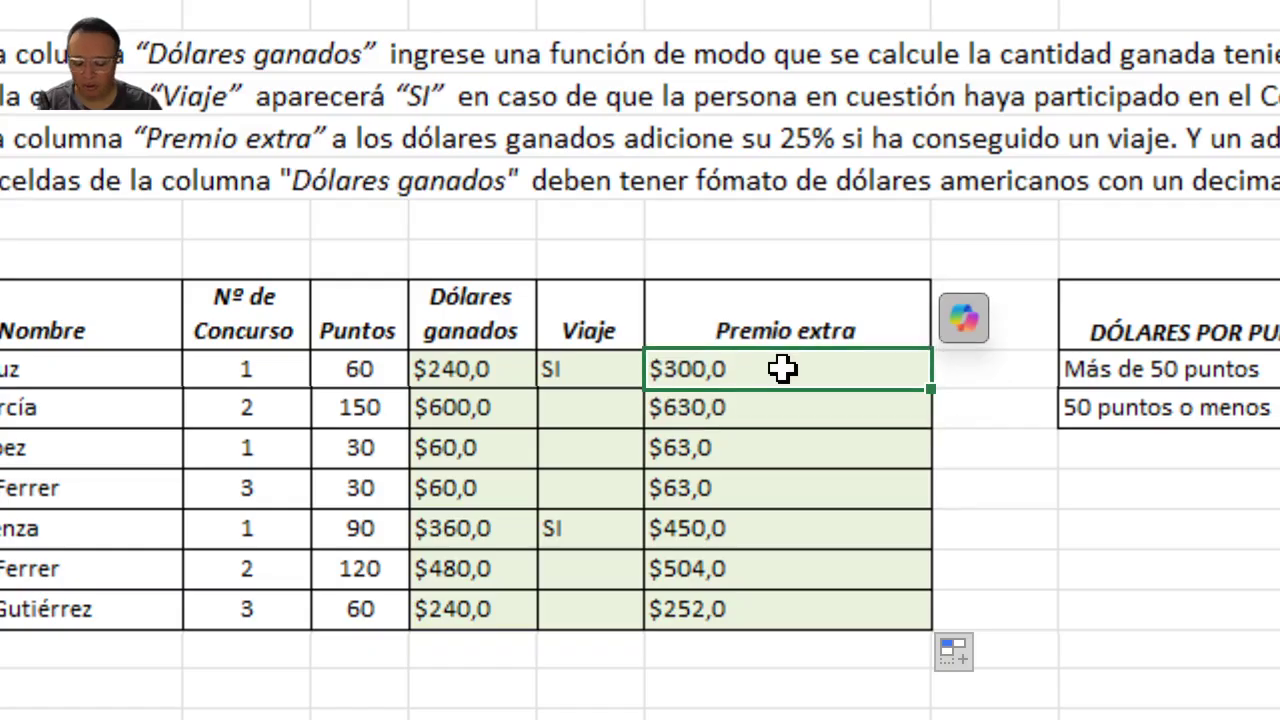
key("F2")
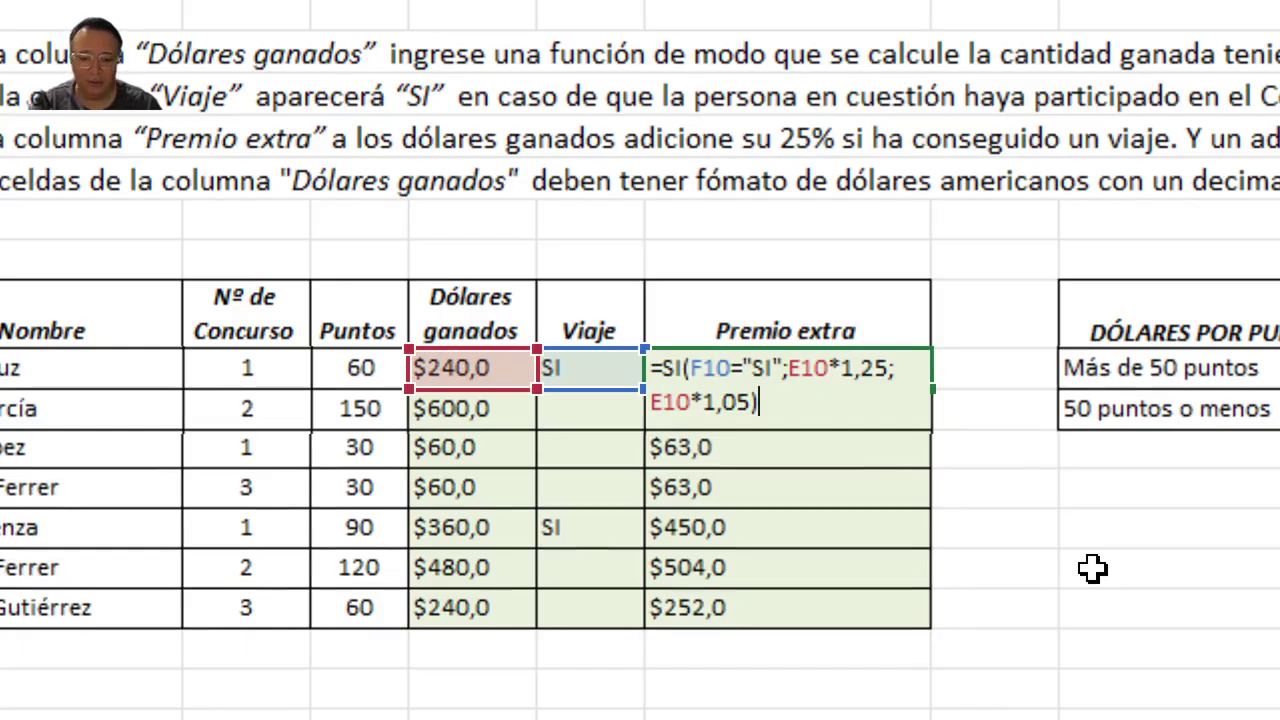
key("Return")
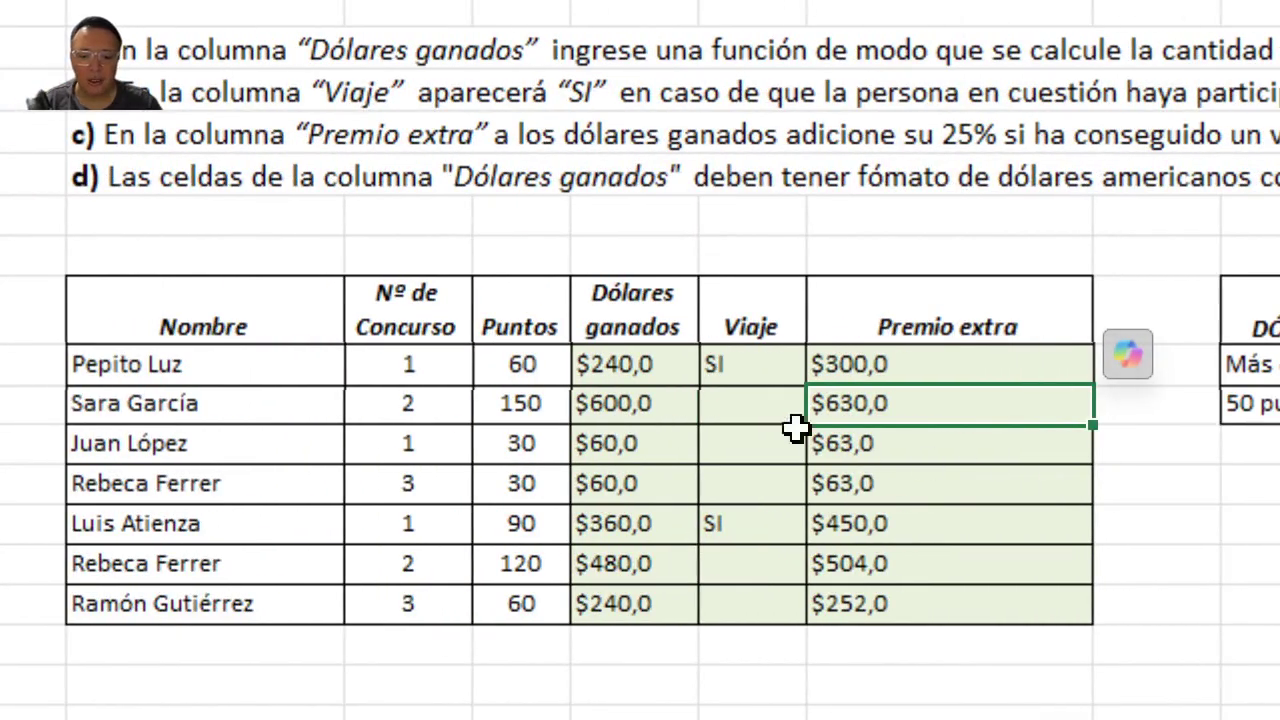
Format the Dólares ganados cells as Moneda with the $ symbol and 1 decimal place
left_click_drag(648, 372, 628, 592)
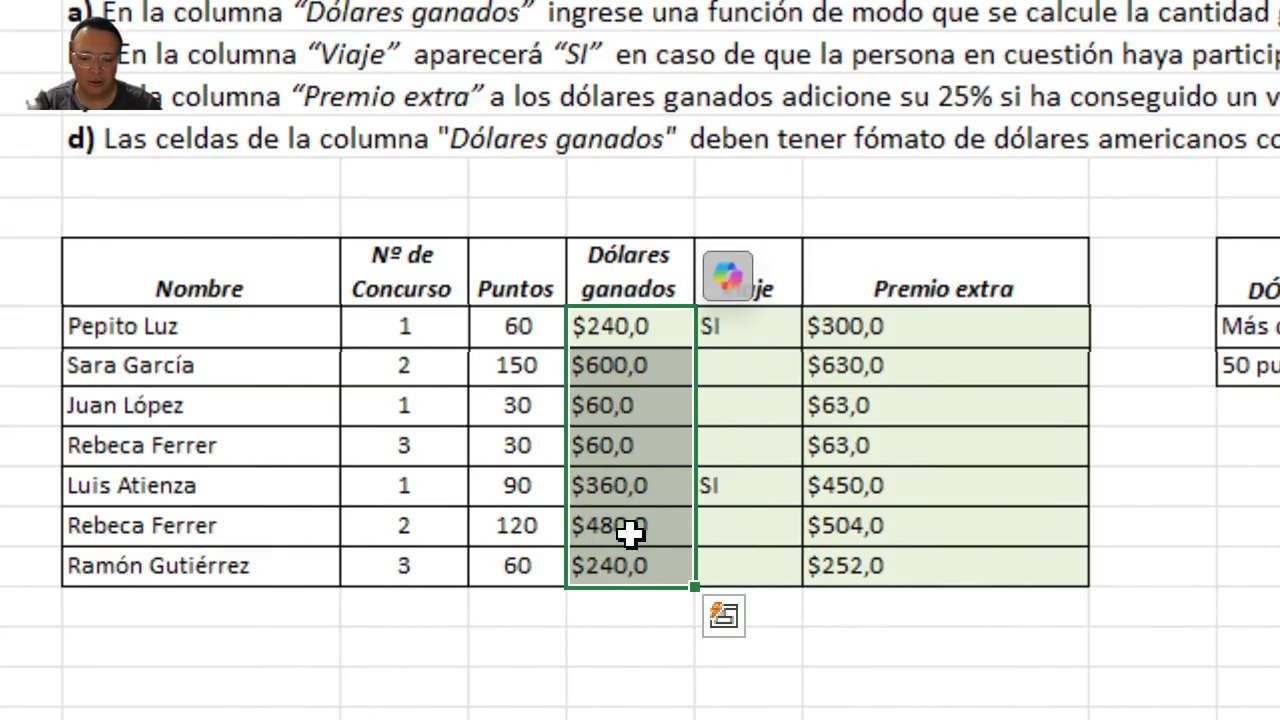
right_click(634, 410)
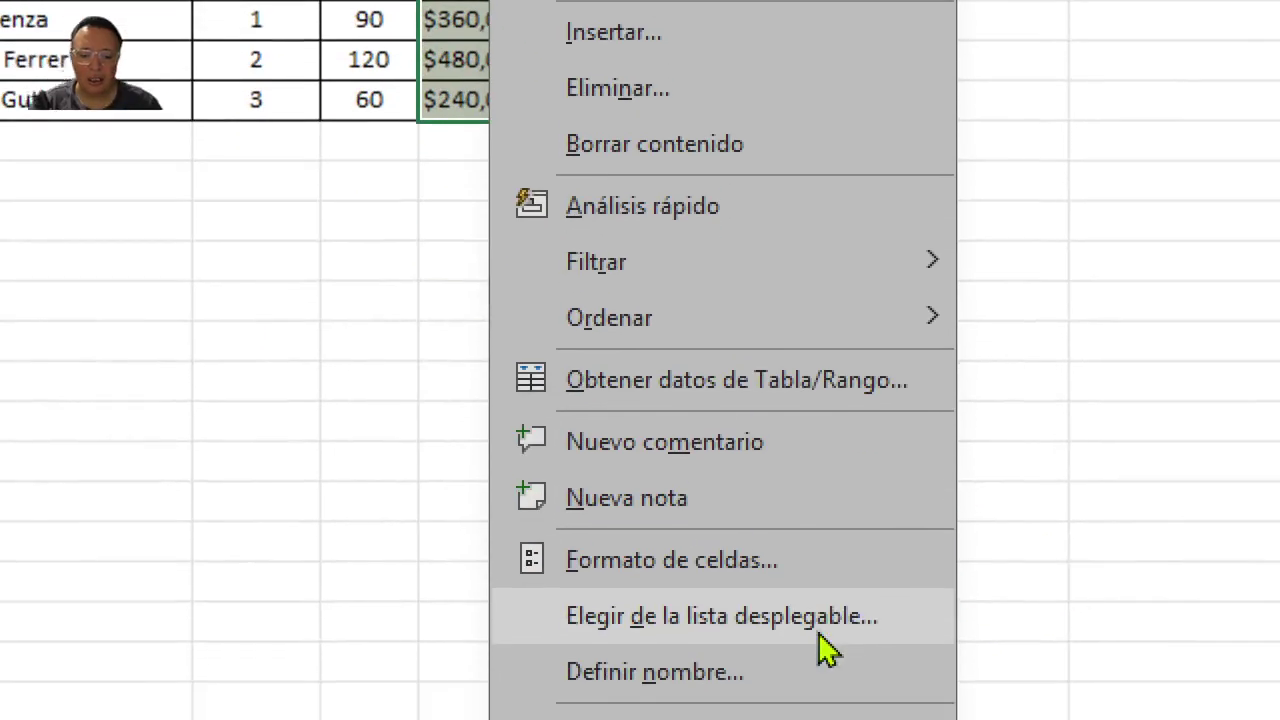
left_click(723, 560)
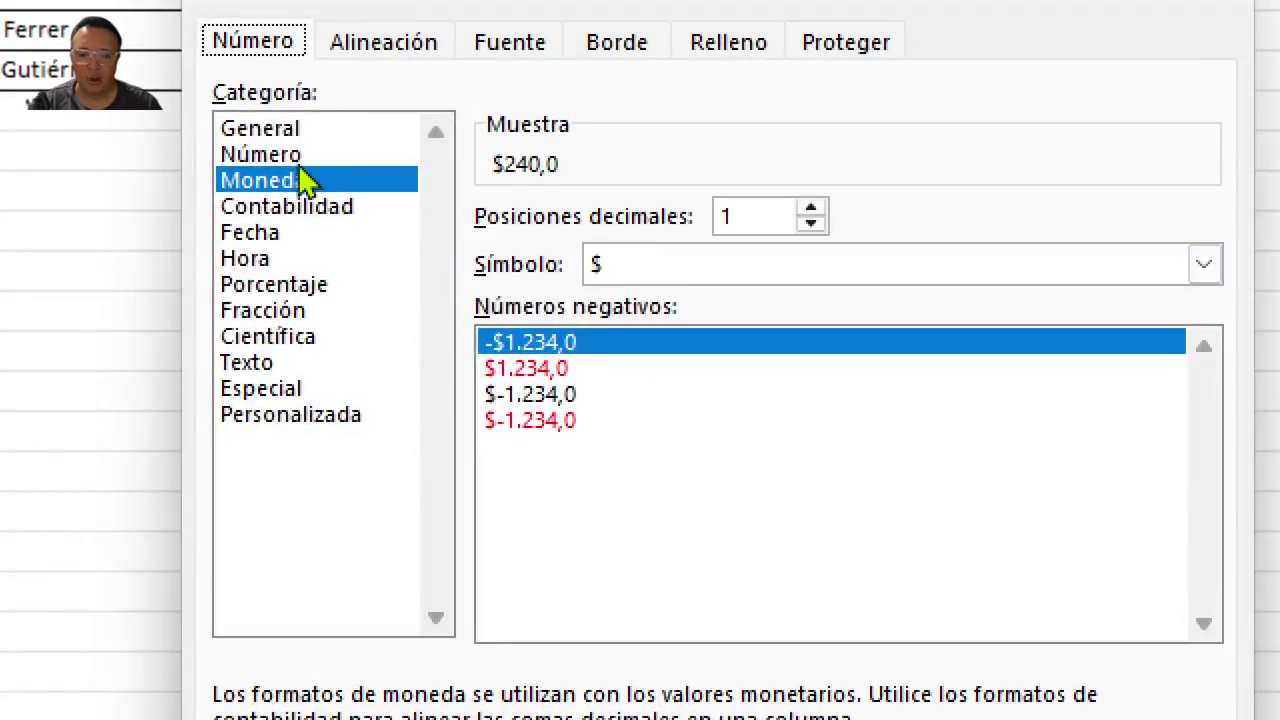
left_click(811, 209)
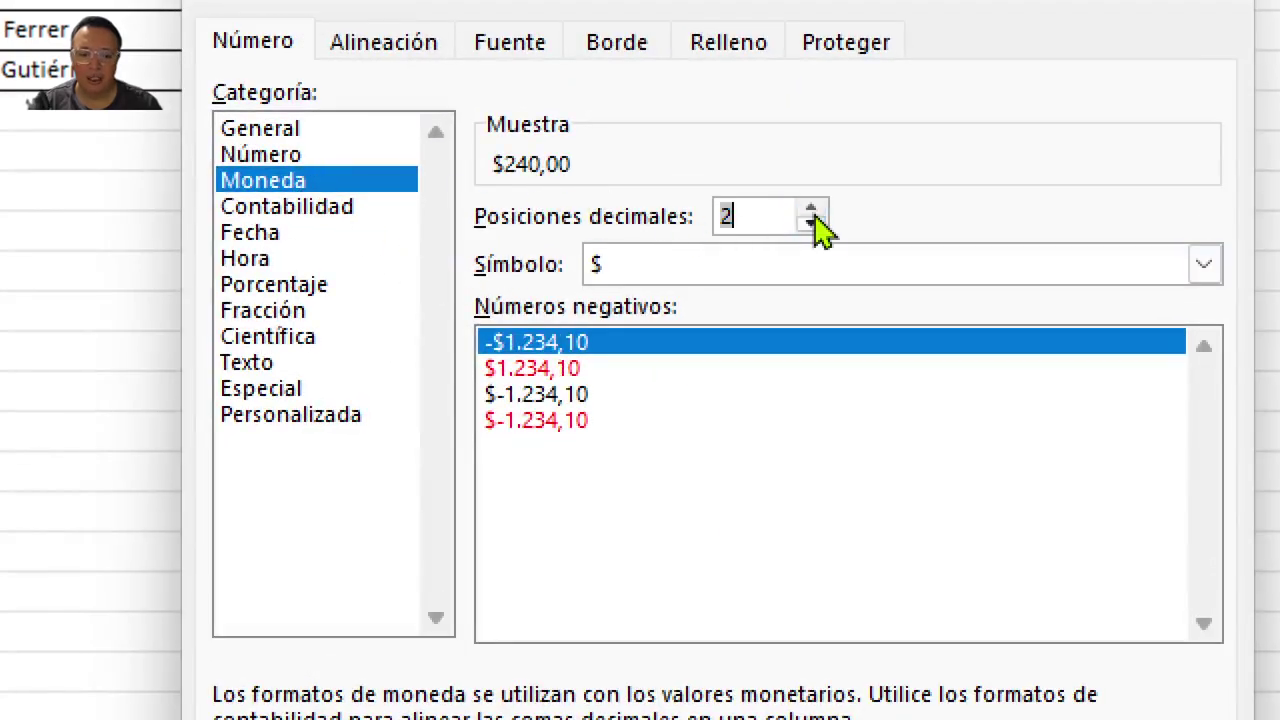
left_click(810, 225)
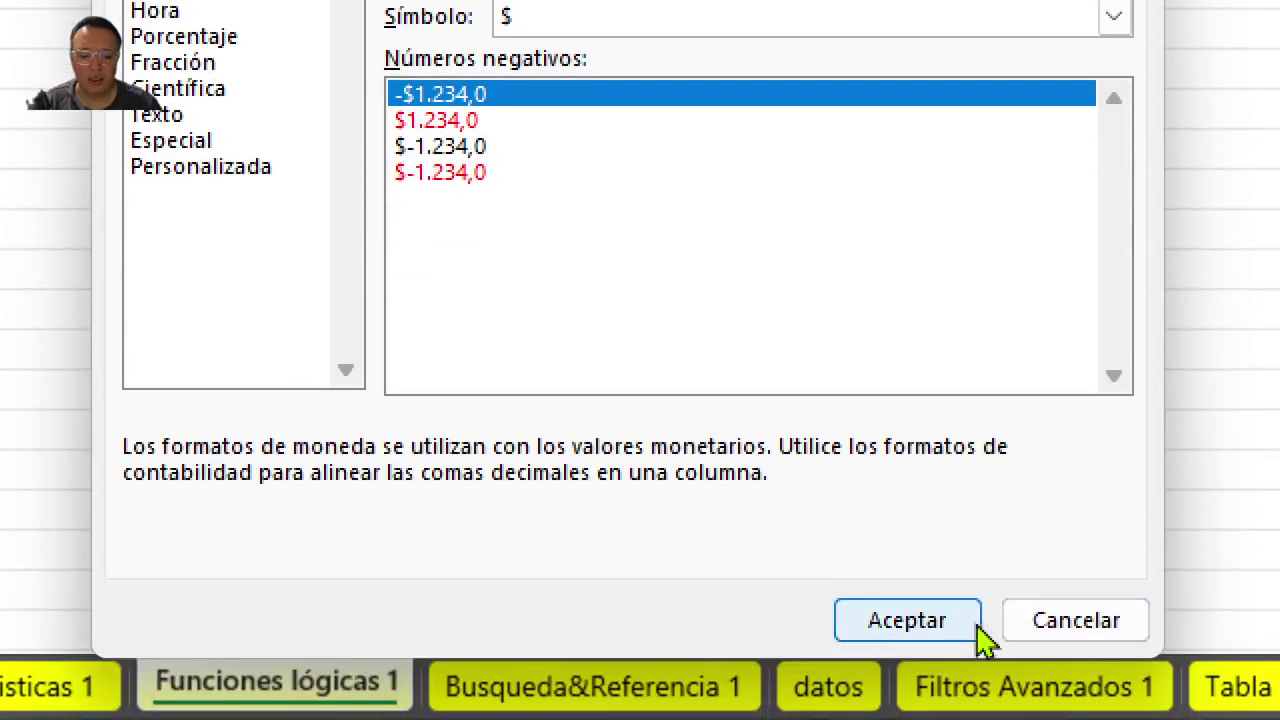
left_click(975, 625)
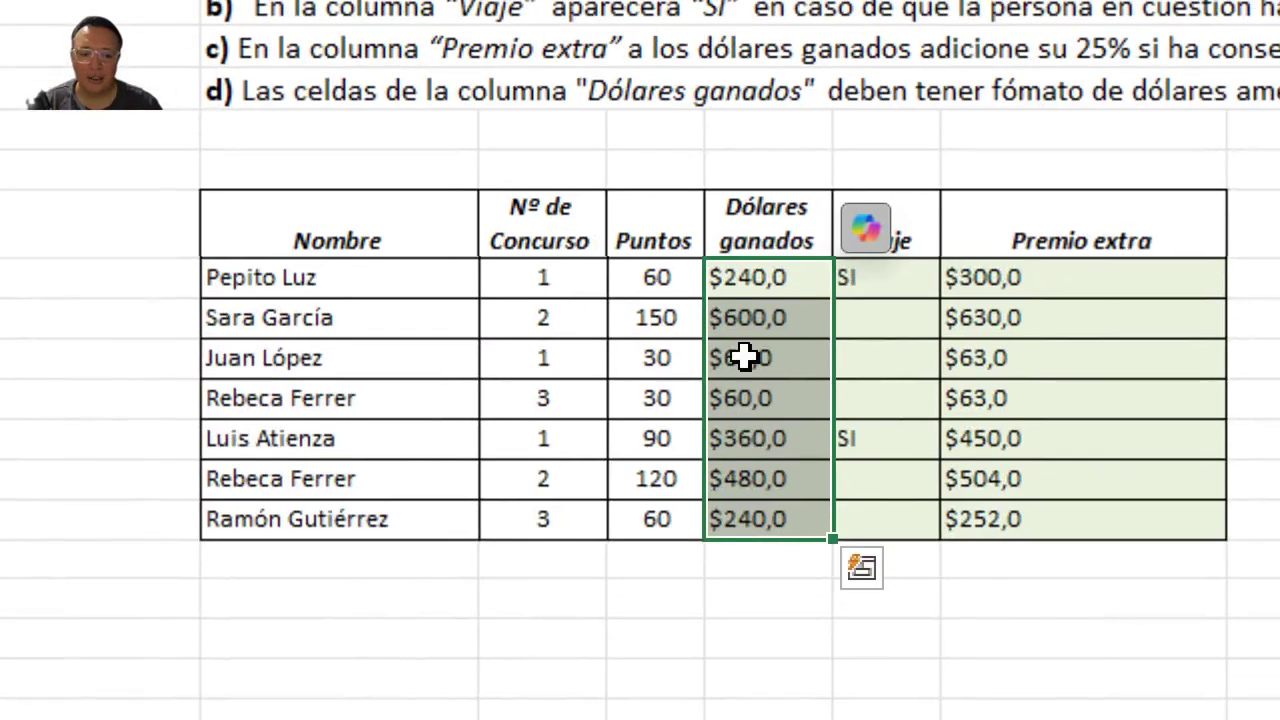
left_click(743, 357)
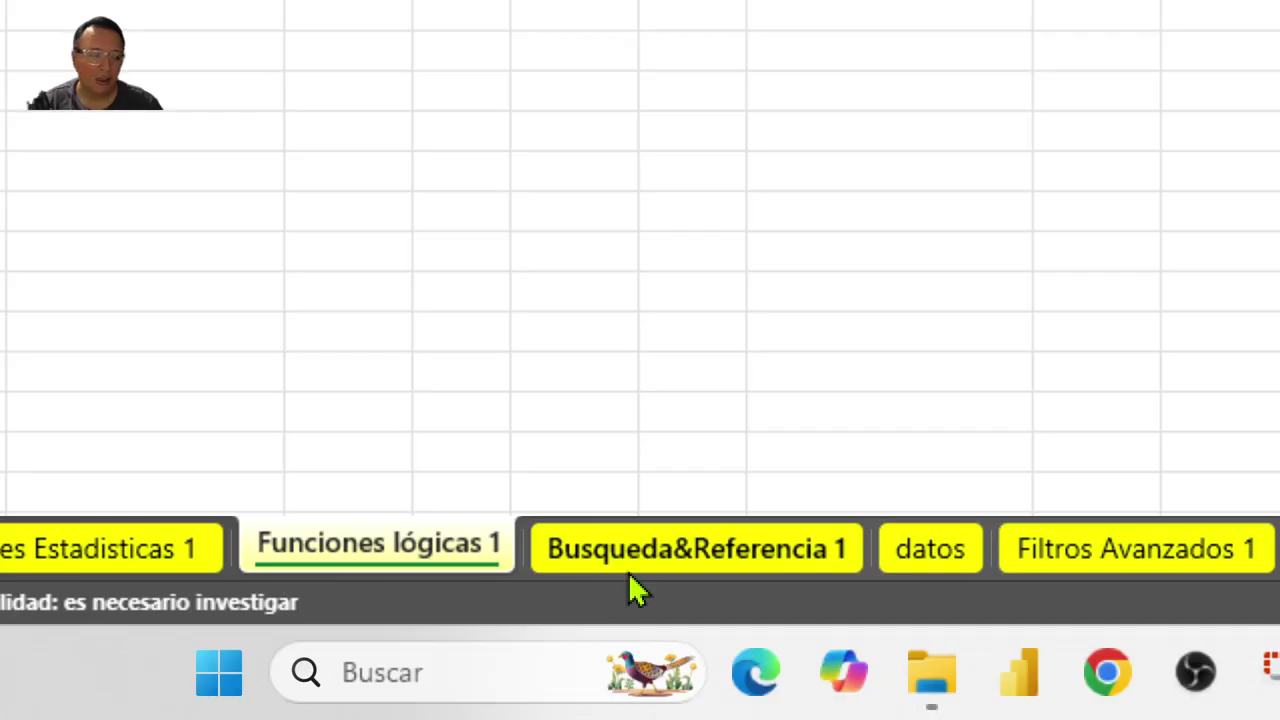
Read the instructions on the Busqueda&Referencia 1 sheet and examine the part prices in Tabla 4 of the datos sheet
left_click(676, 553)
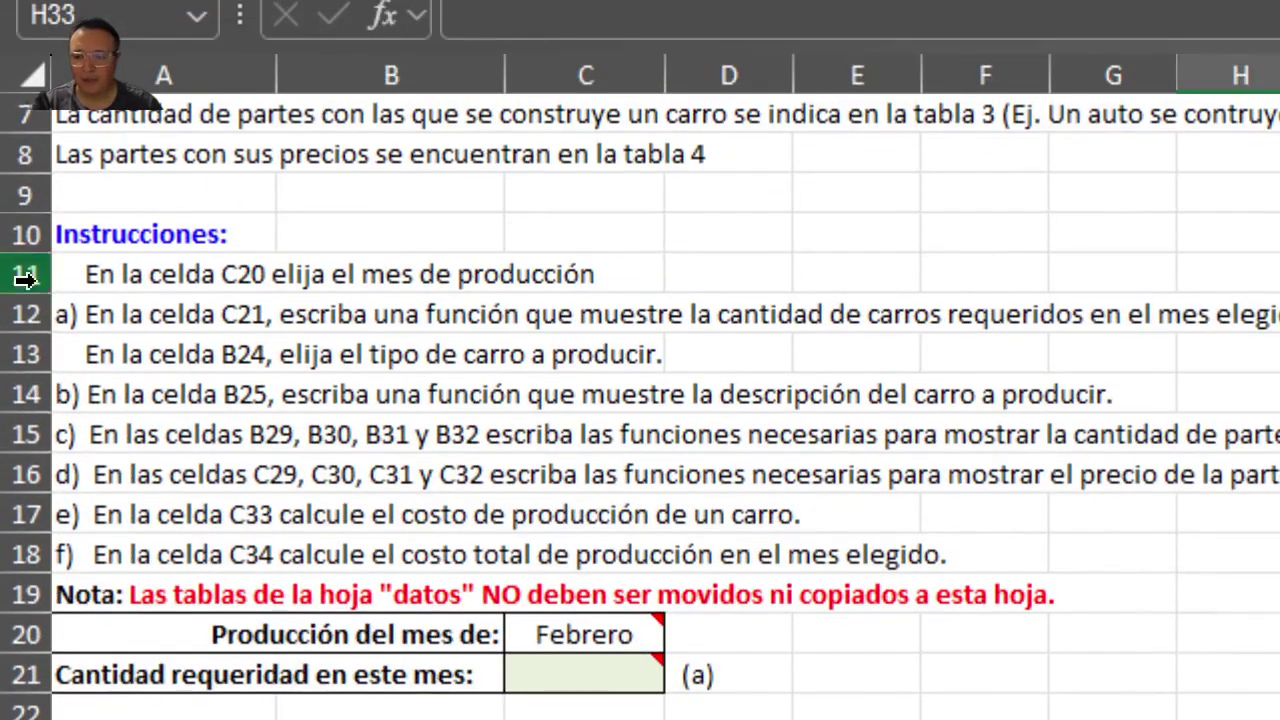
left_click(170, 73)
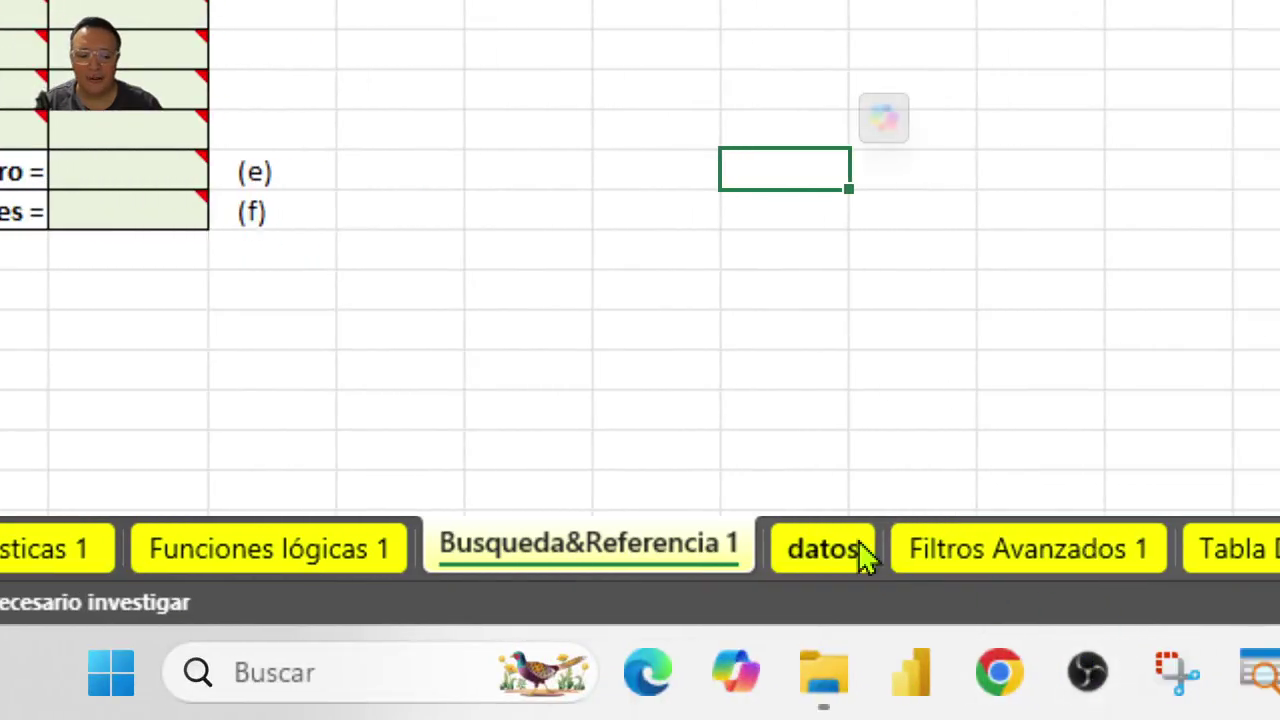
left_click(858, 552)
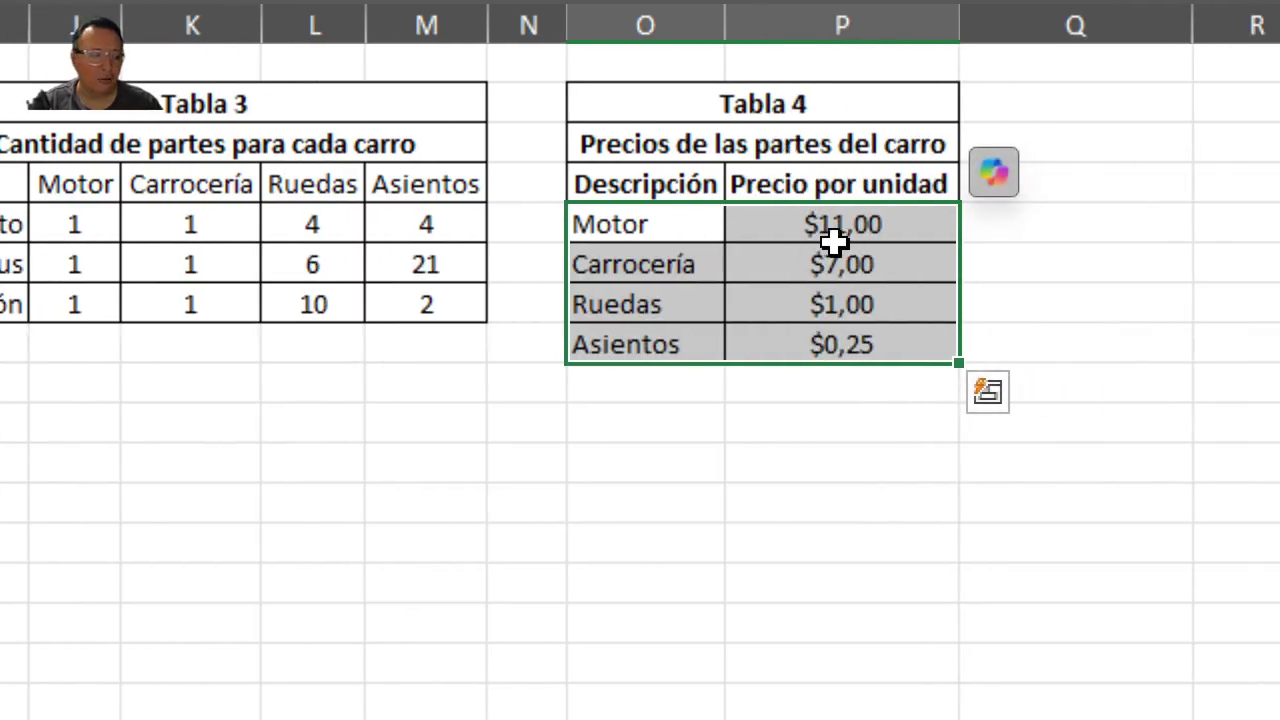
left_click(665, 229)
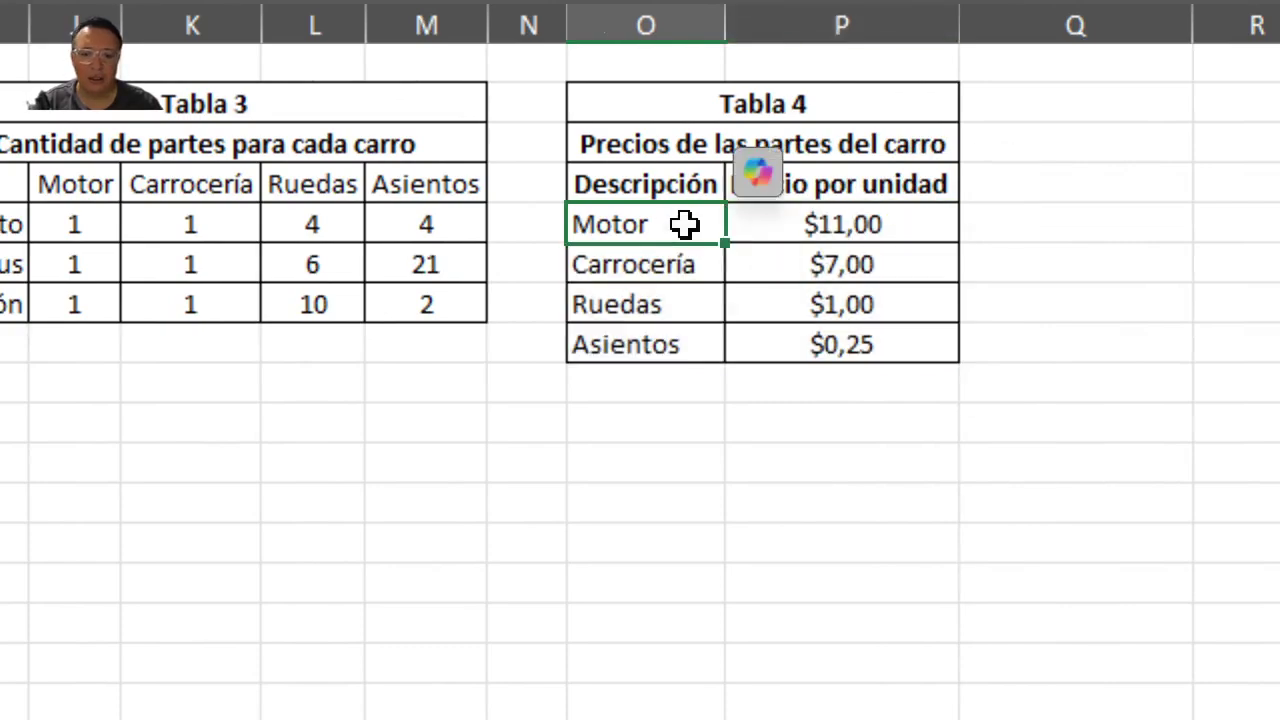
left_click(837, 223)
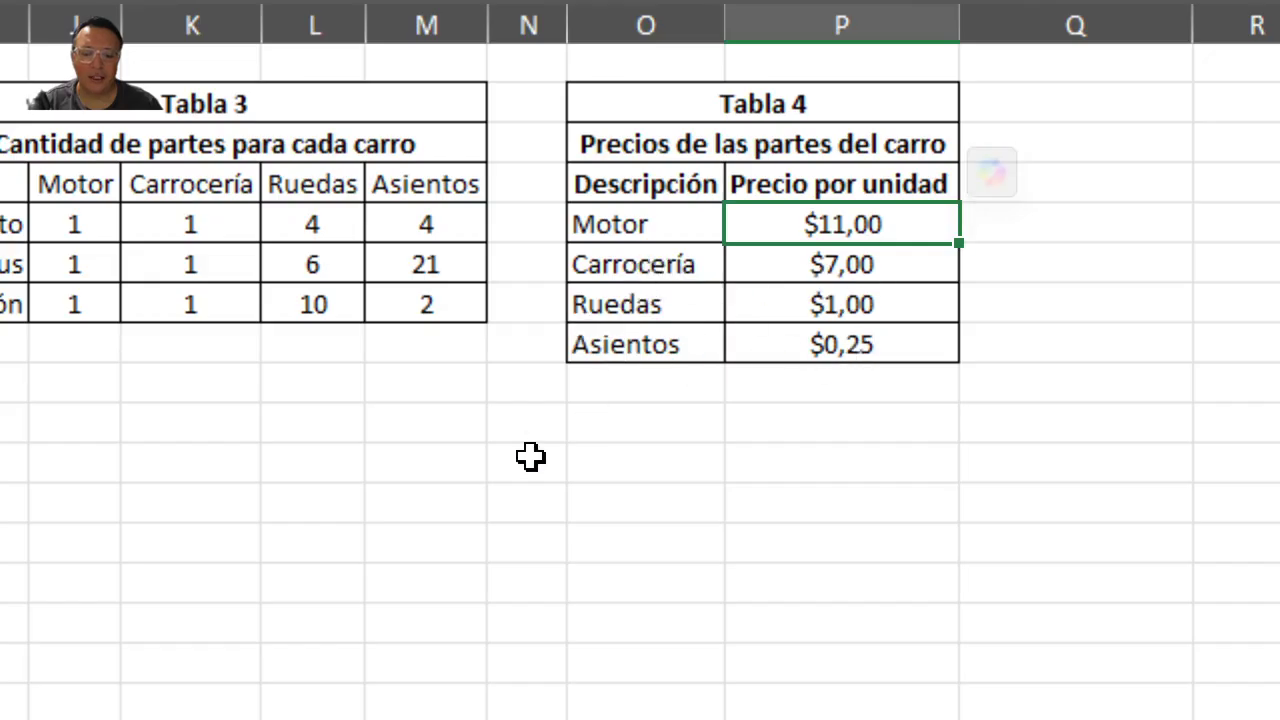
left_click_drag(640, 230, 857, 330)
left_click(775, 312)
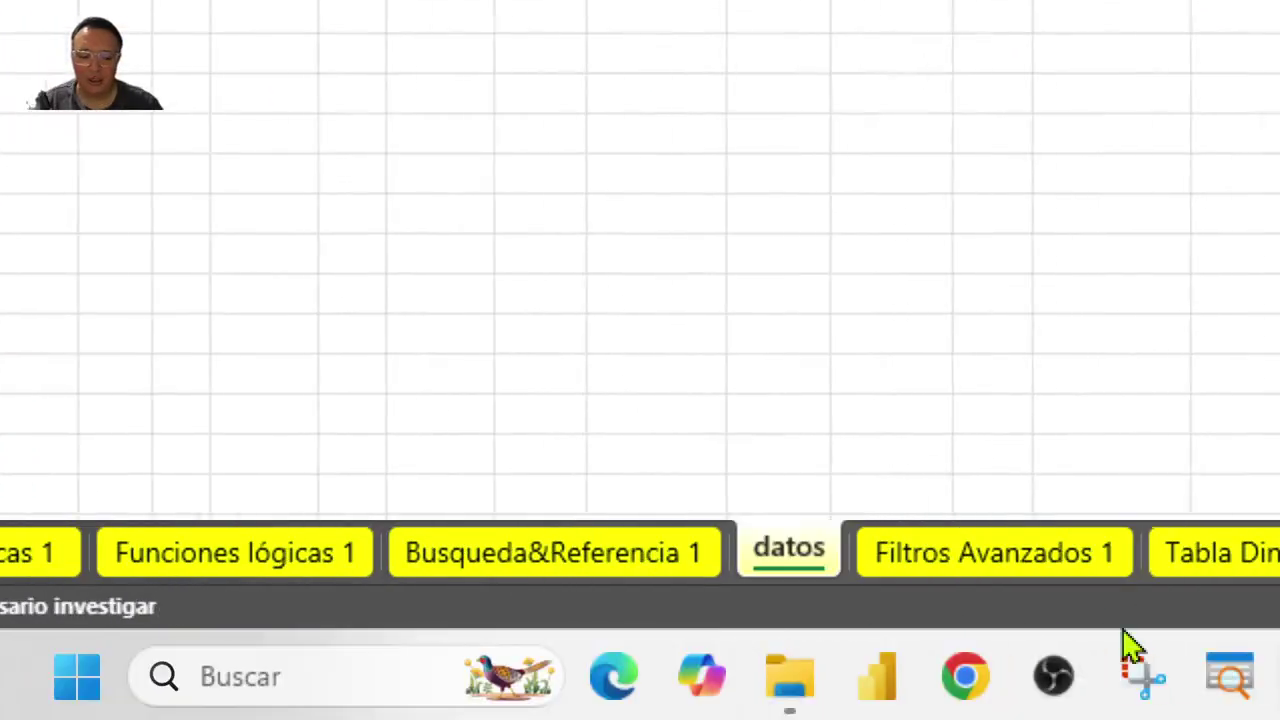
Return to the Busqueda&Referencia 1 sheet and examine the production month cell C20 and the required quantity cell C21
left_click(1050, 635)
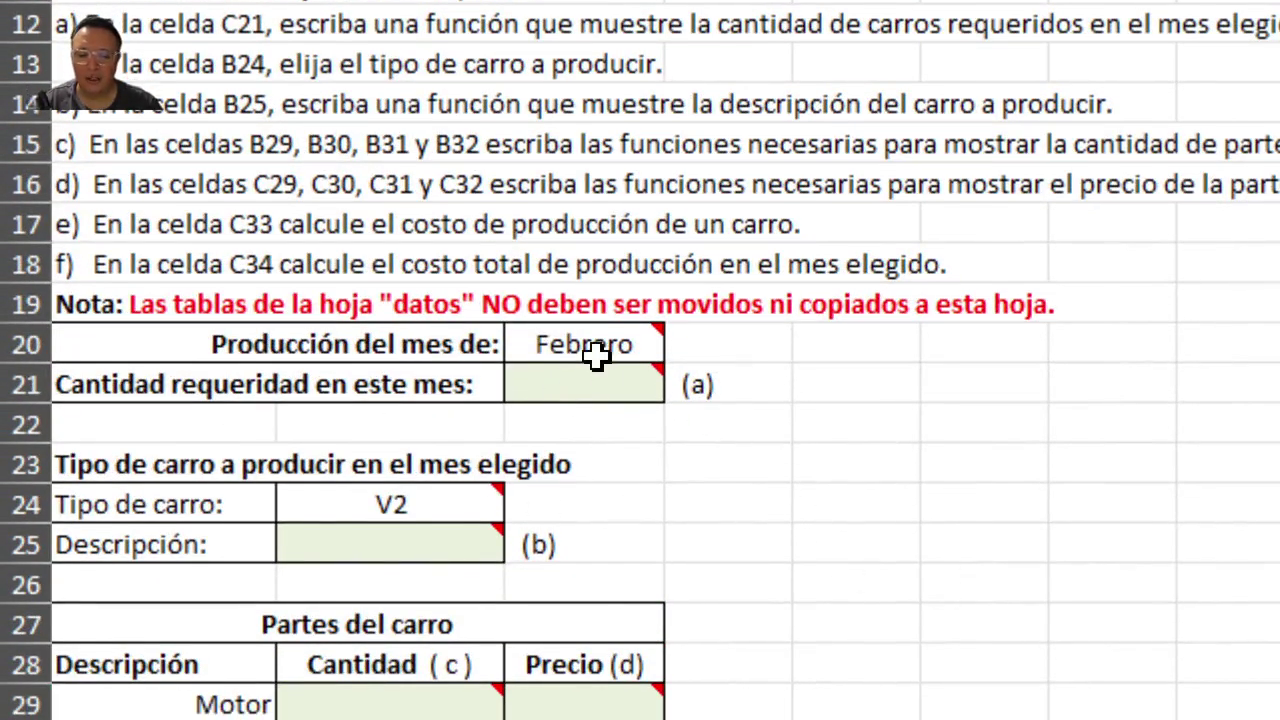
left_click(596, 352)
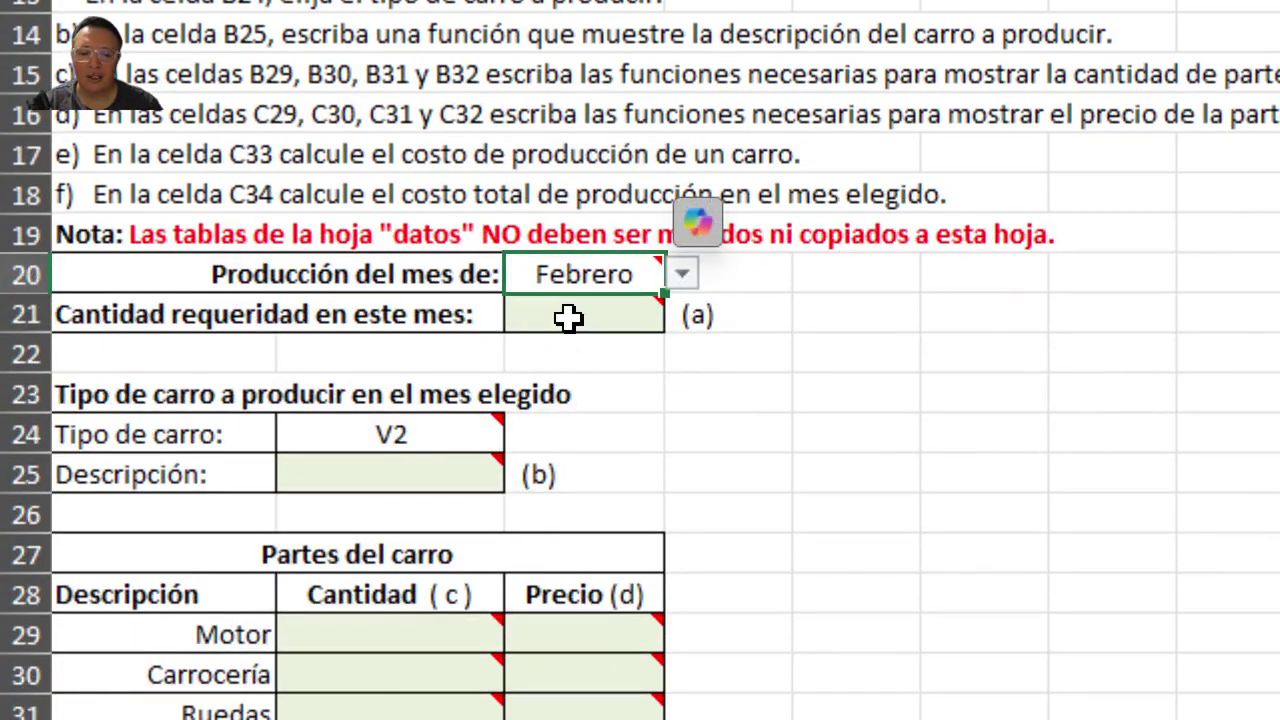
left_click(568, 317)
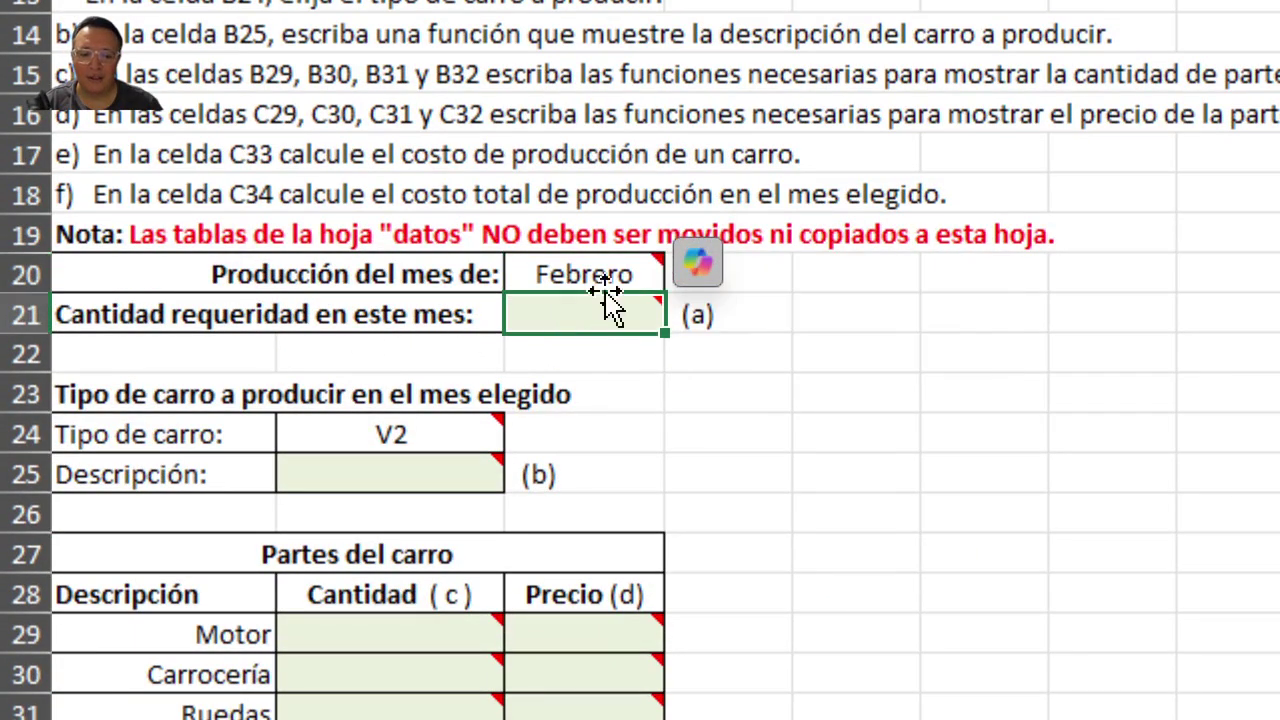
left_click(605, 277)
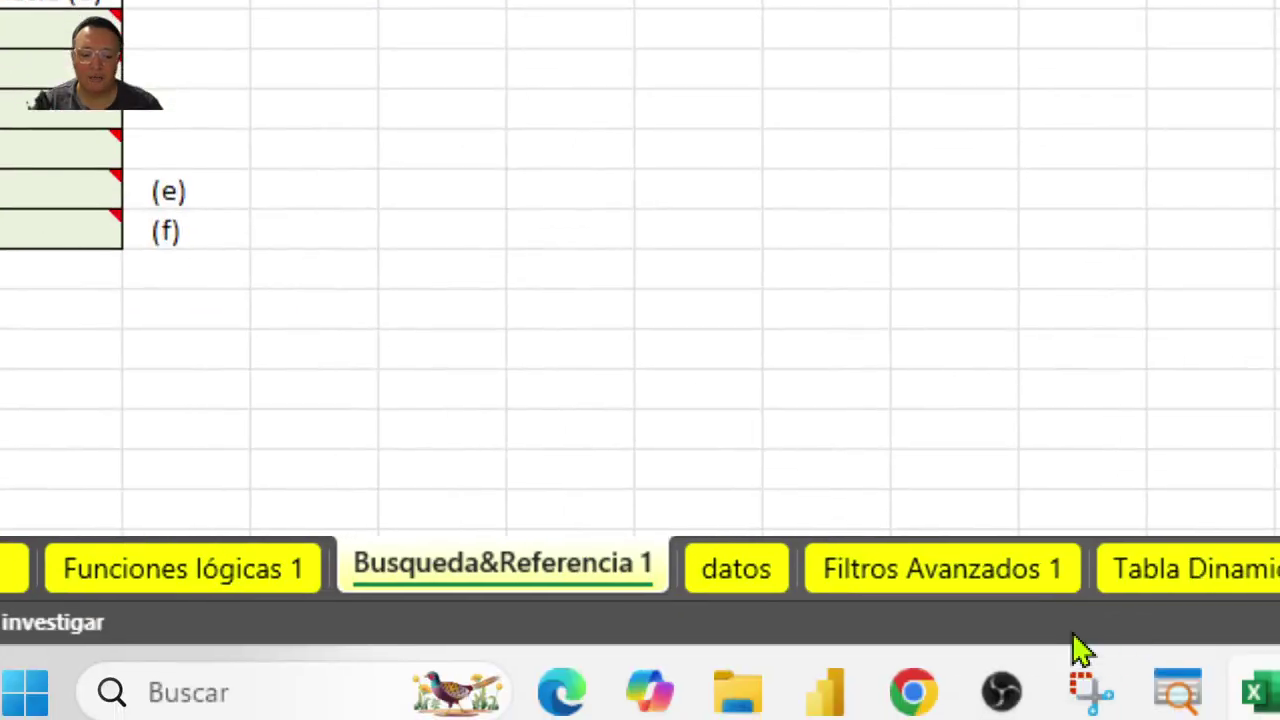
Look up the Febrero order quantity in Tabla 1 of the datos sheet and return to the Busqueda&Referencia 1 sheet
left_click(760, 566)
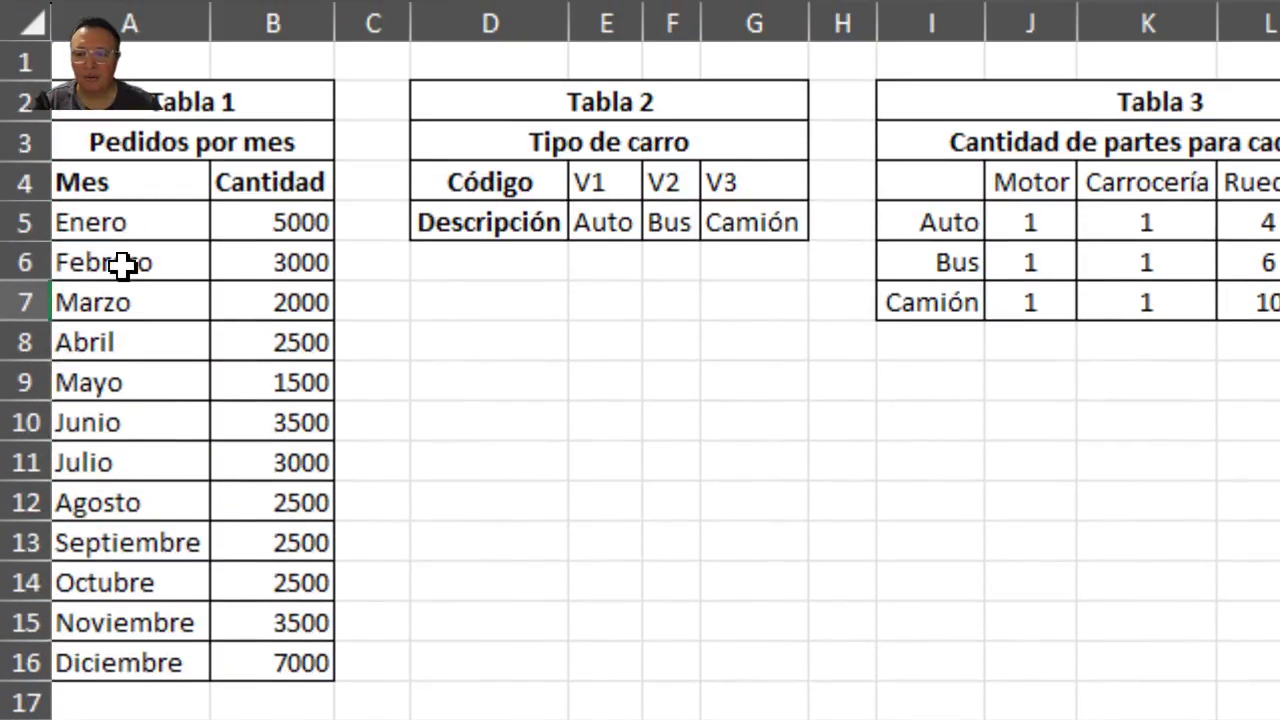
left_click_drag(123, 263, 280, 266)
left_click(280, 266)
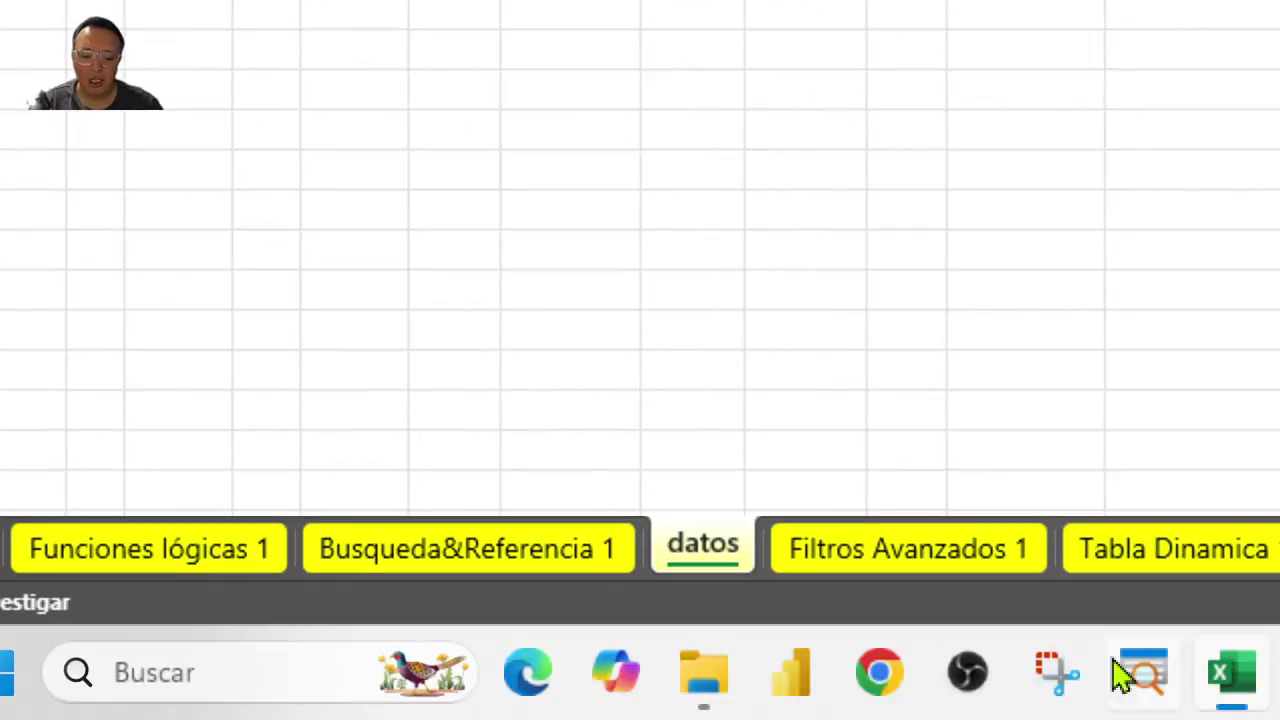
left_click(580, 560)
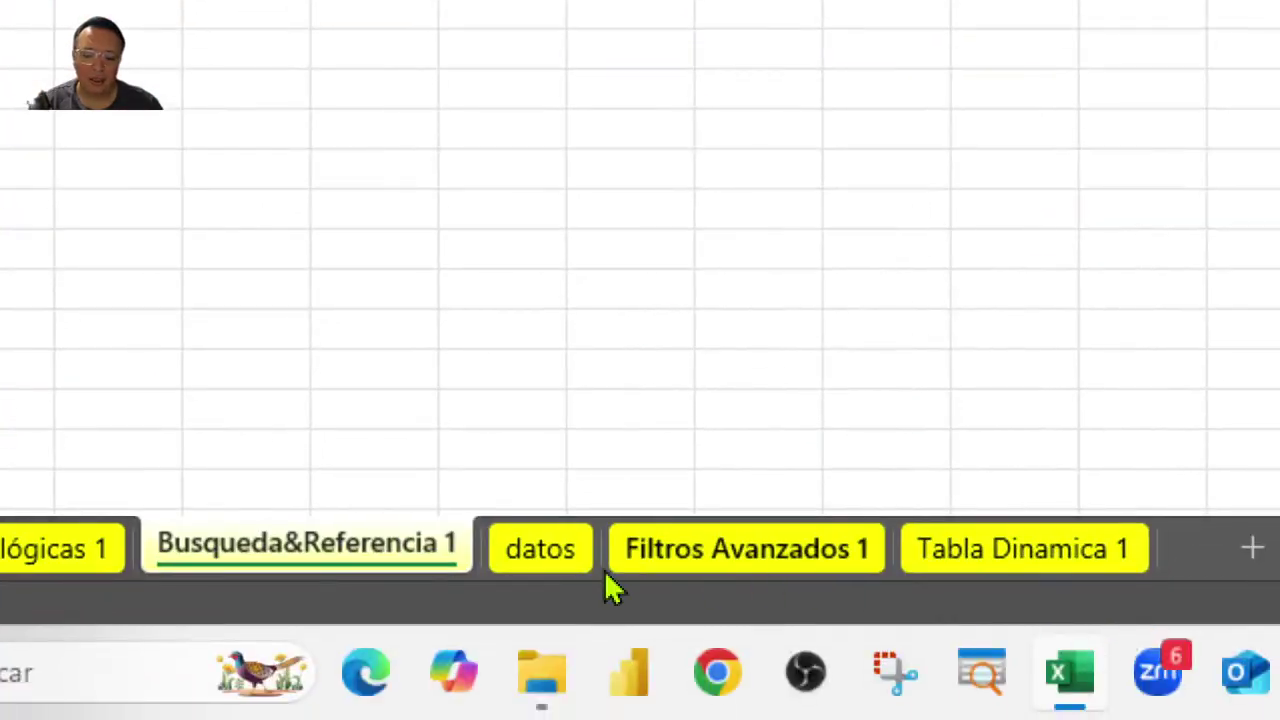
left_click(555, 560)
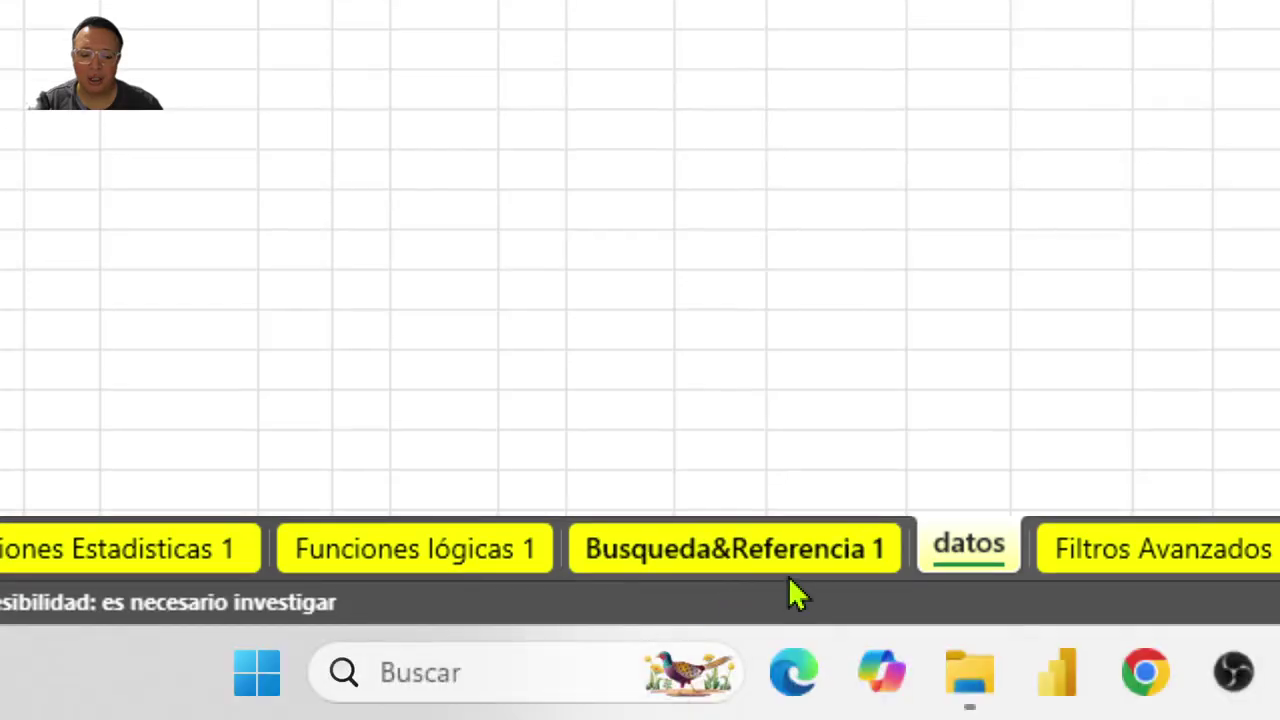
left_click(734, 545)
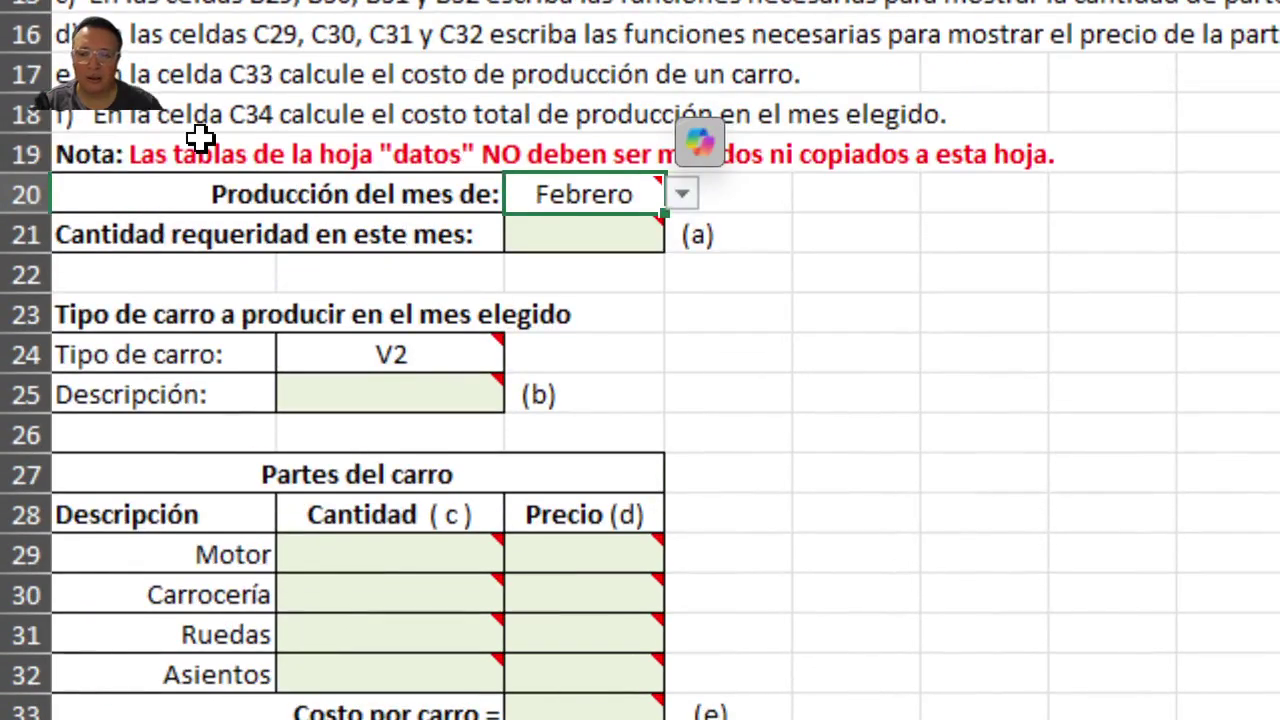
Start a BUSCARV formula in the required quantity cell C21 with the month in C20 as the lookup value
left_click(130, 154)
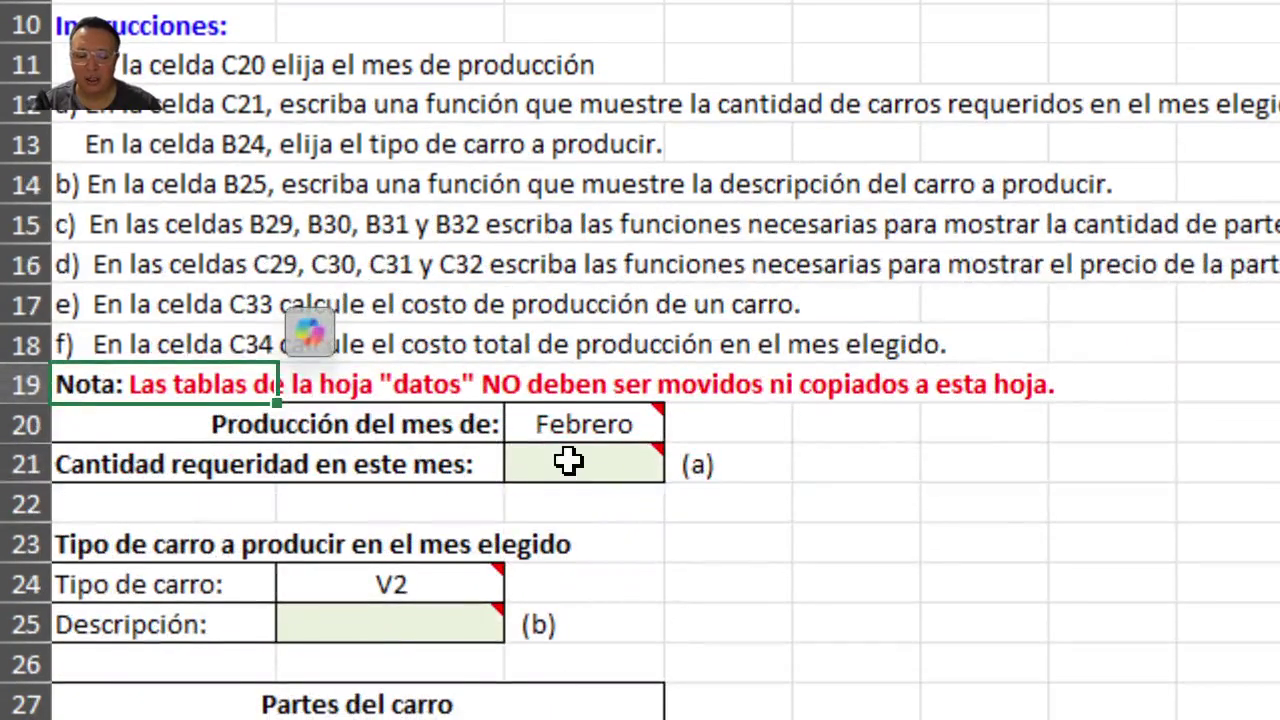
left_click(570, 234)
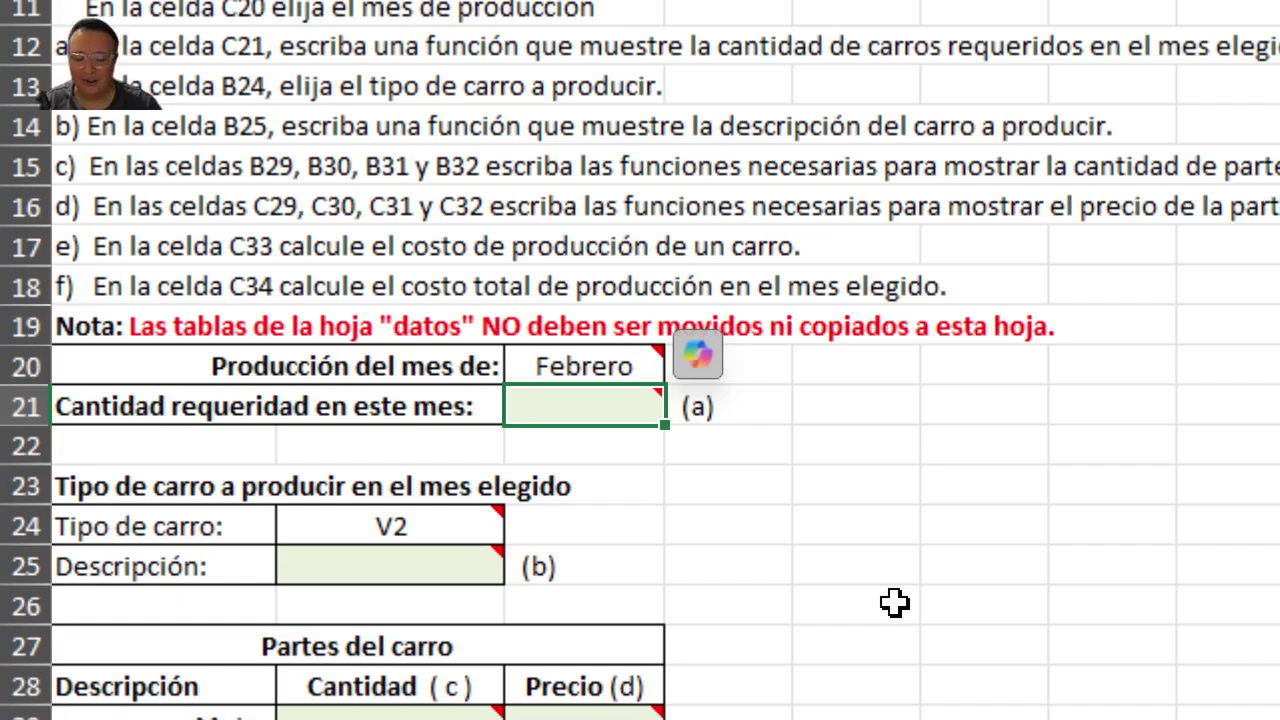
type("=")
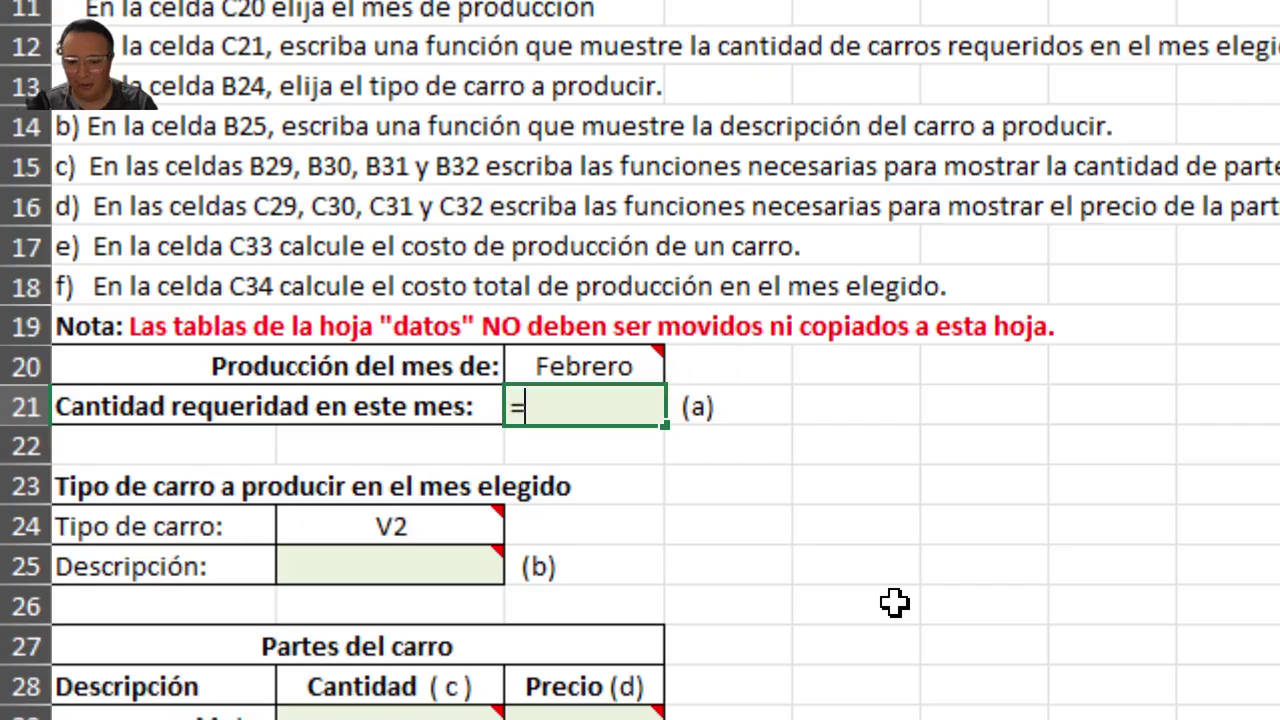
type("buscarv")
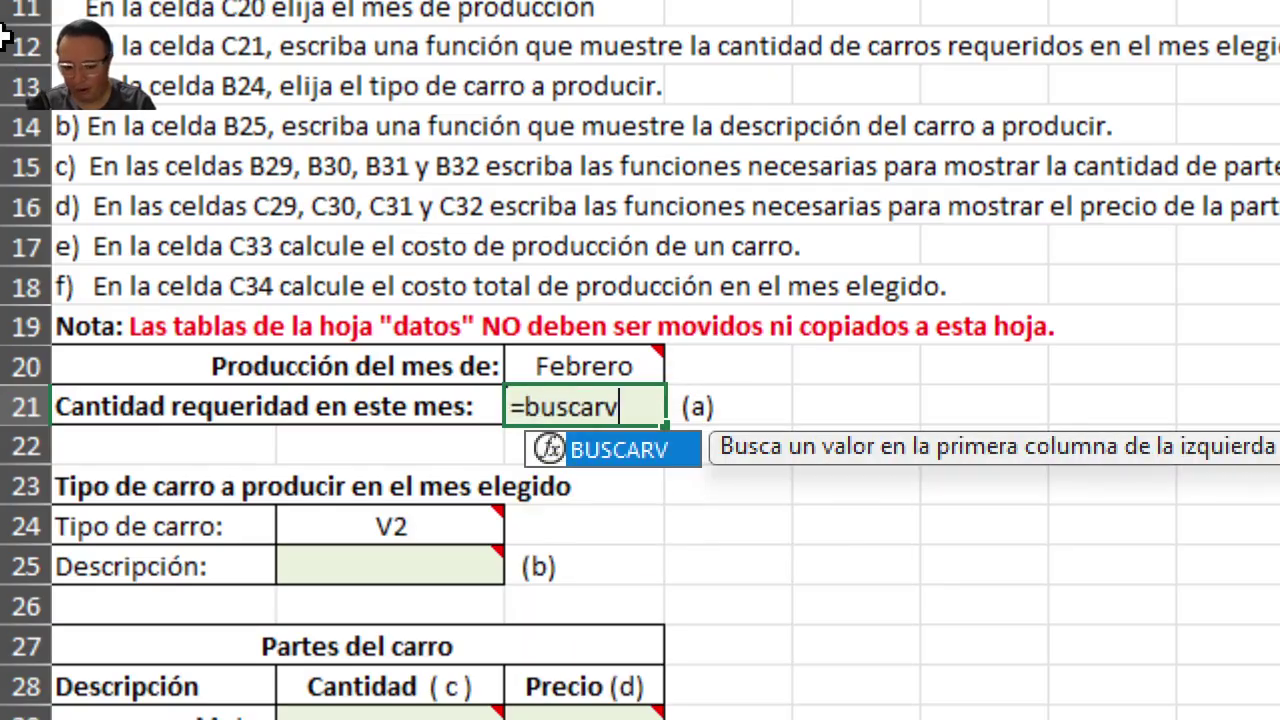
type("(")
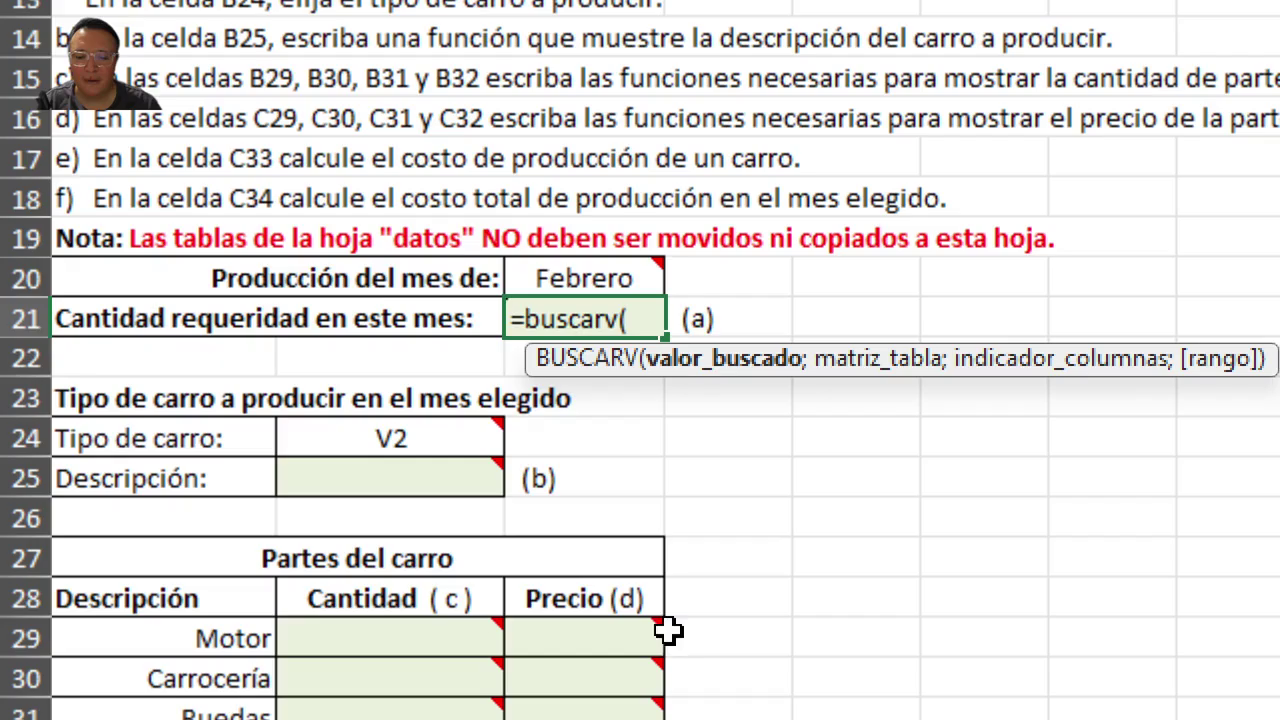
left_click(590, 268)
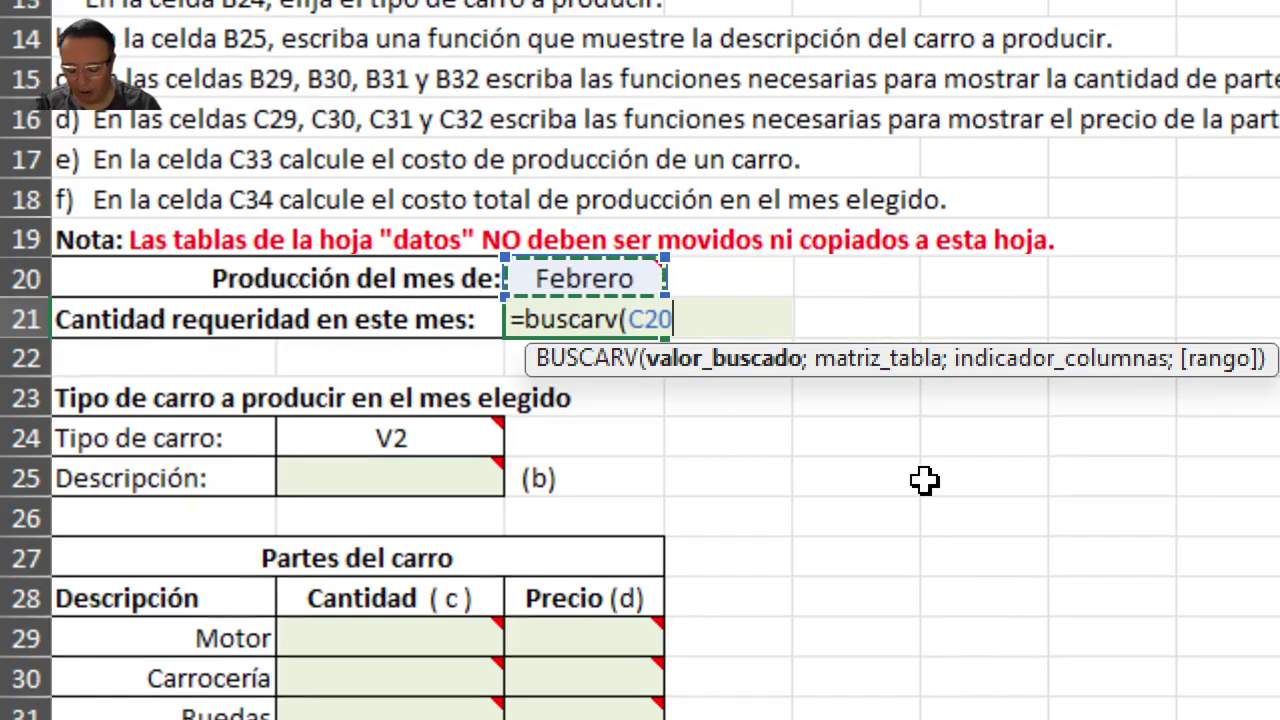
type(";")
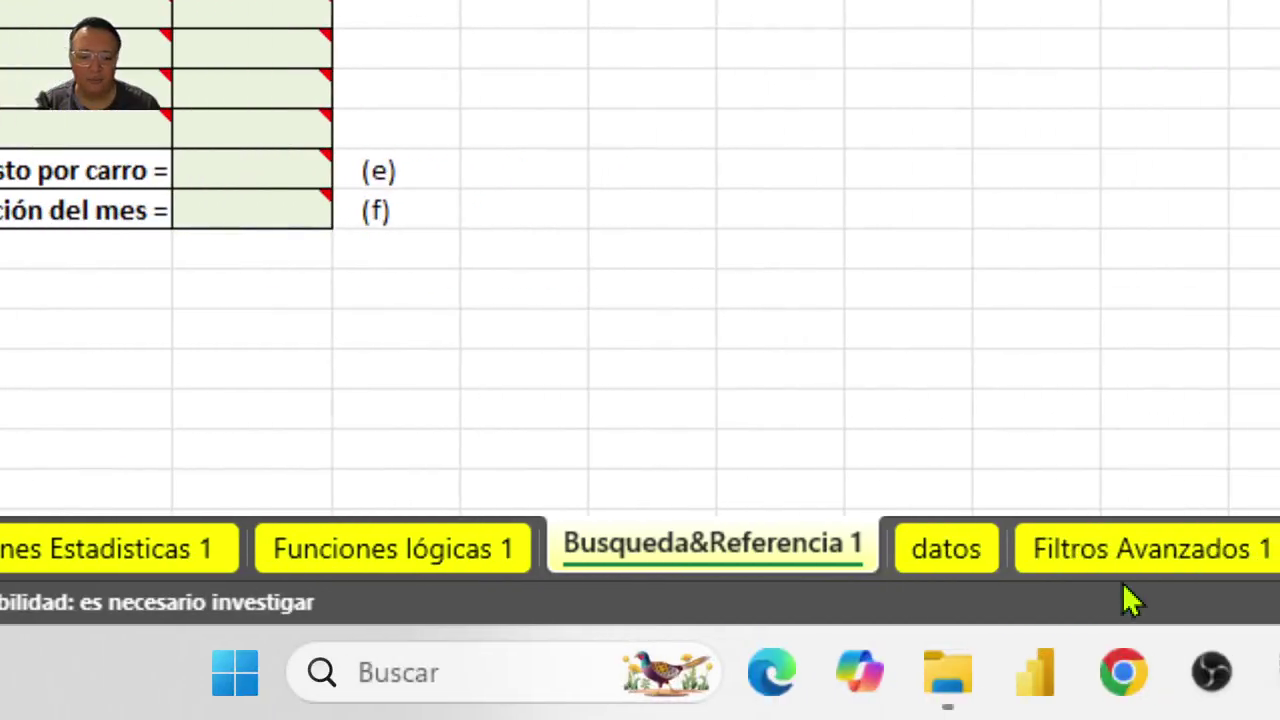
Complete the C21 BUSCARV formula with table range datos!A5:B16, column index 2 and exact match FALSO
left_click(1252, 684)
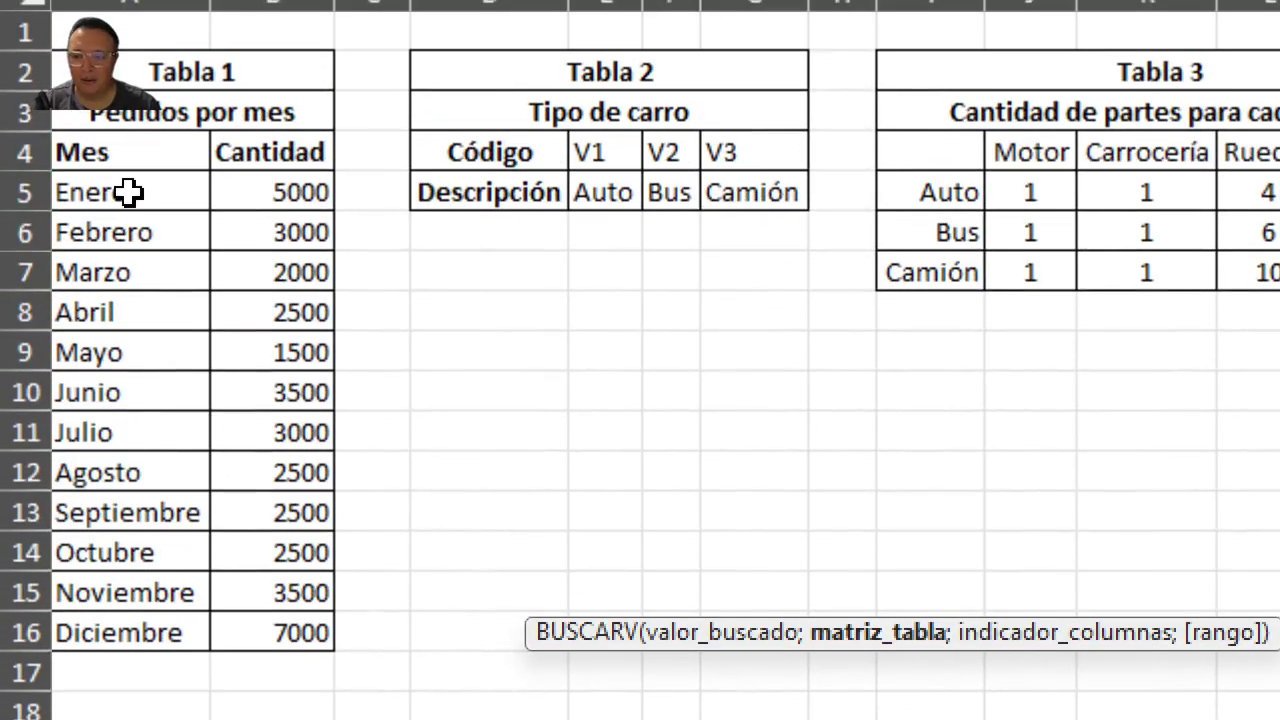
left_click_drag(131, 192, 300, 632)
left_click(970, 110)
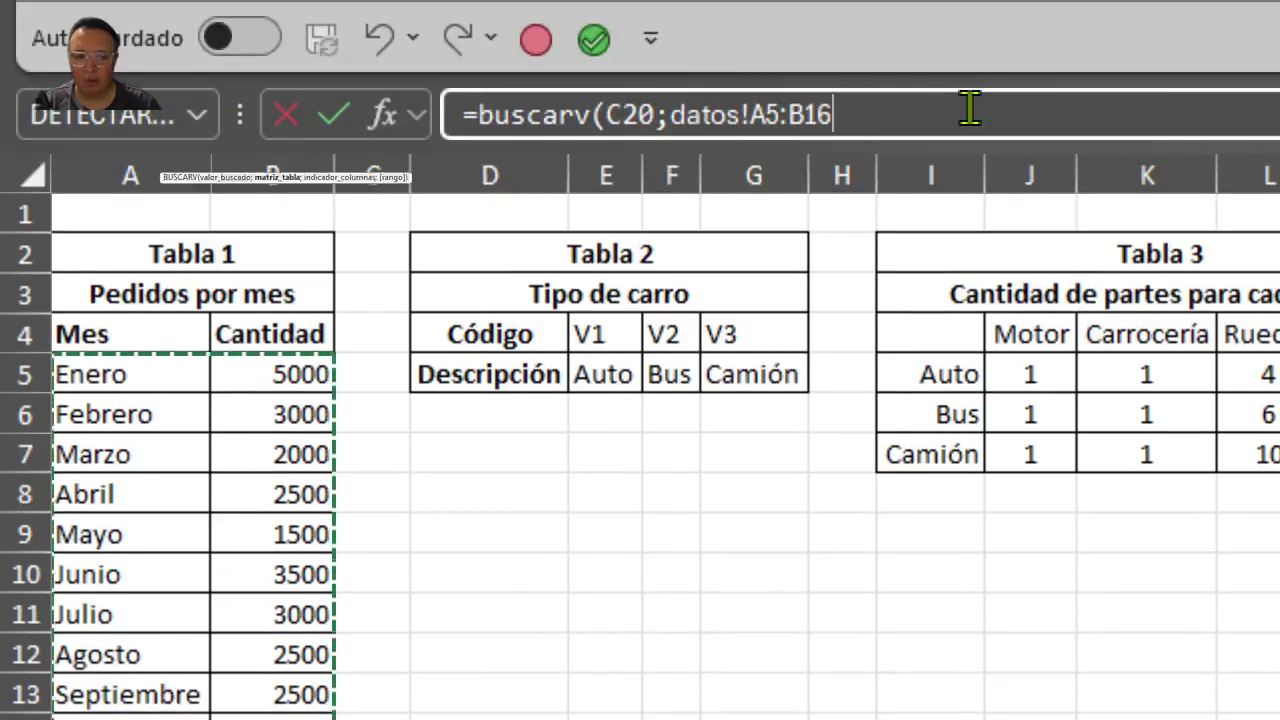
type(";")
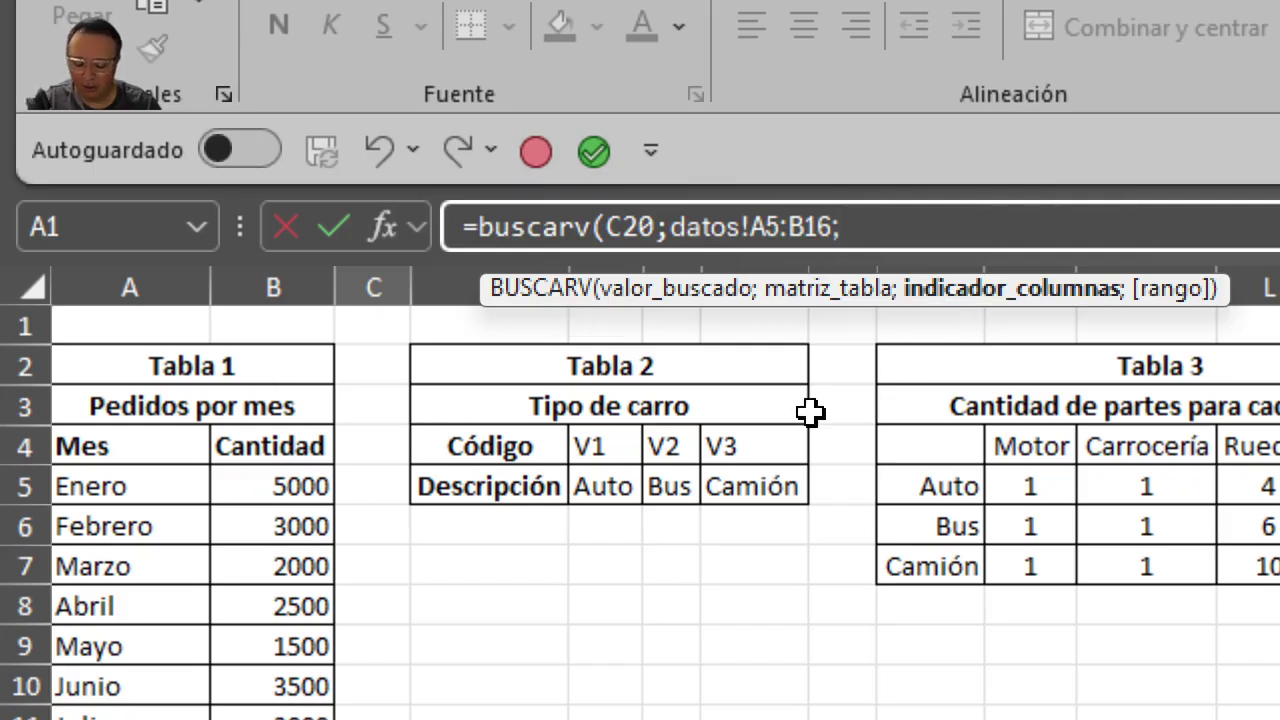
type("2")
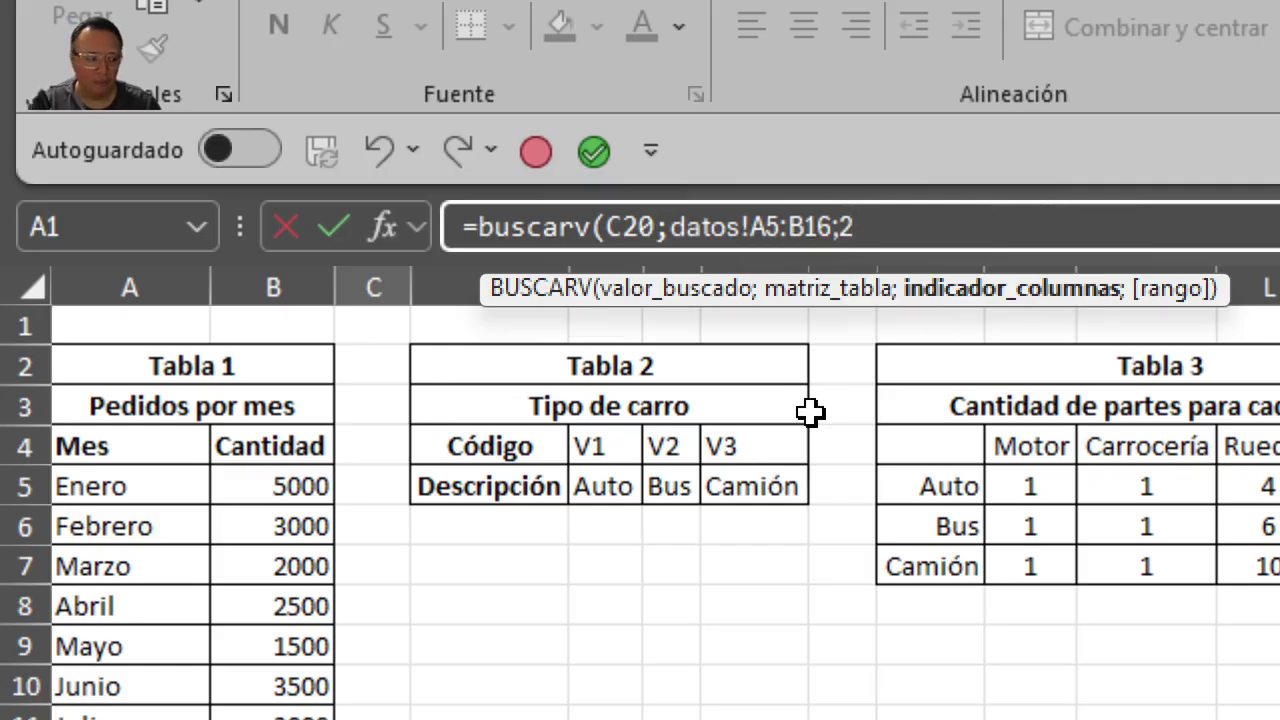
type(";")
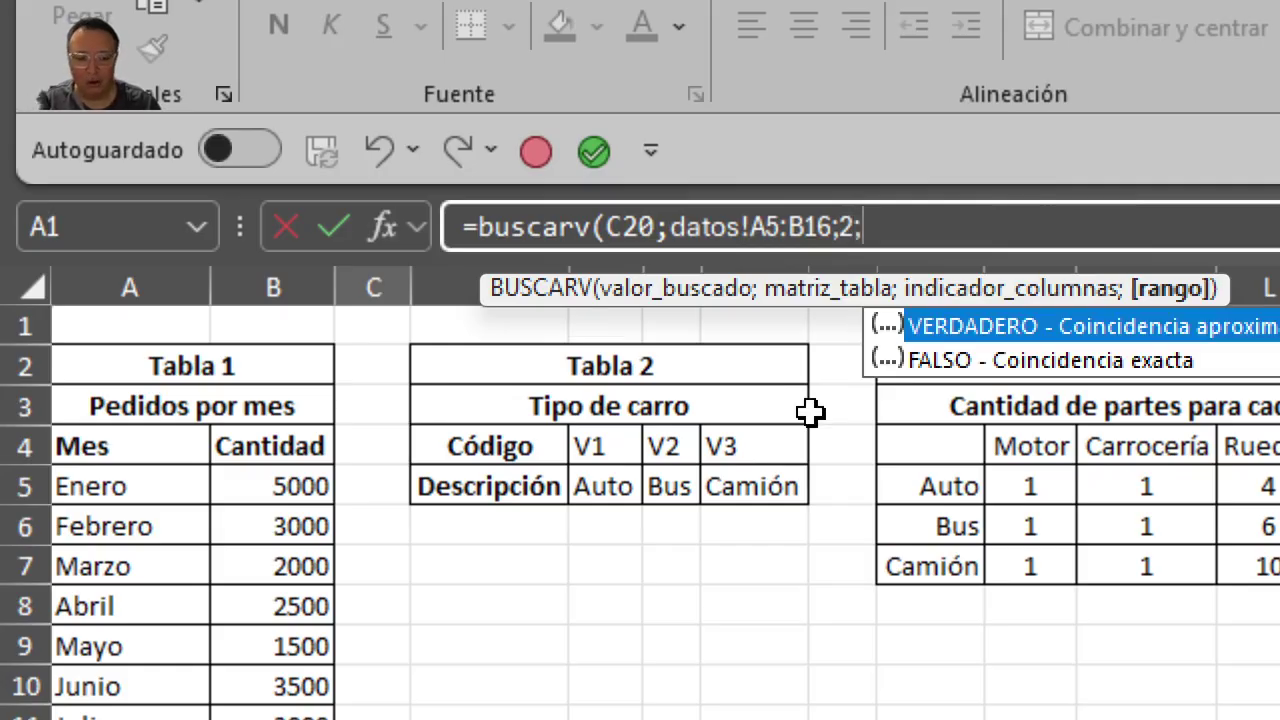
double_click(914, 362)
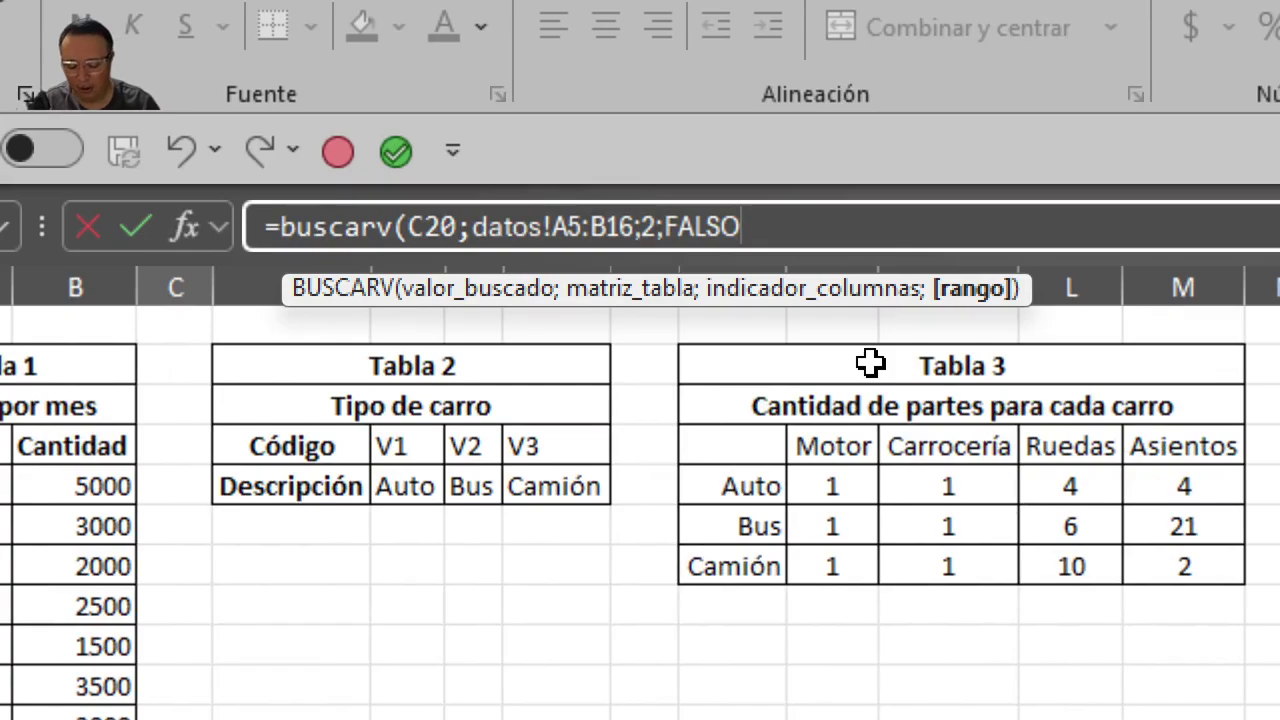
type(")")
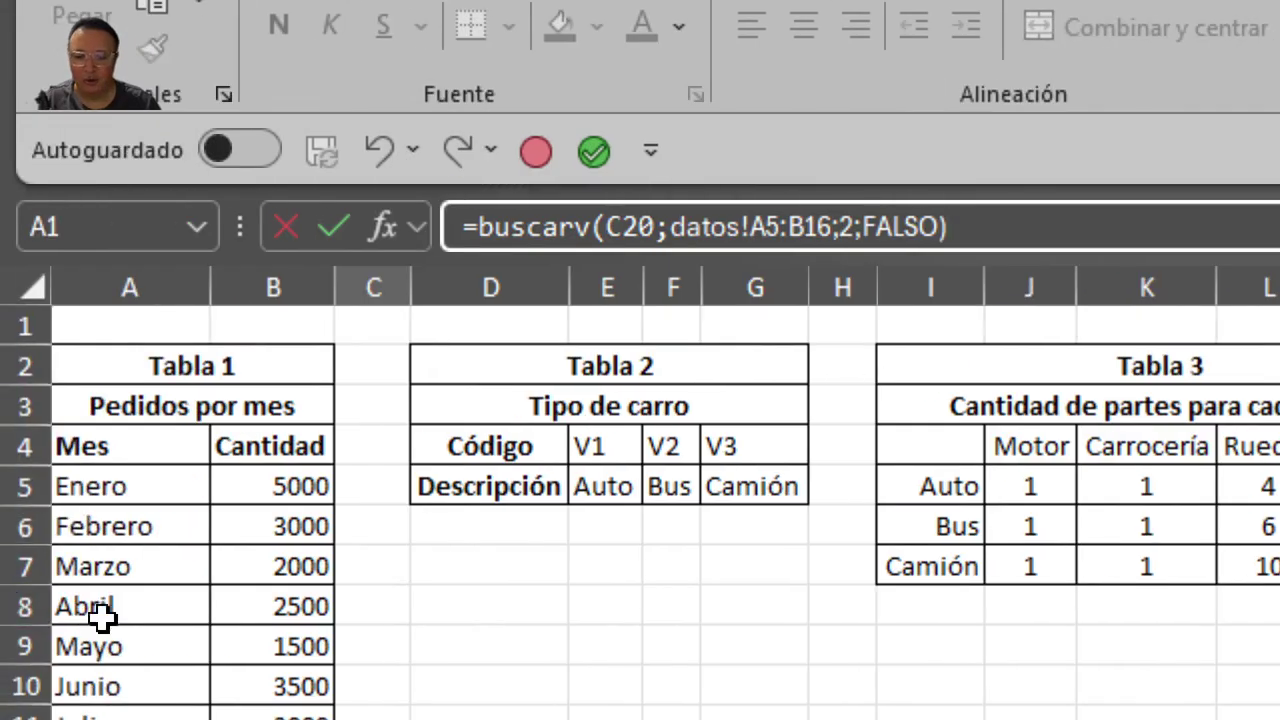
key("Return")
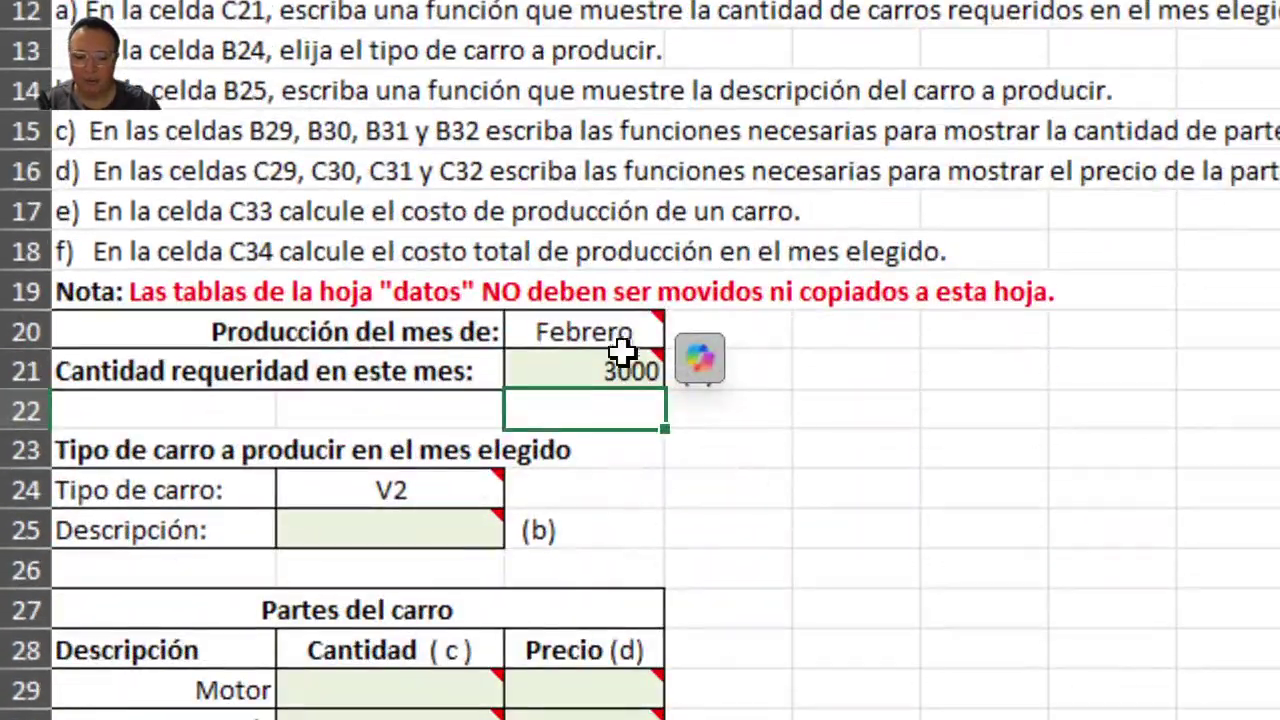
Set the production month in C20 to Enero
left_click(620, 347)
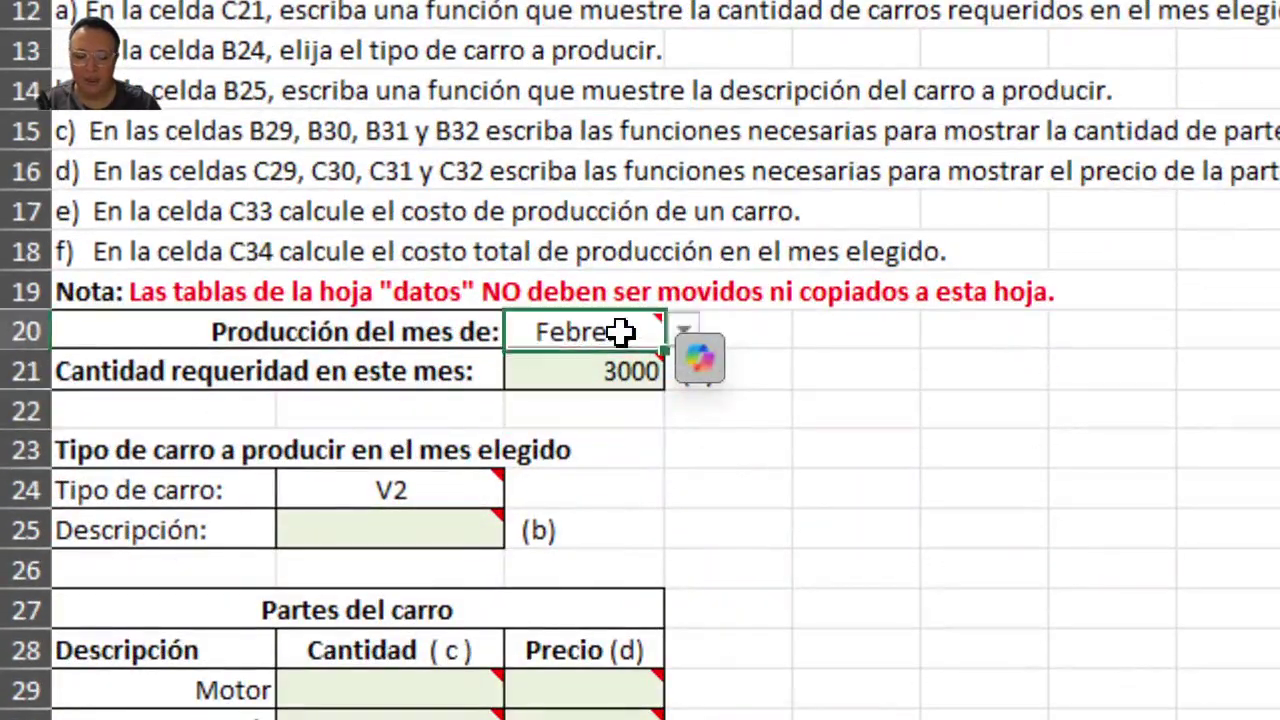
left_click(610, 385)
left_click(618, 338)
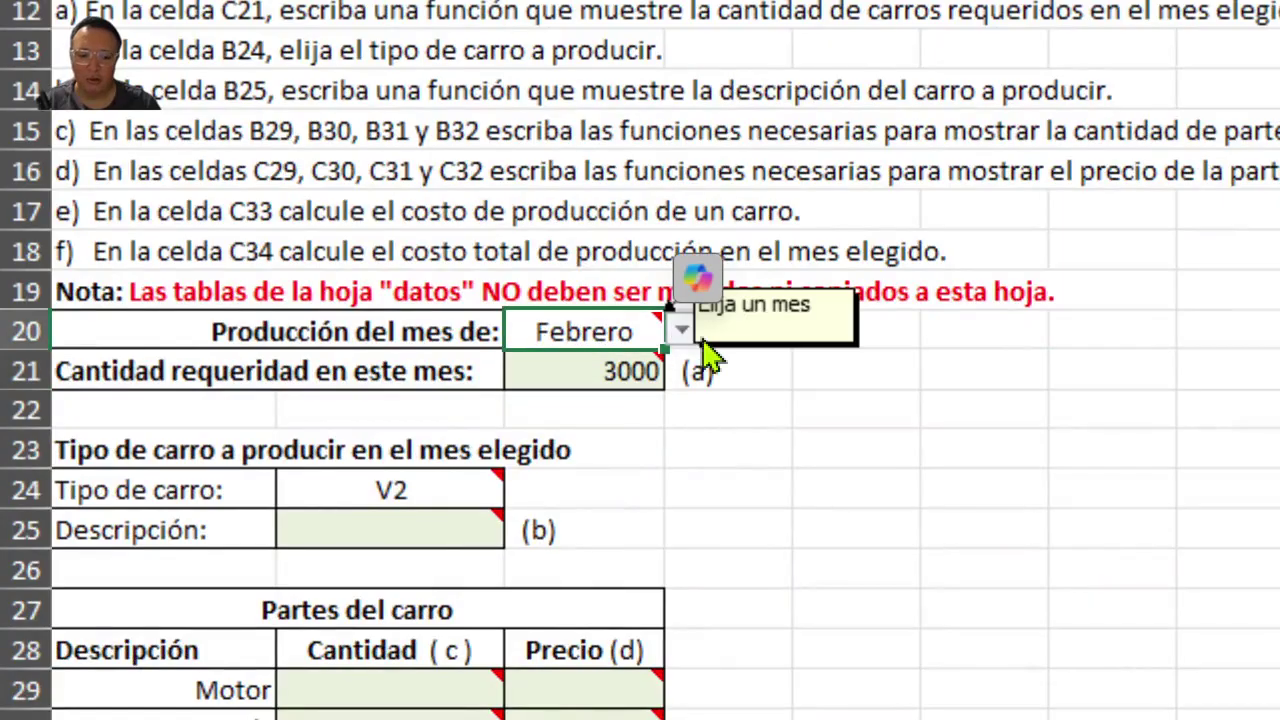
left_click(680, 332)
left_click(560, 372)
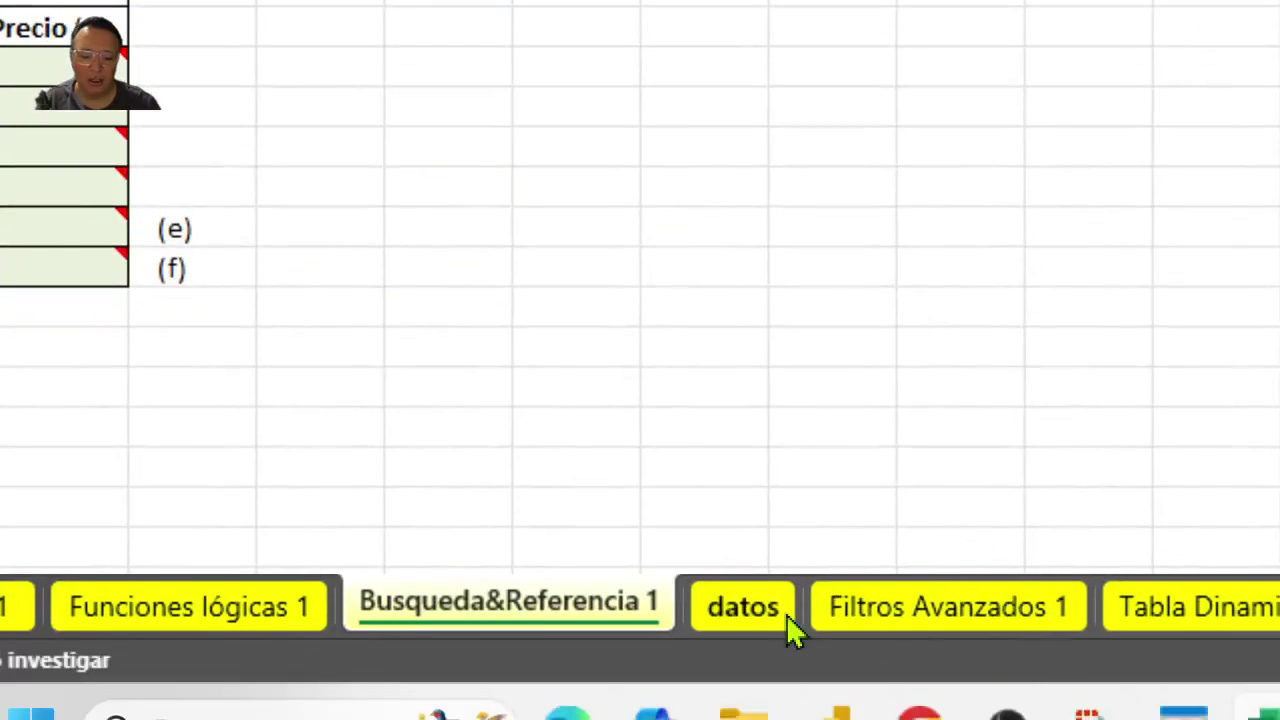
Check the Enero order quantity in Tabla 1 of the datos sheet and return to the Busqueda&Referencia 1 sheet
left_click(785, 625)
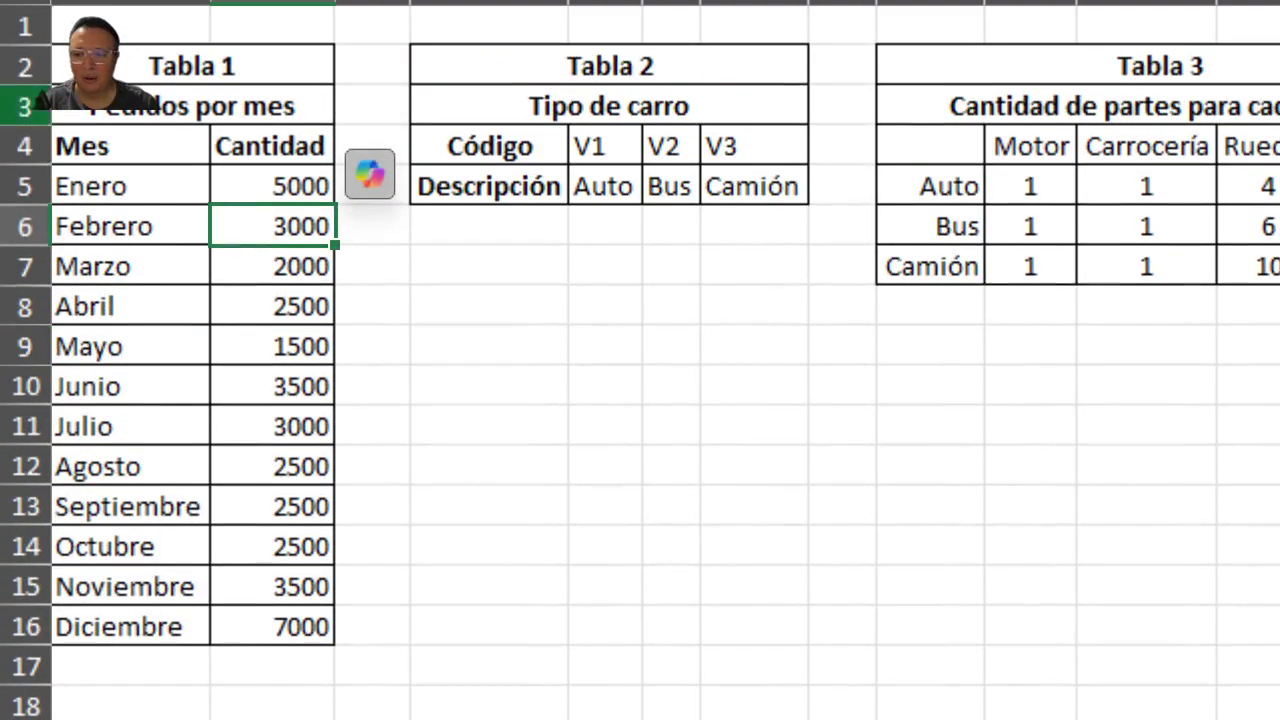
left_click_drag(68, 180, 274, 183)
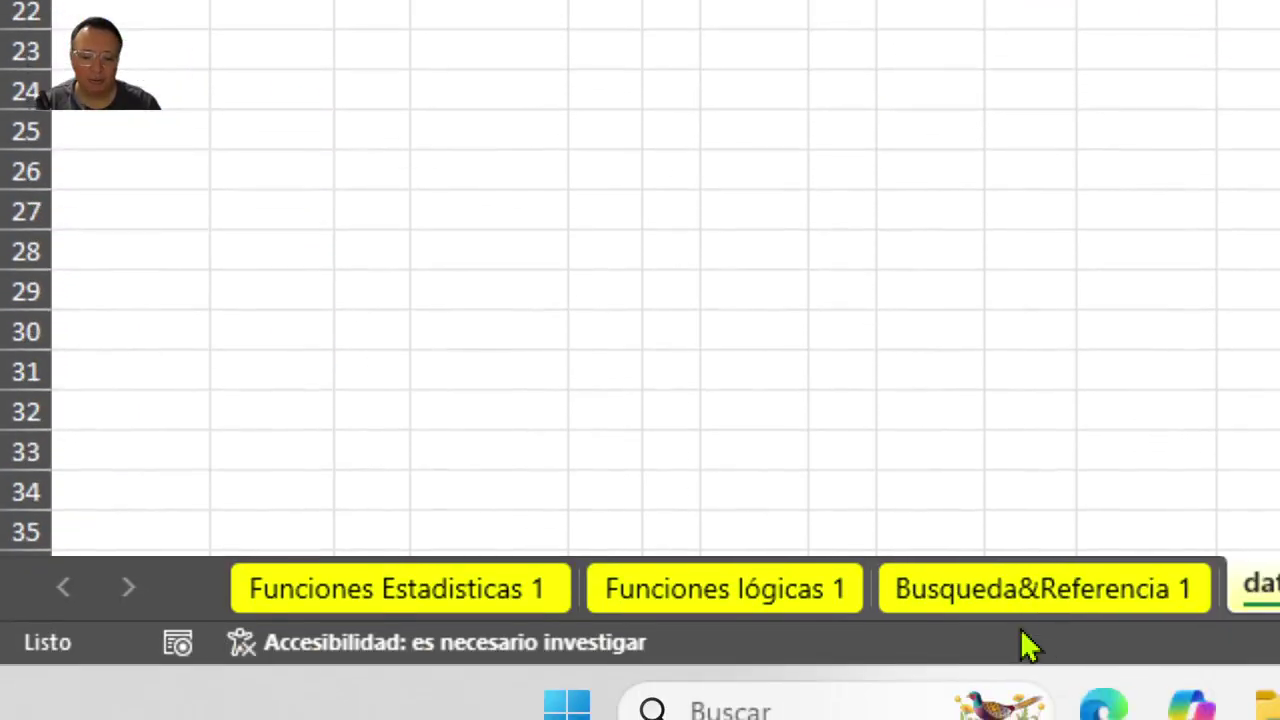
left_click(1127, 598)
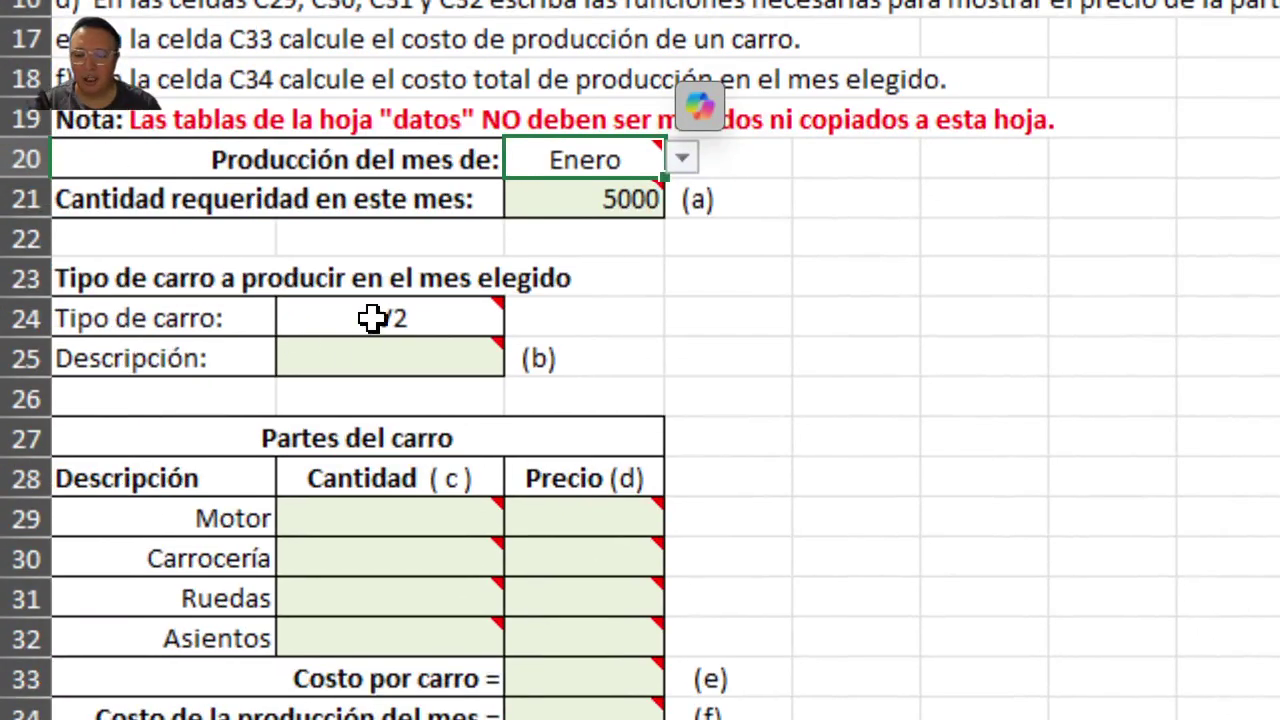
Examine the car type cell B24 and the description cell B25
left_click(372, 318)
left_click(358, 357)
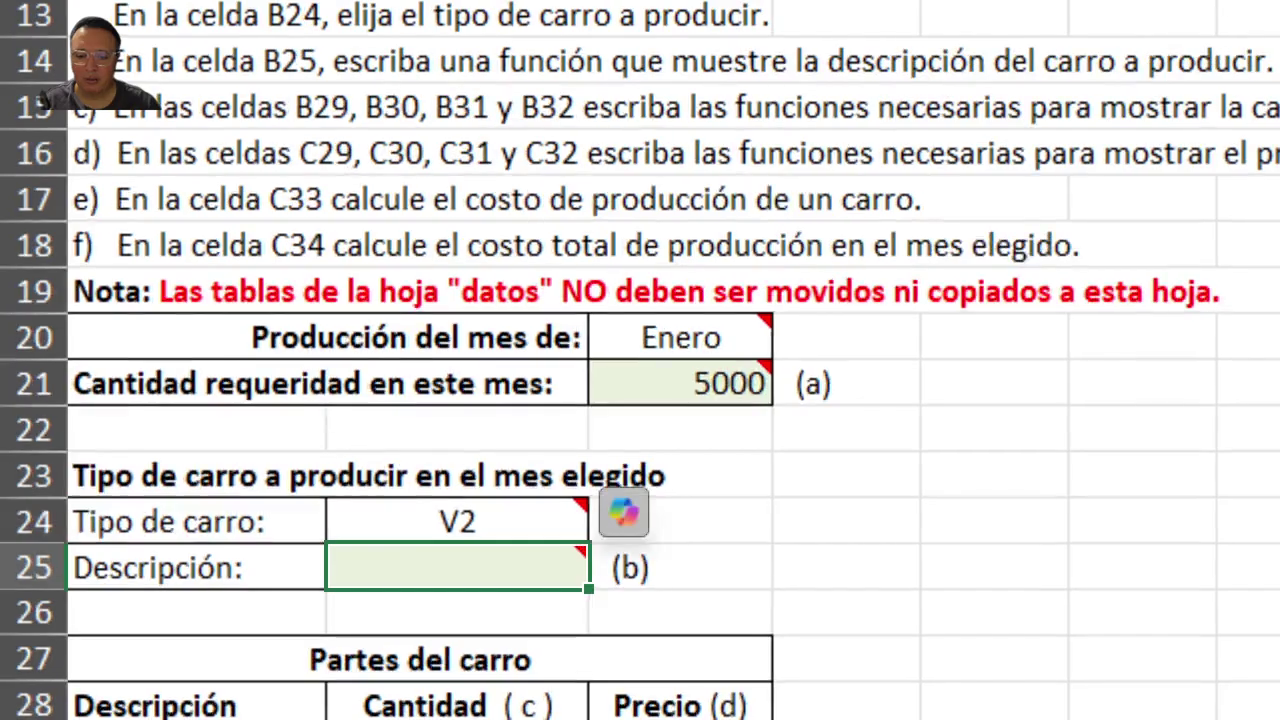
scroll(410, 400, "down", 2)
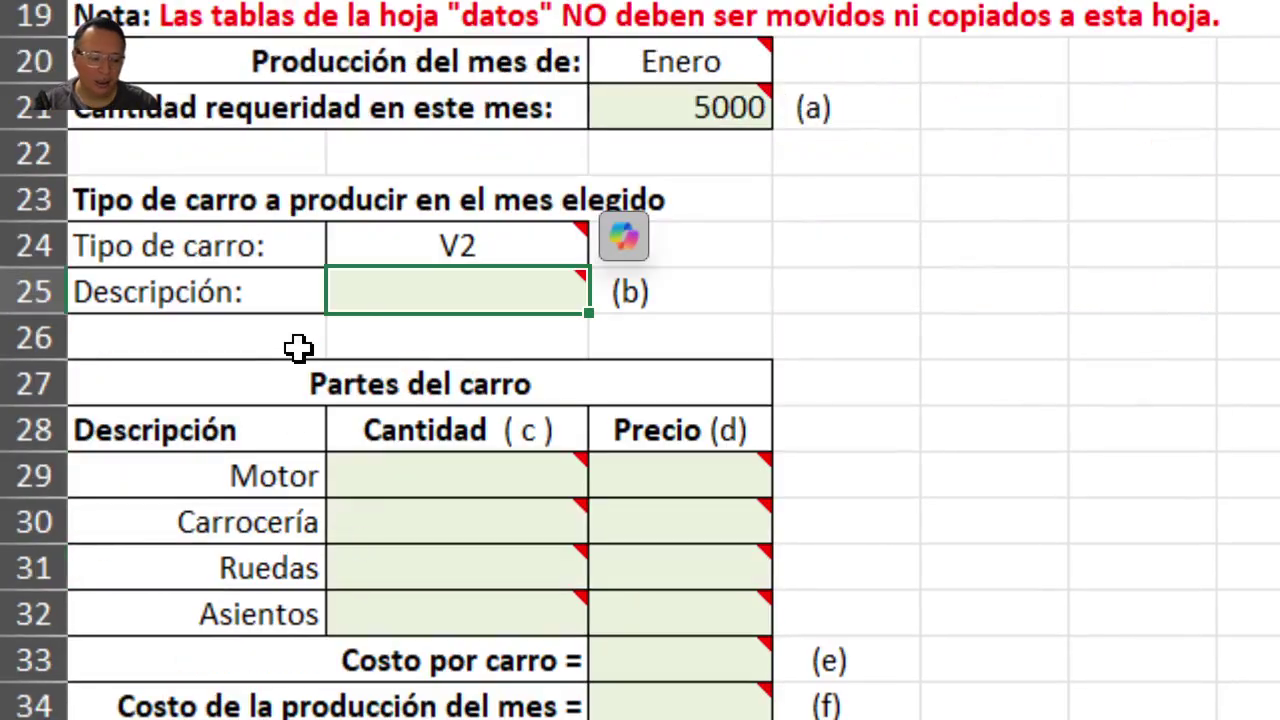
mouse_move(443, 310)
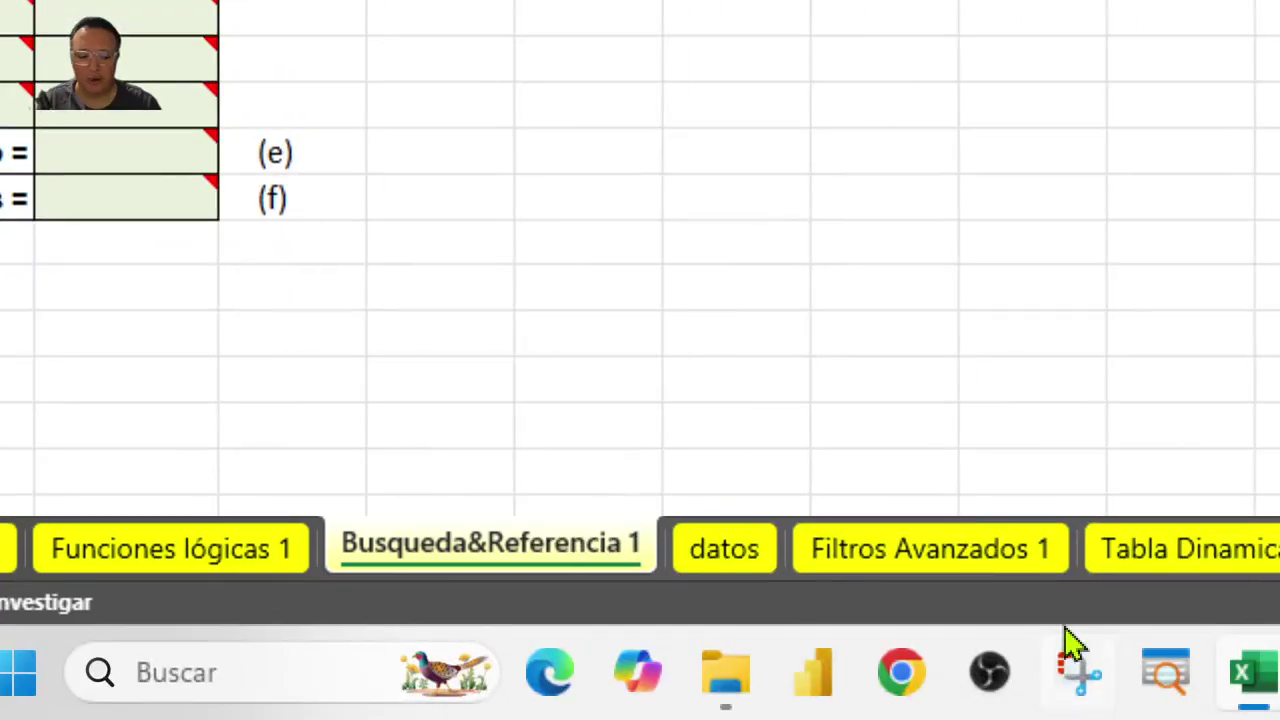
Examine the car codes and their descriptions in the horizontal Tabla 2 of the datos sheet
left_click(755, 560)
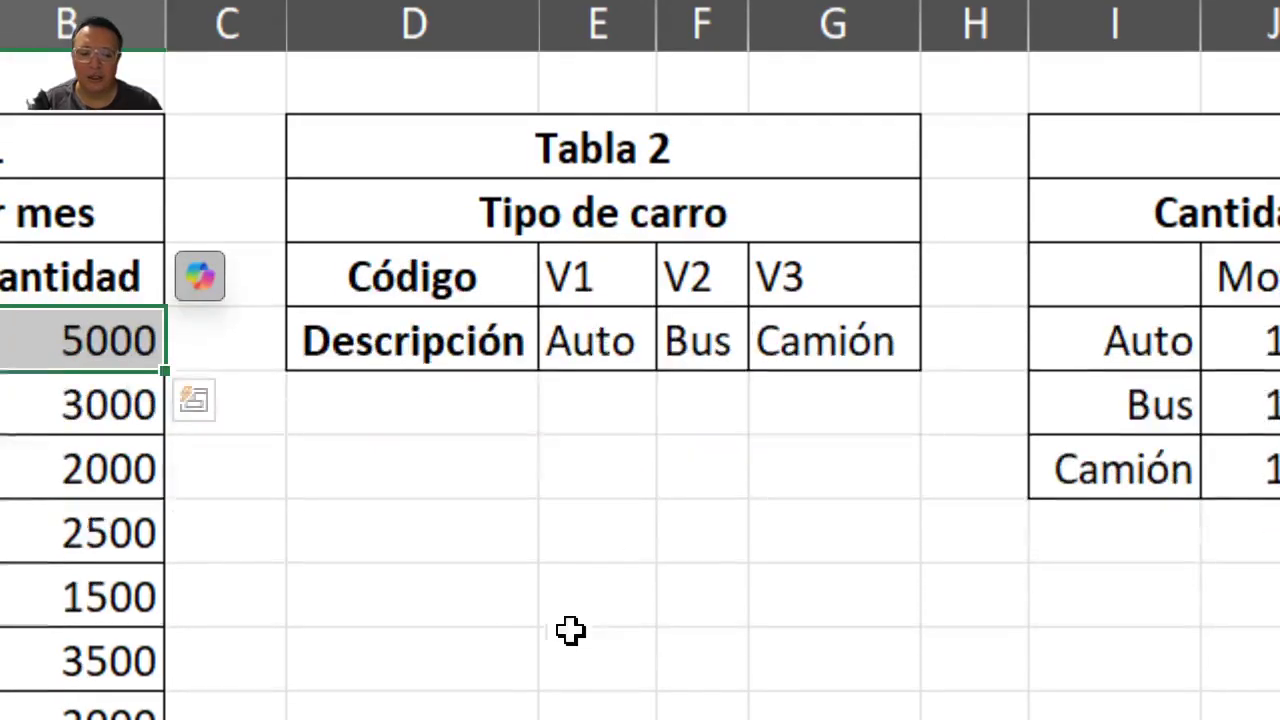
left_click(605, 343)
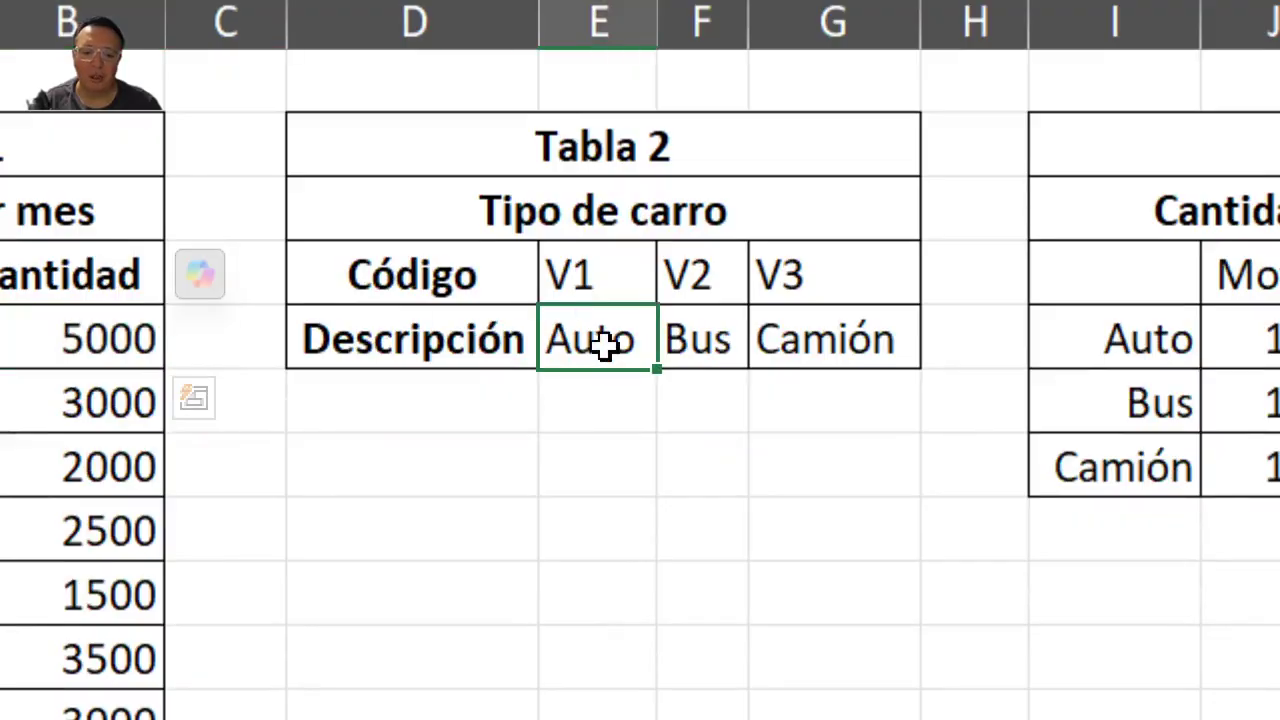
left_click(715, 272)
left_click(714, 340)
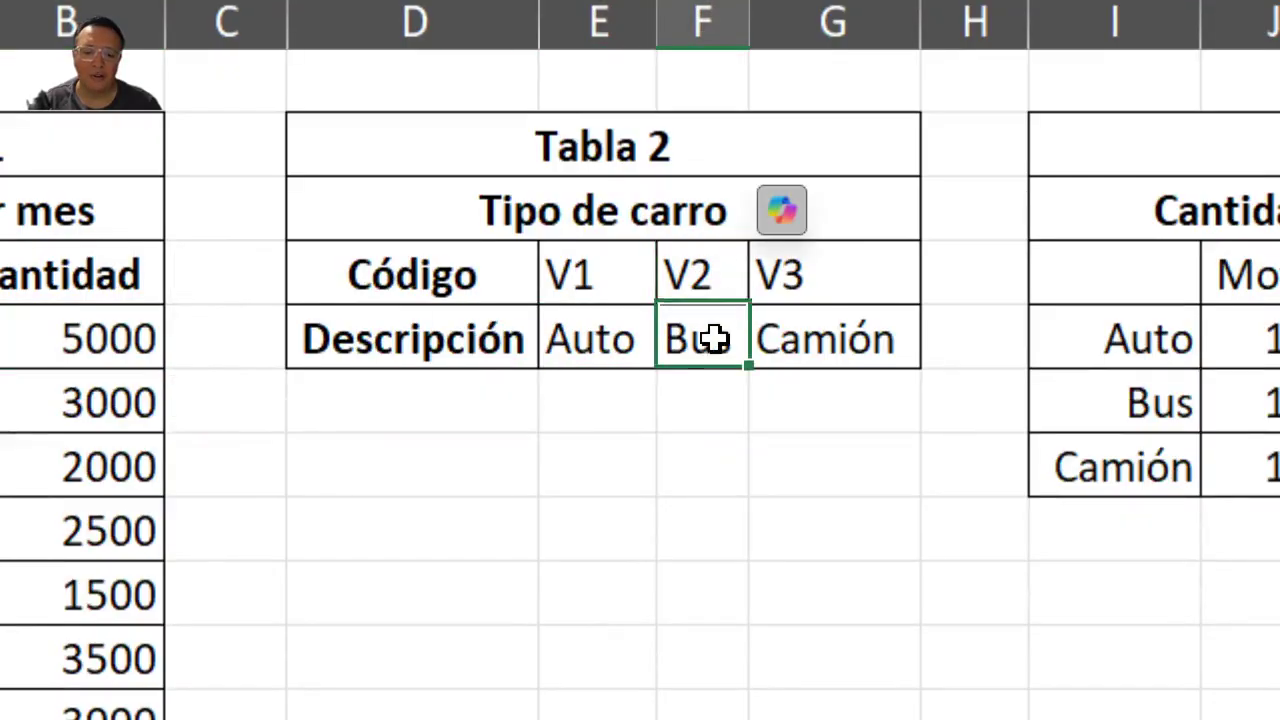
left_click(891, 277)
left_click(857, 352)
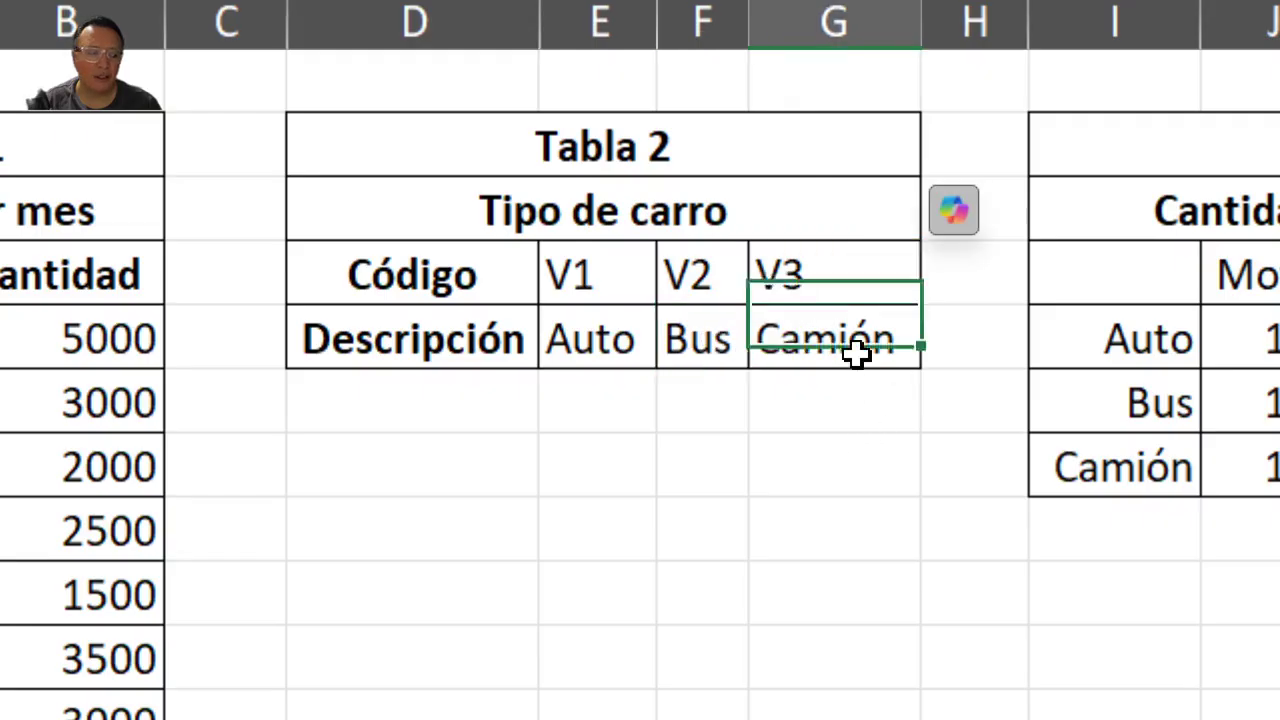
left_click(623, 471)
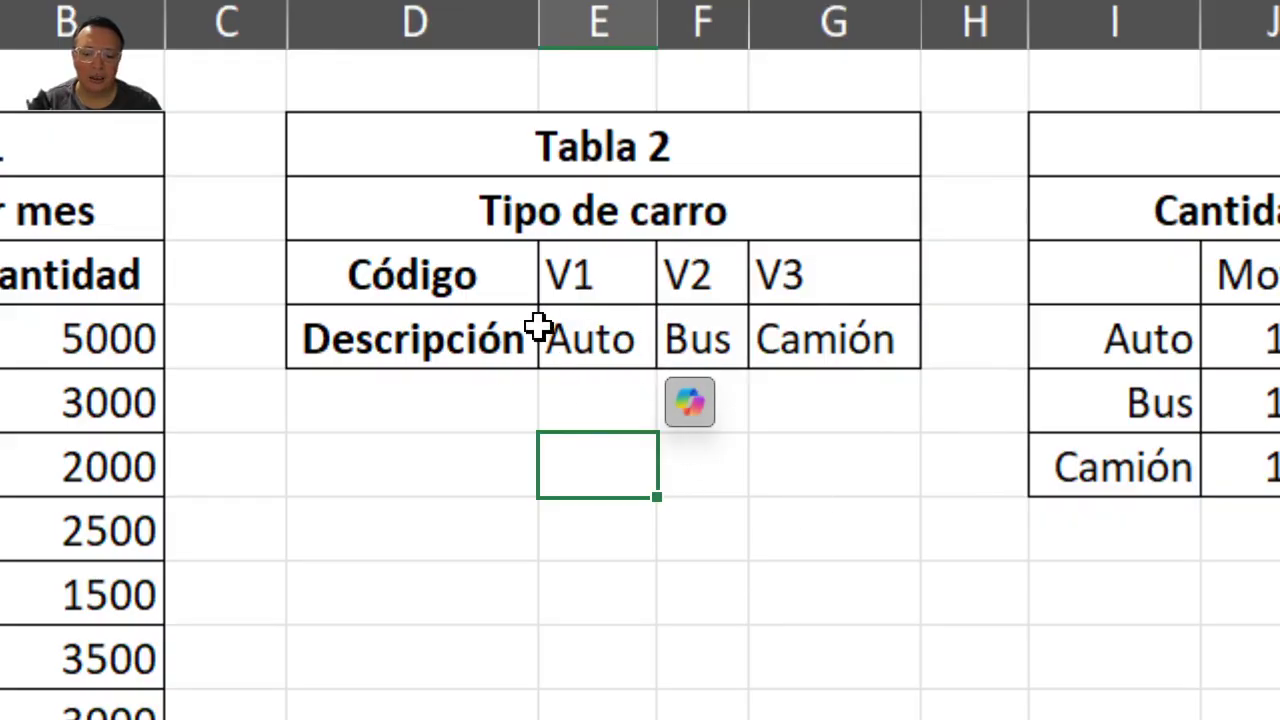
left_click_drag(551, 343, 857, 334)
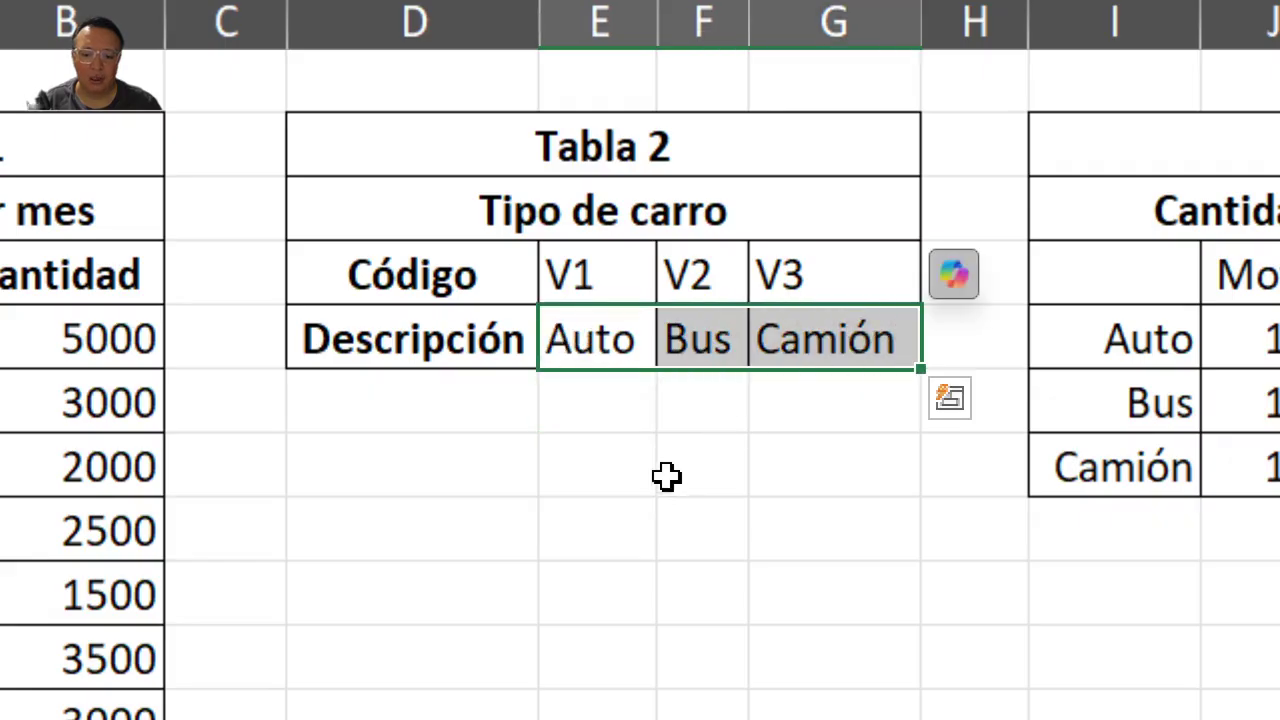
left_click(667, 476)
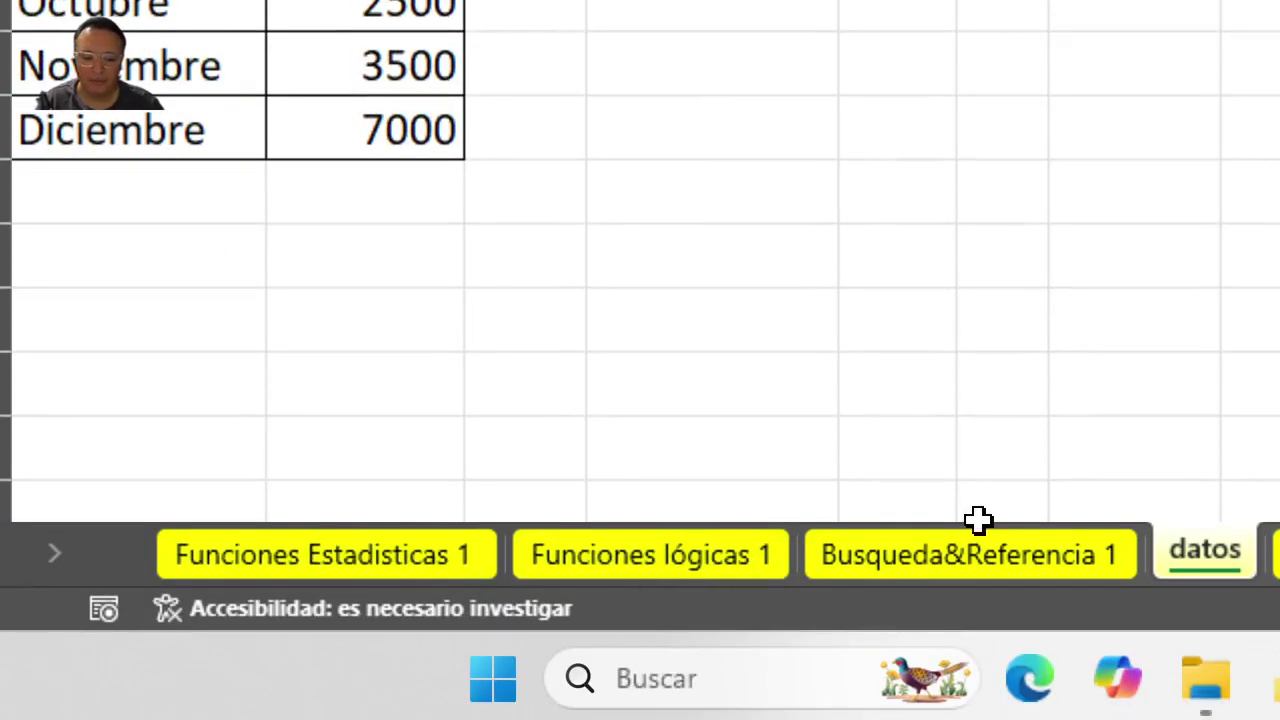
Return to the Busqueda&Referencia 1 sheet and review the month in C20 and the quantity in C21
left_click(970, 553)
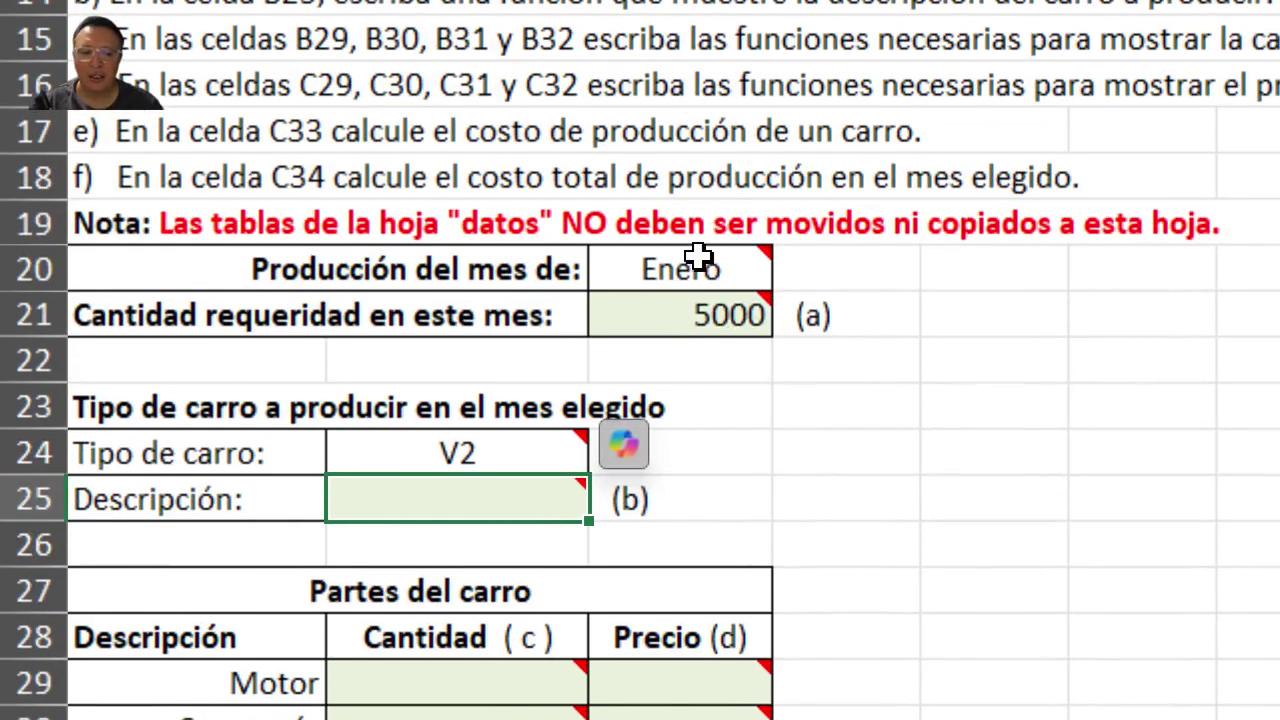
left_click(700, 262)
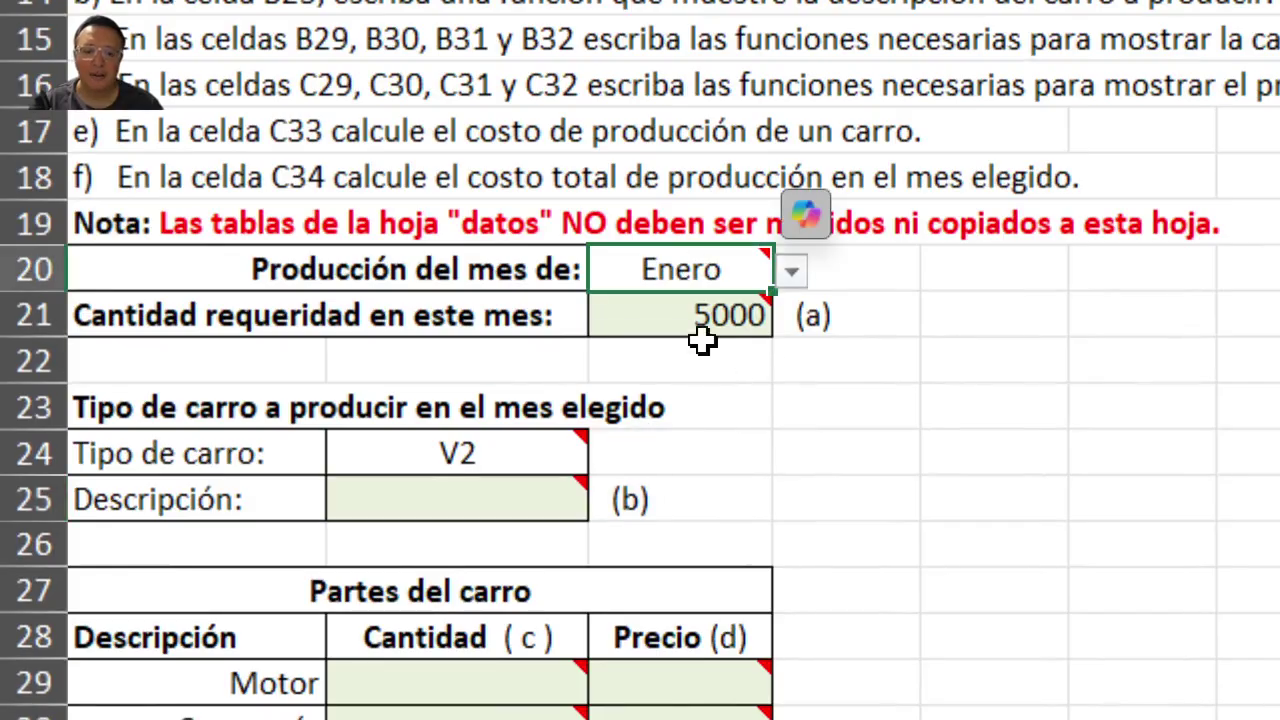
mouse_move(768, 300)
left_click(737, 320)
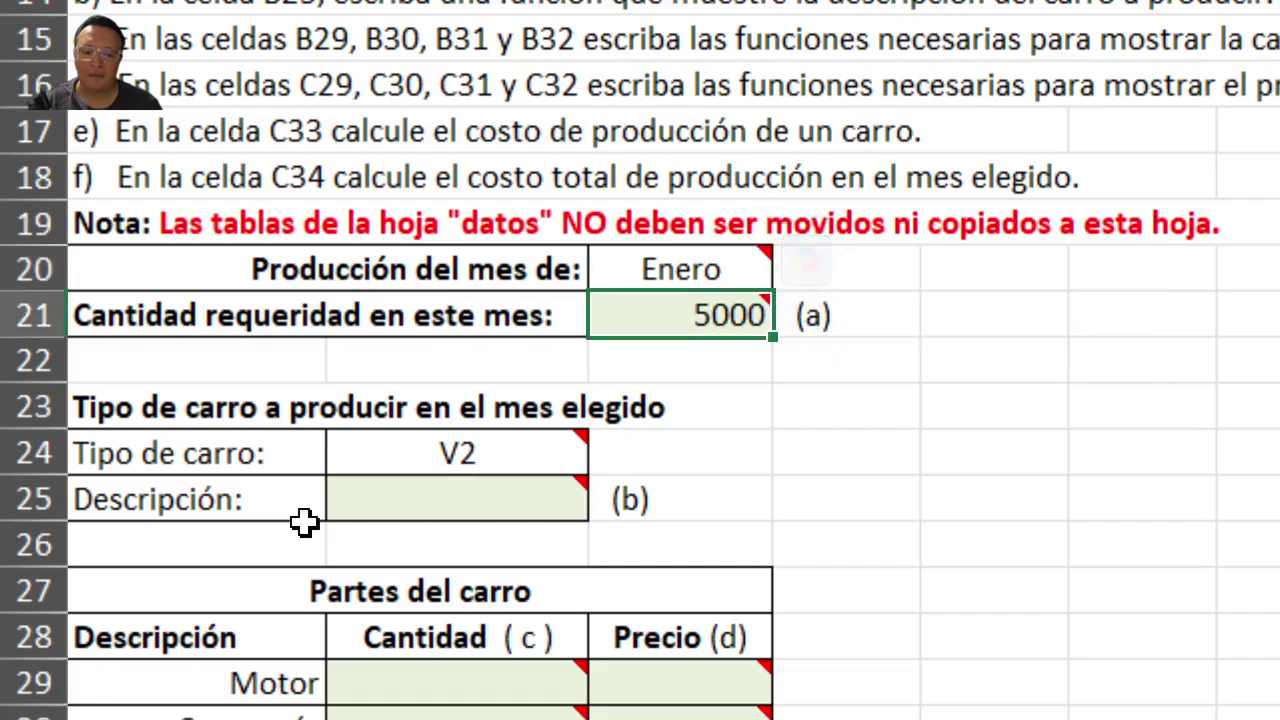
scroll(178, 631, "down", 1)
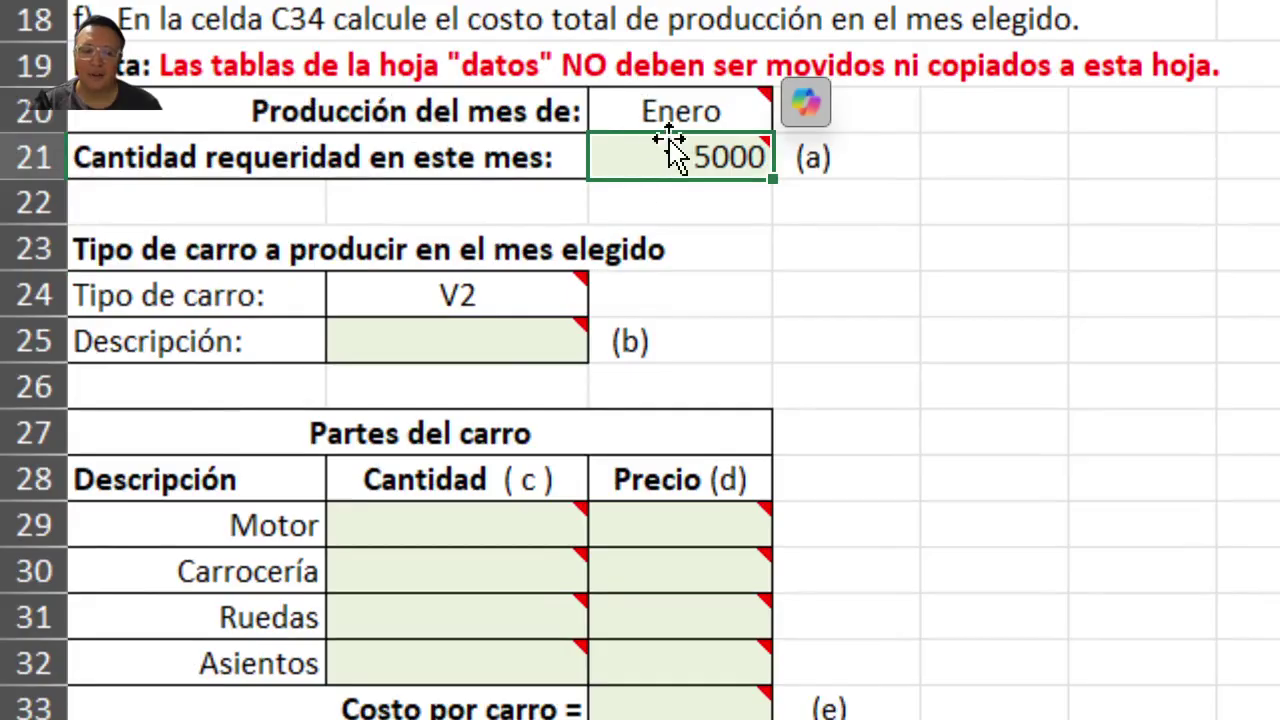
Set the car type in B24 to V1
left_click(677, 114)
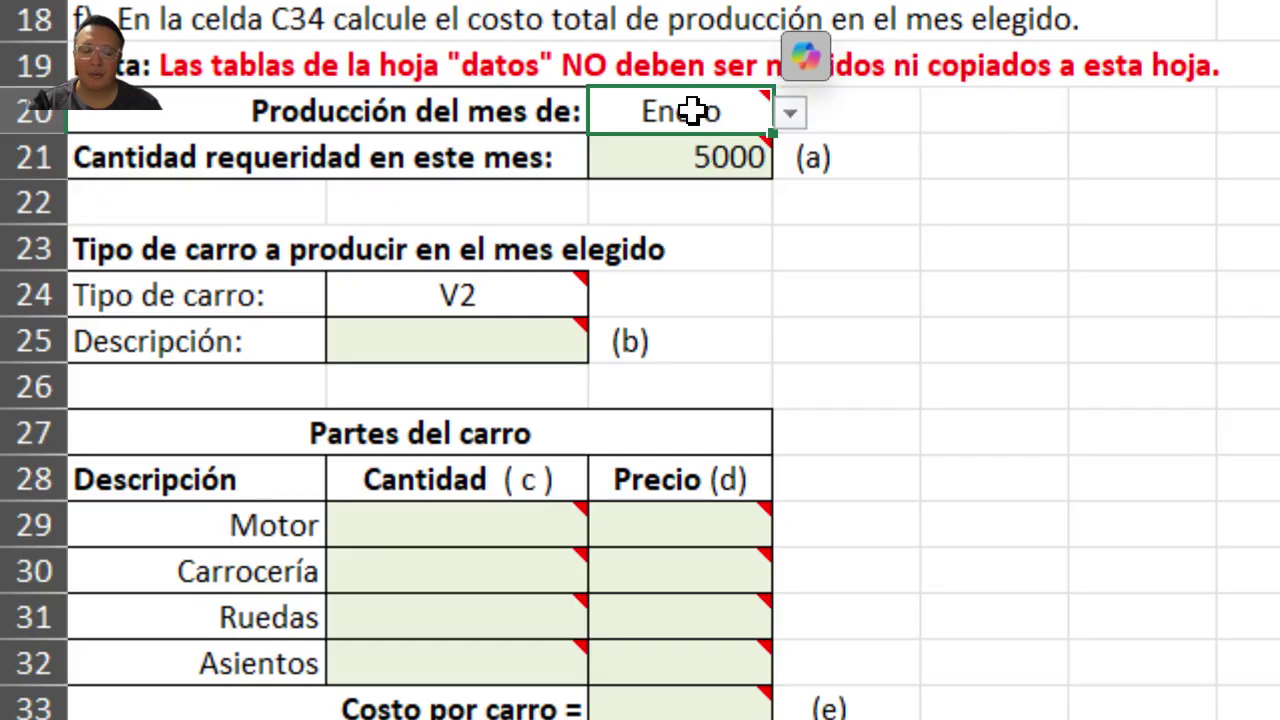
left_click(453, 294)
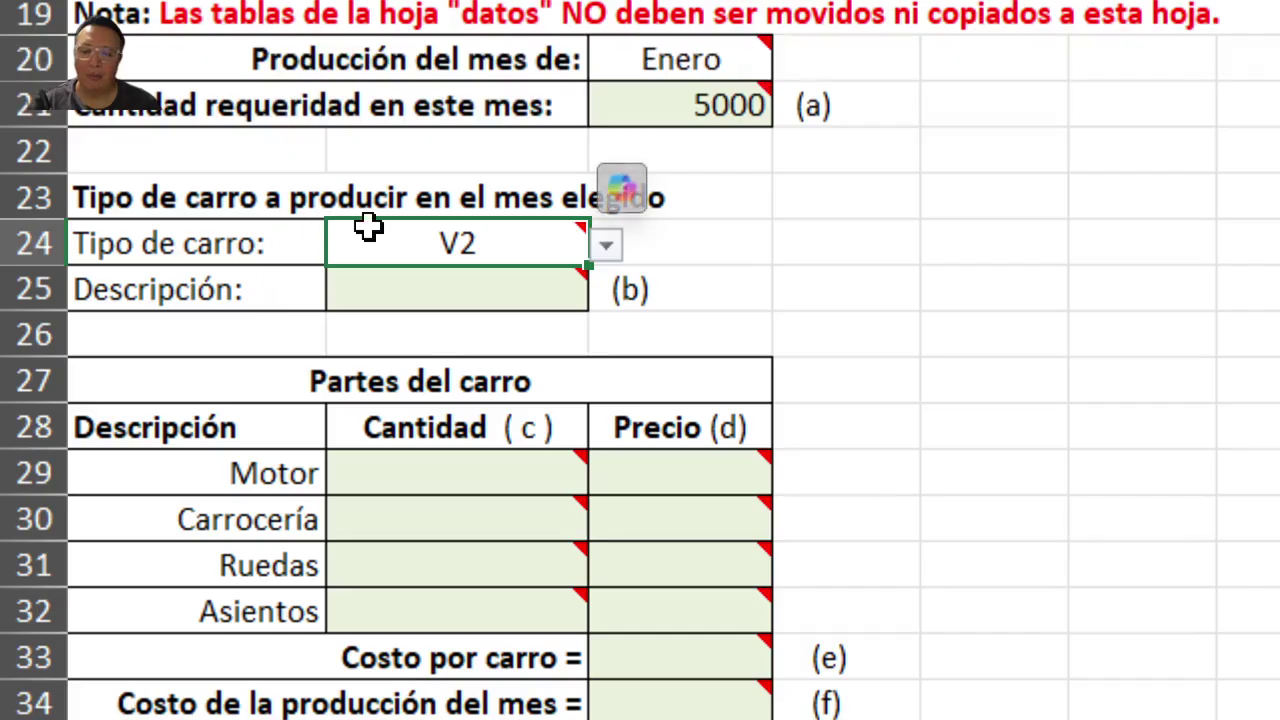
left_click(607, 248)
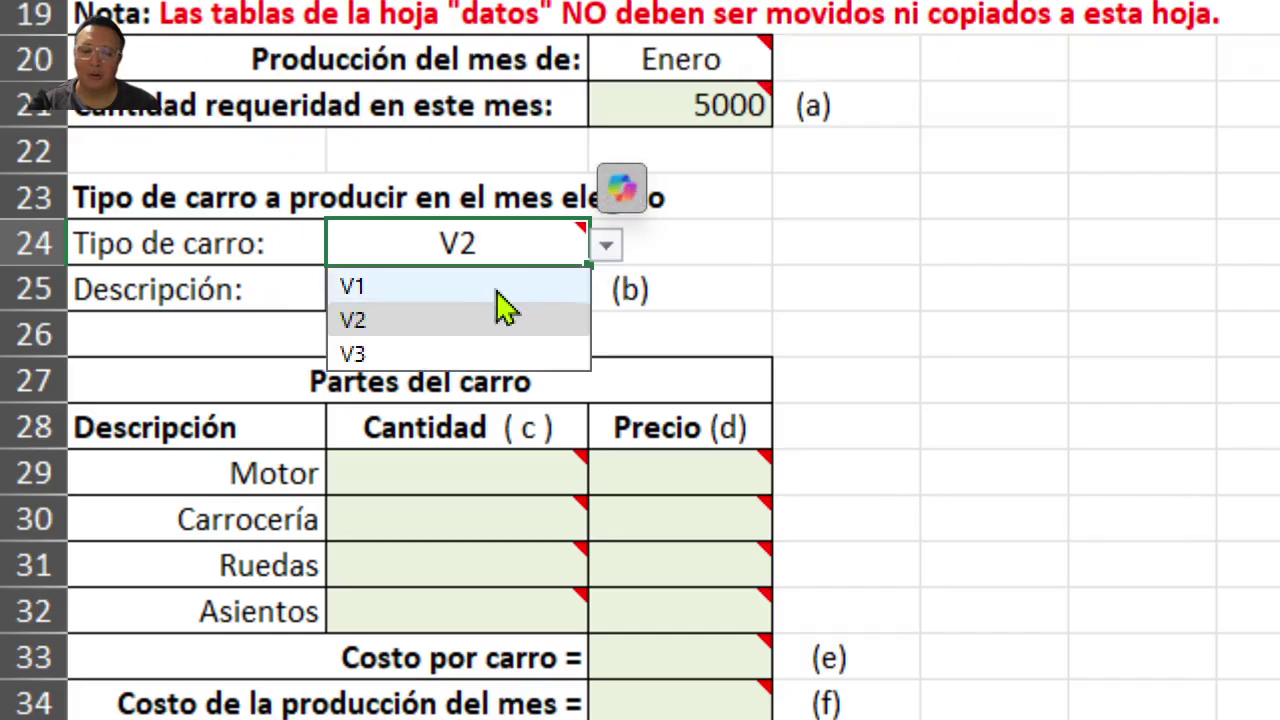
left_click(437, 288)
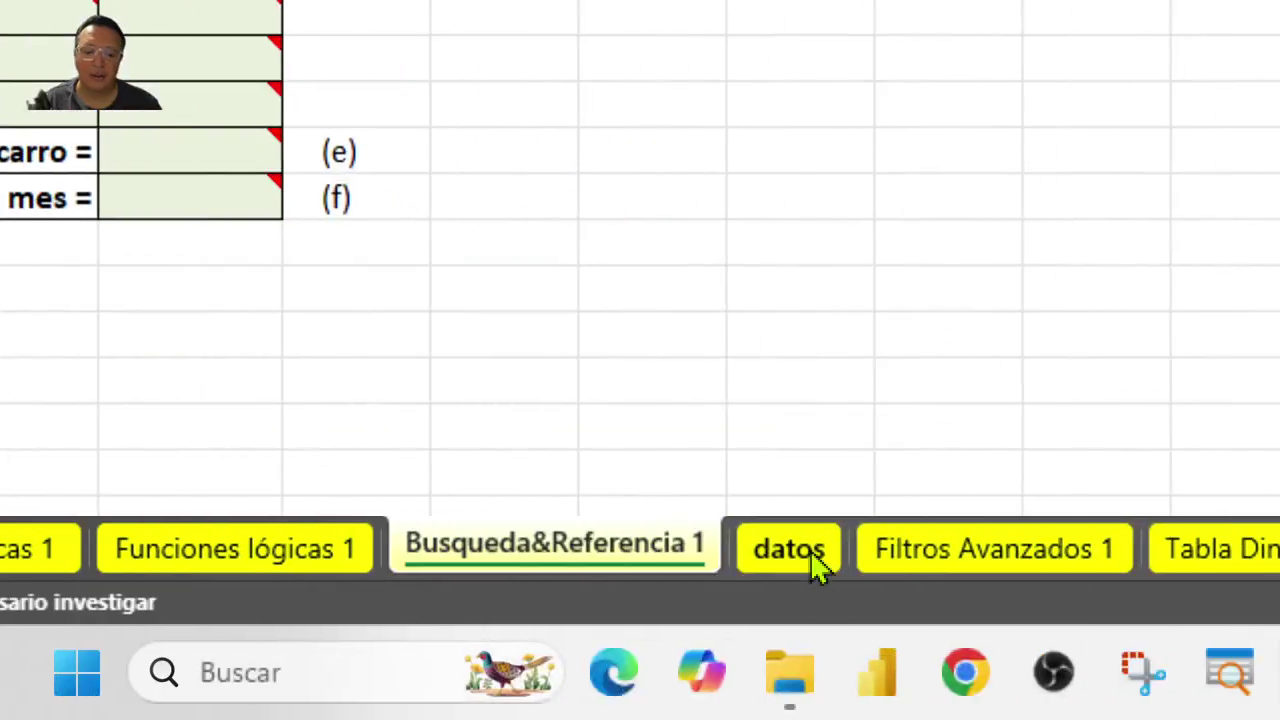
Compare the horizontal layout of Tabla 2 with the vertical Tabla 1 on the datos sheet, and return to the Busqueda&Referencia 1 sheet
left_click(1258, 548)
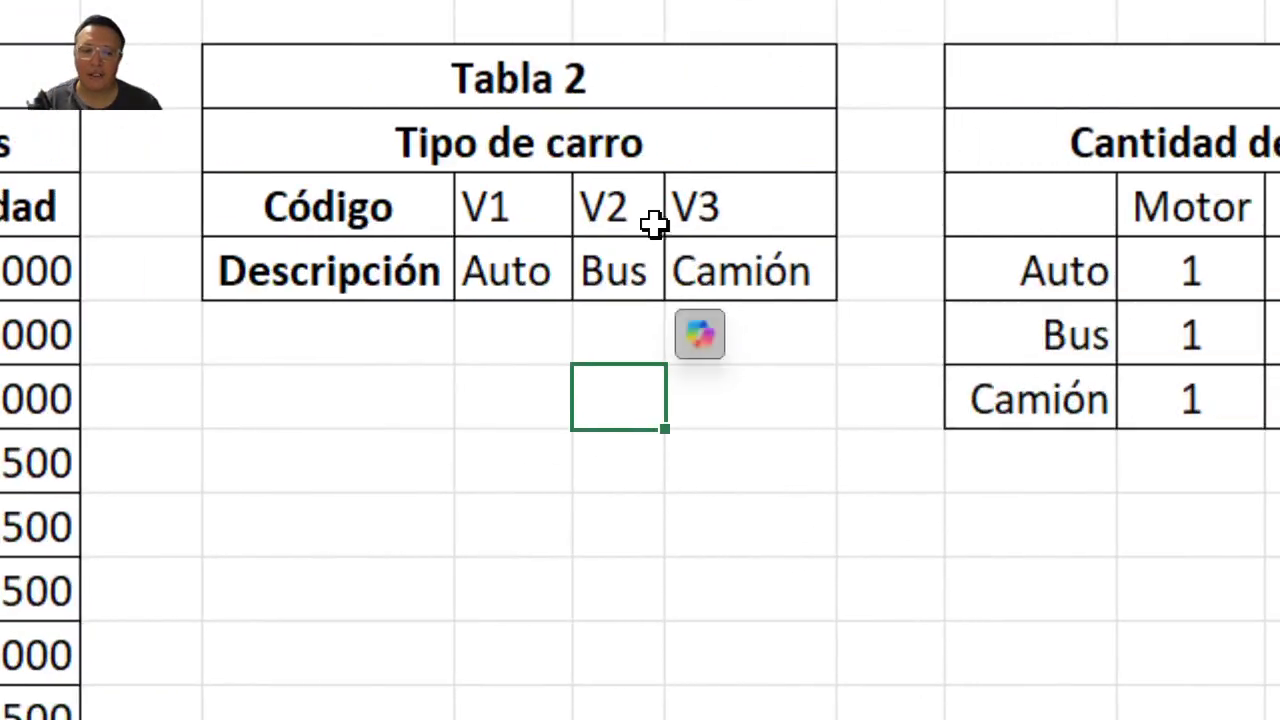
left_click_drag(338, 218, 703, 274)
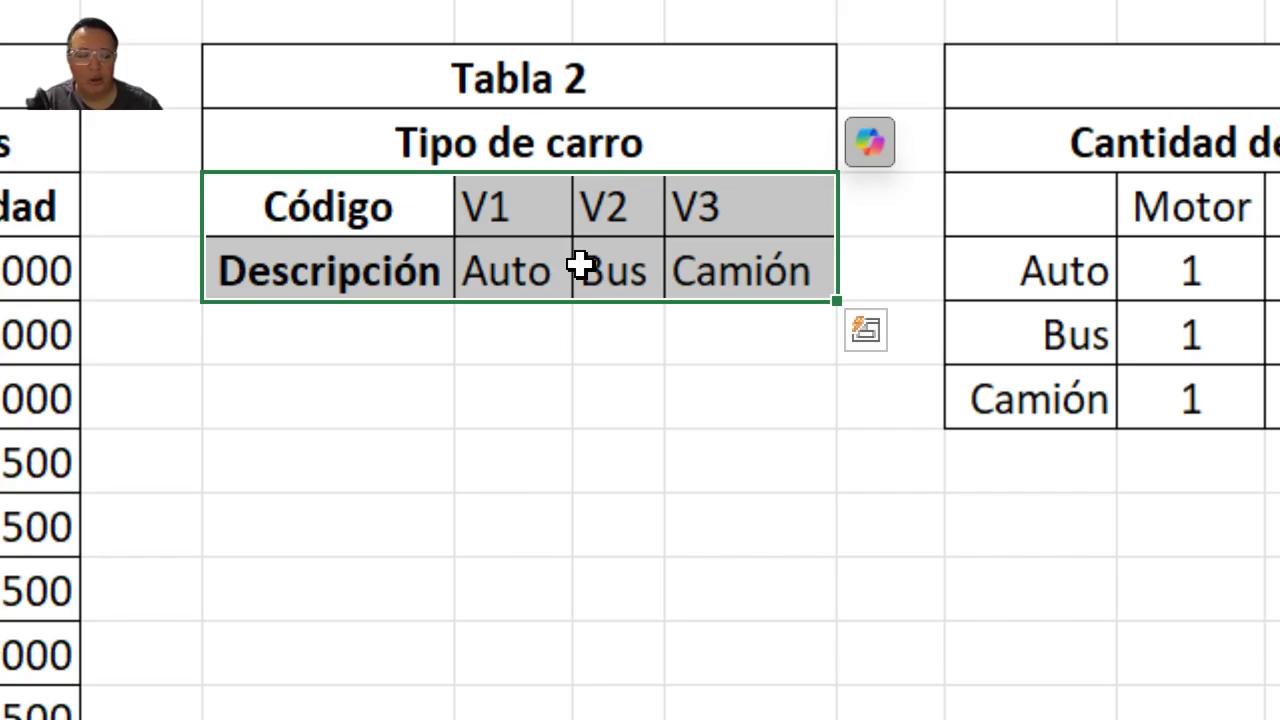
left_click(528, 284)
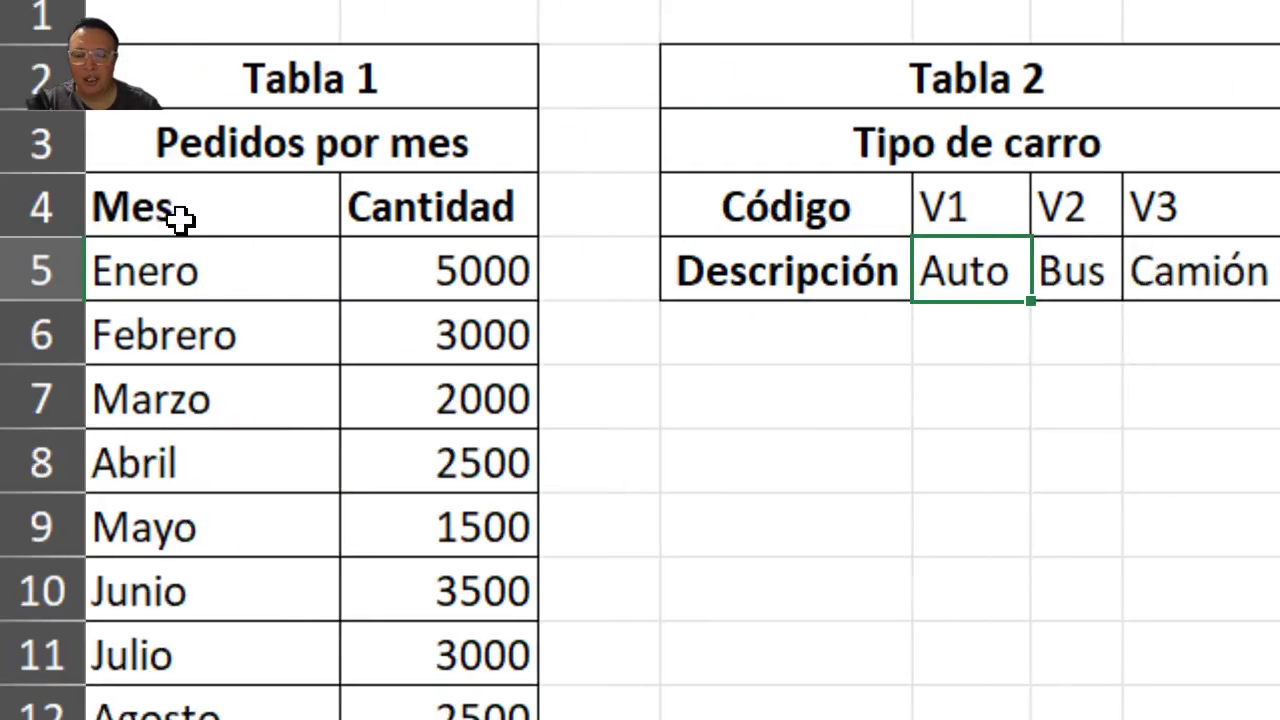
left_click_drag(160, 270, 477, 634)
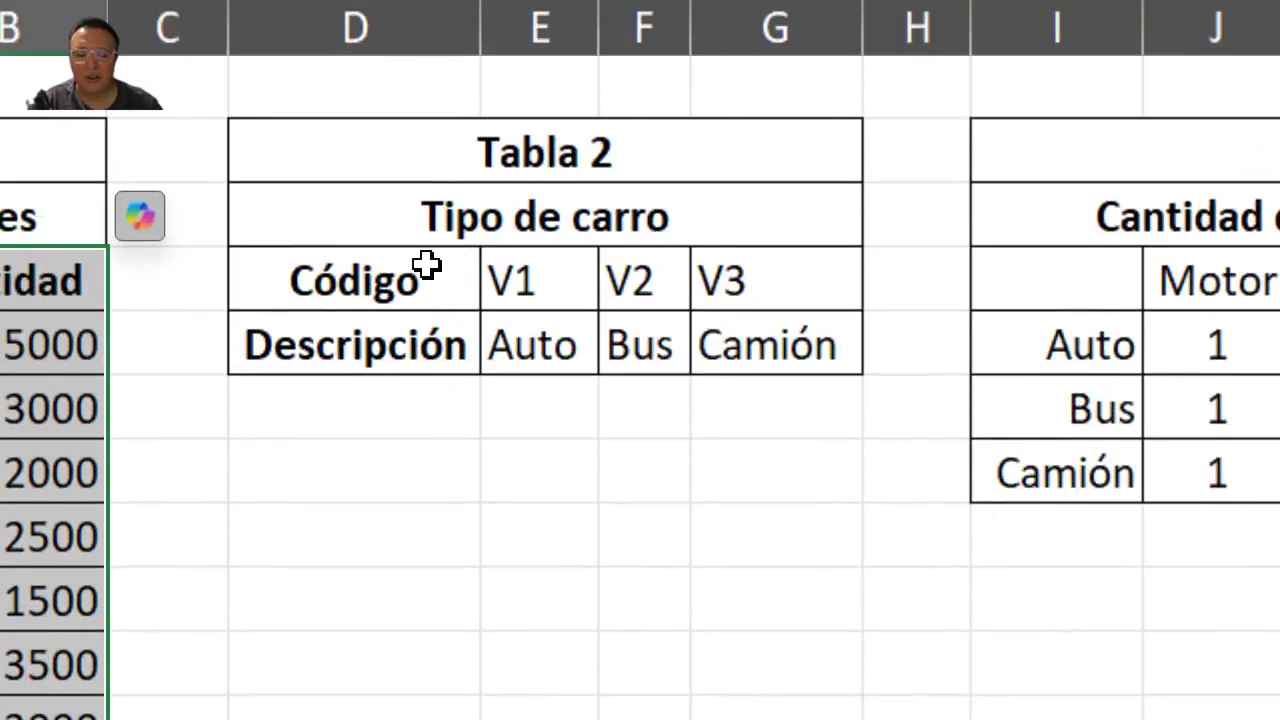
left_click_drag(423, 268, 809, 343)
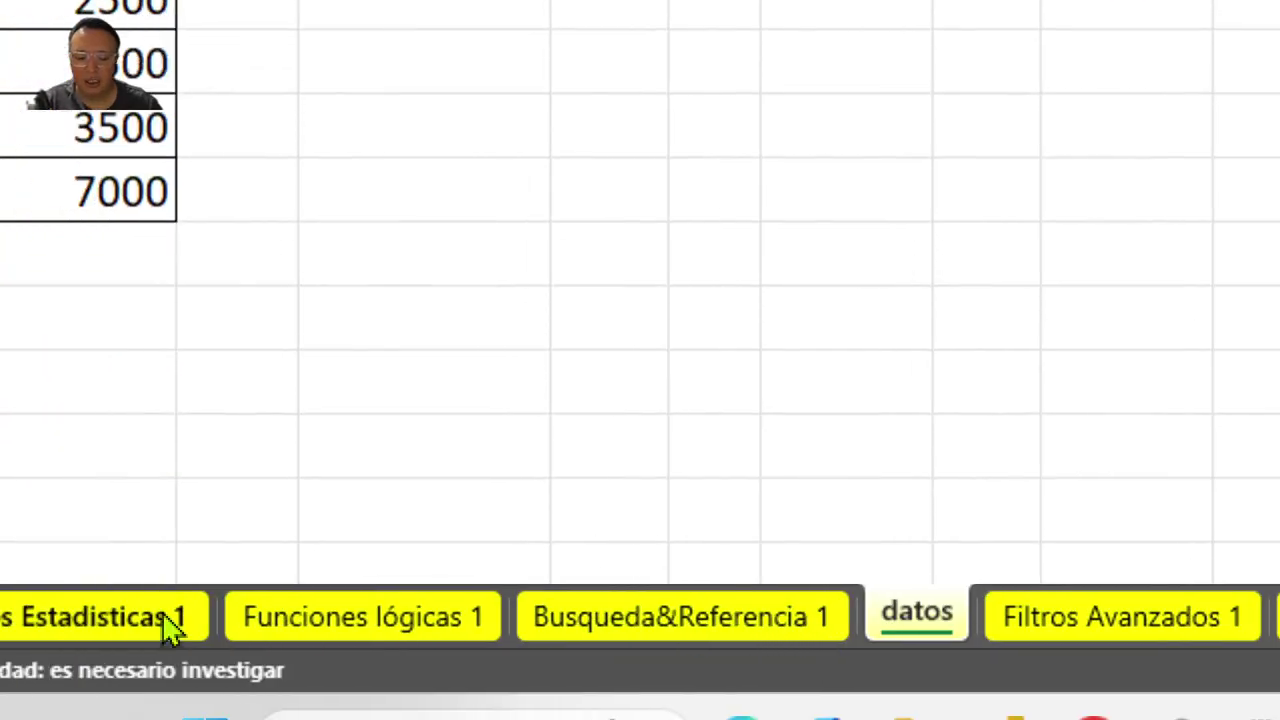
left_click(530, 618)
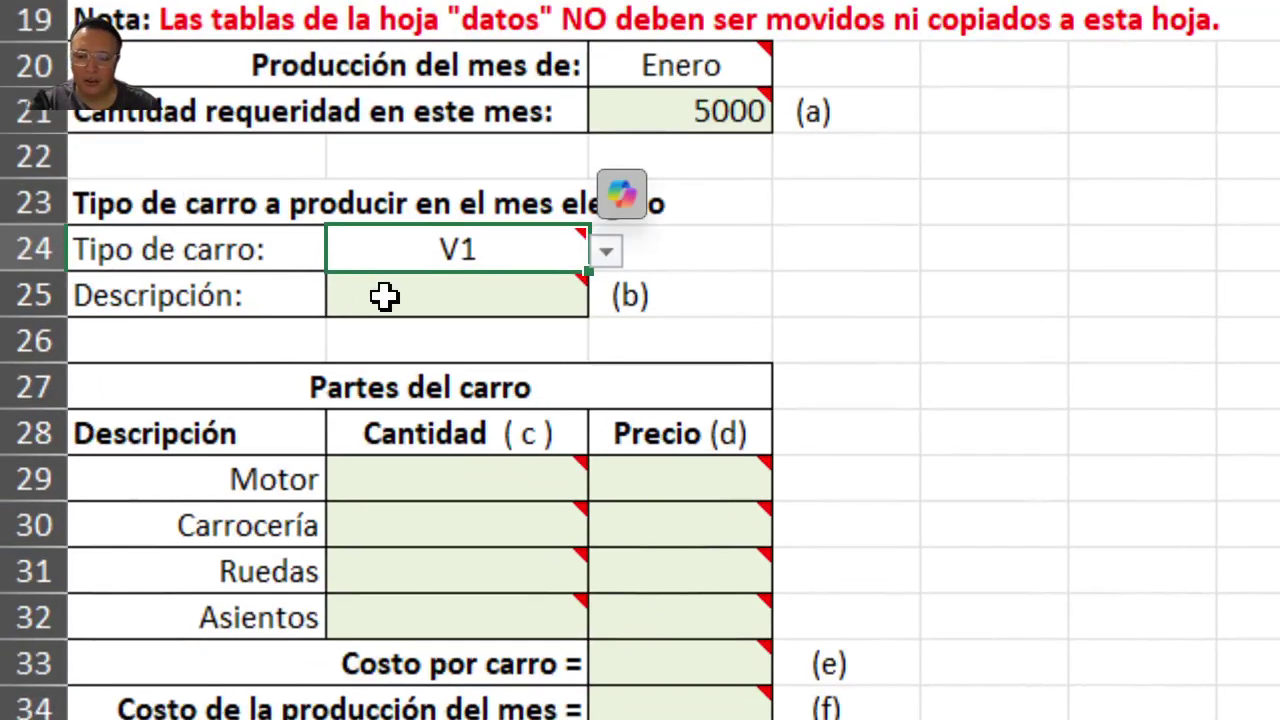
Look up the car description in B25 with the formula =BUSCARH(B24;datos!E4:G5;2;FALSO)
left_click(385, 296)
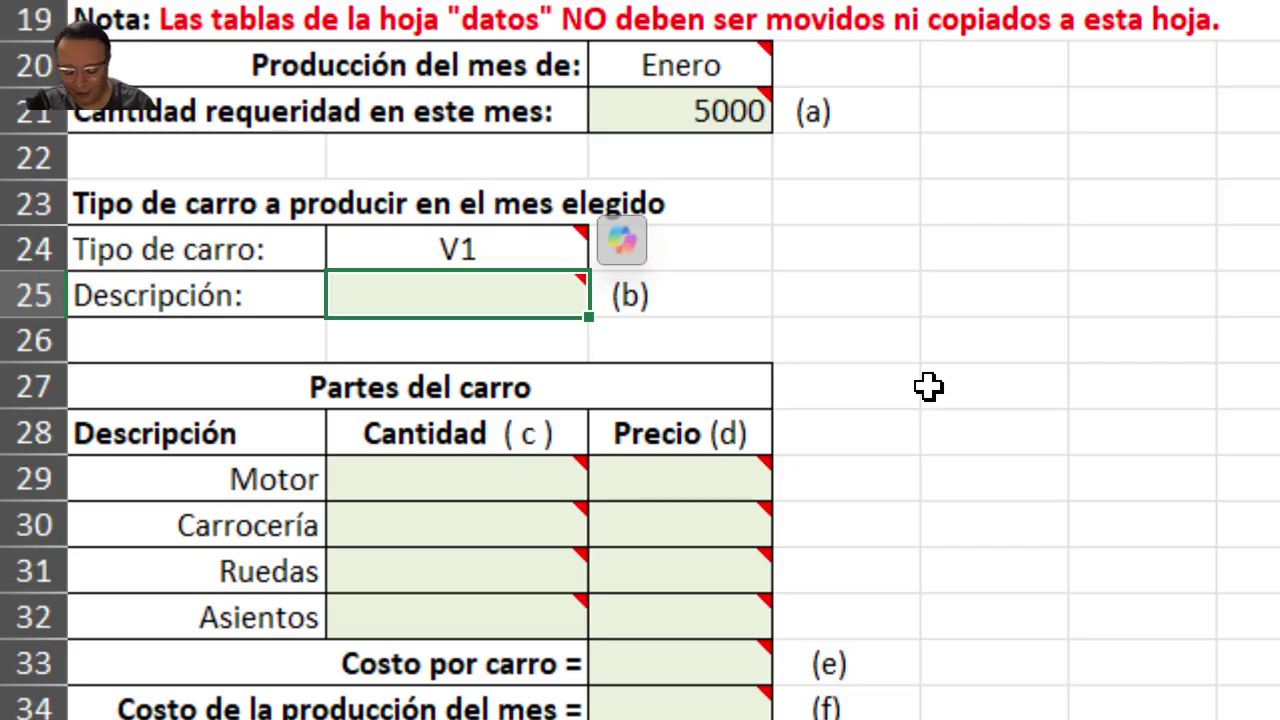
type("=busc")
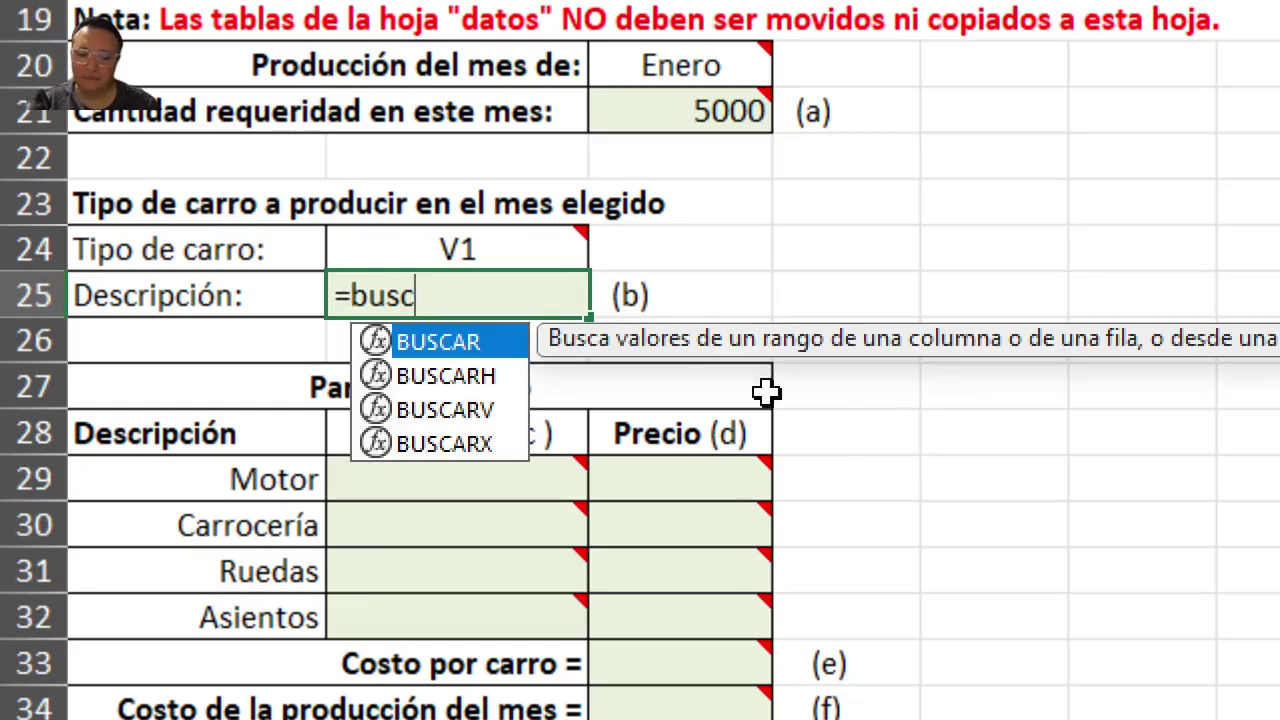
double_click(430, 376)
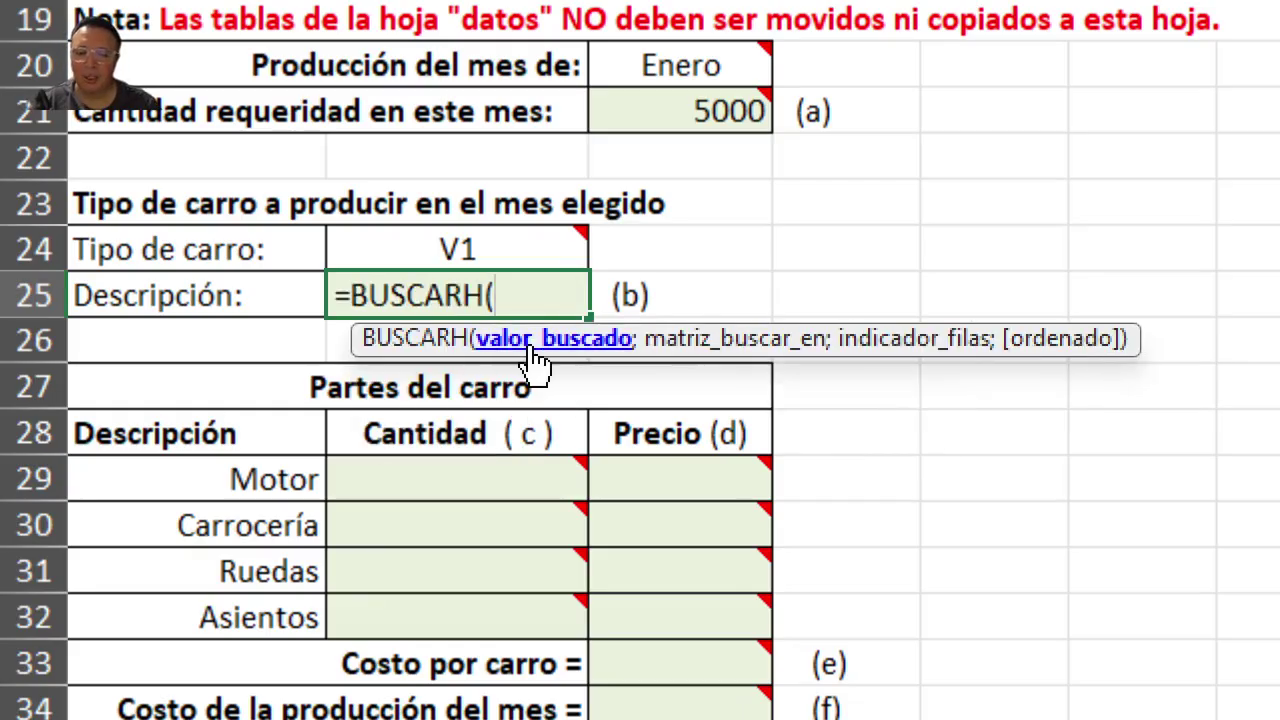
left_click(509, 251)
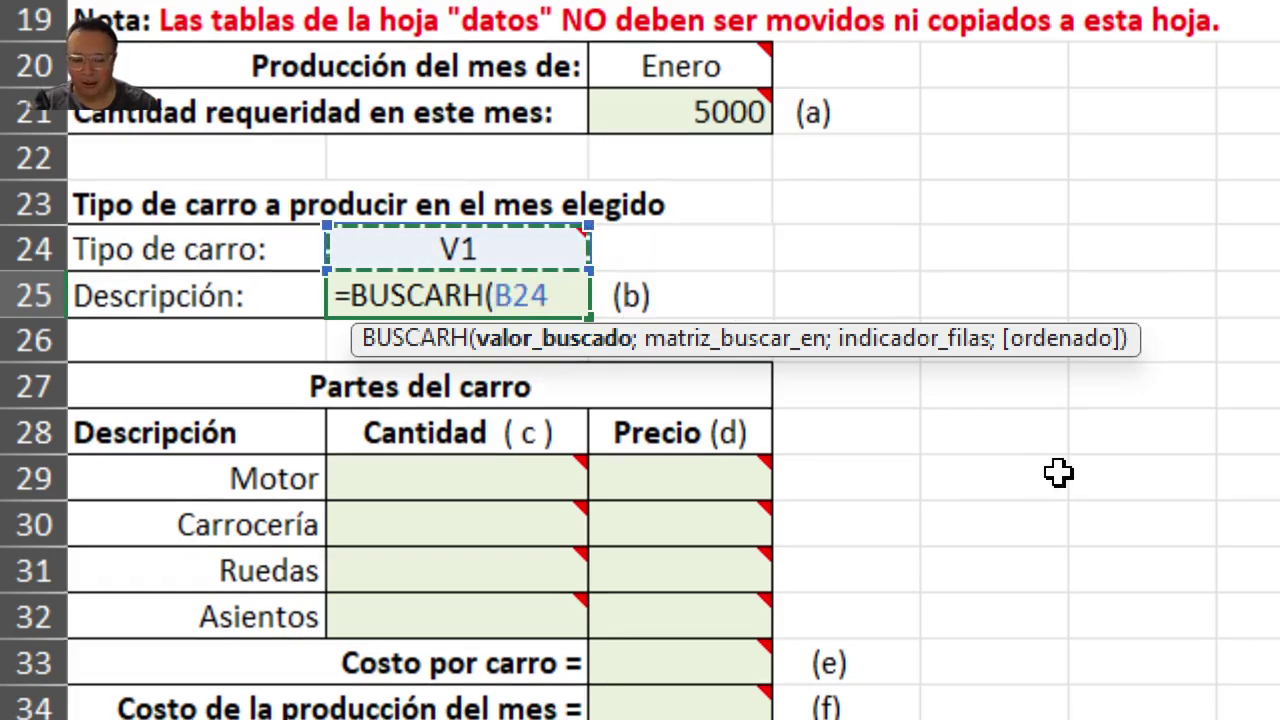
type(";")
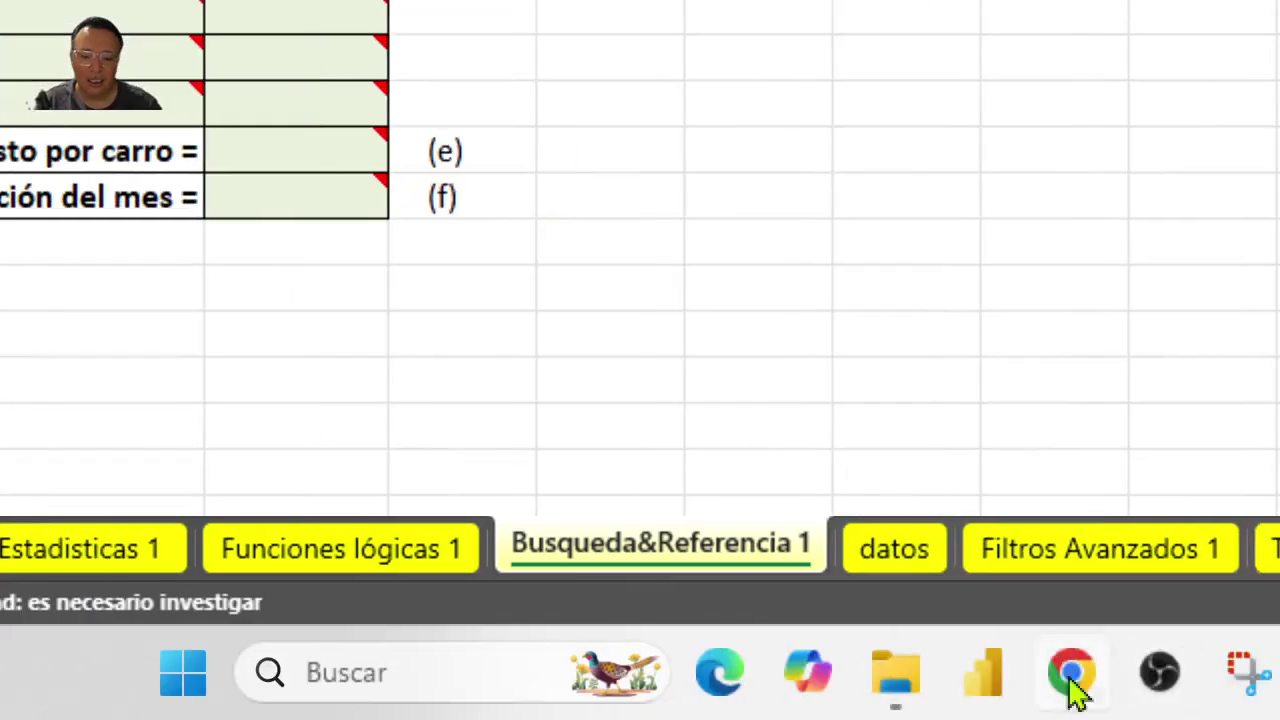
scroll(700, 300, "up", 8)
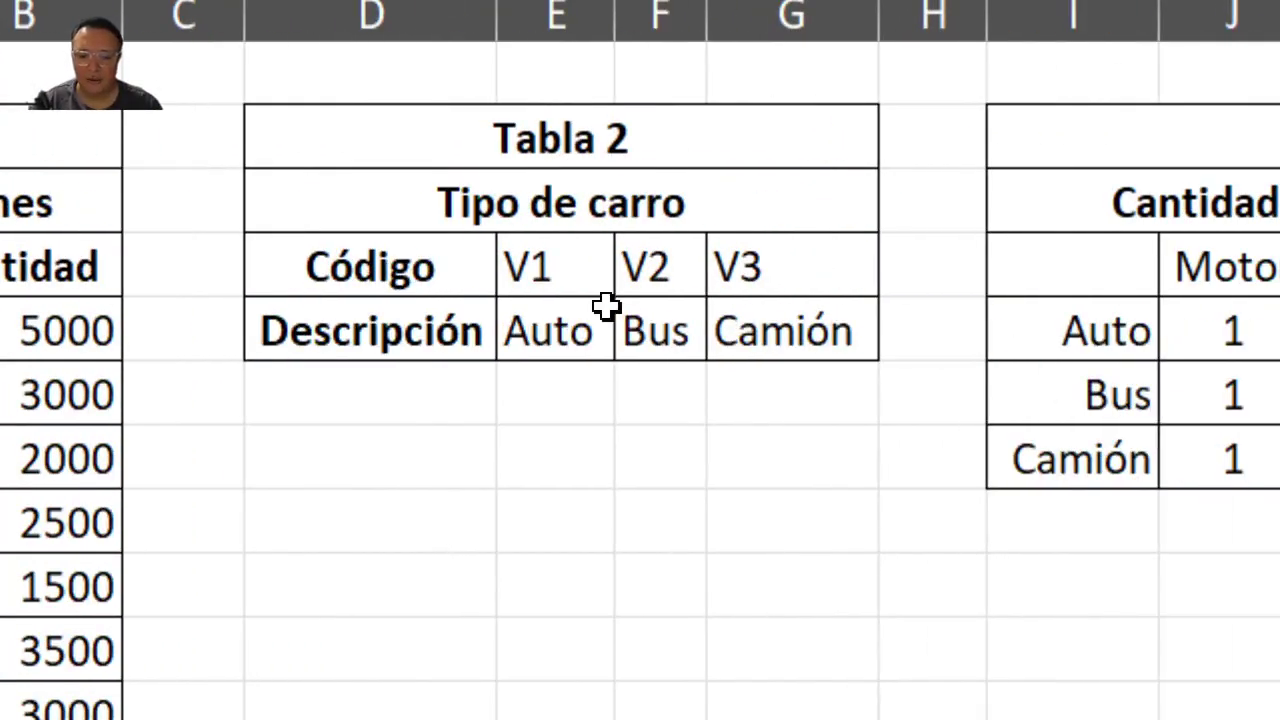
left_click_drag(560, 255, 717, 349)
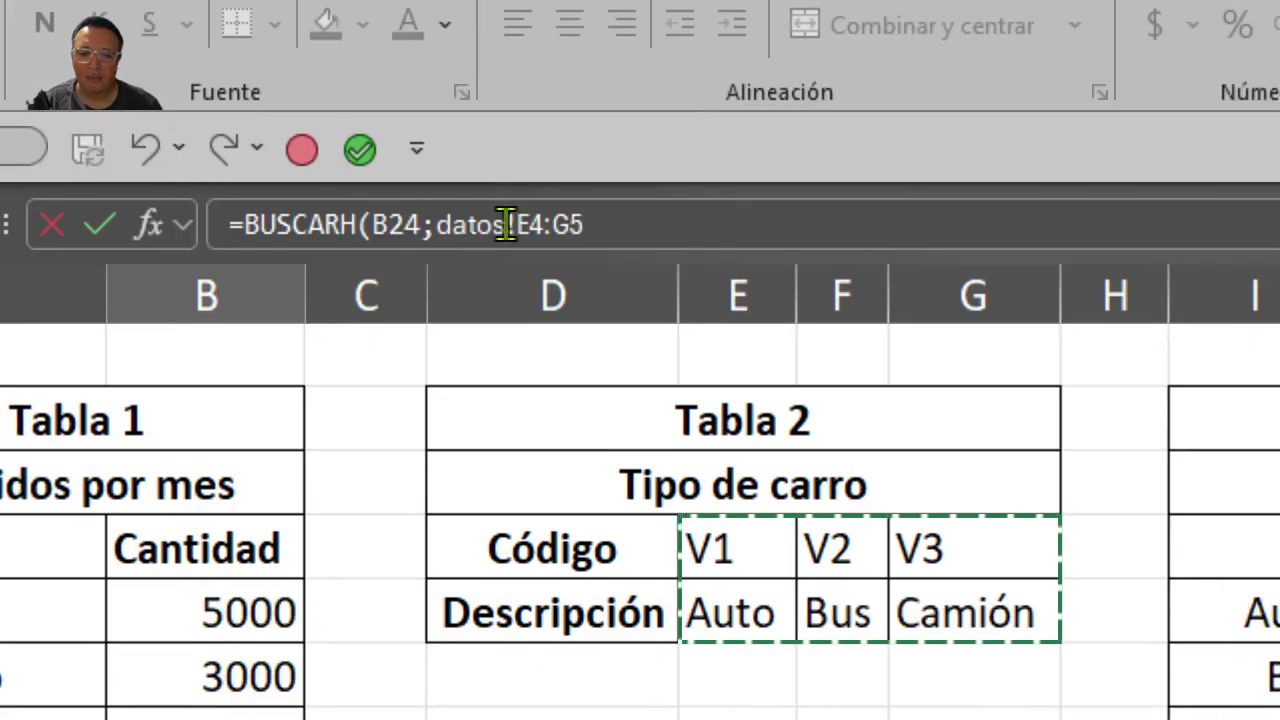
left_click(612, 222)
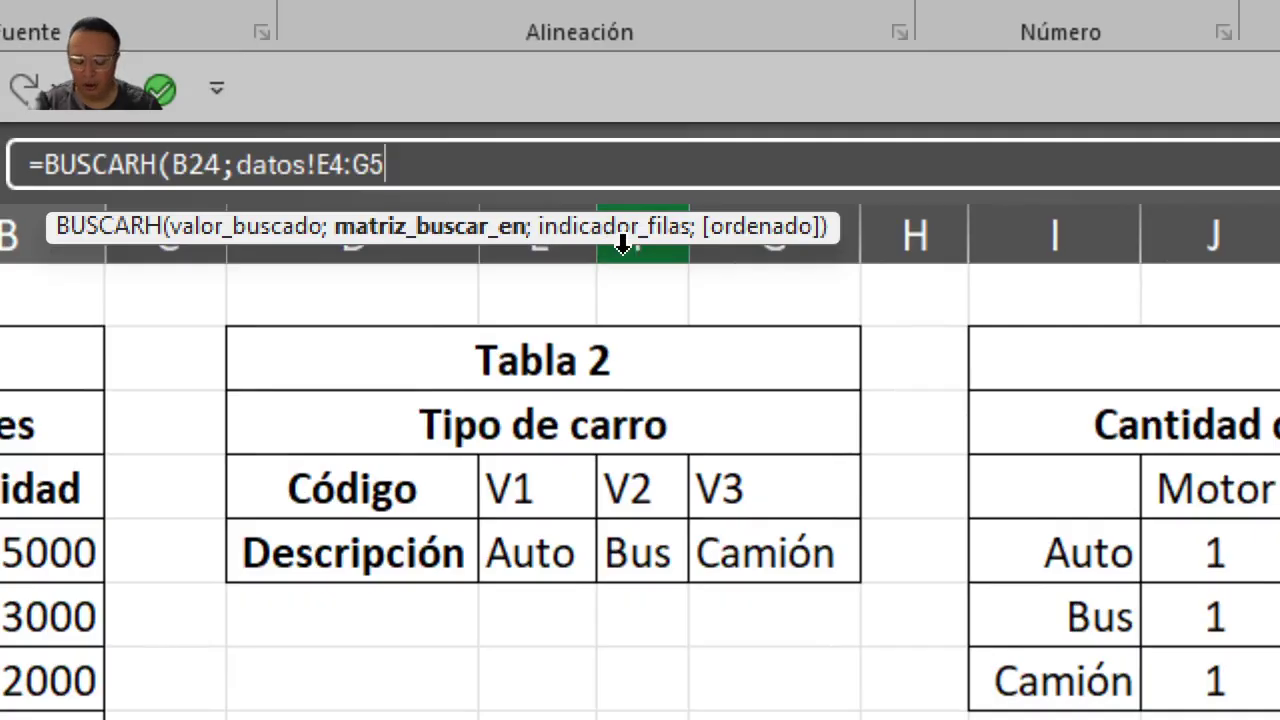
type(";2")
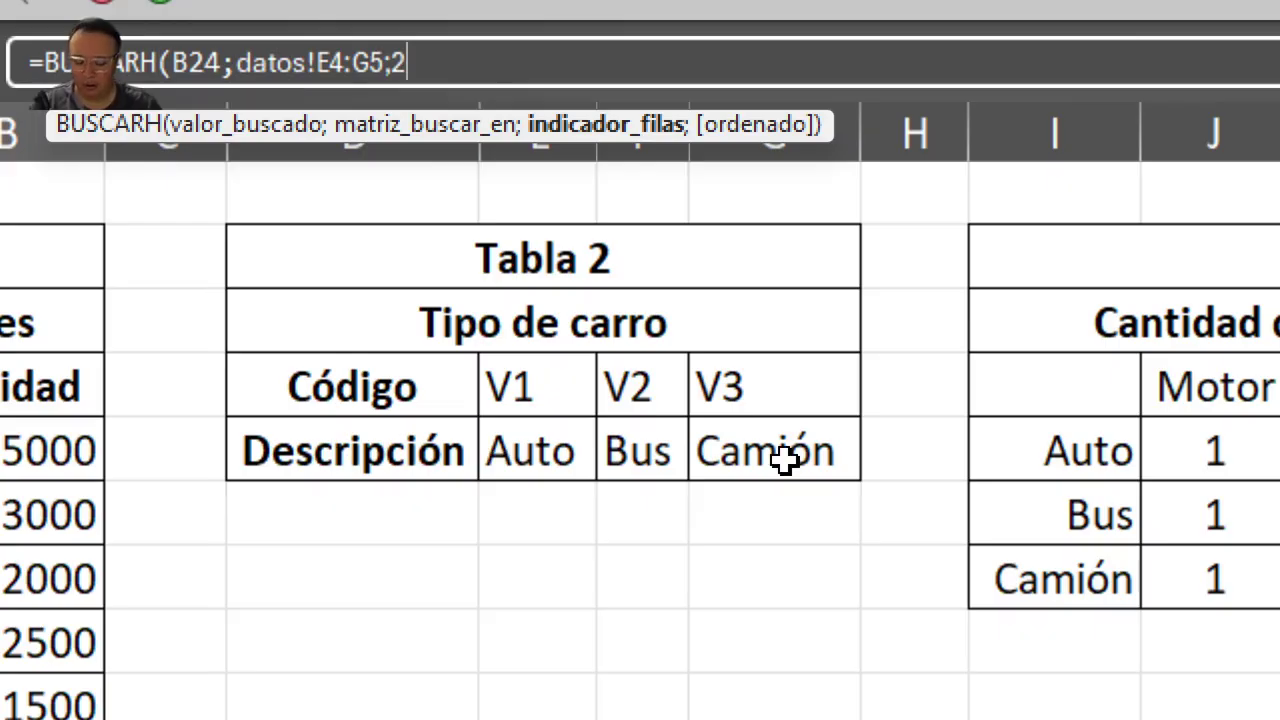
type(";")
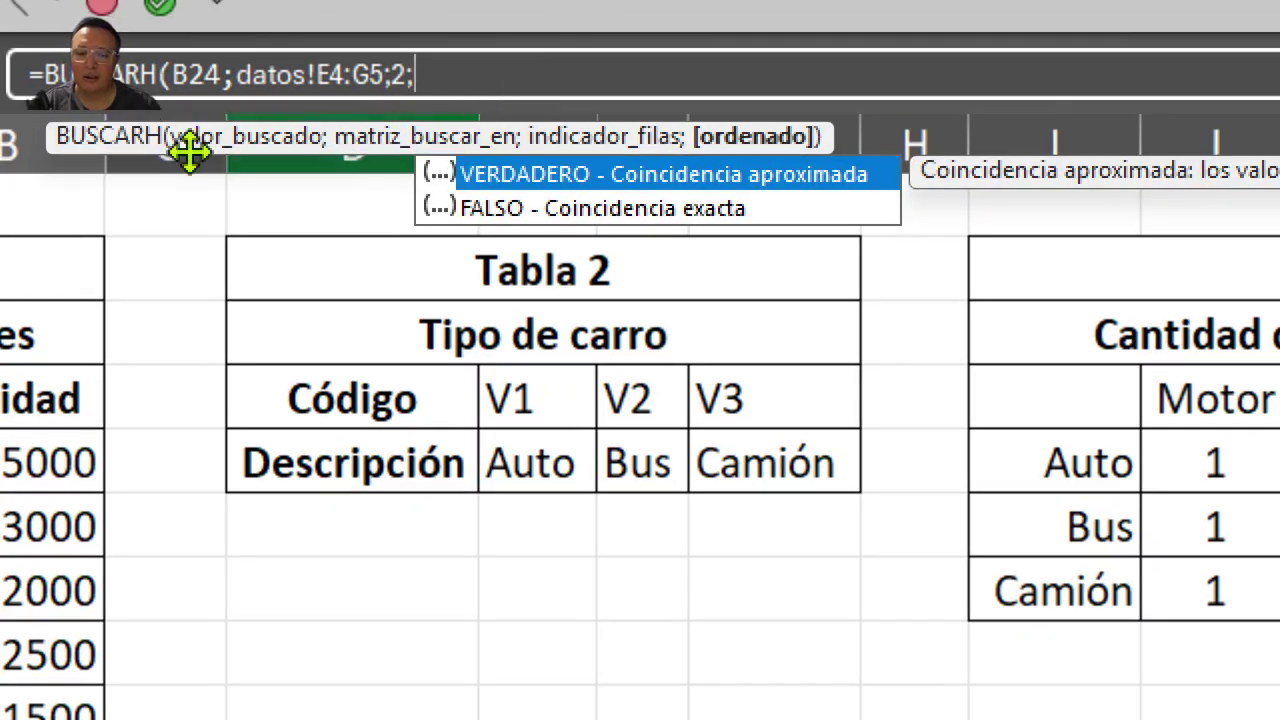
double_click(617, 210)
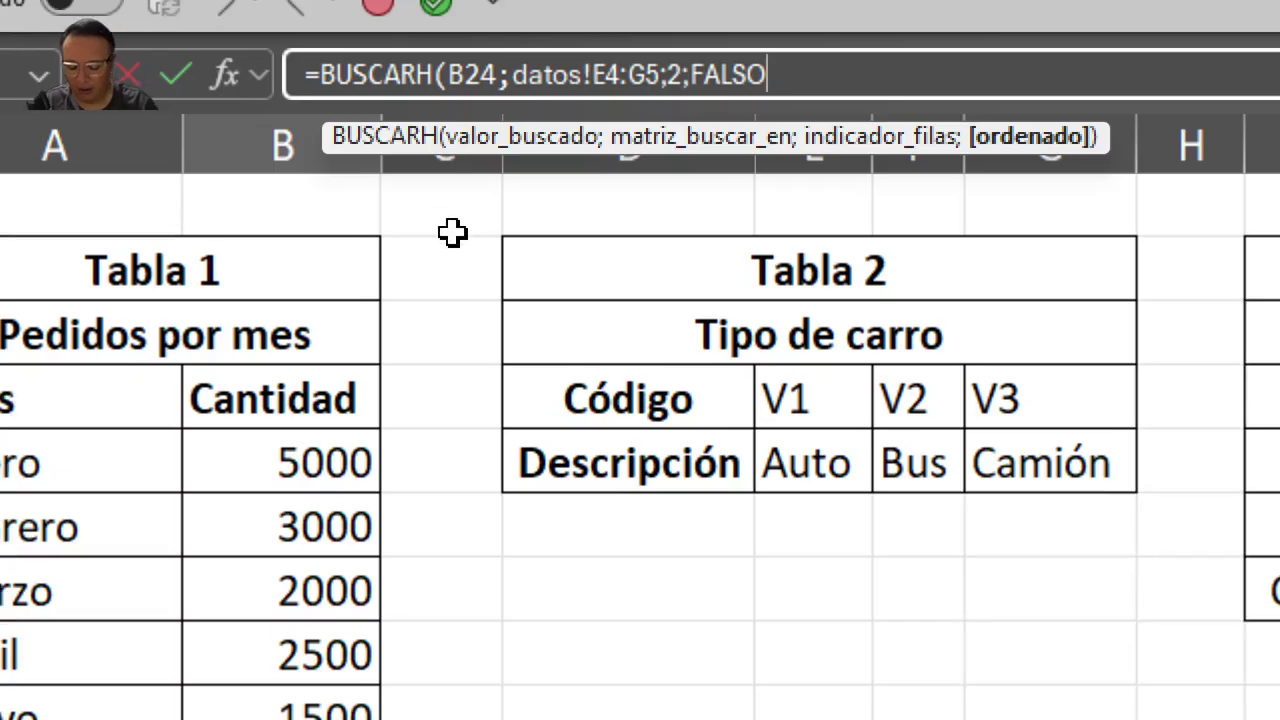
type(")")
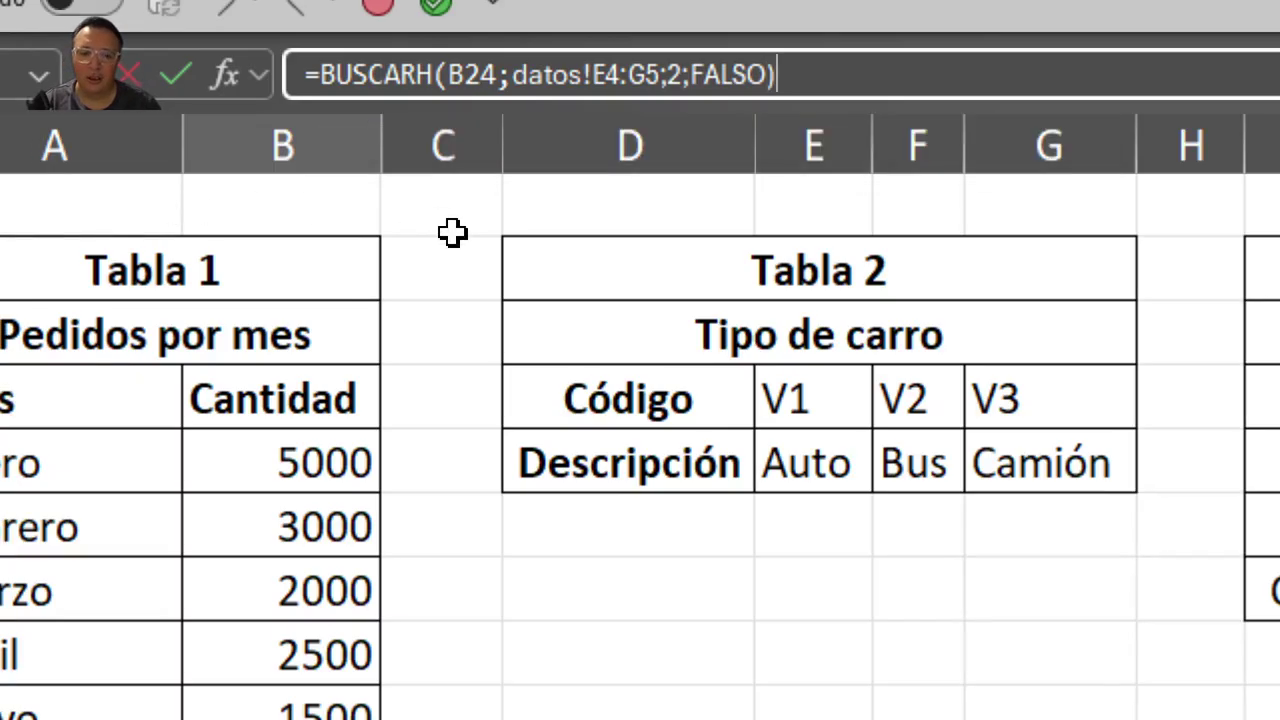
key("Return")
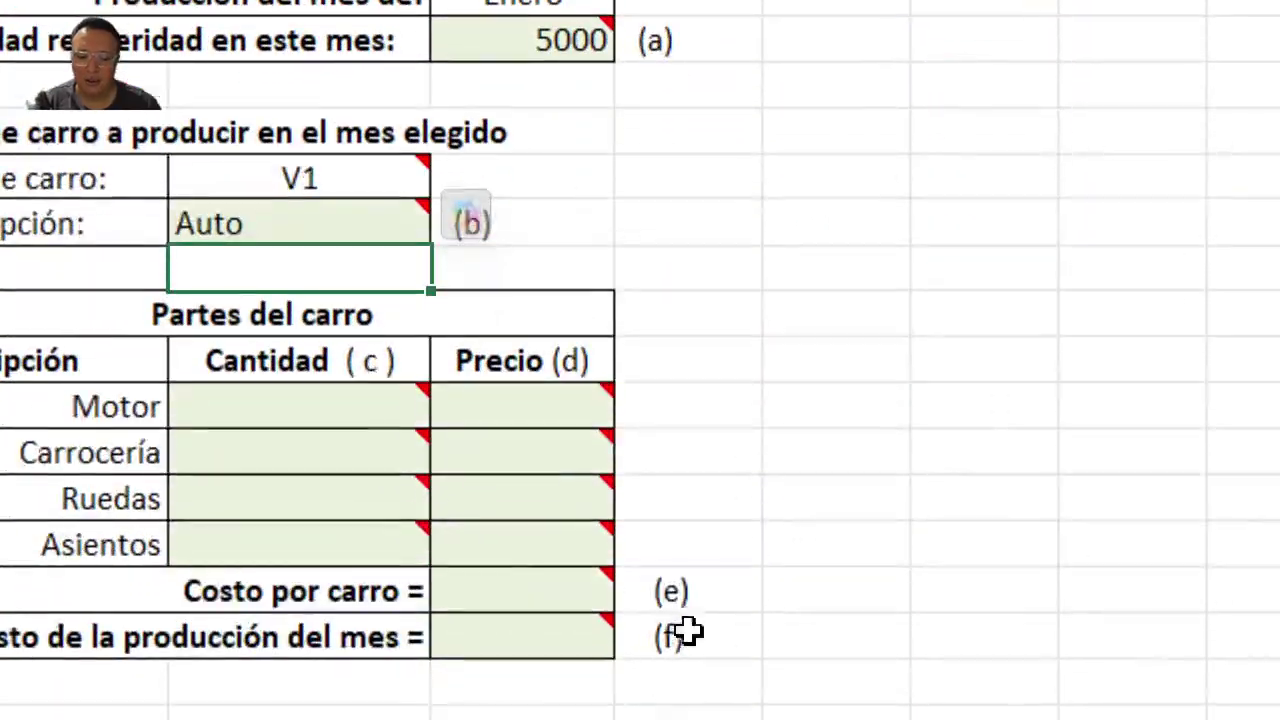
Change the car type in B24 to V3
left_click(415, 165)
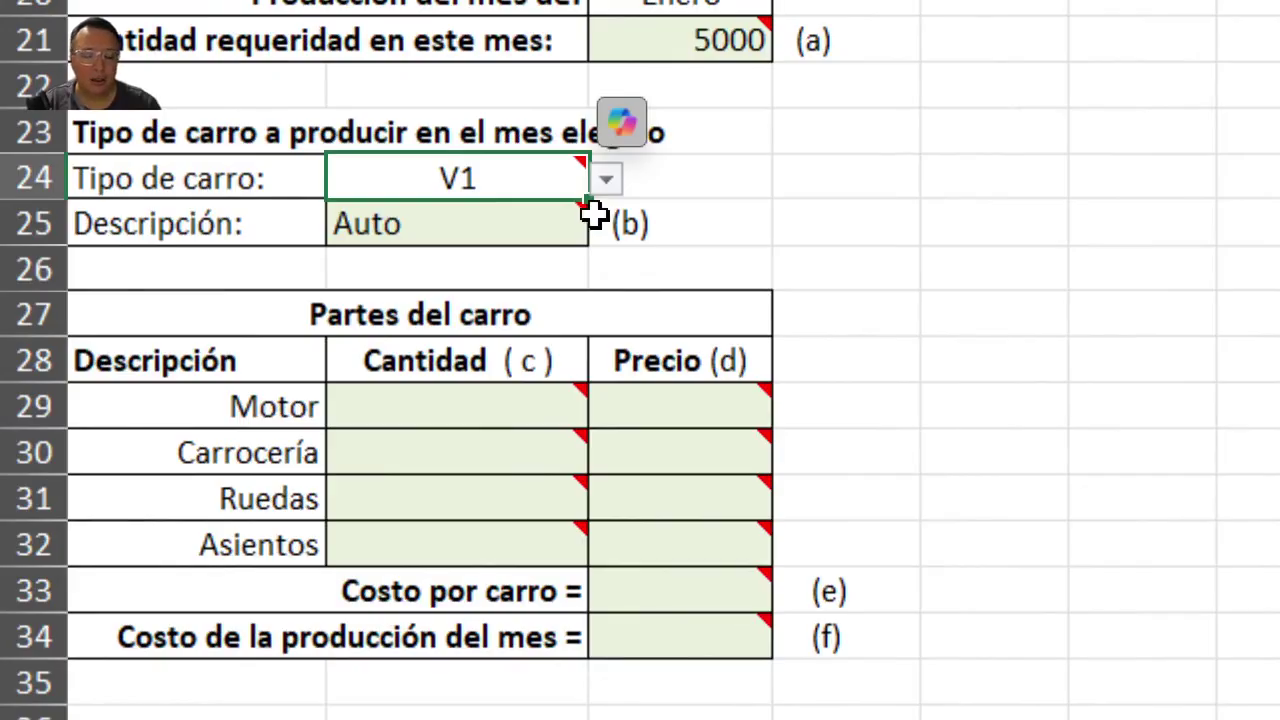
left_click(607, 186)
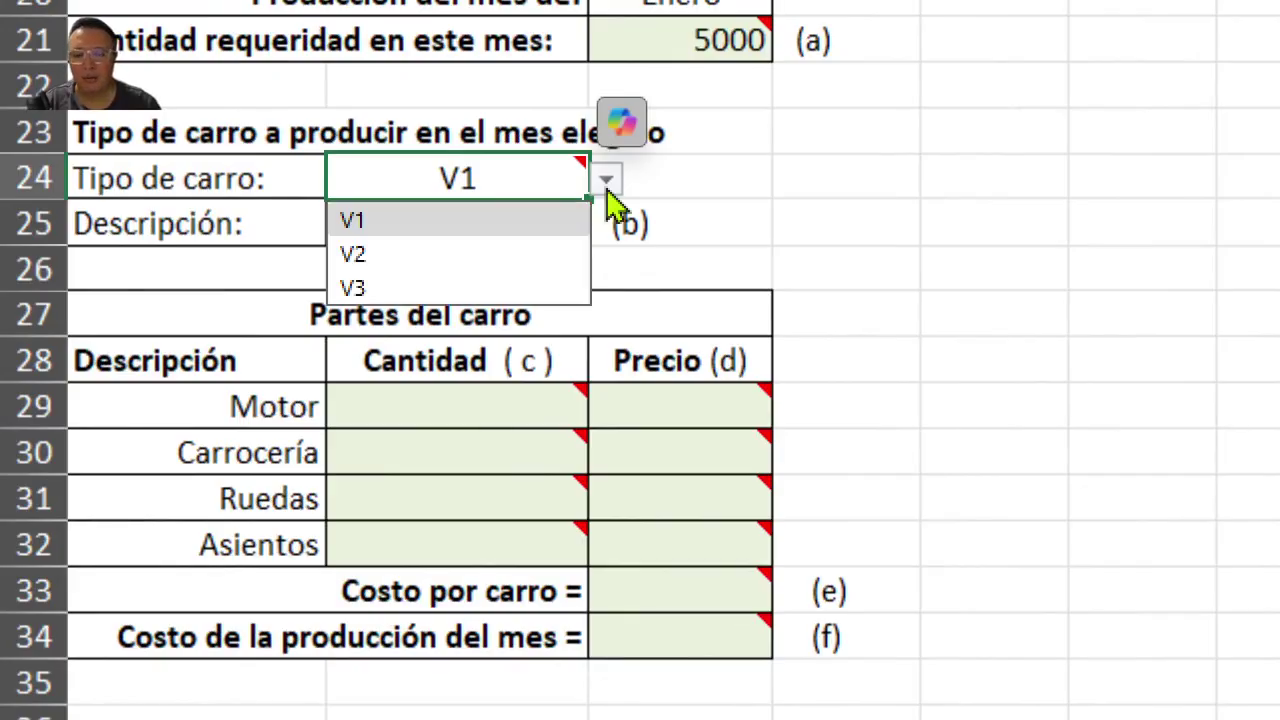
left_click(430, 288)
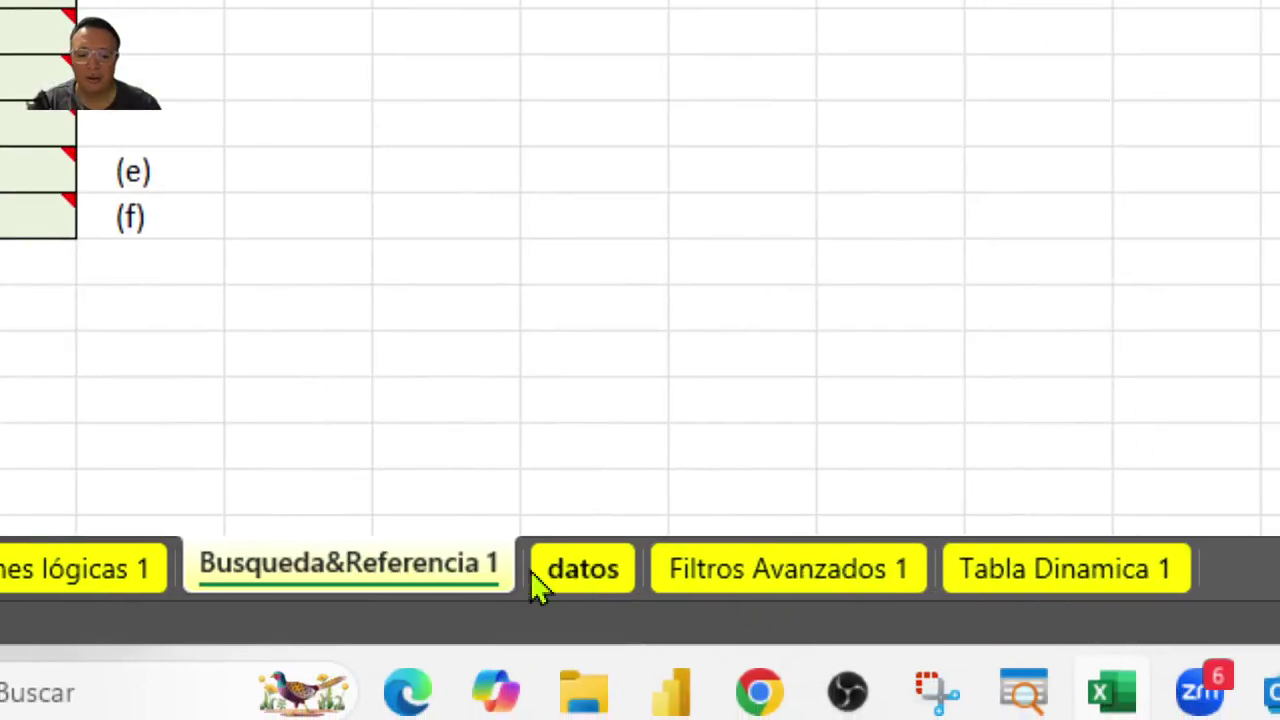
Check the V3 description in Tabla 2 of the datos sheet against Tabla 1's layout, and return to the Busqueda&Referencia 1 sheet
left_click(588, 574)
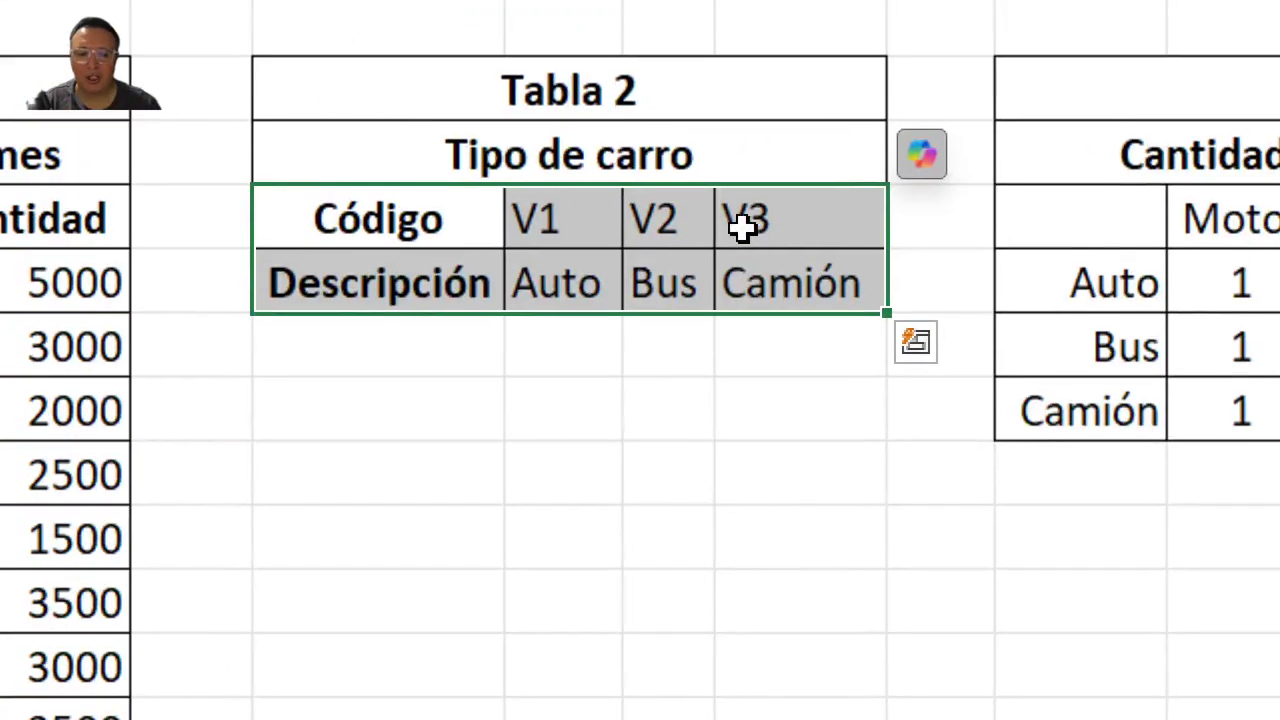
left_click_drag(742, 226, 757, 283)
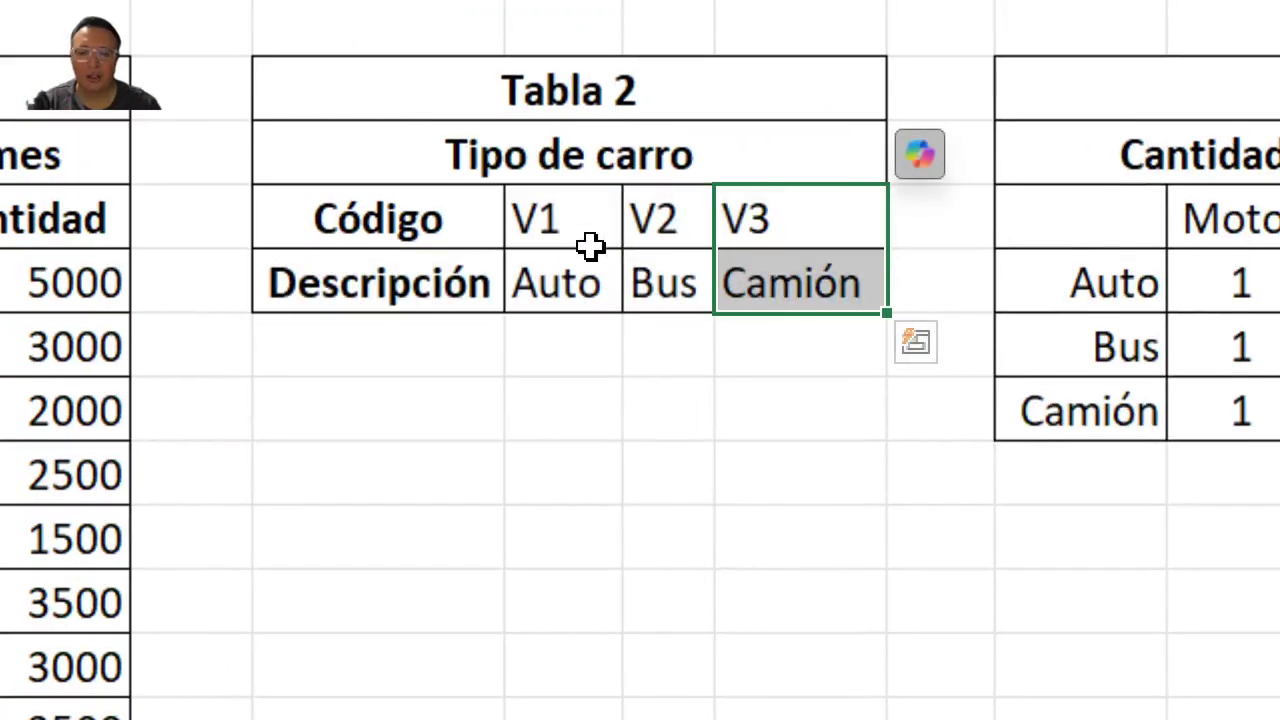
left_click_drag(220, 91, 510, 625)
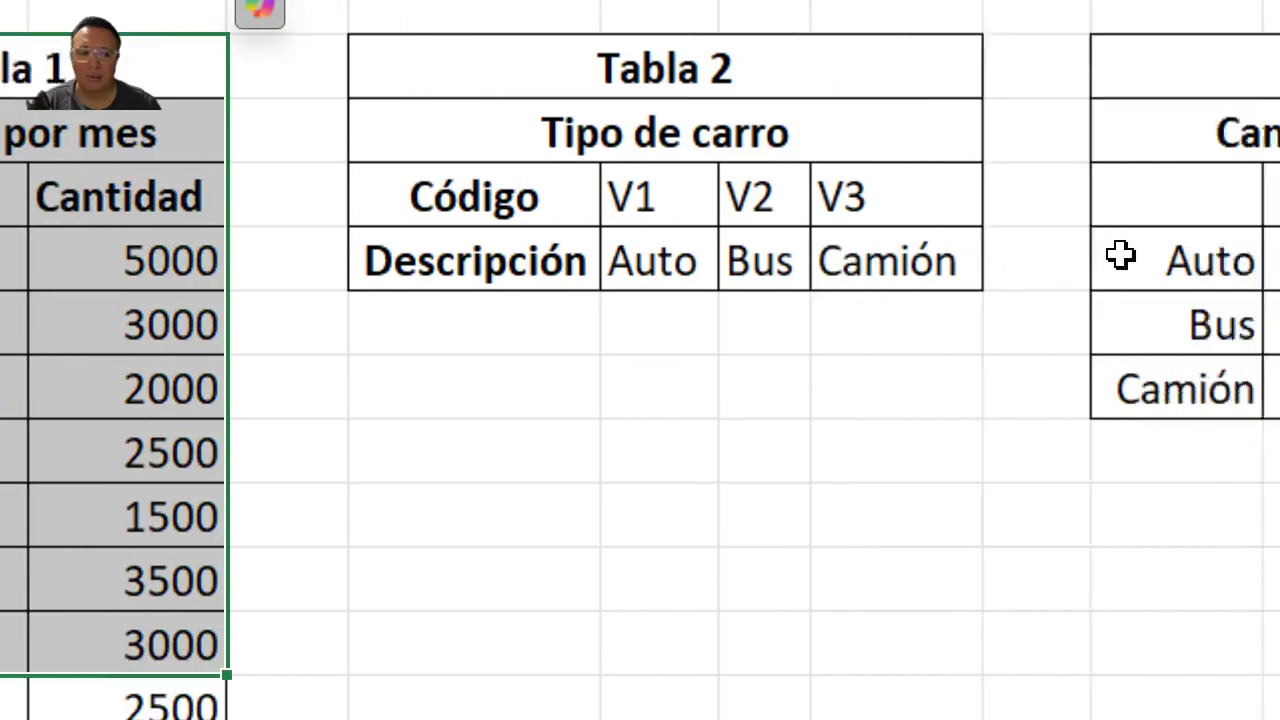
left_click_drag(1006, 69, 1046, 166)
left_click_drag(686, 186, 703, 257)
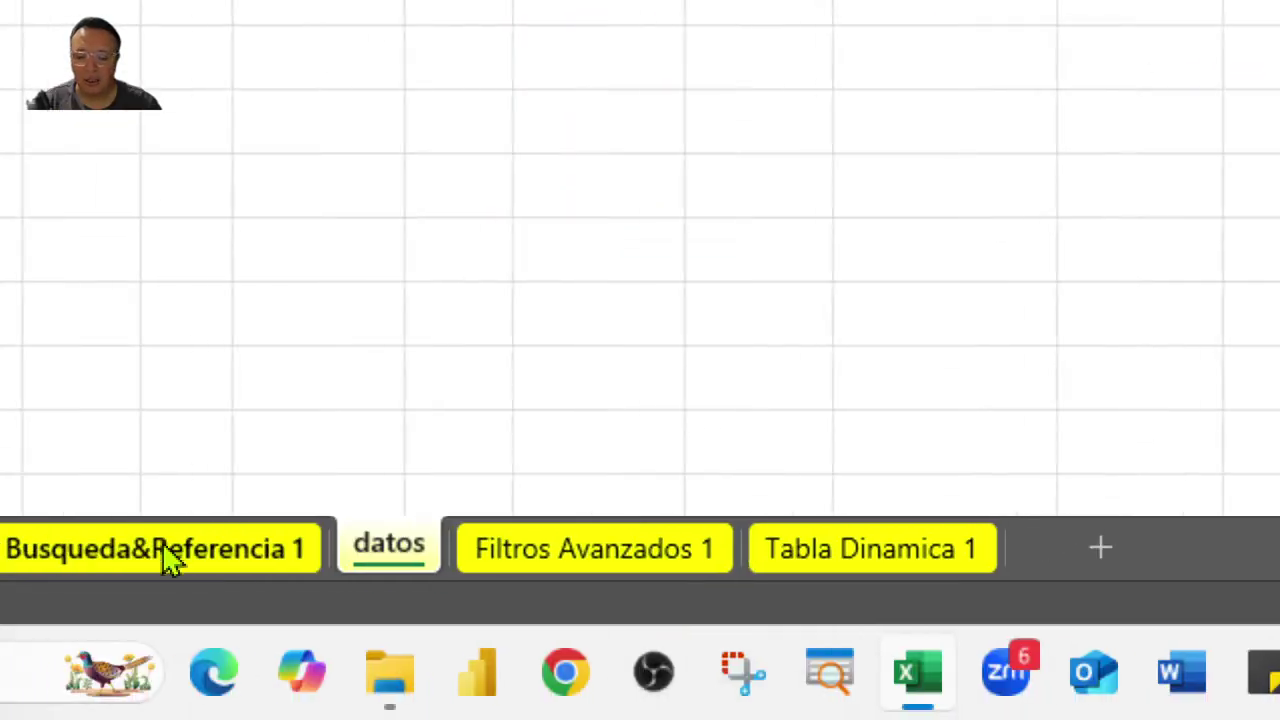
left_click(162, 545)
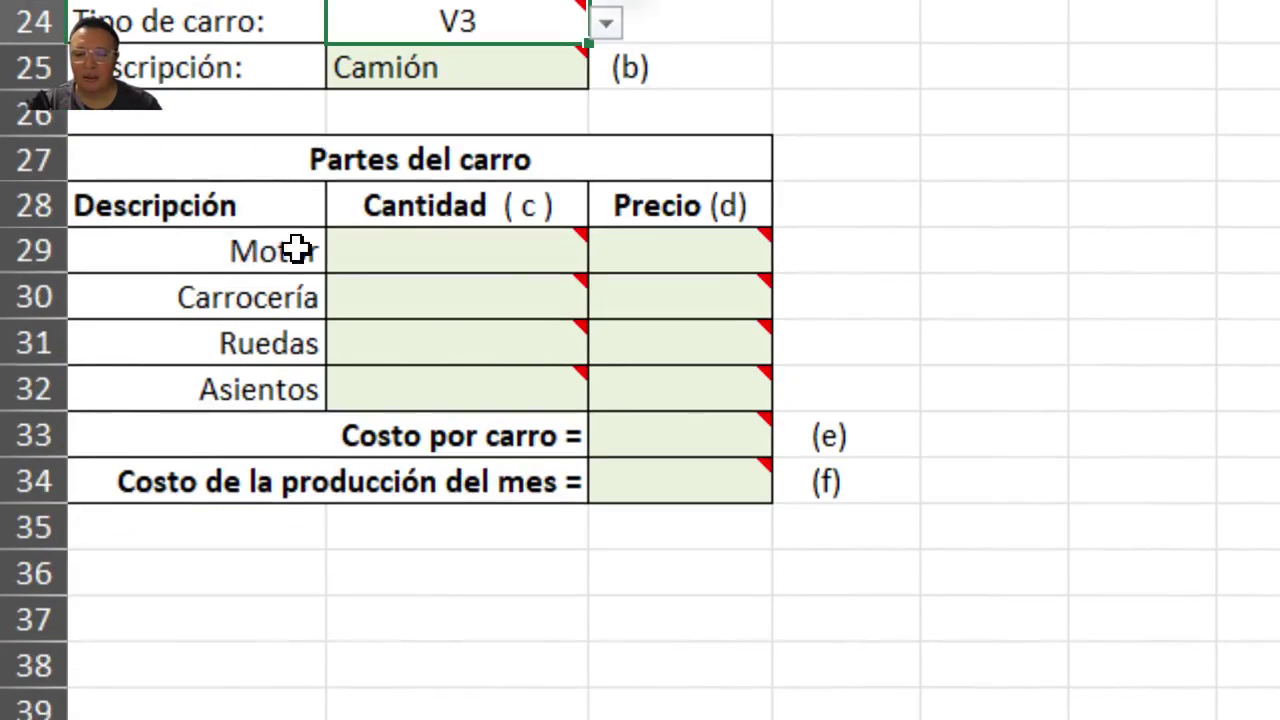
Review the part quantity cells B29:B32 and the description in B25, and show Tabla 3 on the datos sheet
left_click_drag(423, 266, 438, 372)
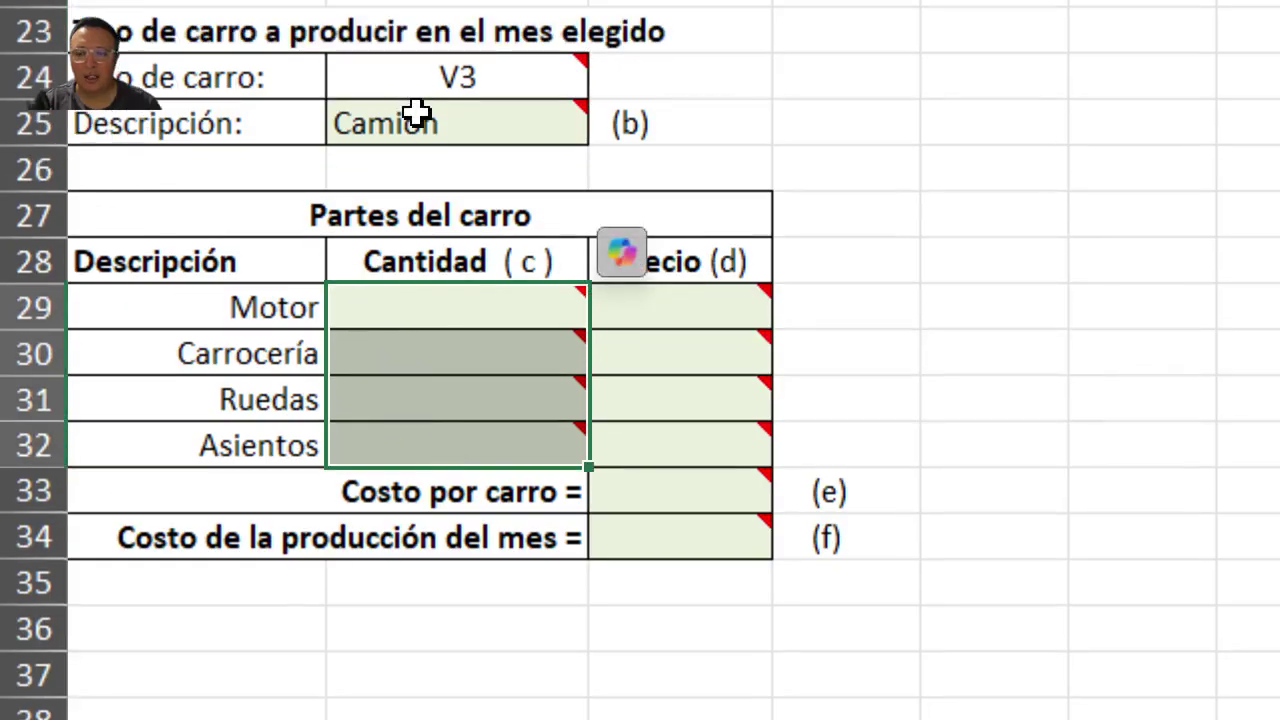
left_click(420, 80)
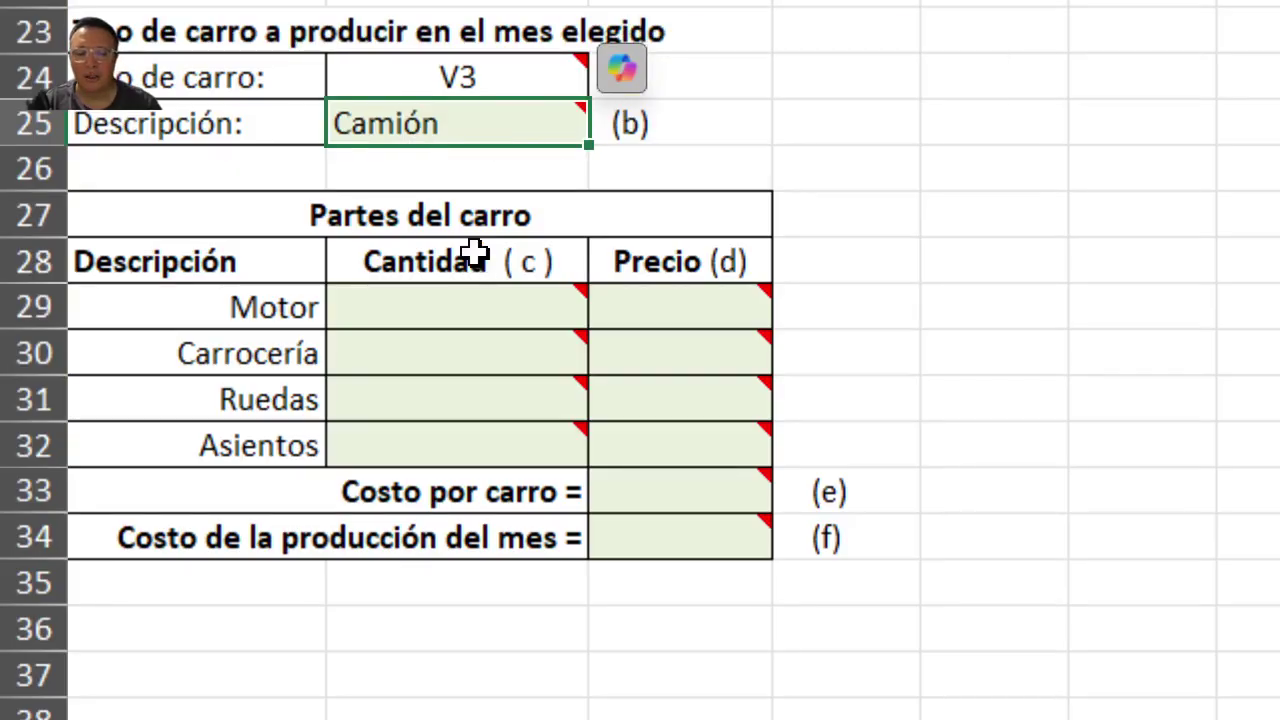
left_click_drag(475, 255, 463, 435)
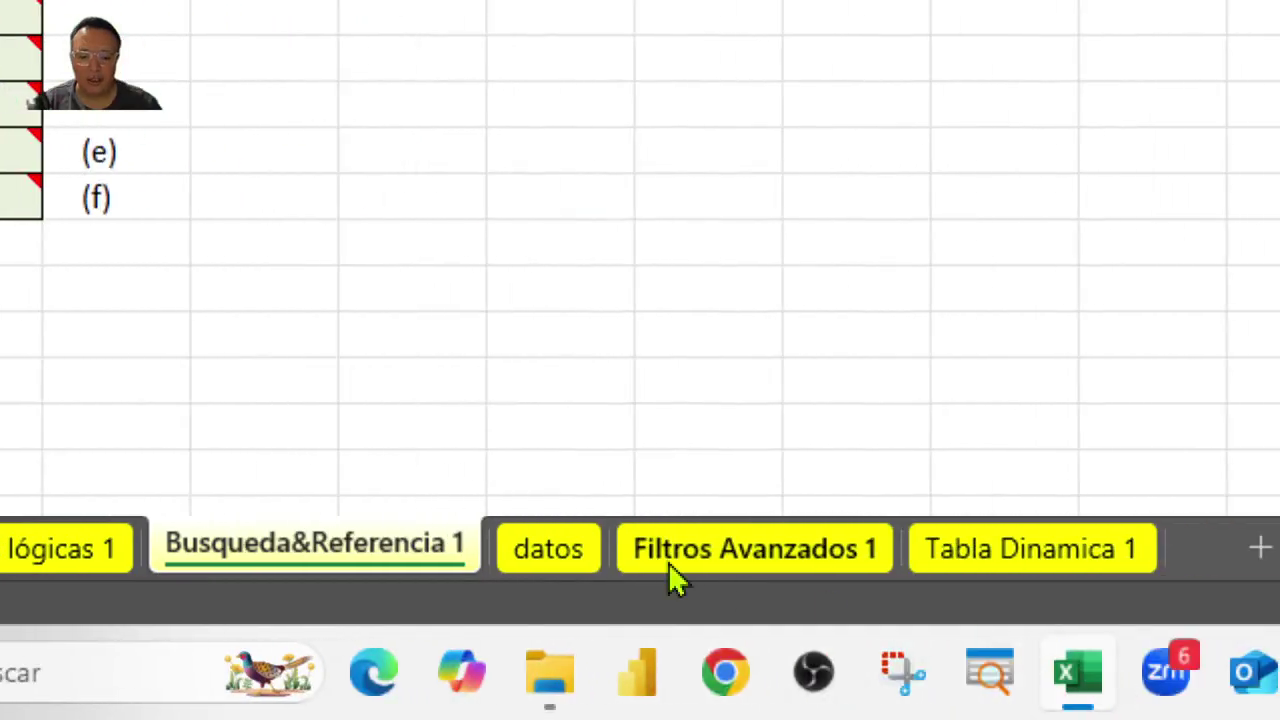
left_click(568, 566)
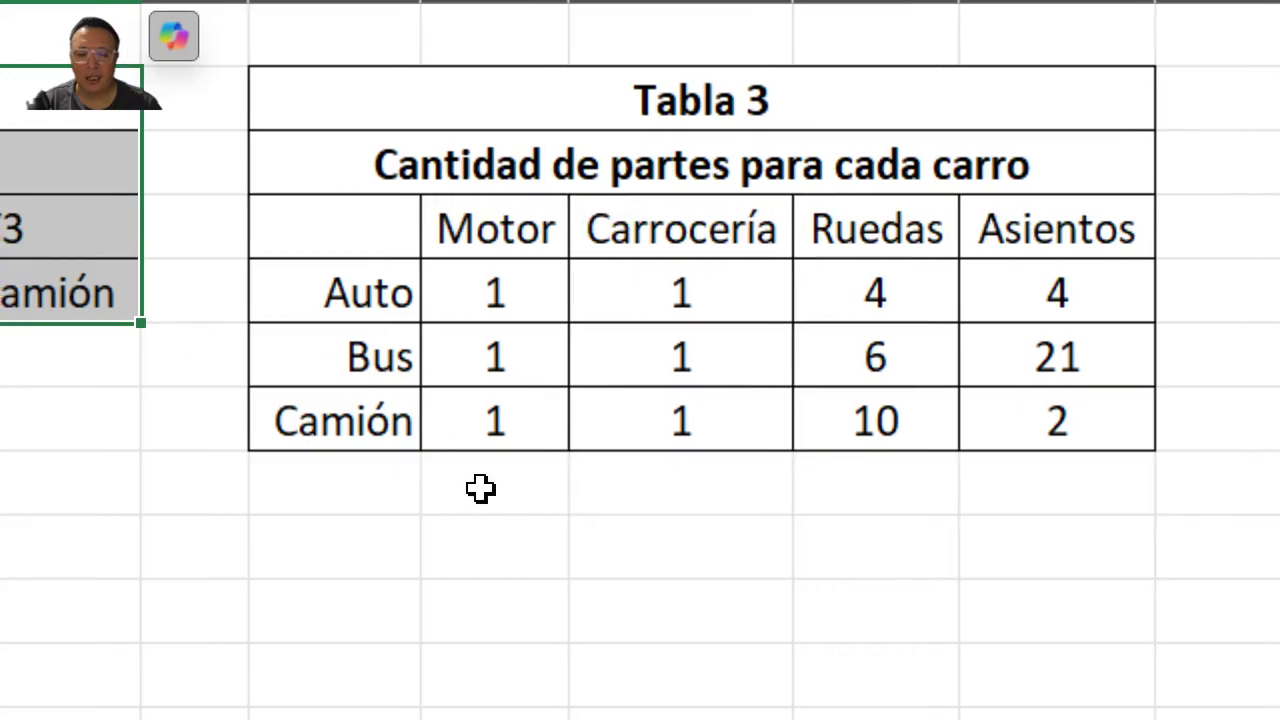
Examine the part quantities in the Camión row of Tabla 3, and those for the V1 car type in the Auto row
left_click(337, 423)
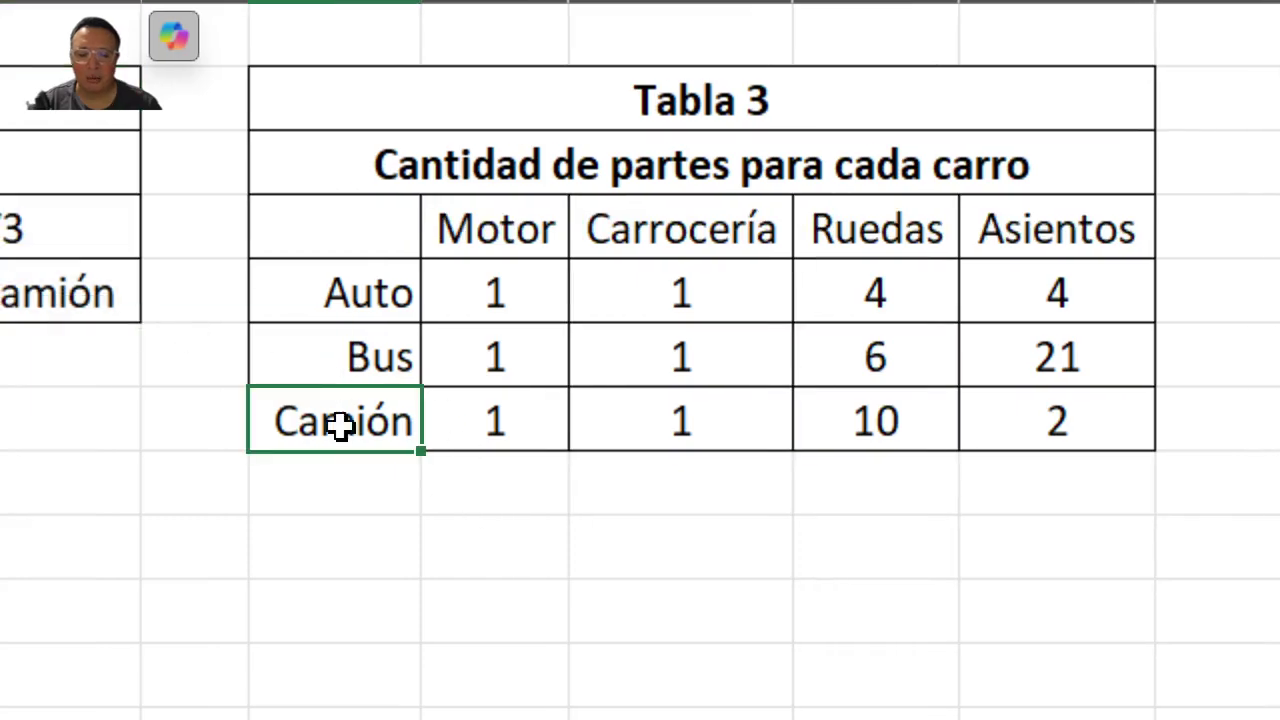
left_click(500, 427)
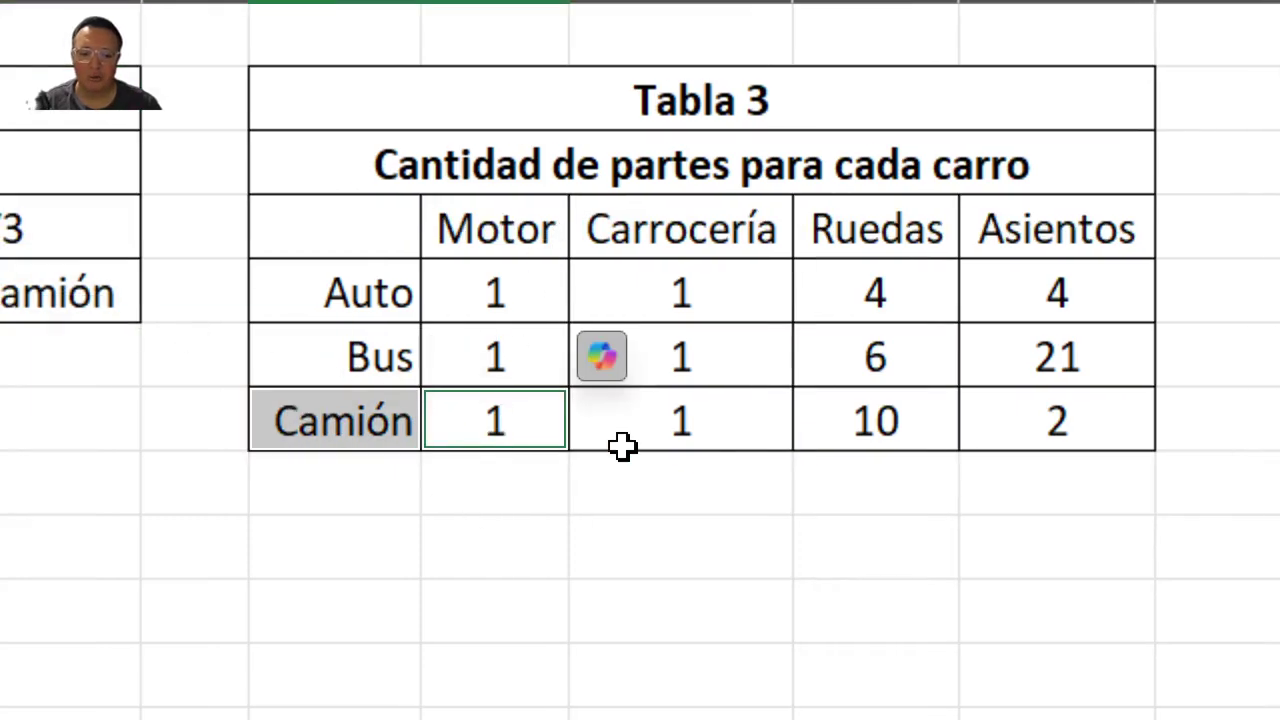
left_click(726, 429, "ctrl")
left_click(926, 429, "ctrl")
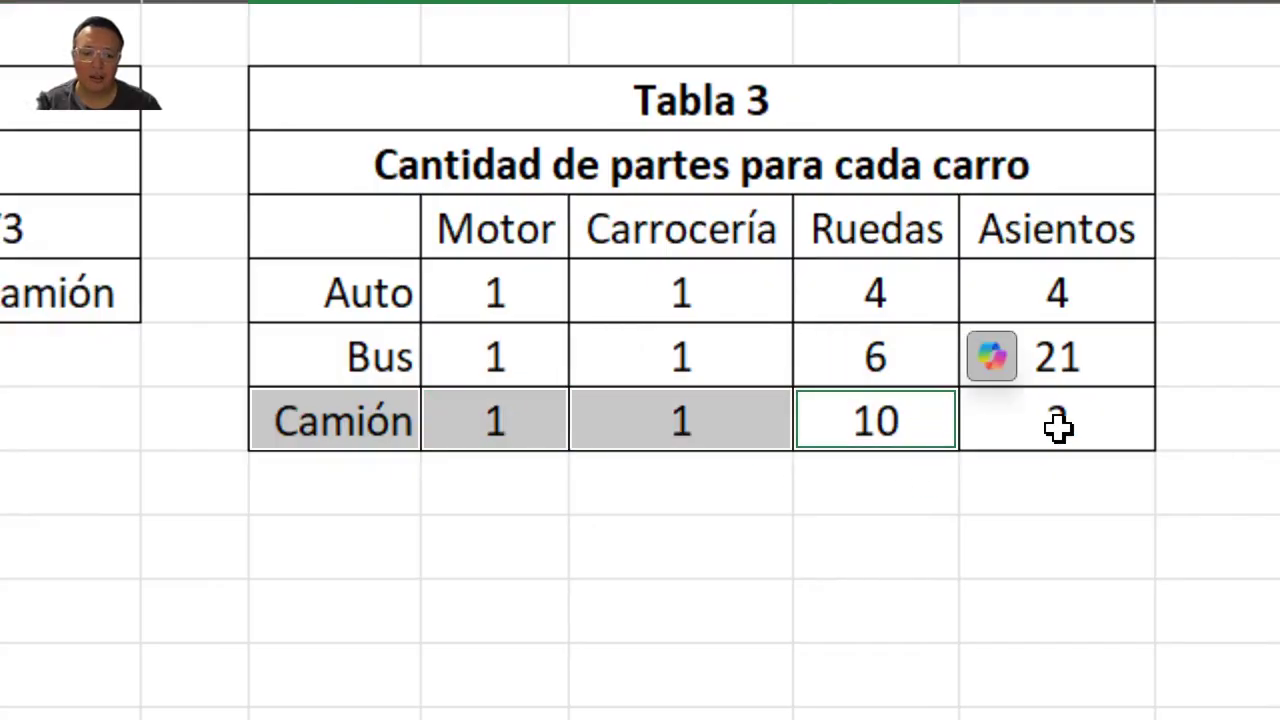
left_click(1058, 427, "ctrl")
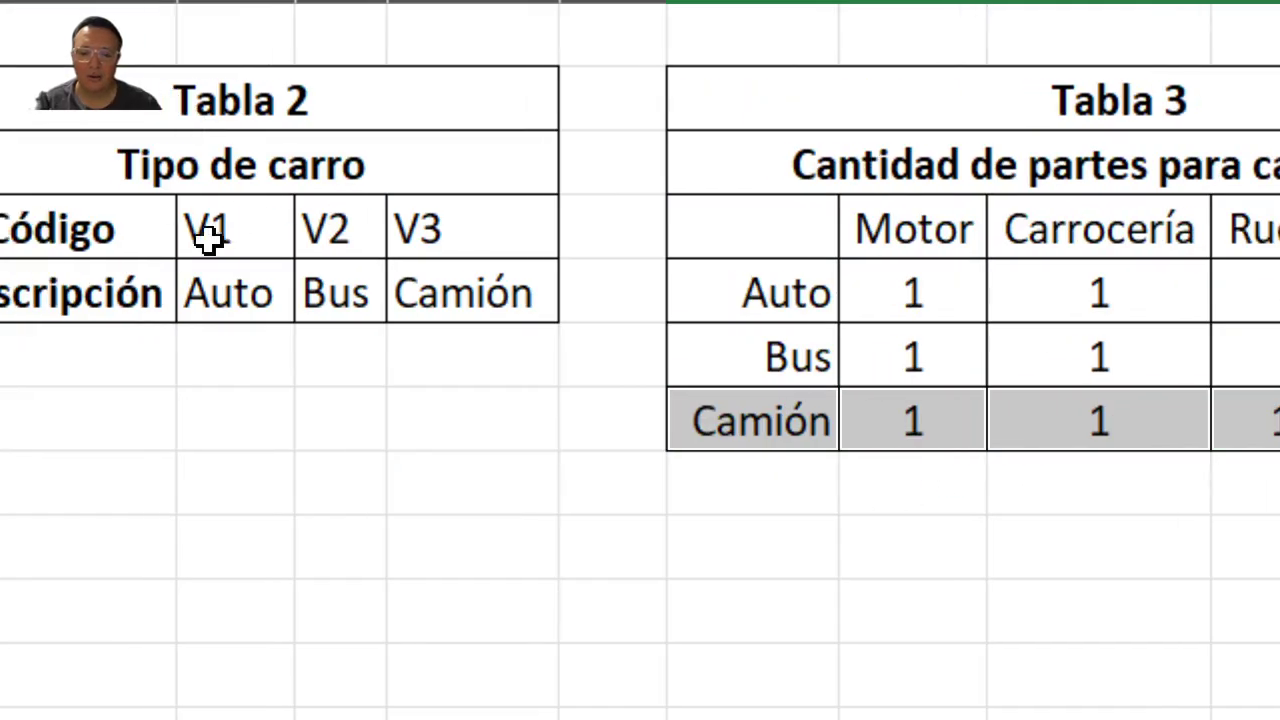
left_click(232, 240)
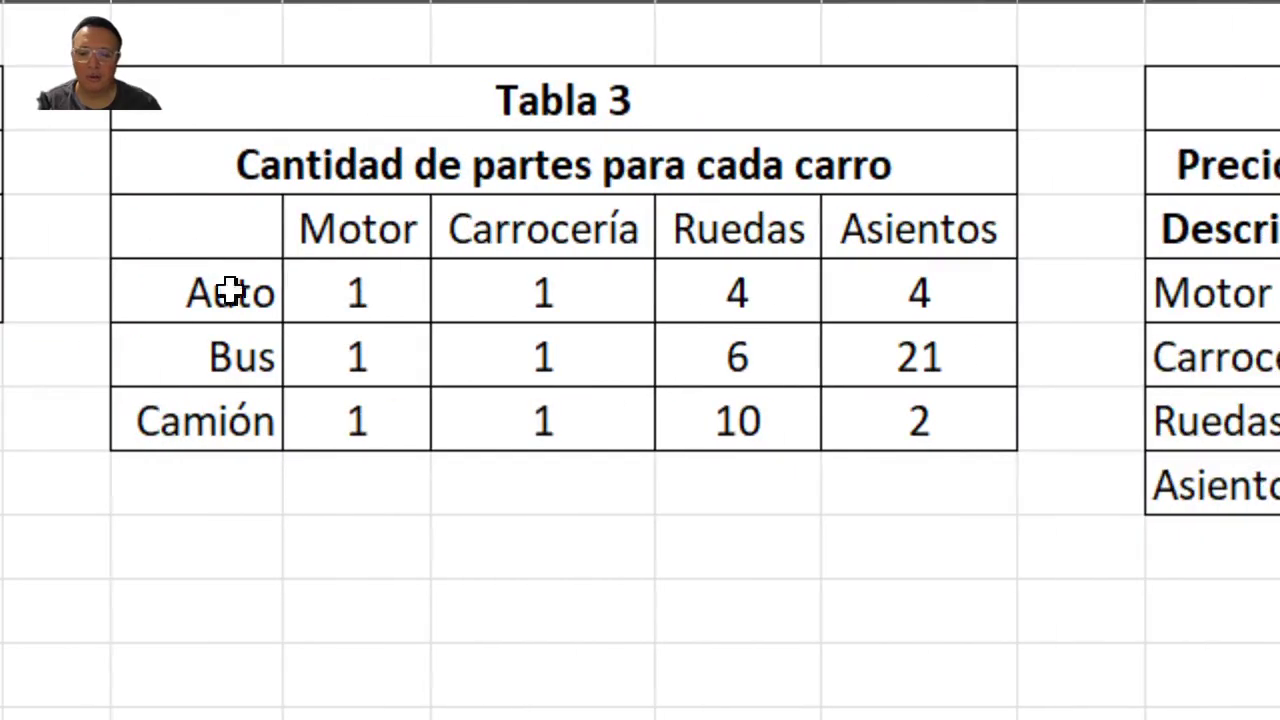
left_click(360, 290)
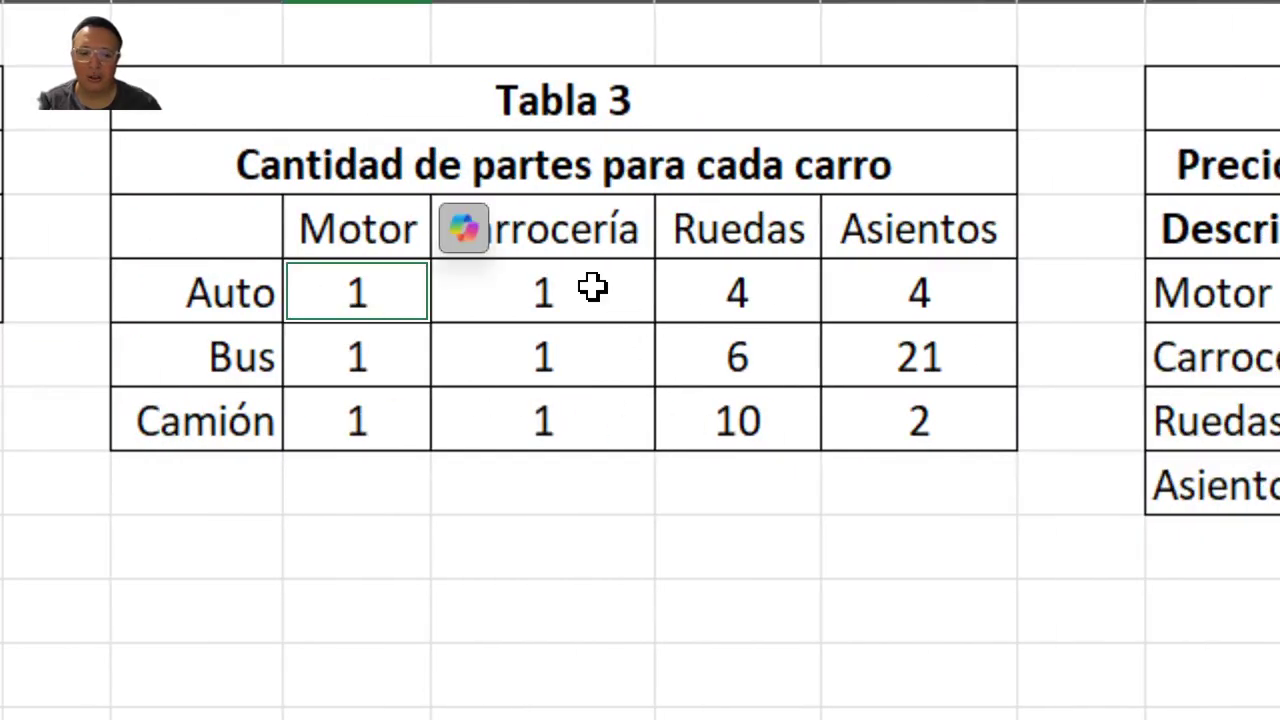
left_click(593, 287, "ctrl")
left_click(787, 292, "ctrl")
left_click(965, 302, "ctrl")
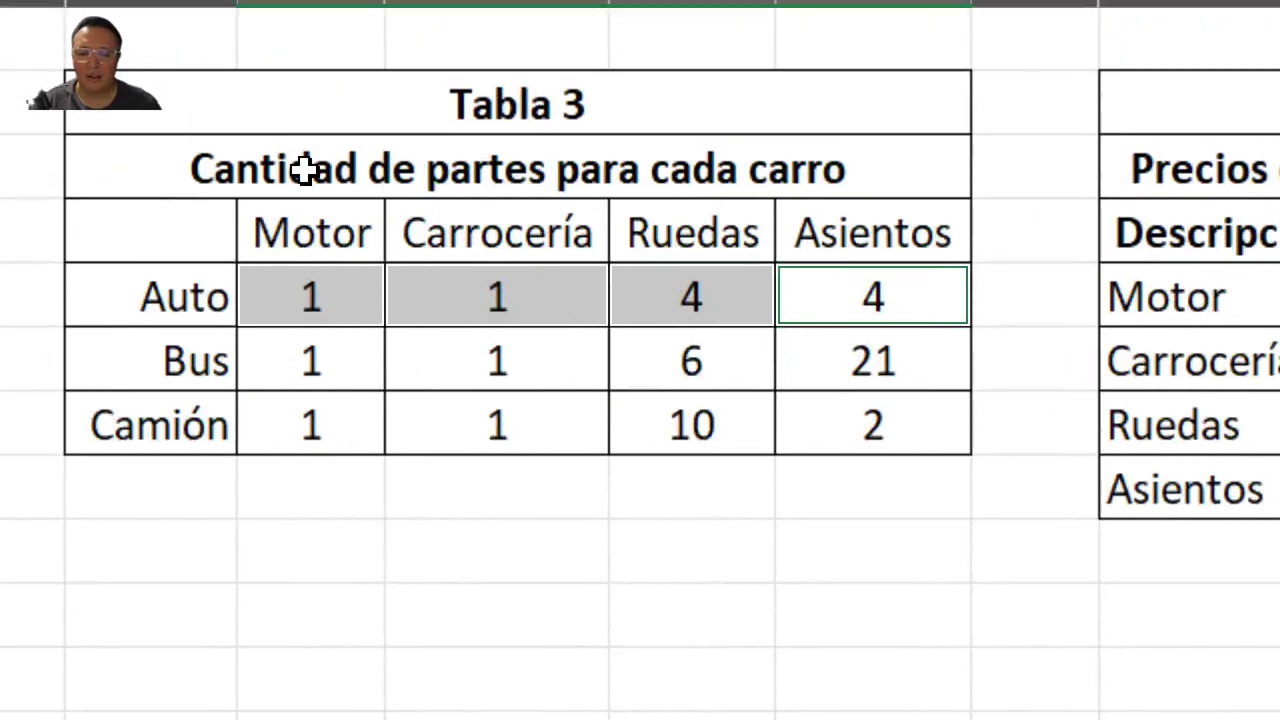
Review the structure of Tabla 3, covering its car-type row labels, part column headings and full range
left_click(305, 170)
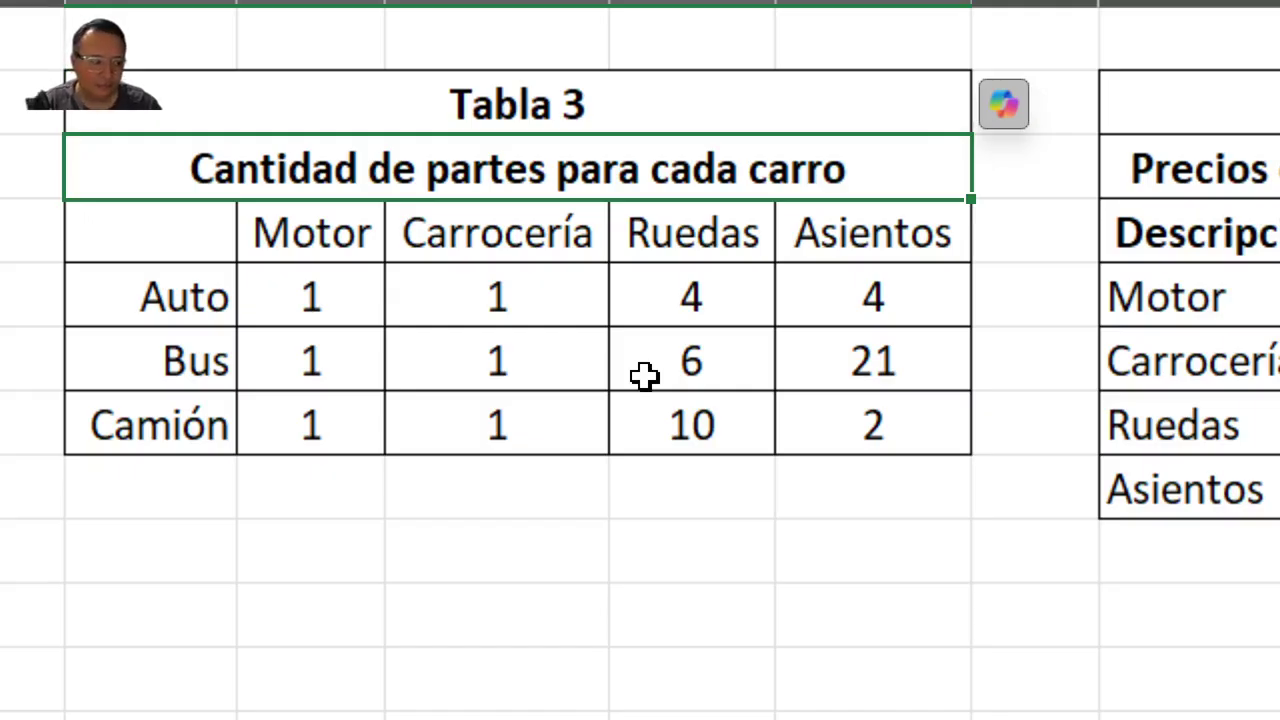
scroll(254, 360, "left", 2)
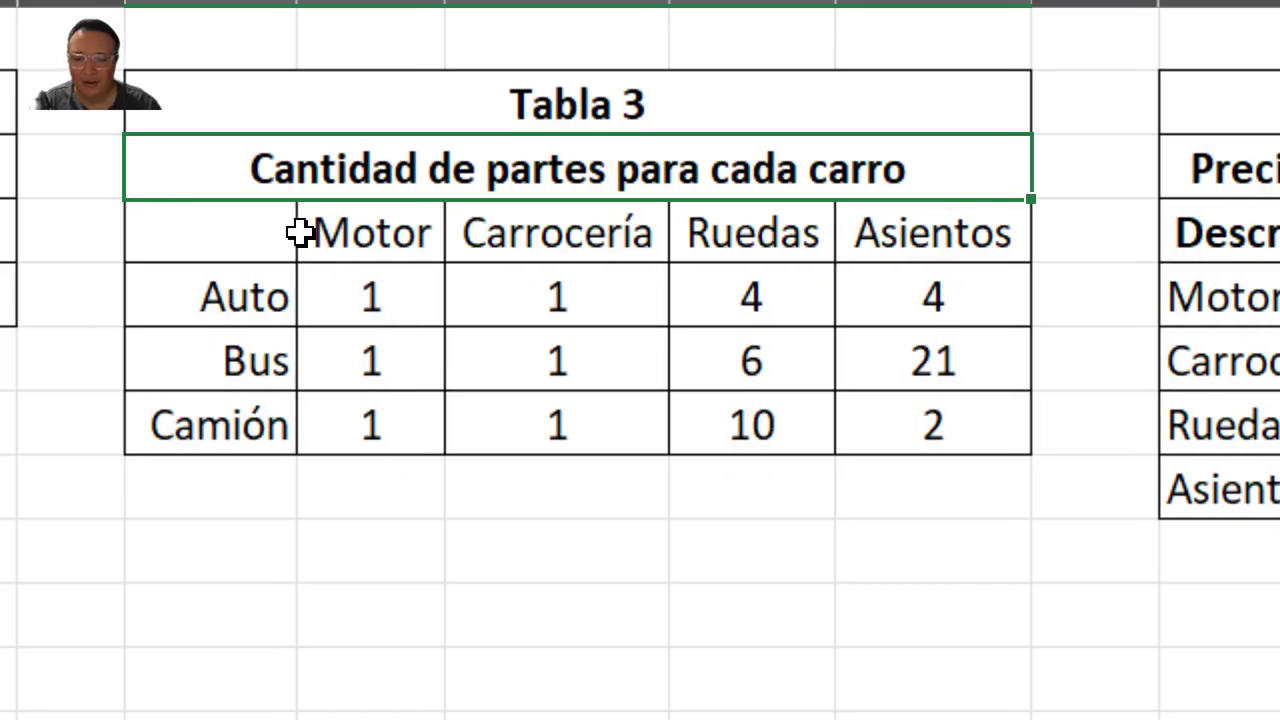
left_click_drag(300, 232, 986, 423)
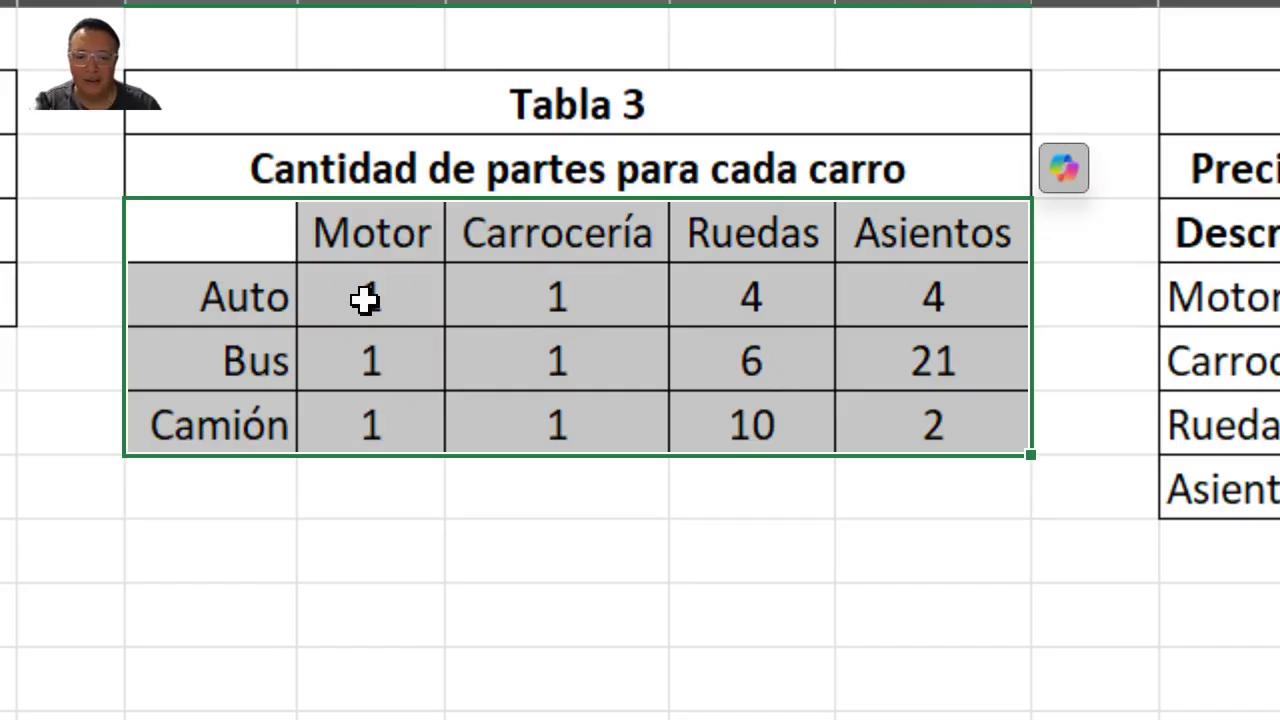
left_click(391, 240)
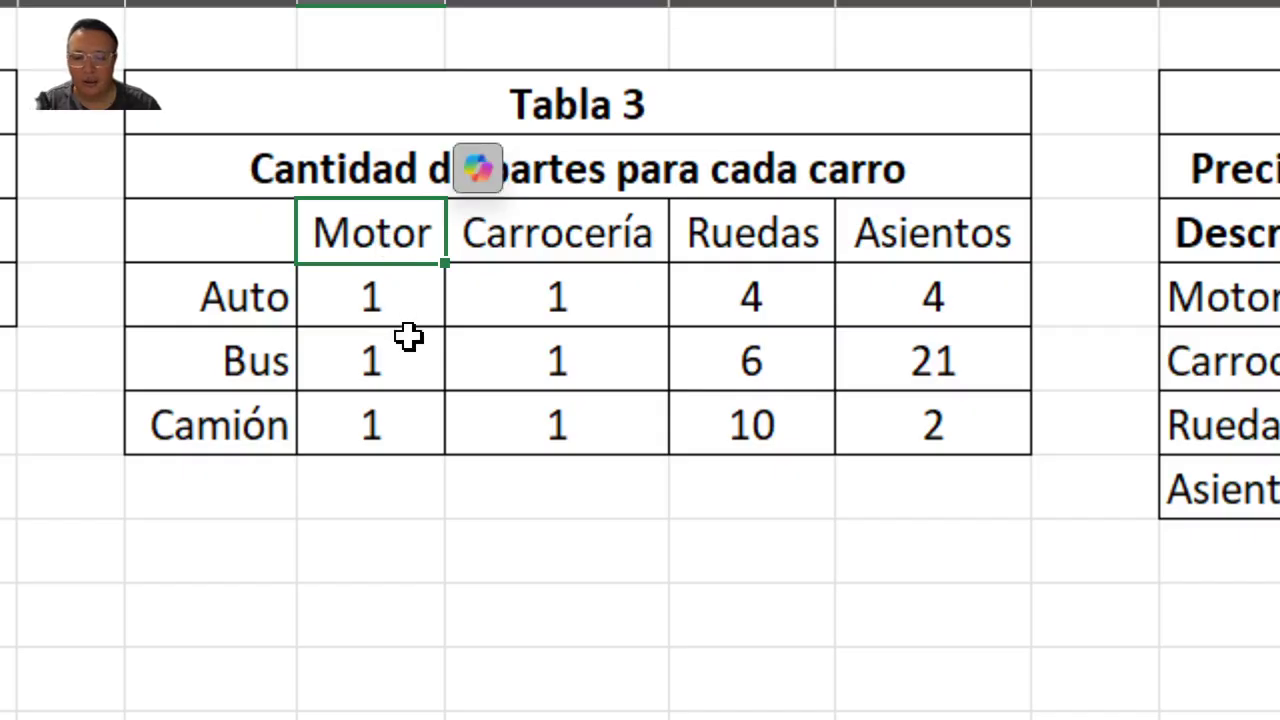
left_click_drag(224, 232, 1011, 434)
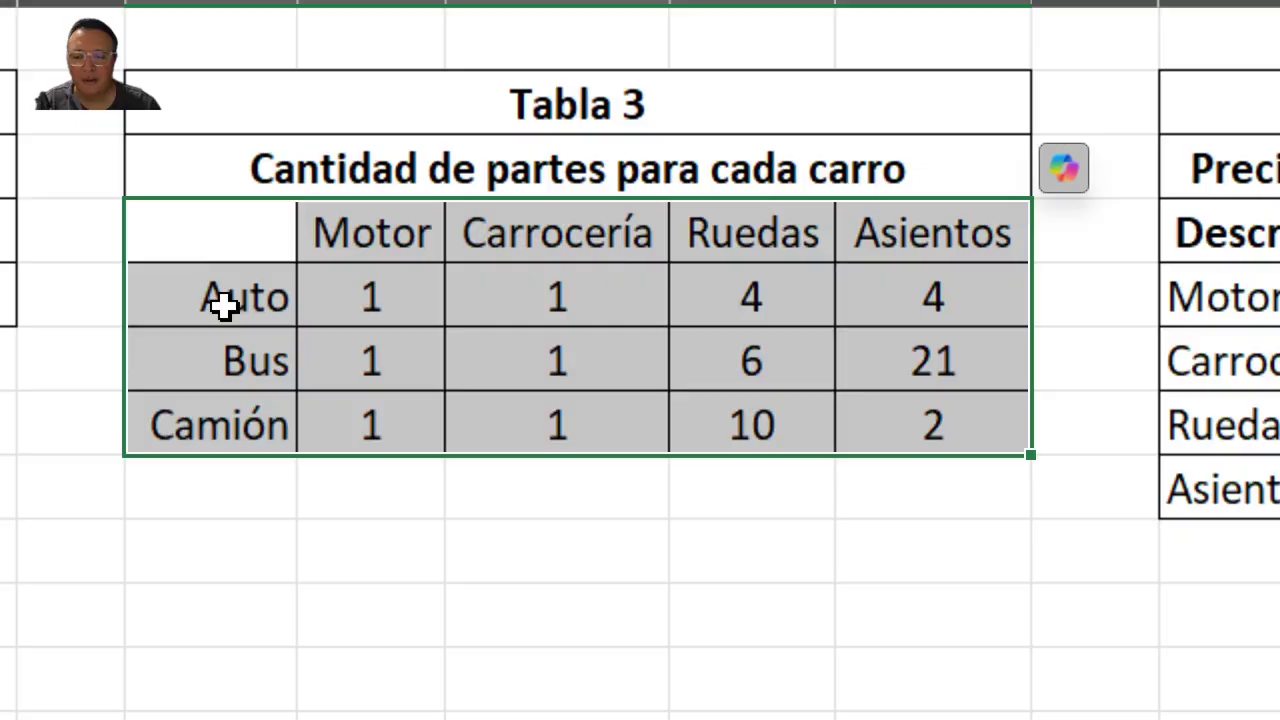
left_click(222, 305)
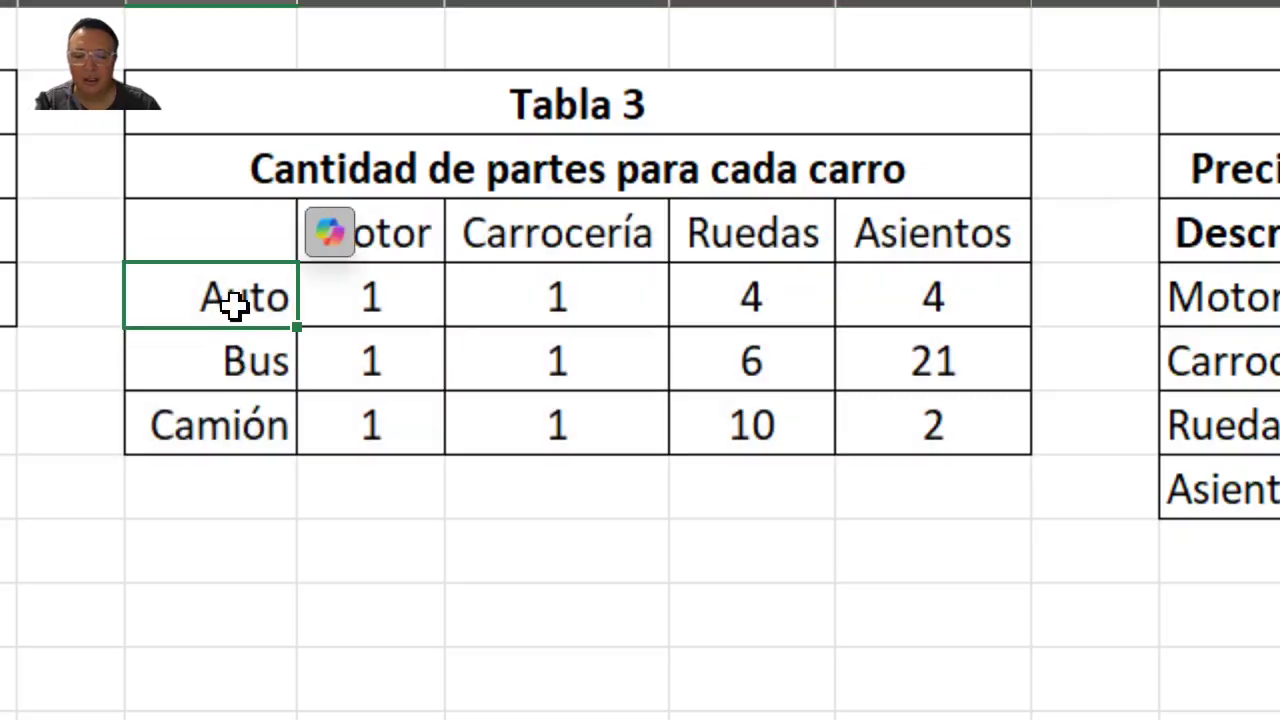
left_click_drag(236, 298, 229, 409)
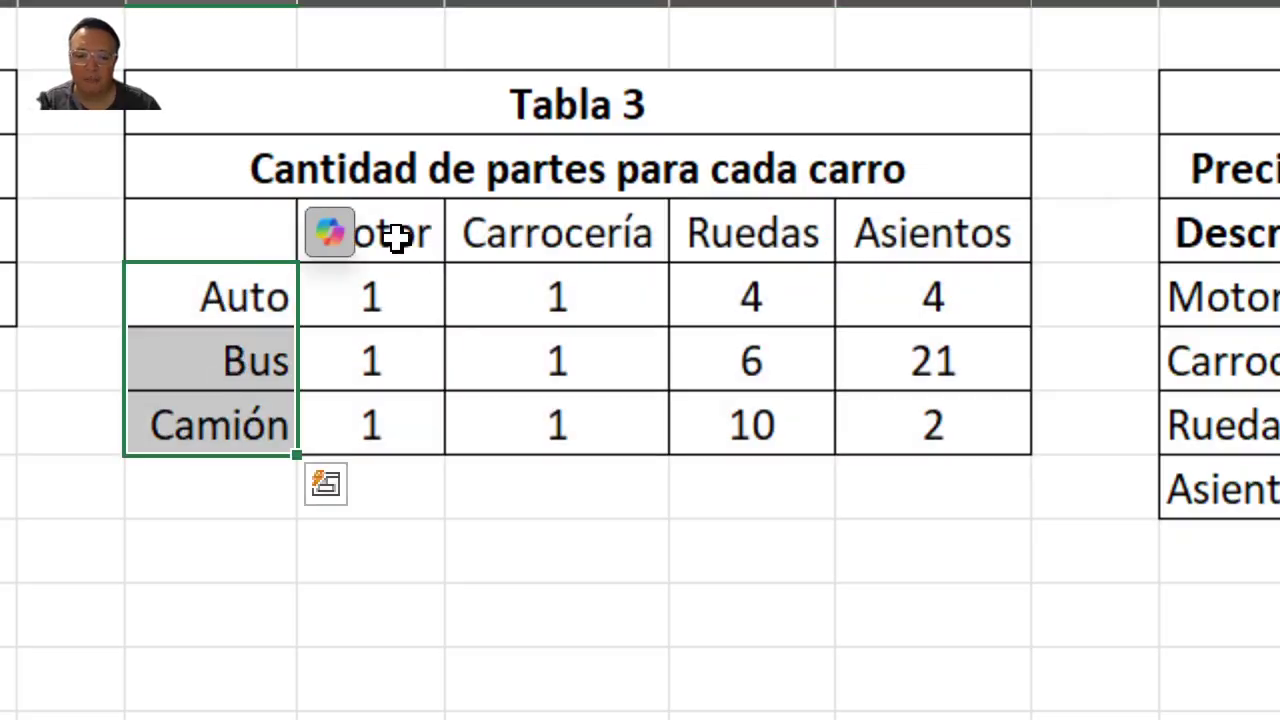
left_click_drag(400, 234, 866, 240)
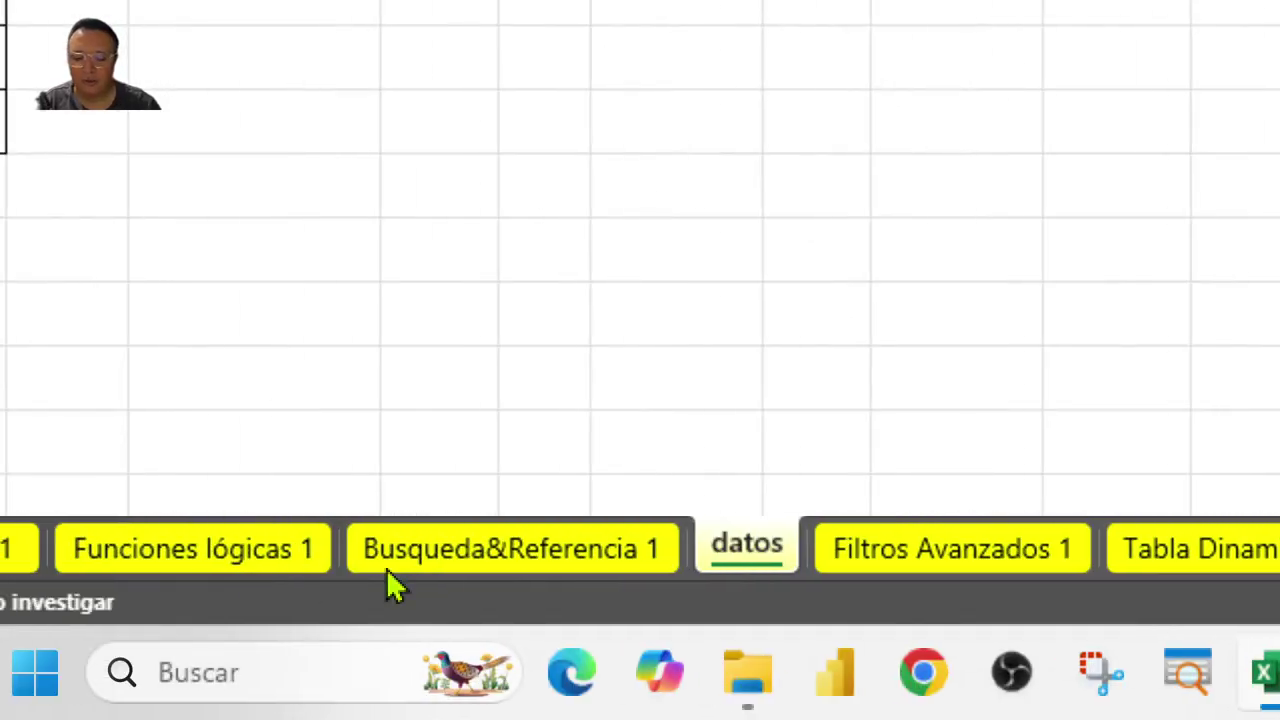
Compare the Motor quantity cell and the B25 description on Busqueda&Referencia 1 with the Auto row and Motor column of Tabla 3
left_click(297, 548)
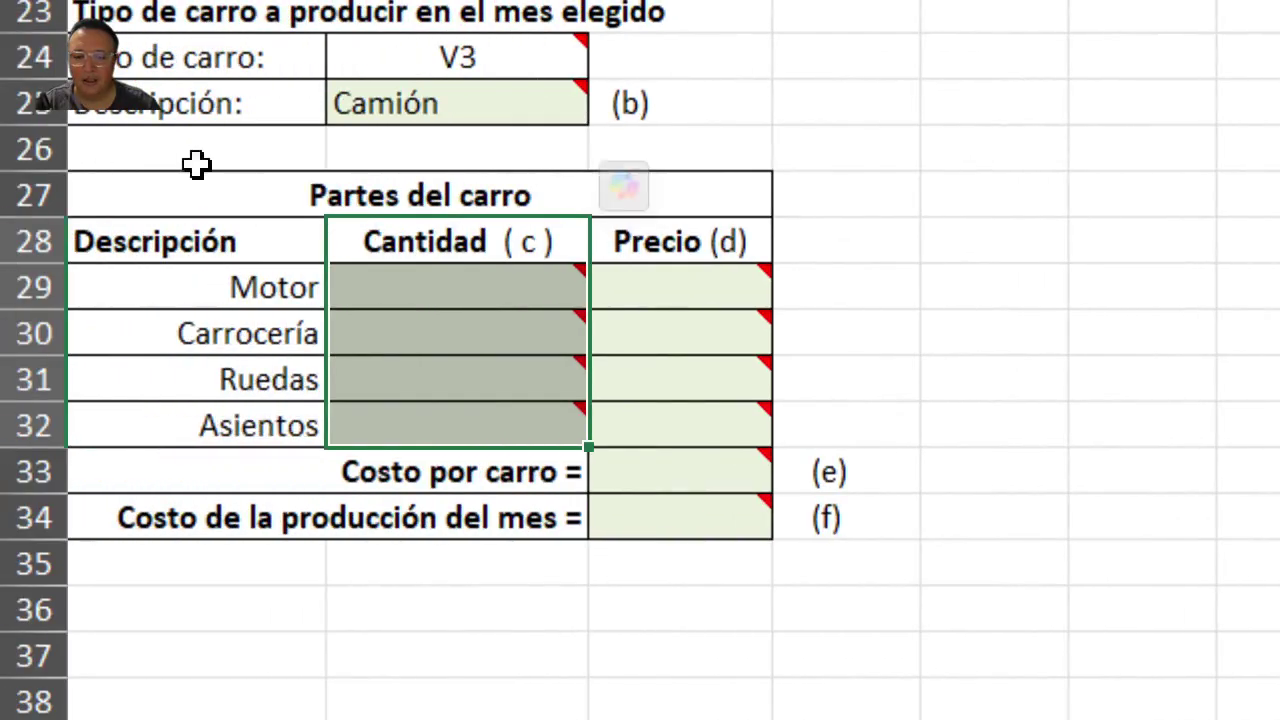
left_click(160, 270)
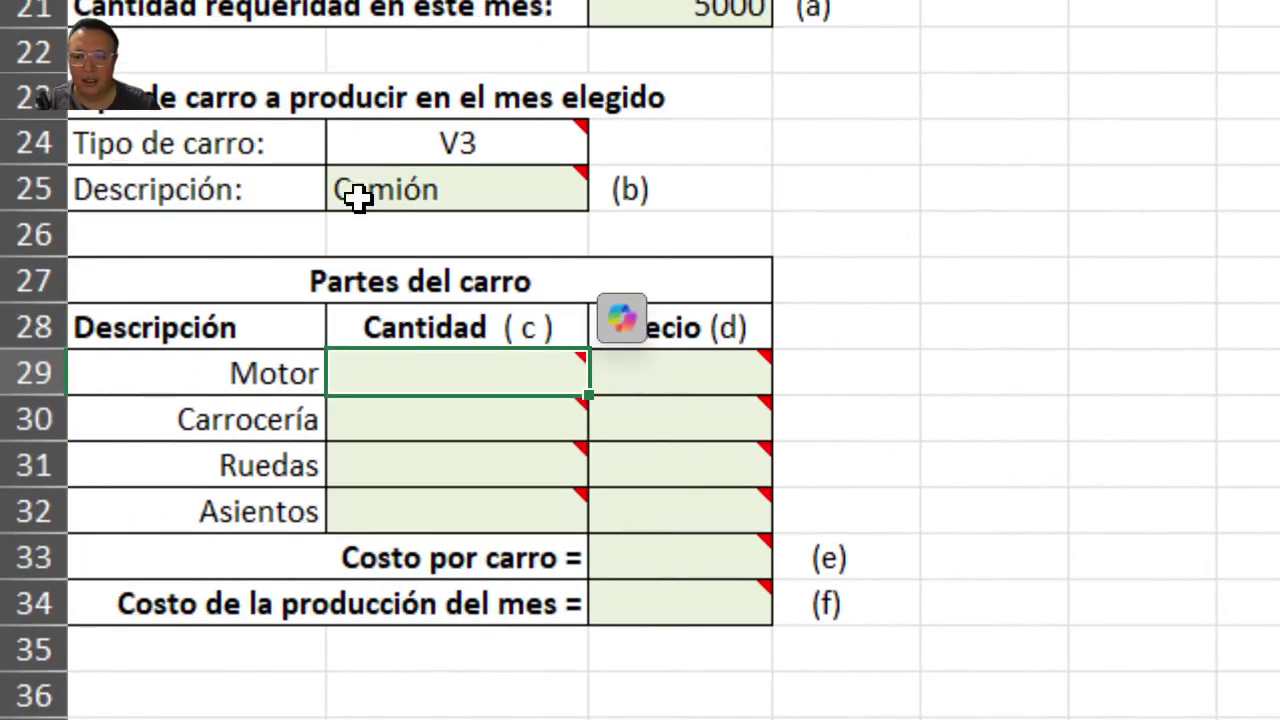
left_click(416, 112)
left_click(414, 377)
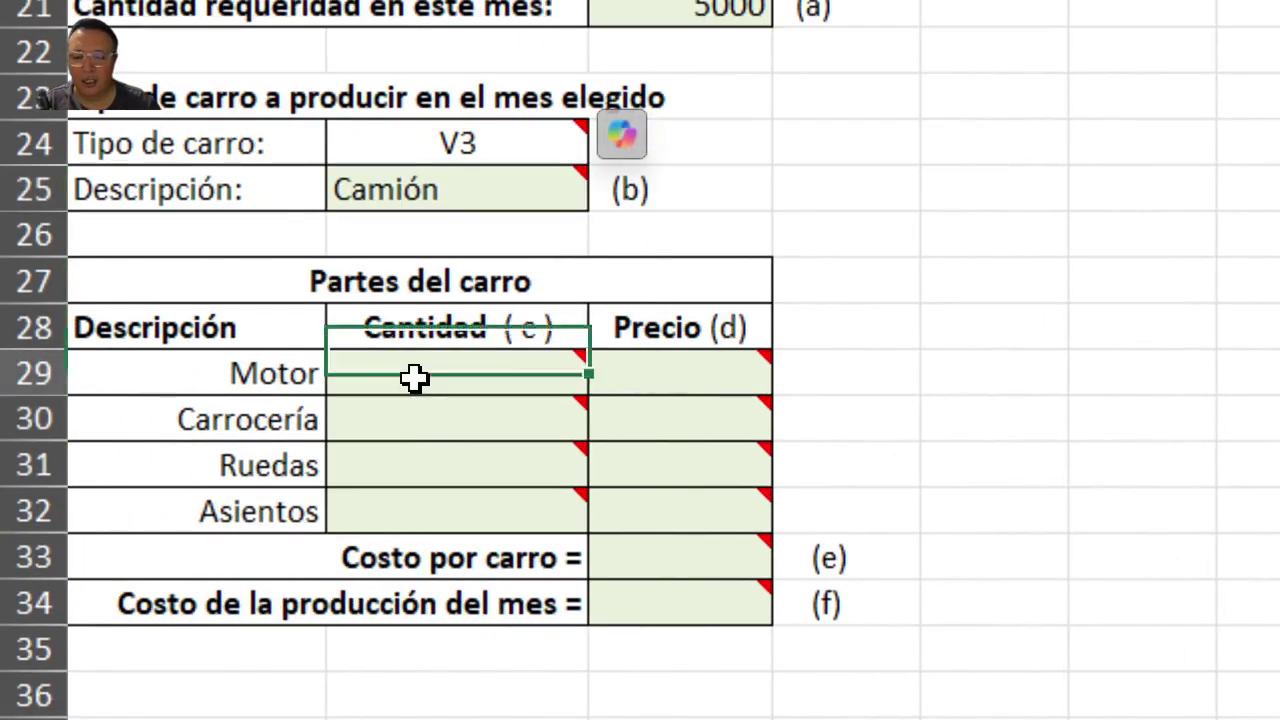
left_click(436, 200)
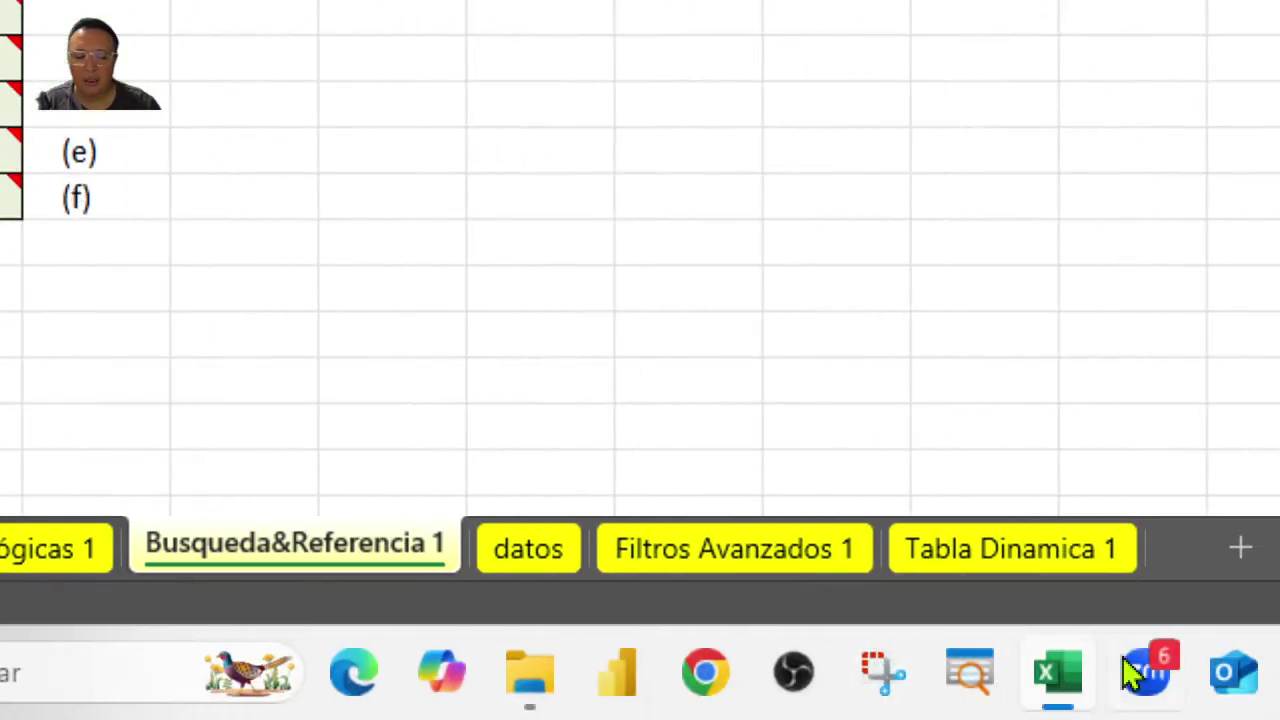
left_click(545, 540)
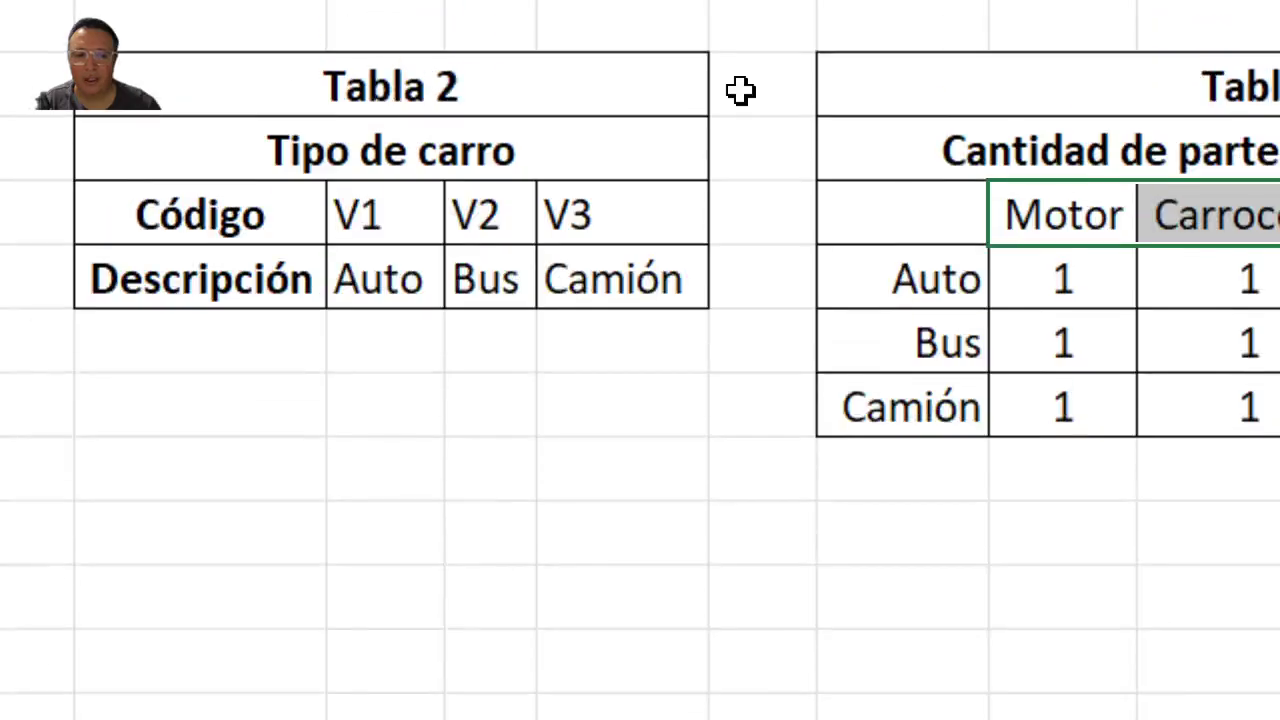
left_click_drag(327, 303, 663, 451)
left_click_drag(303, 277, 1094, 291)
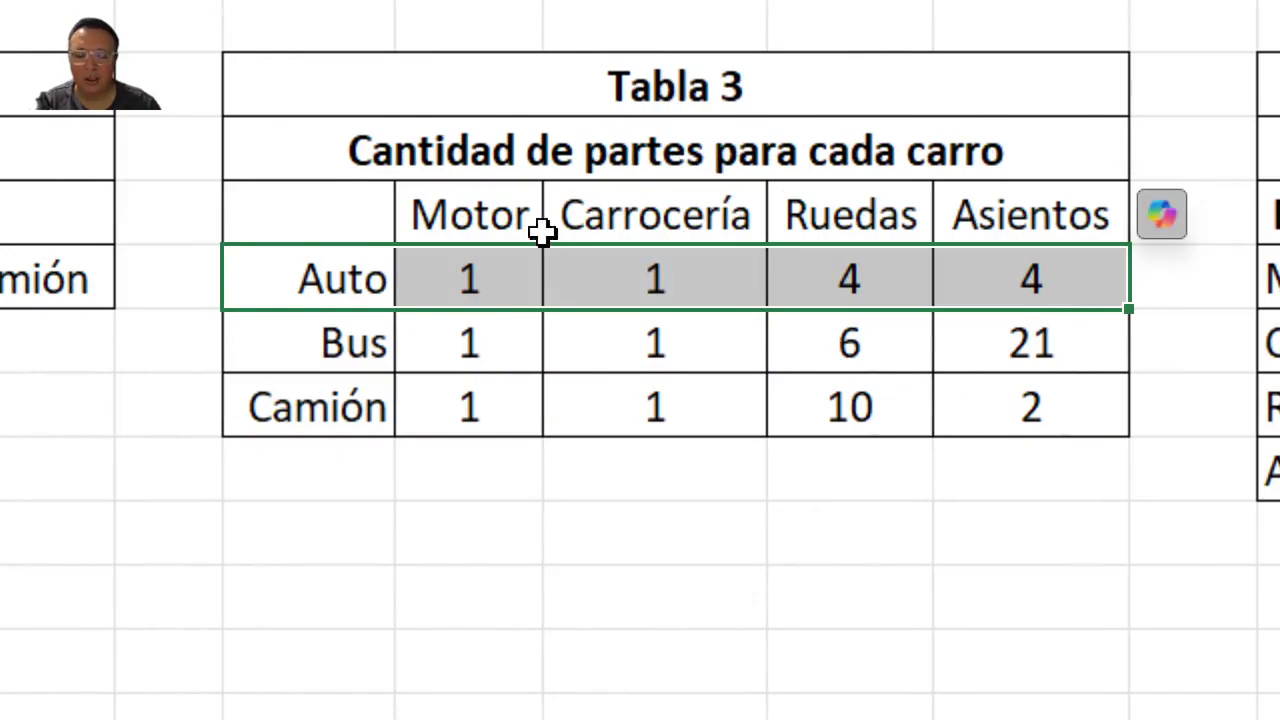
left_click_drag(520, 212, 522, 400)
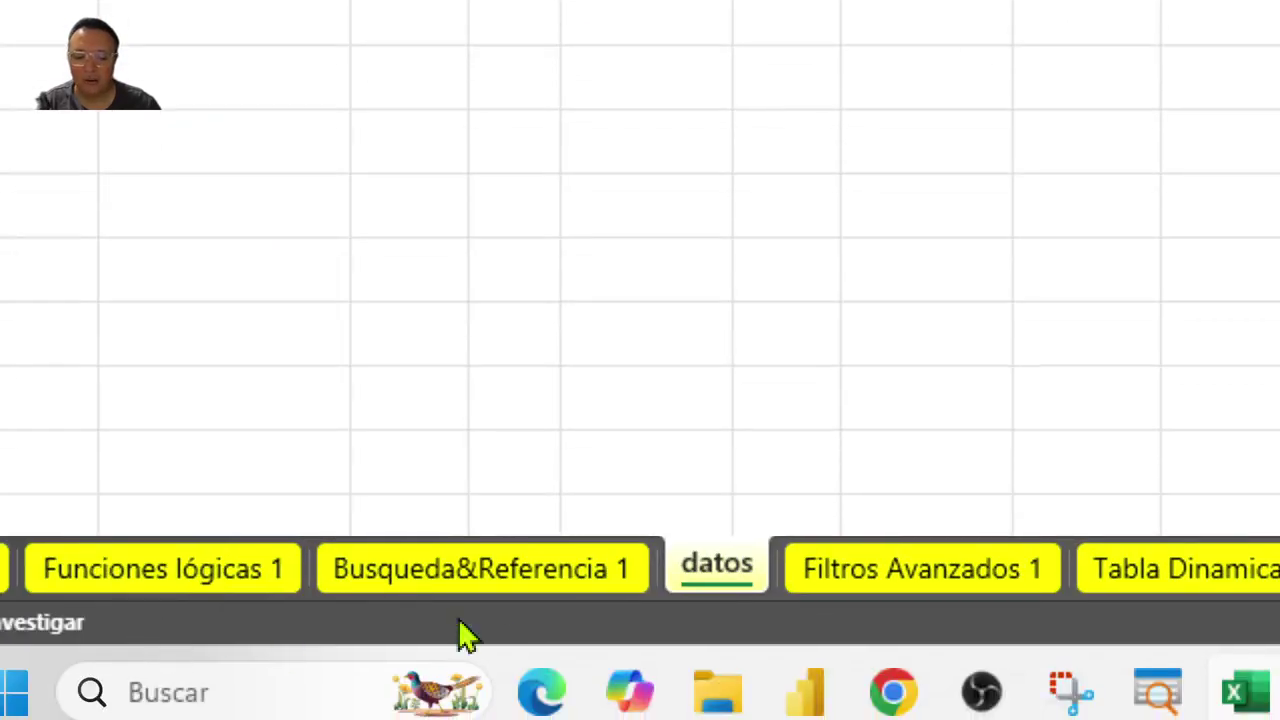
Begin an INDICE formula in the Motor quantity cell B29 of the Busqueda&Referencia 1 sheet
left_click(512, 576)
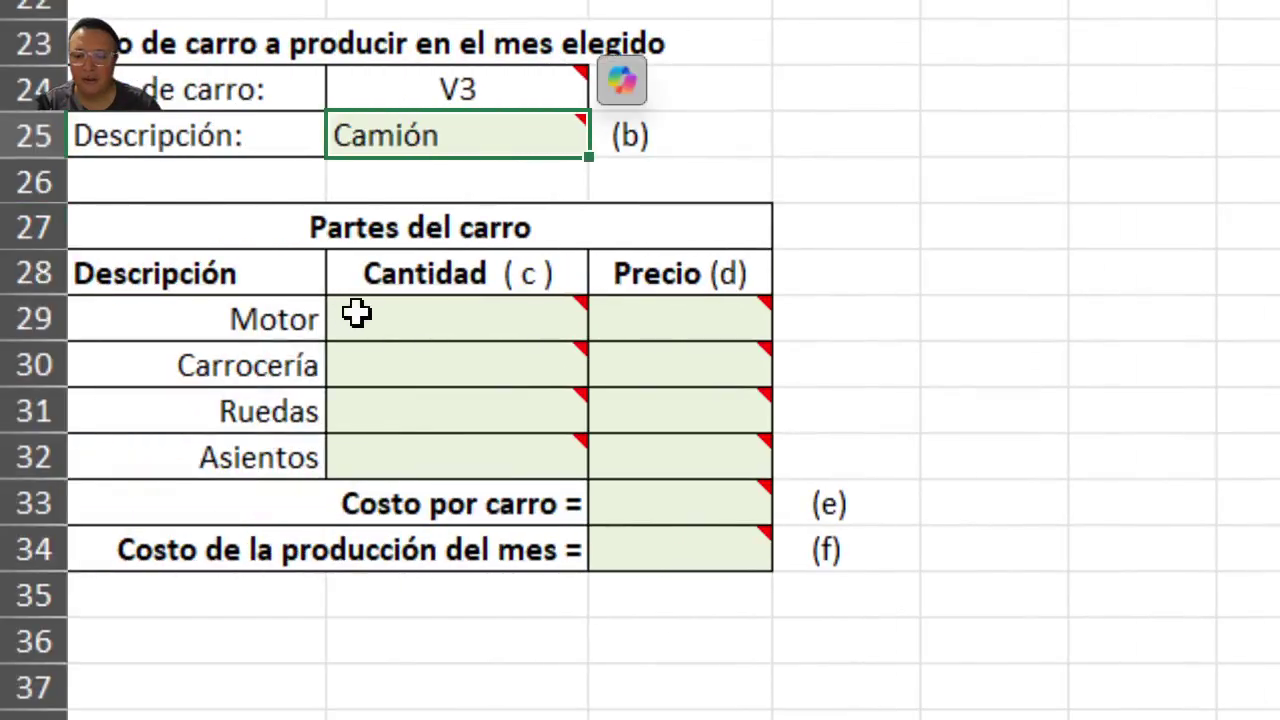
left_click(354, 316)
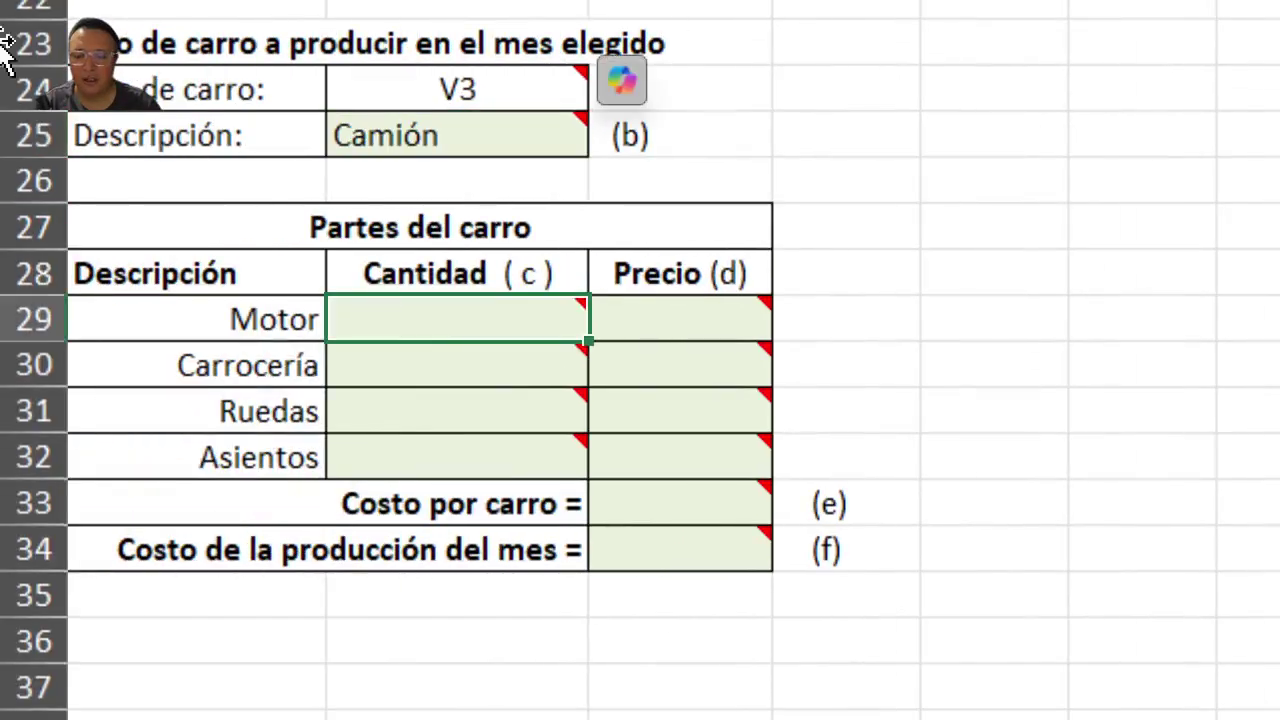
mouse_move(442, 368)
type("=")
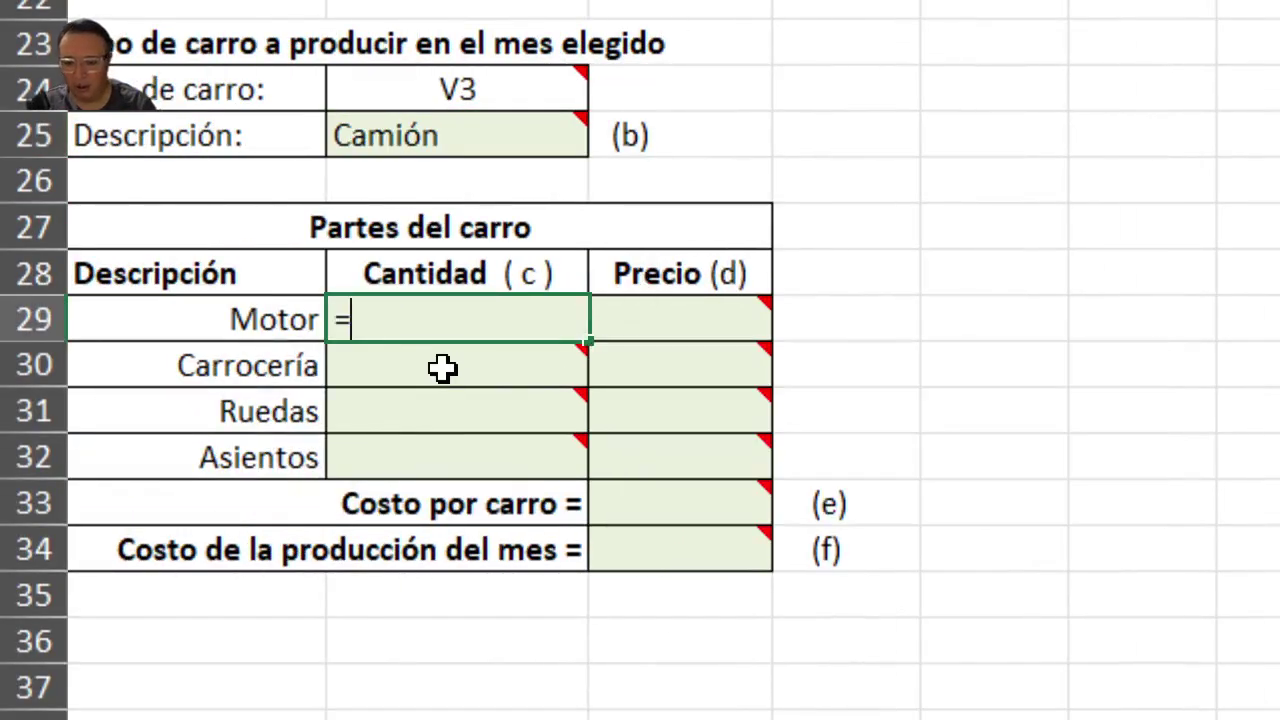
type("indice(")
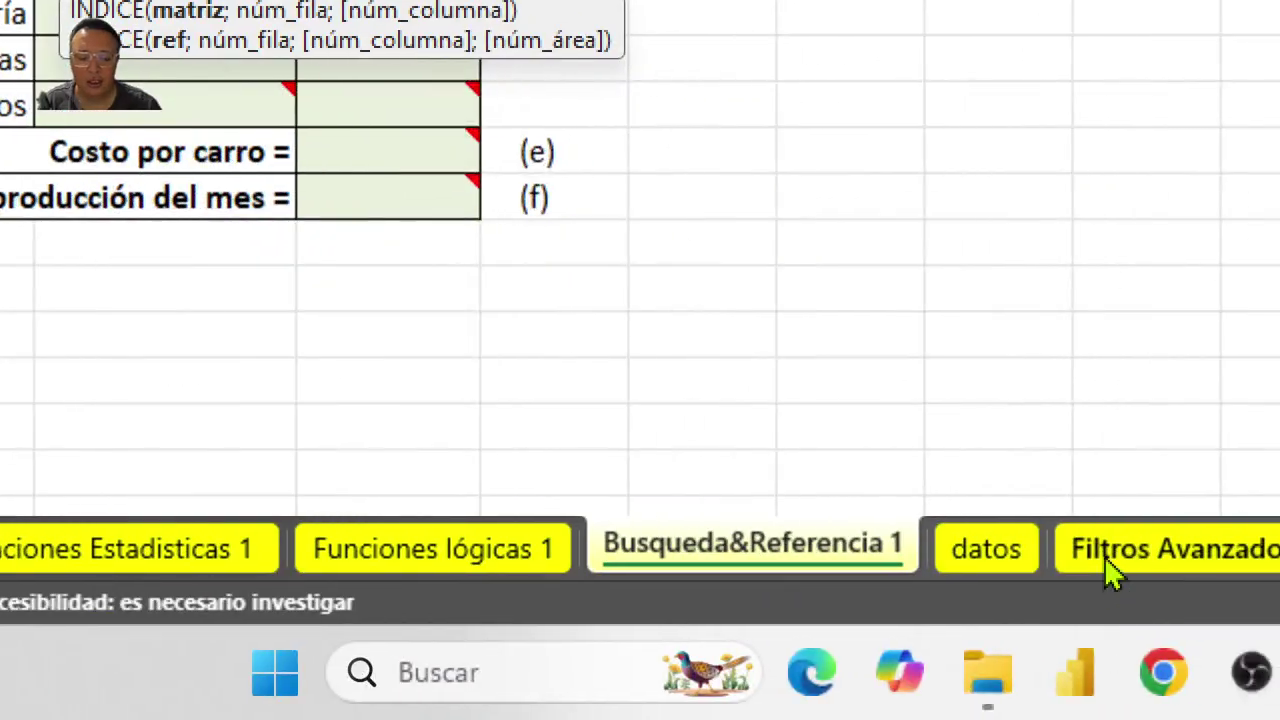
left_click(816, 560)
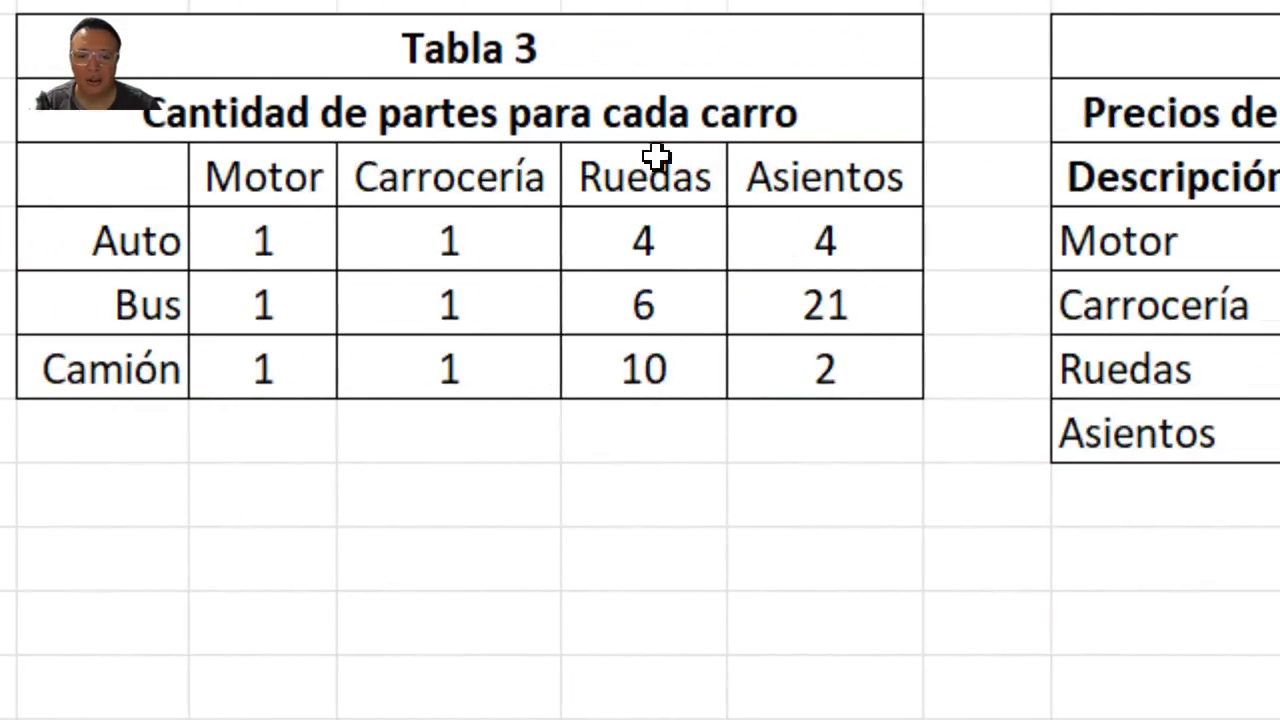
left_click_drag(280, 240, 851, 389)
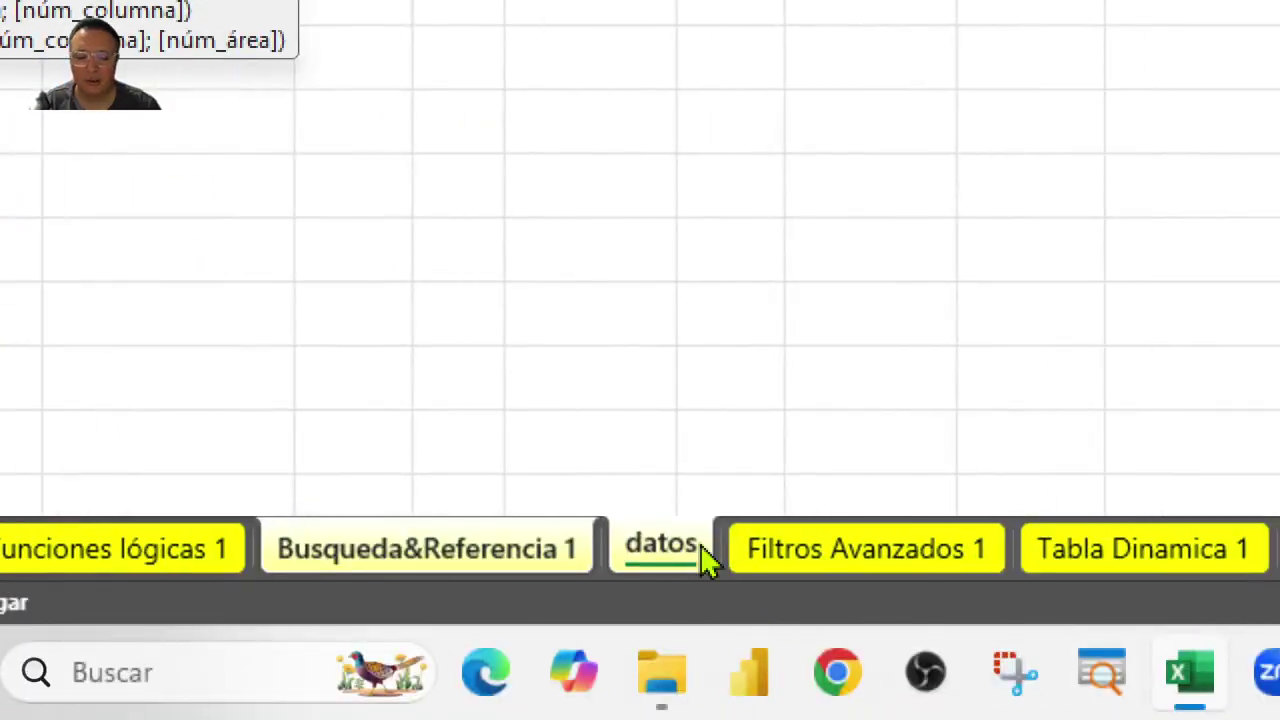
left_click(378, 556)
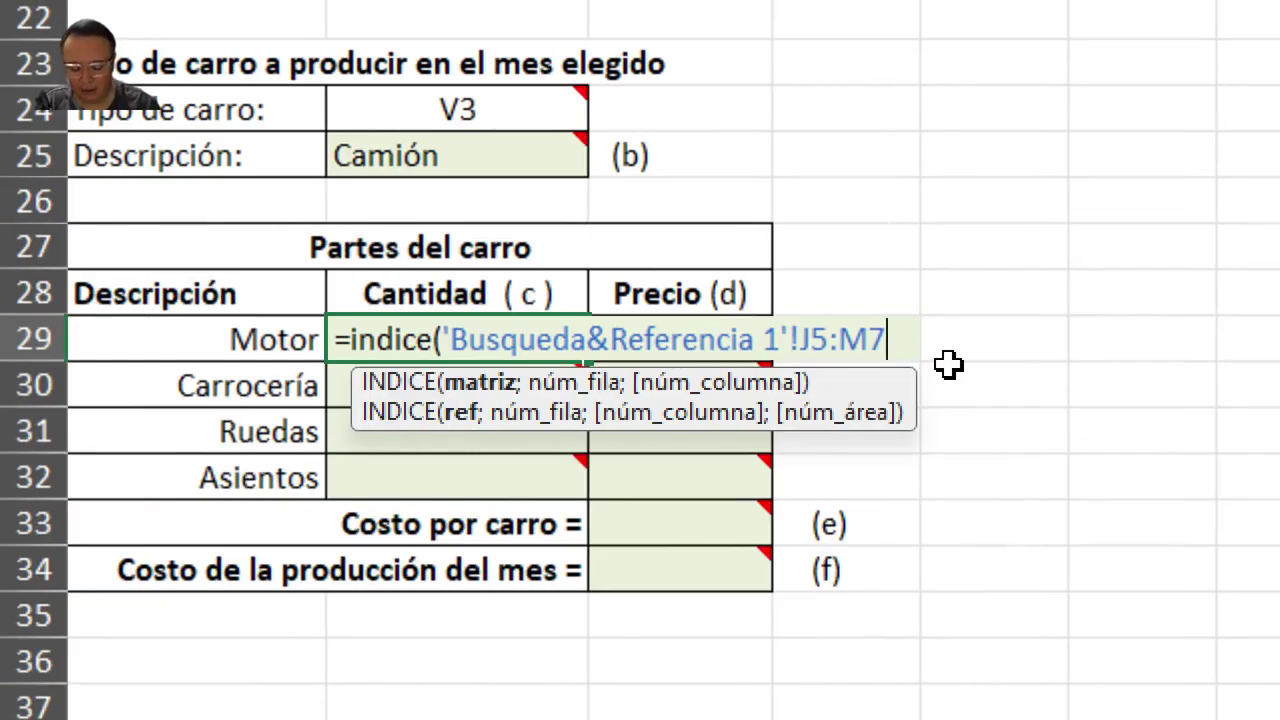
key("BackSpace")
key("BackSpace")
key("BackSpace")
key("BackSpace")
key("BackSpace")
key("BackSpace")
key("BackSpace")
key("BackSpace")
key("BackSpace")
key("BackSpace")
key("BackSpace")
key("BackSpace")
key("BackSpace")
key("BackSpace")
key("BackSpace")
key("BackSpace")
key("BackSpace")
key("BackSpace")
key("BackSpace")
key("BackSpace")
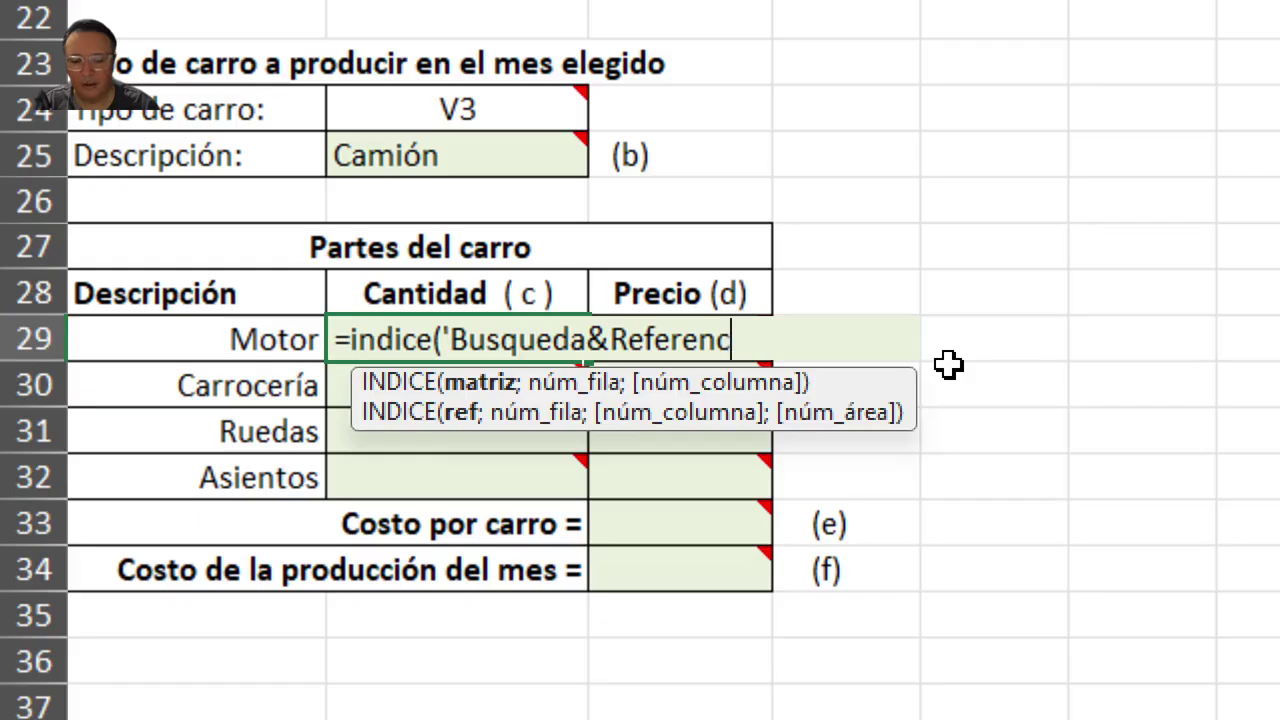
key("BackSpace")
key("BackSpace")
key("BackSpace")
key("BackSpace")
key("BackSpace")
key("BackSpace")
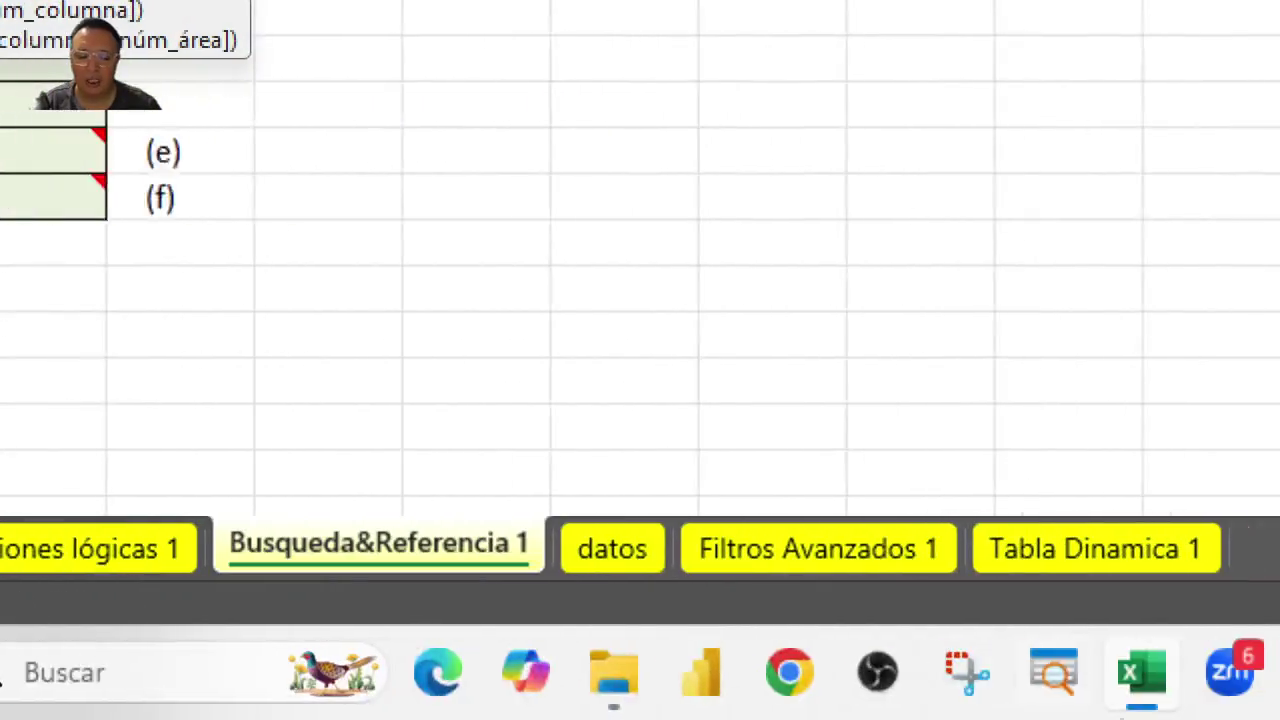
Set the INDICE matrix to the Tabla 3 quantities as the absolute range datos!$J$5:$M$7
left_click(642, 562)
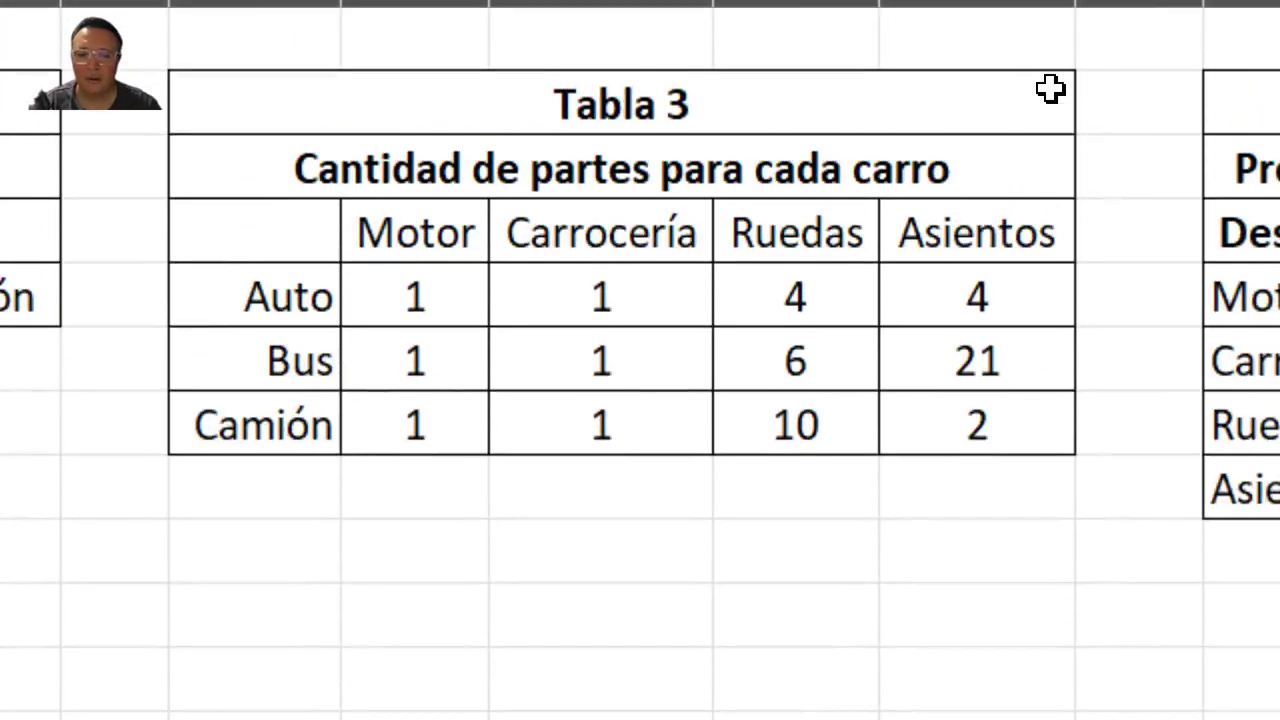
left_click_drag(470, 305, 906, 430)
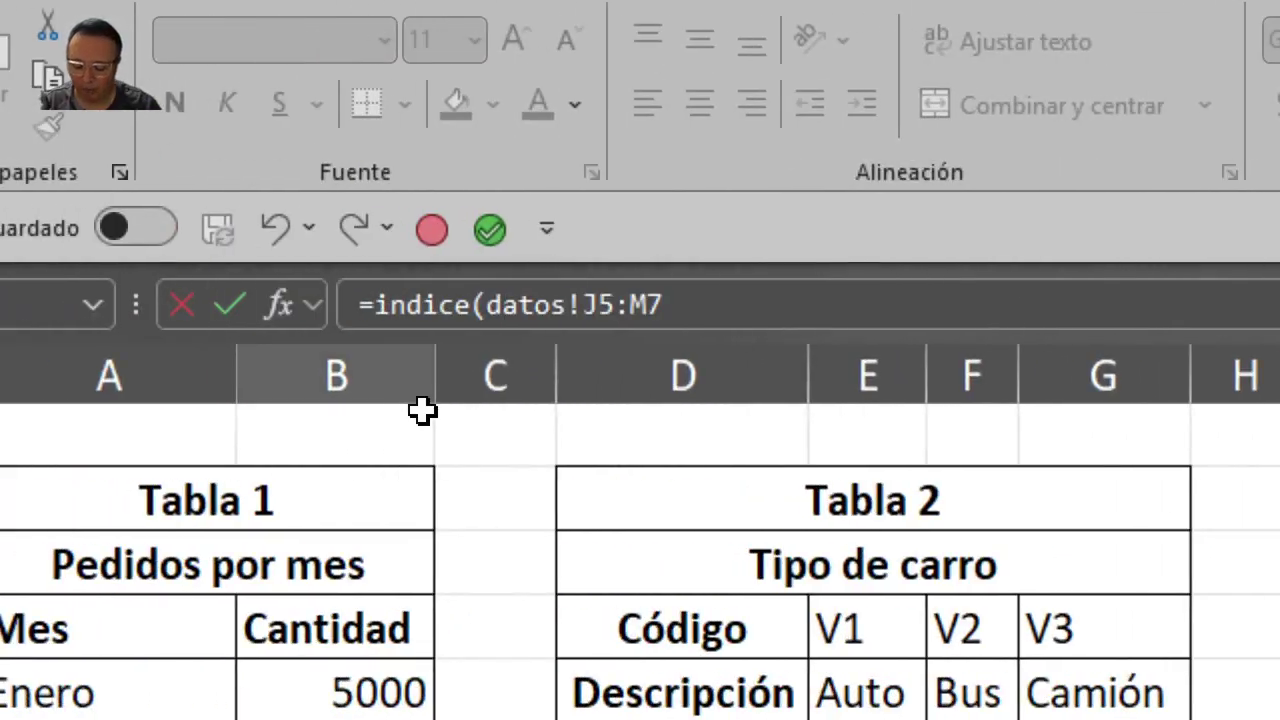
key("F4")
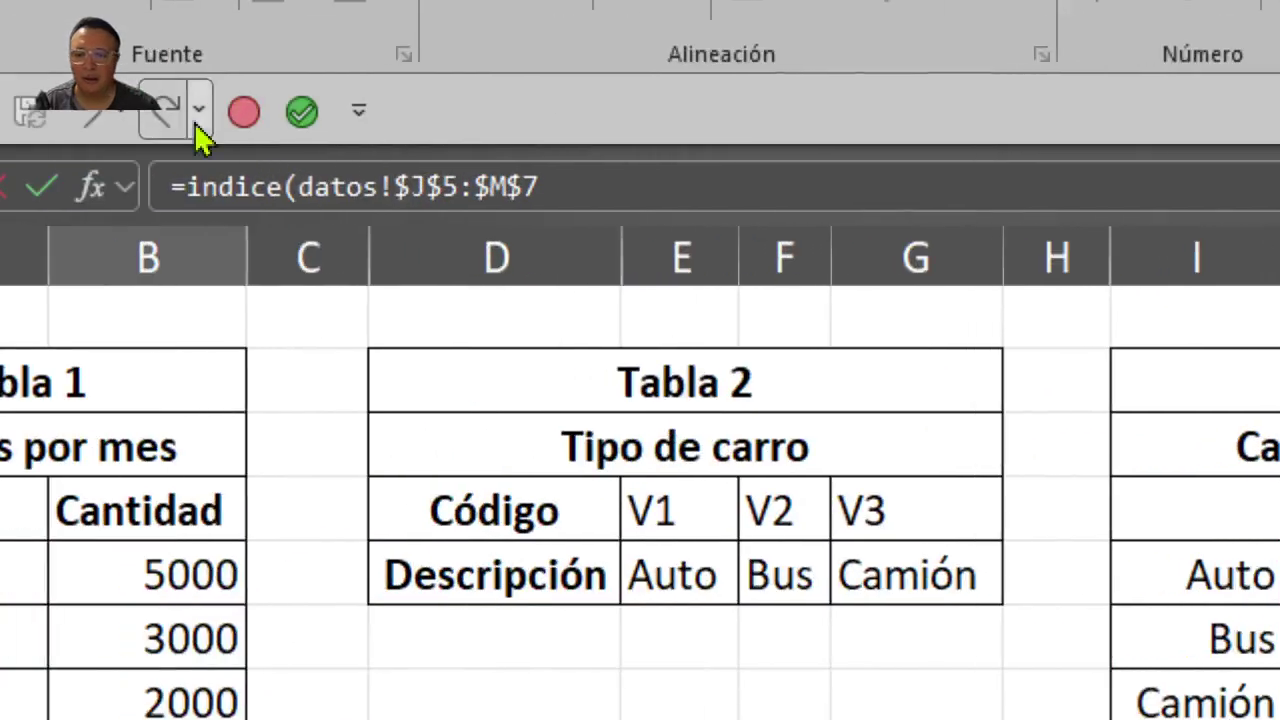
left_click(600, 197)
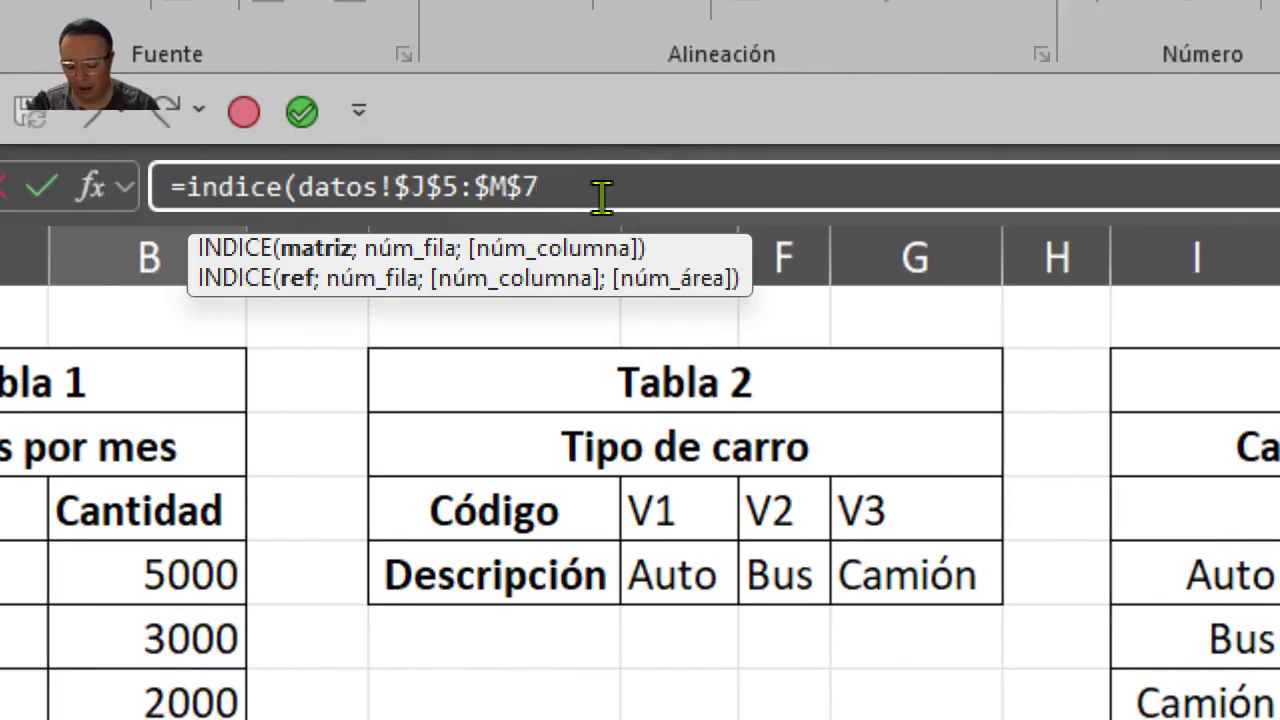
type(";")
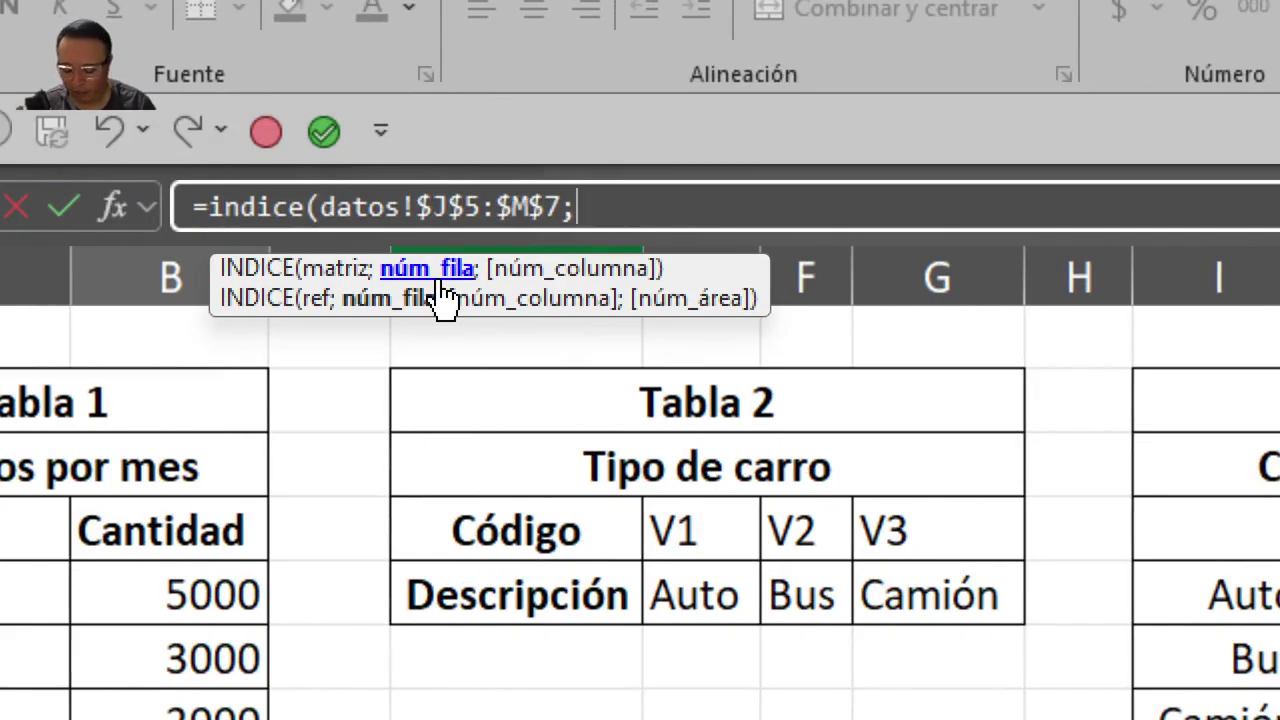
Nest a COINCIDIR as the row number, with the description cell $B$25 on Busqueda&Referencia 1 as its absolute lookup value
type("coindi")
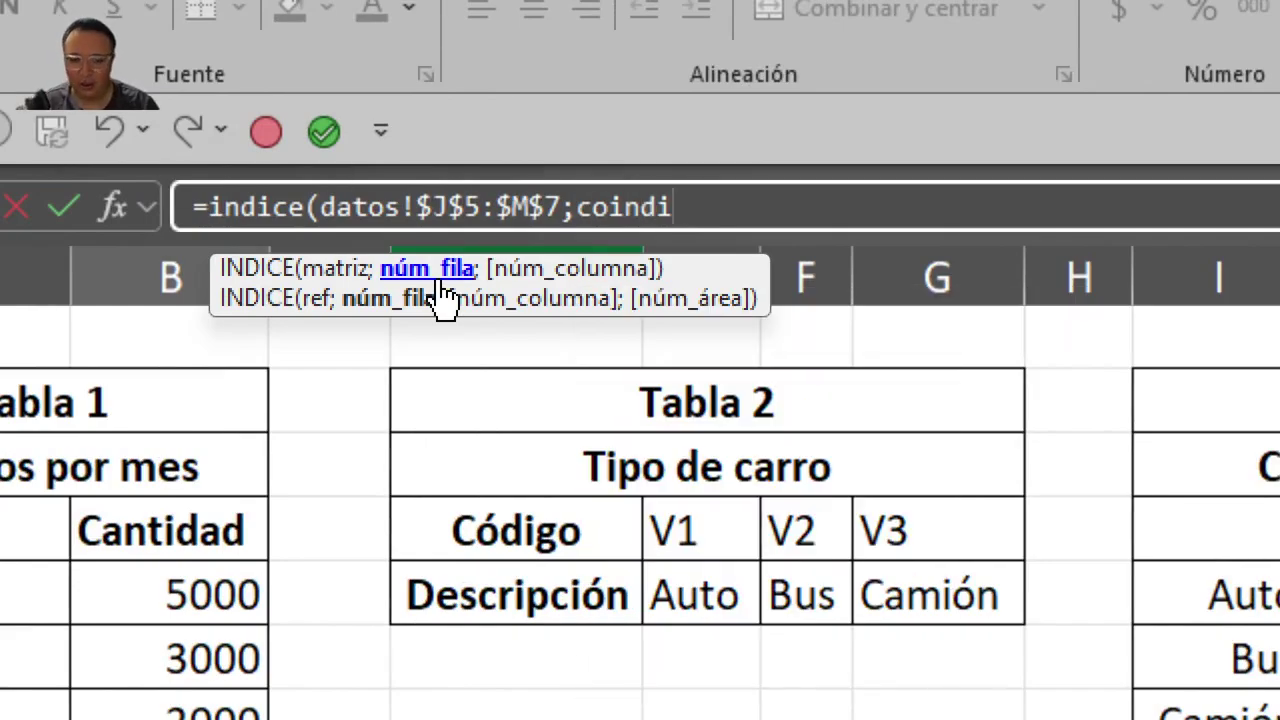
key("BackSpace")
key("BackSpace")
key("Tab")
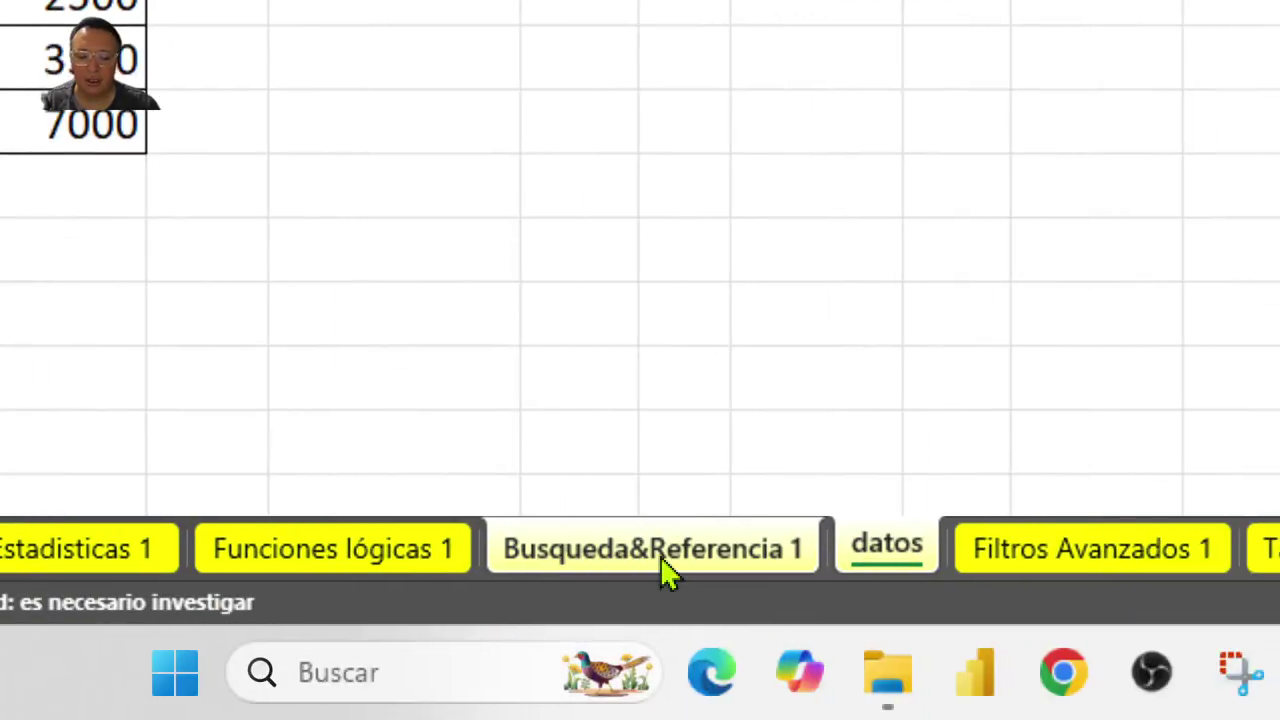
left_click(661, 558)
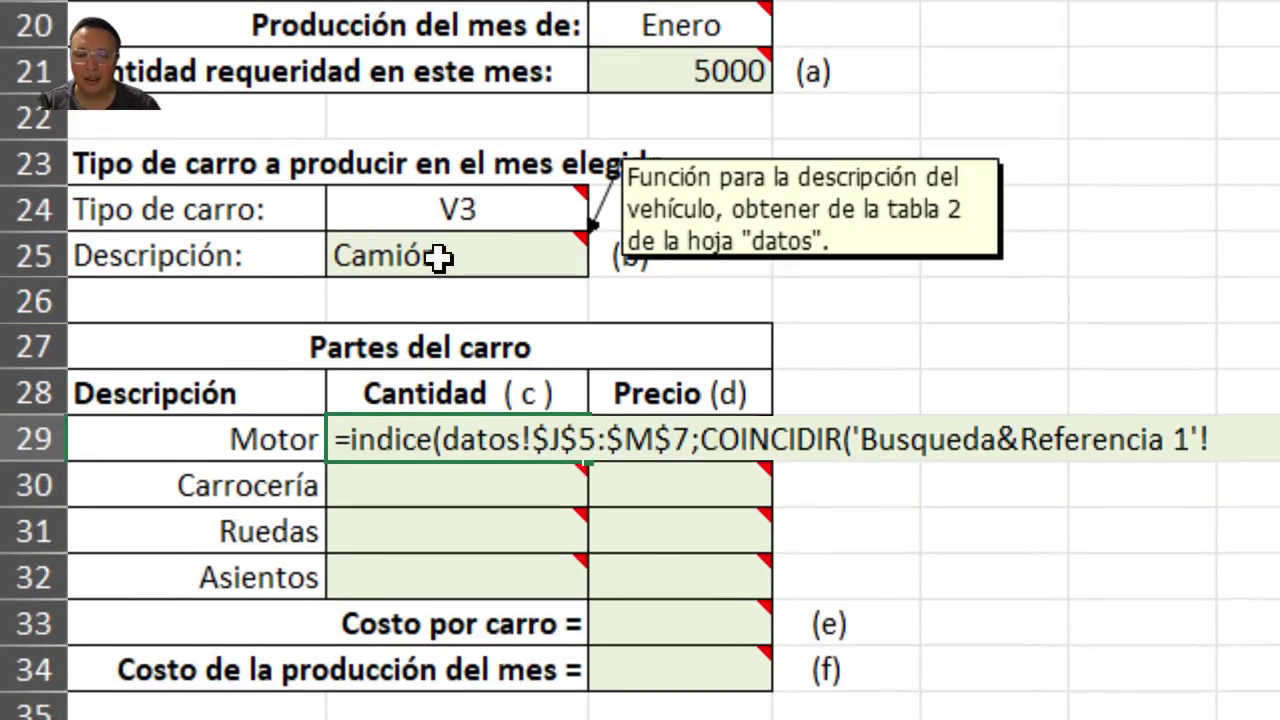
left_click(440, 257)
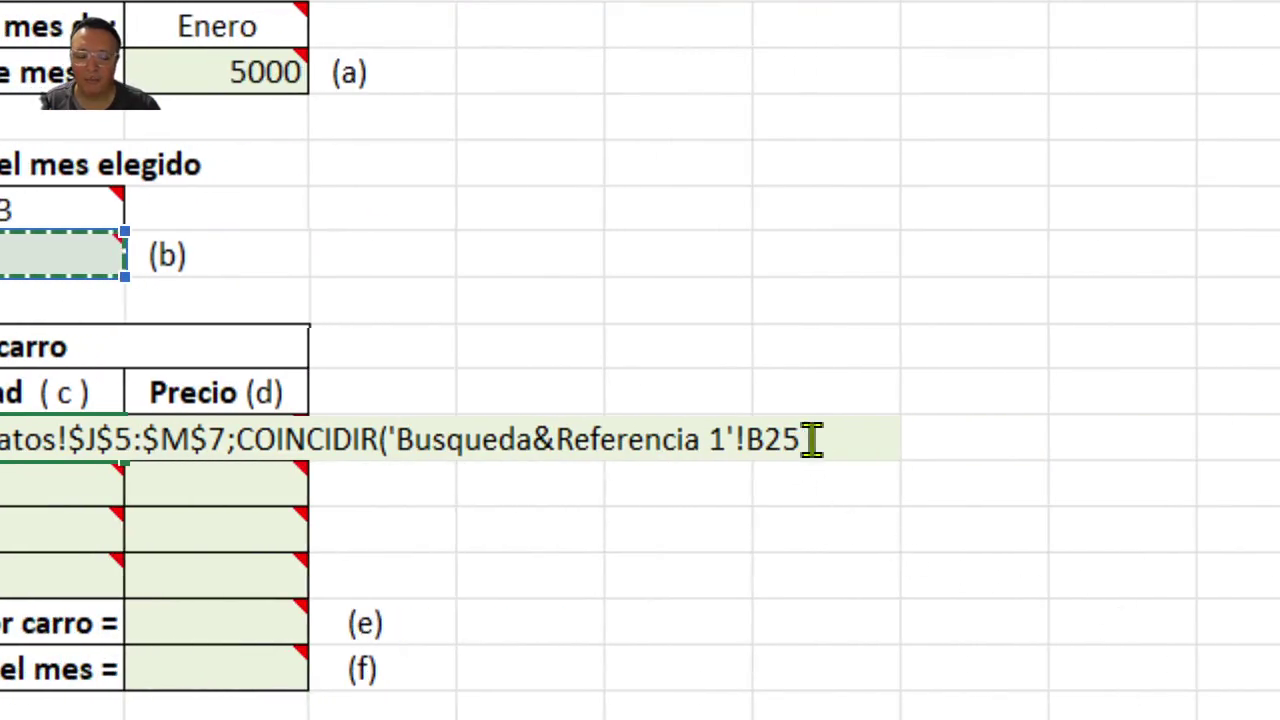
mouse_move(312, 531)
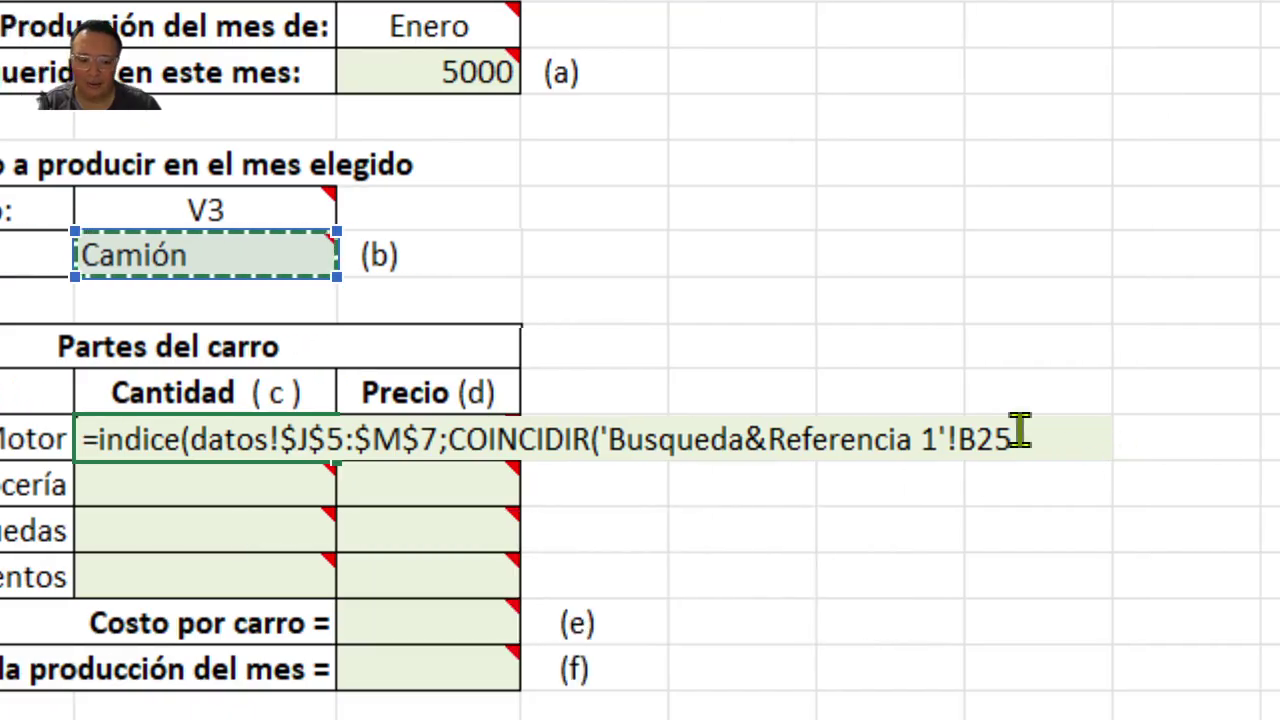
left_click(1090, 434)
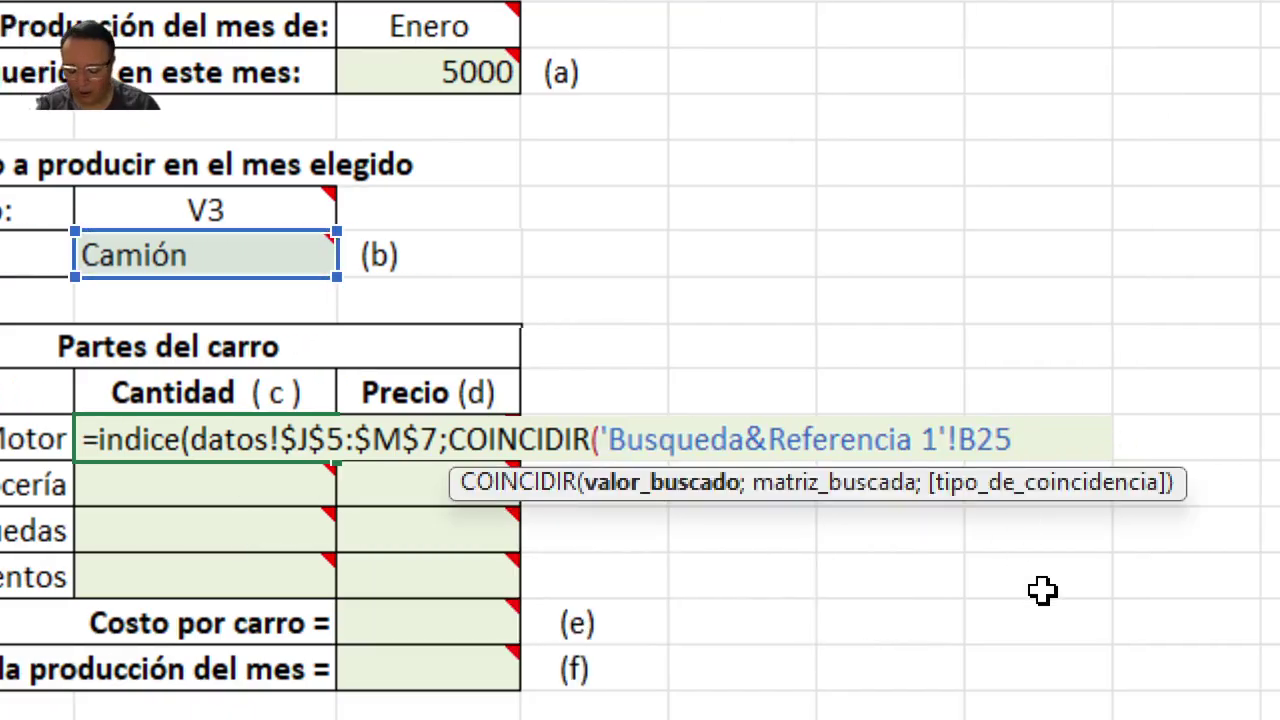
type(";")
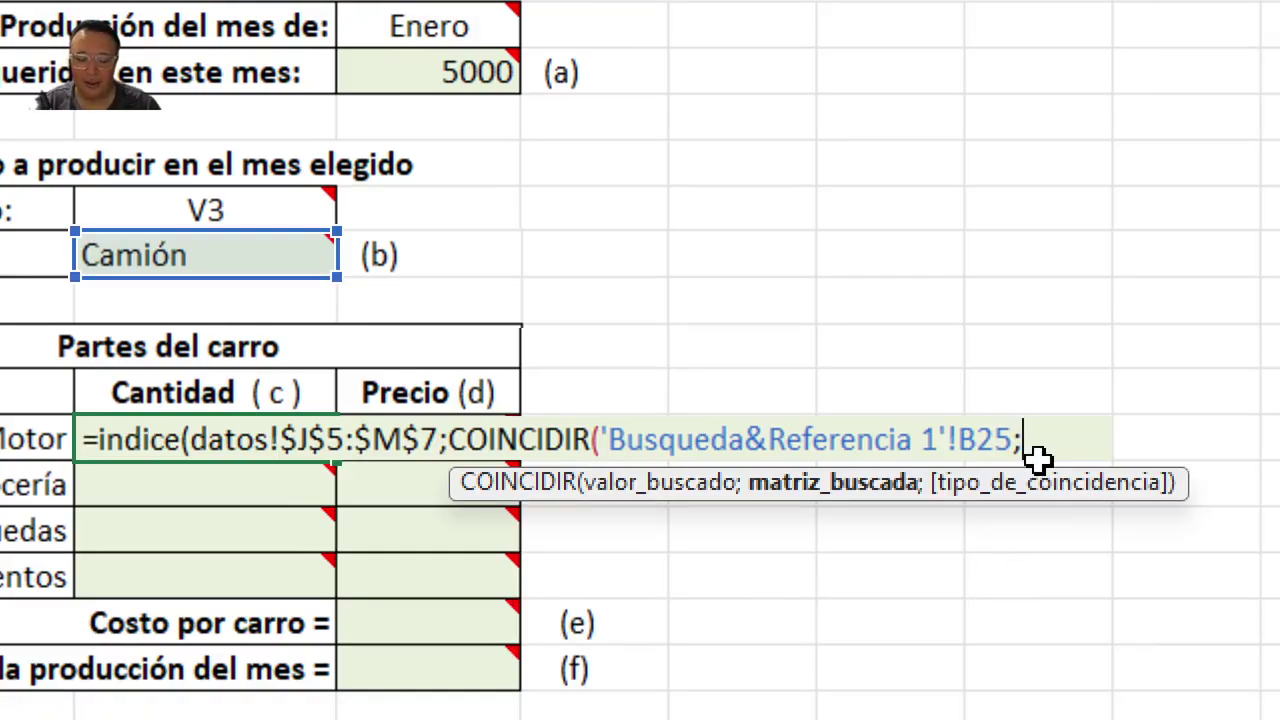
key("BackSpace")
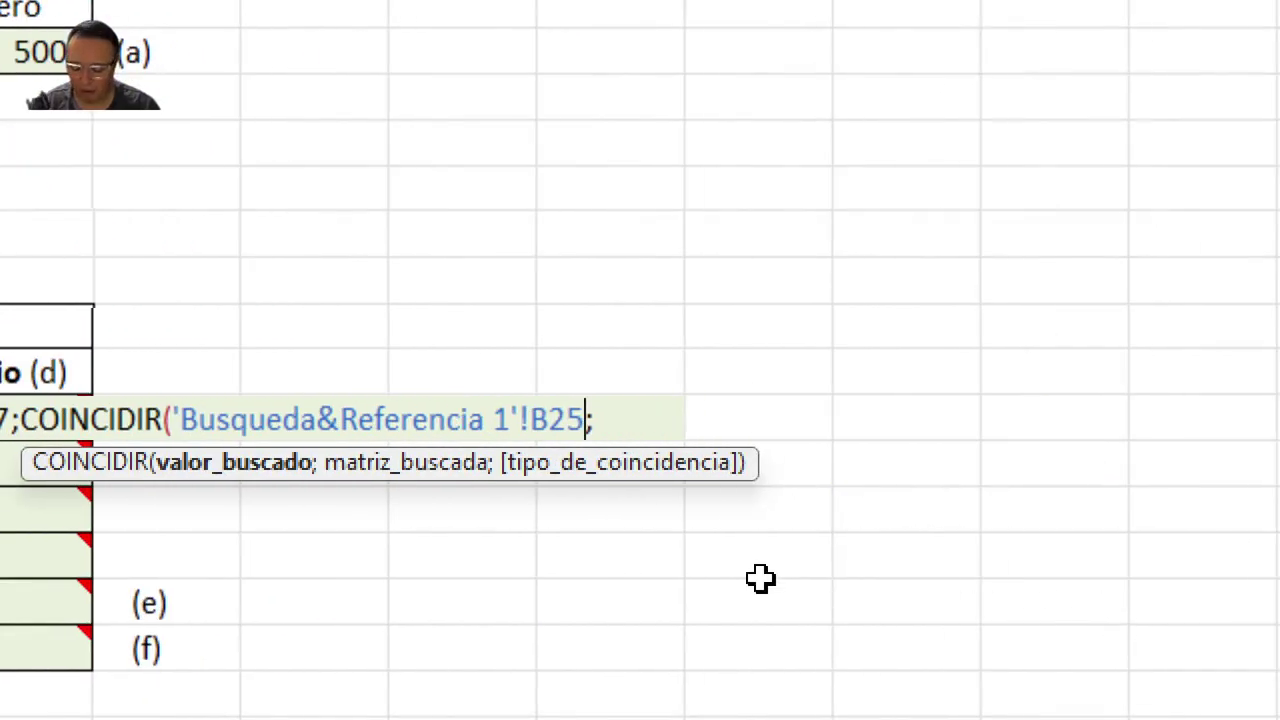
key("F4")
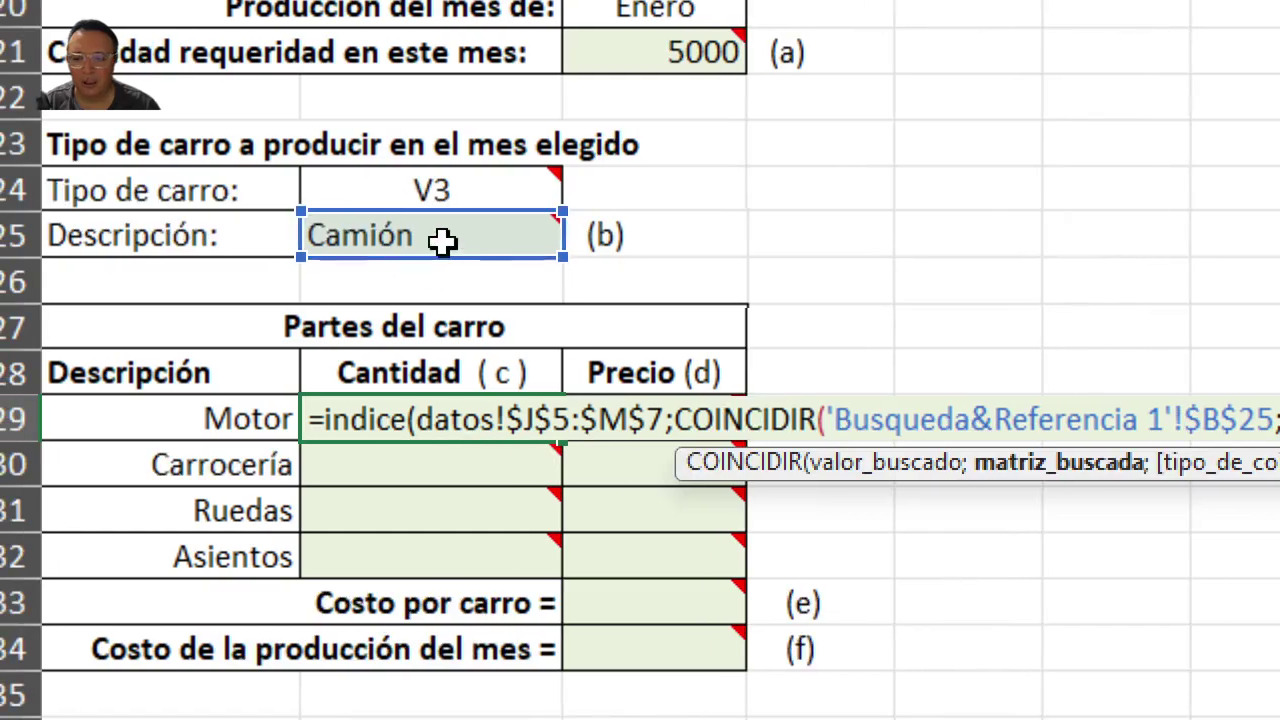
Complete the row COINCIDIR with the Tabla 3 car-type labels datos!$I$5:$I$7 and exact match 0
mouse_move(422, 250)
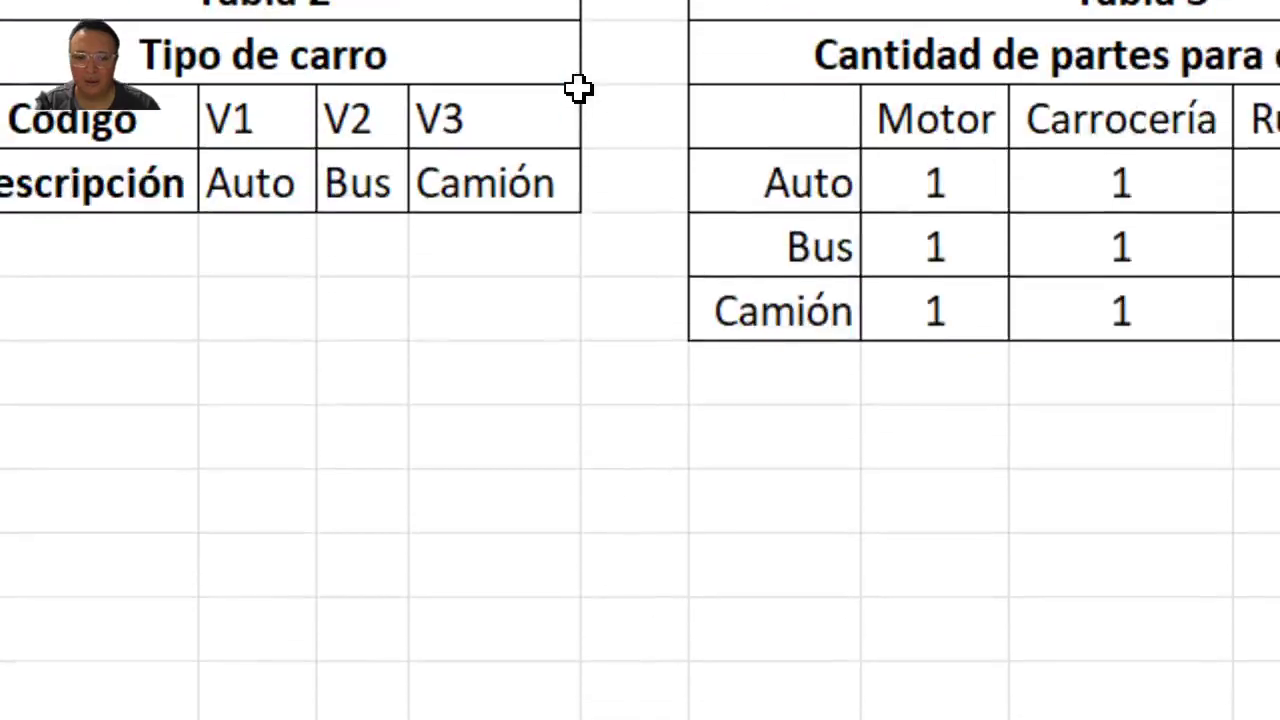
left_click_drag(478, 290, 432, 424)
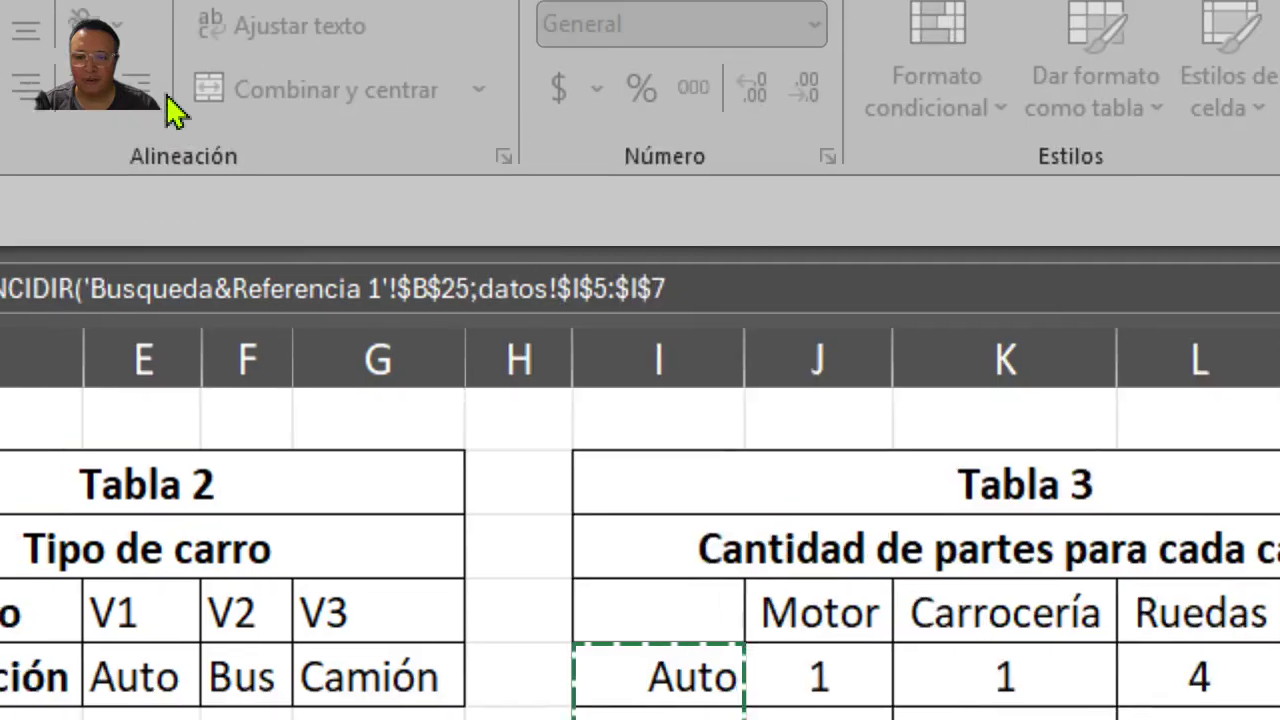
left_click(763, 303)
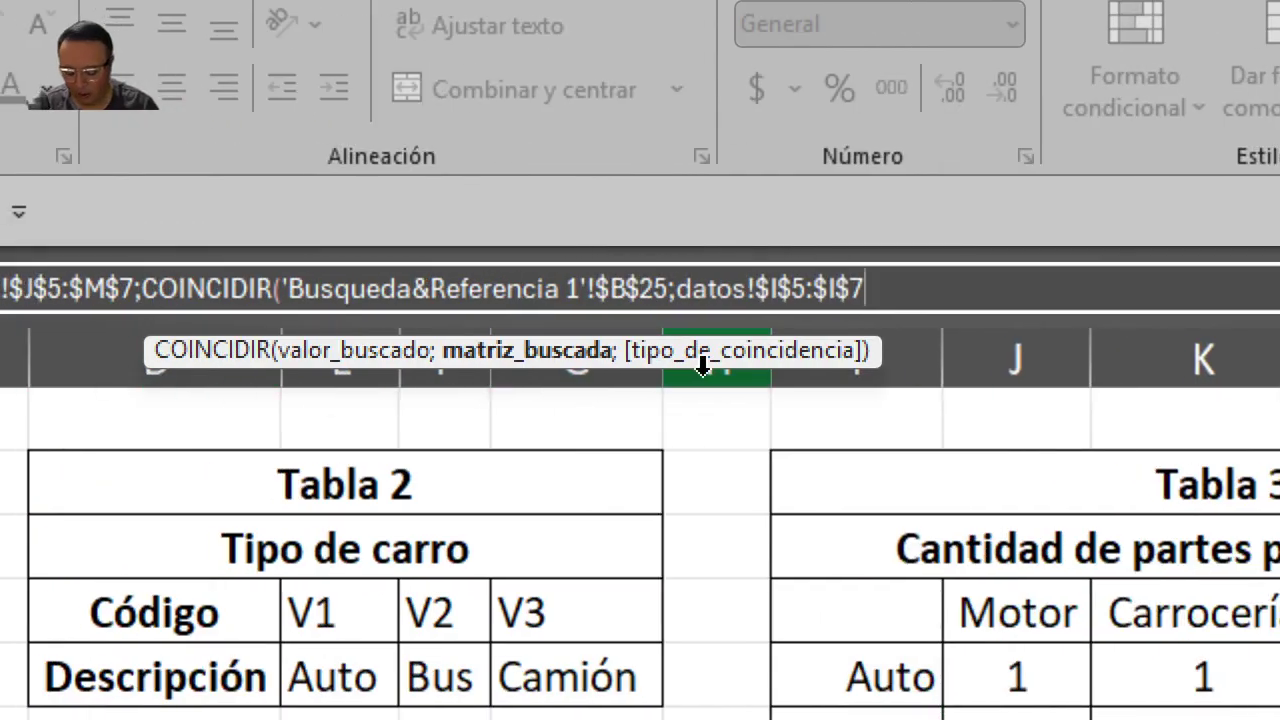
type(";")
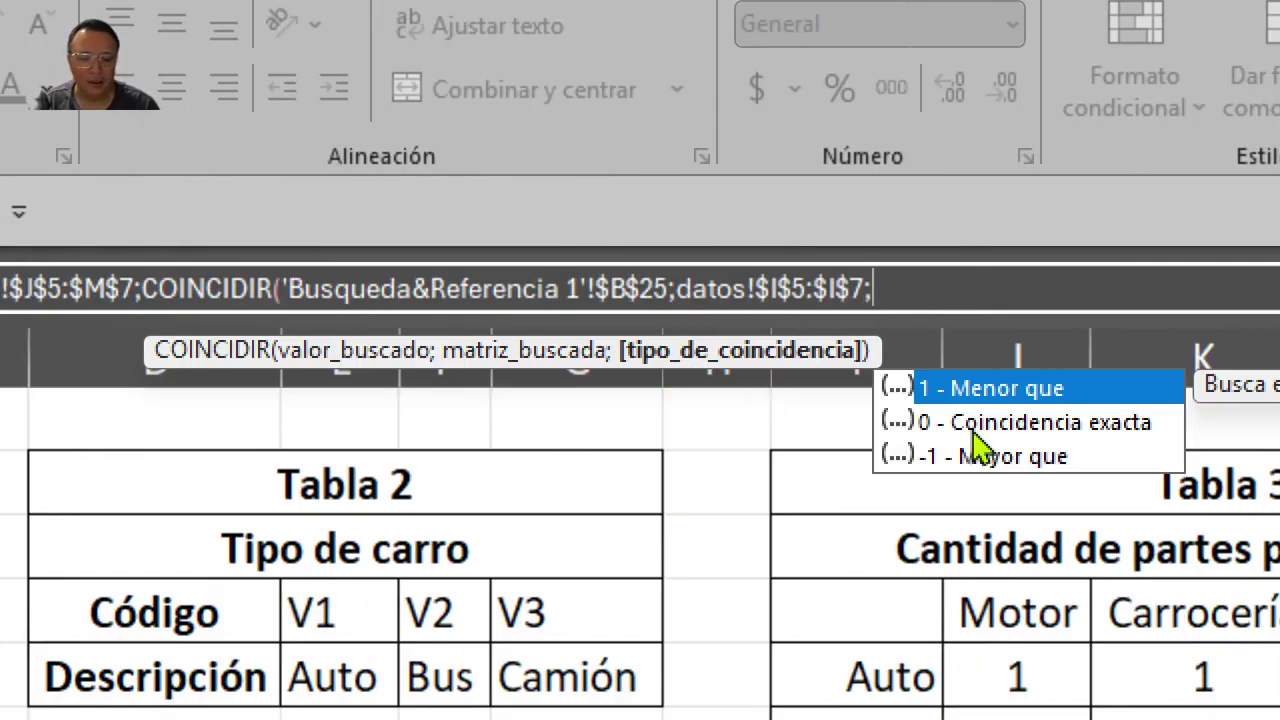
type("0")
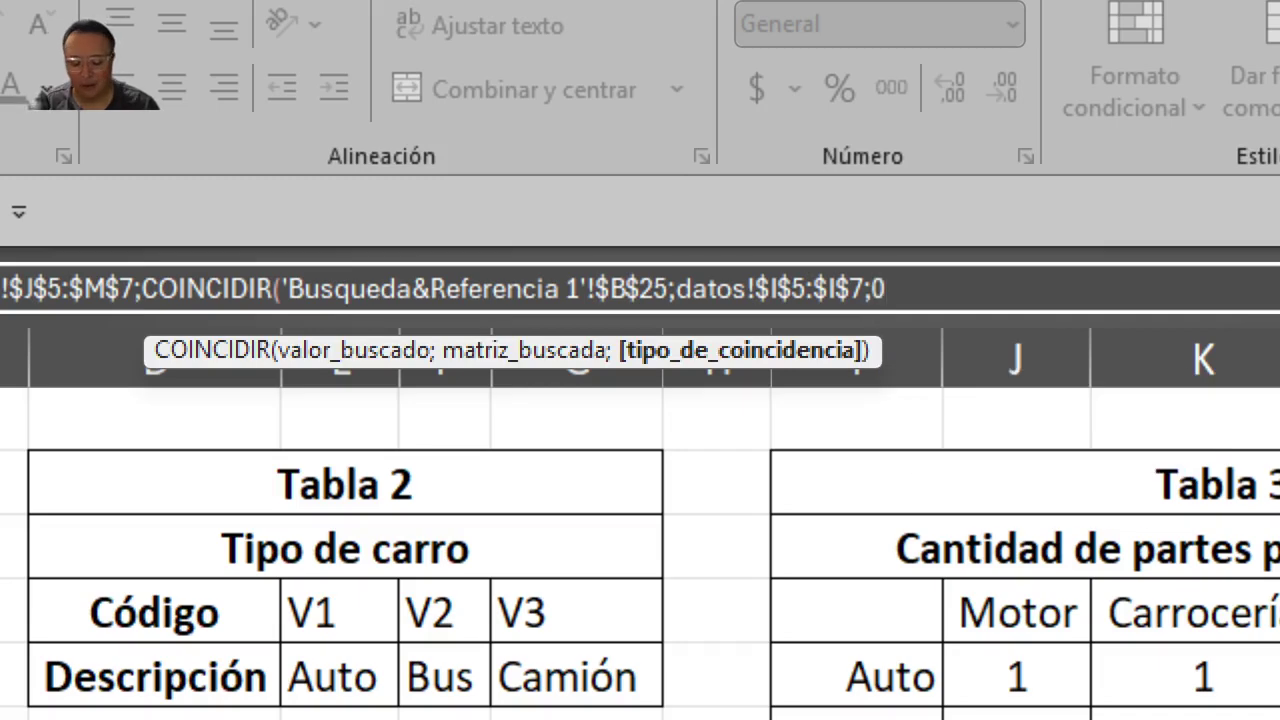
type(")")
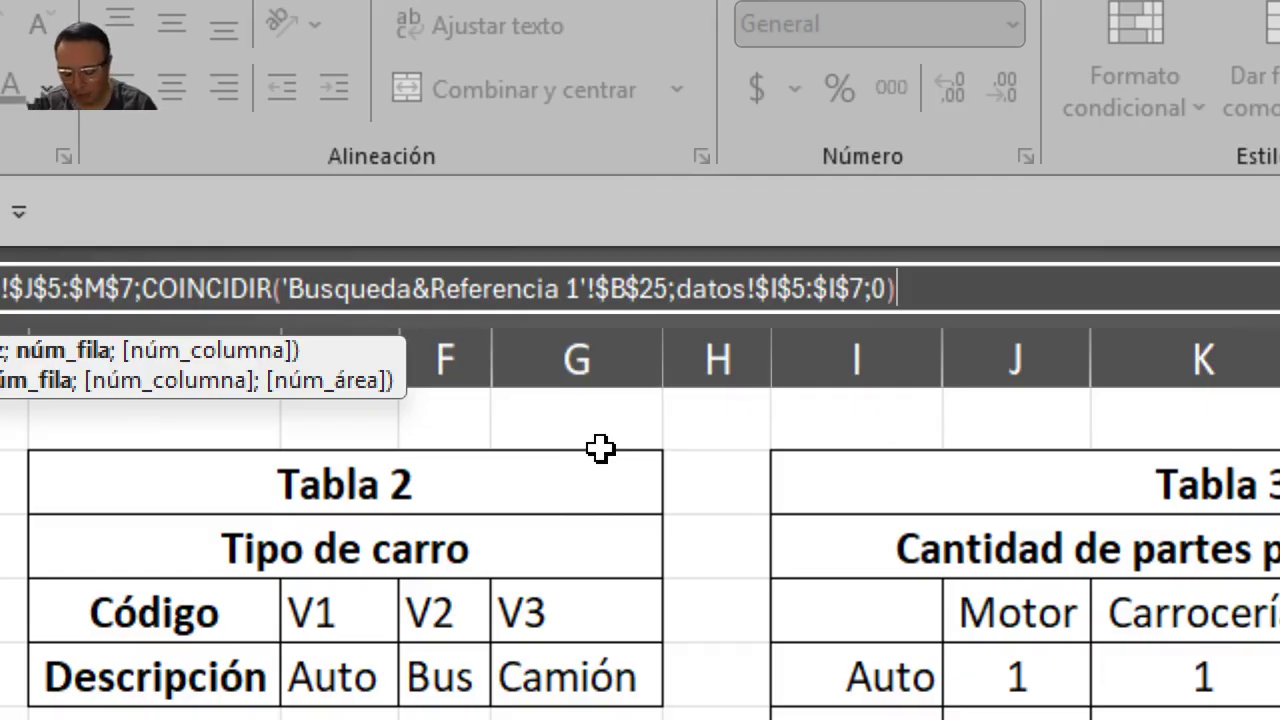
Add a second COINCIDIR as the column number, looking up the Motor label in A29 on Busqueda&Referencia 1
type(";coin")
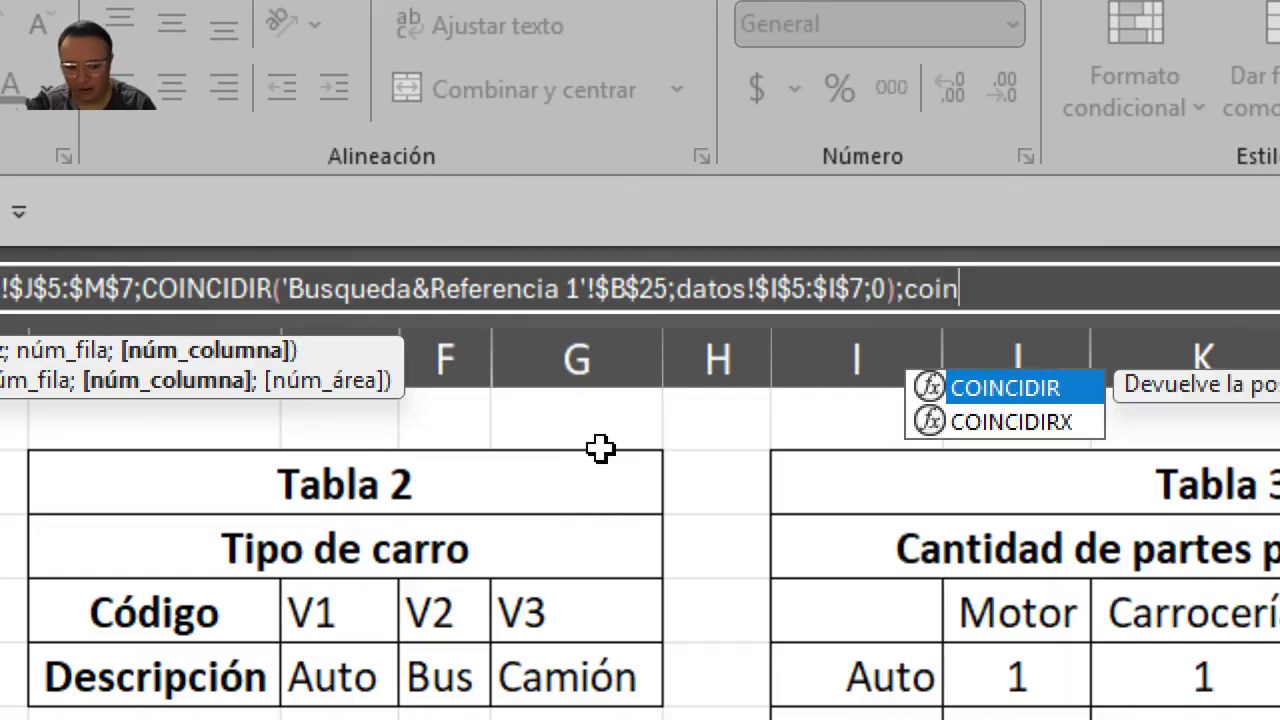
key("Tab")
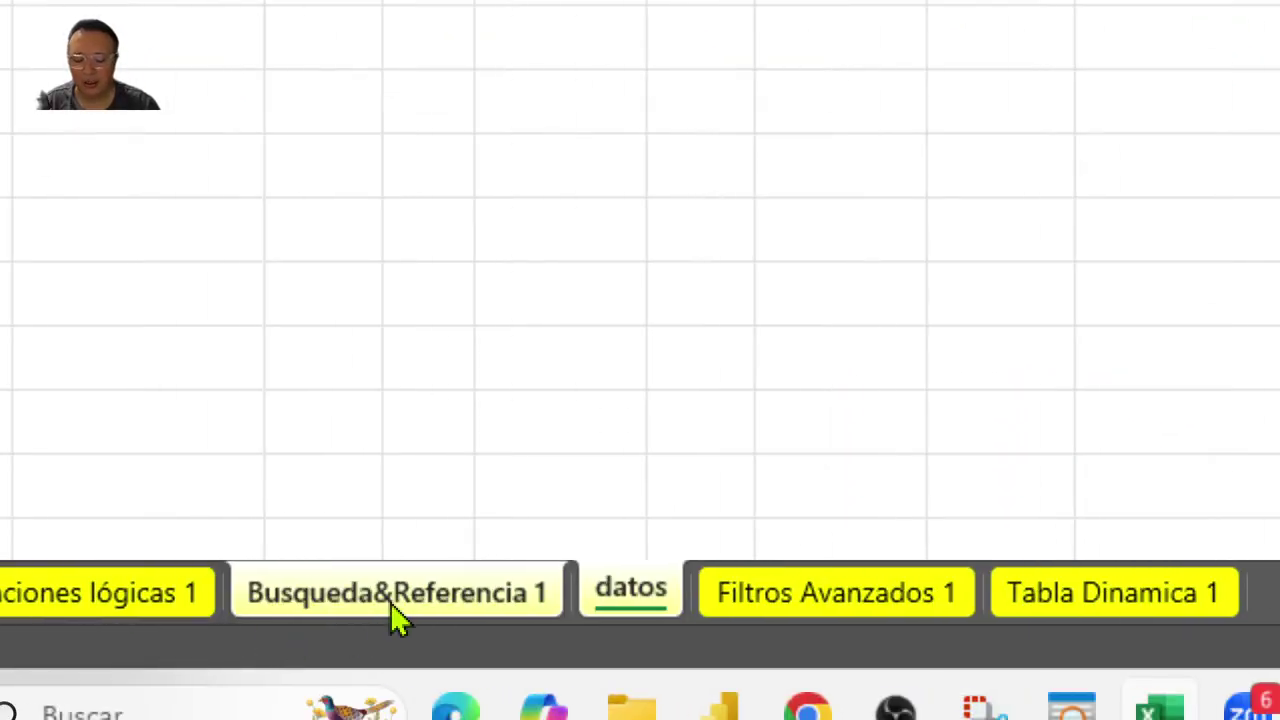
left_click(395, 618)
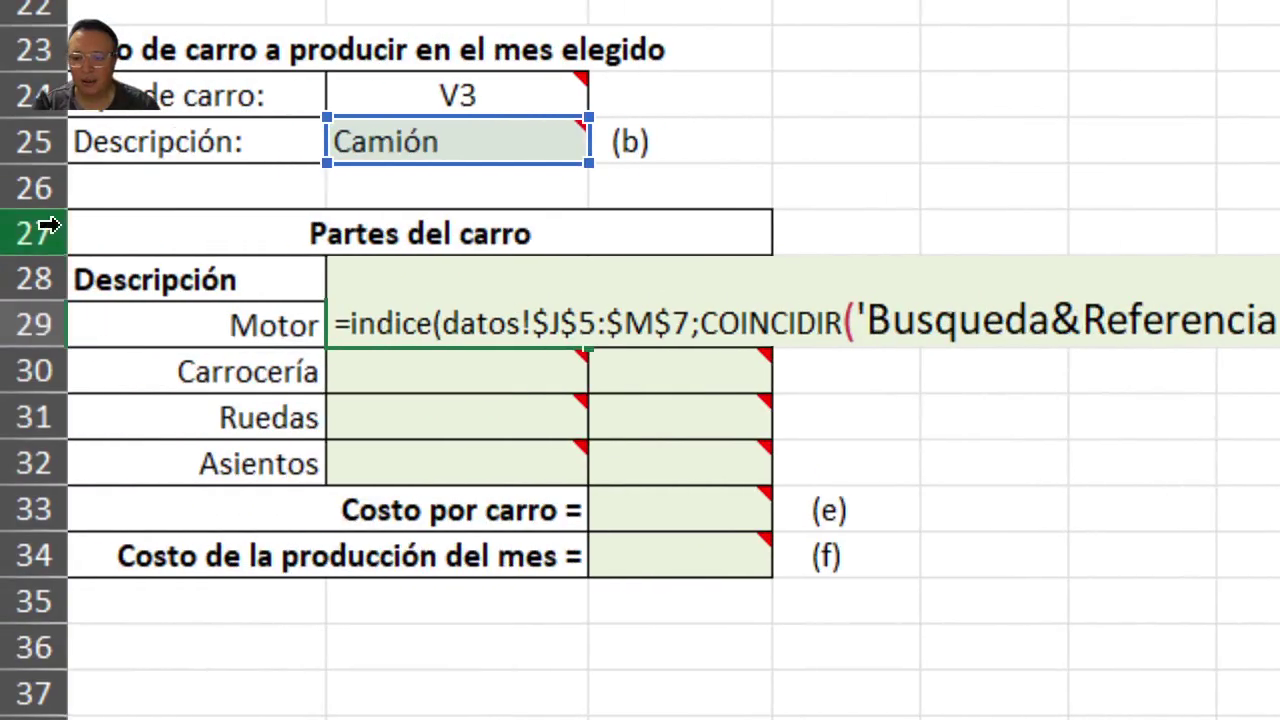
left_click(236, 325)
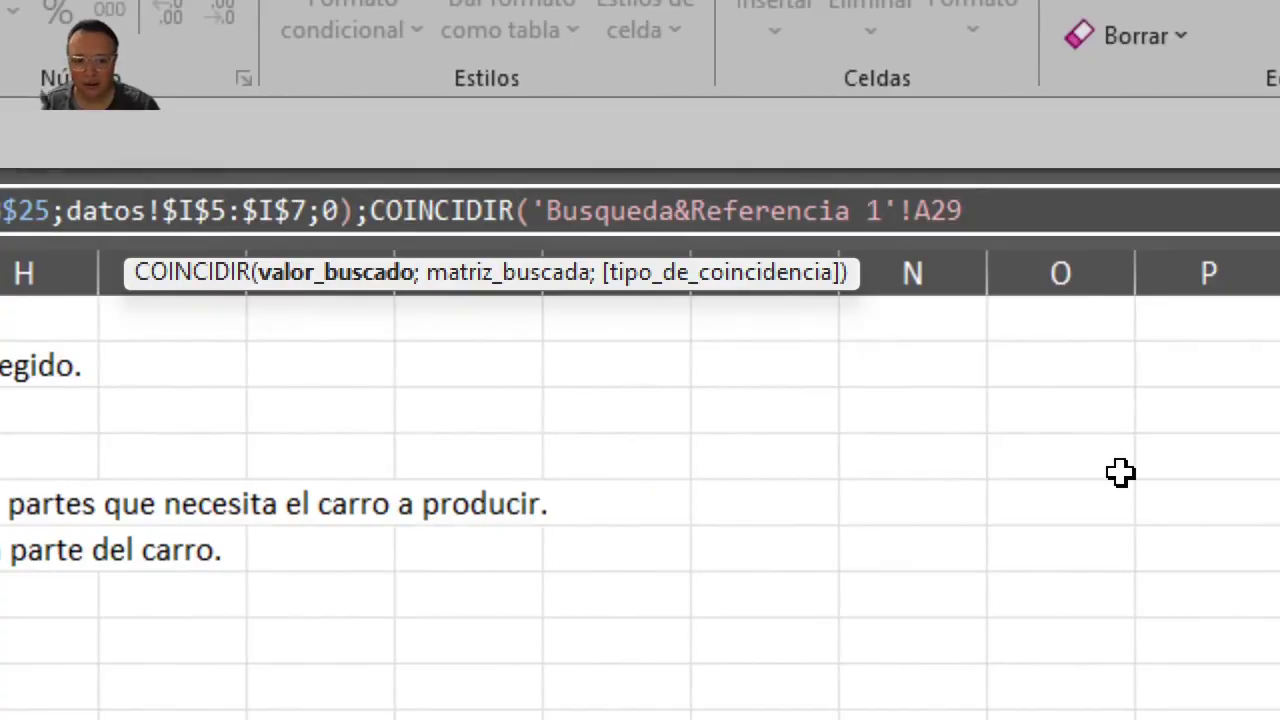
type(";")
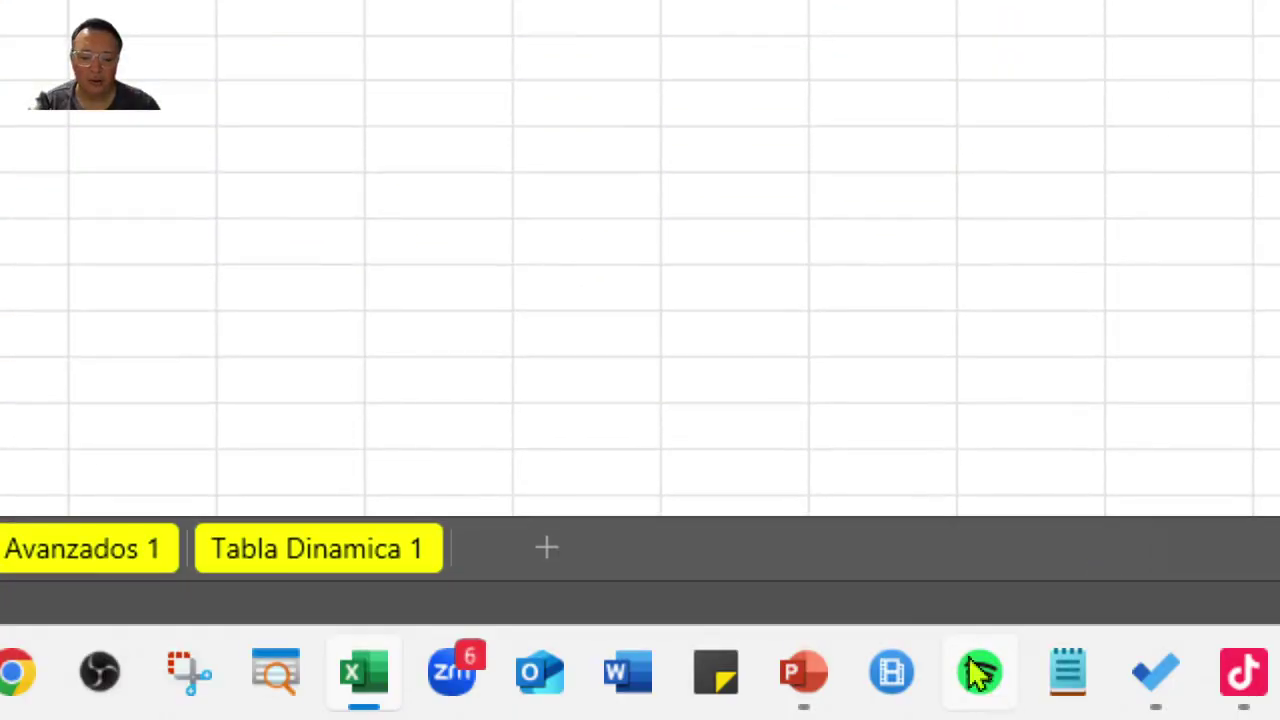
Finish the column COINCIDIR with the Tabla 3 part headings datos!$J$4:$M$4 and exact match 0, and enter the formula
left_click(426, 549)
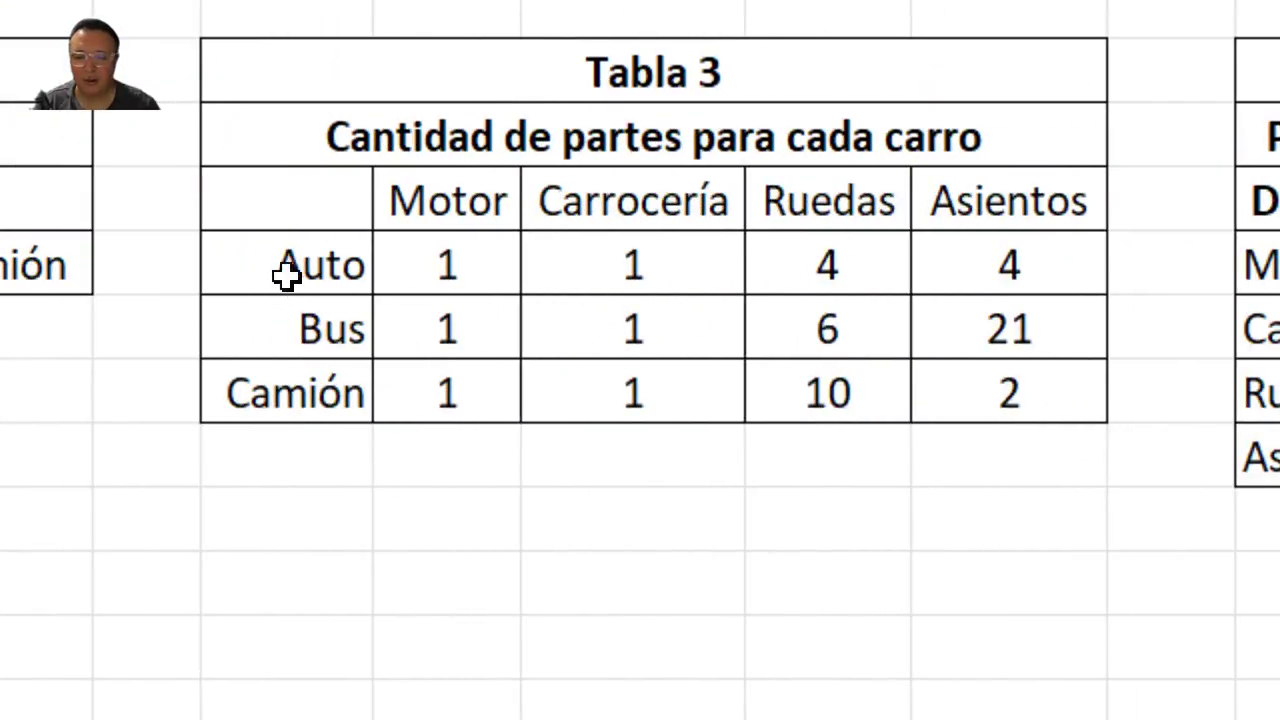
left_click_drag(286, 278, 285, 395)
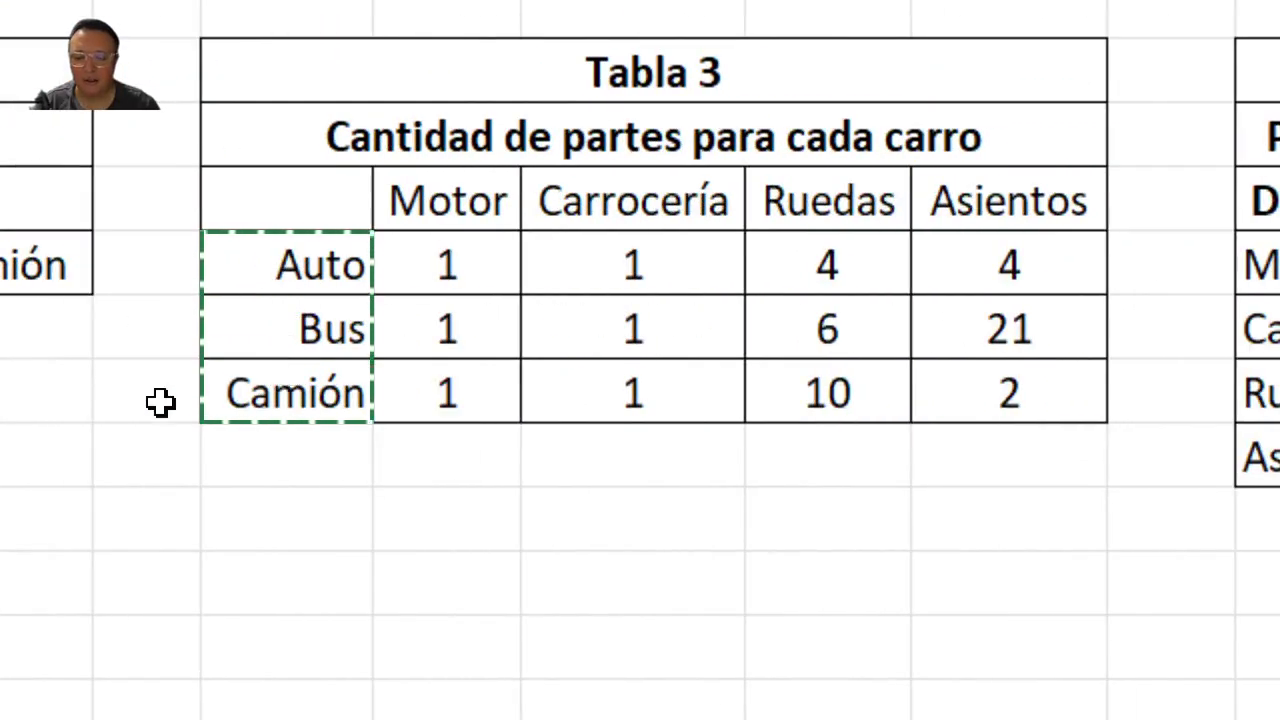
left_click_drag(415, 194, 1074, 217)
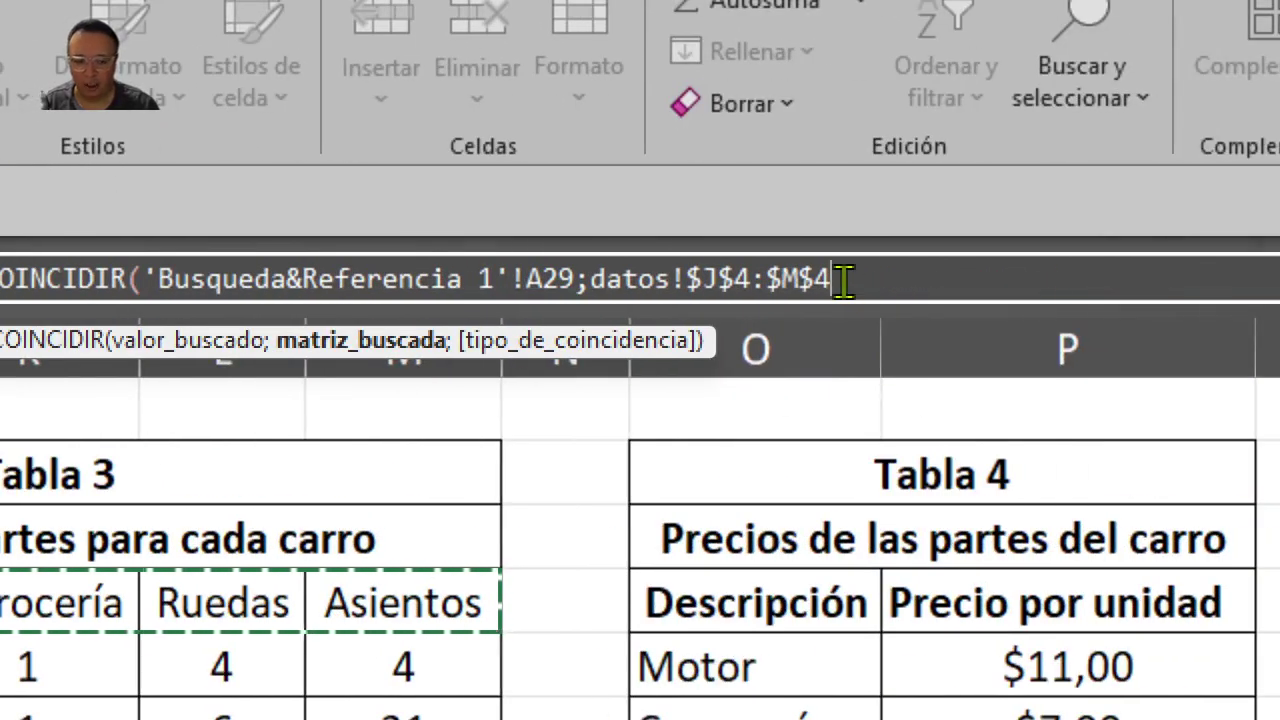
type(";")
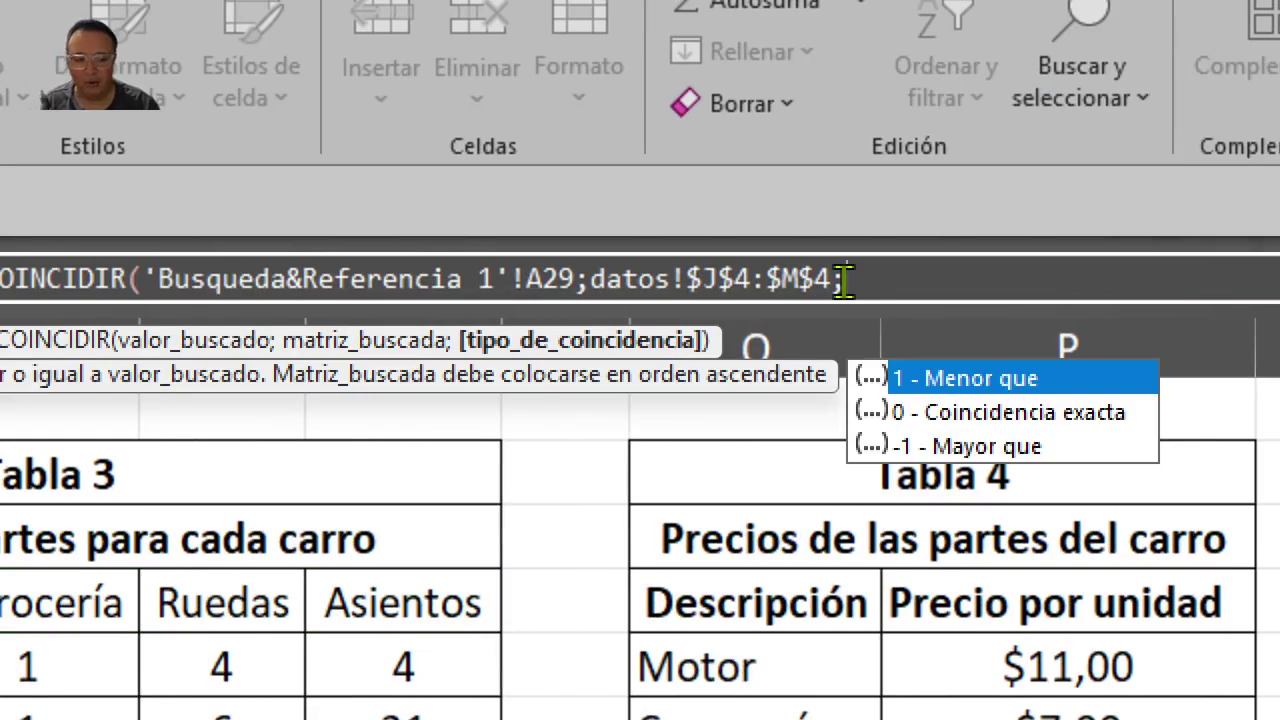
left_click(994, 420)
double_click(994, 420)
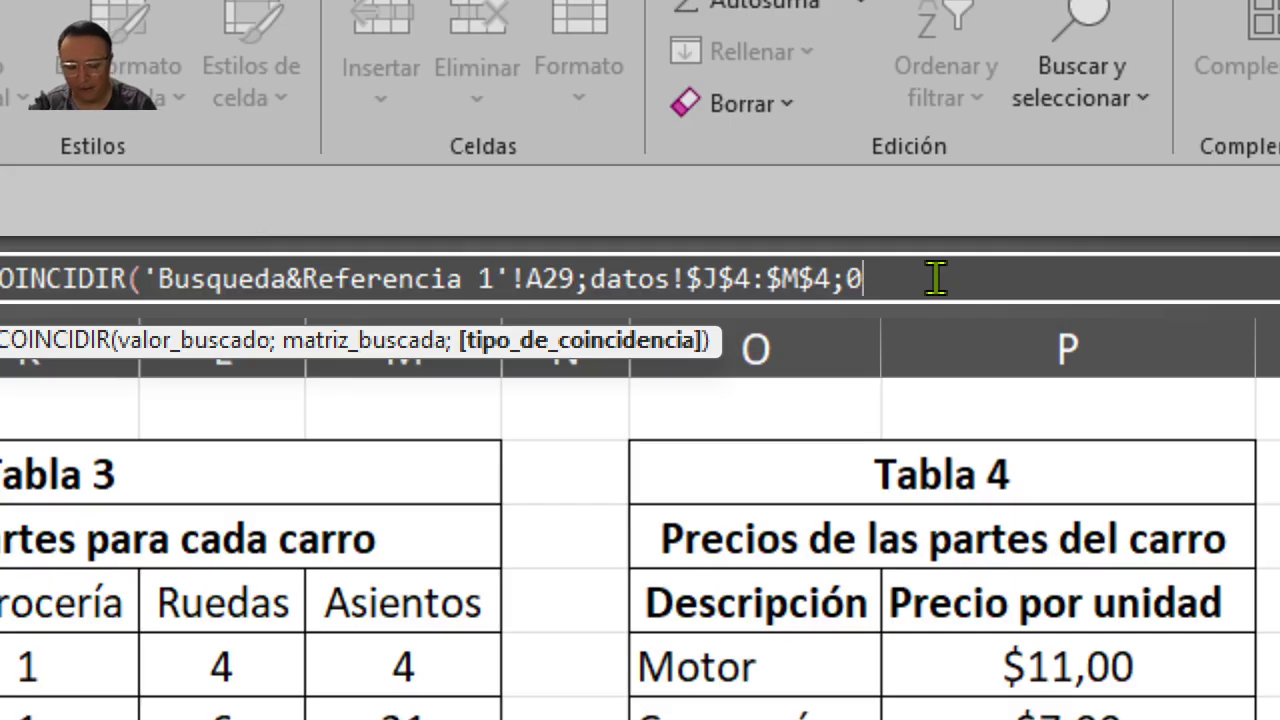
type(")")
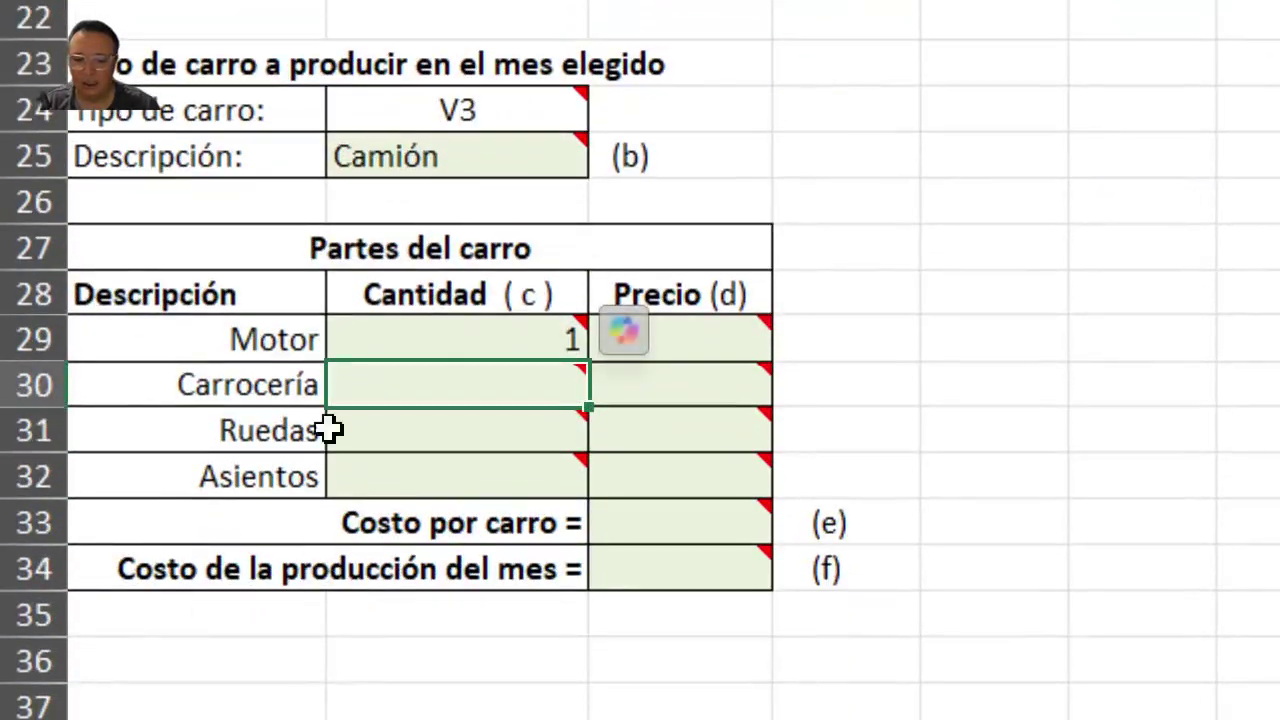
Copy the Motor quantity formula in B29 down to the Carrocería, Ruedas and Asientos rows
left_click(471, 334)
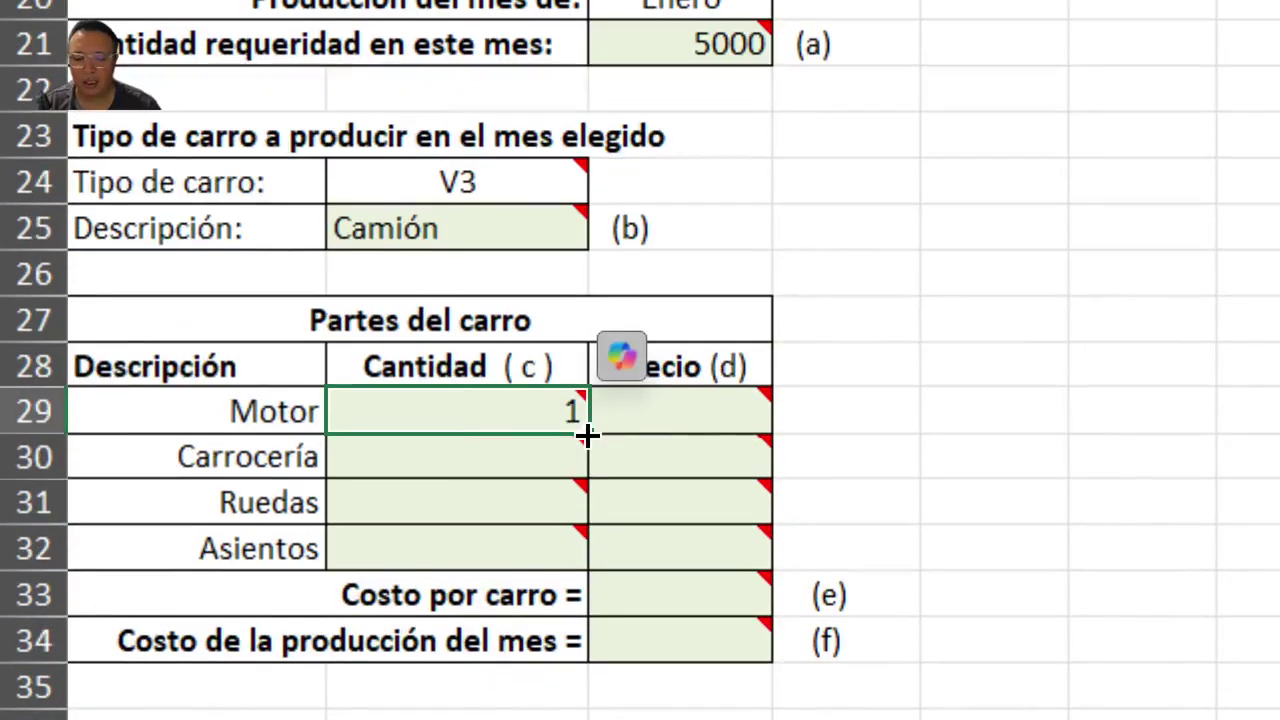
left_click_drag(587, 434, 555, 540)
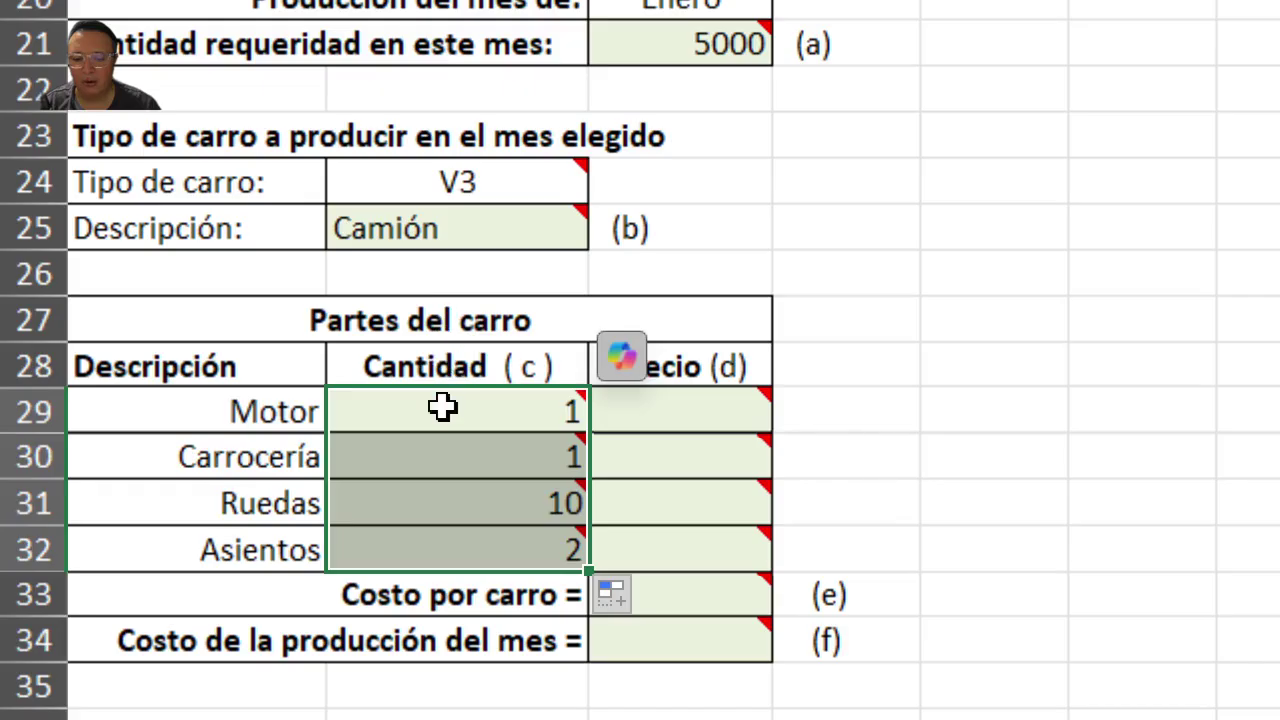
Check the copied part quantities against the Camión row of Tabla 3 on the datos sheet
scroll(455, 600, "down", 1)
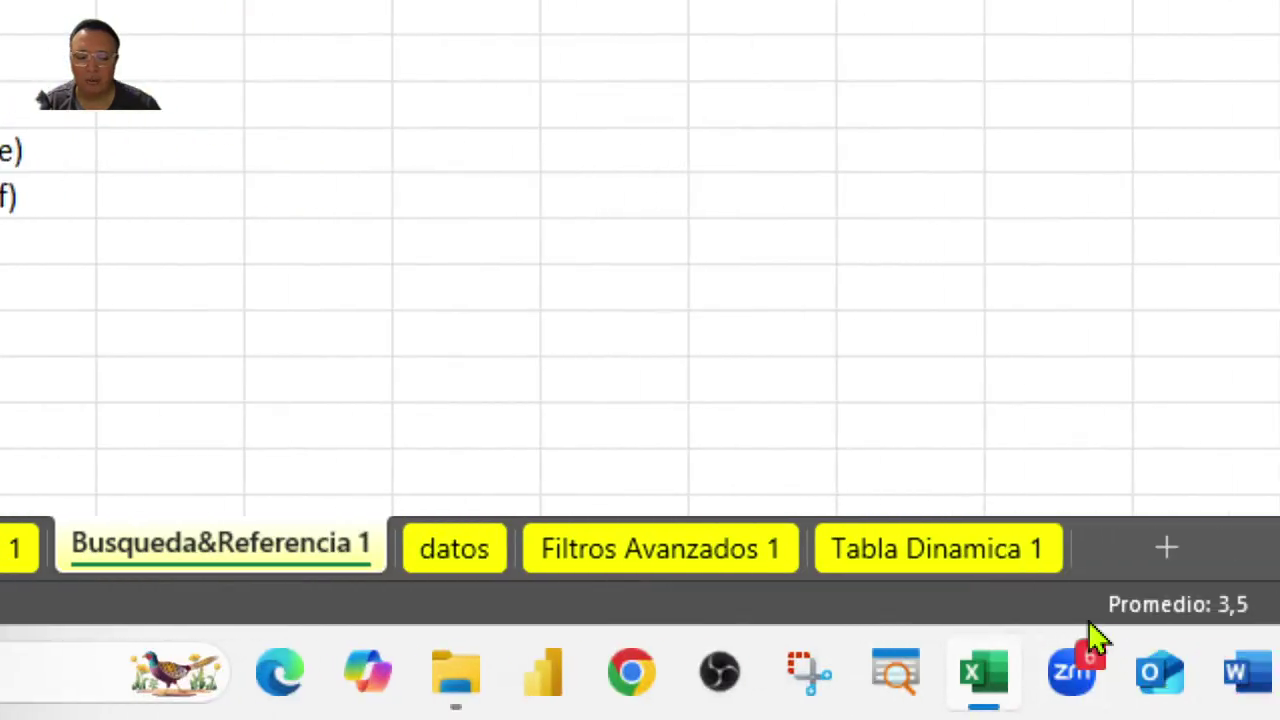
left_click(477, 552)
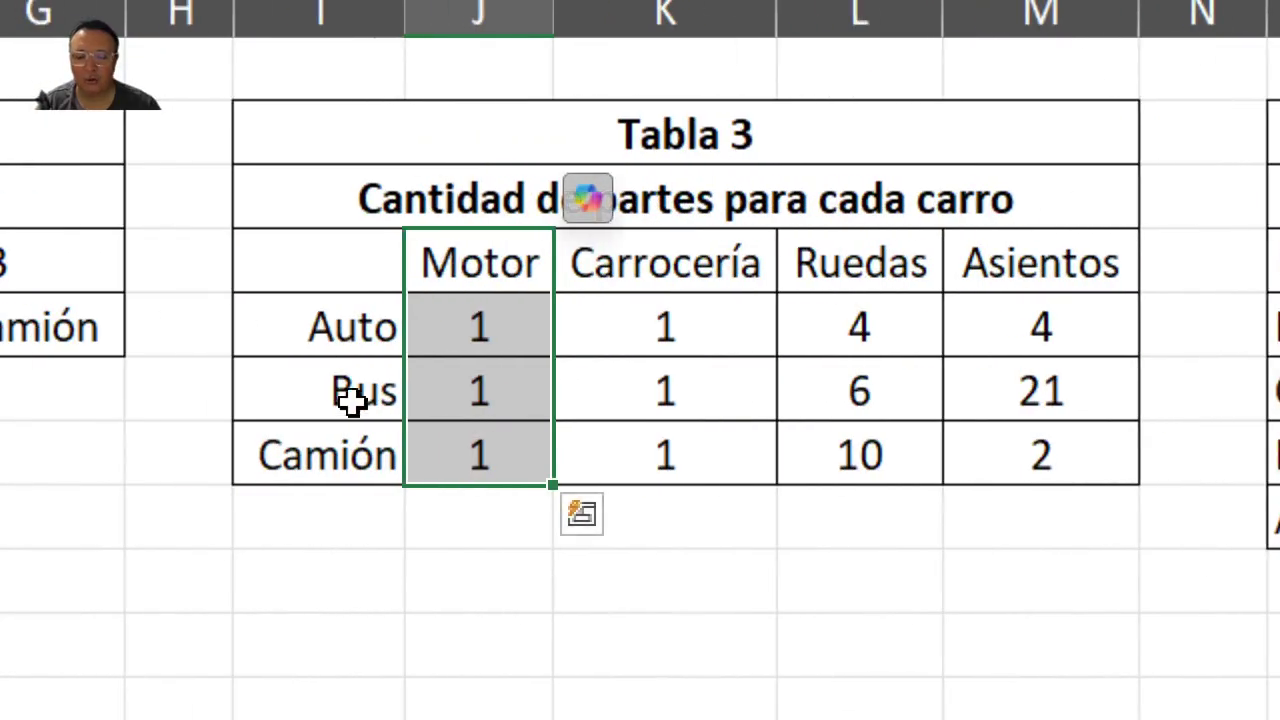
left_click(588, 315)
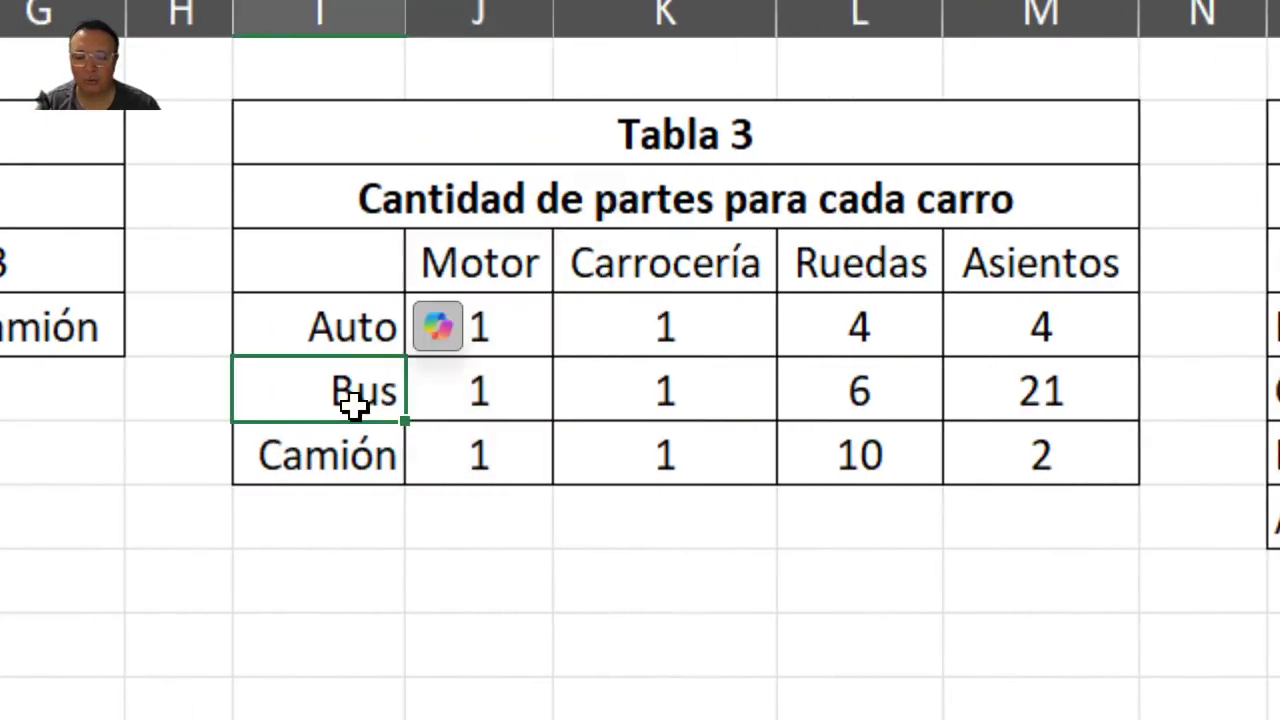
left_click(389, 452)
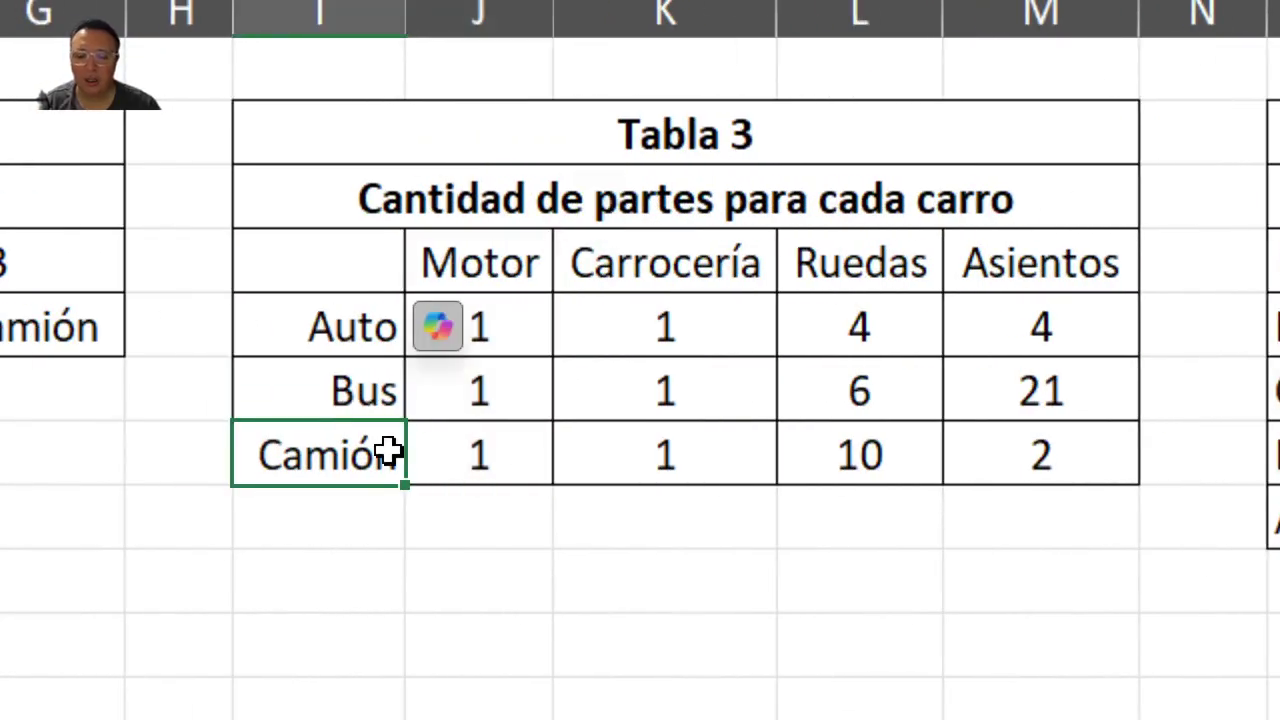
Check the Camión part quantities in Tabla 3 of the datos sheet against the quantities on the Busqueda&Referencia 1 sheet
left_click(465, 458)
left_click_drag(555, 458, 991, 466)
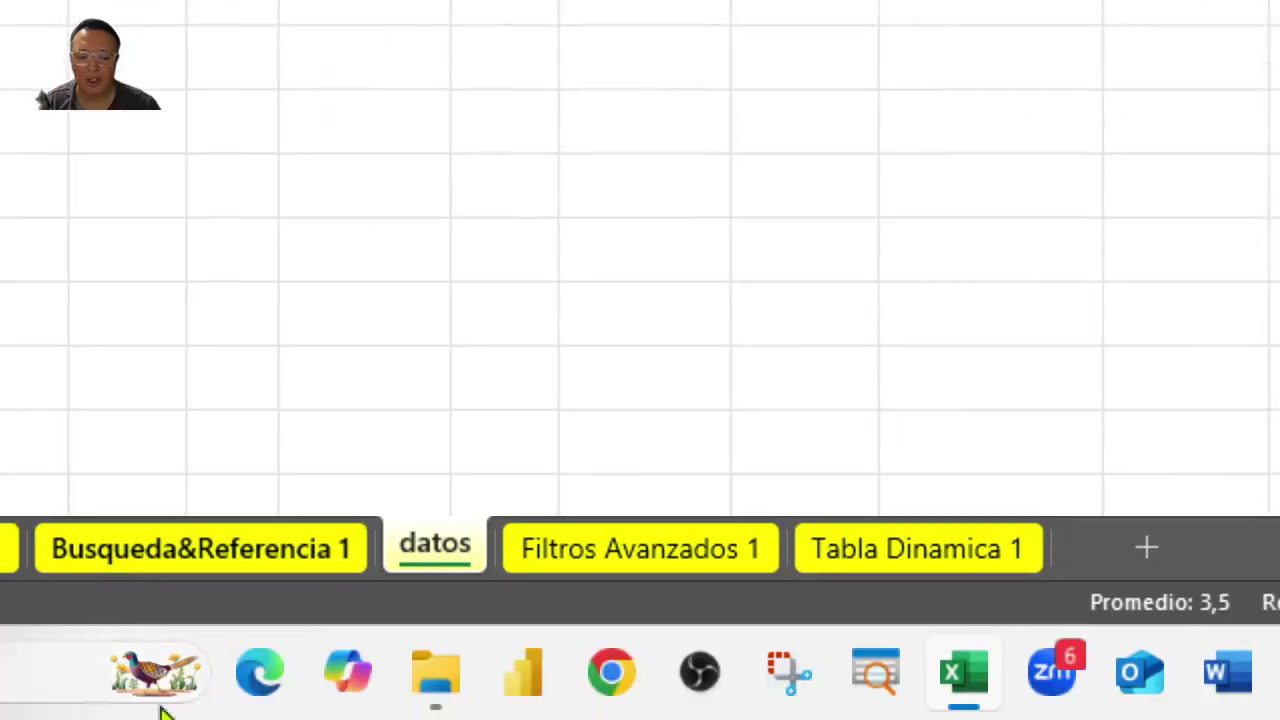
left_click(286, 558)
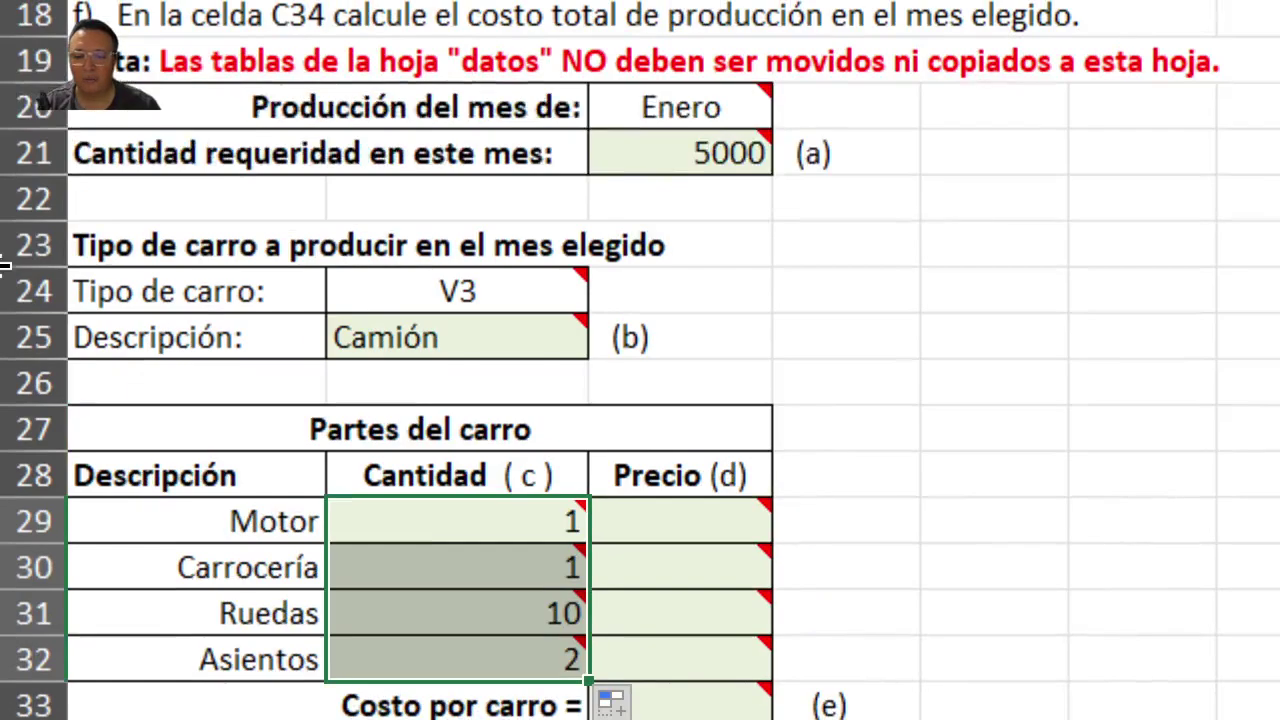
left_click(491, 337)
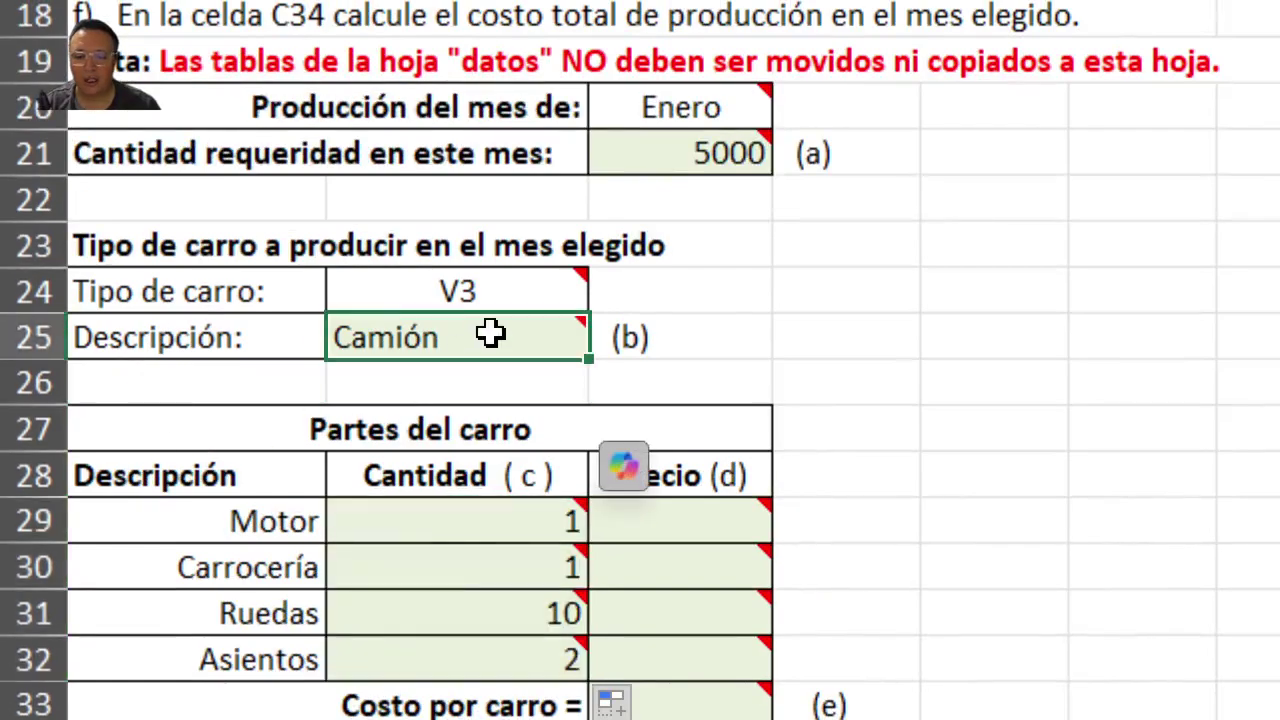
Set the car type in B24 to V2
left_click(460, 115)
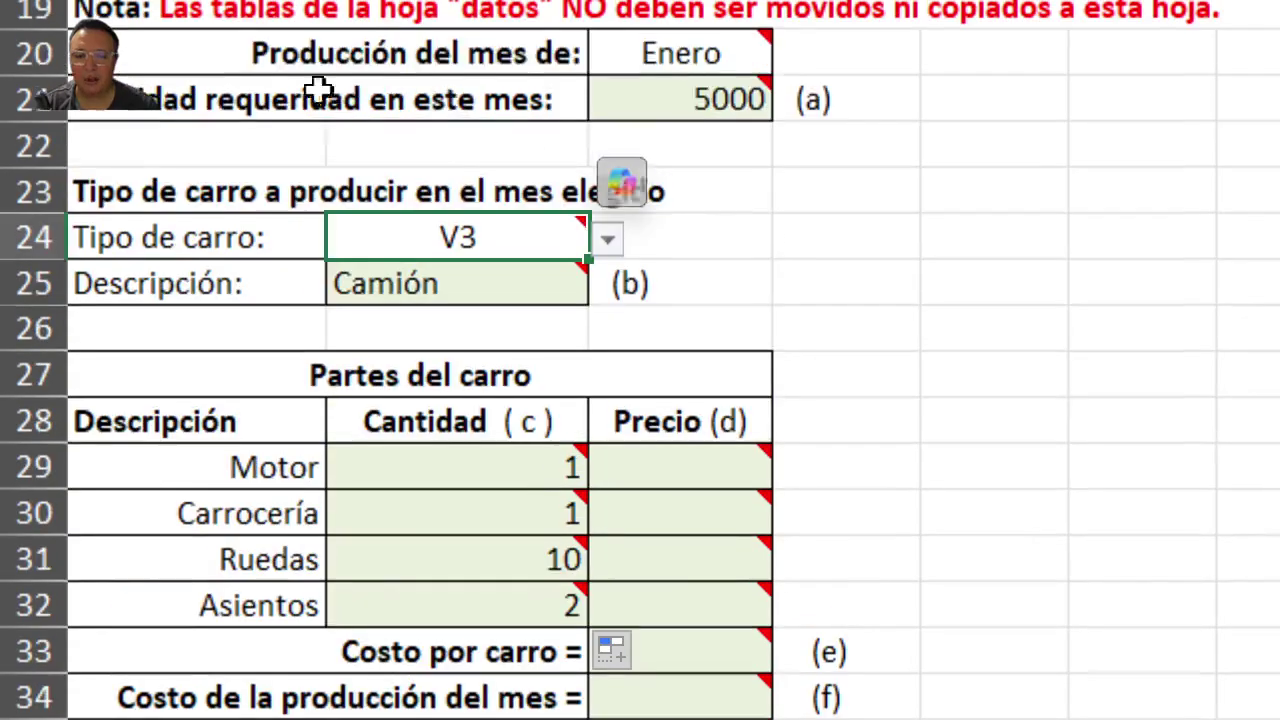
left_click(607, 240)
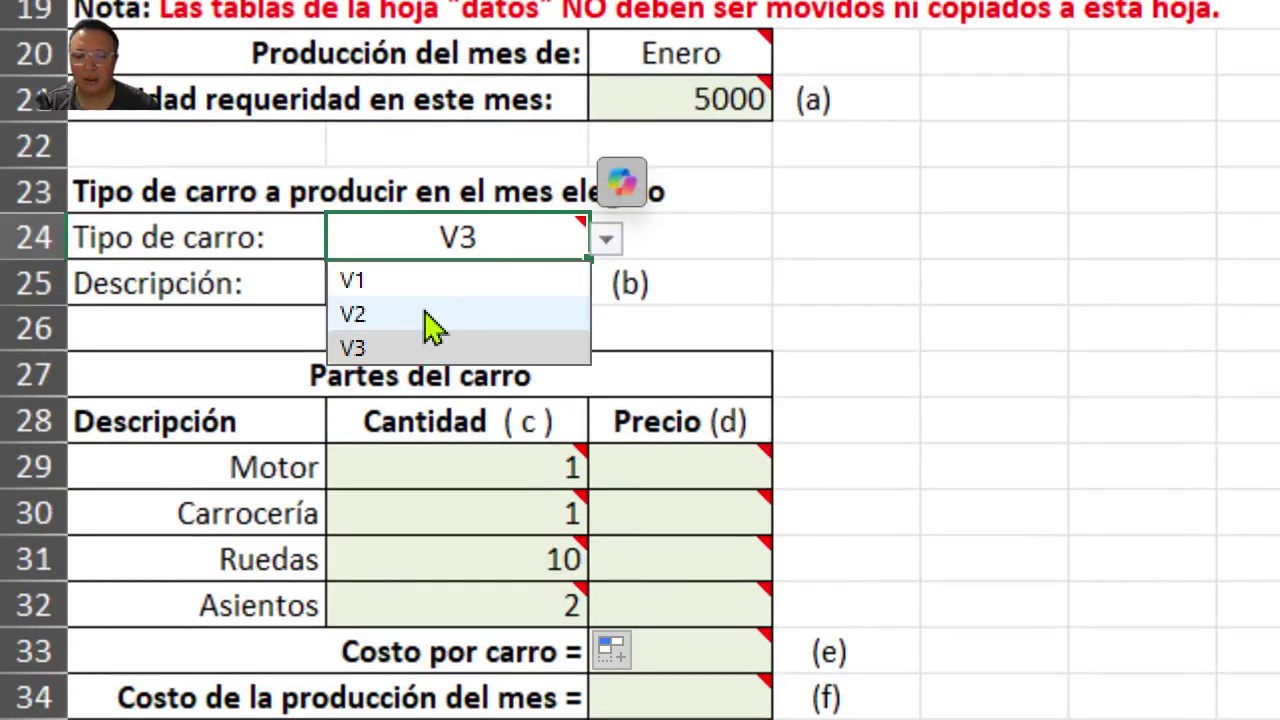
left_click(514, 320)
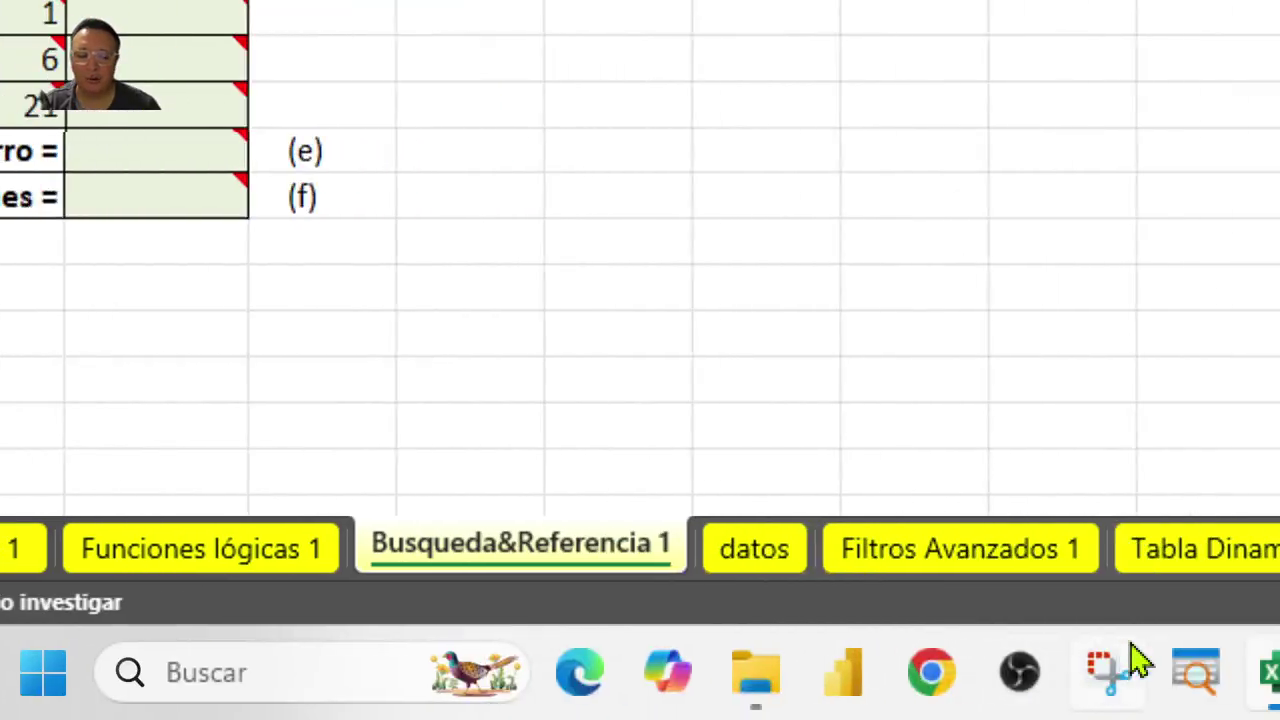
Compare the Bus row of Tabla 3 on the datos sheet with the quantities in the Partes del carro table
left_click(760, 563)
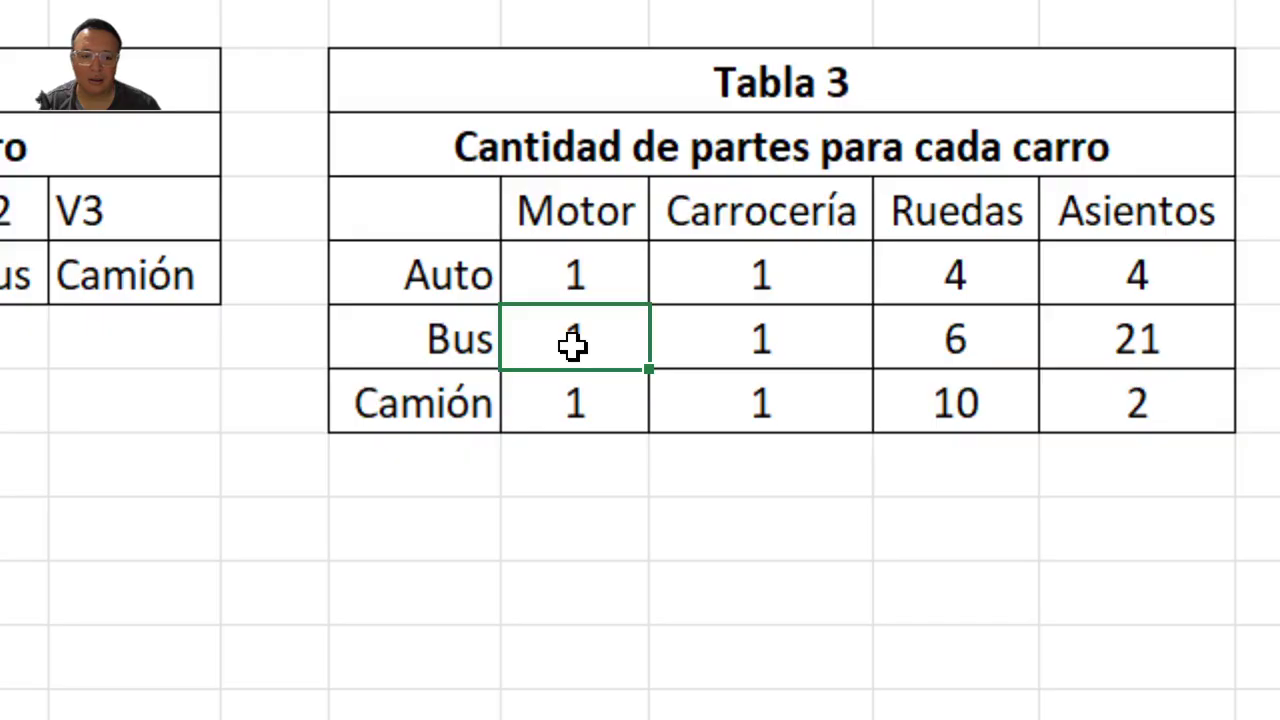
left_click_drag(444, 350, 973, 344)
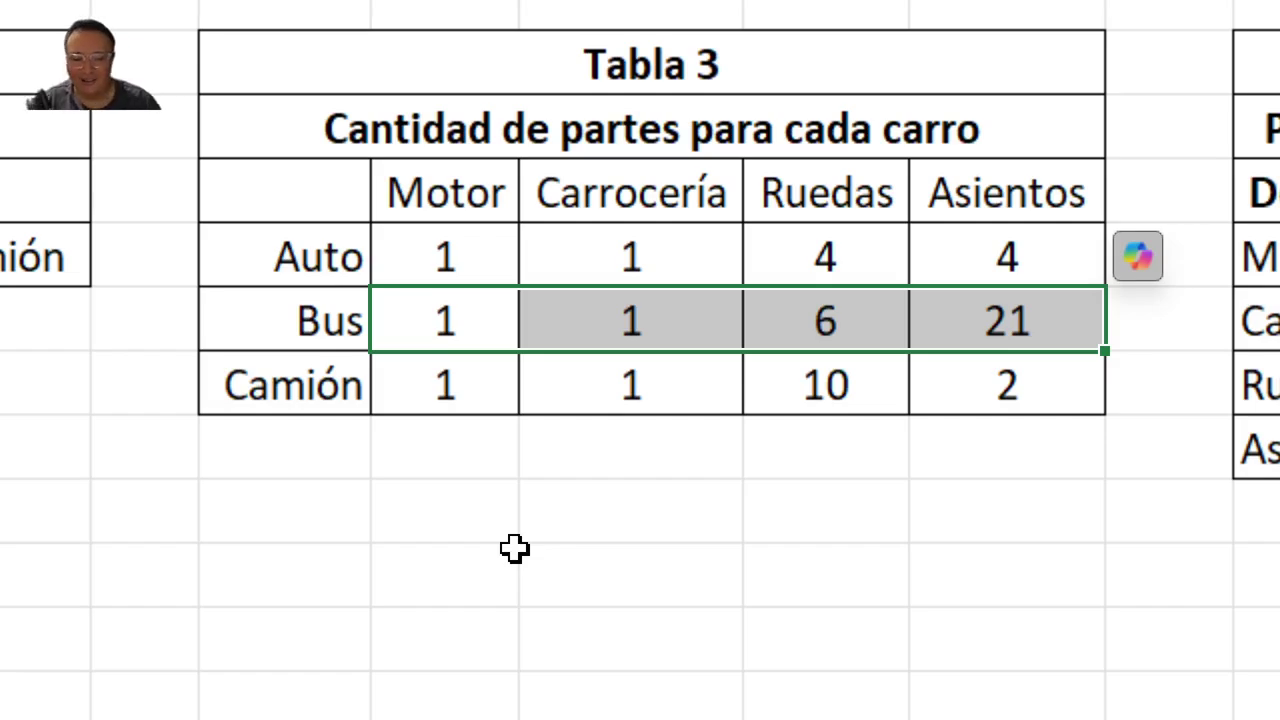
scroll(160, 451, "left", 10)
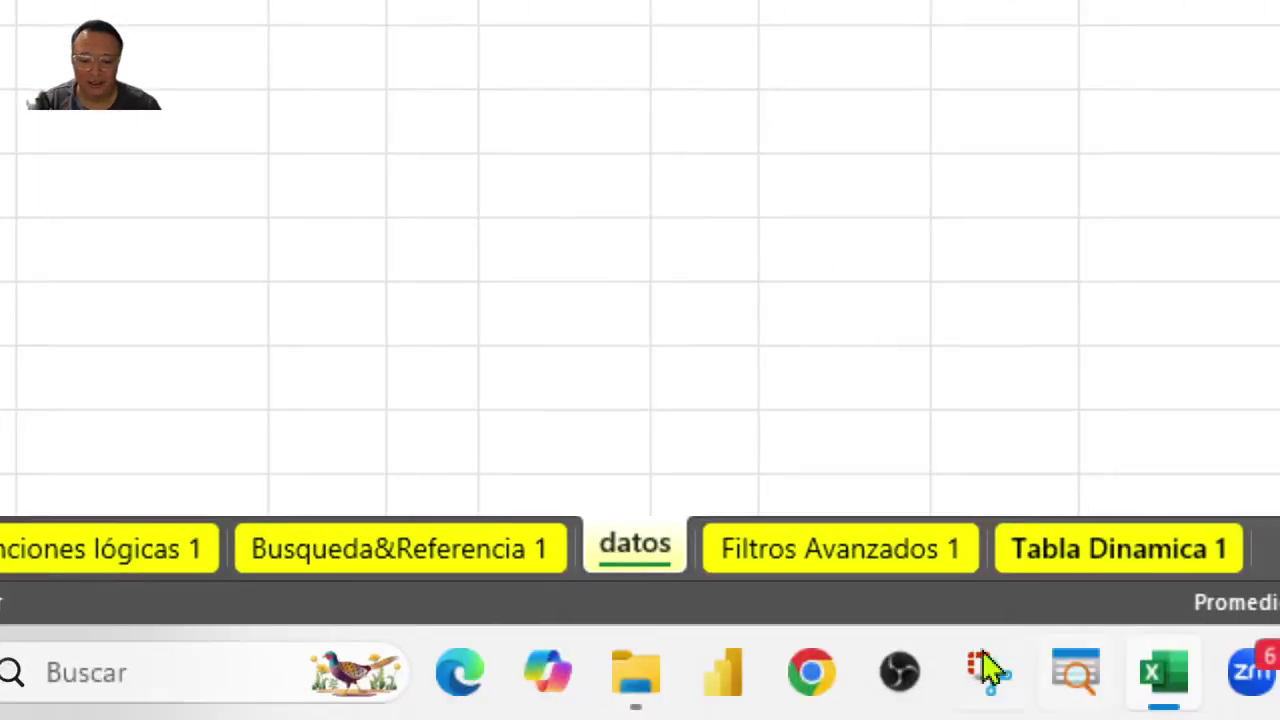
left_click(343, 560)
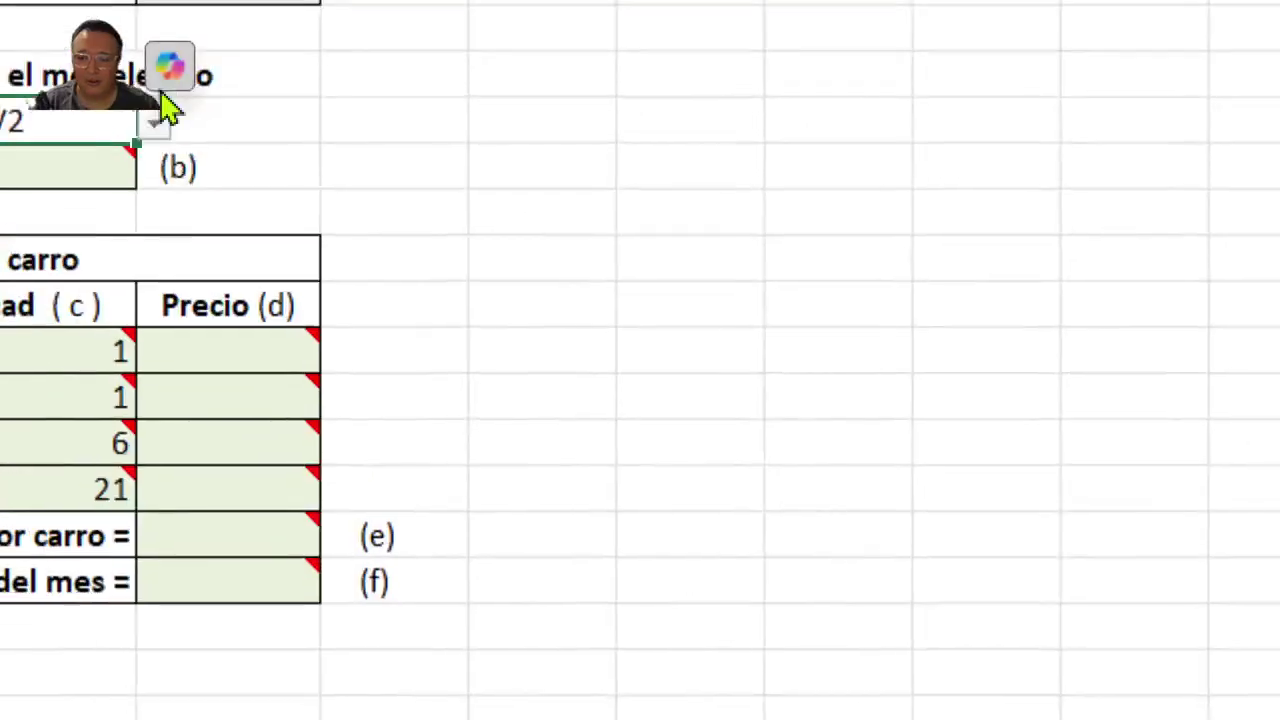
scroll(184, 548, "down", 1)
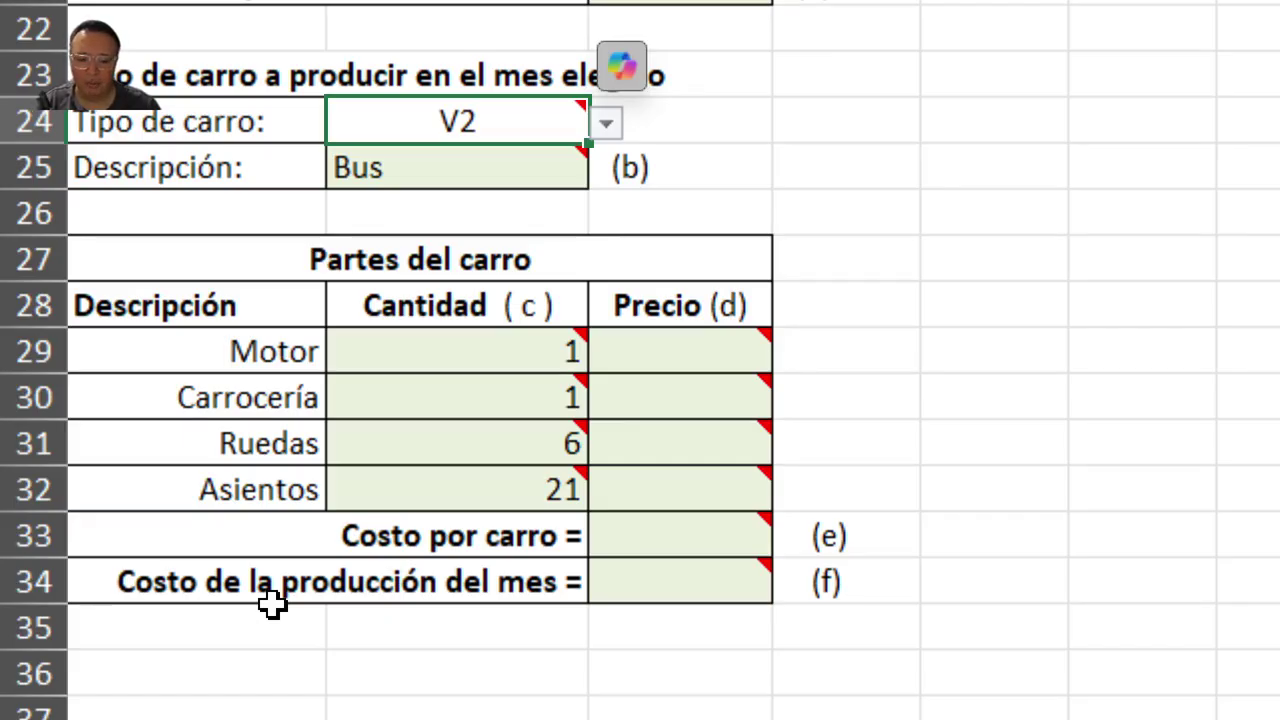
Review the part descriptions in A29:A32 and the Precio cell for Motor in the Partes del carro table
left_click(686, 358)
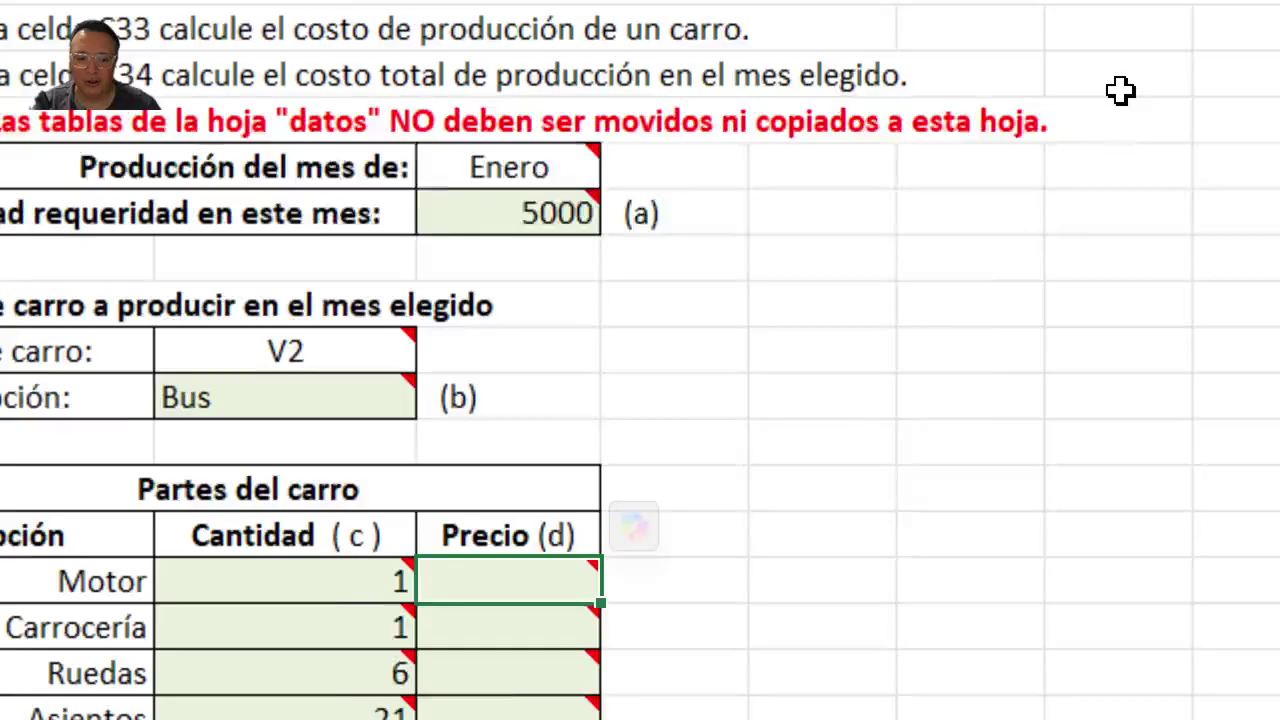
scroll(928, 451, "down", 3)
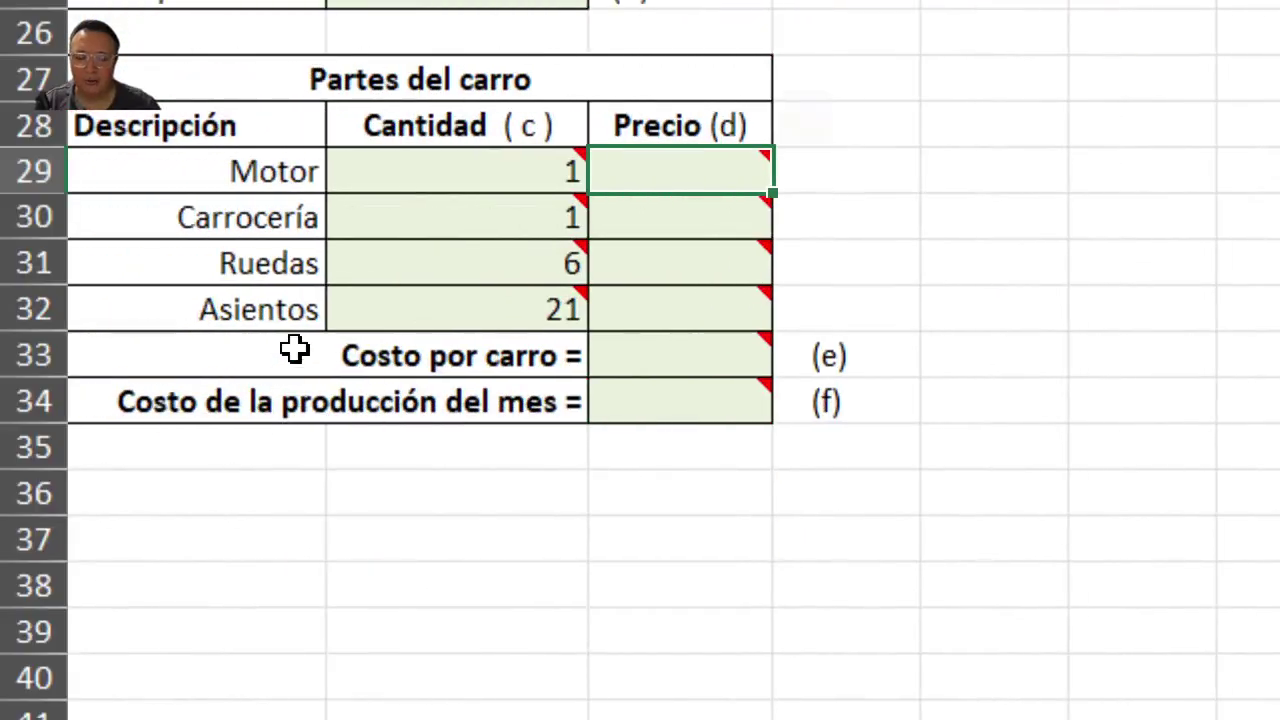
scroll(294, 348, "up", 1)
left_click(233, 321)
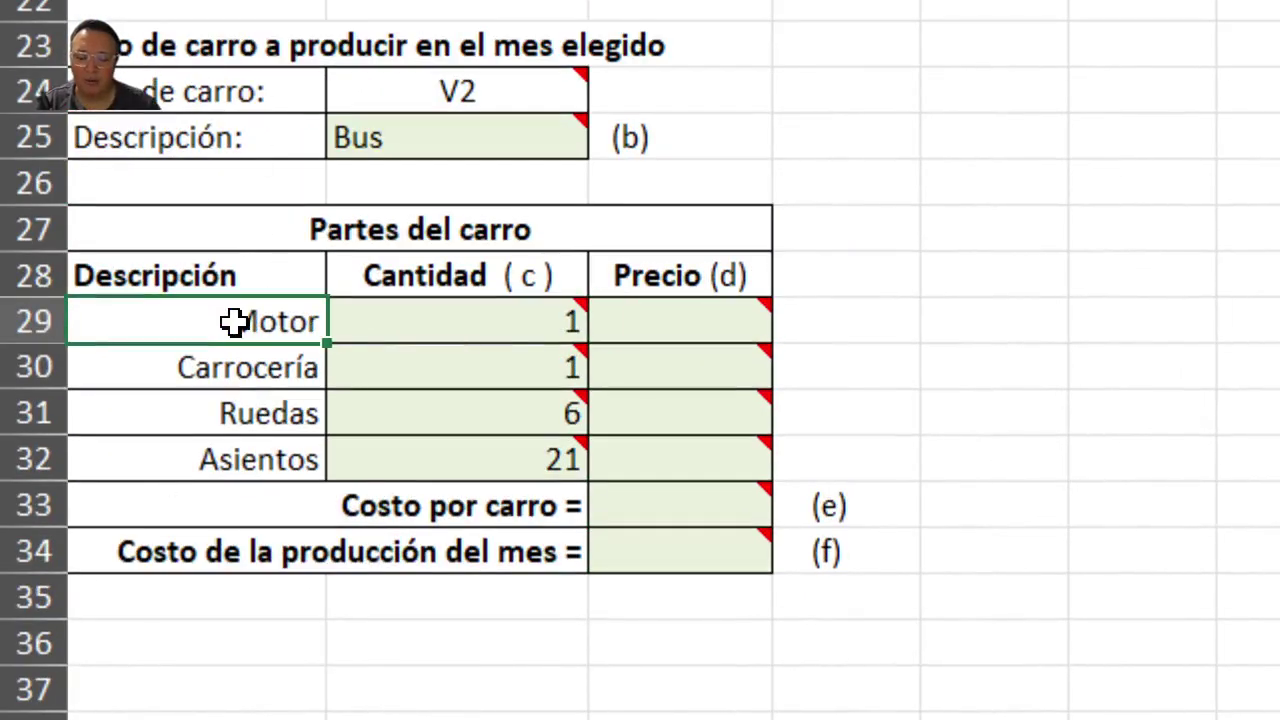
left_click_drag(233, 321, 237, 456)
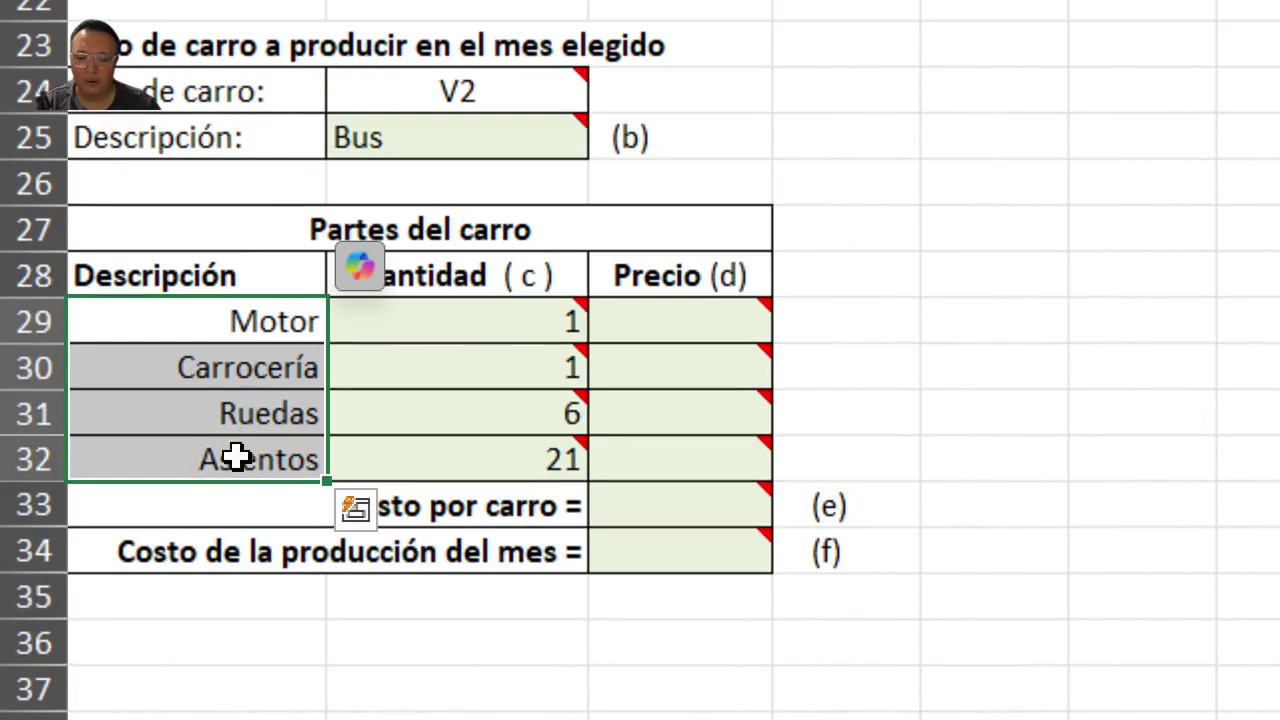
left_click_drag(237, 353, 243, 323)
left_click(243, 368)
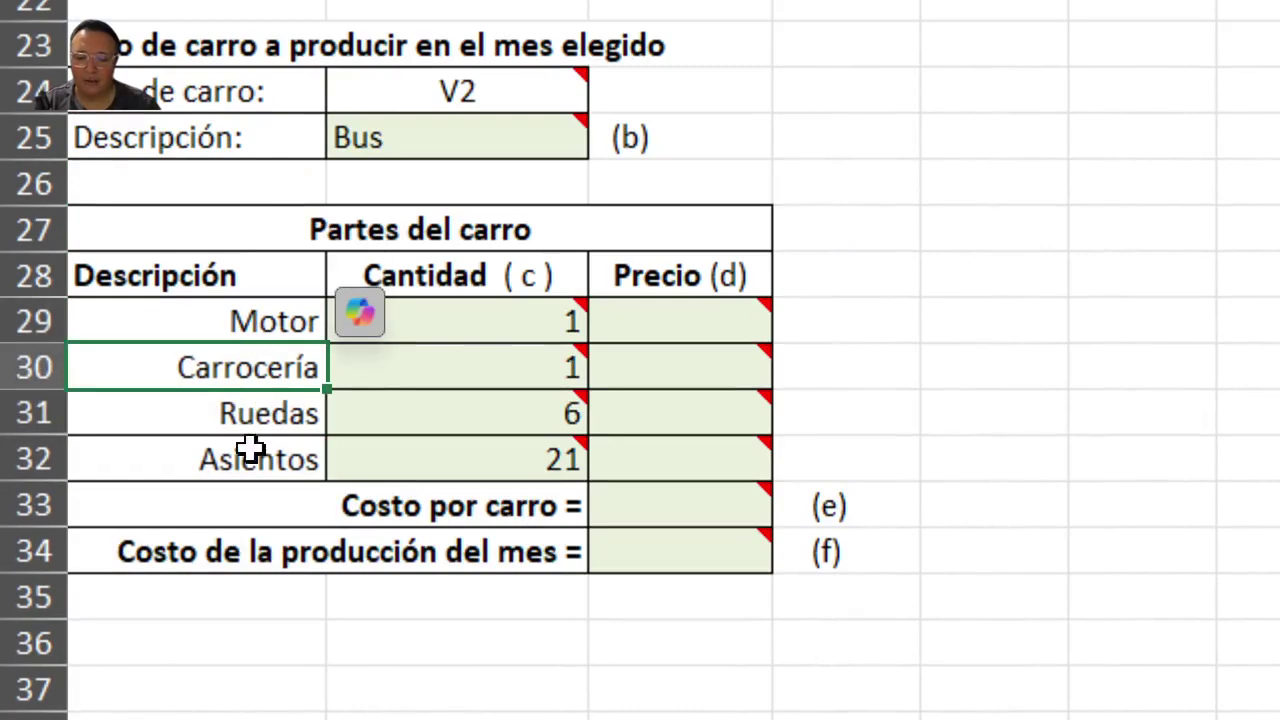
left_click(268, 324)
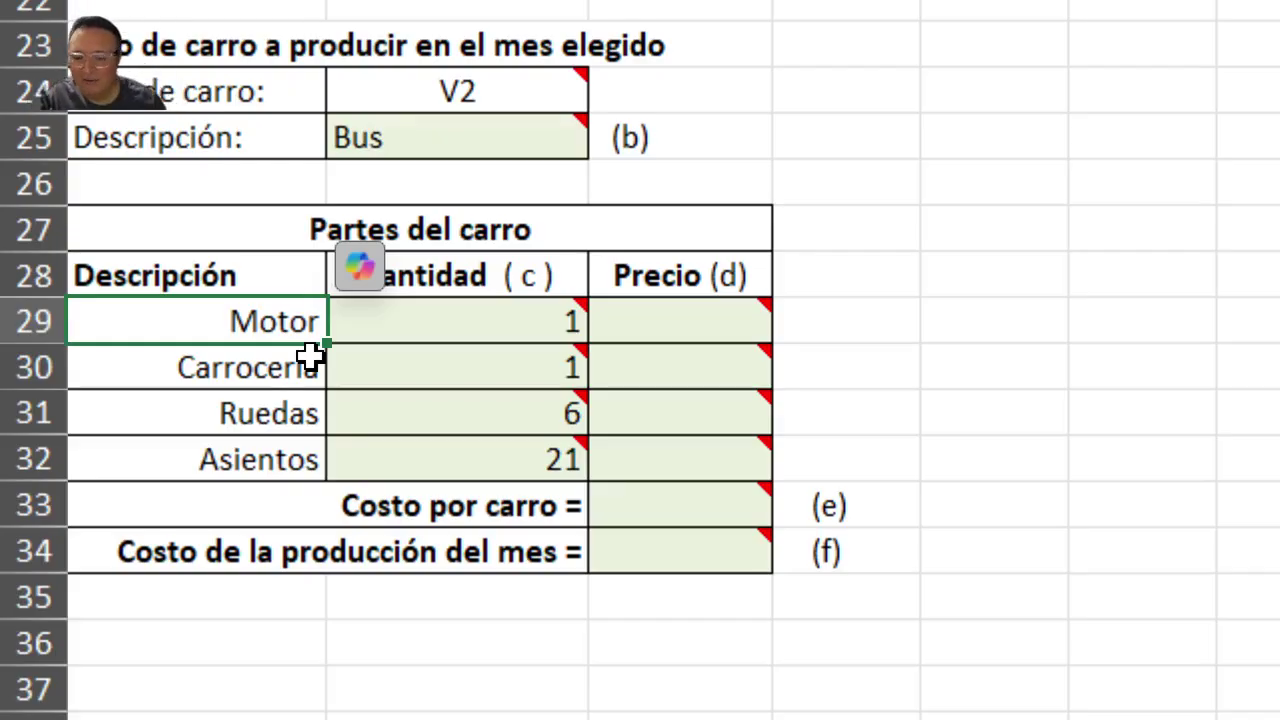
left_click(700, 326)
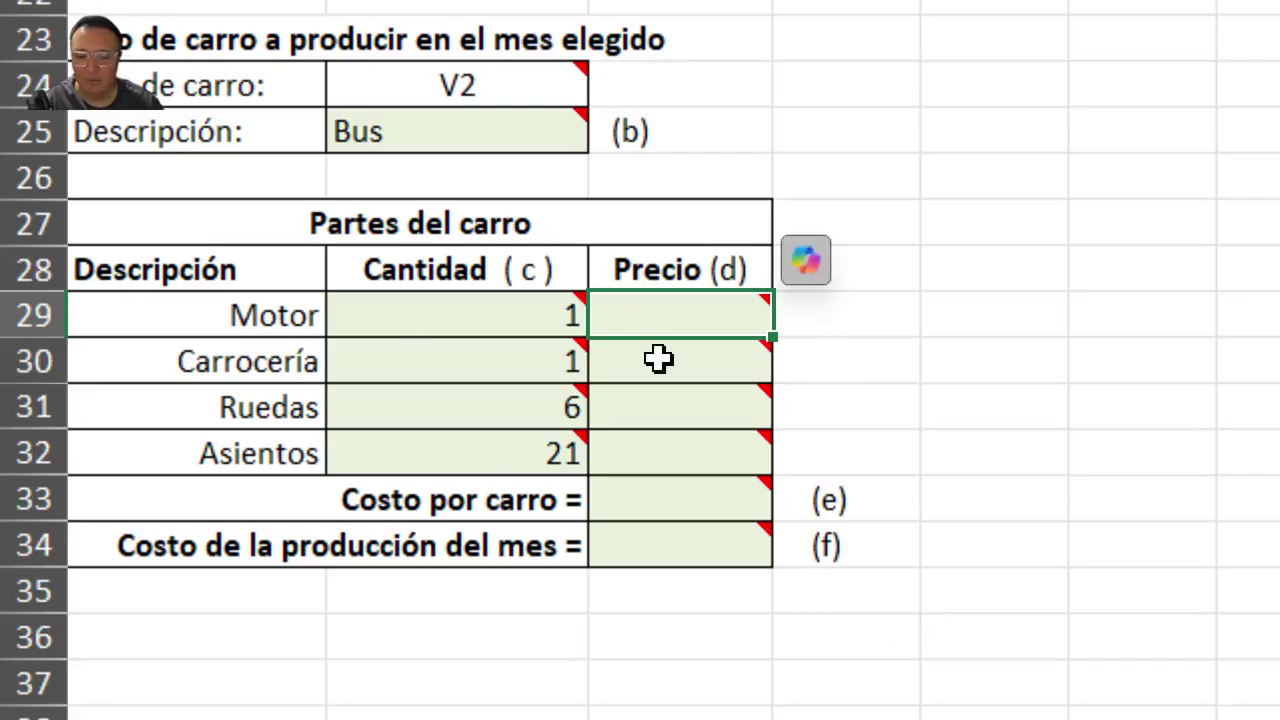
left_click(290, 330)
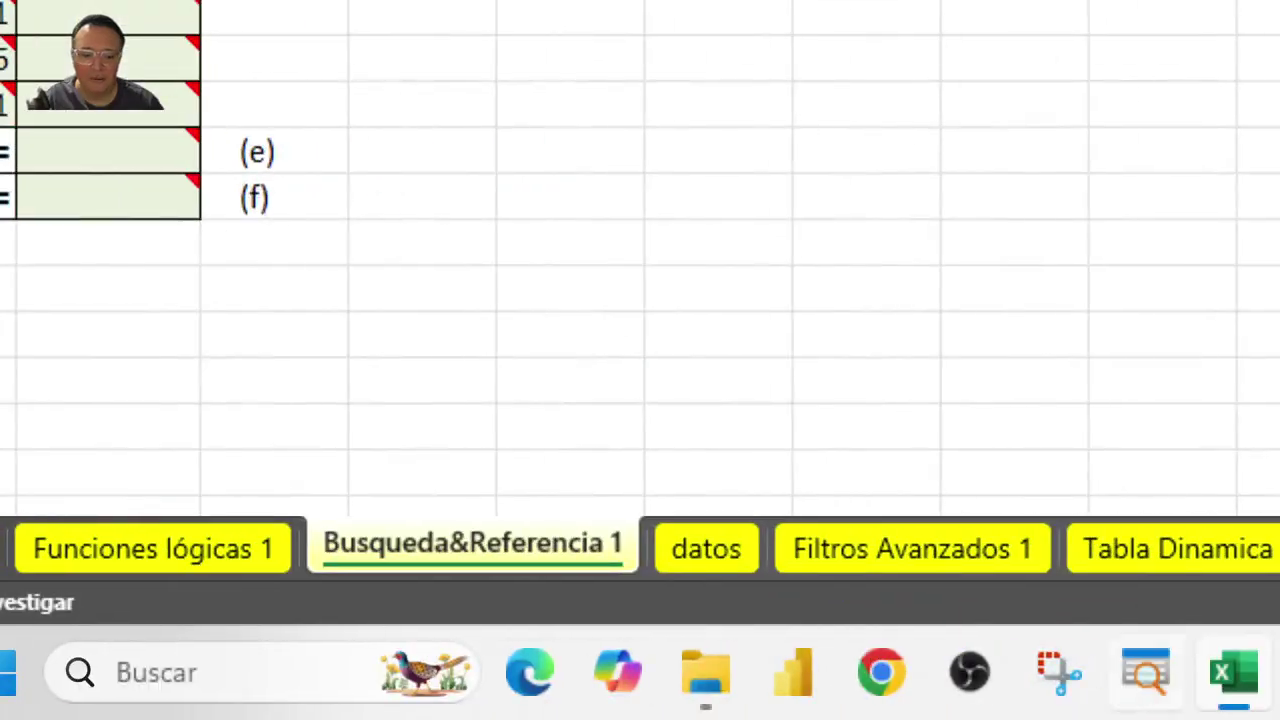
Examine the part descriptions and unit prices in Tabla 4 of the datos sheet, leaving its data in place, and return to Busqueda&Referencia 1
left_click(690, 553)
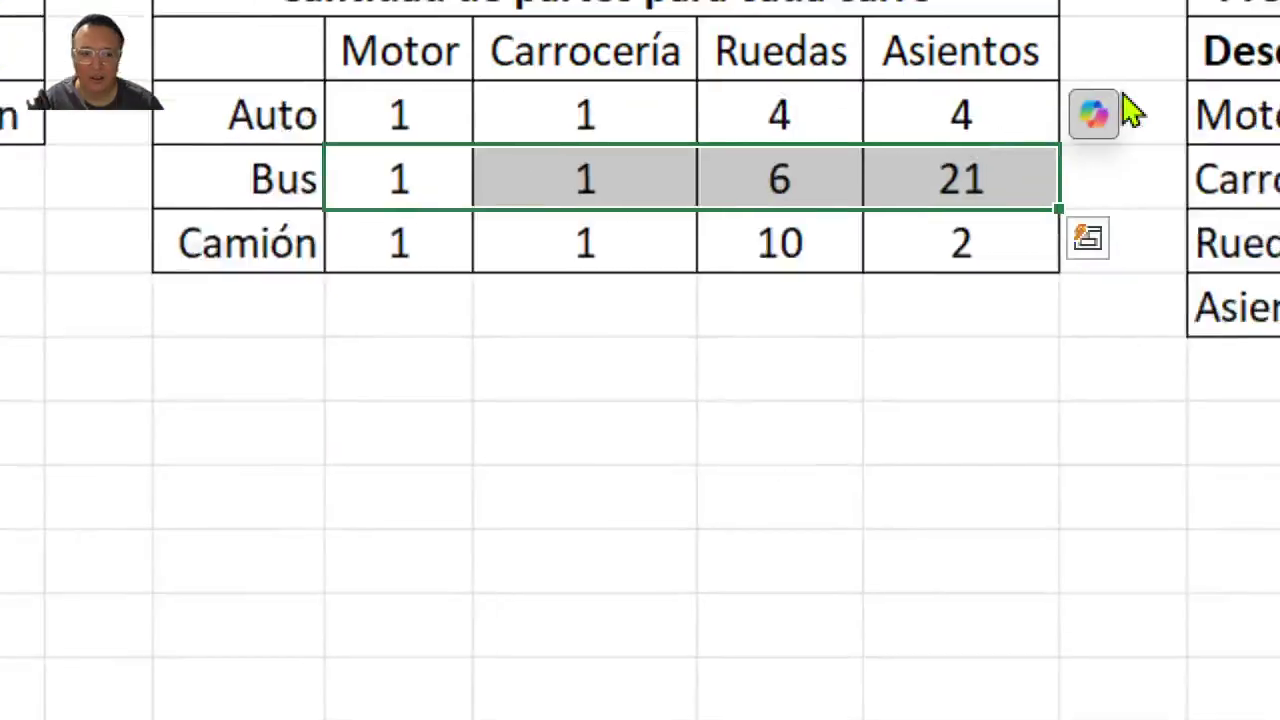
left_click_drag(681, 174, 666, 352)
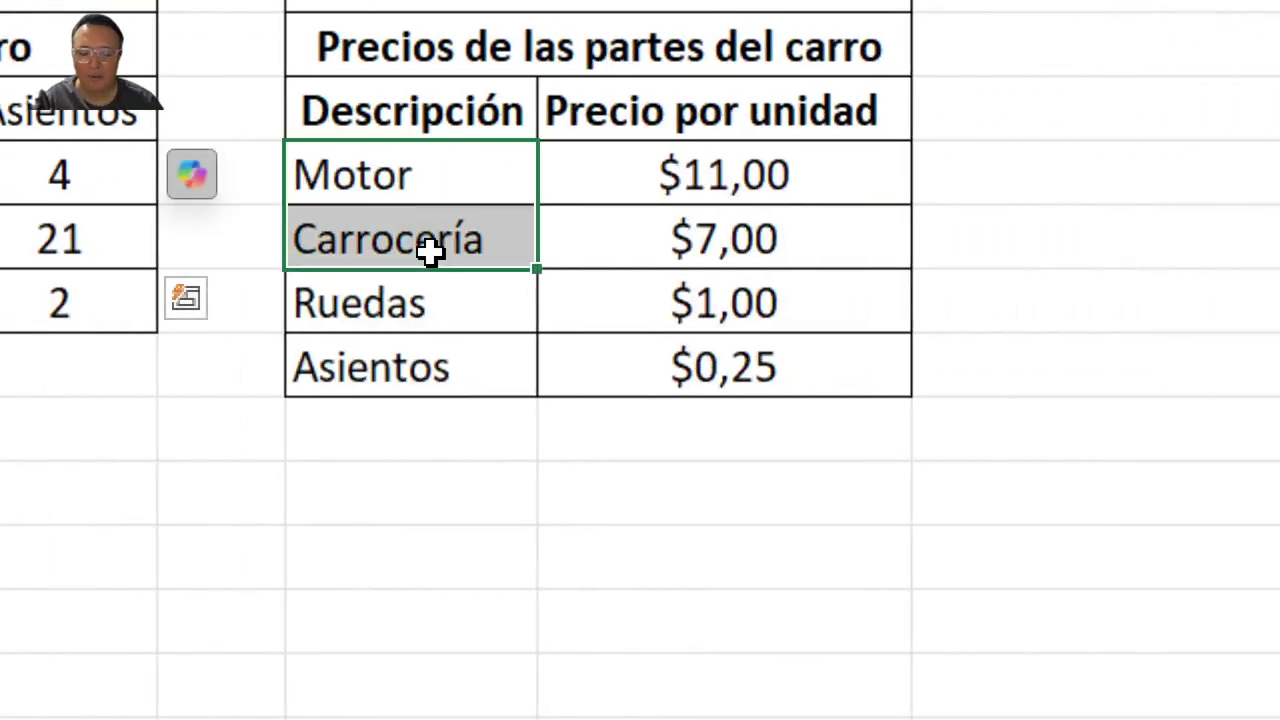
left_click_drag(428, 352, 669, 370)
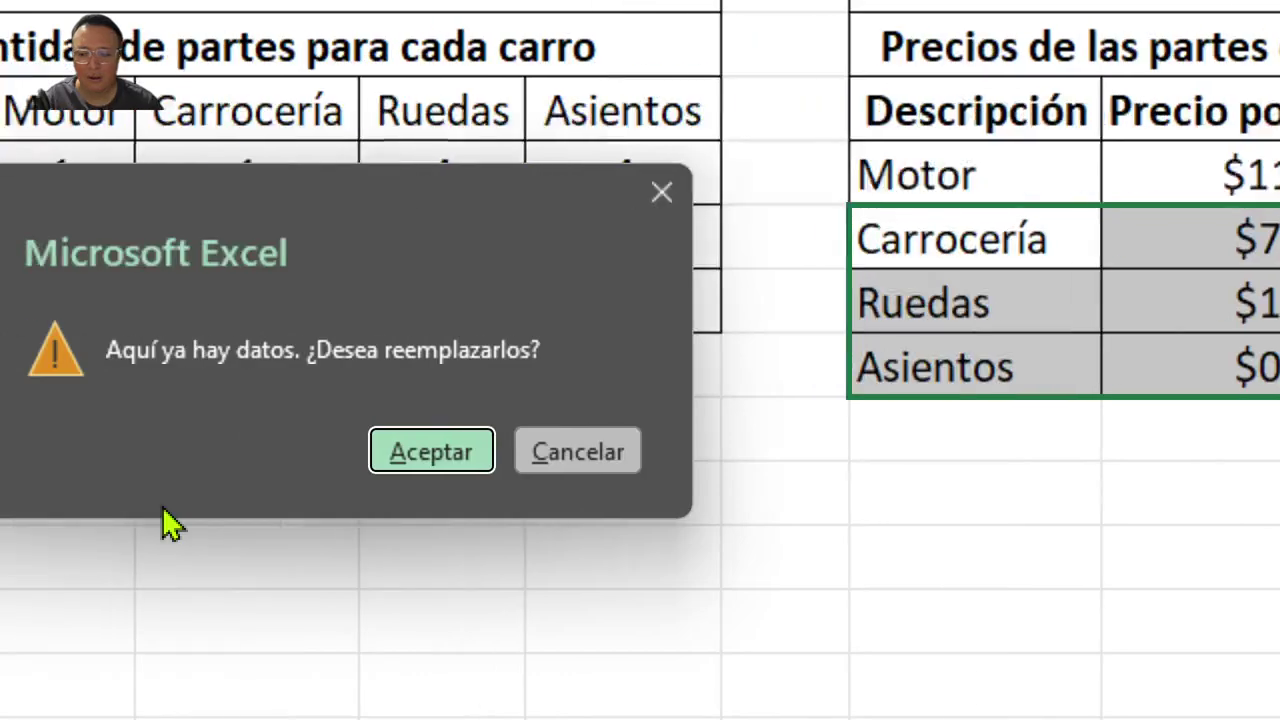
left_click(575, 460)
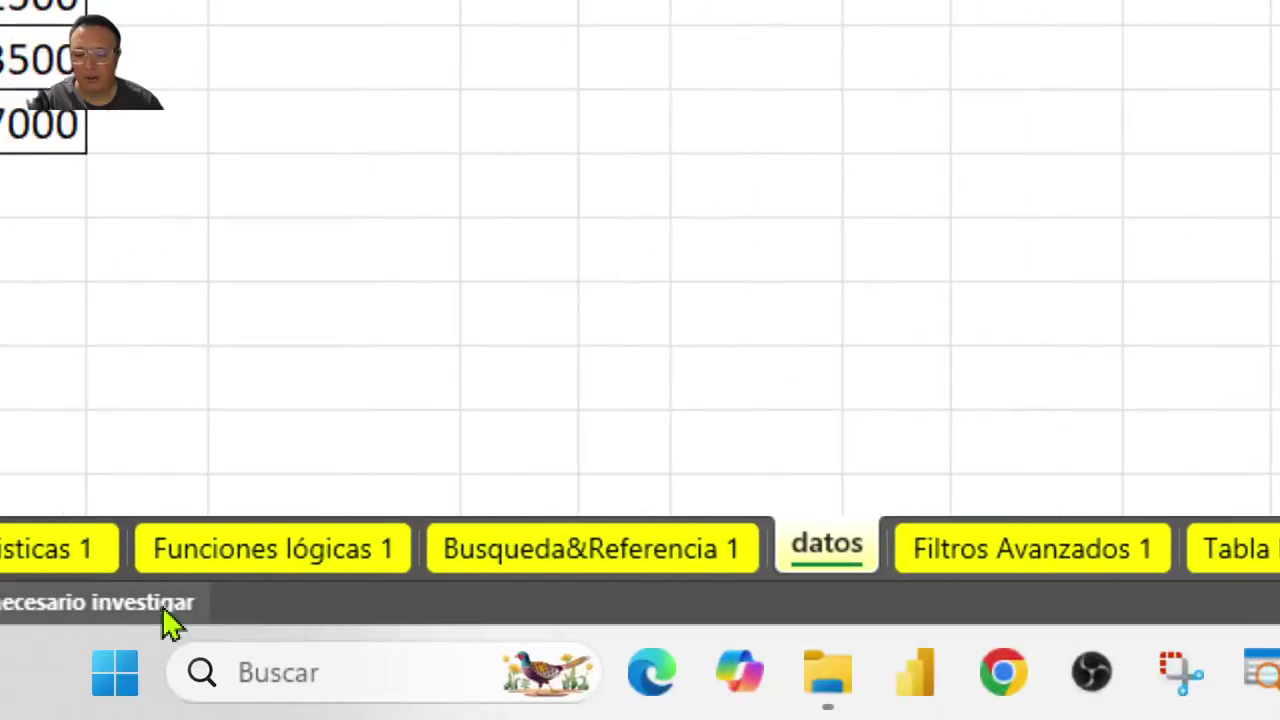
left_click(591, 563)
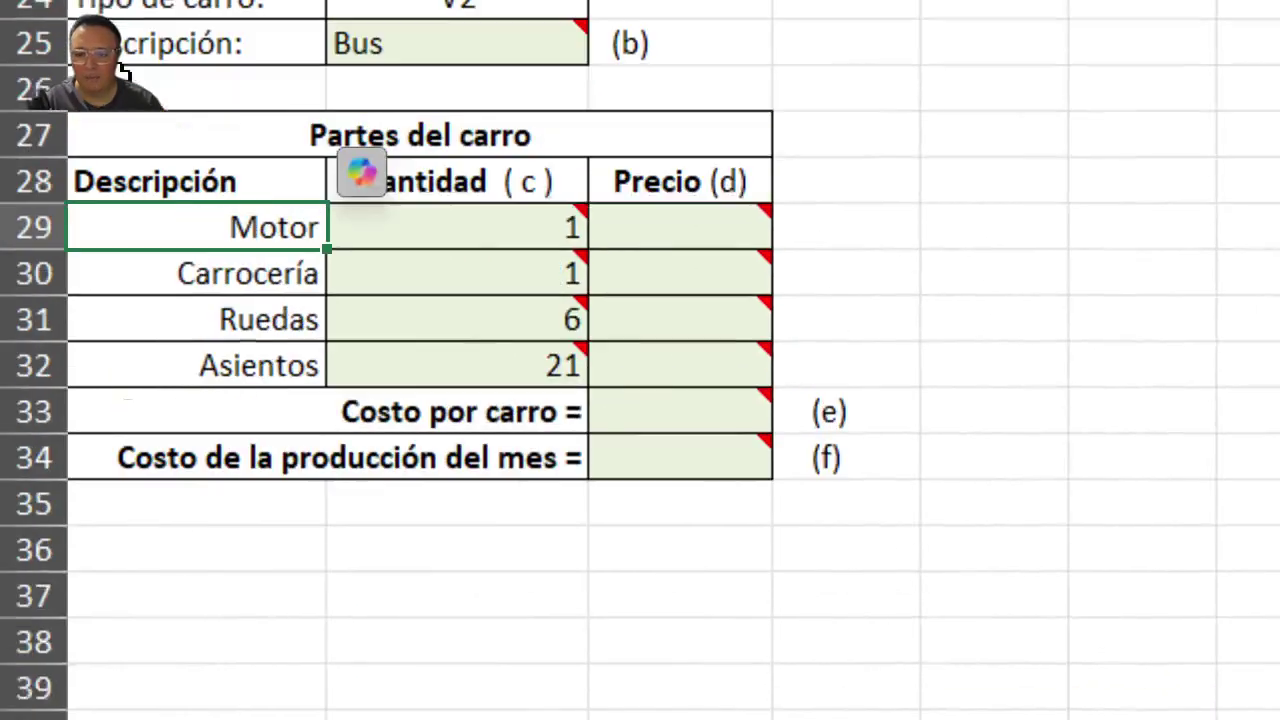
Start a BUSCARX formula in the Motor price cell C29 with A29 as the lookup value
left_click(663, 249)
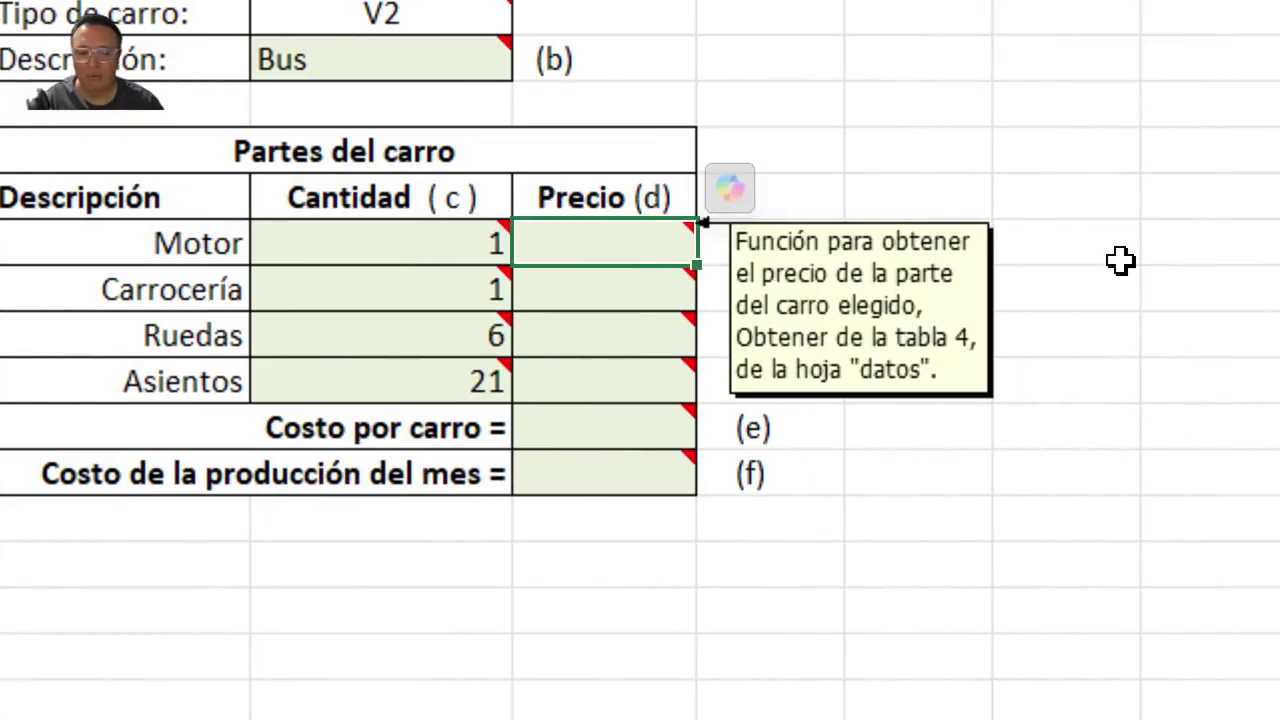
type("=")
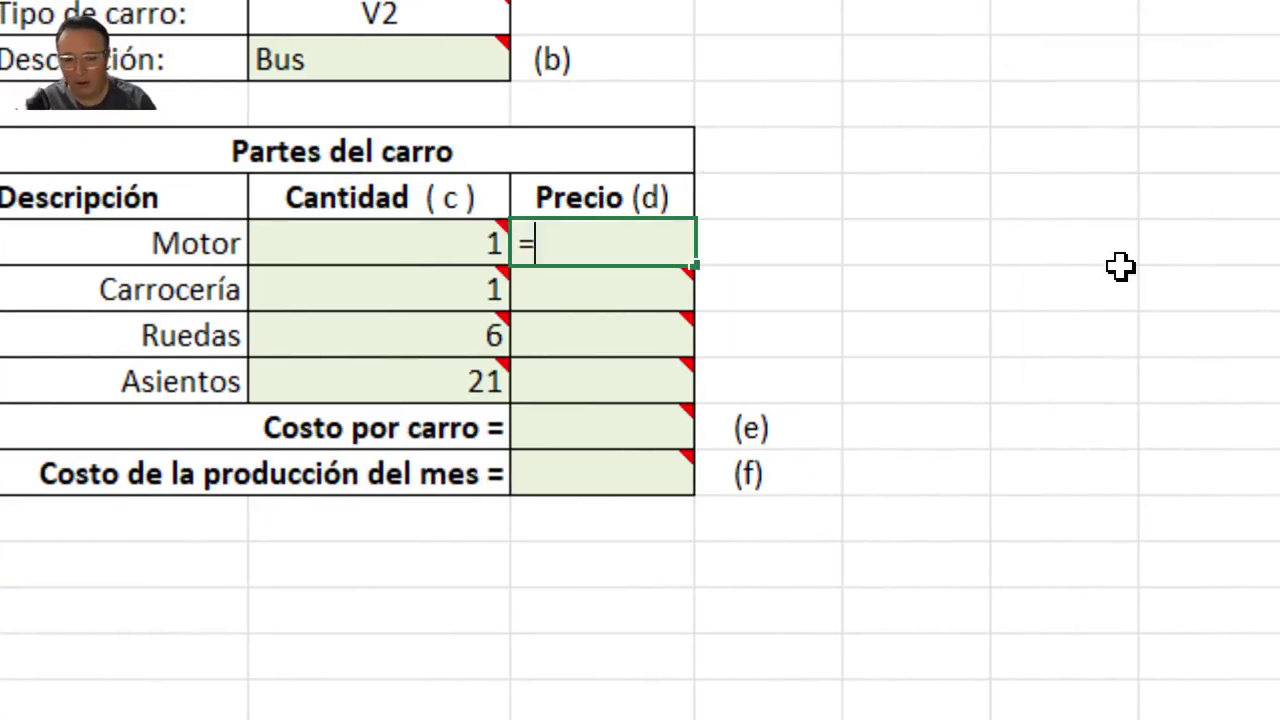
type("buscar")
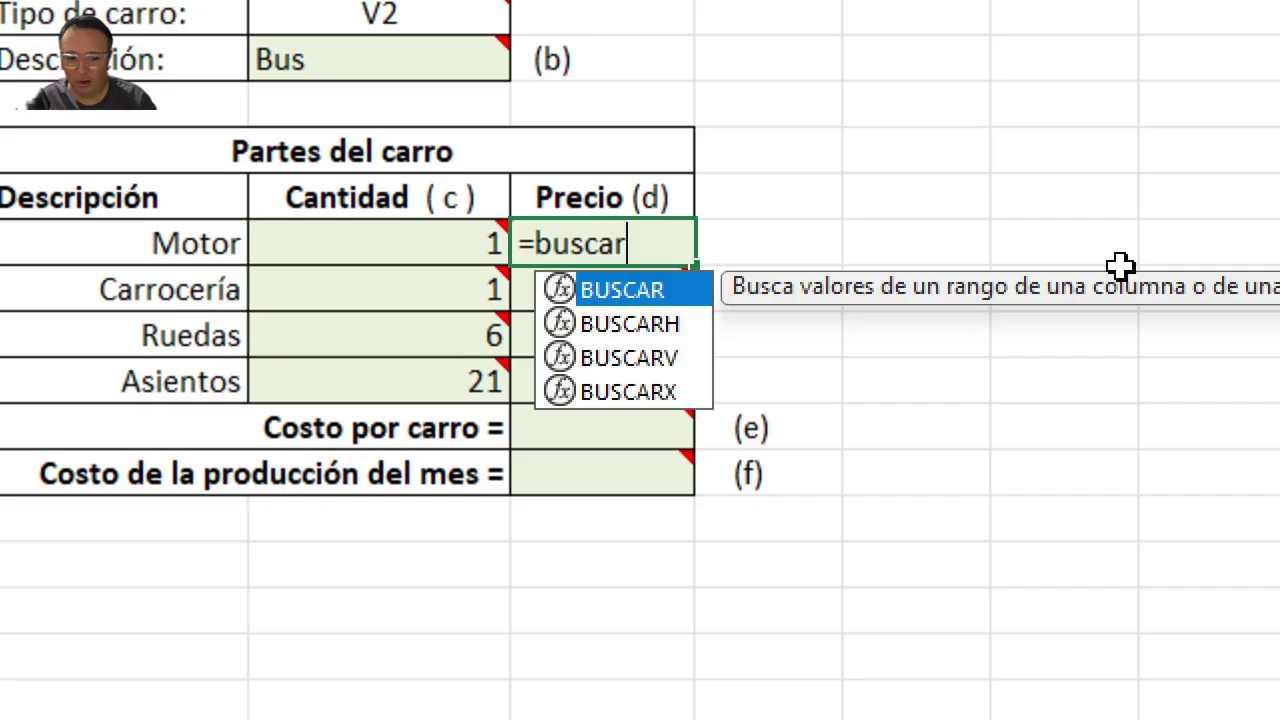
double_click(672, 395)
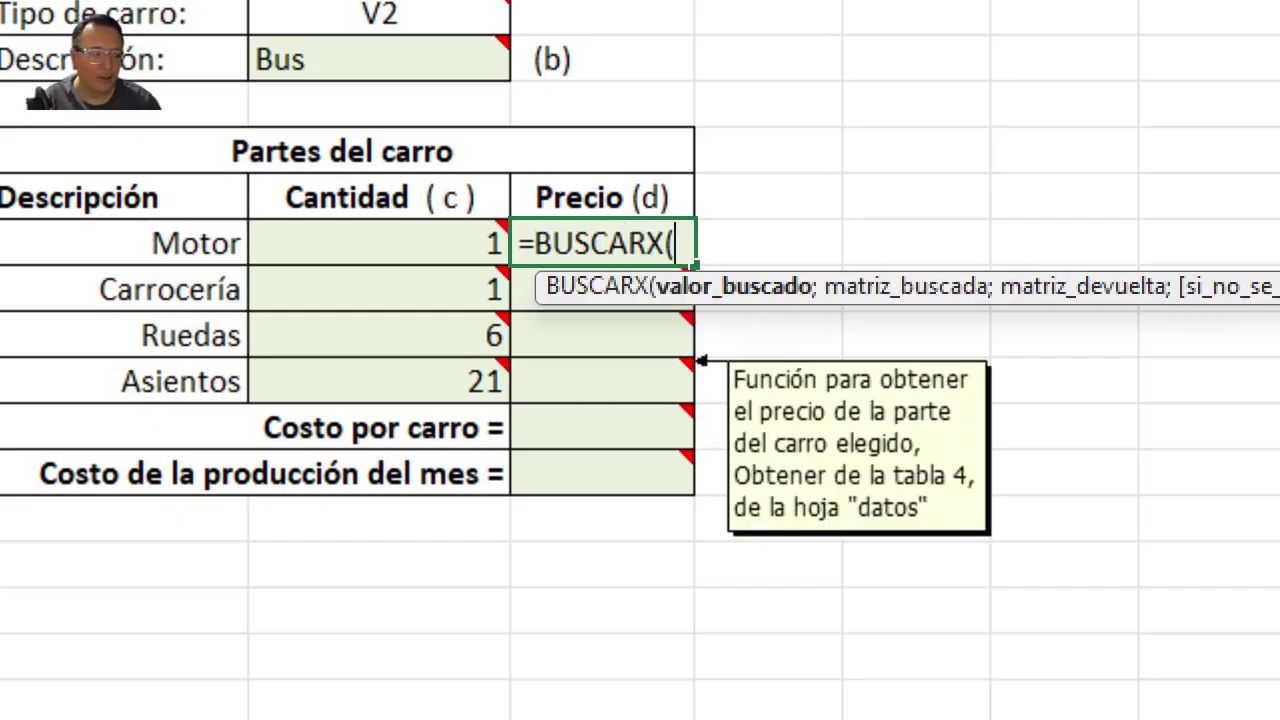
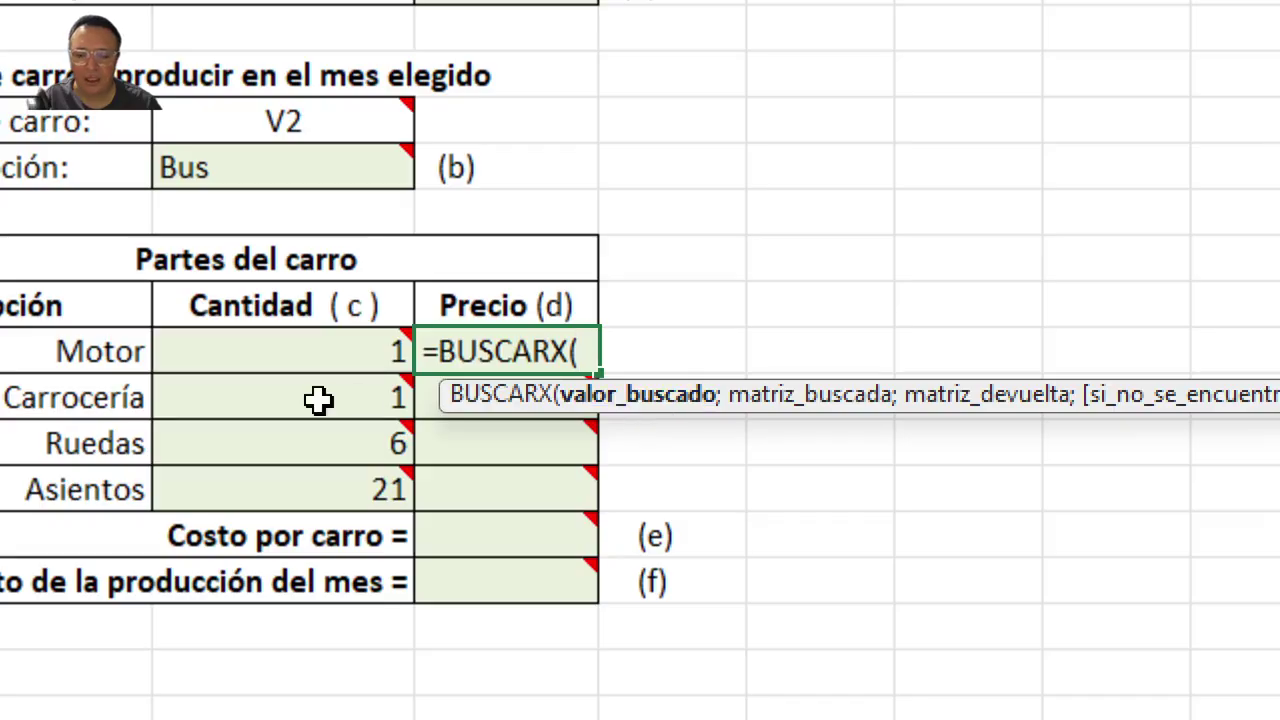
left_click(122, 350)
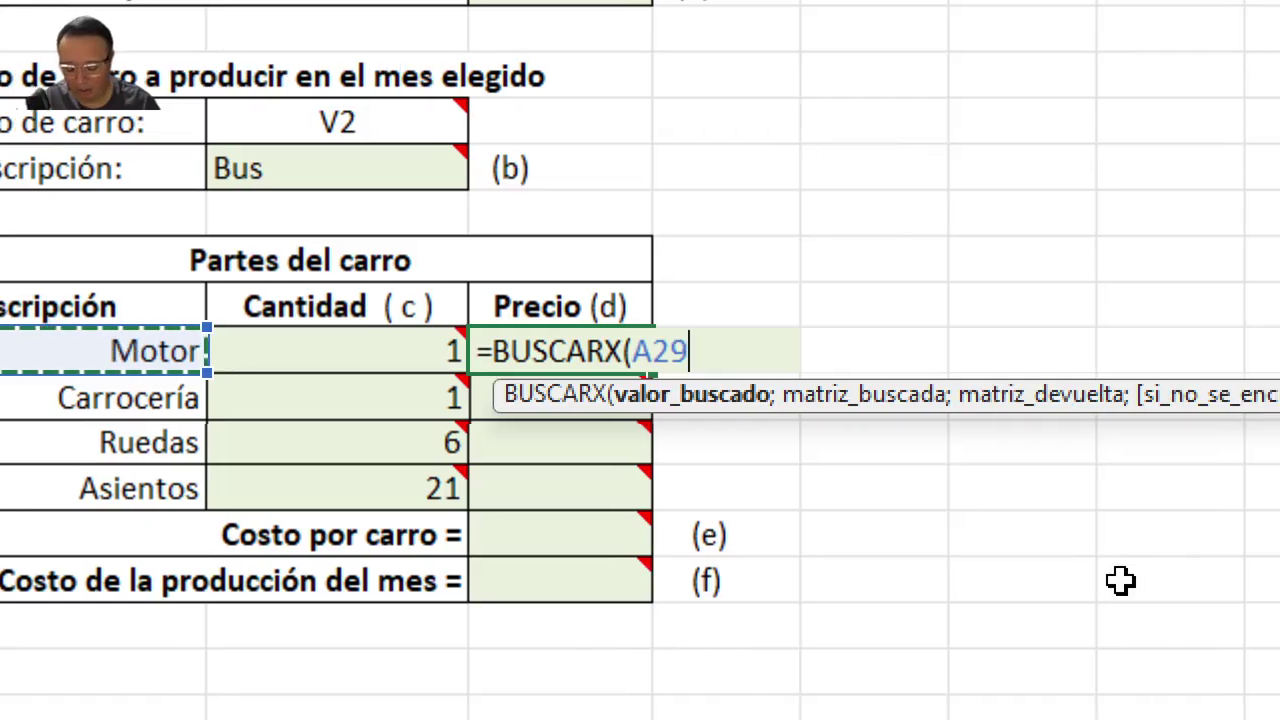
Add the Tabla 4 descriptions, datos!$O$5:$O$8 as absolute references, as the BUSCARX lookup array
type(";")
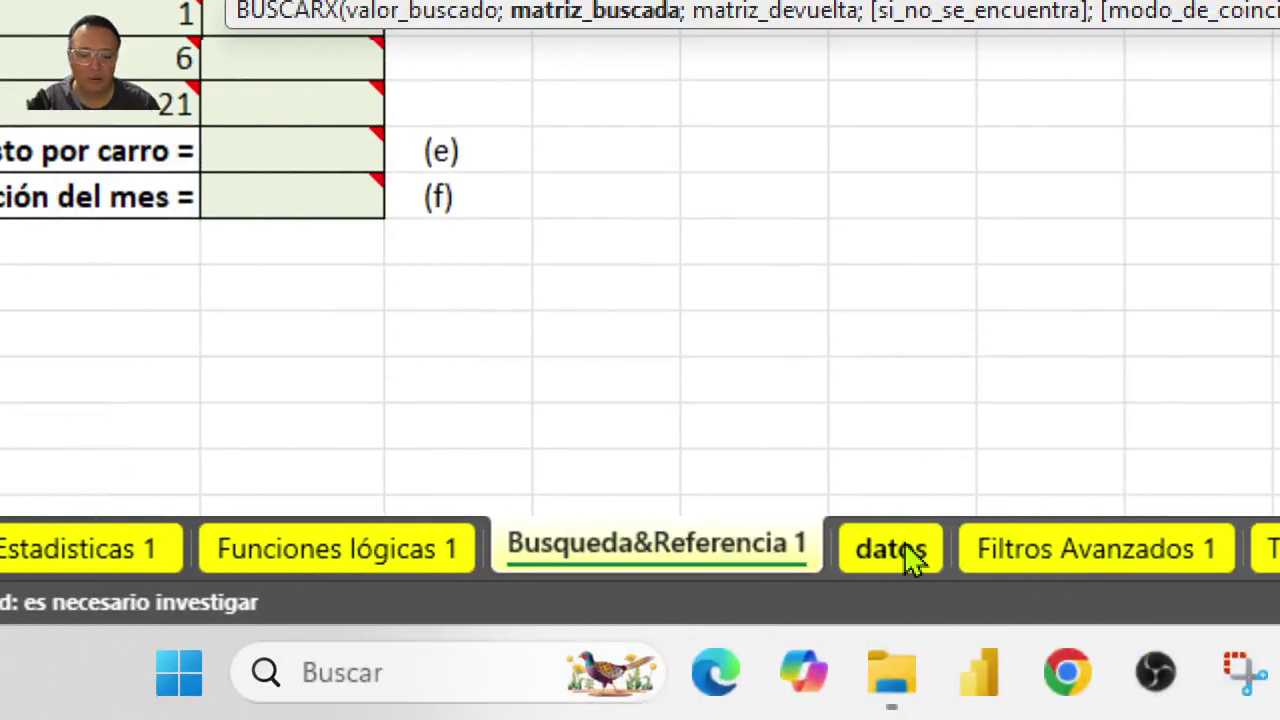
left_click(906, 545)
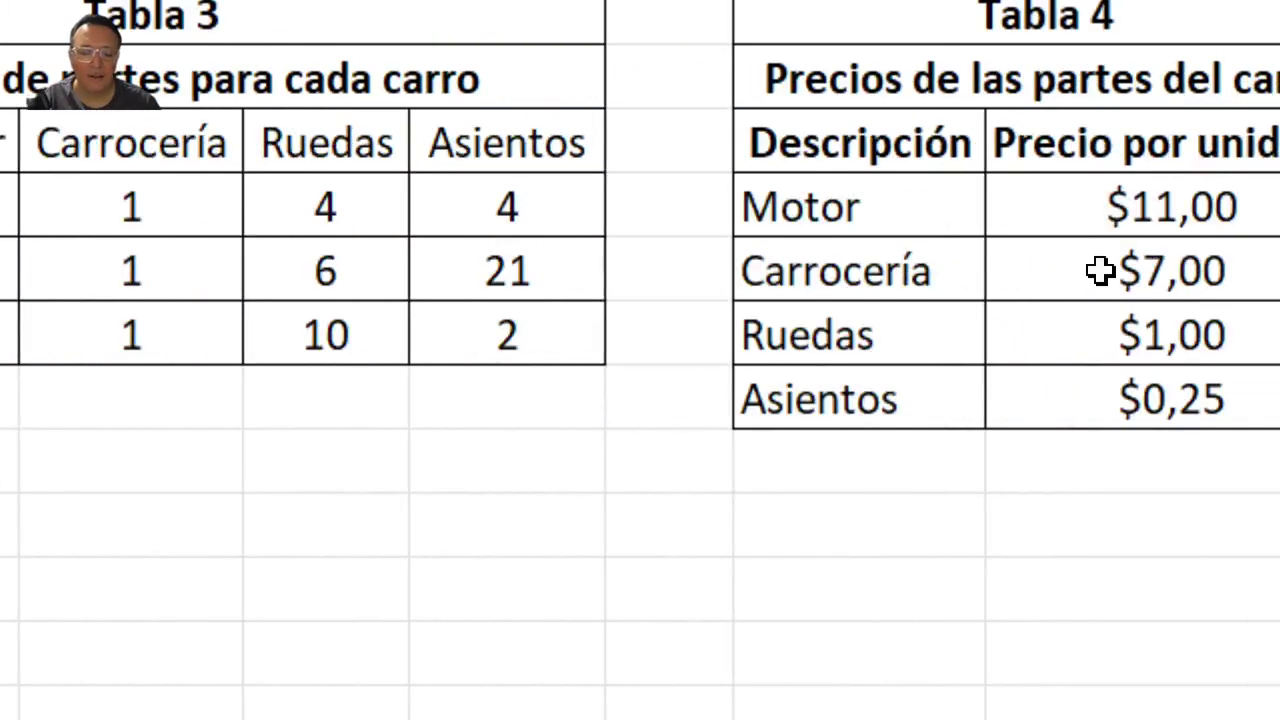
left_click_drag(929, 203, 895, 330)
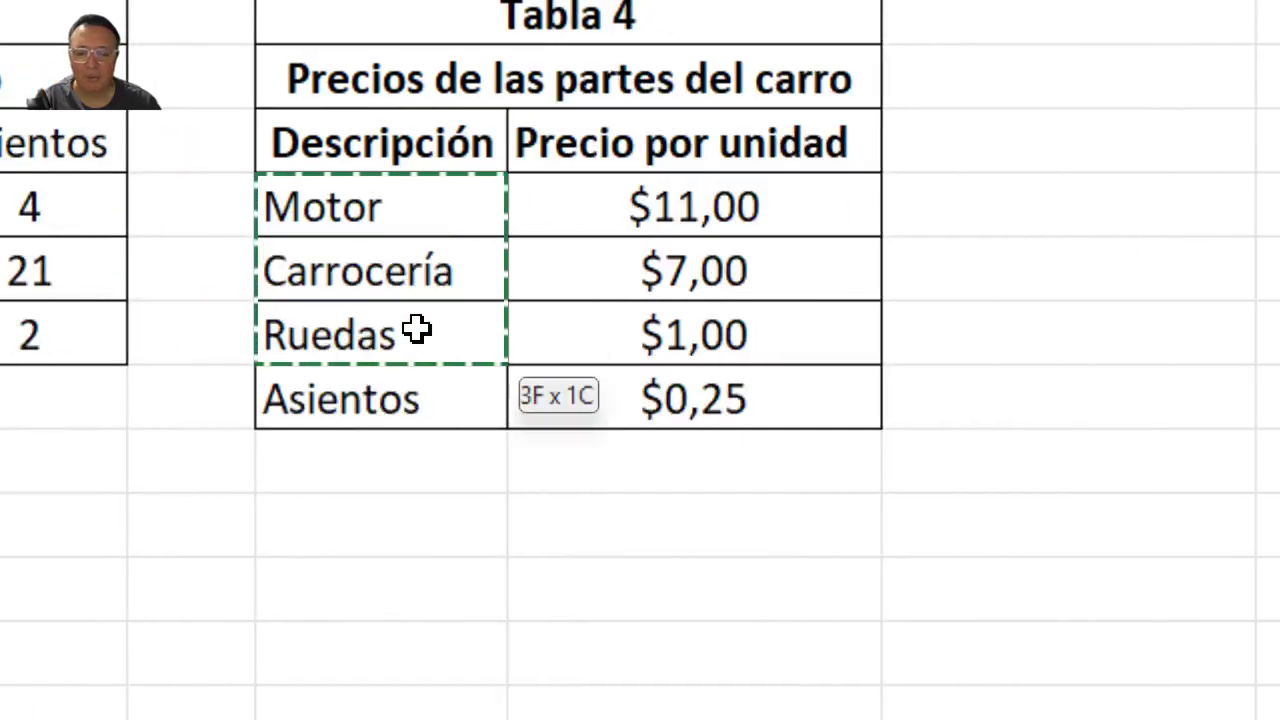
left_click_drag(416, 330, 407, 382)
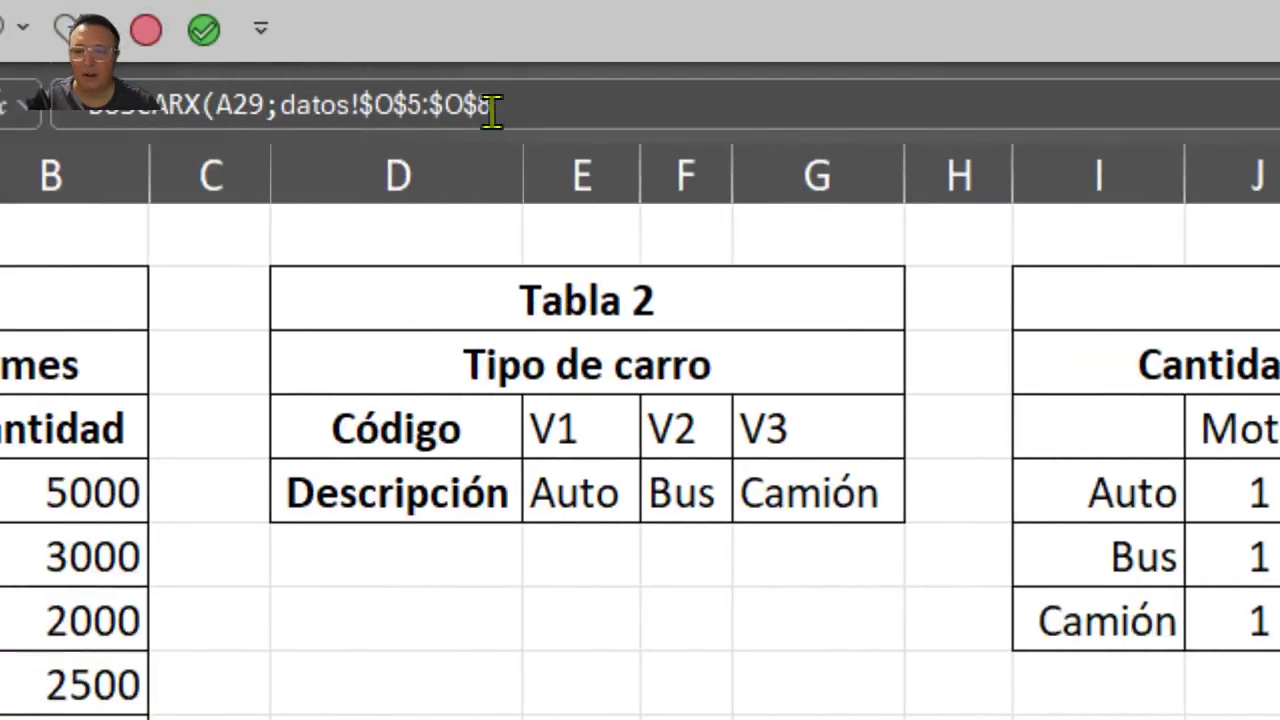
left_click(515, 104)
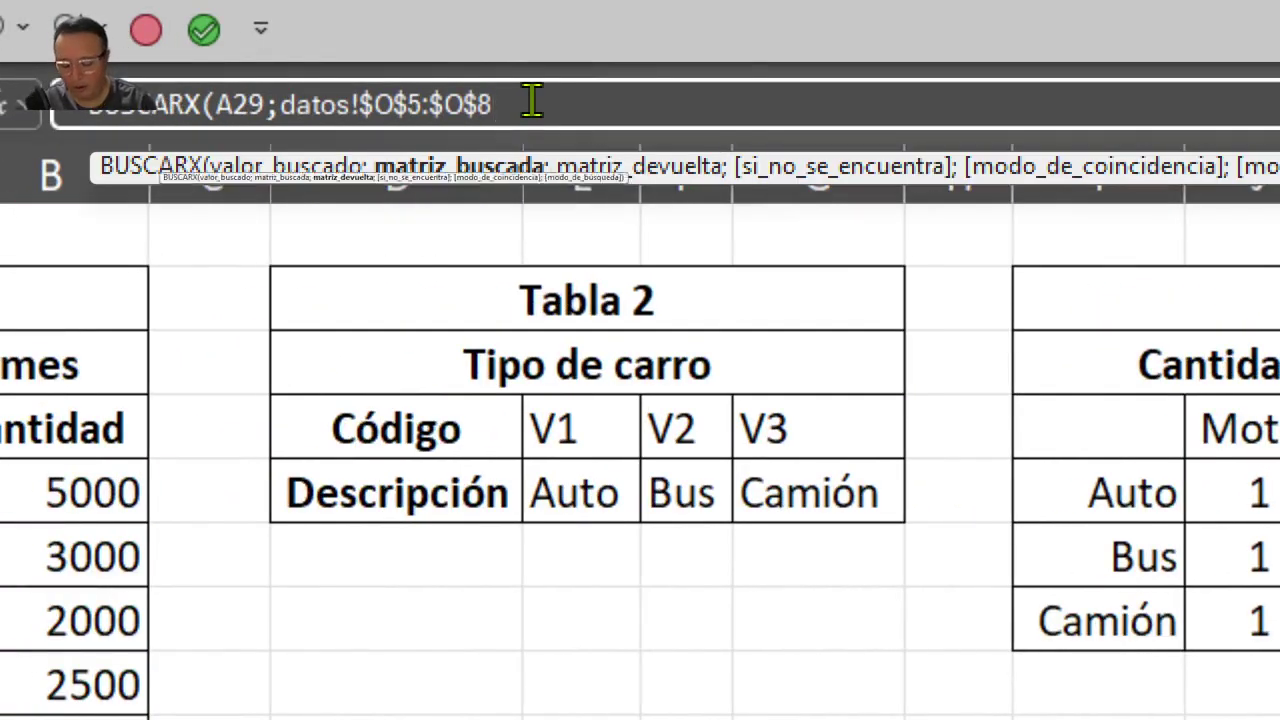
Complete the Motor price formula in C29 with the Tabla 4 unit prices, datos!$P$5:$P$8 as absolute references, as the BUSCARX return array
type(";")
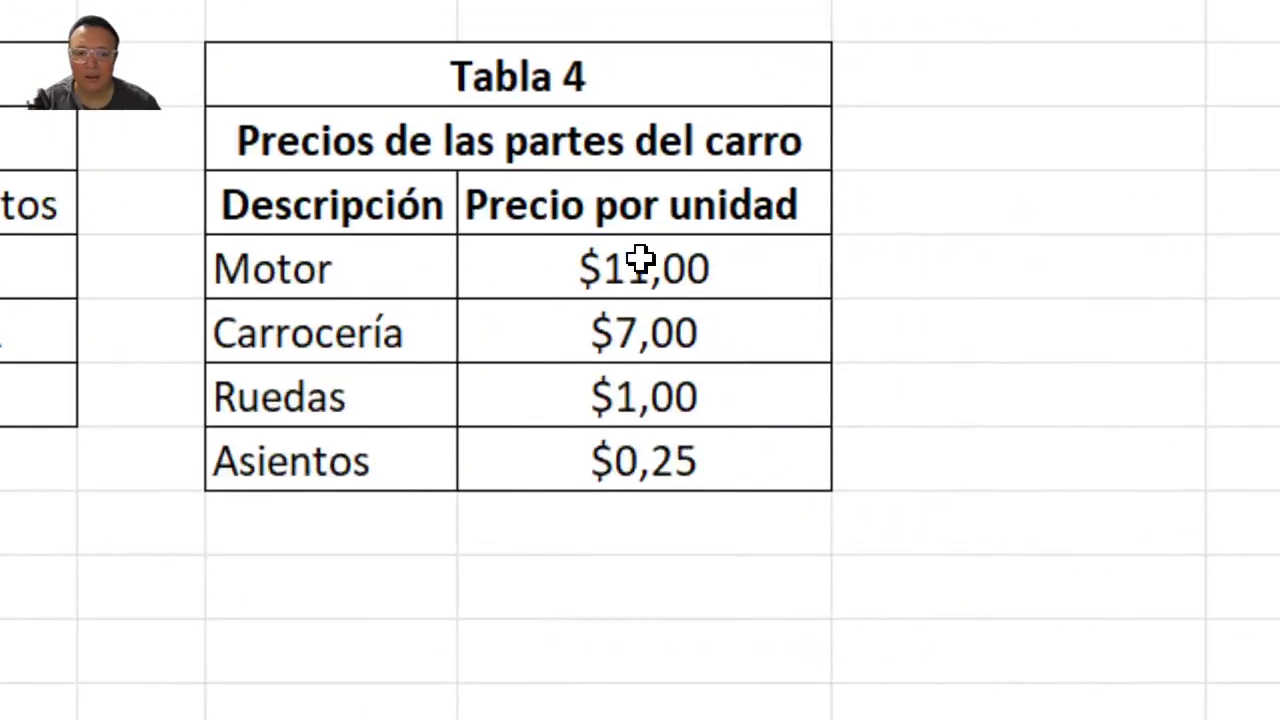
left_click_drag(902, 158, 902, 242)
left_click_drag(640, 350, 636, 445)
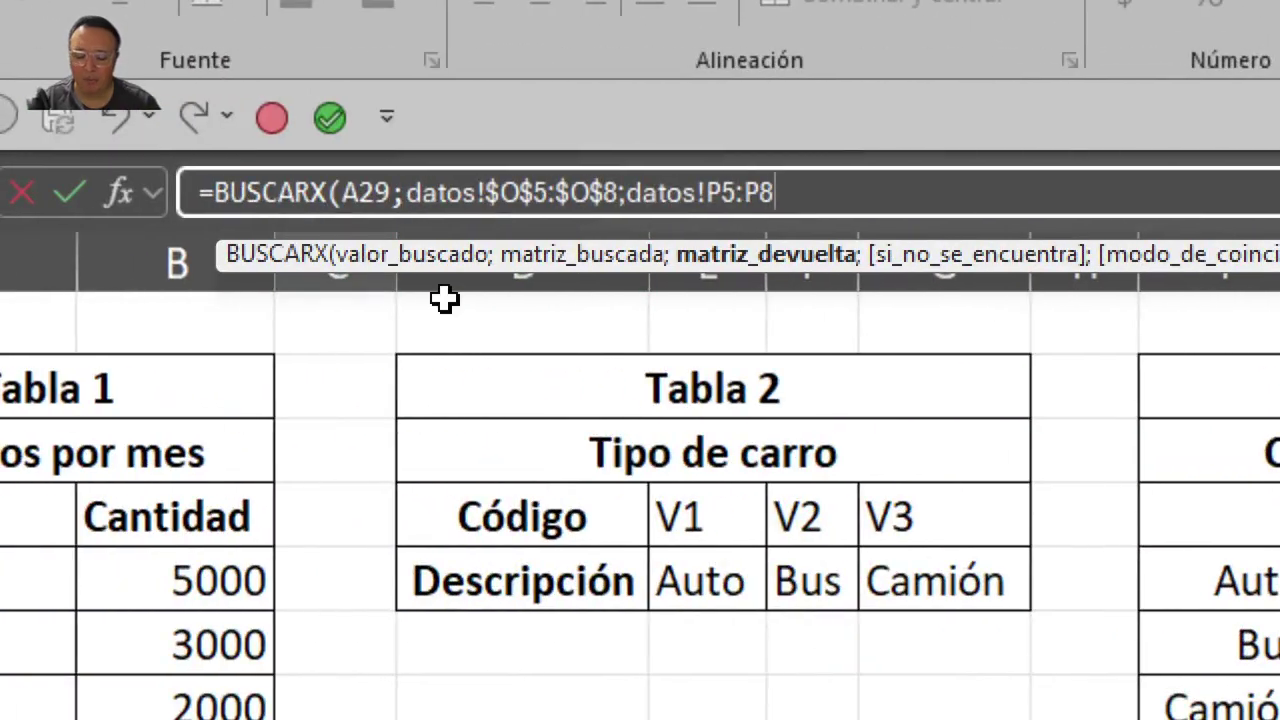
key("F4")
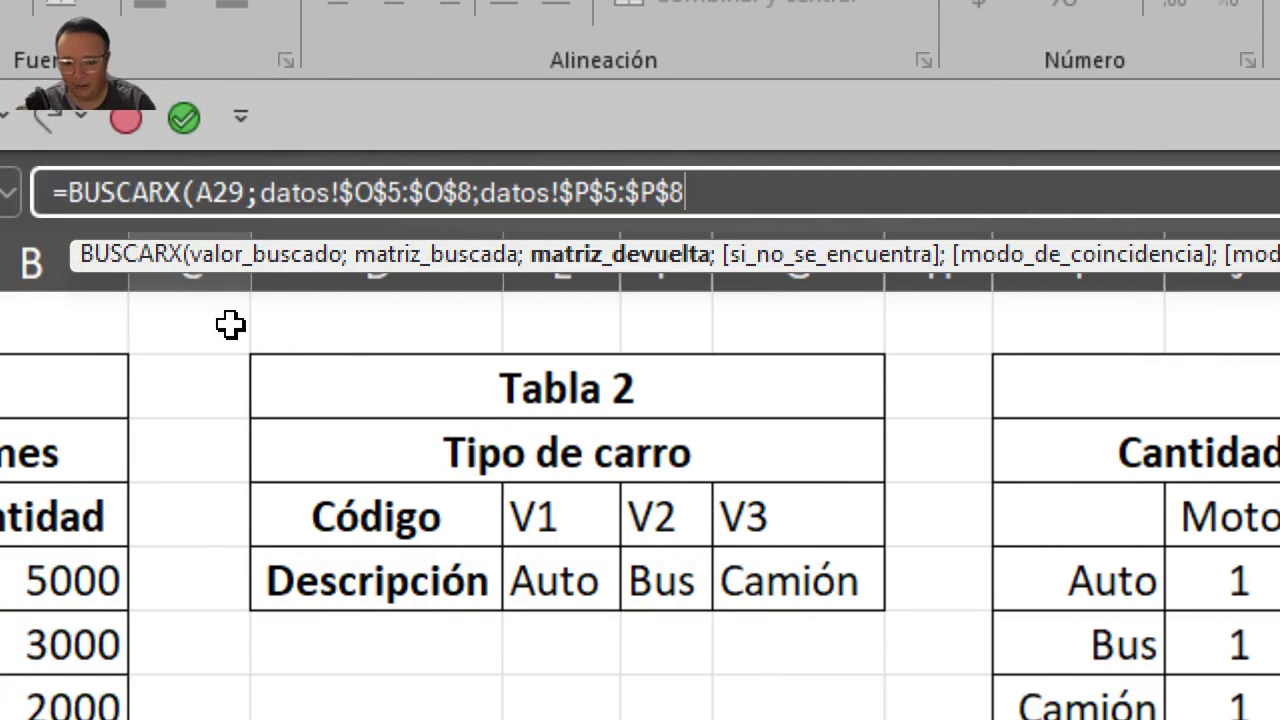
type(")")
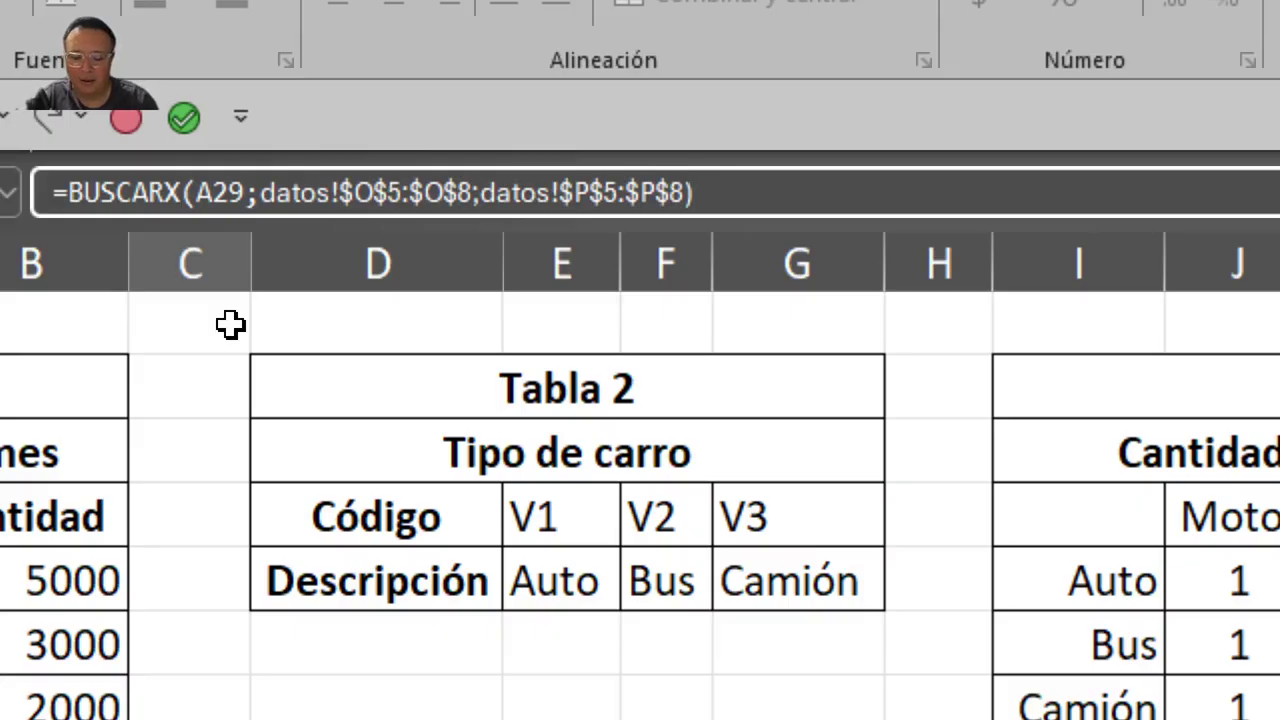
key("Return")
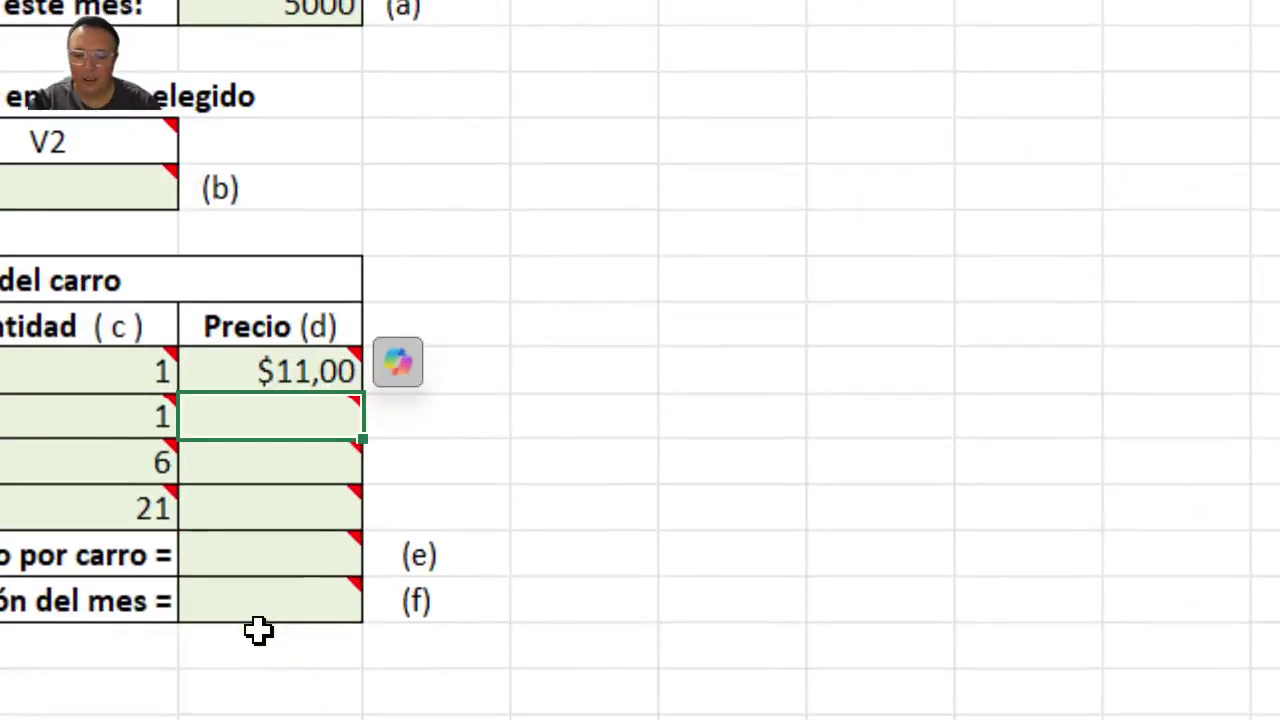
Copy the BUSCARX price formula from C29 down to C32 for Carrocería, Ruedas and Asientos
left_click(740, 372)
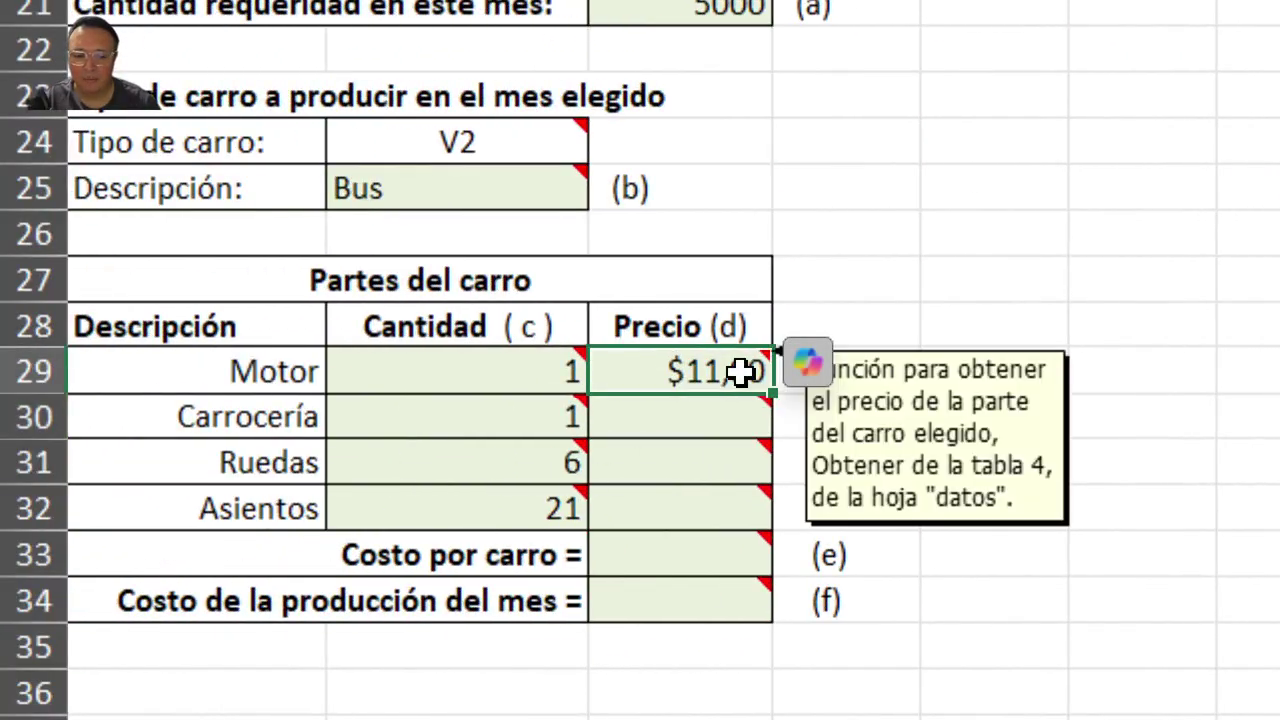
left_click_drag(778, 397, 817, 514)
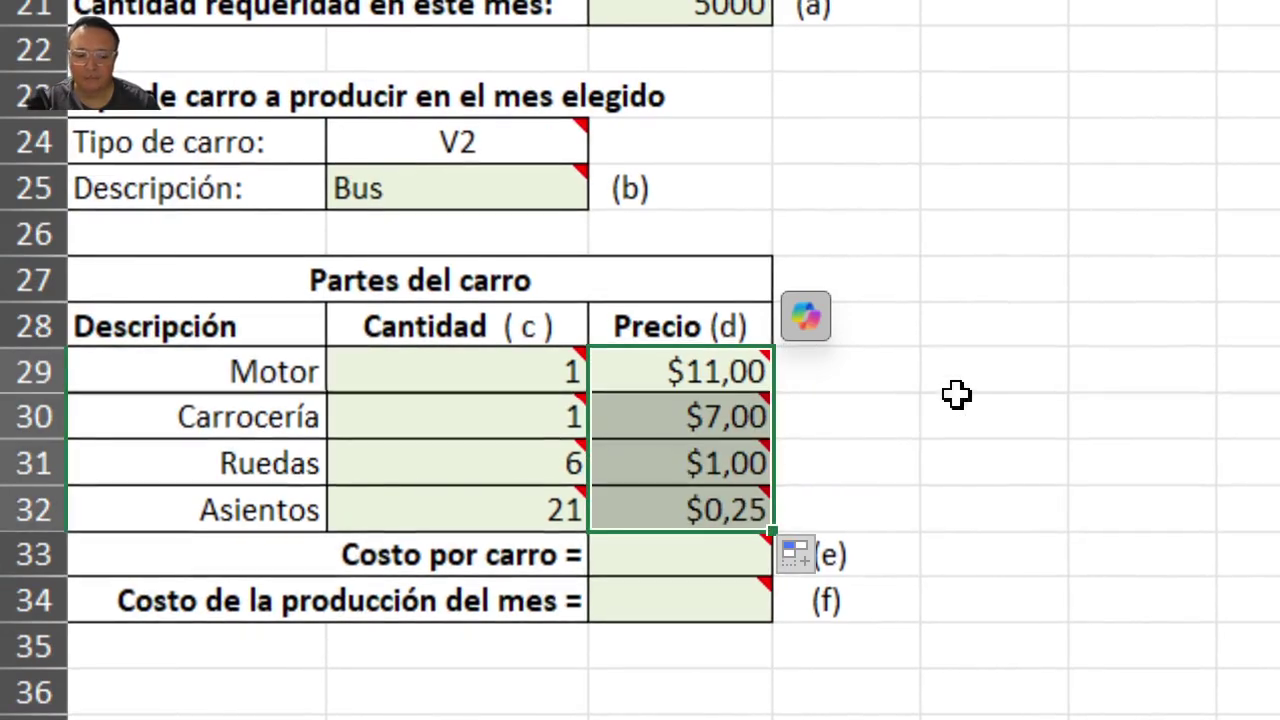
left_click(957, 405)
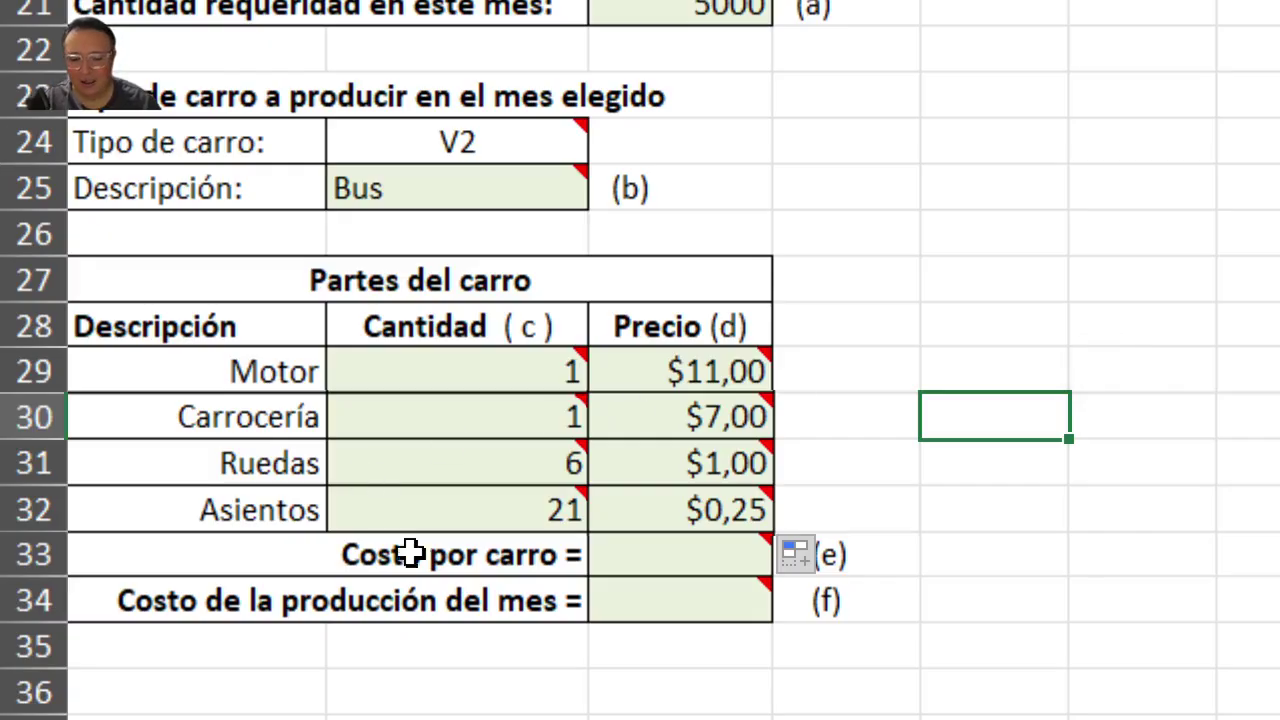
Examine the Costo por carro cell, the quantities and prices in B29:C32, and the Tipo de carro options in B24, leaving V2 selected
left_click(660, 557)
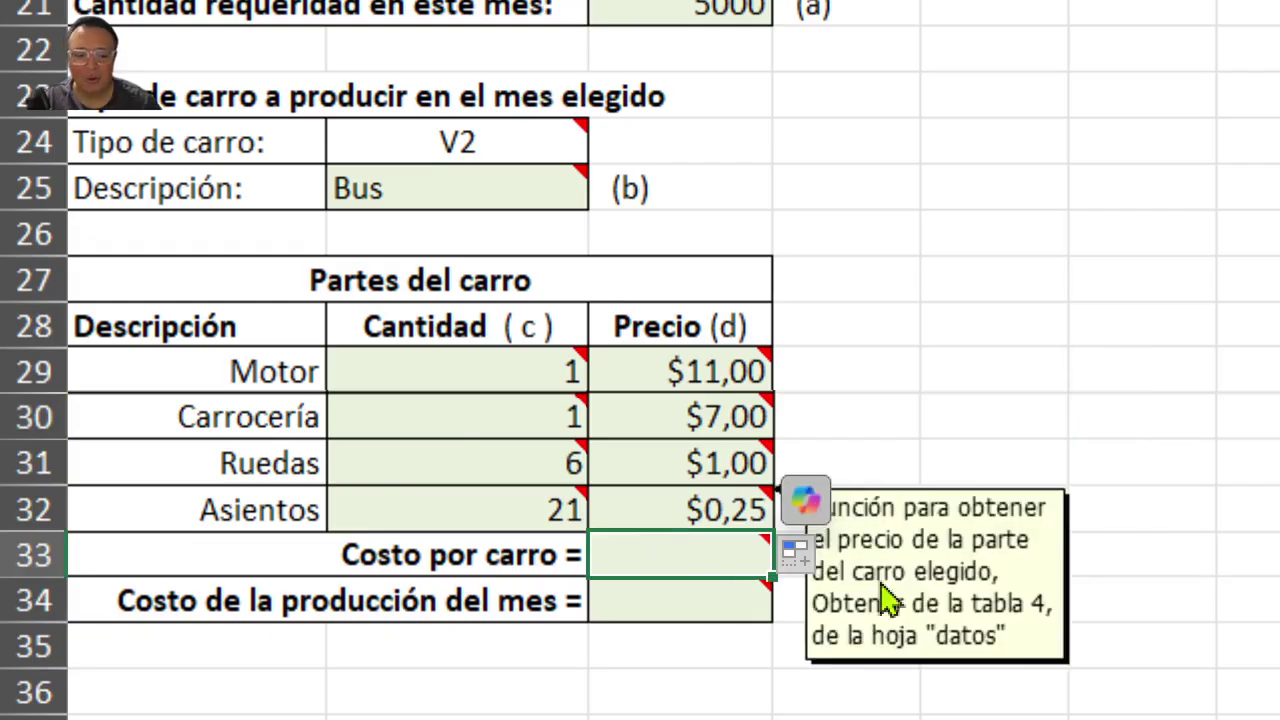
scroll(815, 591, "down", 1)
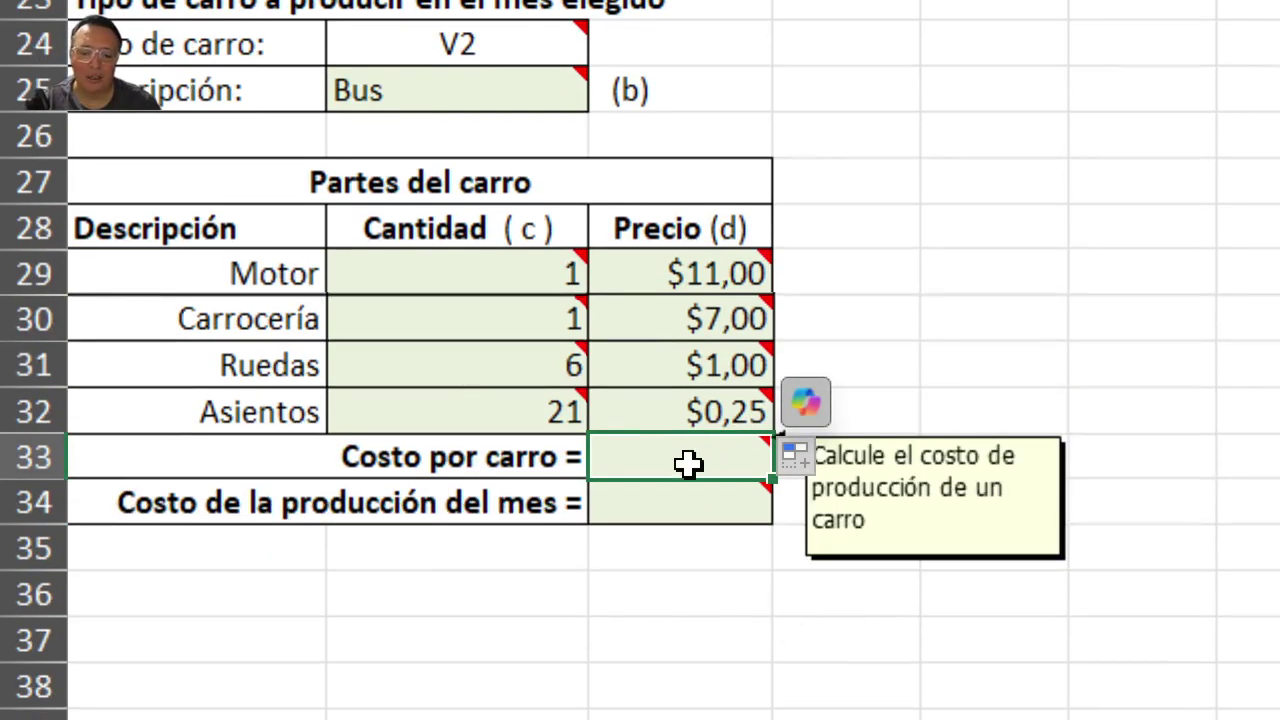
left_click(562, 290)
left_click_drag(548, 292, 657, 414)
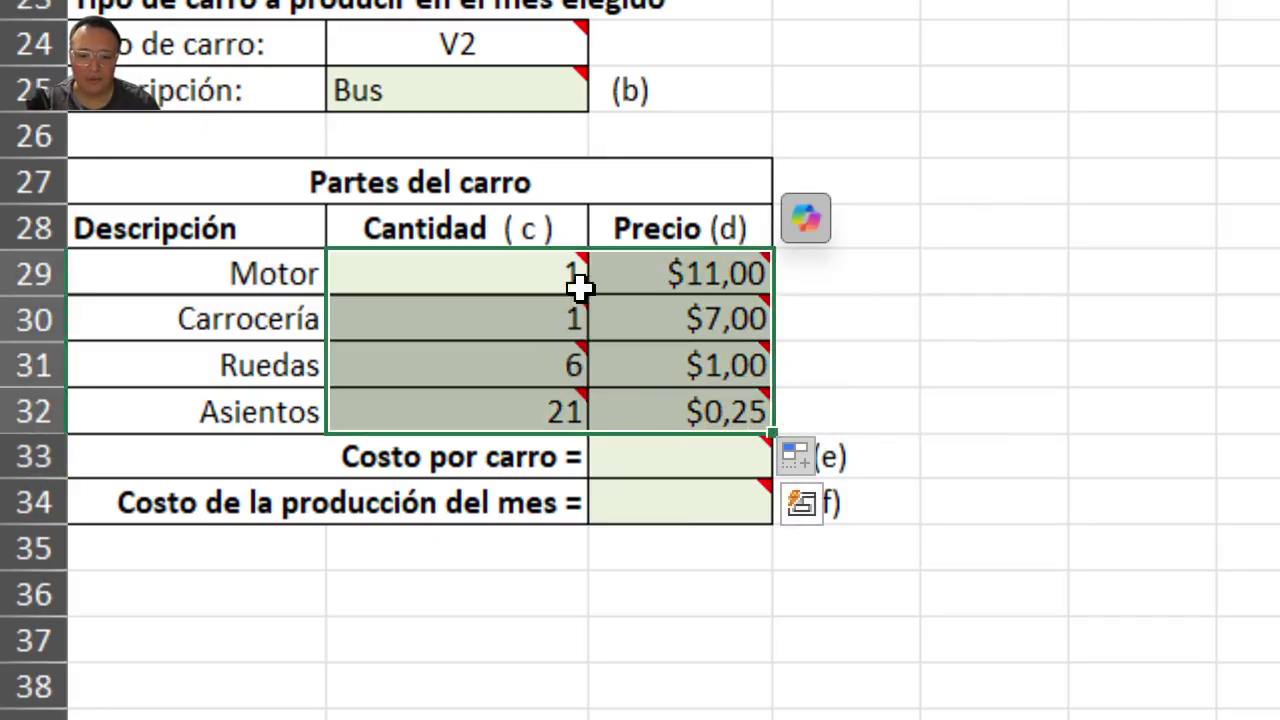
left_click(655, 452)
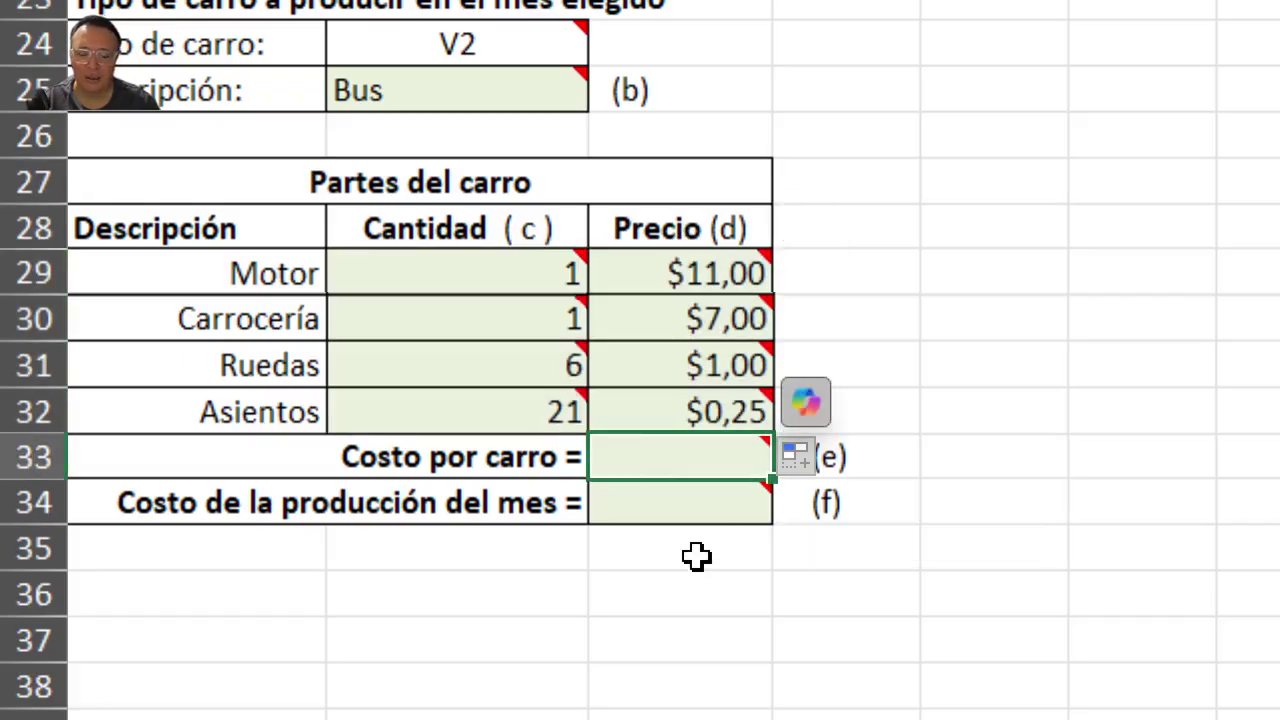
left_click(520, 91)
scroll(520, 91, "up", 1)
left_click(522, 90)
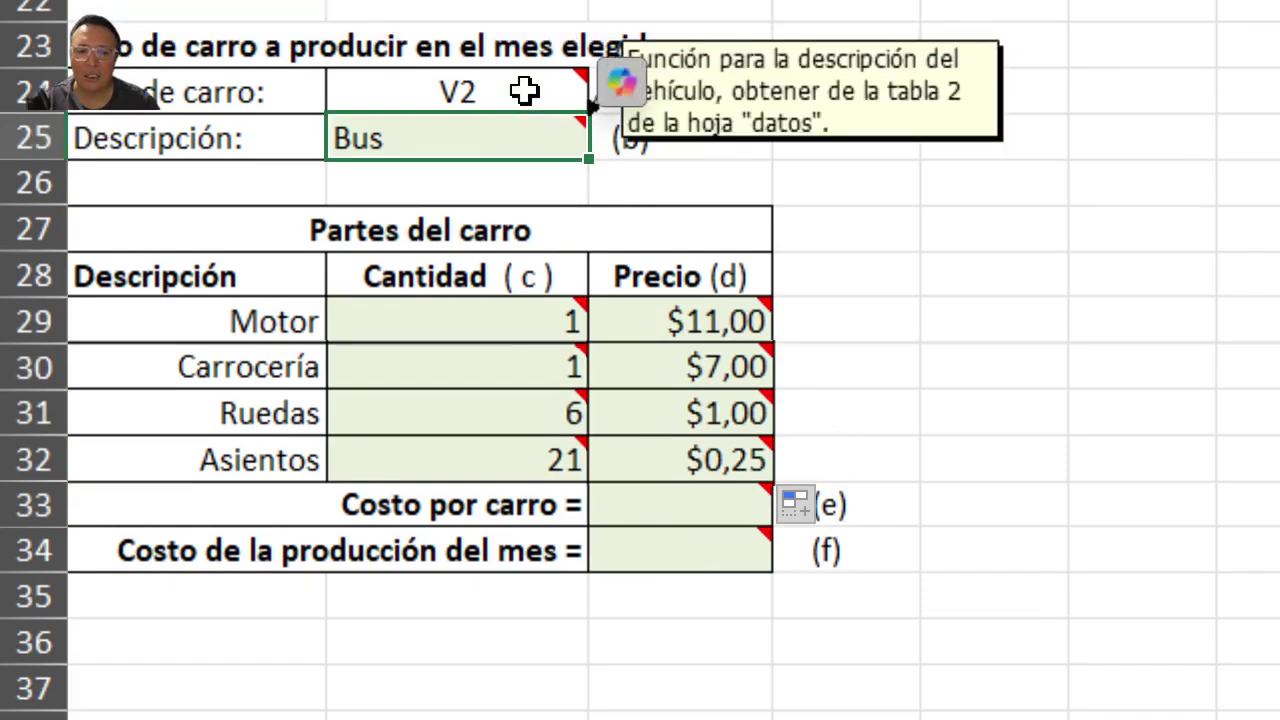
left_click(612, 100)
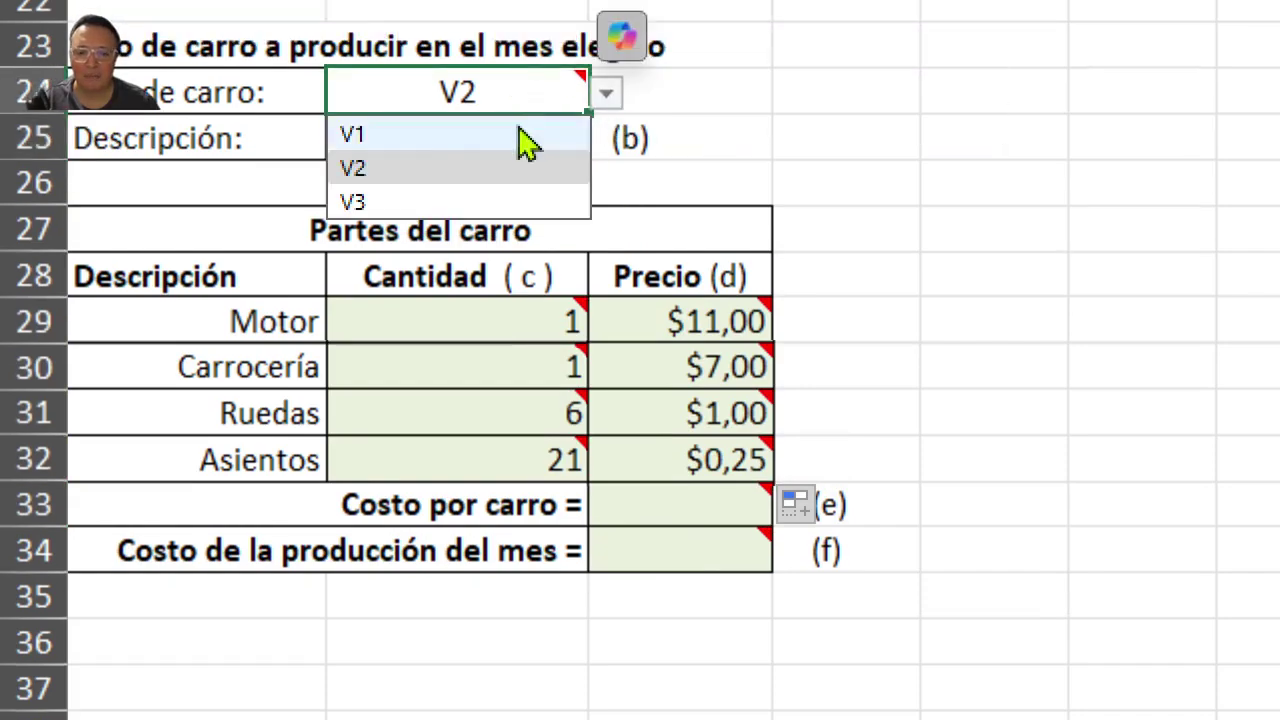
left_click(814, 134)
scroll(702, 630, "down", 1)
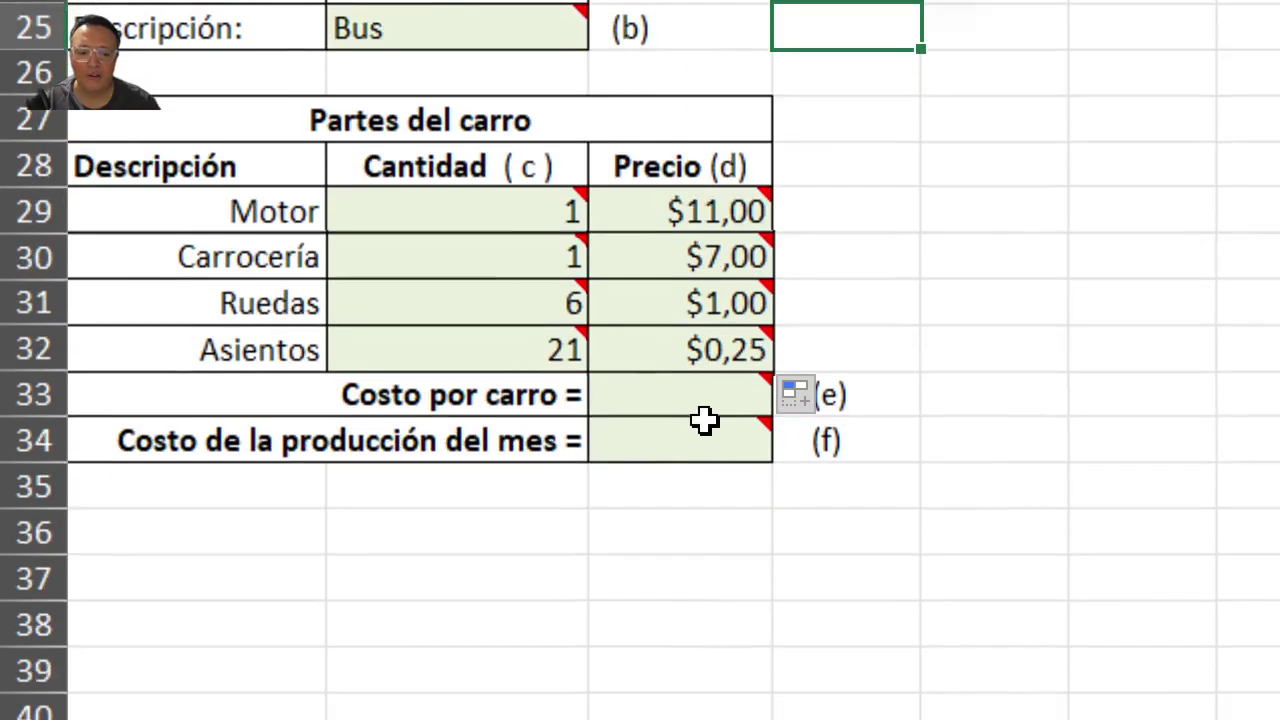
Calculate the Costo por carro in C33 with SUMAPRODUCTO of the quantities B29:B32 and the prices C29:C32
left_click(703, 400)
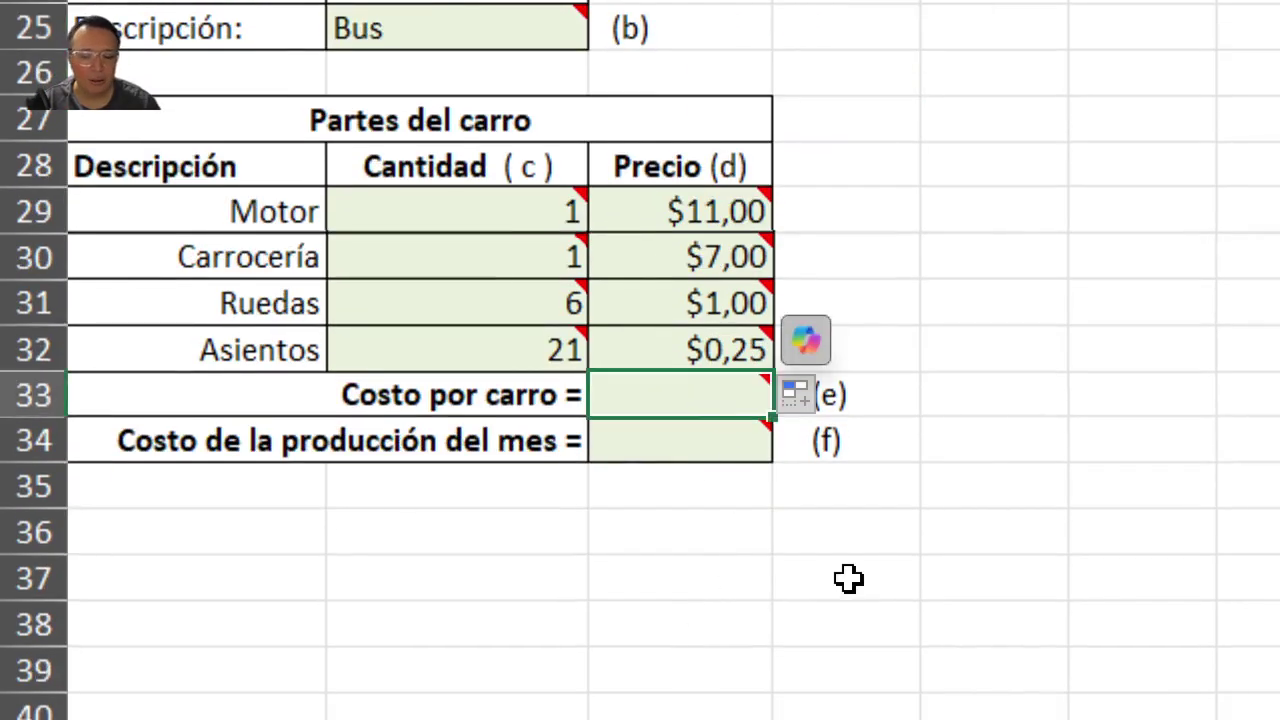
type("=")
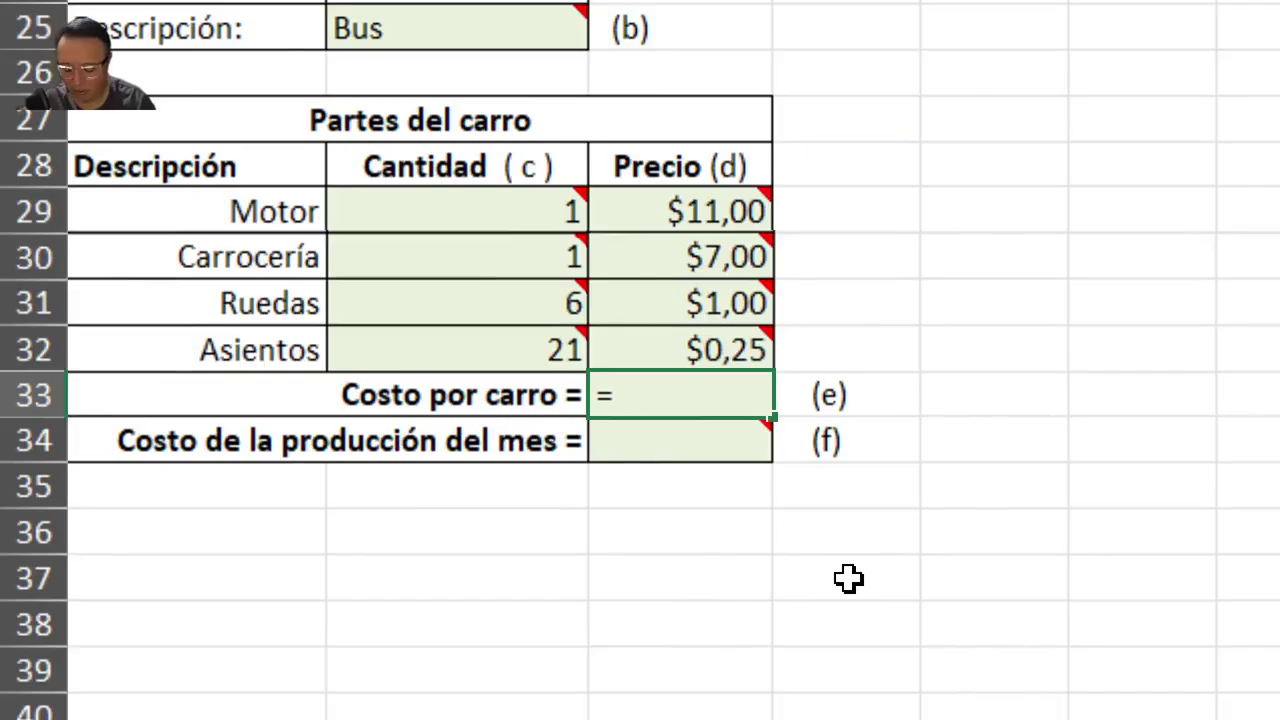
type("suma")
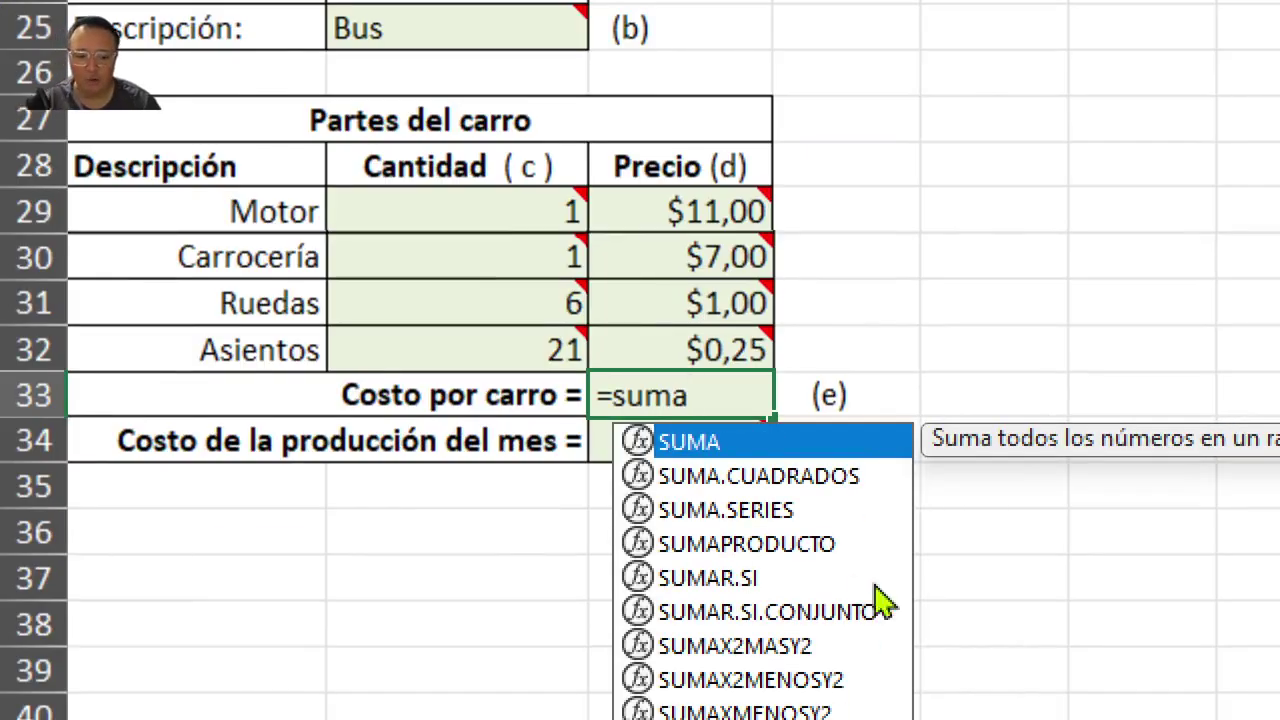
left_click(822, 548)
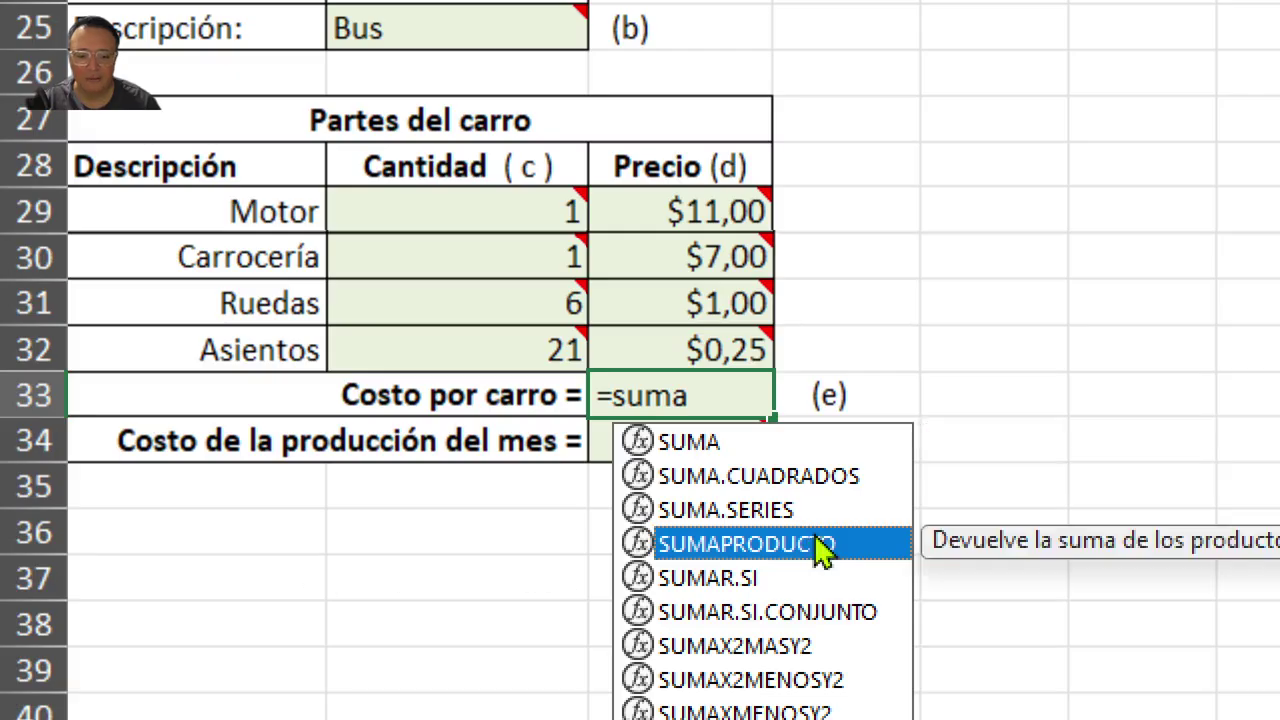
double_click(822, 548)
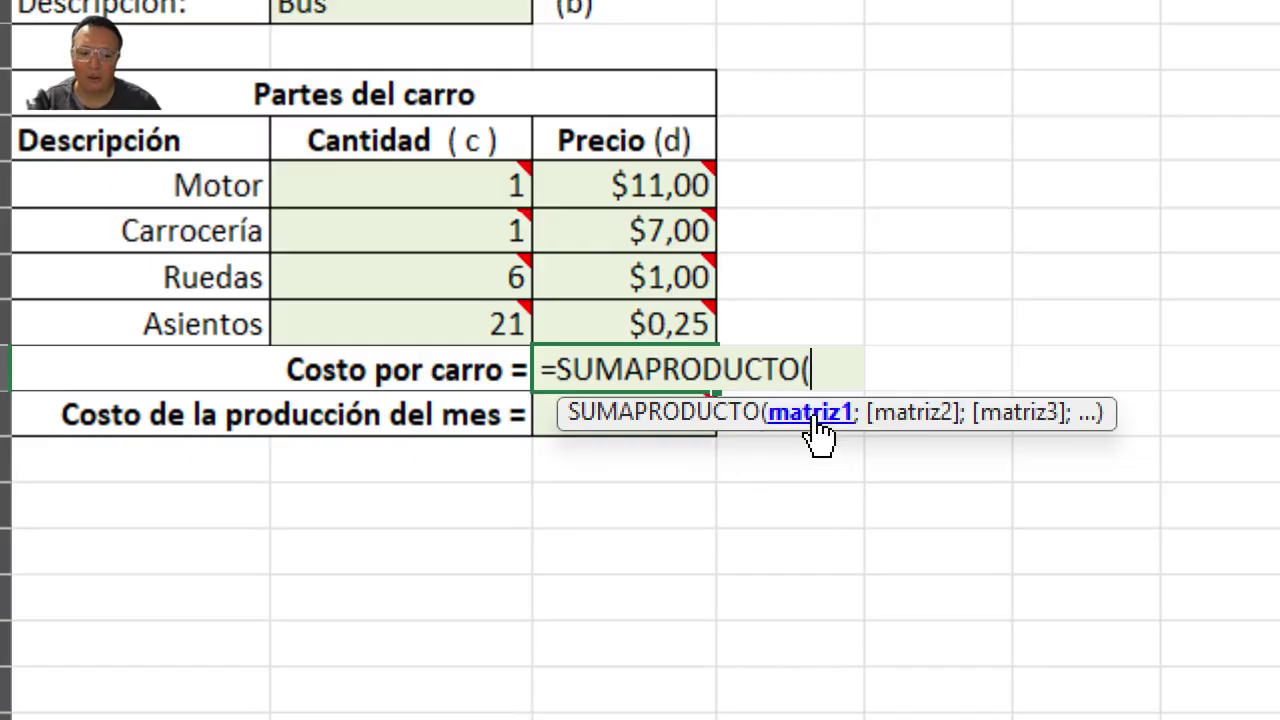
left_click(422, 201)
left_click_drag(422, 201, 420, 323)
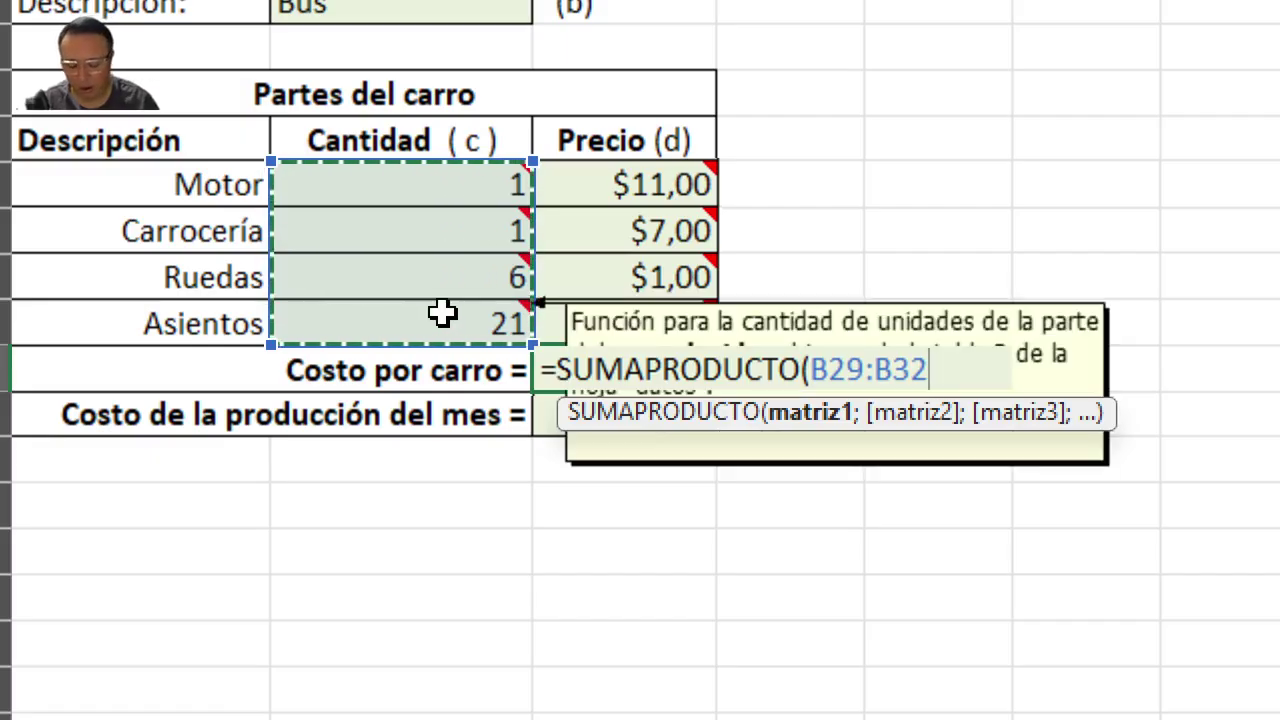
type(";")
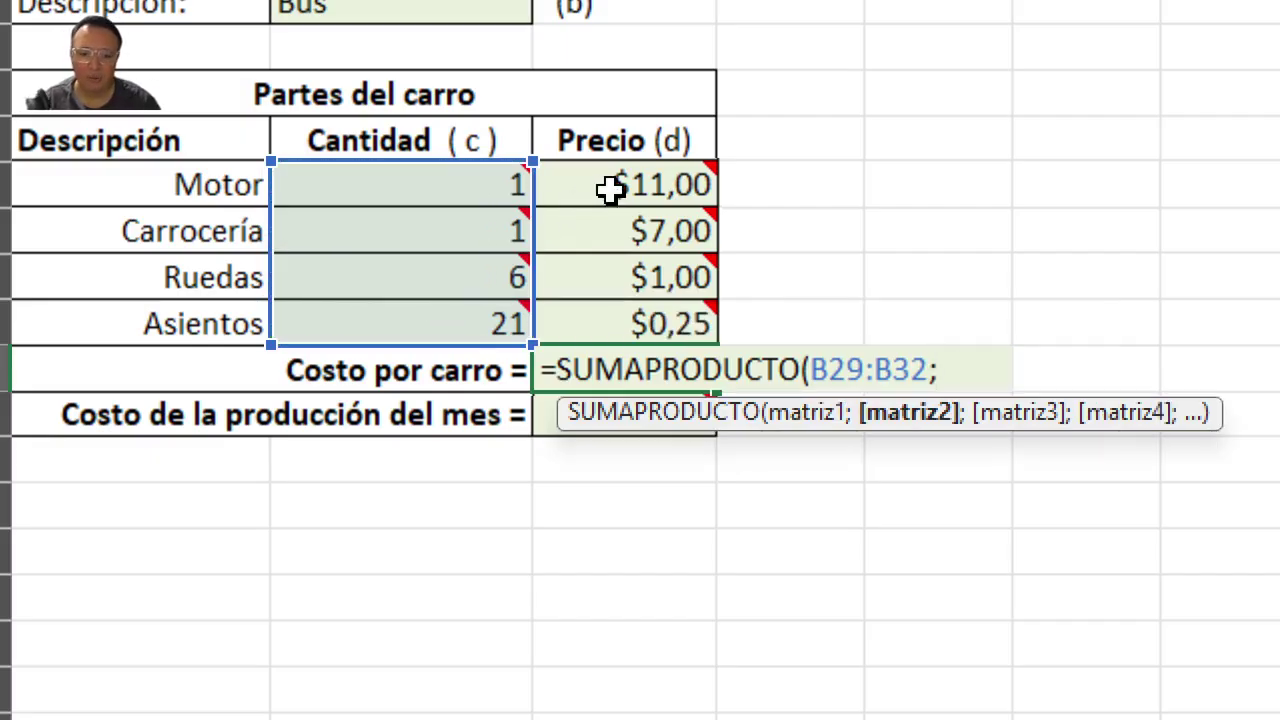
left_click_drag(608, 191, 584, 316)
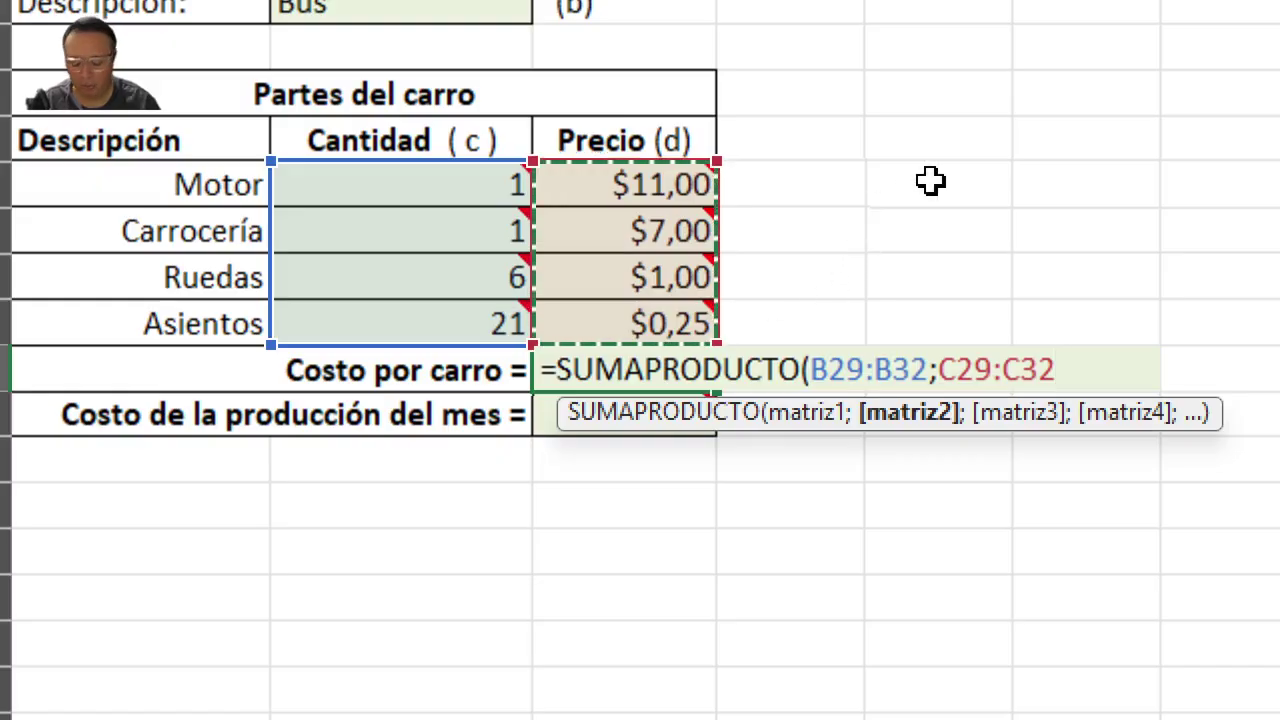
type(")")
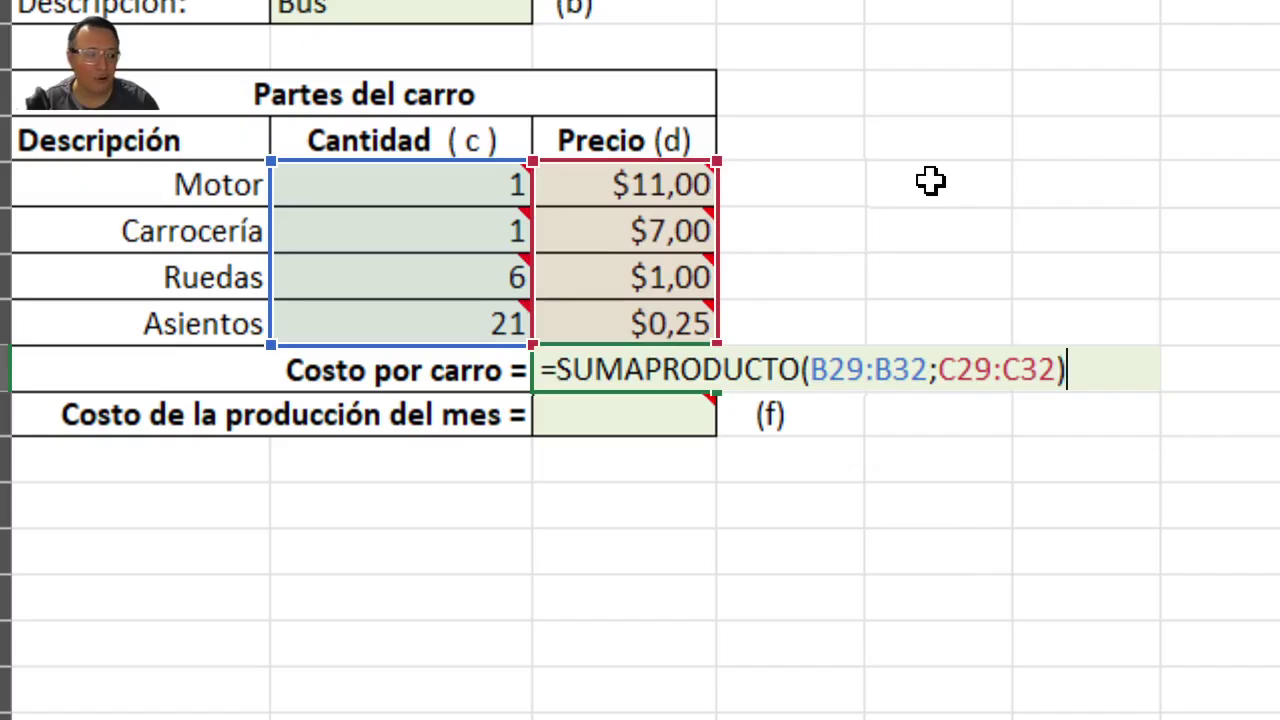
key("Return")
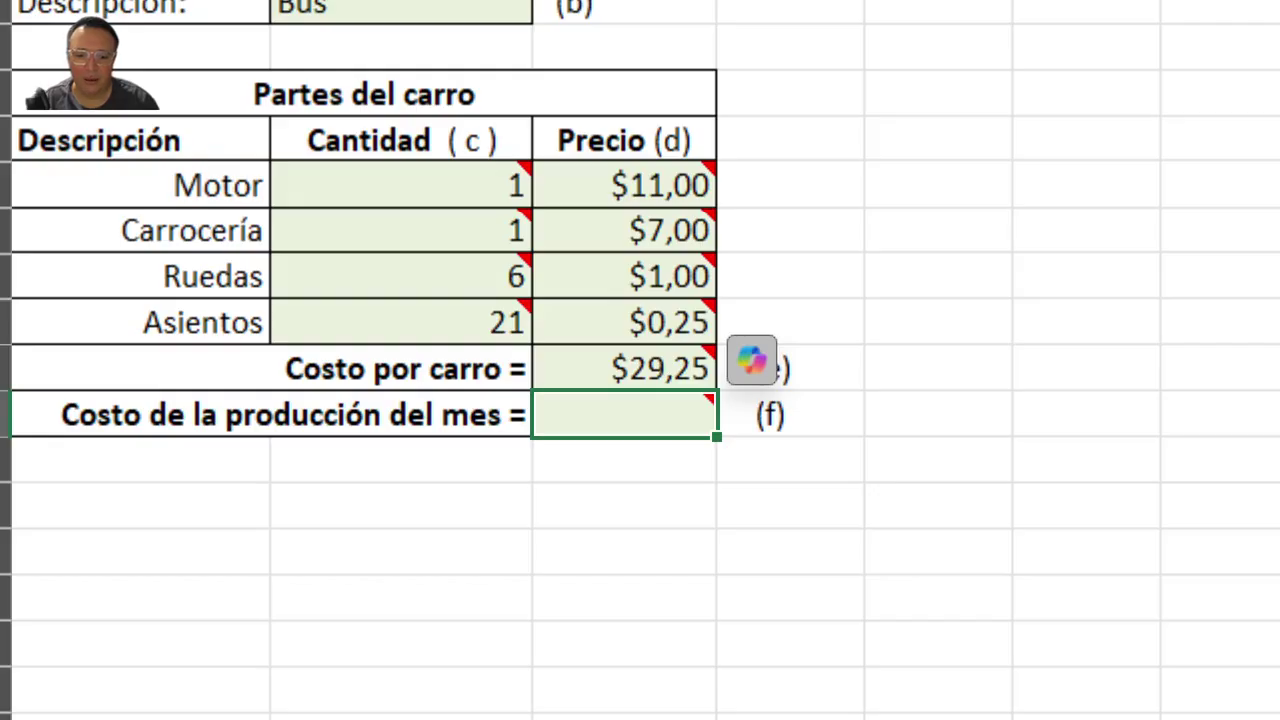
Review the Motor quantity and price and the ranges used by the SUMAPRODUCTO formula in C33, leaving the formula as it is
left_click(652, 375)
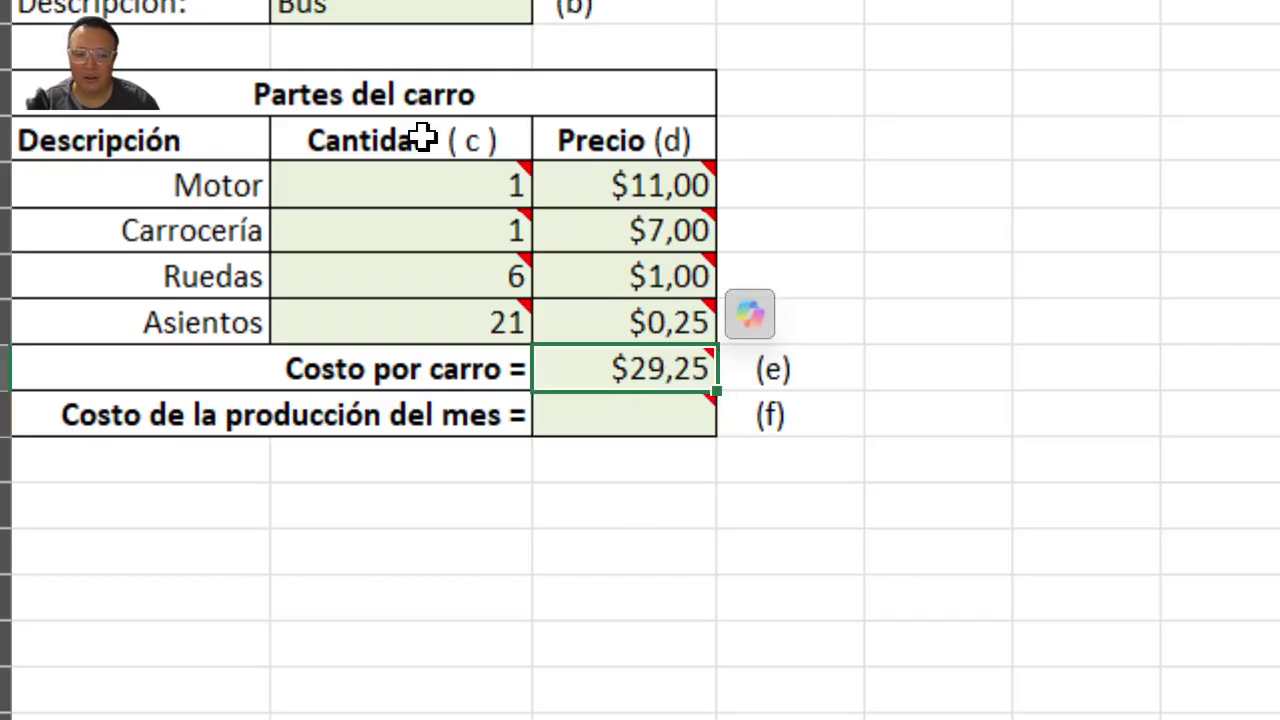
left_click_drag(441, 184, 566, 184)
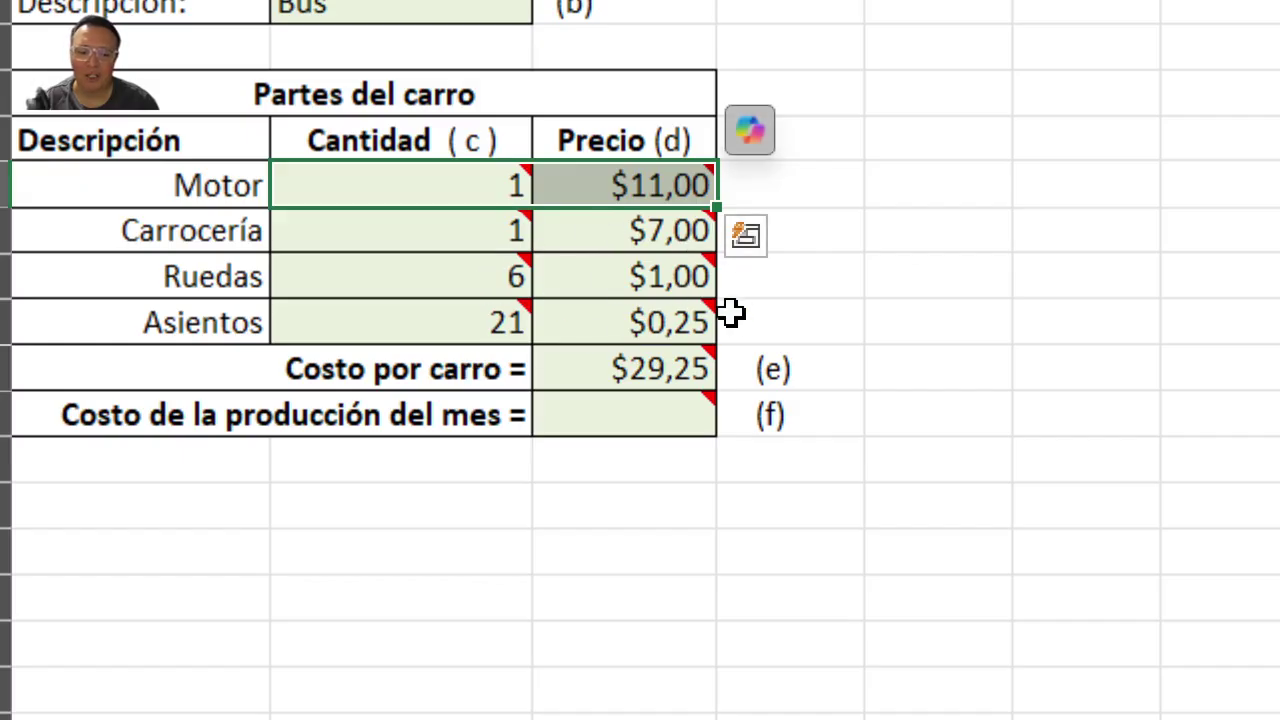
left_click(698, 388)
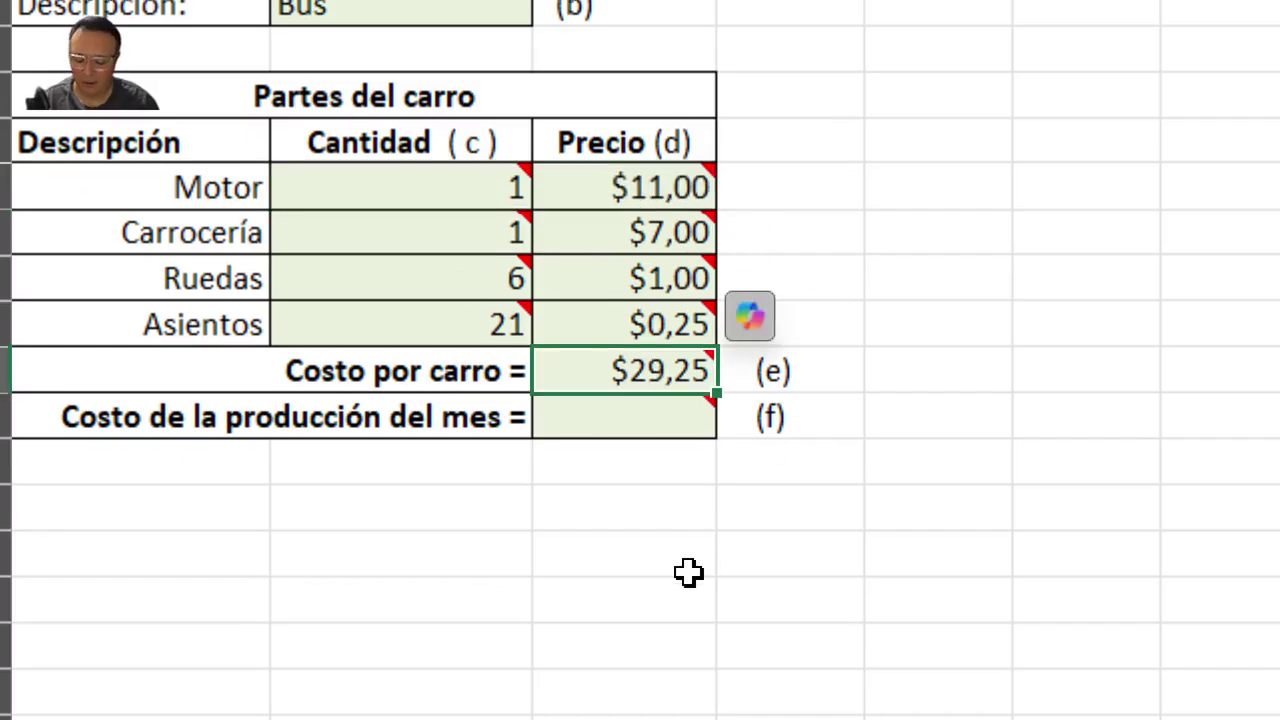
key("F2")
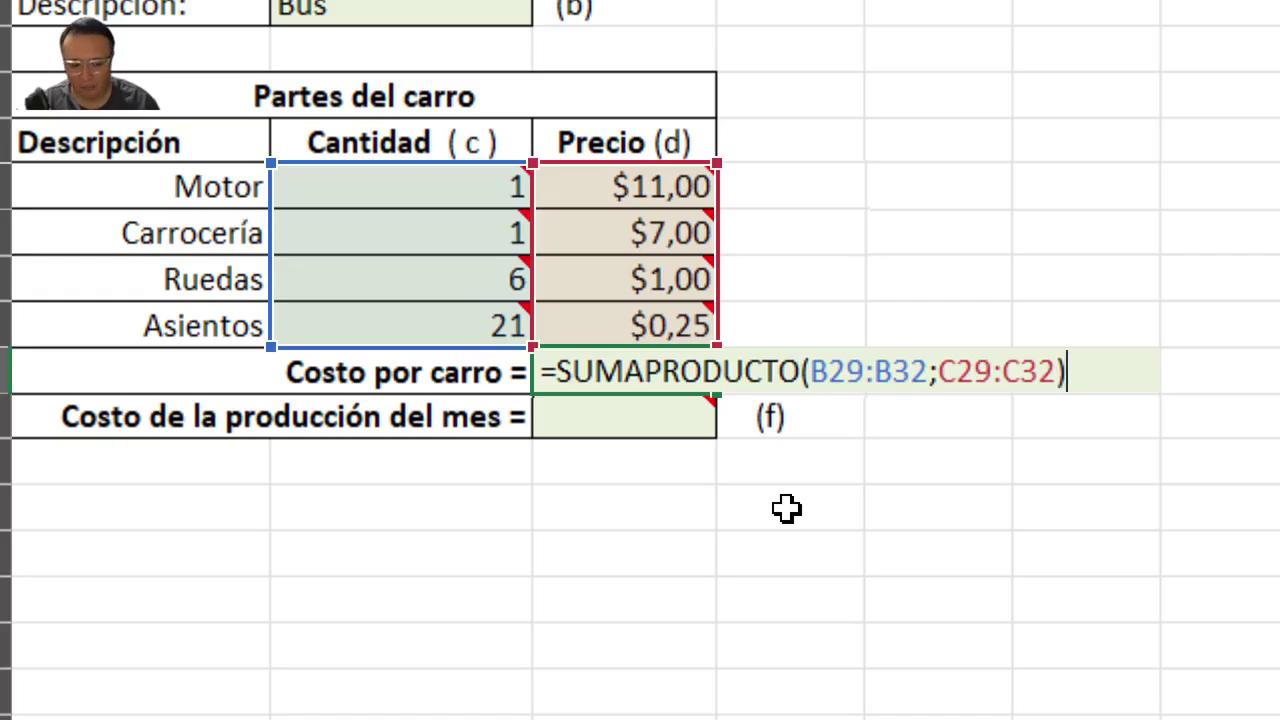
key("Return")
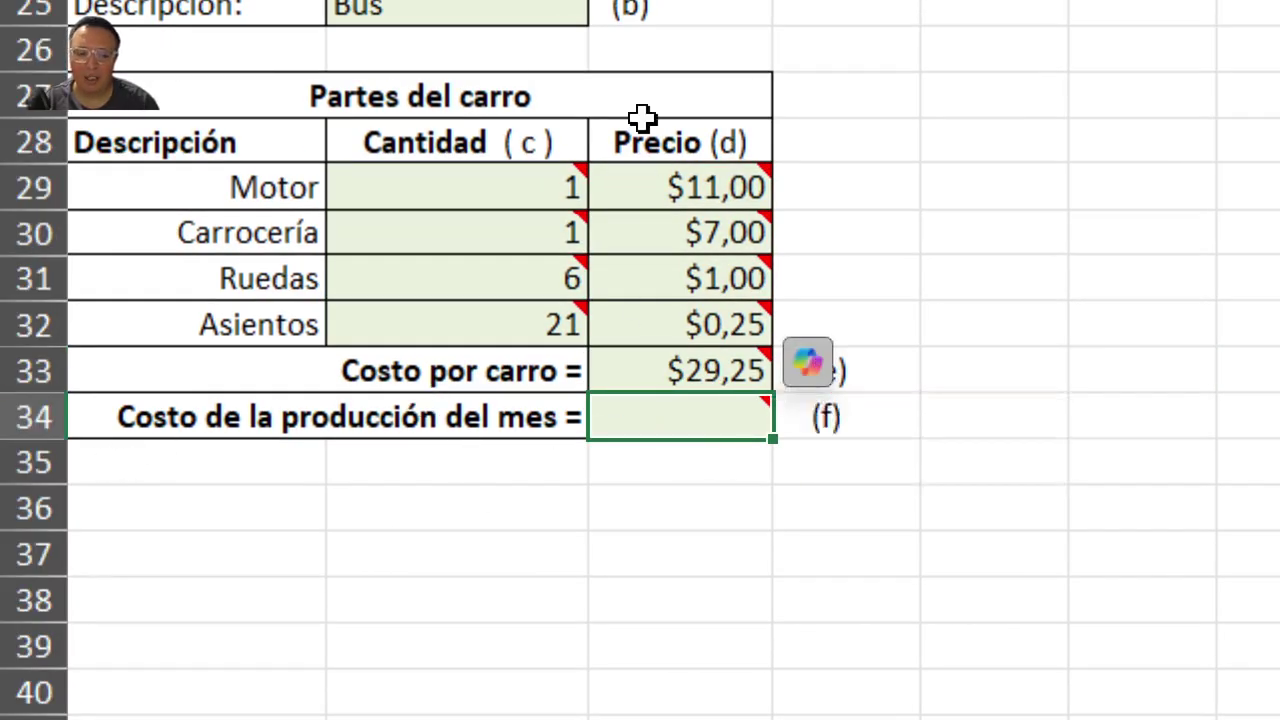
Calculate the Costo de la producción del mes in C34 by multiplying the cost per car C33 by the required quantity C21
scroll(643, 110, "up", 3)
scroll(720, 540, "down", 2)
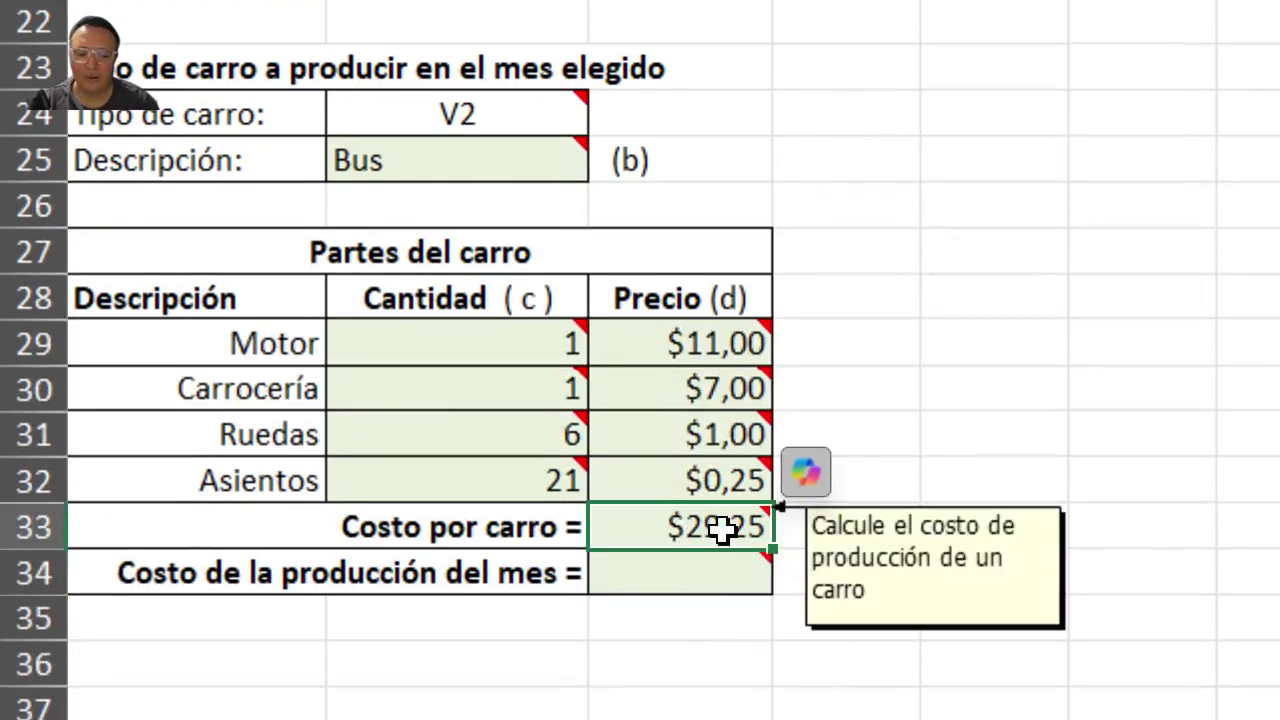
scroll(692, 437, "up", 2)
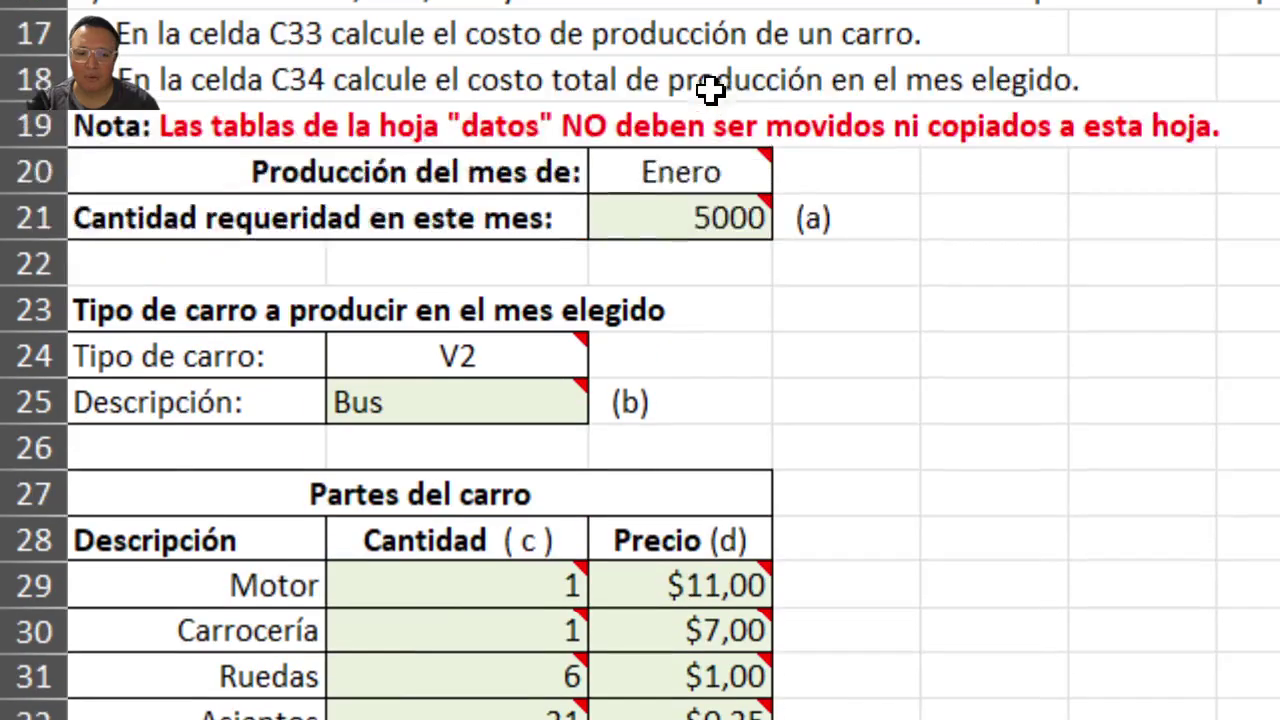
left_click(630, 212)
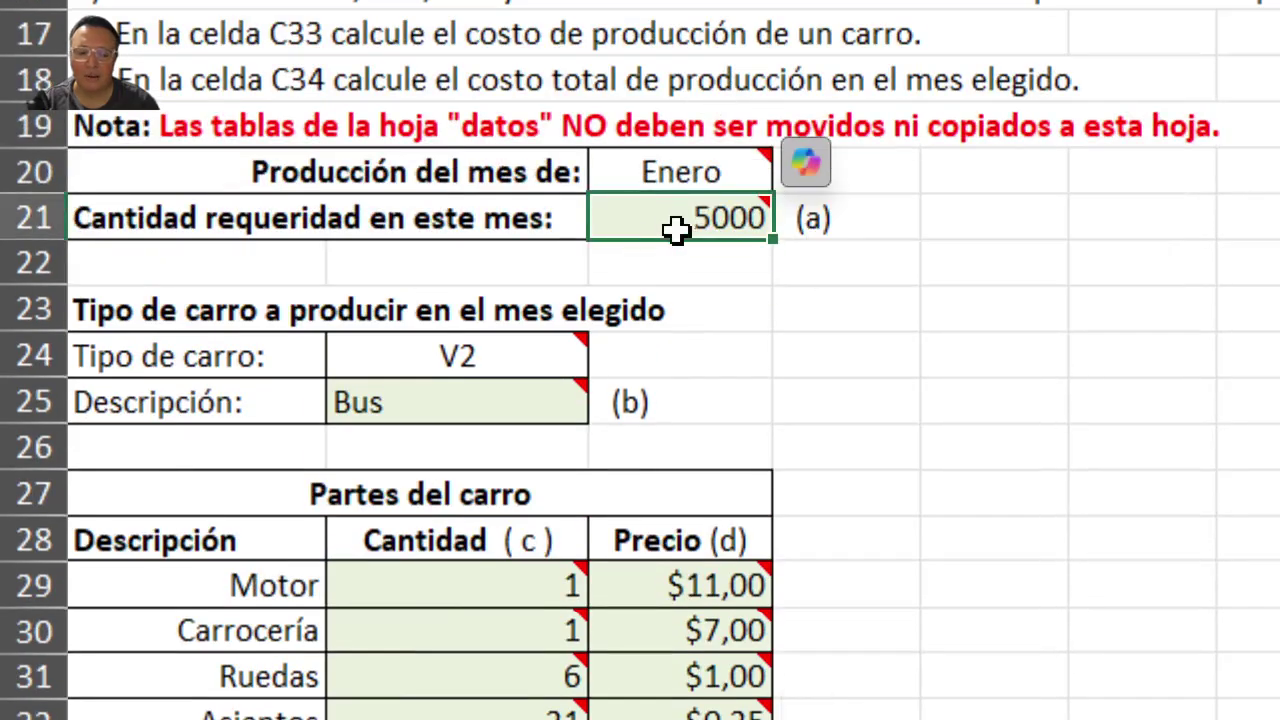
scroll(710, 668, "down", 1)
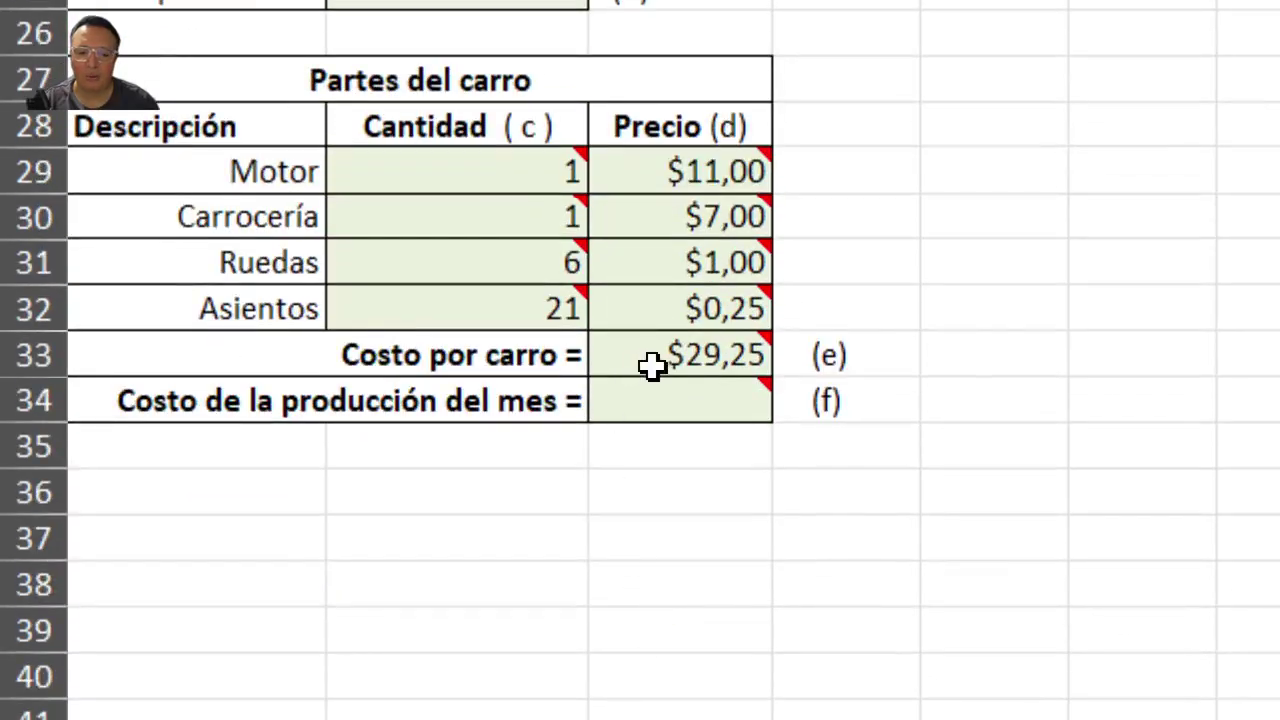
left_click(670, 406)
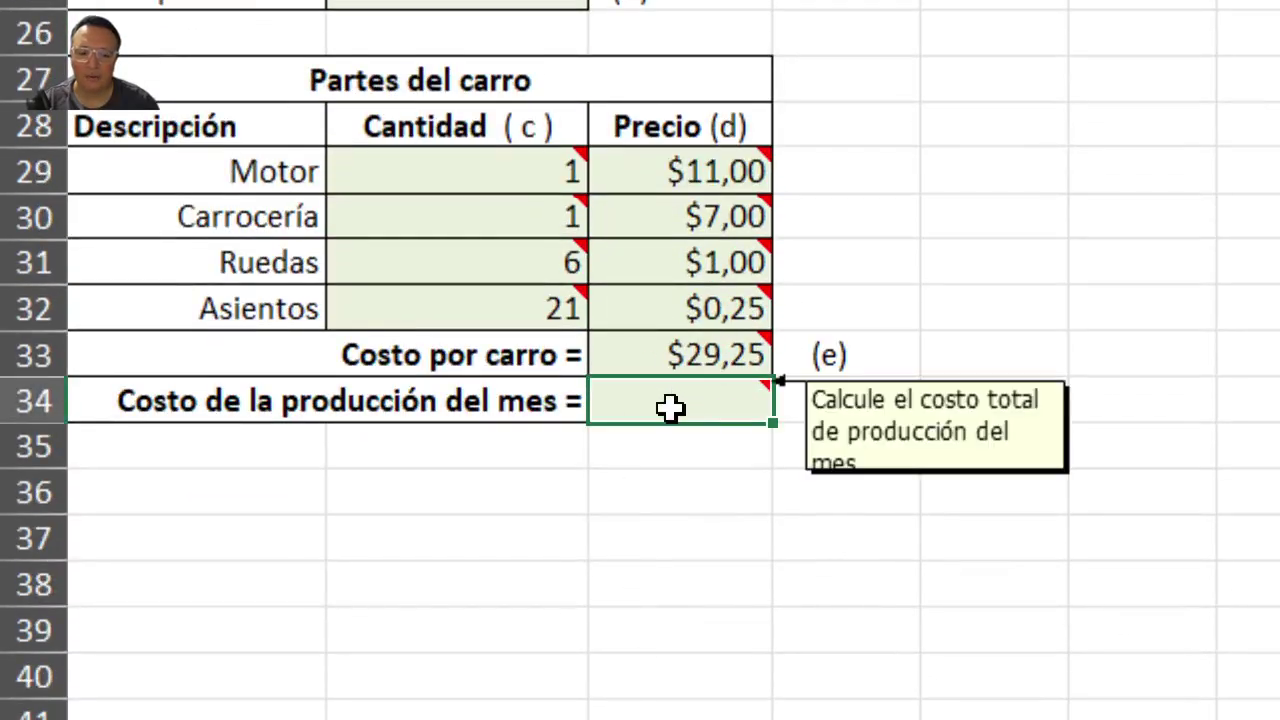
type("=")
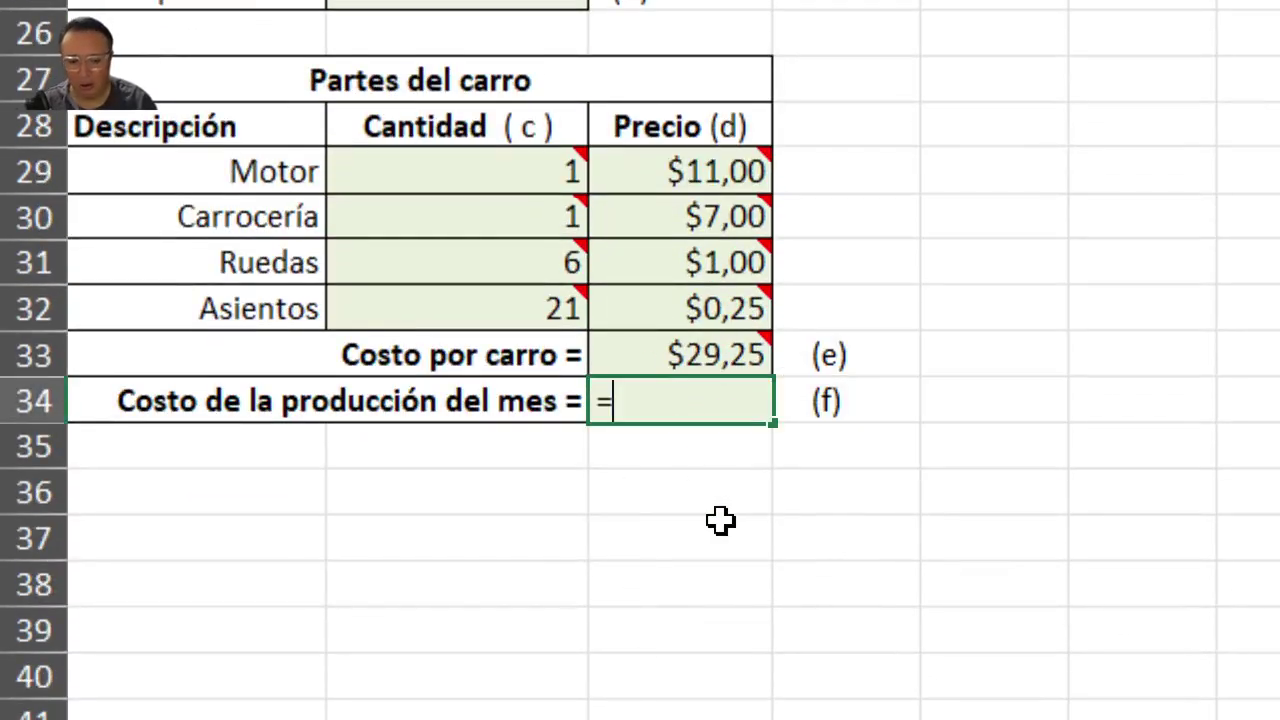
left_click(667, 357)
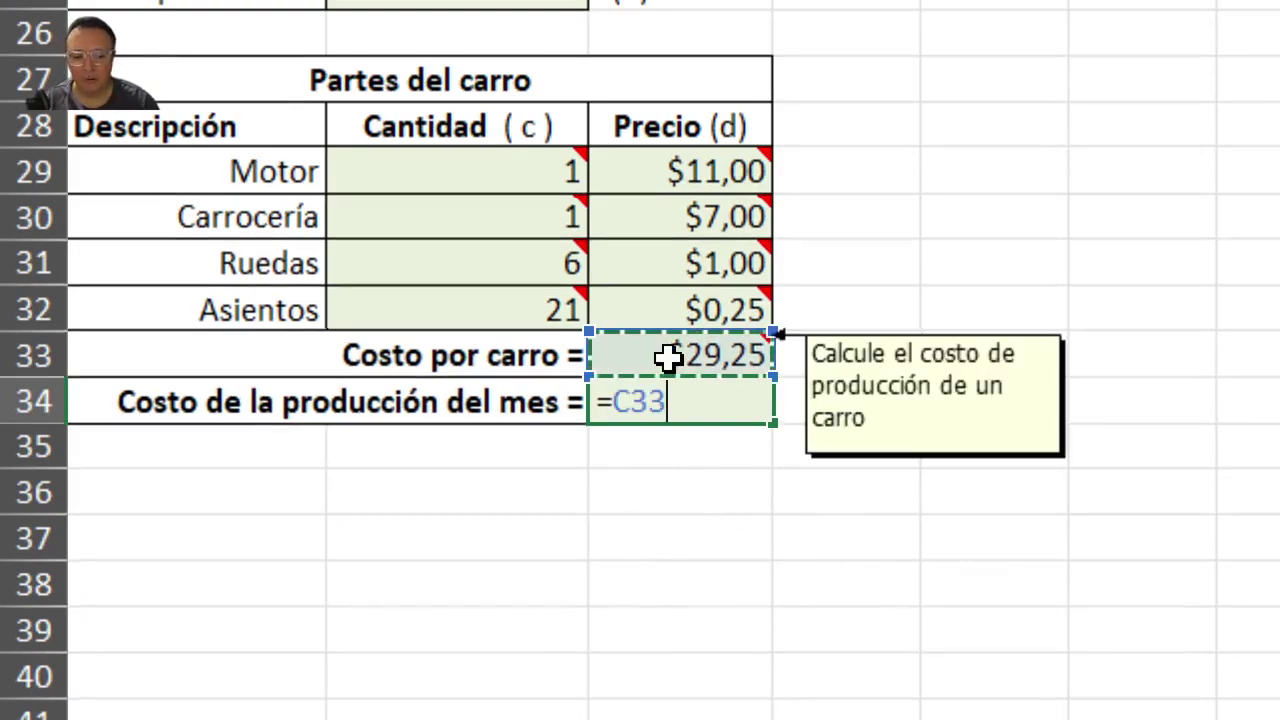
type("*")
scroll(667, 357, "up", 3)
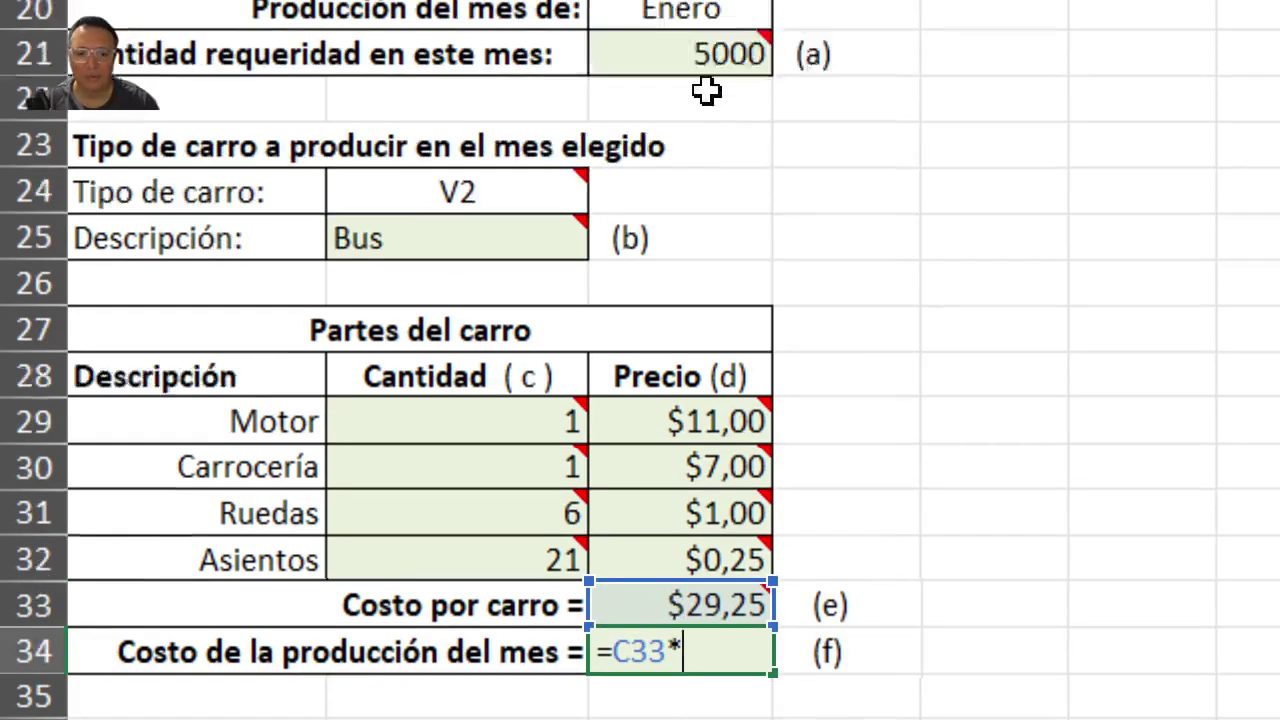
left_click(662, 194)
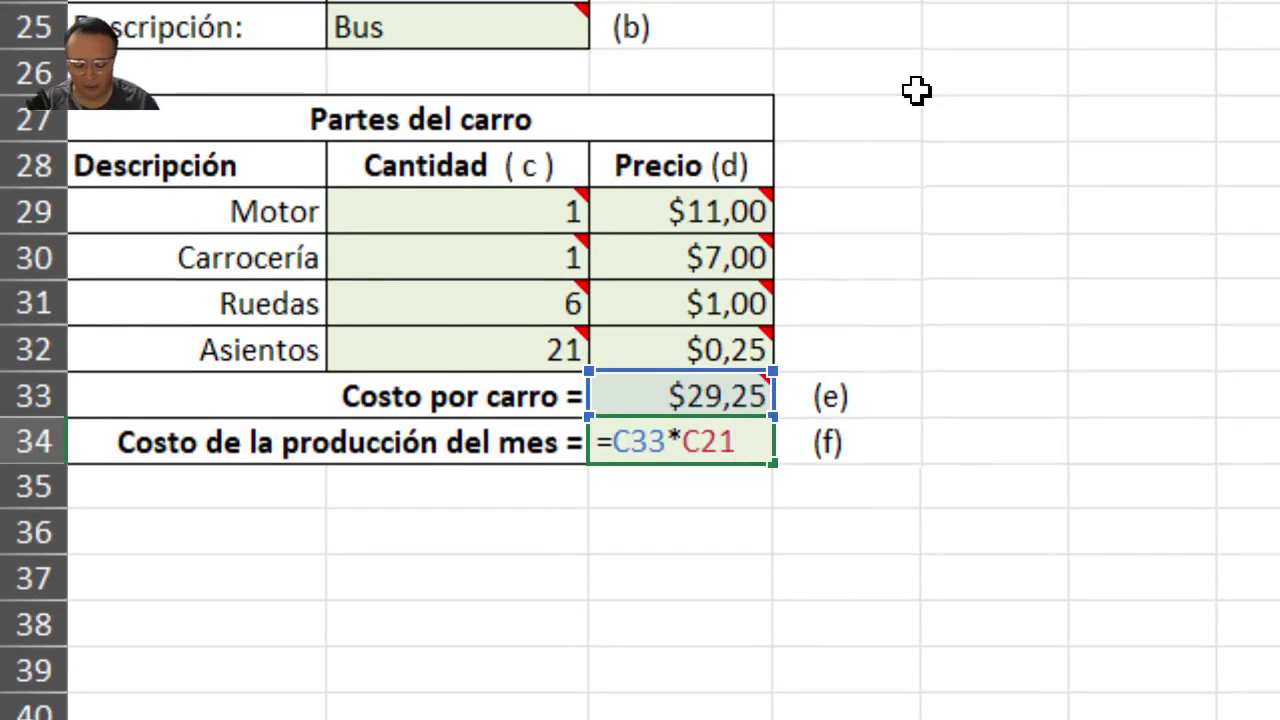
key("Return")
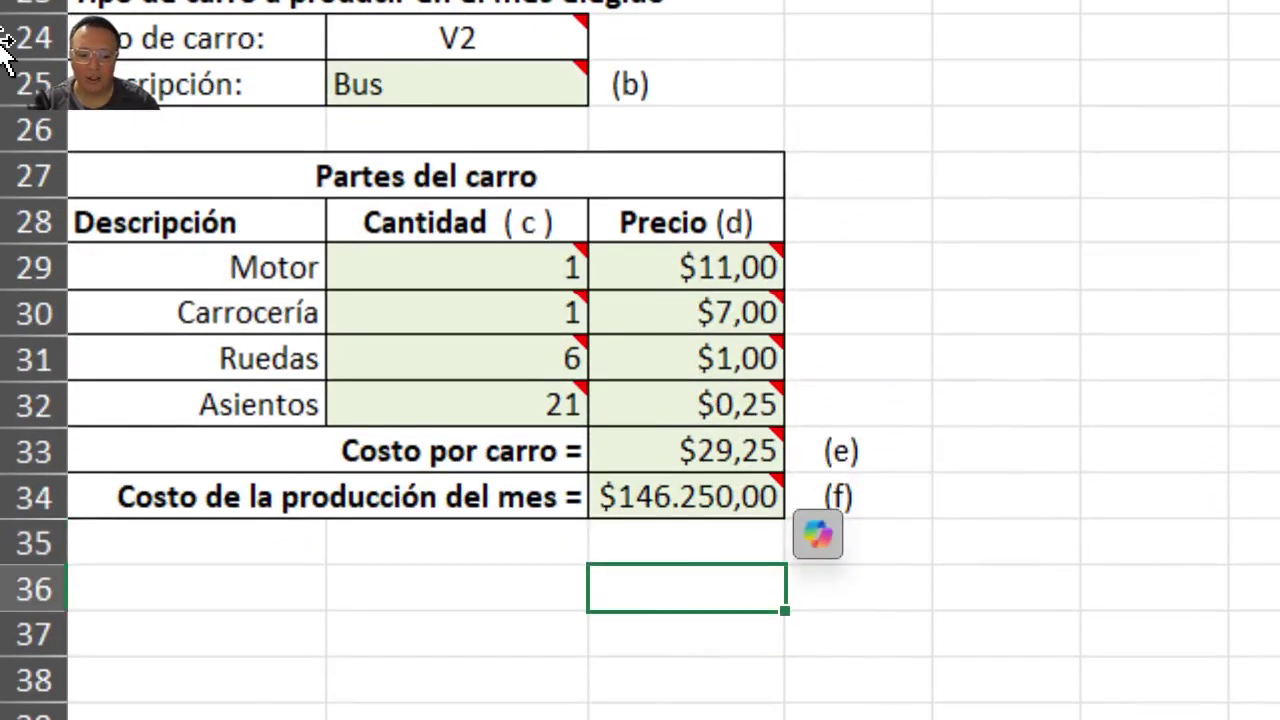
Change the production month in C20 to Marzo
left_click(645, 490)
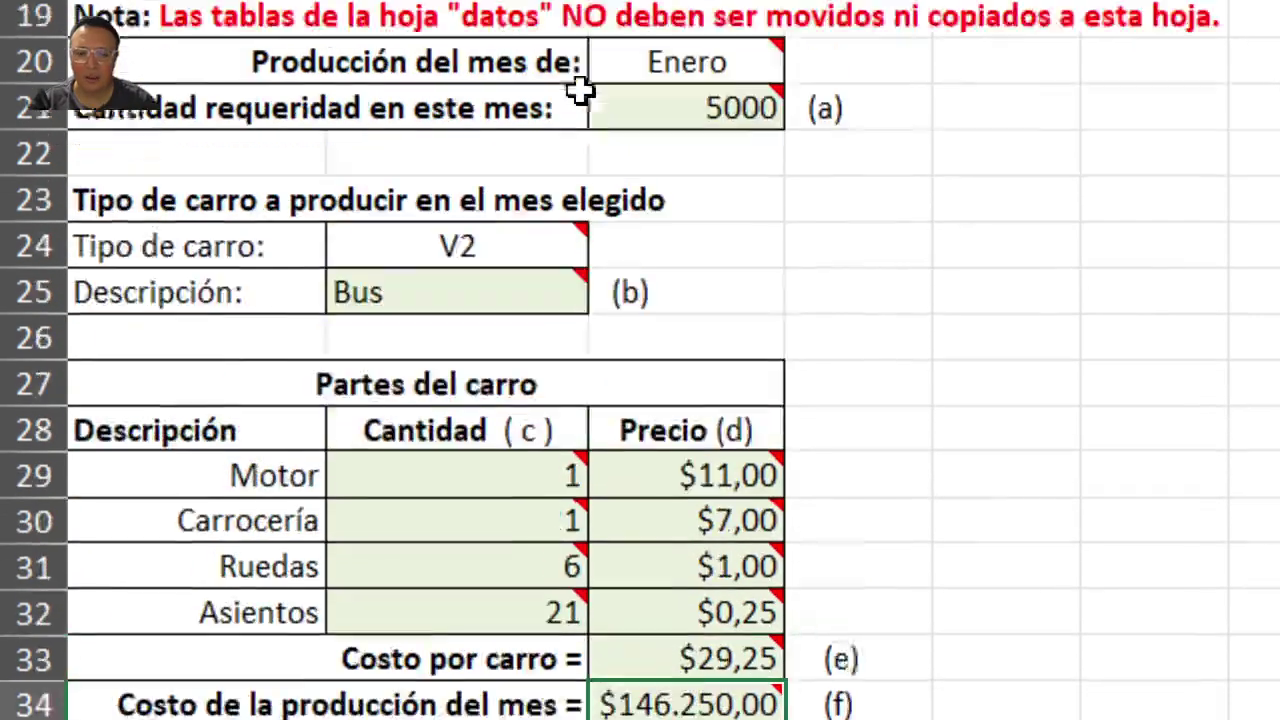
left_click(636, 58)
left_click(801, 66)
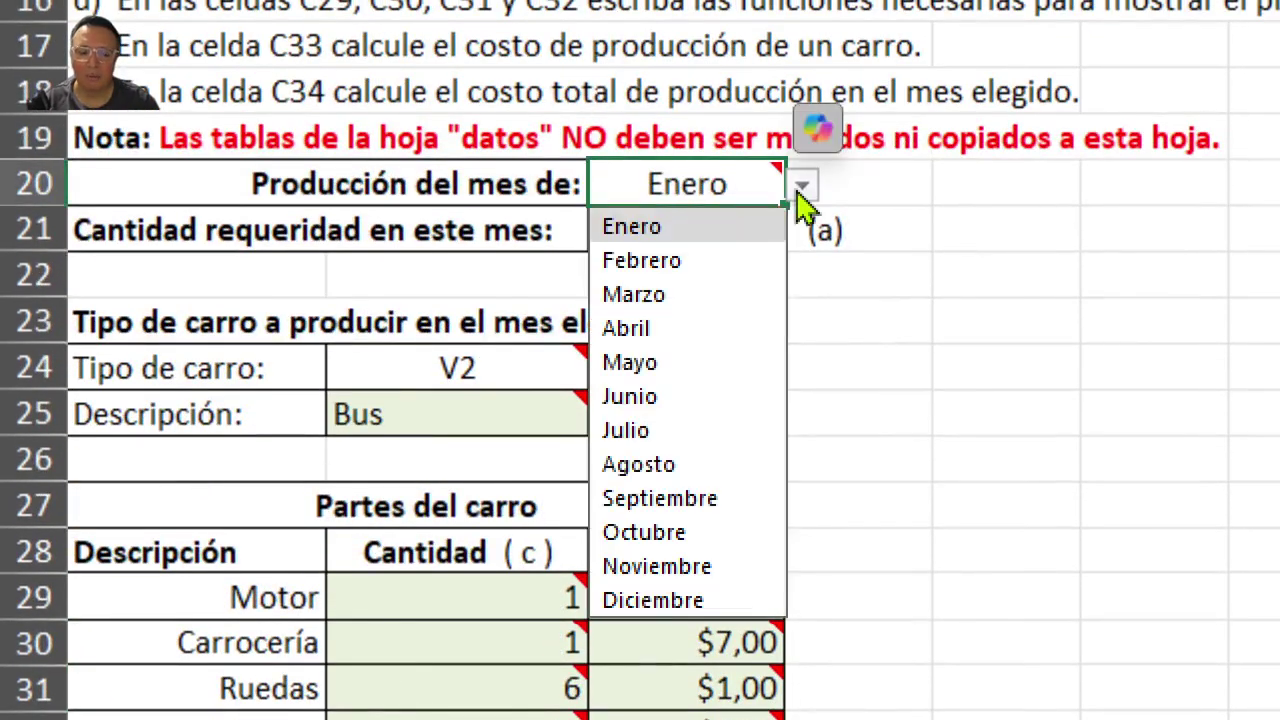
left_click(663, 294)
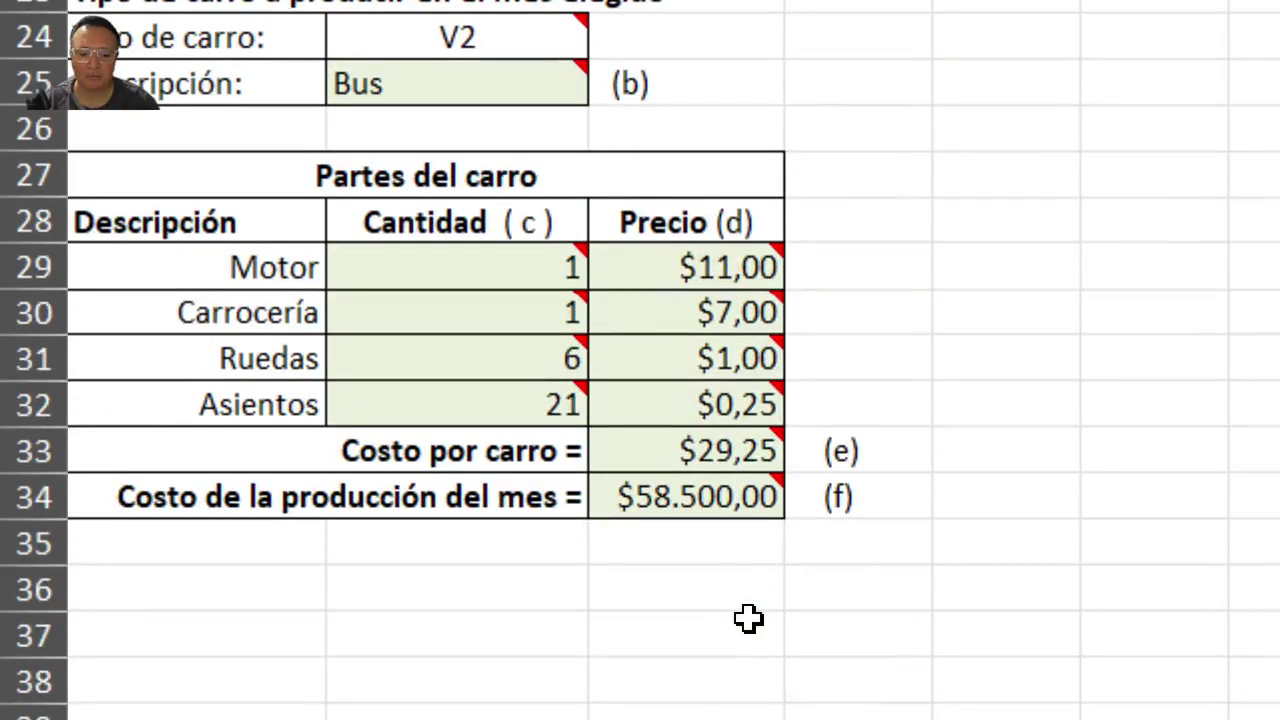
Change the Tipo de carro in B24 to V3
left_click(518, 38)
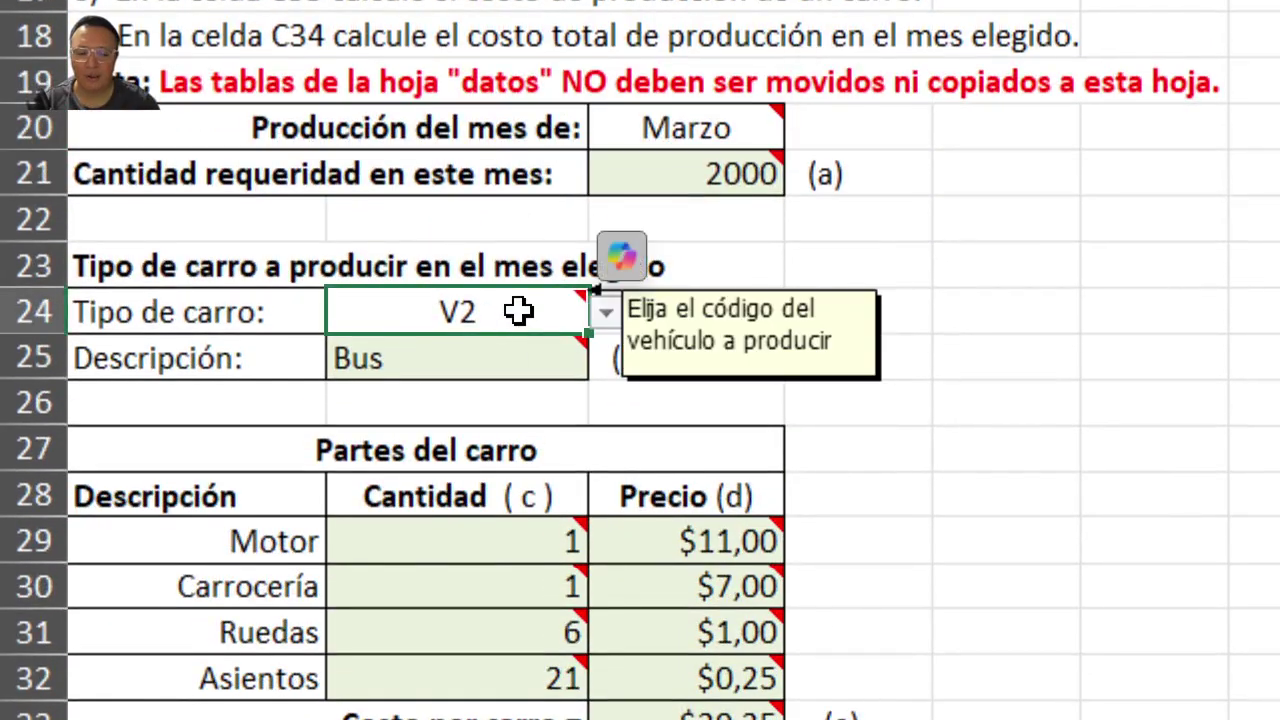
left_click(606, 313)
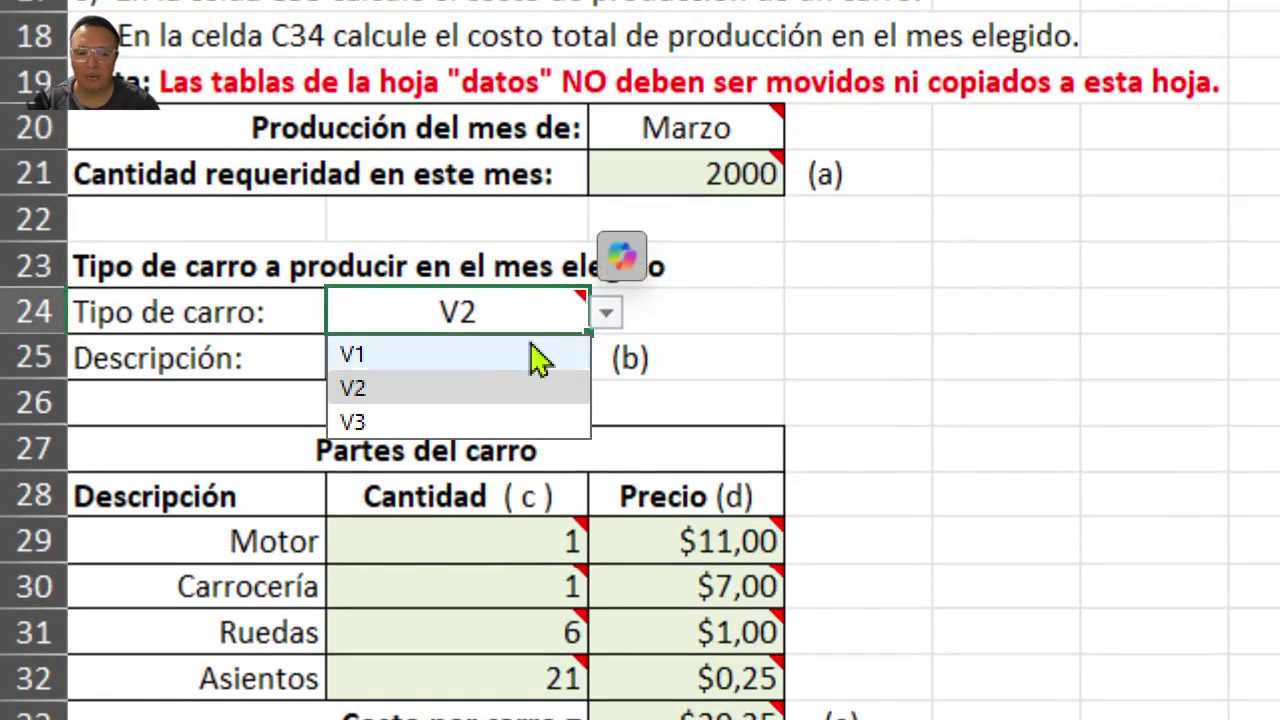
left_click(432, 422)
left_click(735, 311)
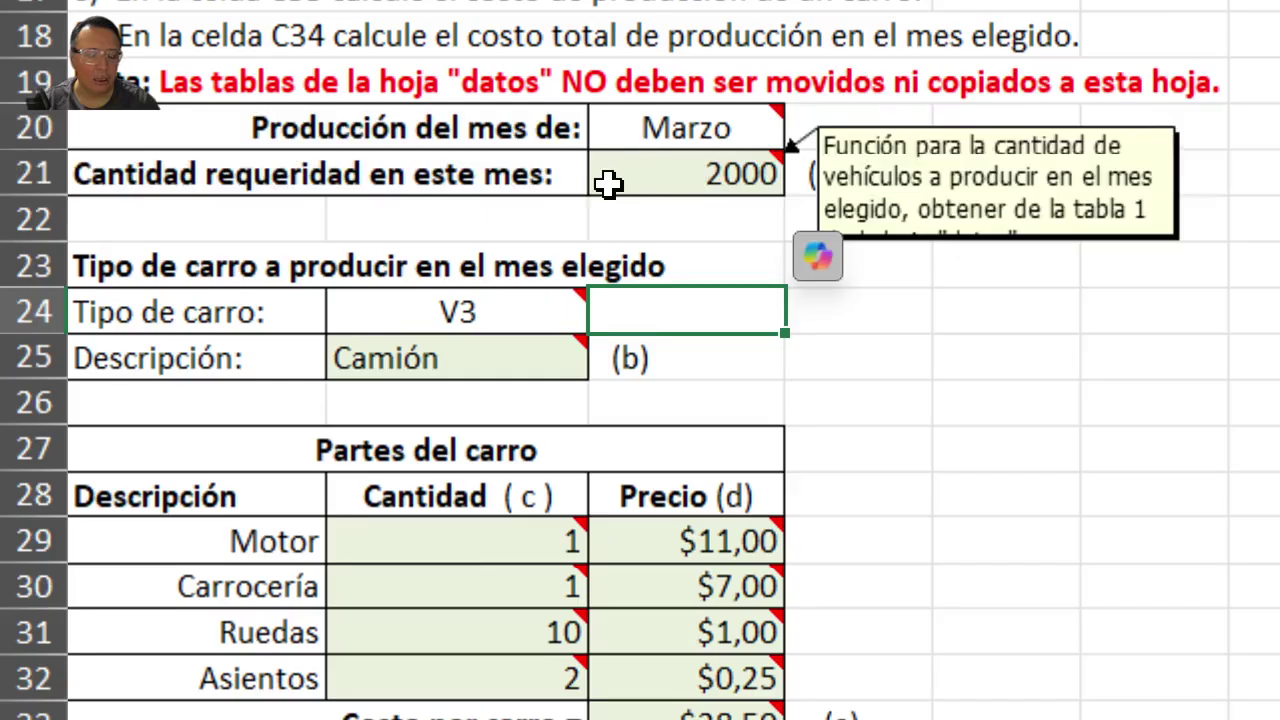
Review the BUSCARV formula for the required quantity in C21 and check the datos sheet, leaving the formula as it is
scroll(620, 195, "up", 1)
left_click(703, 233)
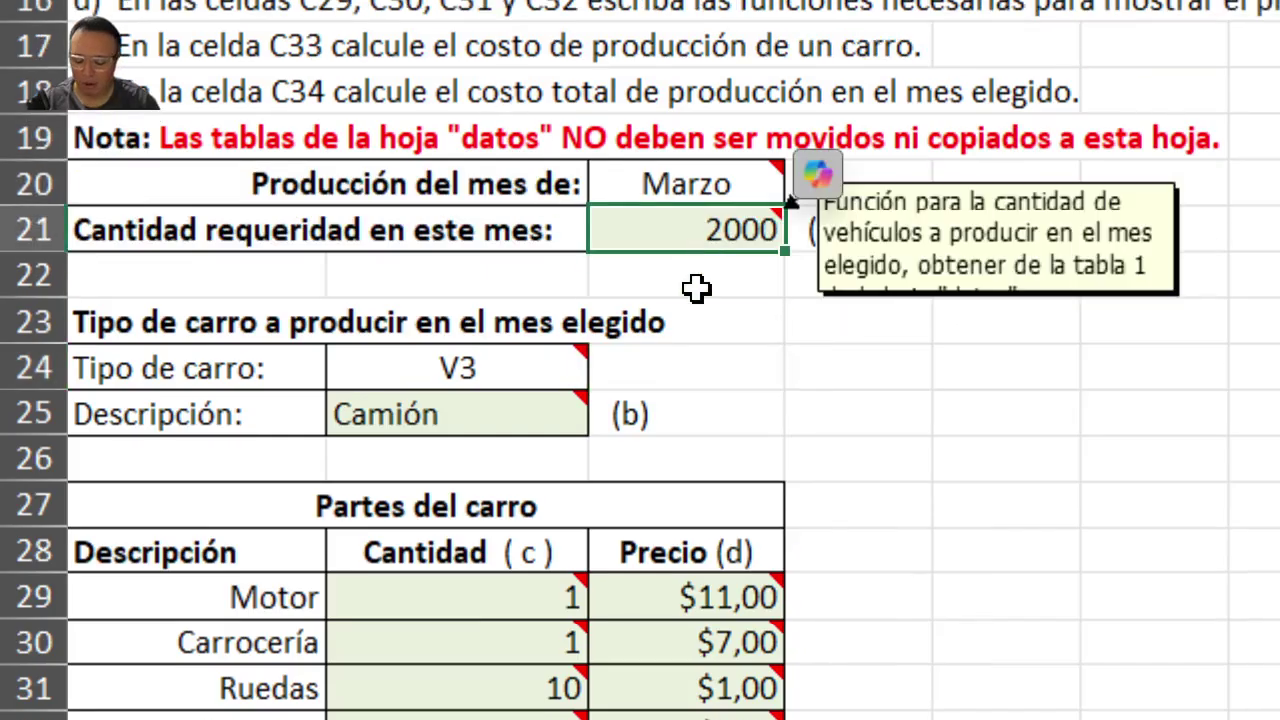
key("F2")
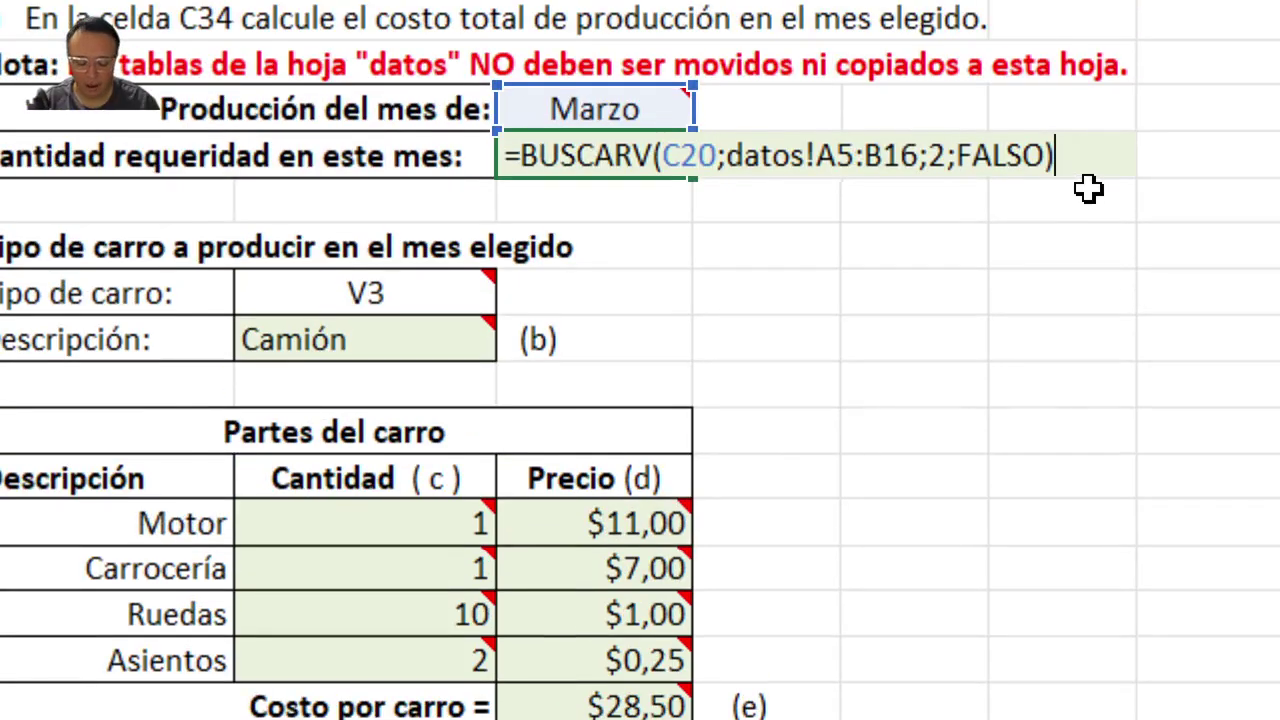
key("Return")
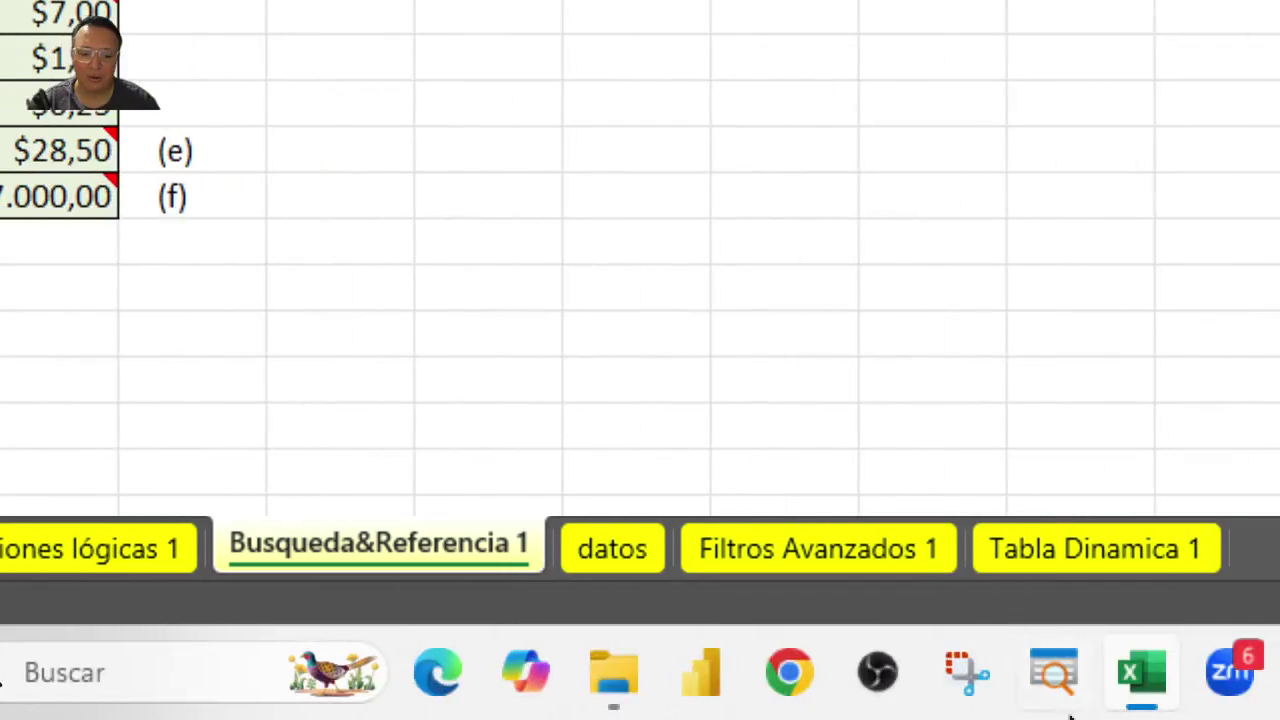
left_click(605, 549)
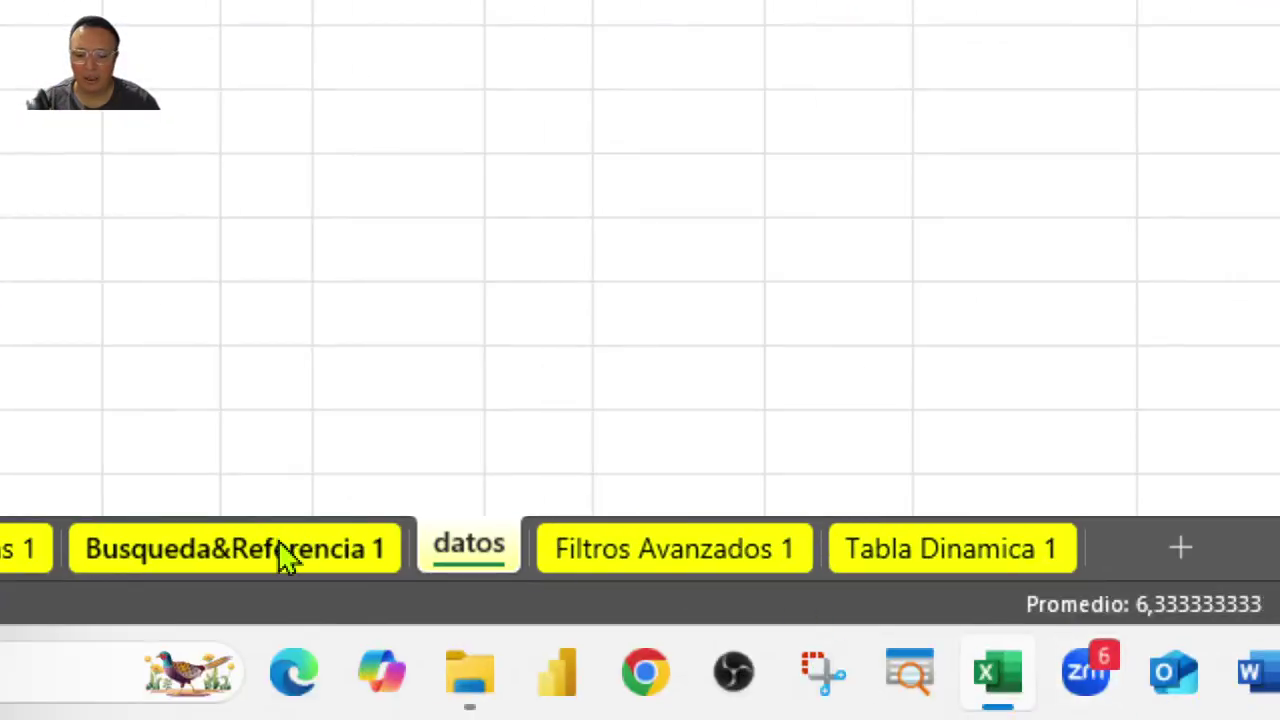
left_click(278, 553)
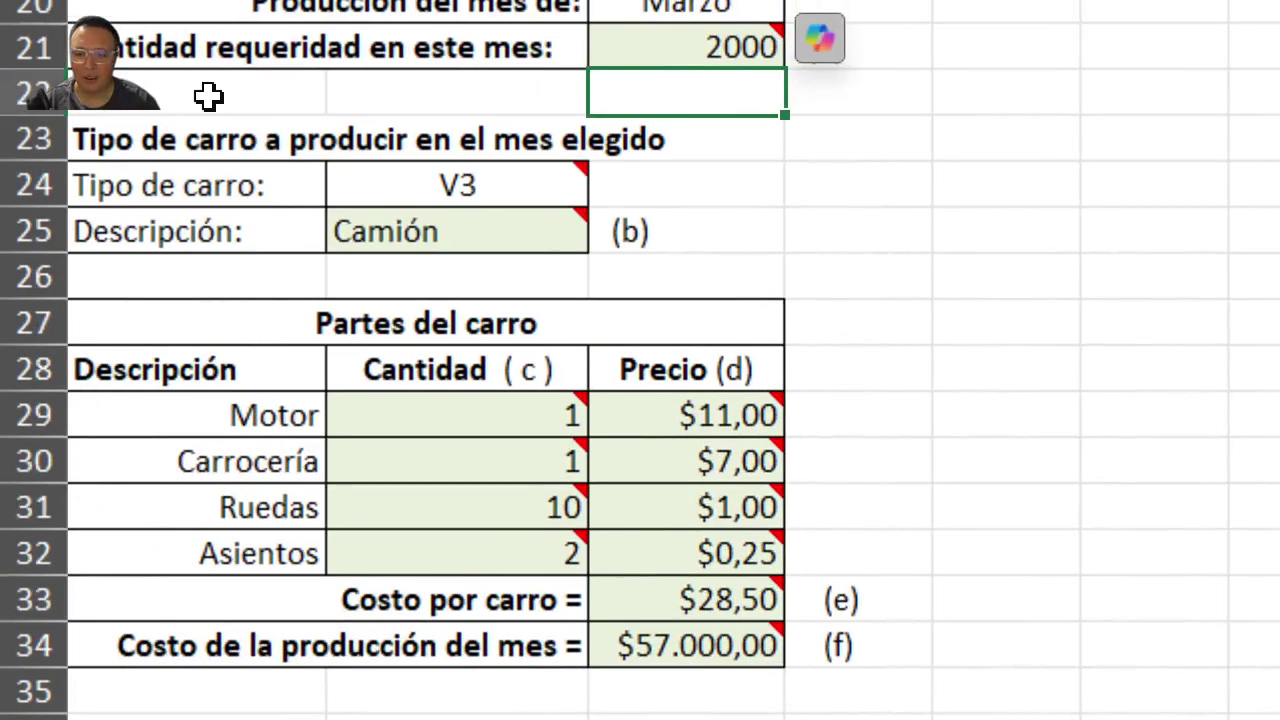
Review the BUSCARH formula for the car description in B25 and examine the codes and descriptions in Tabla 2 on the datos sheet
left_click(447, 240)
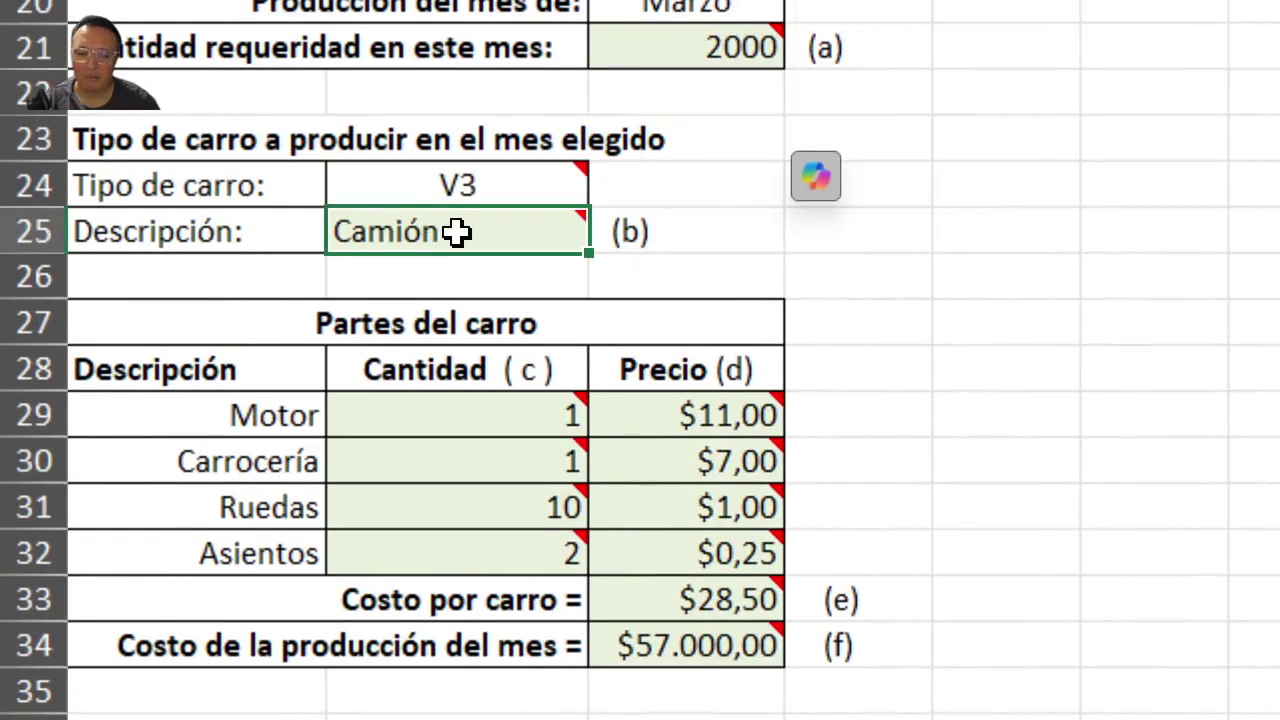
mouse_move(457, 231)
key("F2")
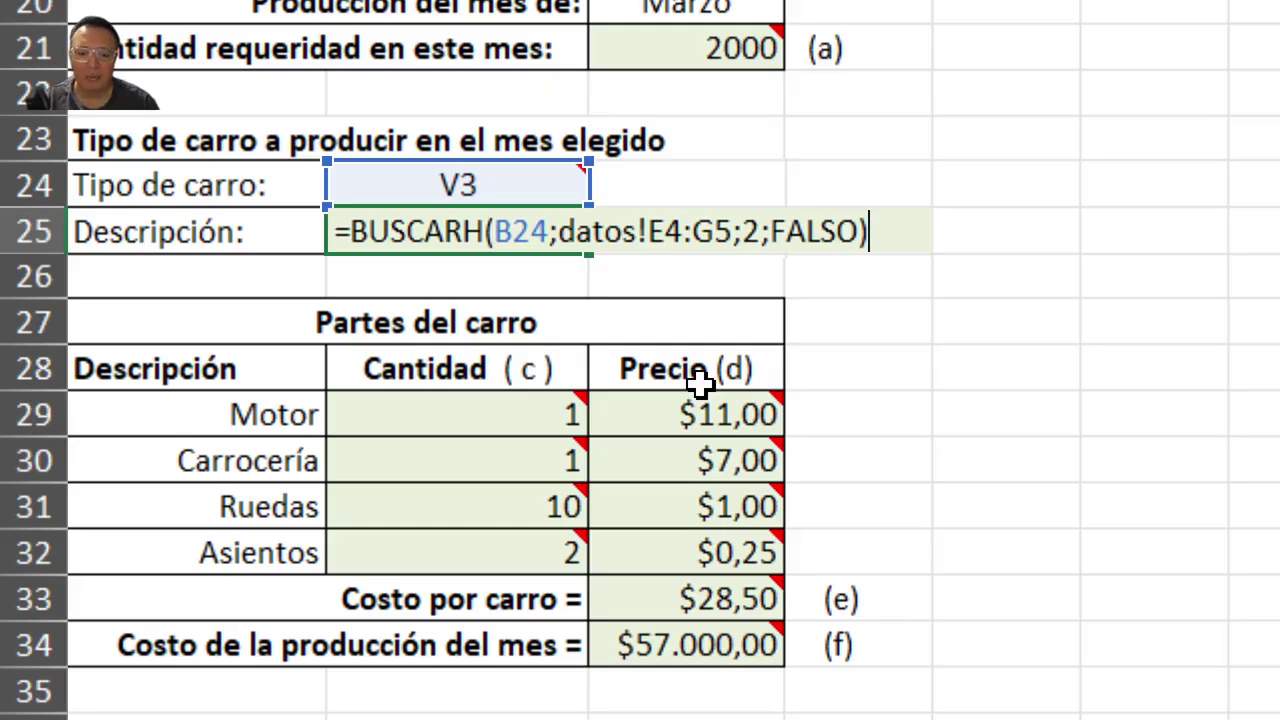
key("Return")
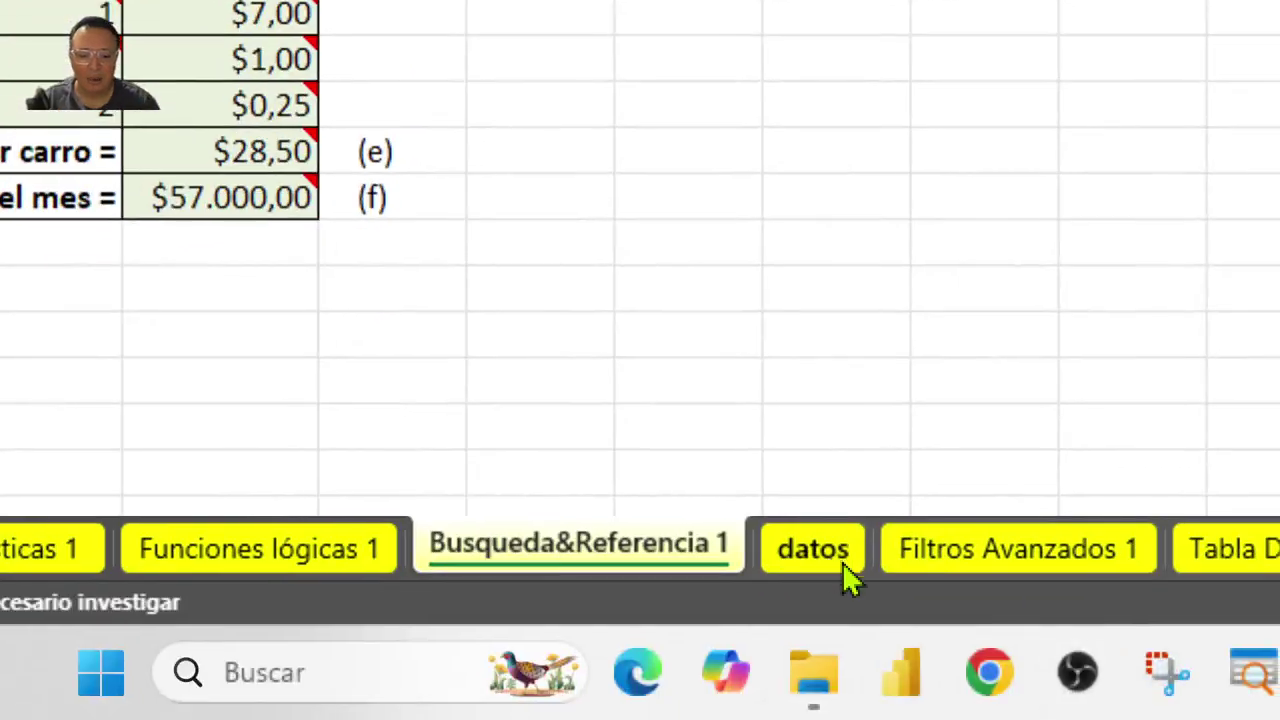
left_click(843, 568)
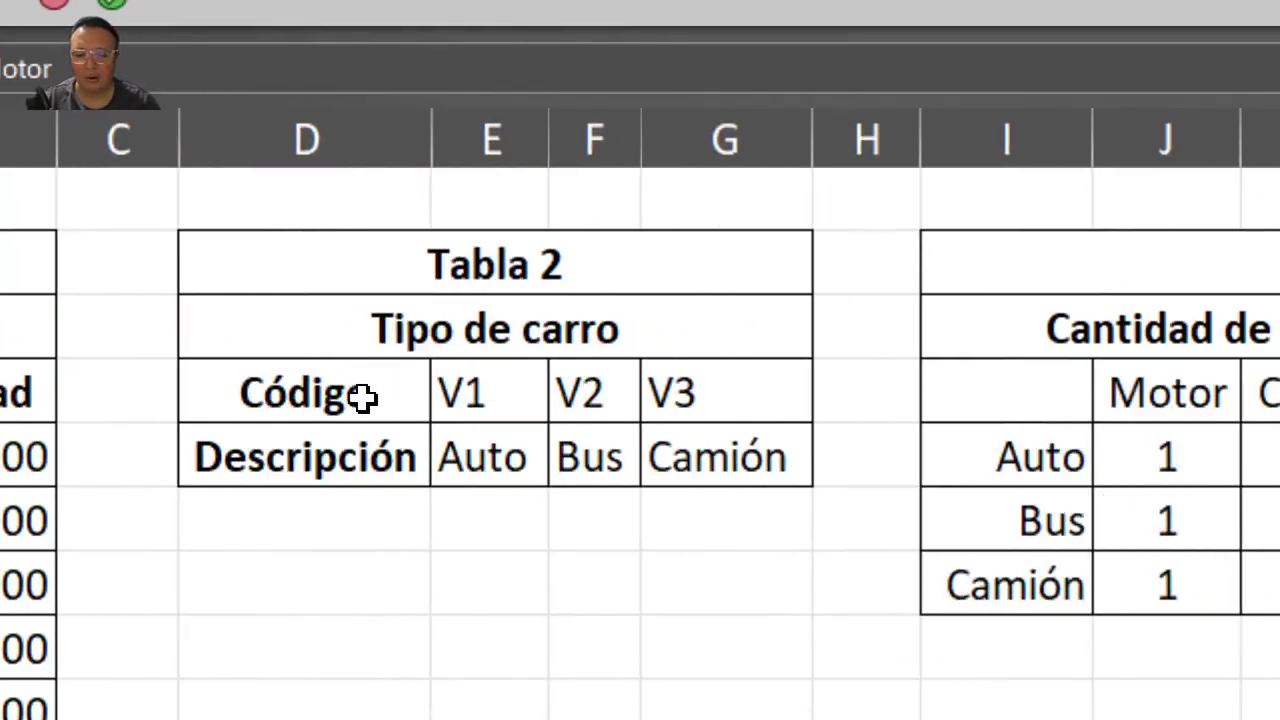
left_click_drag(362, 396, 703, 463)
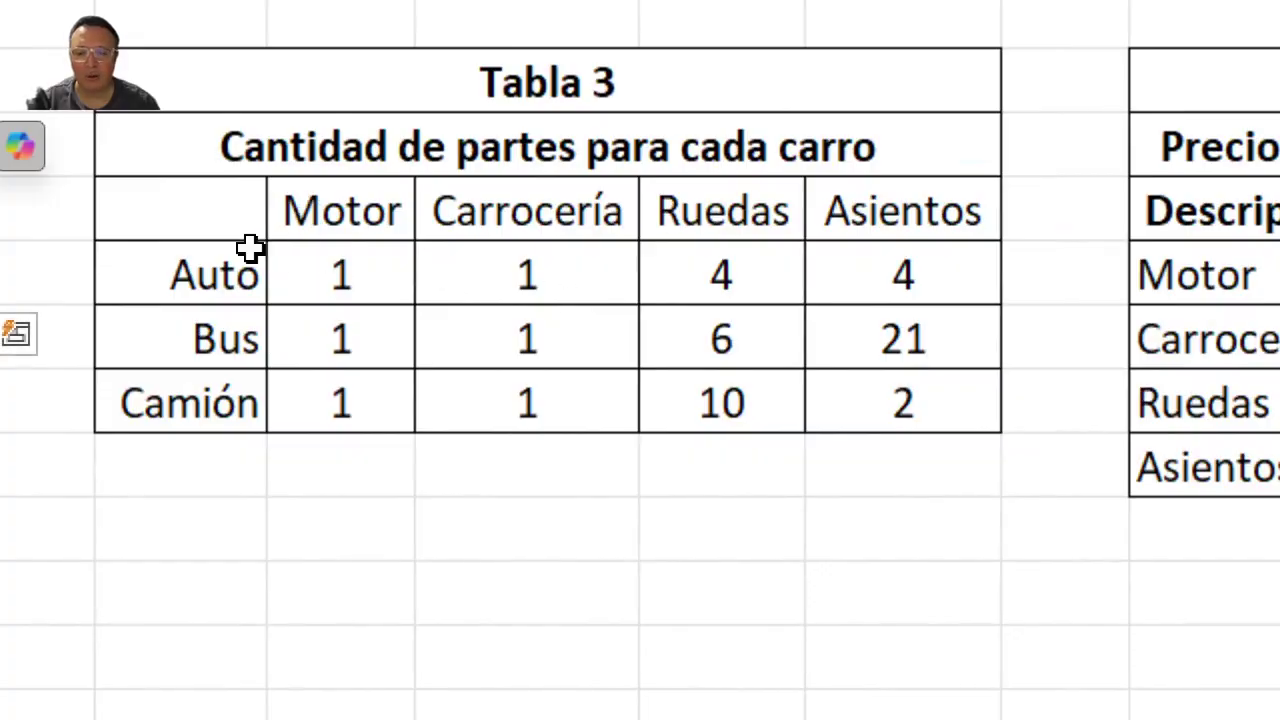
Examine the car types, part names and quantities in Tabla 3, and review the INDICE and COINCIDIR formula for the Motor quantity in B29
left_click_drag(223, 271, 217, 390)
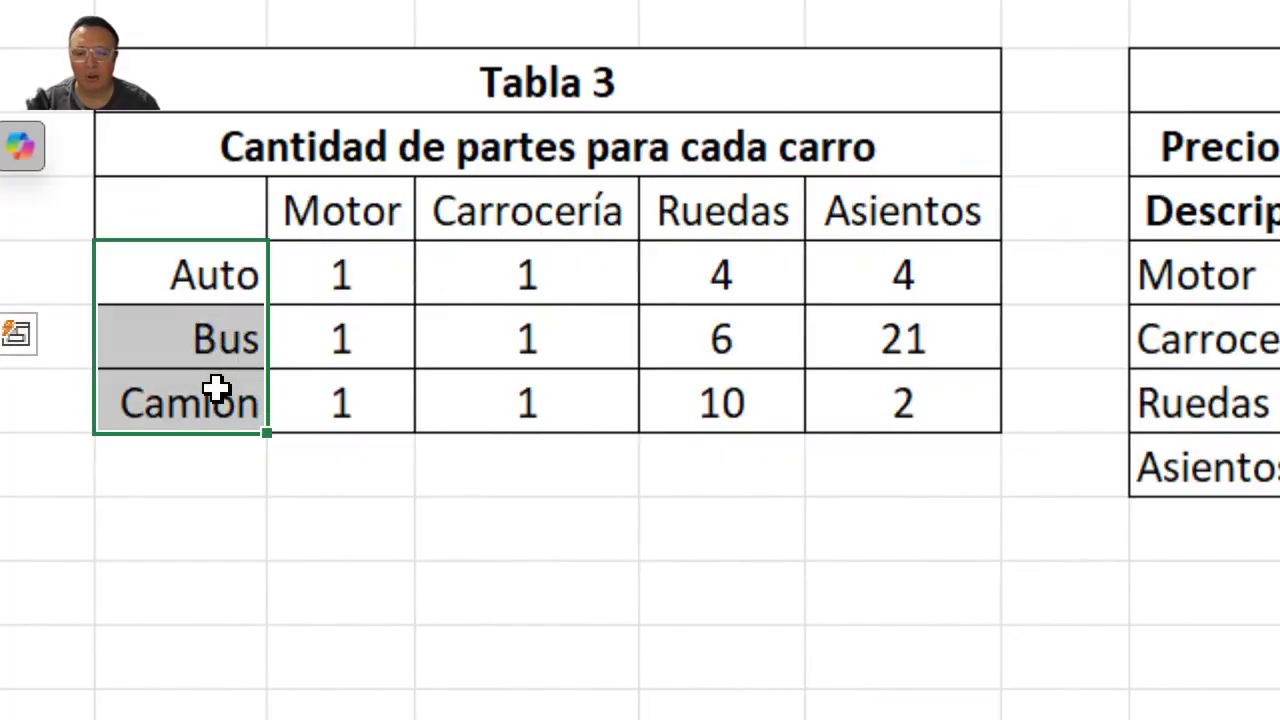
left_click_drag(389, 217, 909, 209)
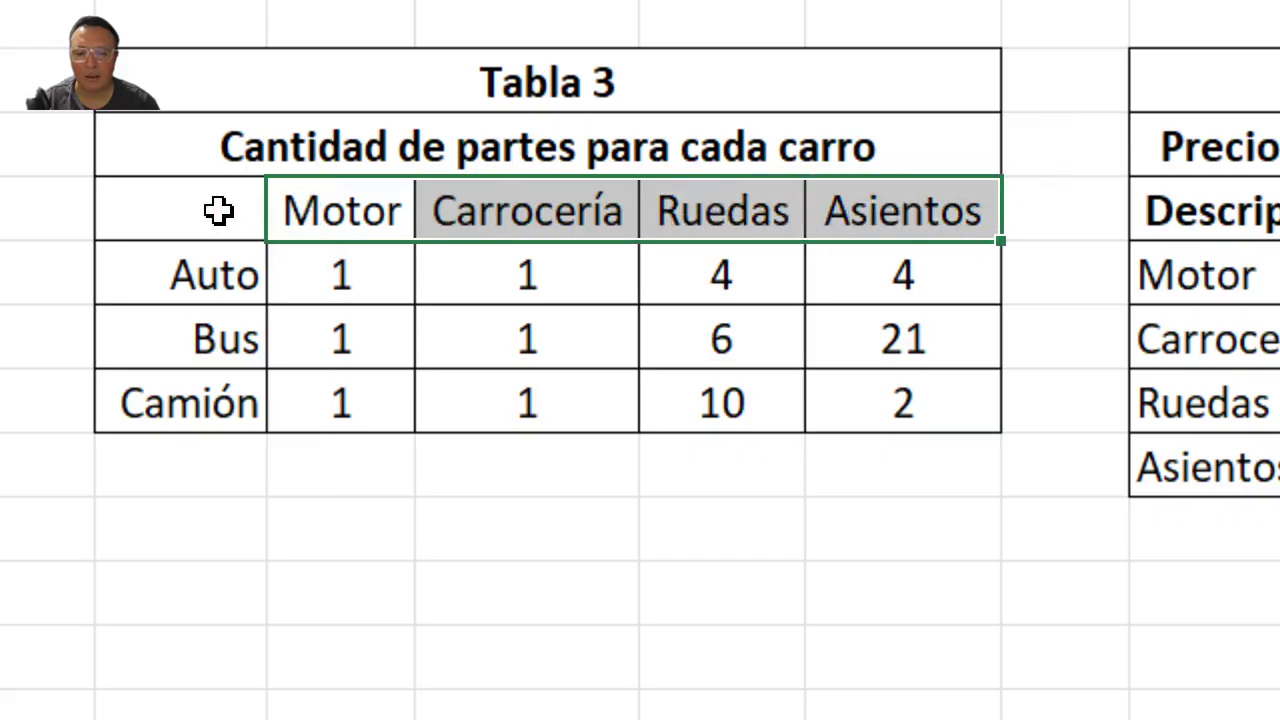
left_click_drag(218, 210, 881, 395)
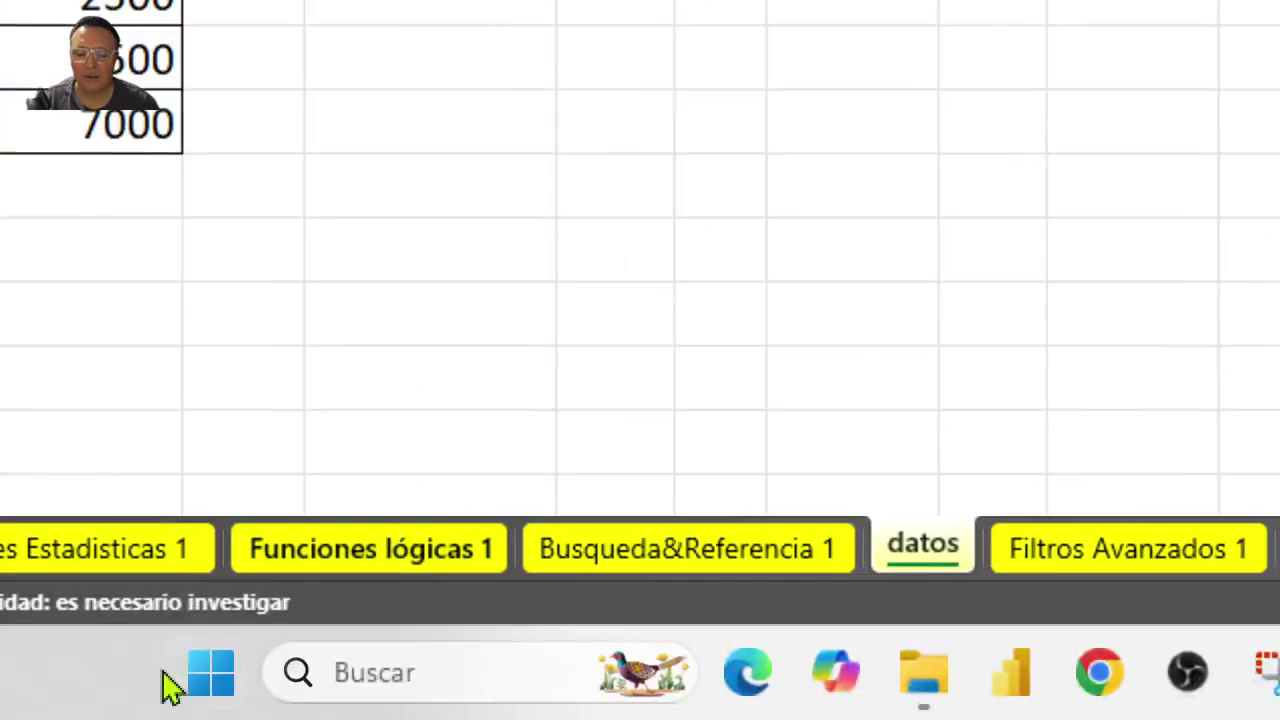
left_click(758, 550)
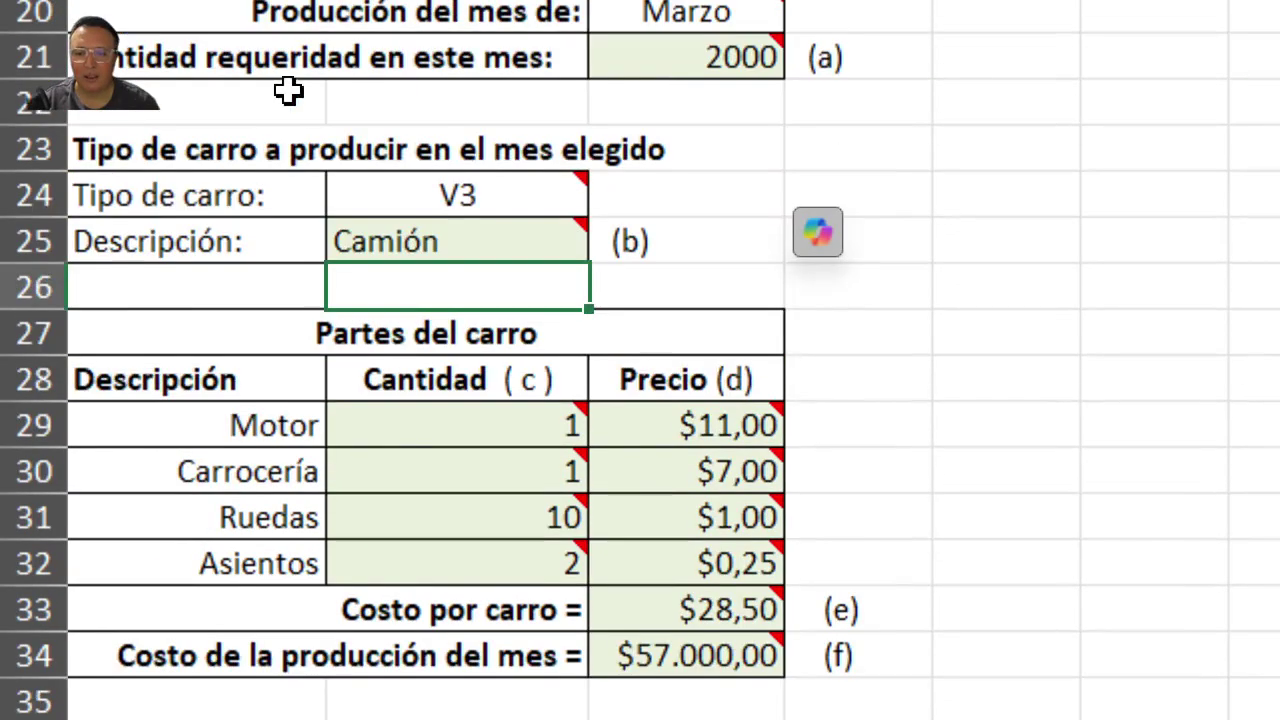
left_click(400, 429)
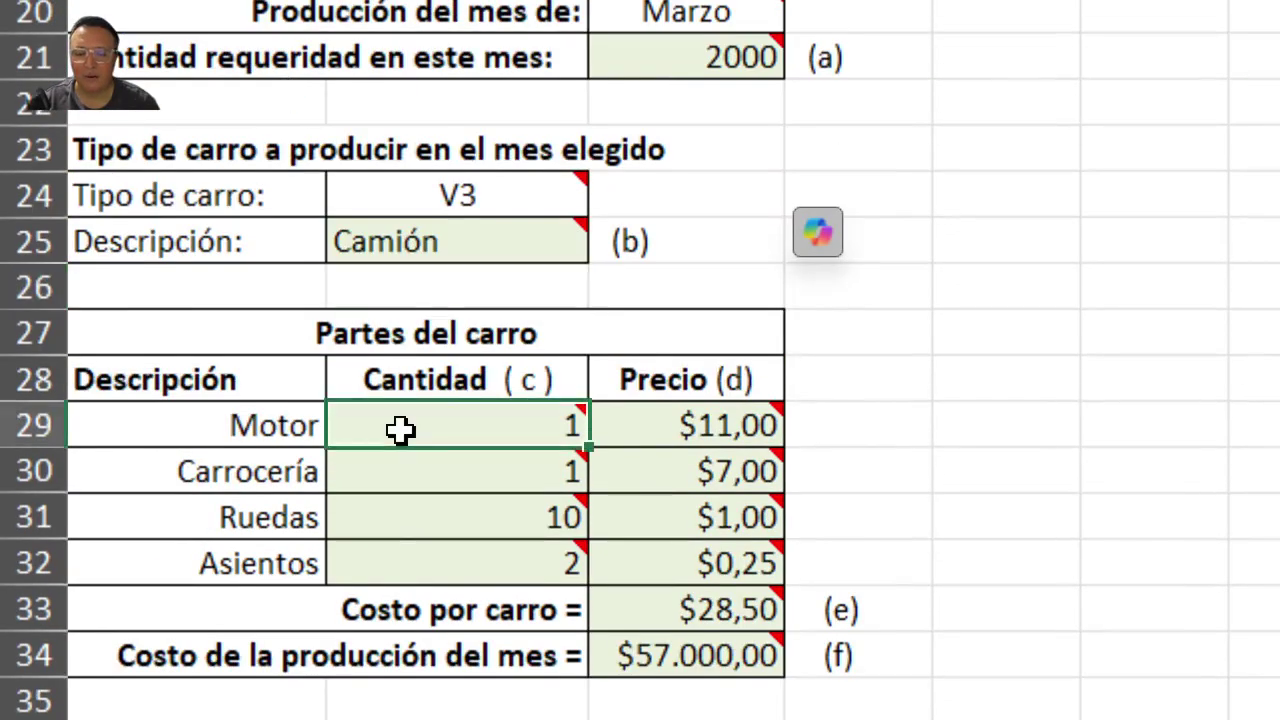
key("F2")
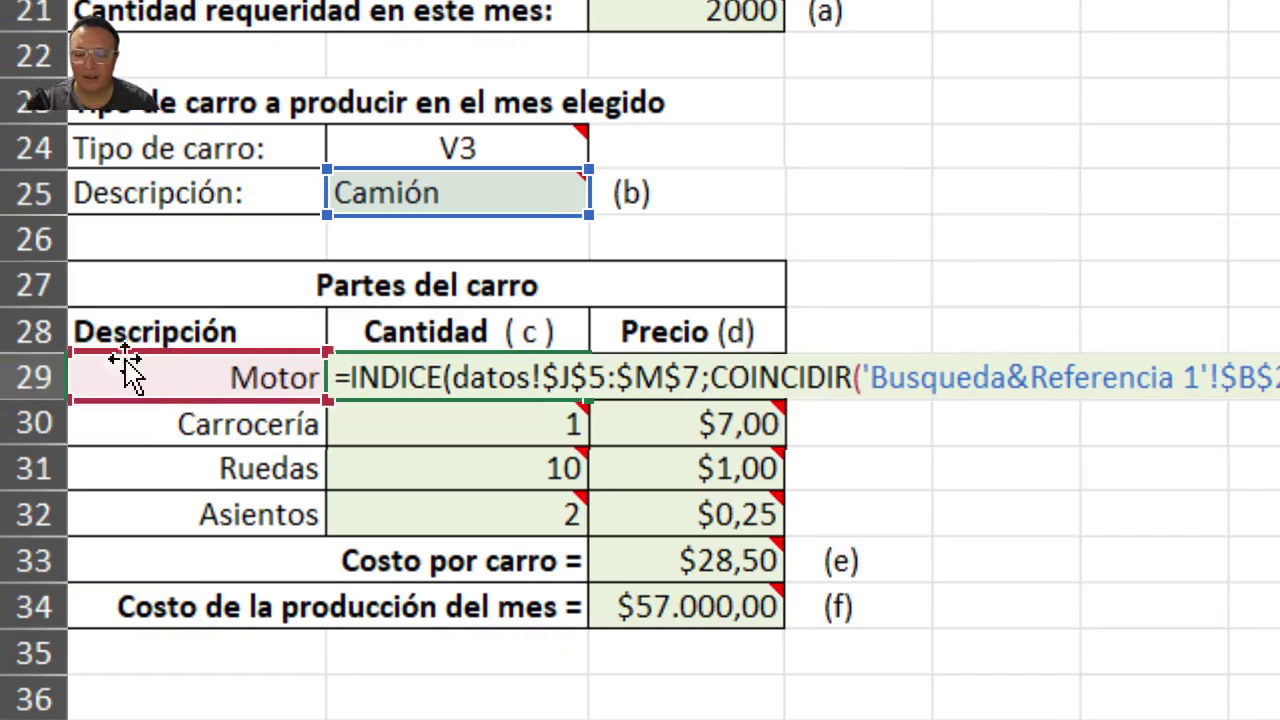
mouse_move(440, 220)
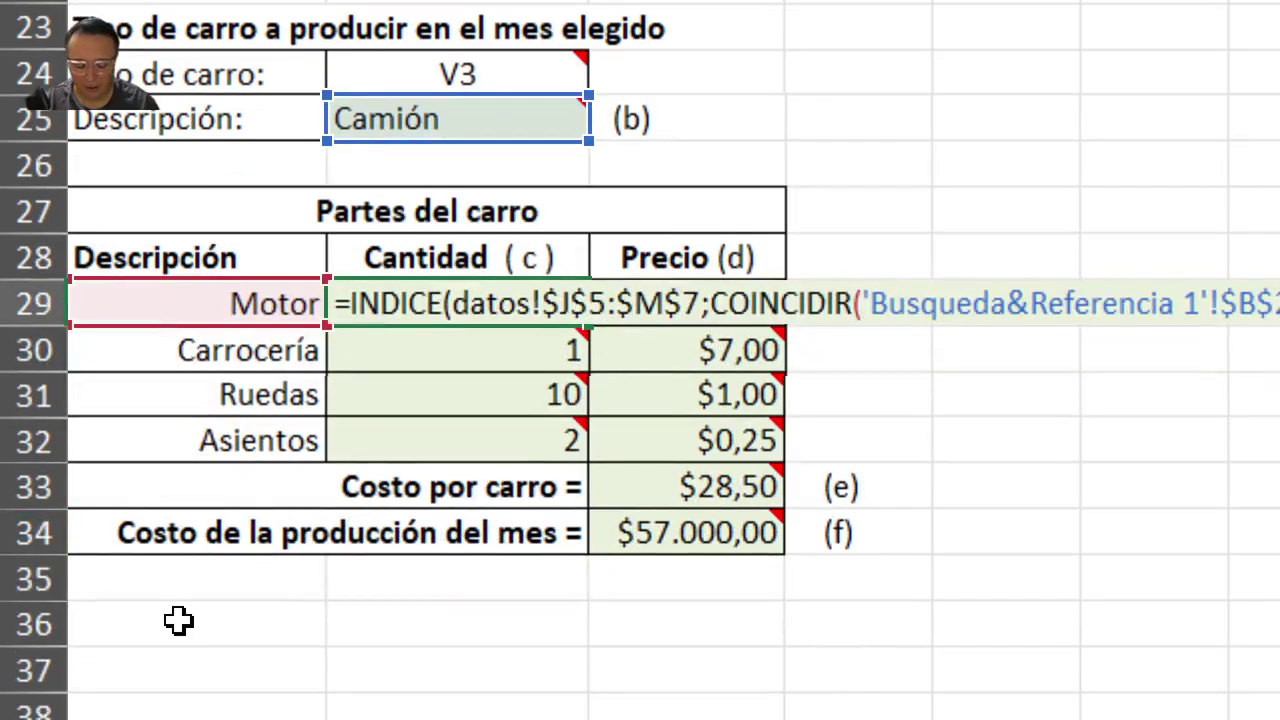
key("Return")
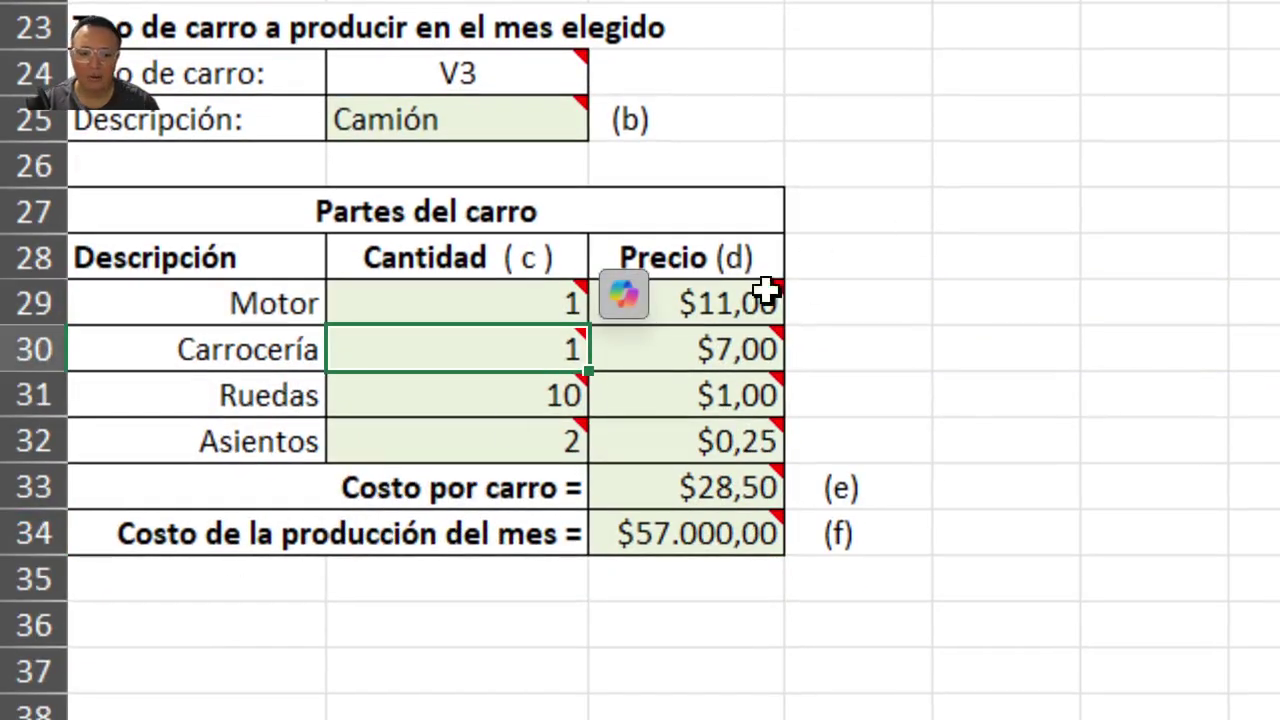
Review the BUSCARX formula for the Motor price in C29, leaving it as it is
left_click(762, 293)
double_click(740, 294)
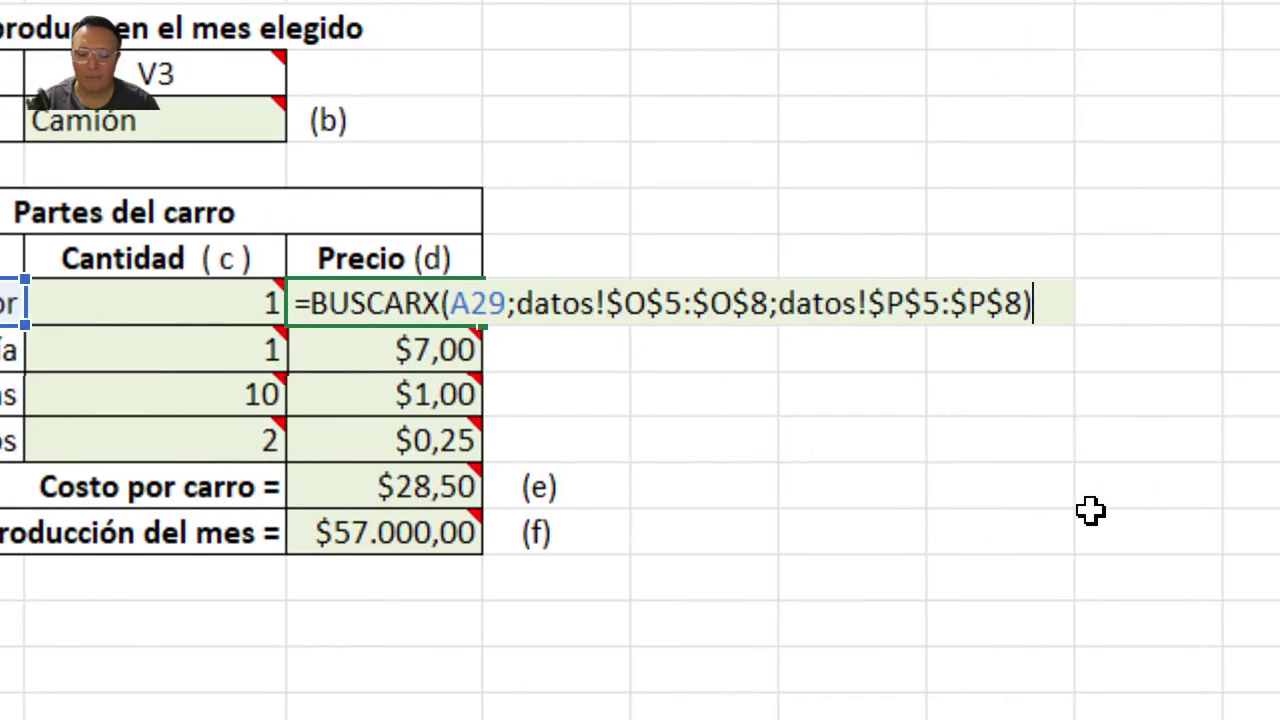
key("Escape")
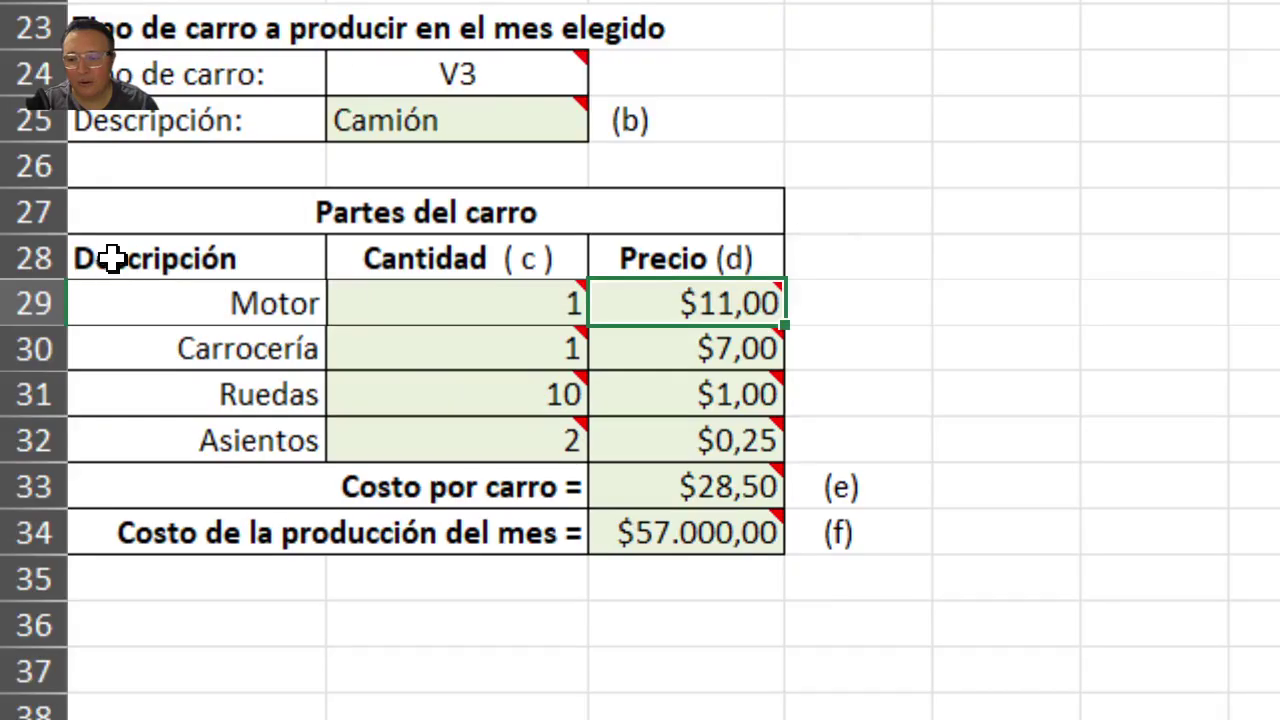
scroll(42, 90, "up", 3)
scroll(812, 552, "down", 3)
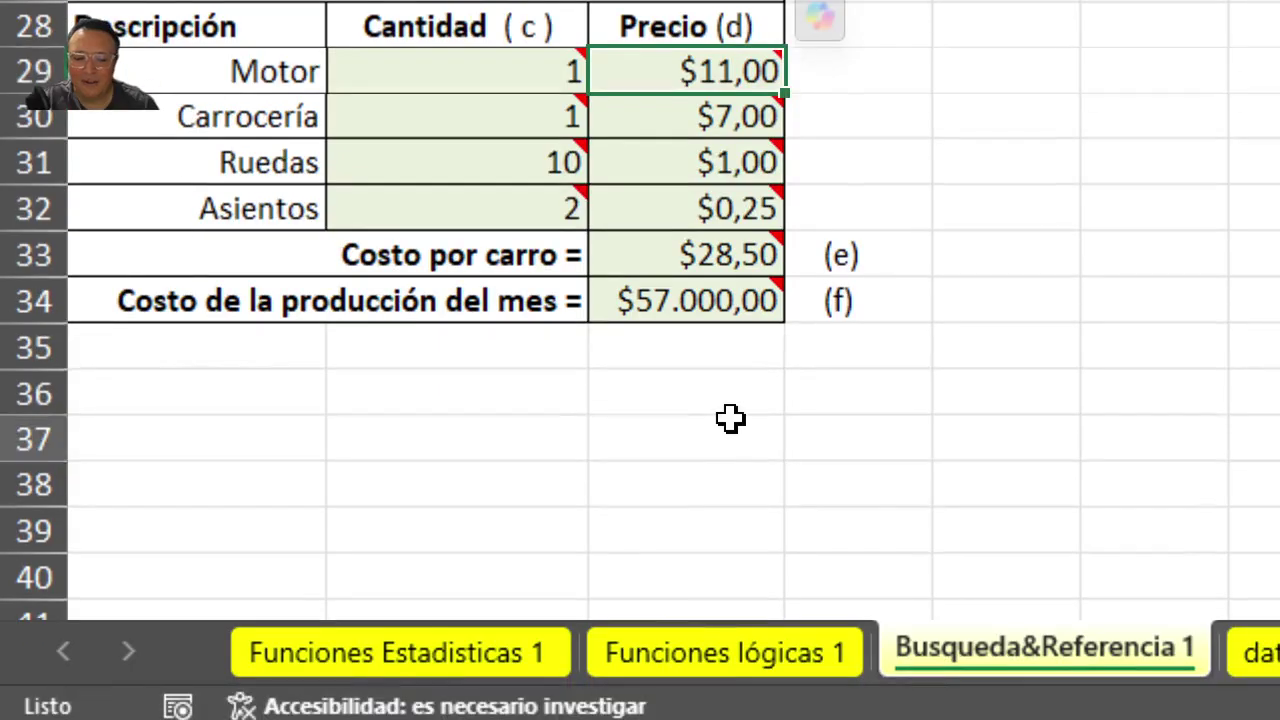
left_click(745, 695)
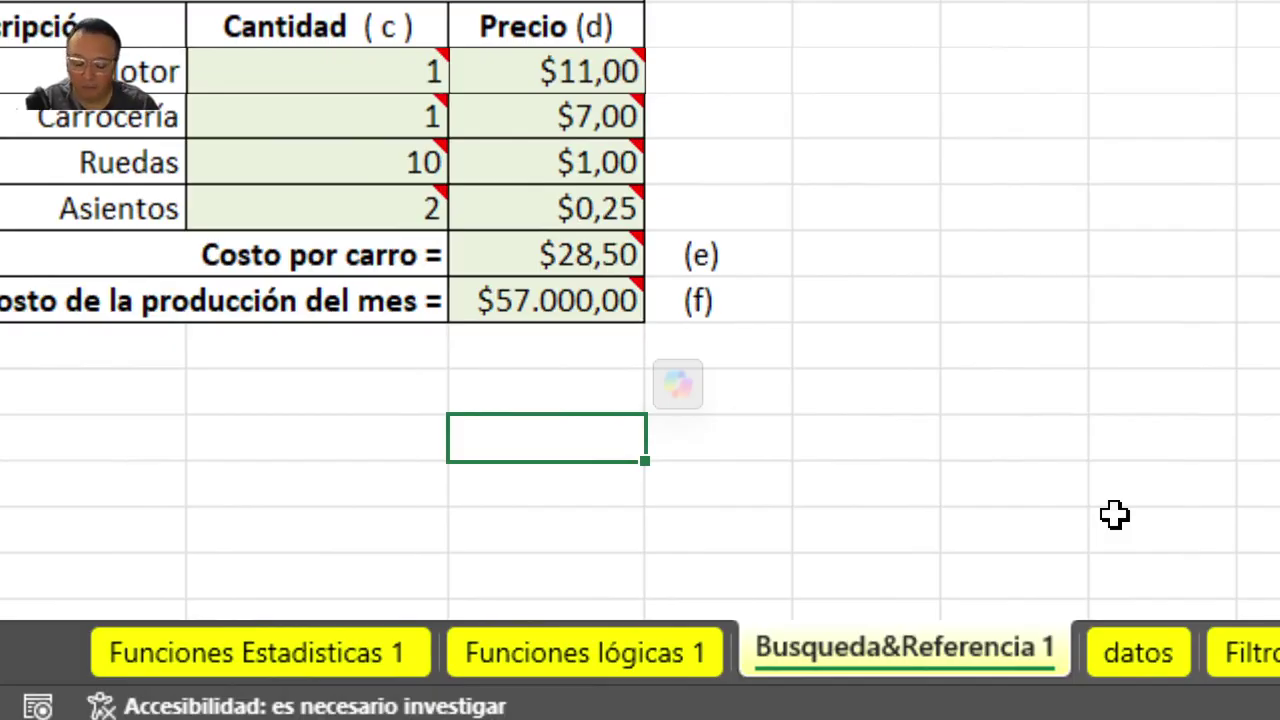
type("=pi")
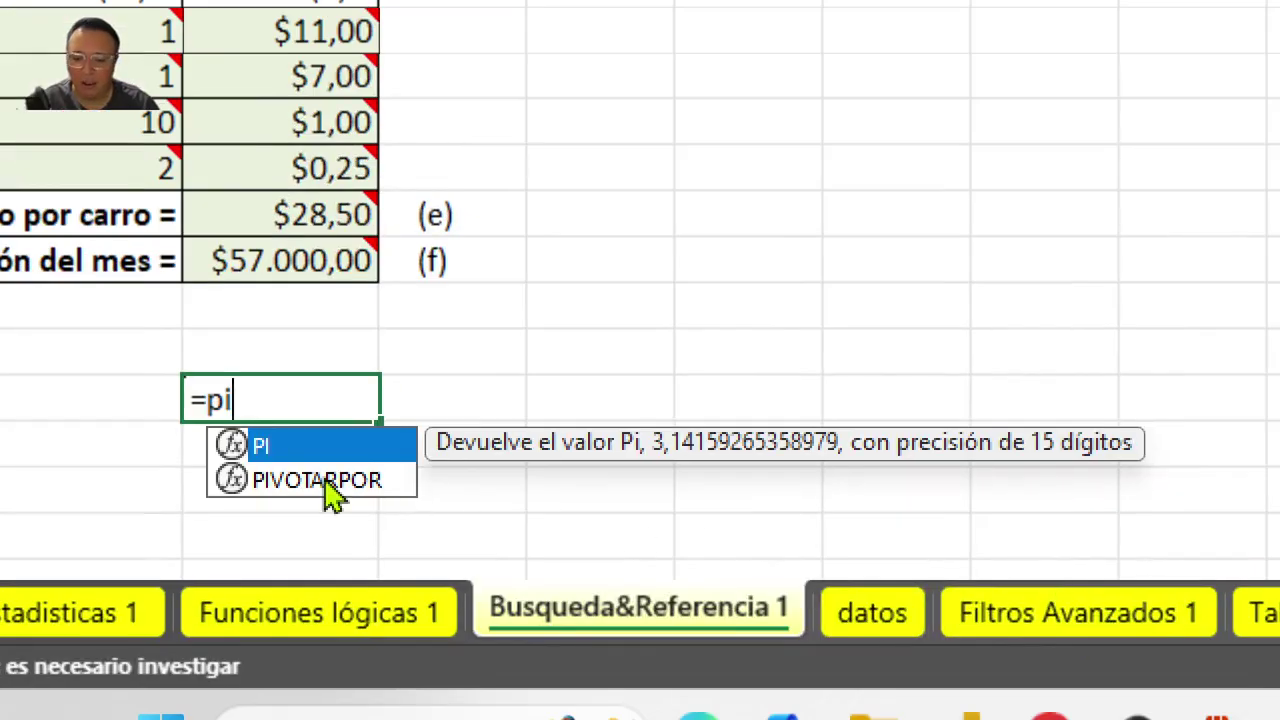
left_click(596, 528)
key("Tab")
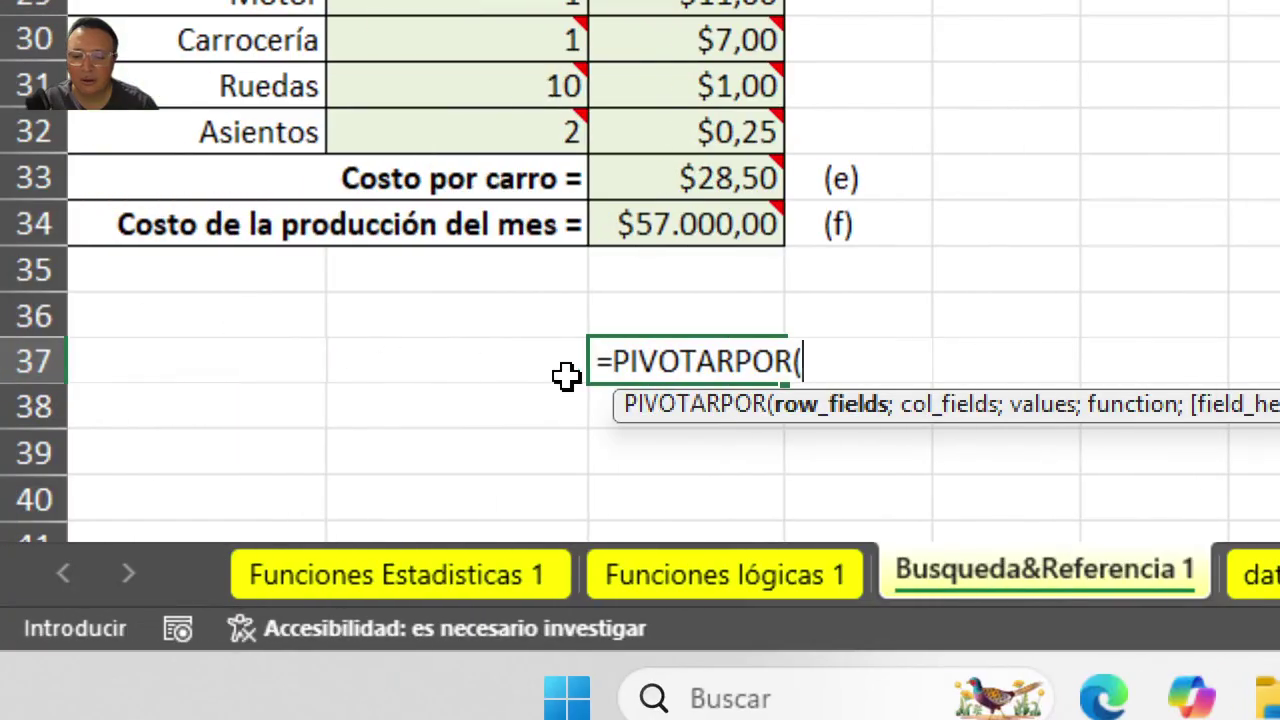
key("BackSpace")
key("BackSpace")
key("BackSpace")
key("BackSpace")
key("BackSpace")
key("BackSpace")
key("BackSpace")
key("BackSpace")
key("BackSpace")
key("BackSpace")
key("BackSpace")
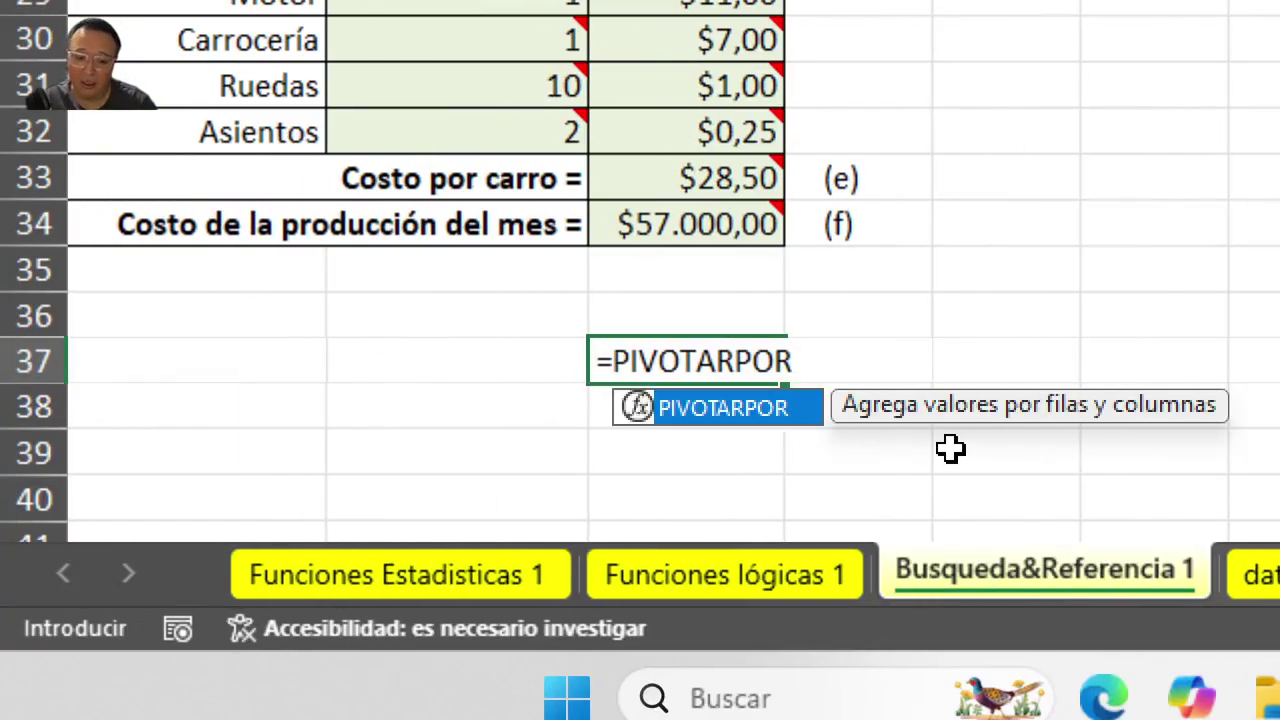
key("Return")
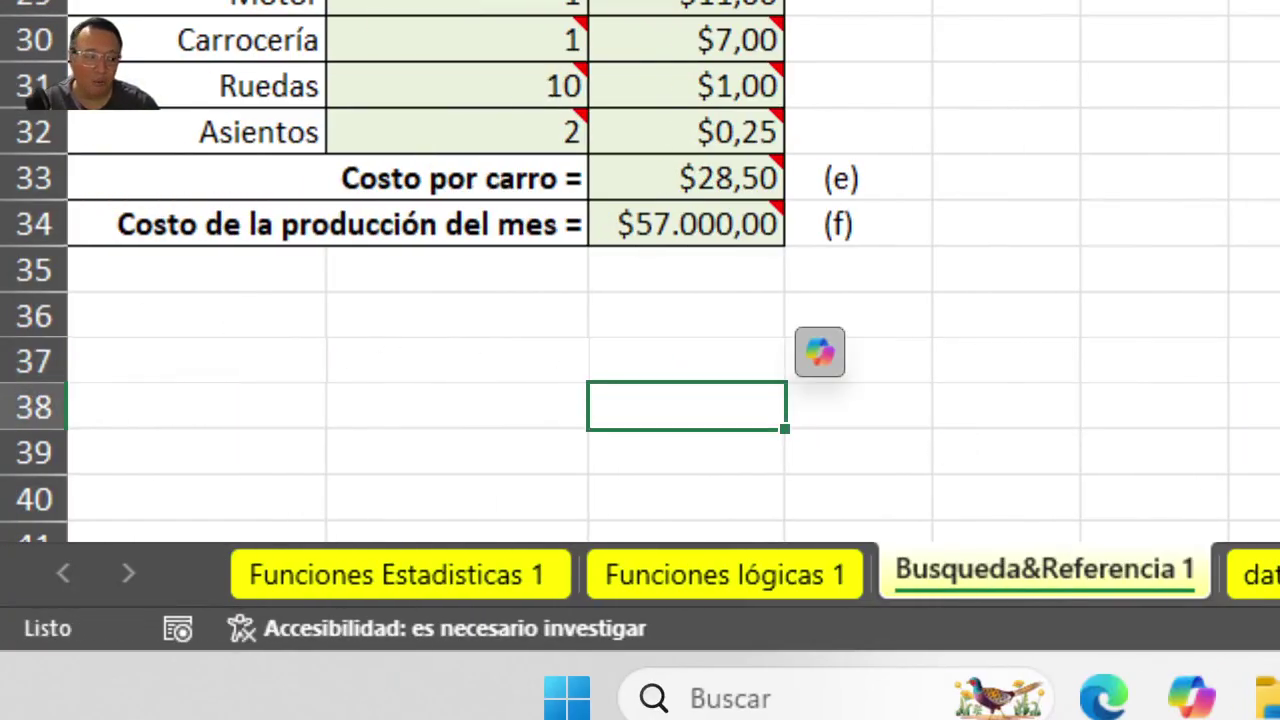
left_click(1144, 351)
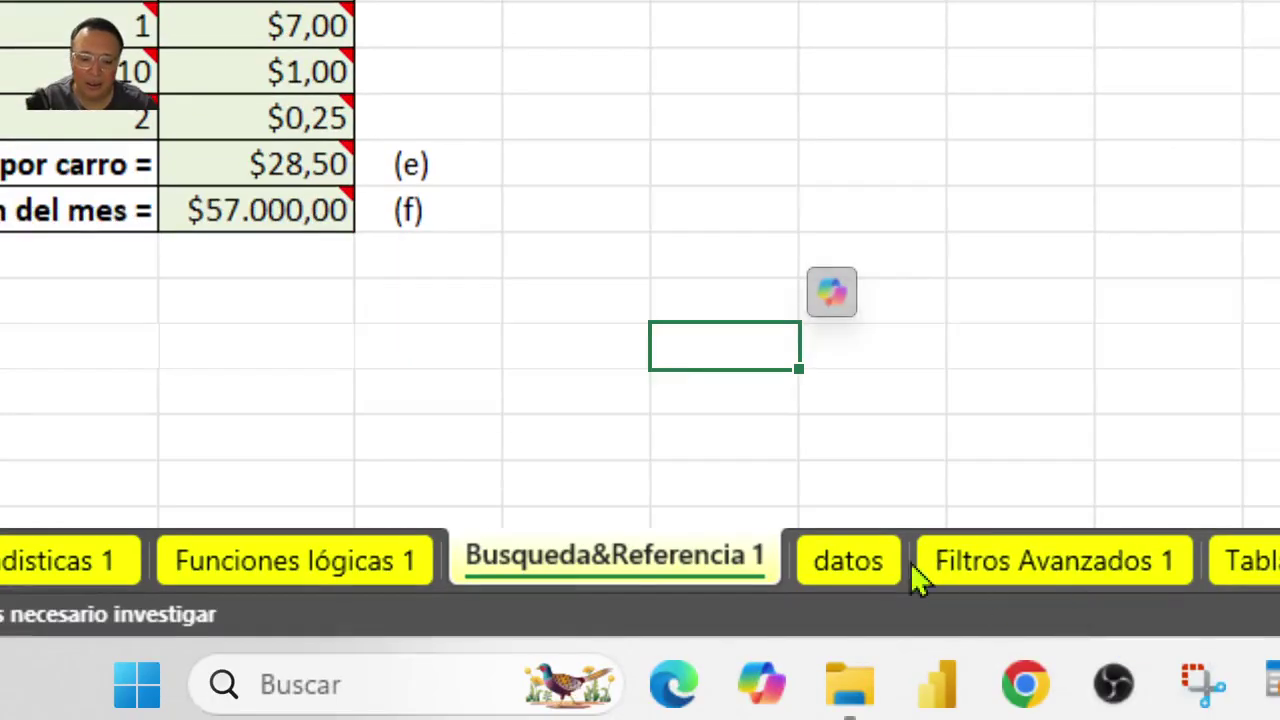
Go to the Filtros Avanzados 1 sheet and examine the exercise statement and the data table below it
left_click(883, 571)
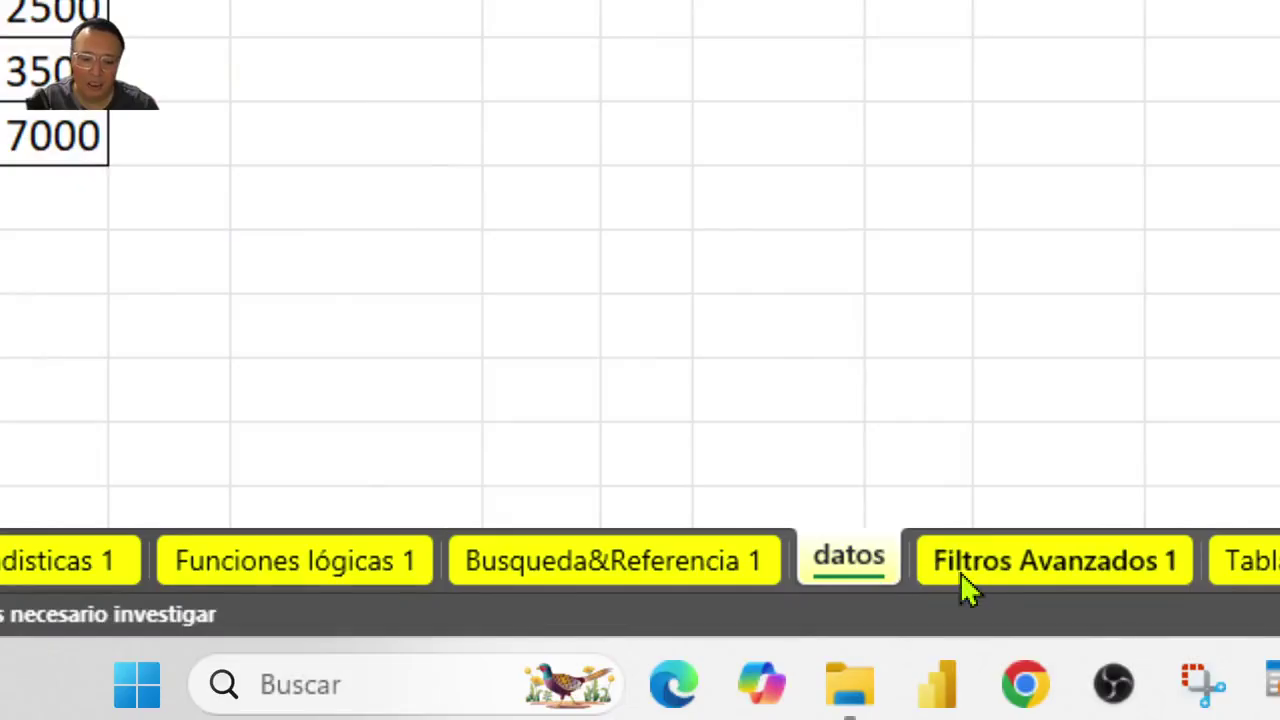
left_click(980, 584)
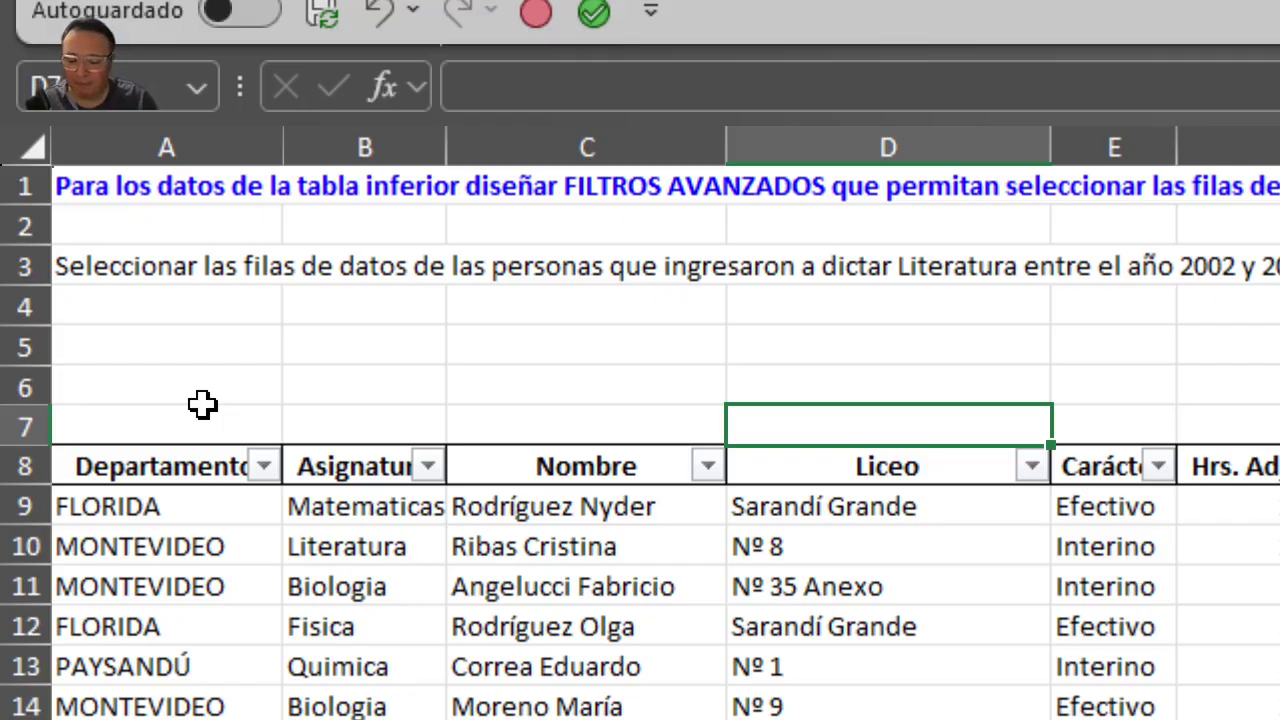
left_click(206, 372)
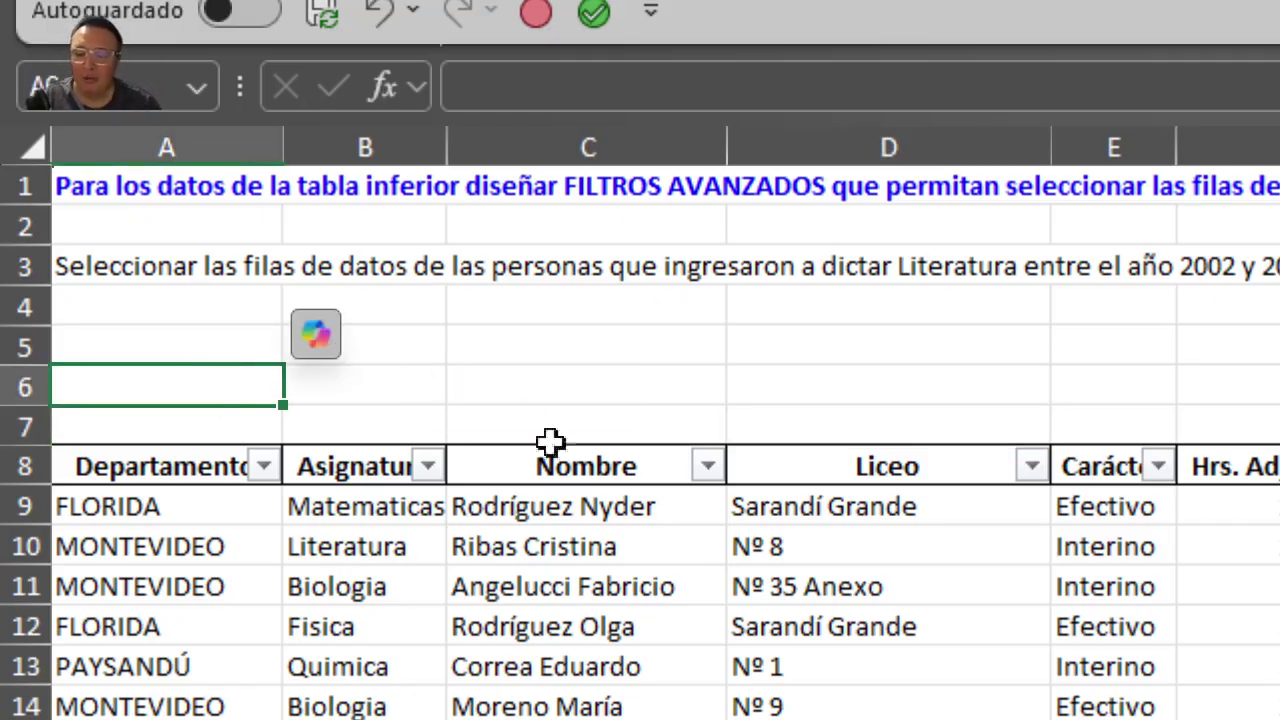
scroll(549, 443, "down", 10)
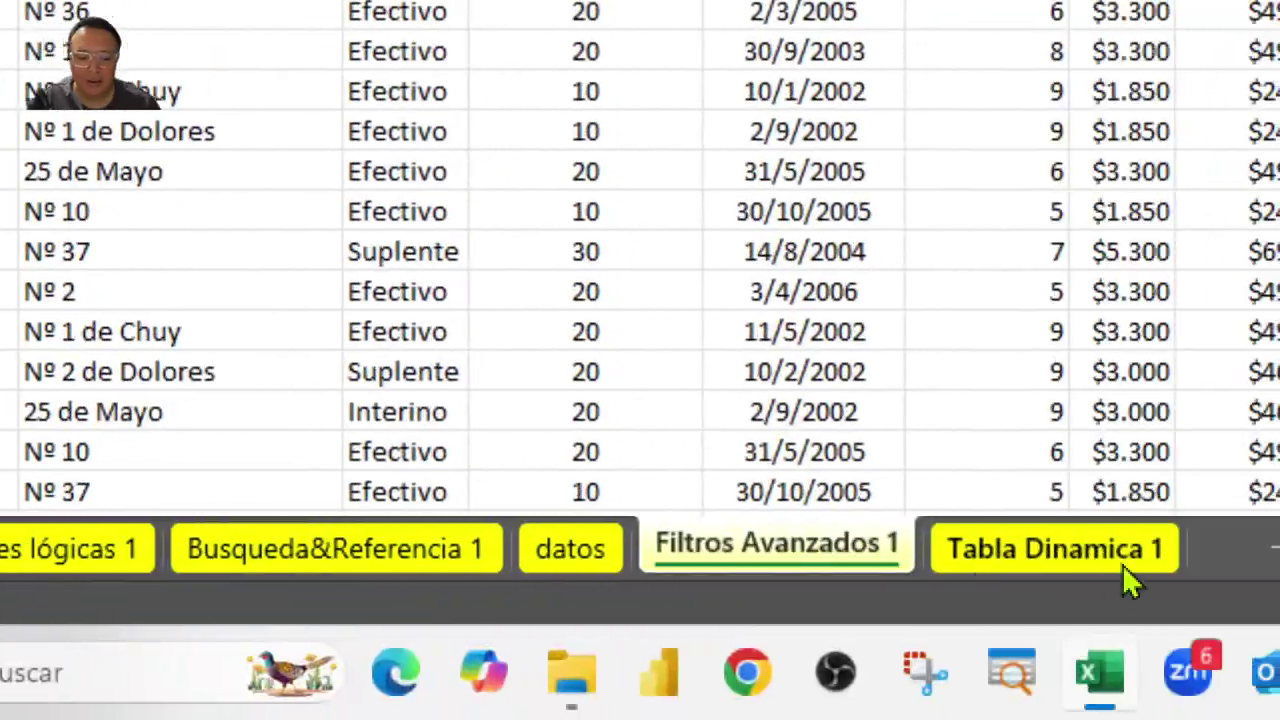
scroll(306, 318, "up", 10)
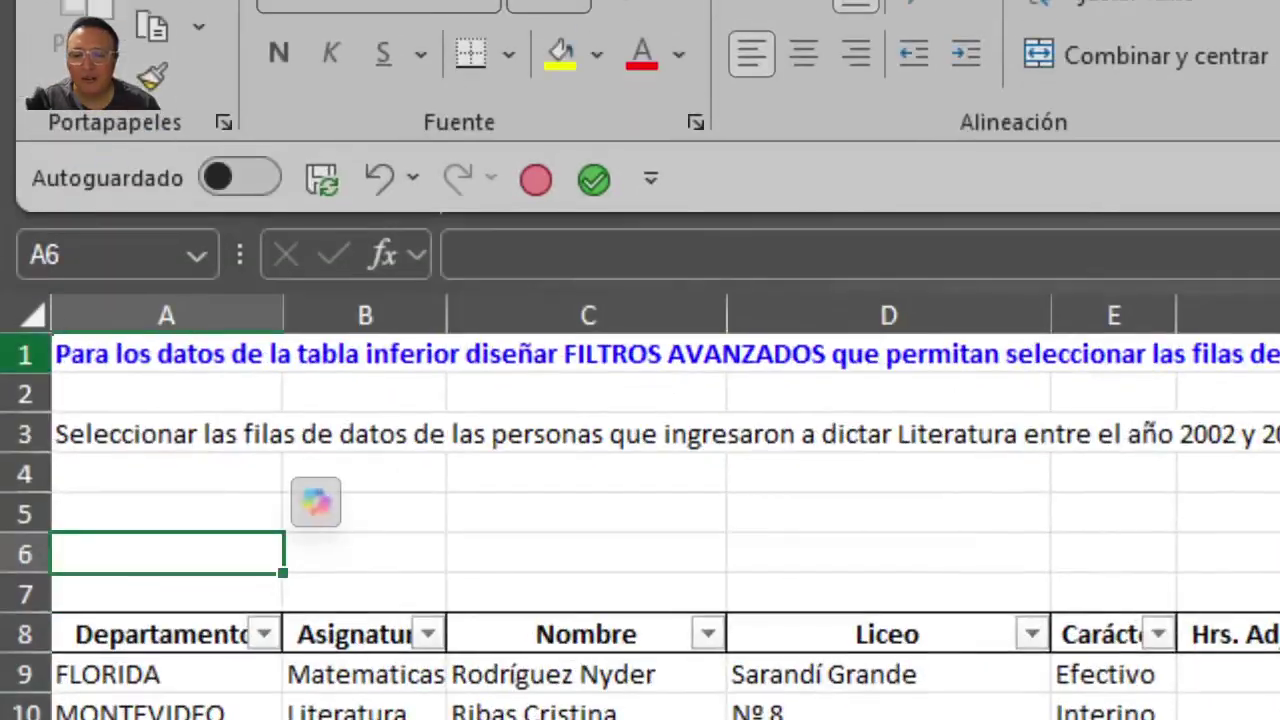
left_click(426, 514)
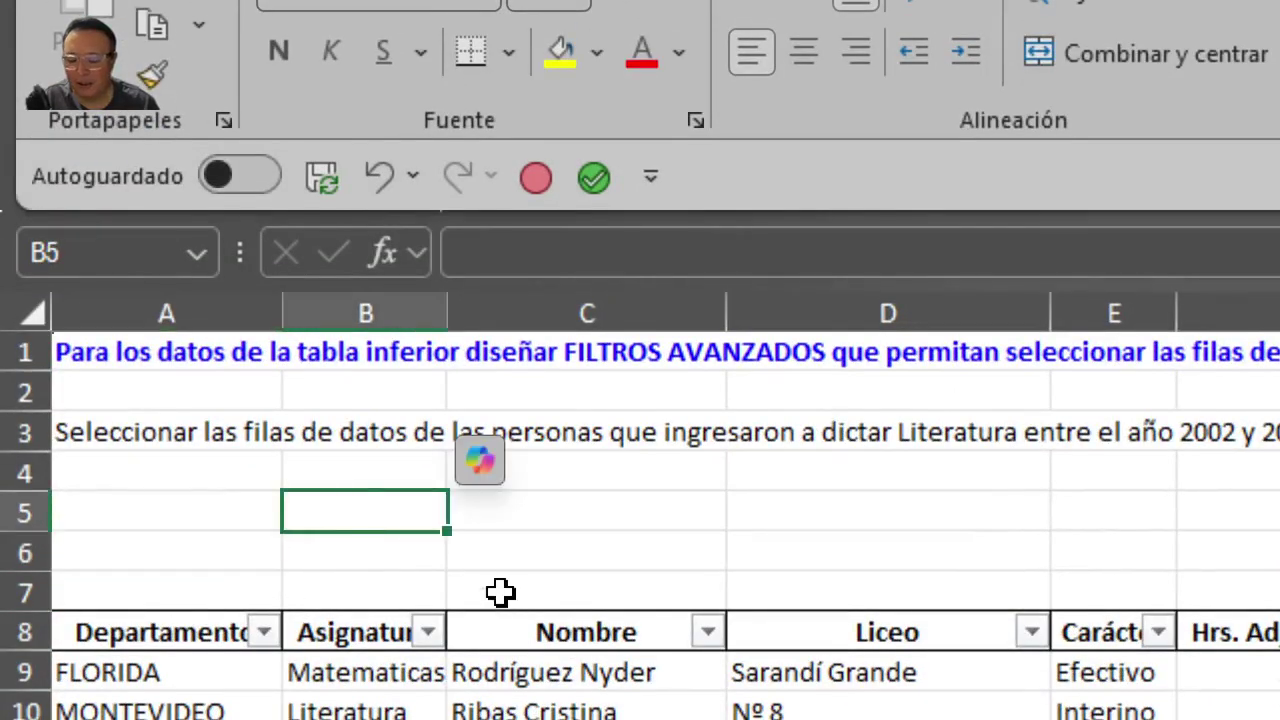
left_click(232, 512)
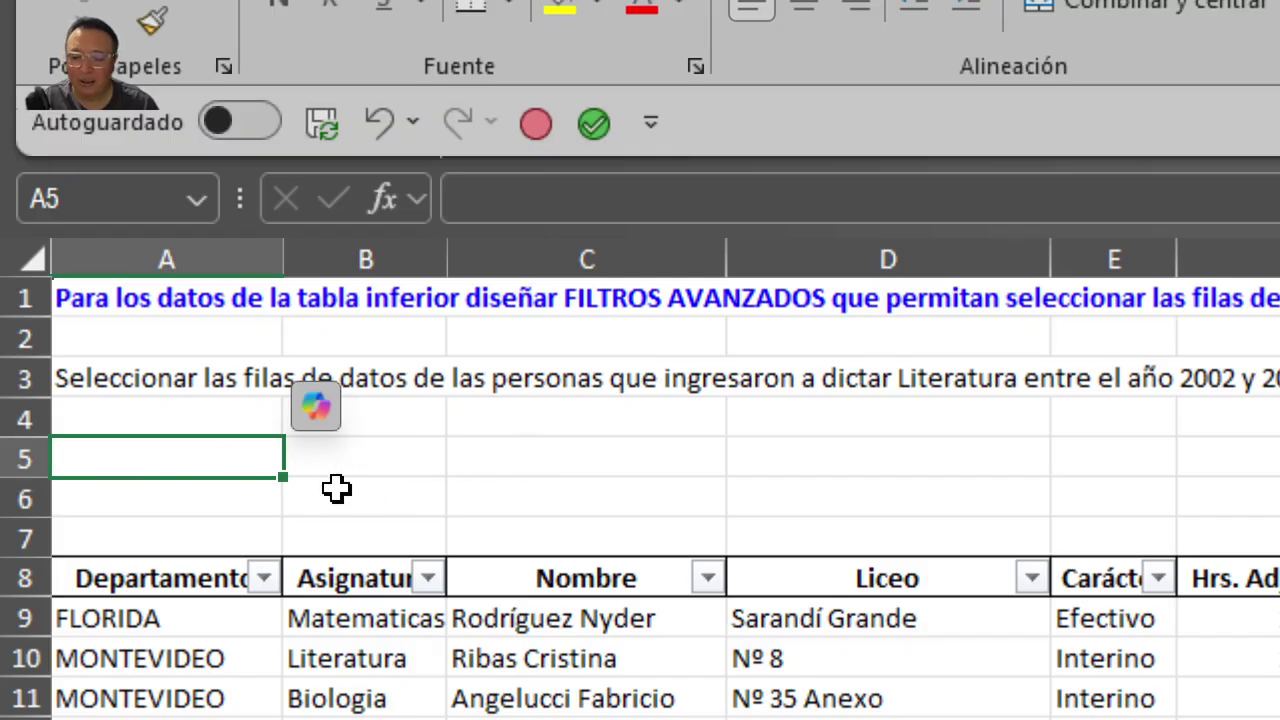
Widen column E slightly to make more room for the Carácter header
left_click(505, 430)
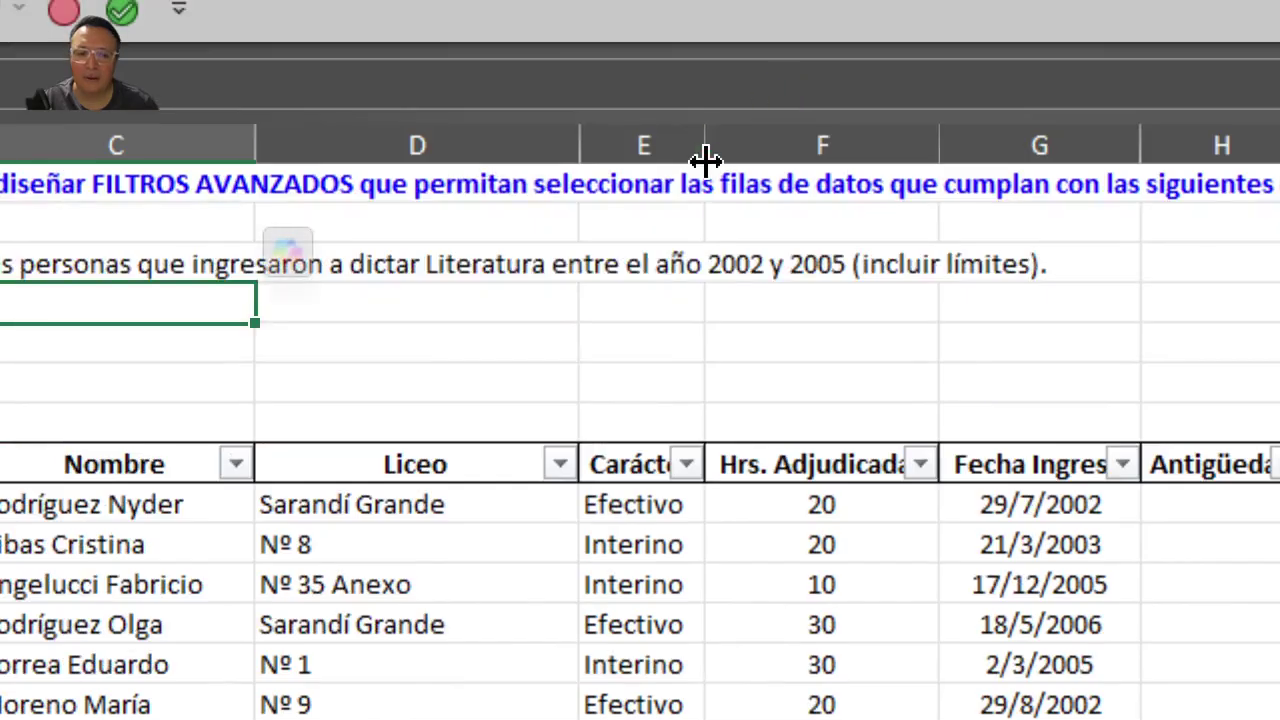
left_click_drag(704, 157, 737, 177)
left_click(677, 463)
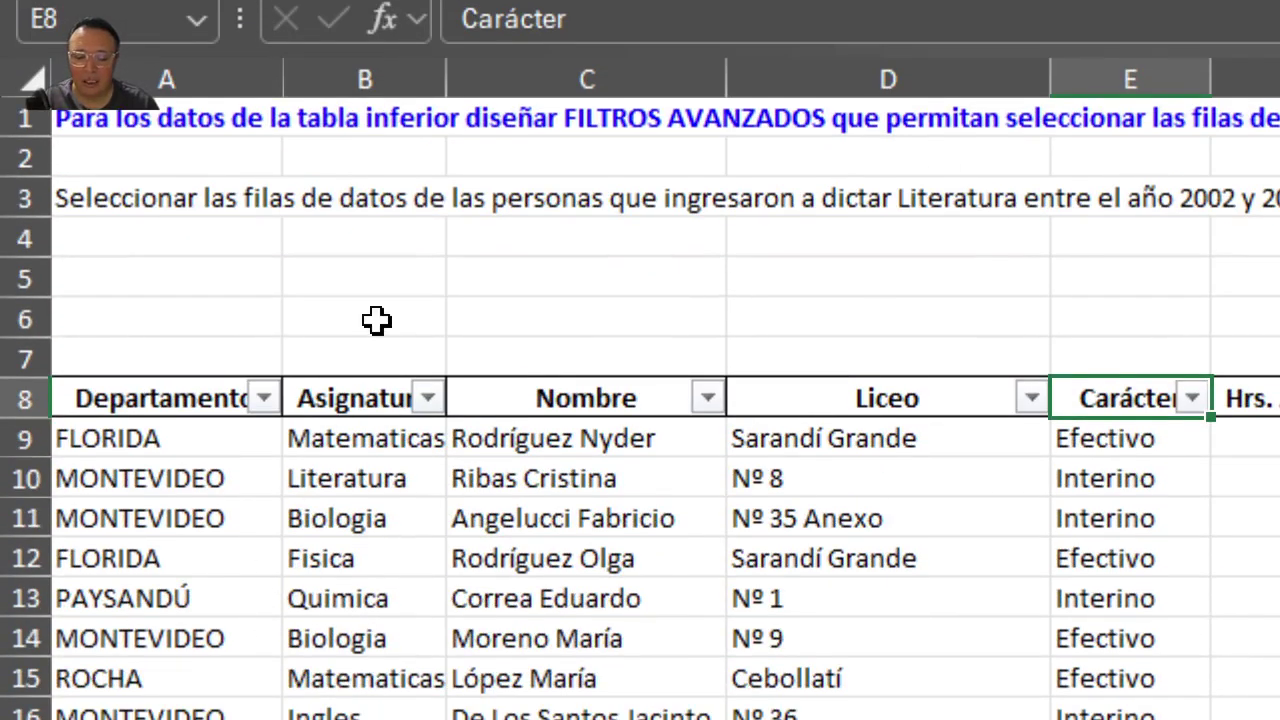
Filter the Asignatura column to show only Literatura
left_click(137, 200)
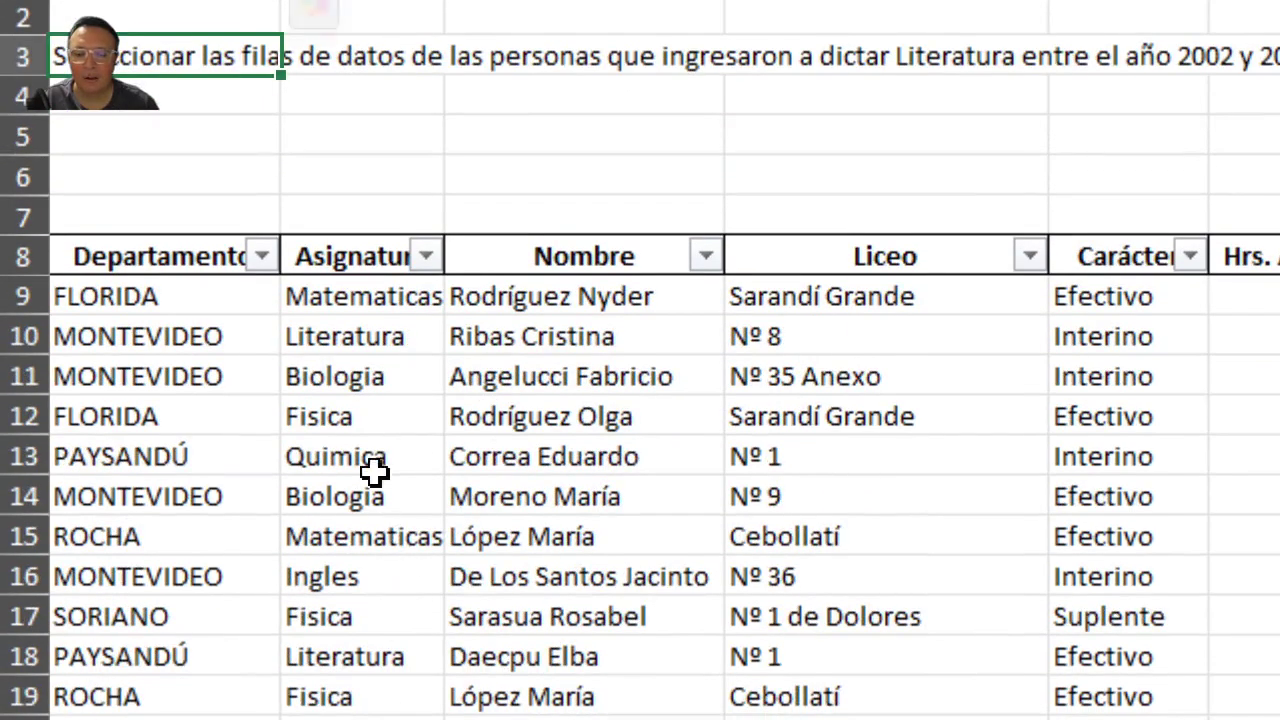
left_click(366, 516)
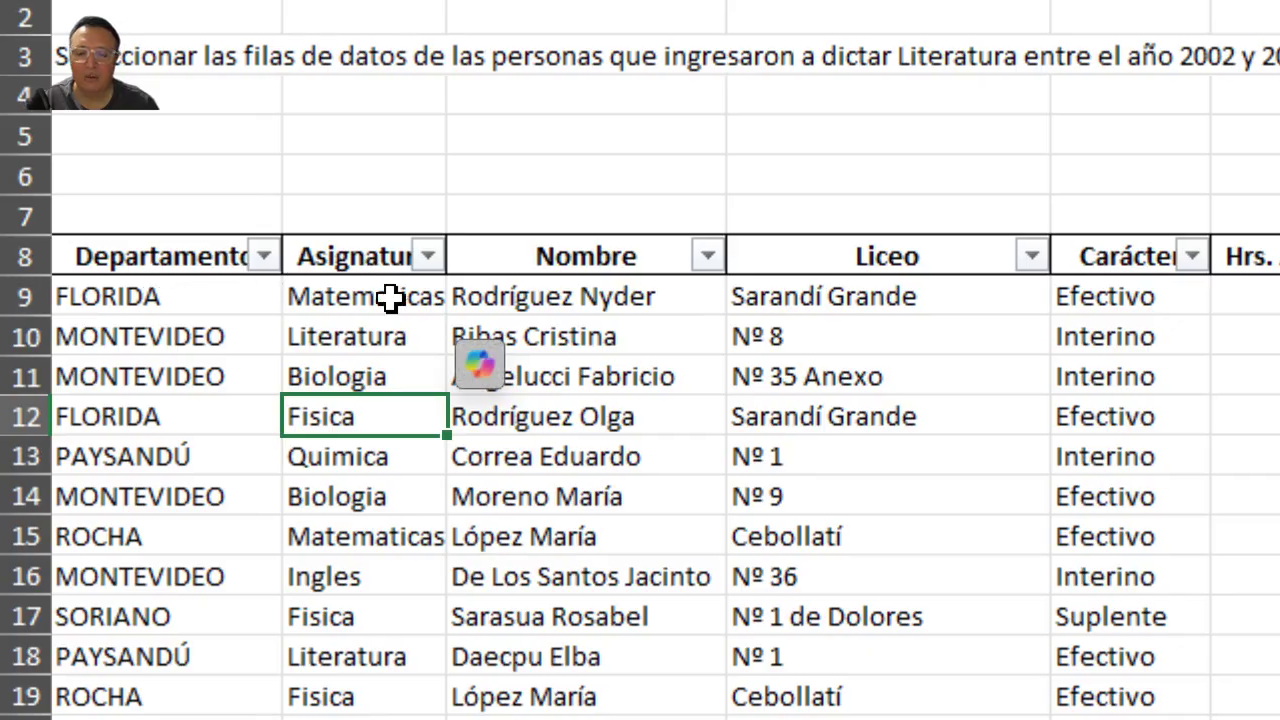
left_click(427, 257)
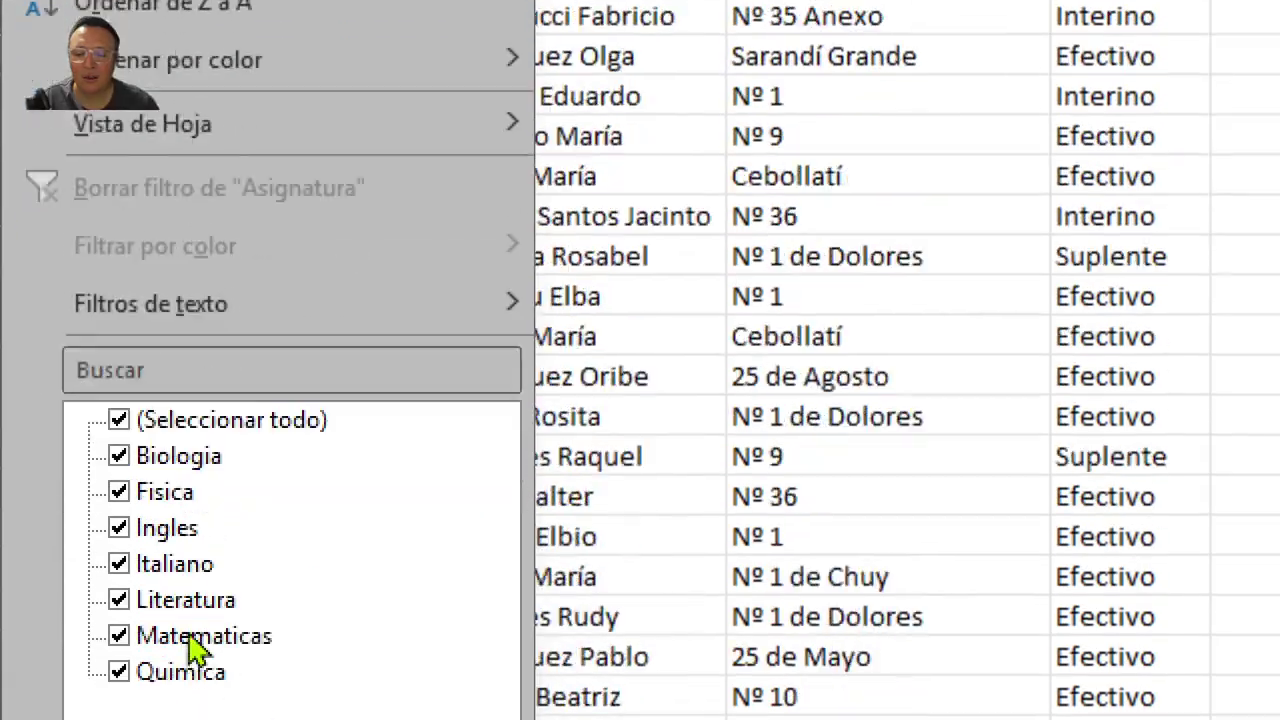
left_click(119, 413)
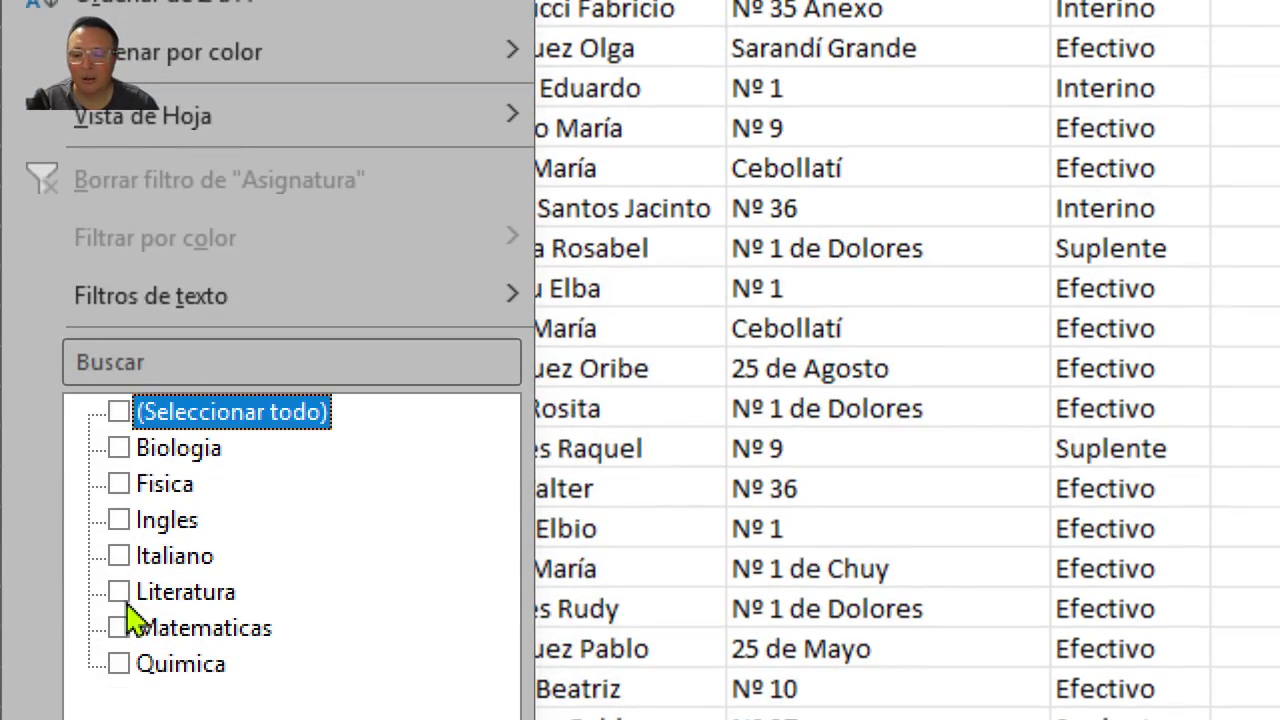
left_click(120, 593)
left_click(277, 538)
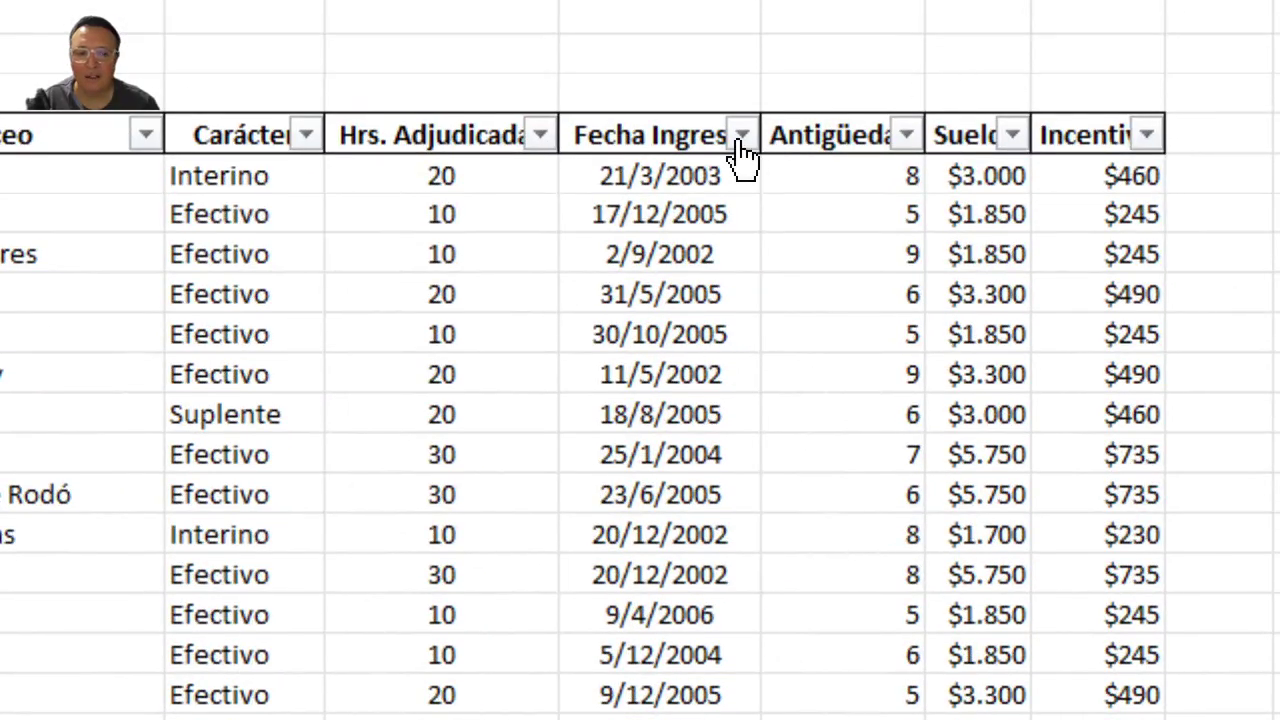
Filter the Fecha Ingreso column to the years 2002, 2003, 2004 and 2005, and review the filtered rows
left_click(741, 134)
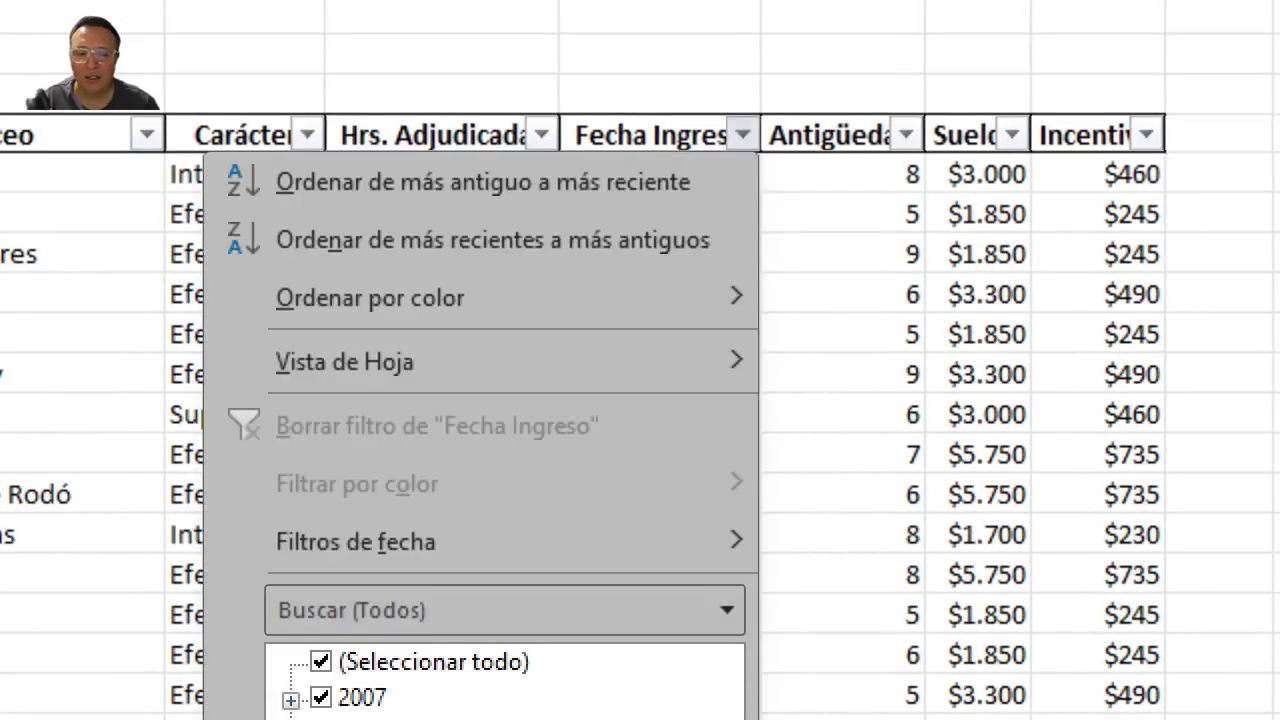
left_click(321, 465)
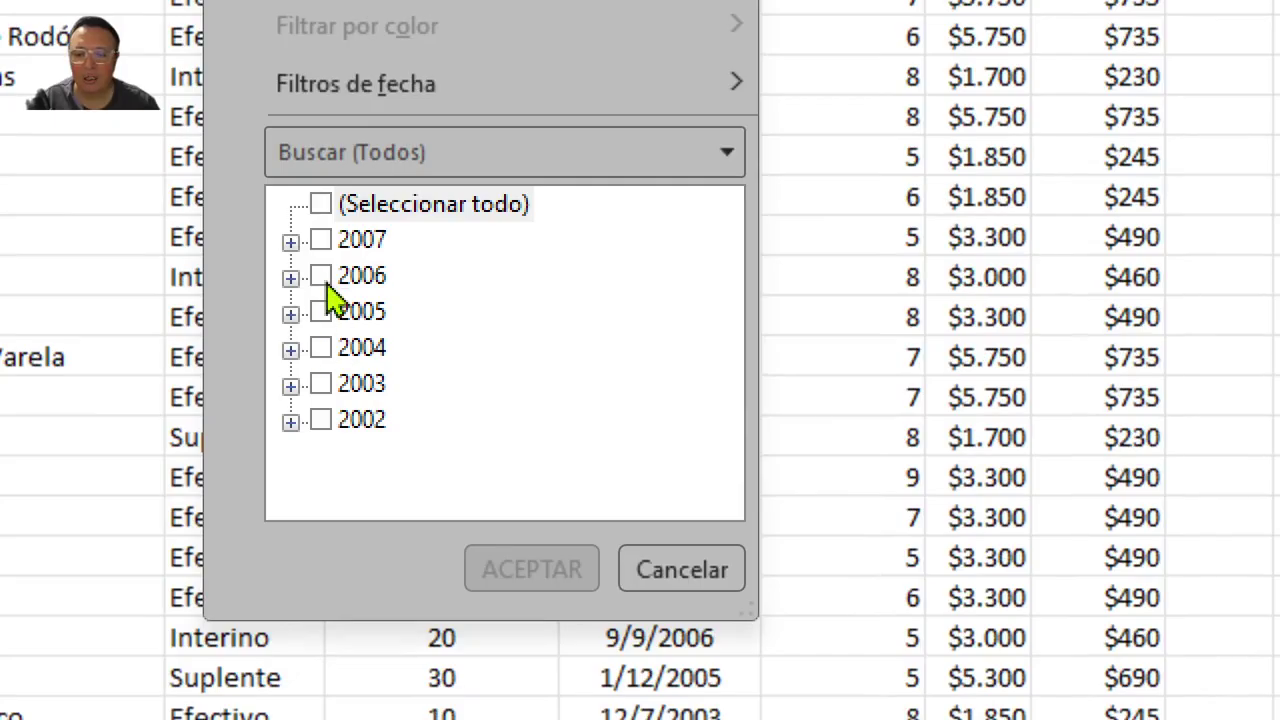
left_click(321, 420)
left_click(321, 384)
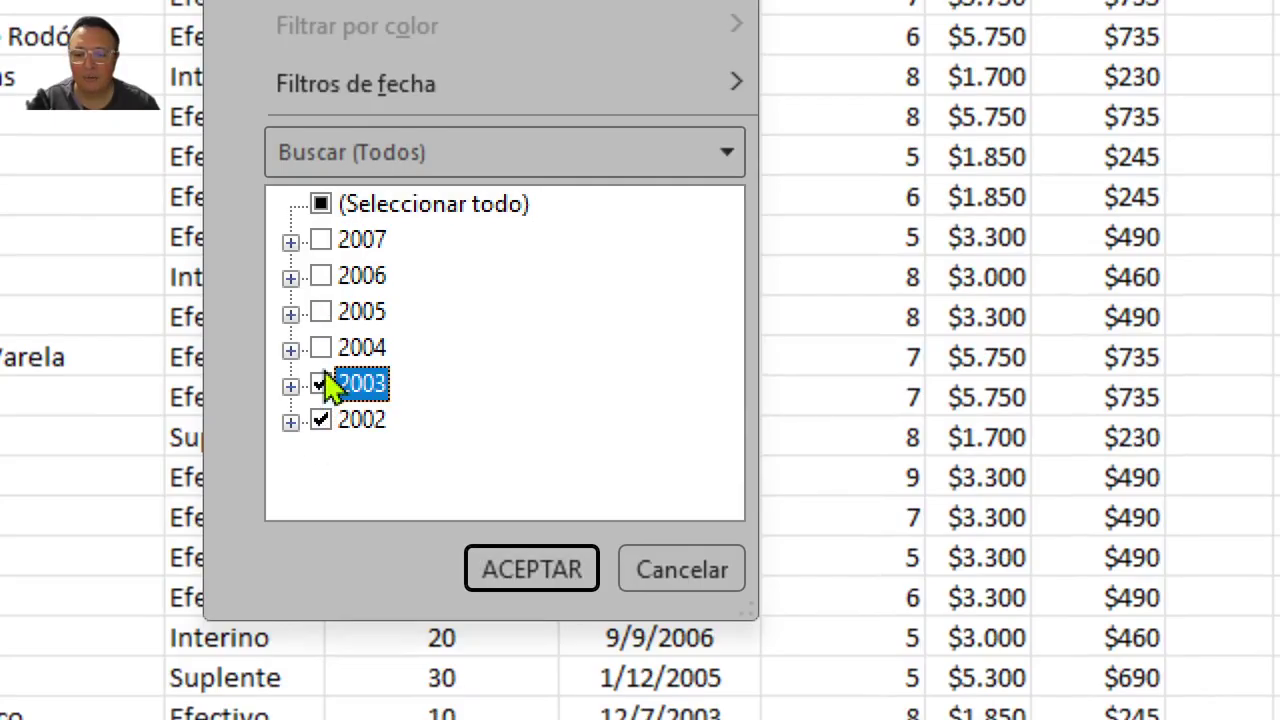
left_click(321, 348)
left_click(321, 312)
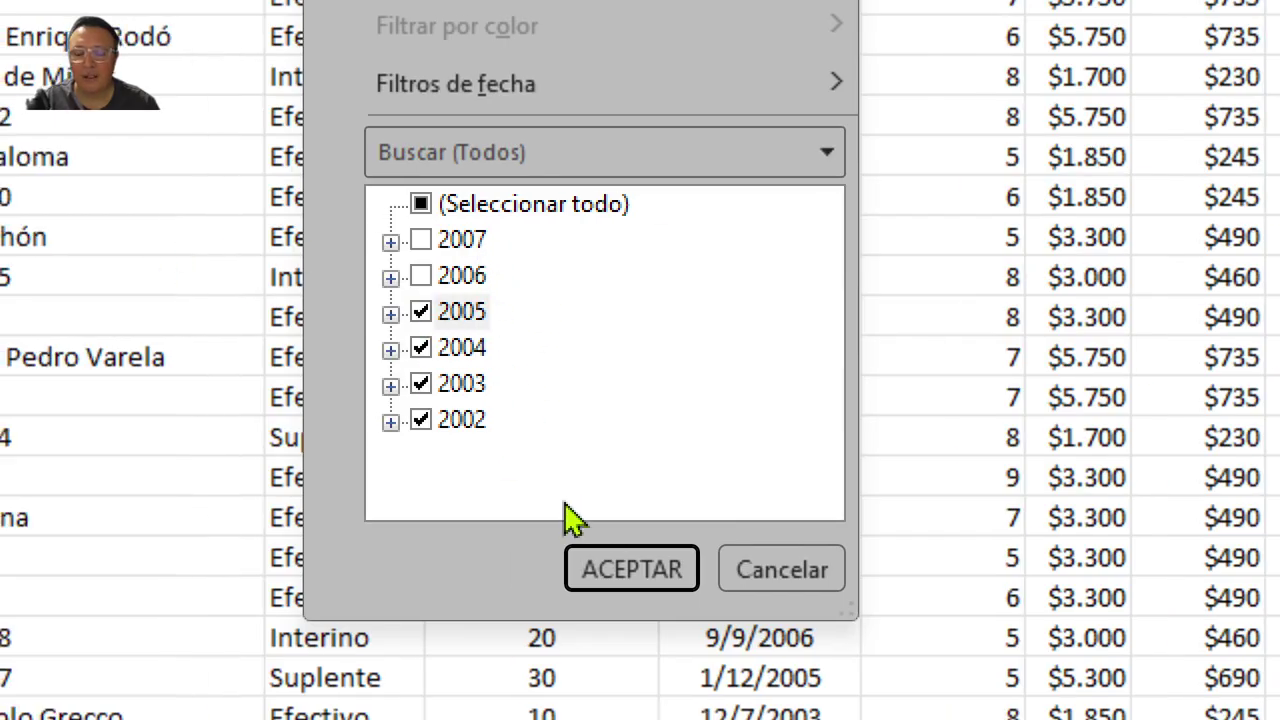
left_click(585, 566)
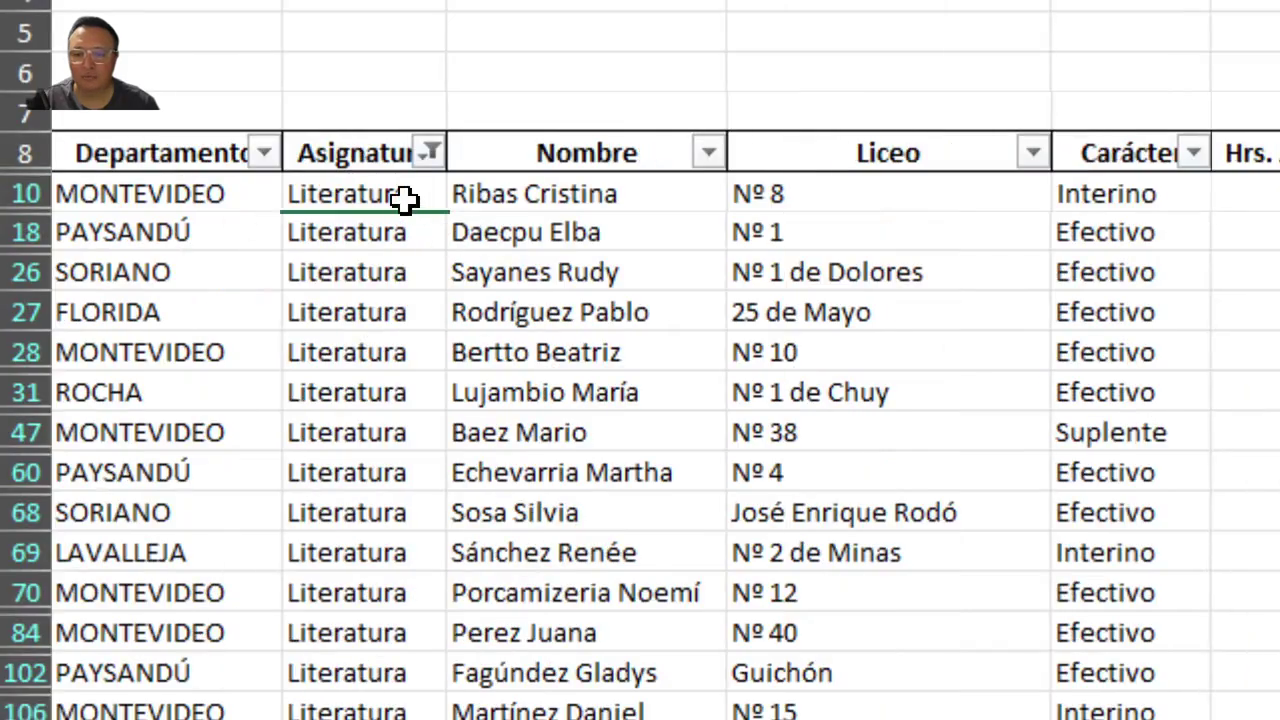
left_click(403, 200)
key("ctrl+shift+Down")
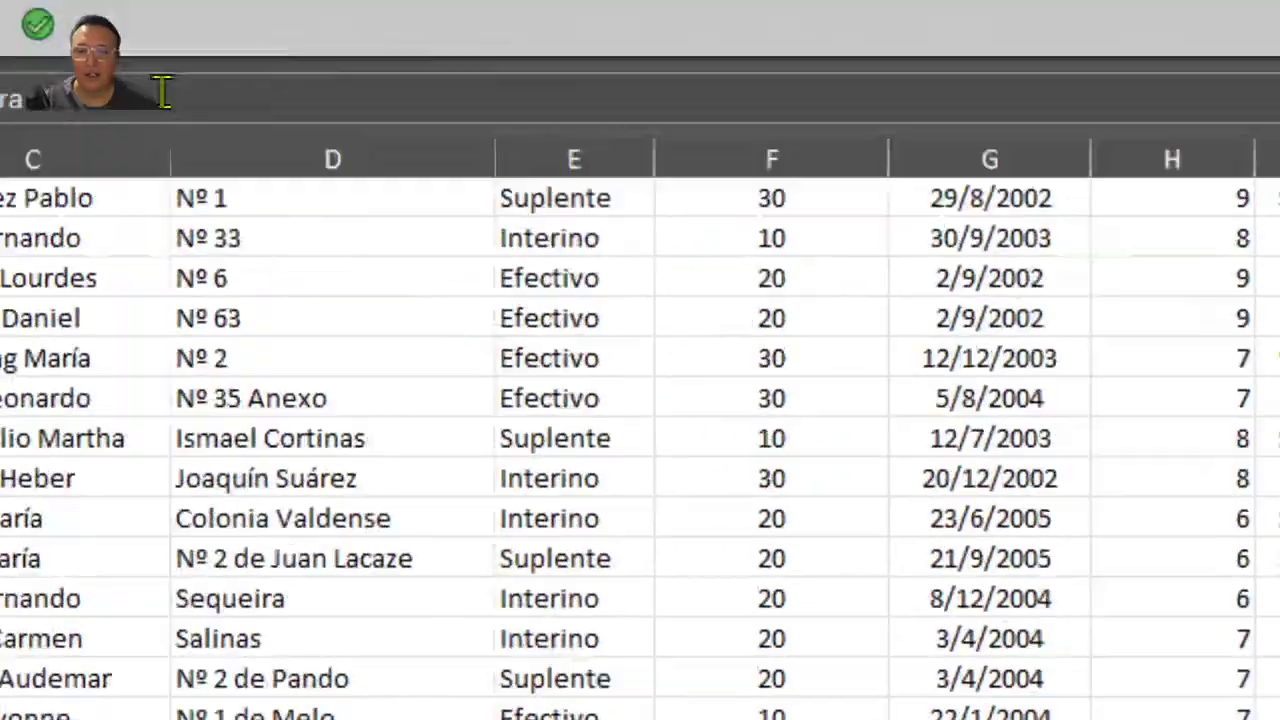
scroll(370, 393, "down", 10)
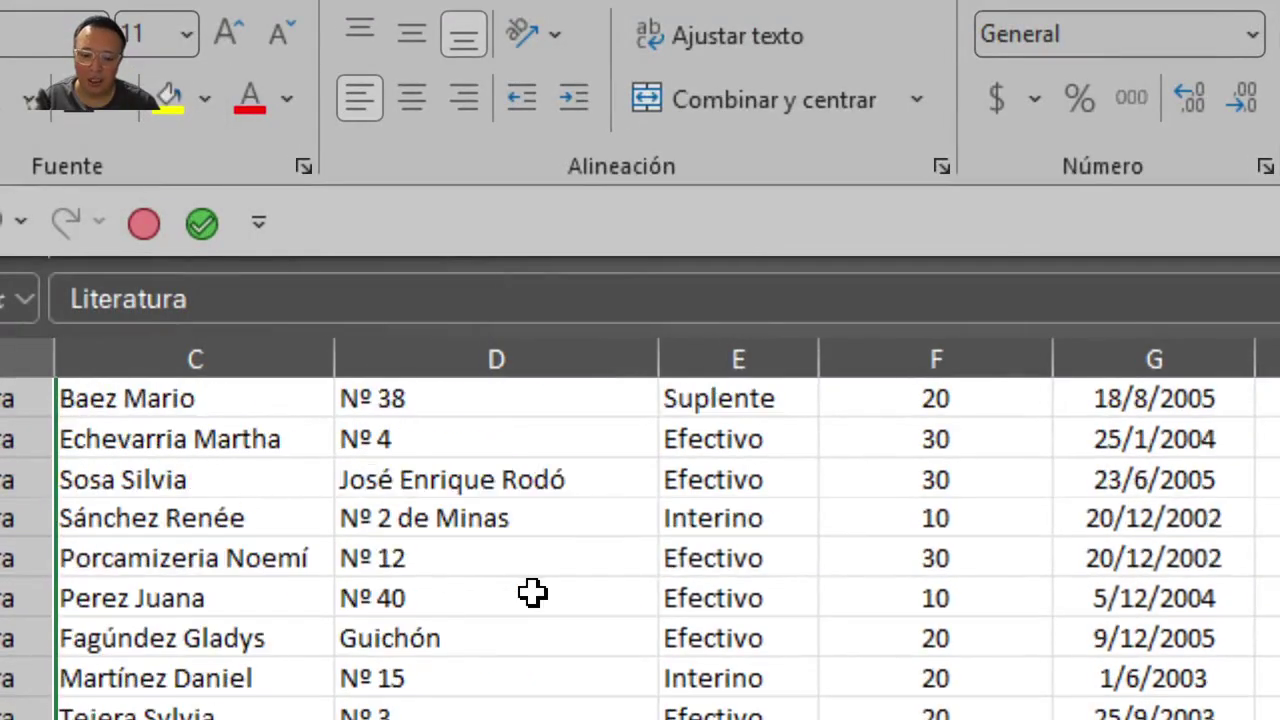
scroll(532, 593, "up", 4)
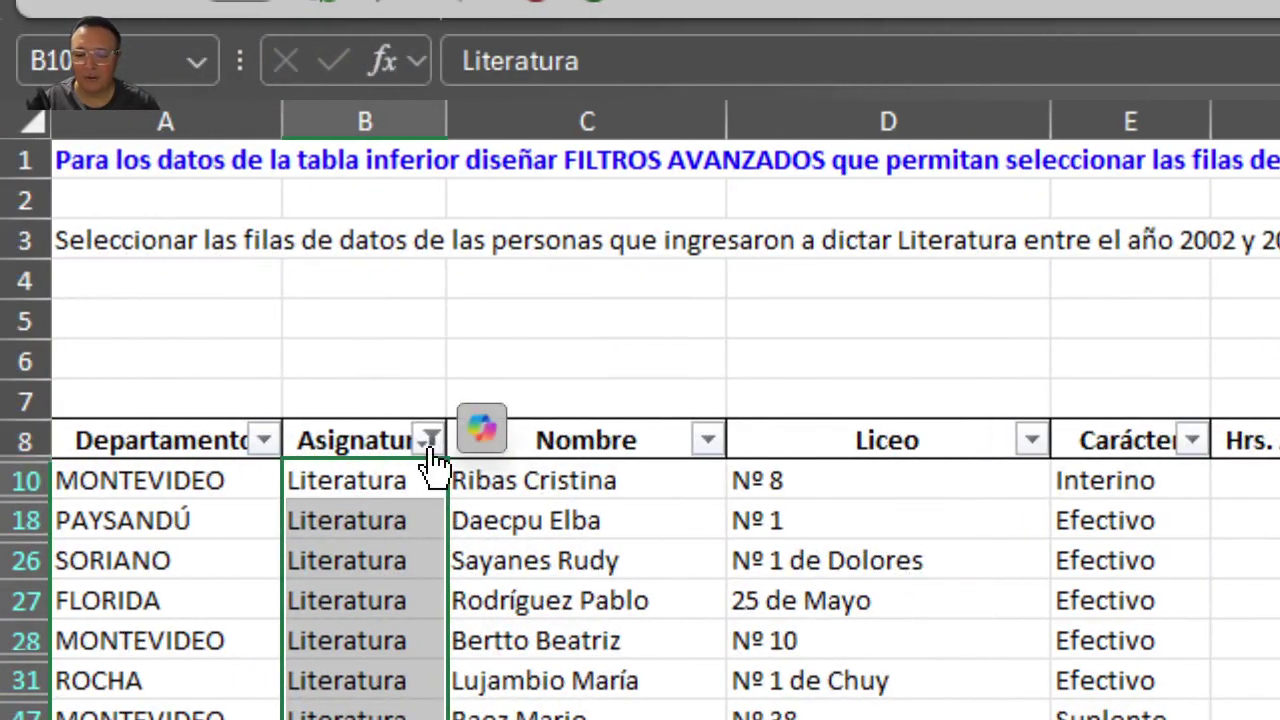
Clear the filters from the Asignatura and Fecha Ingreso columns
left_click(431, 442)
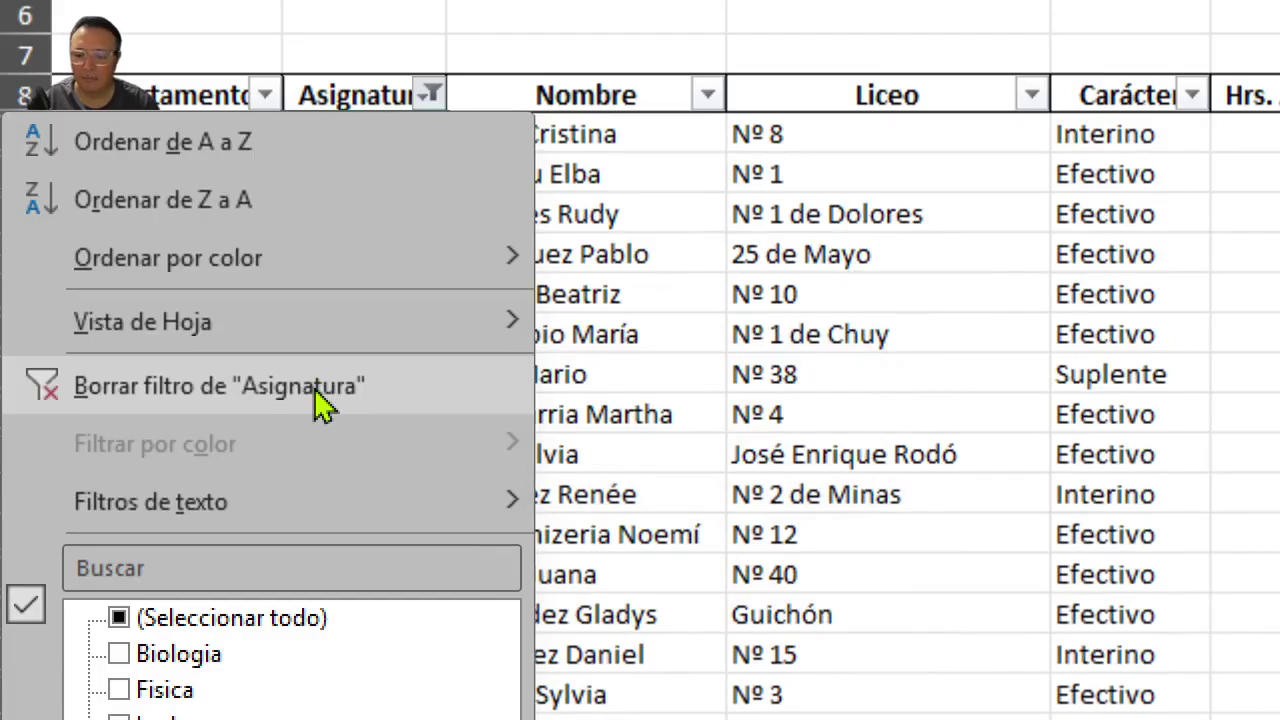
left_click(323, 405)
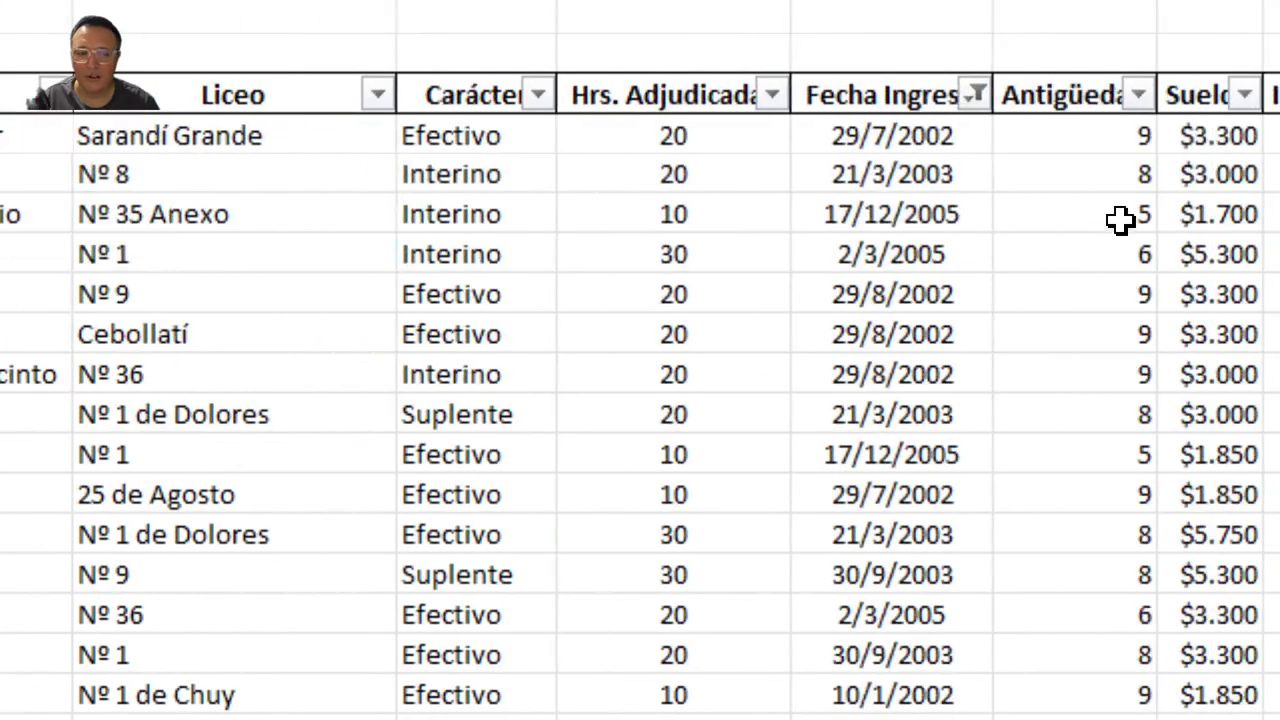
left_click(973, 95)
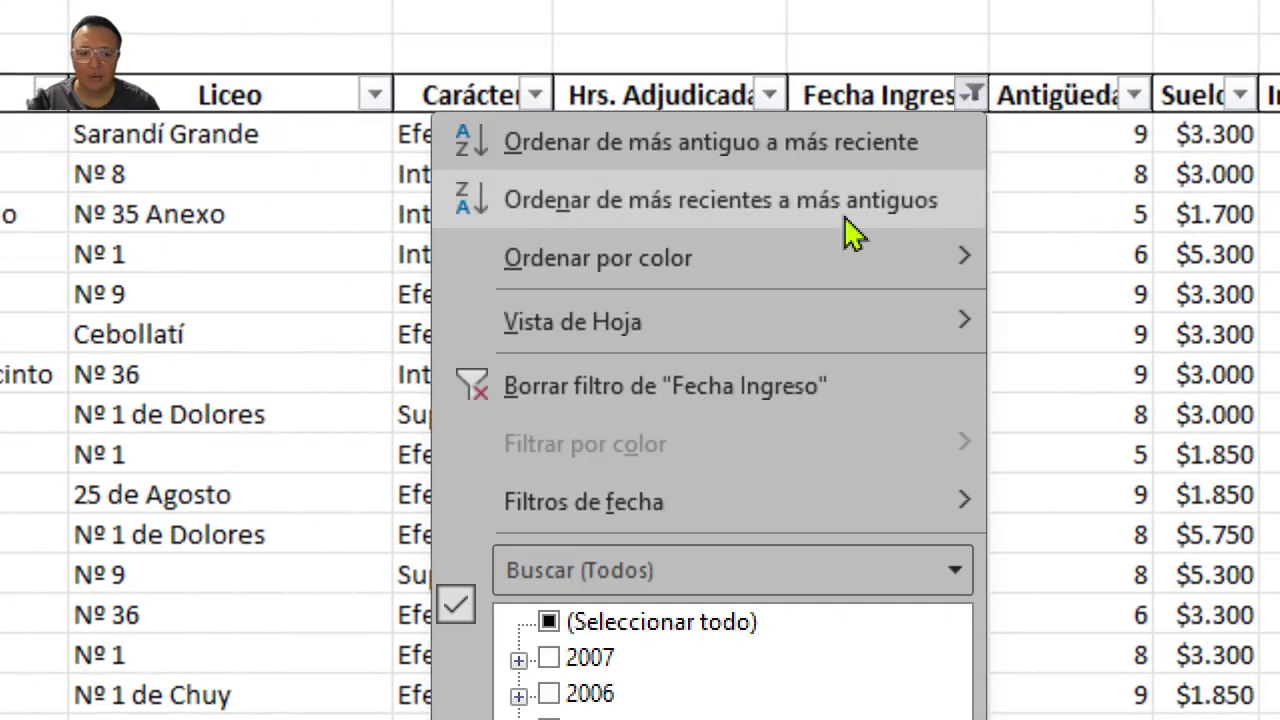
left_click(751, 306)
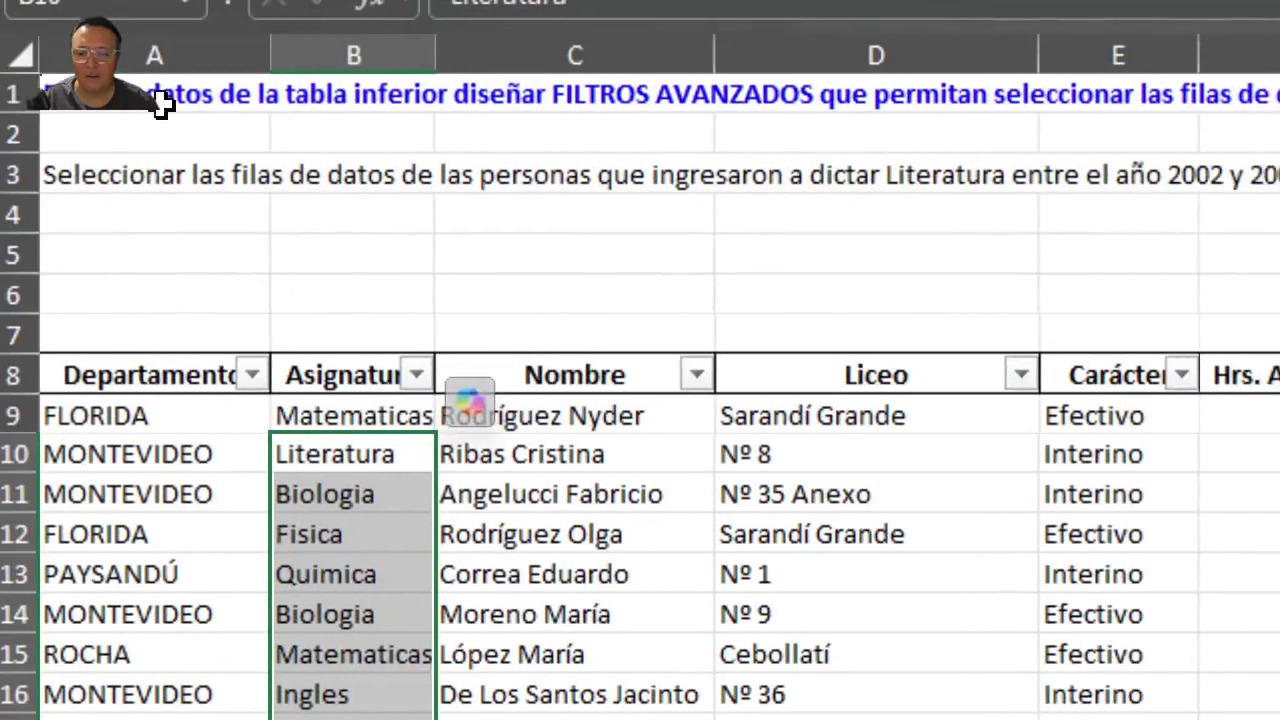
Copy the Asignatura header from the data table into cell M2 to begin the advanced filter criteria range
left_click(251, 251)
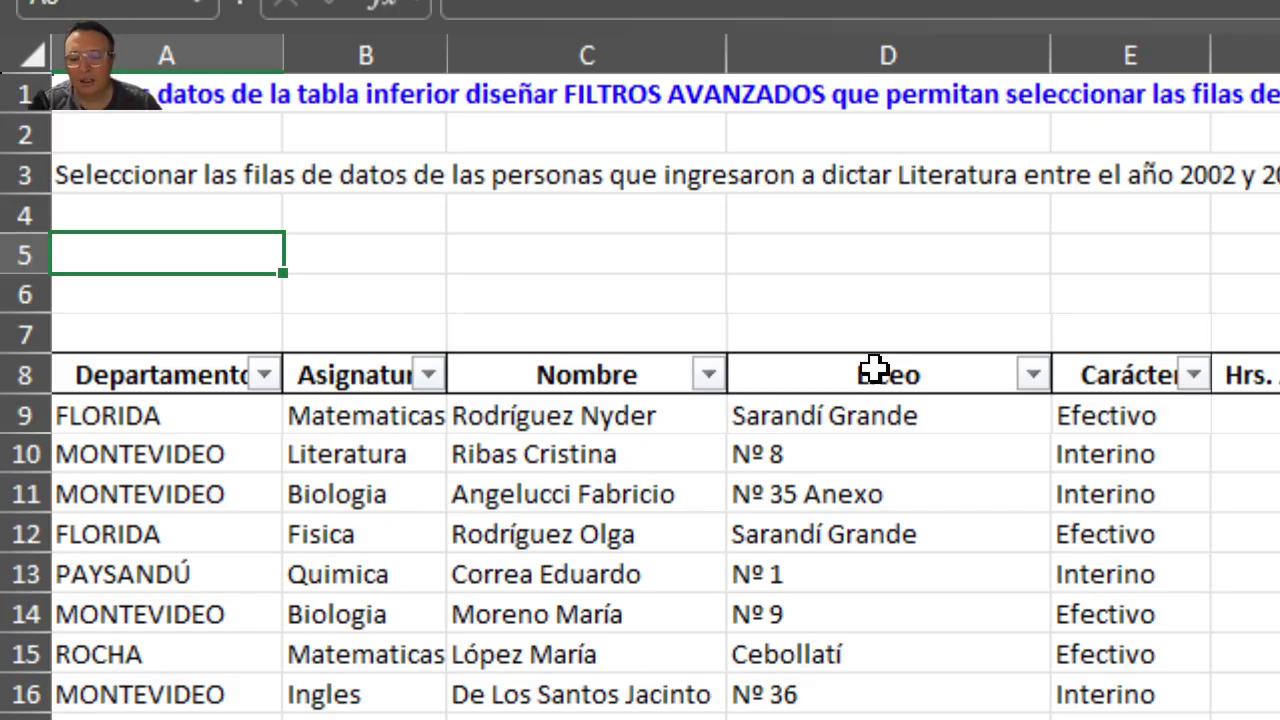
left_click(352, 380)
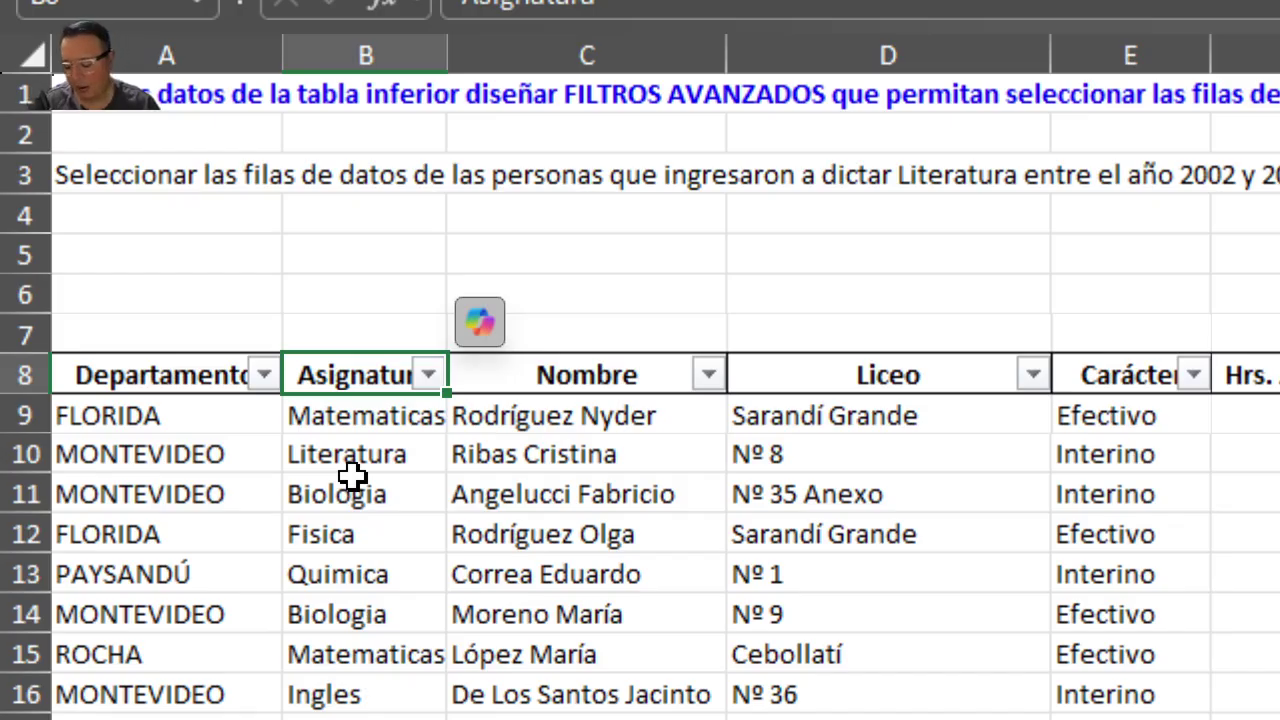
key("ctrl+c")
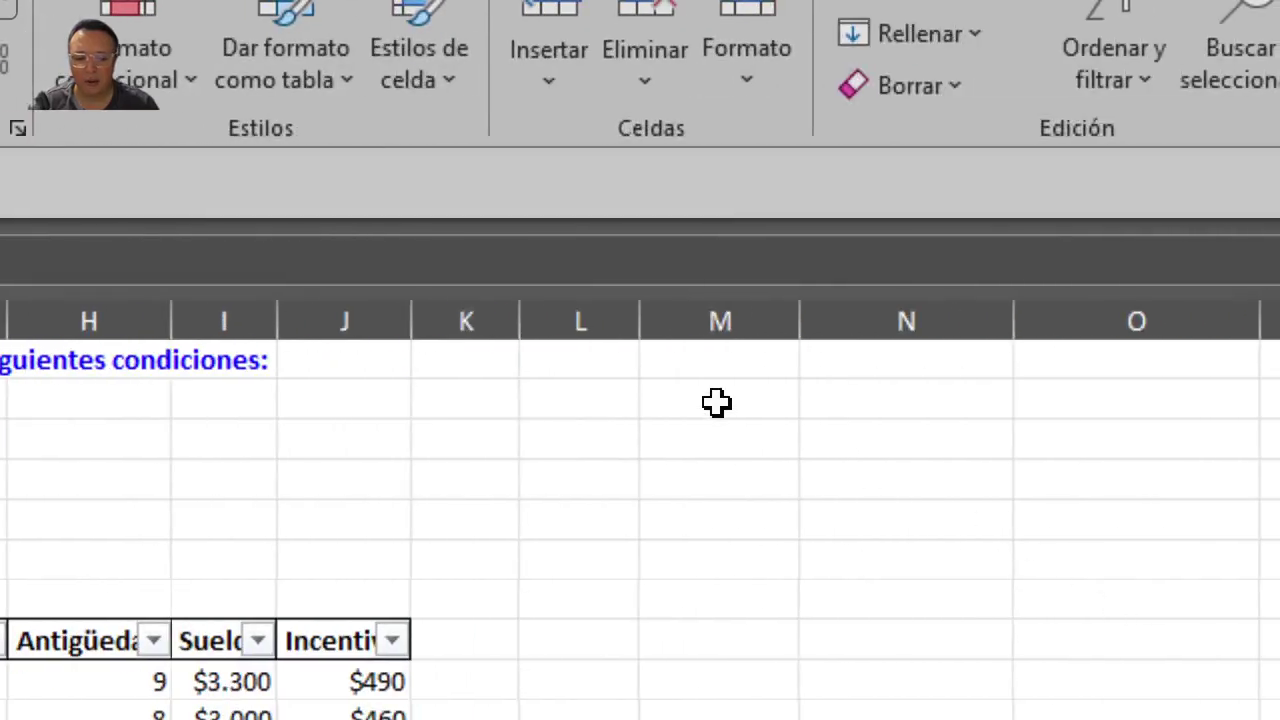
left_click(716, 402)
key("ctrl+v")
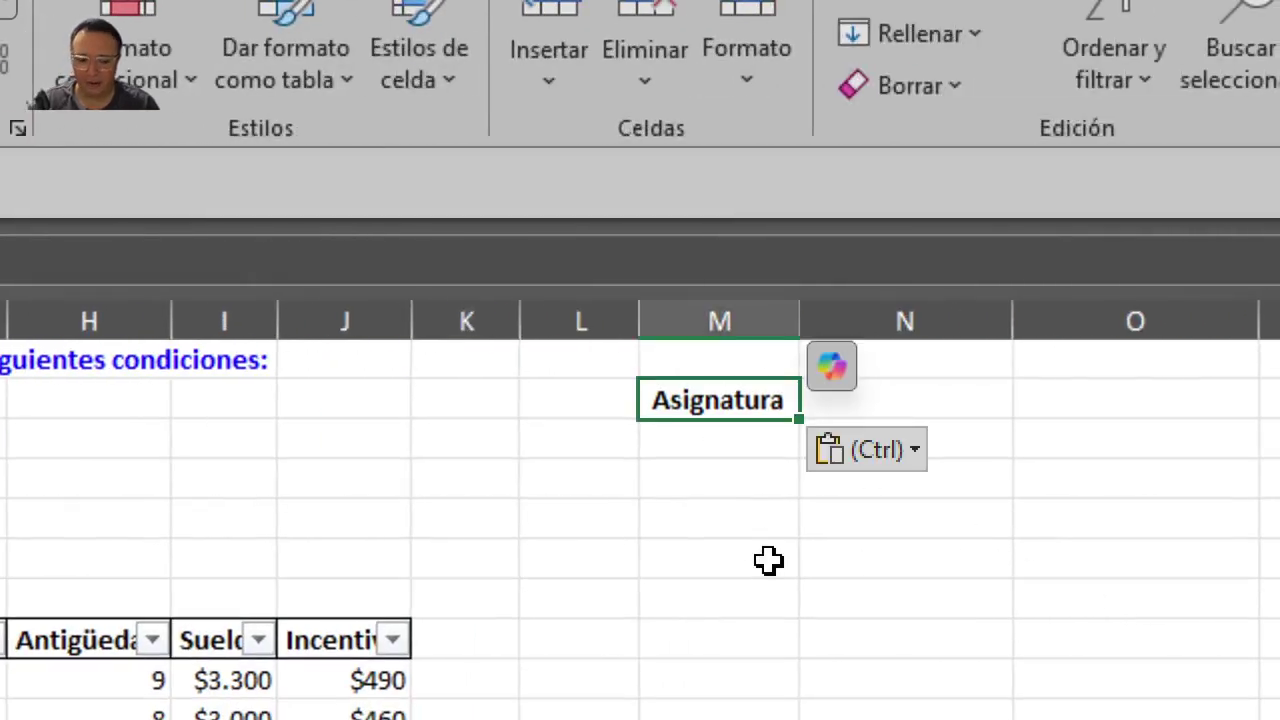
left_click(766, 517)
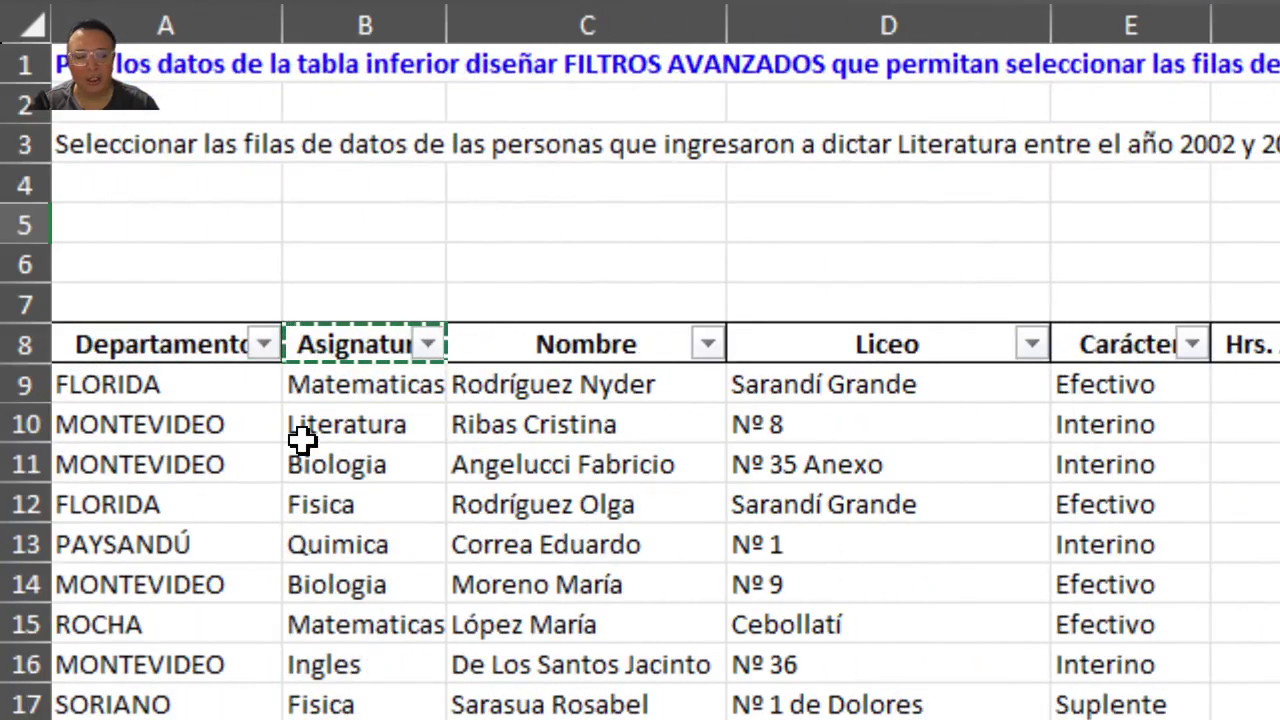
Copy the Literatura value from cell B10 into M3, under the Asignatura criteria header
left_click(318, 432)
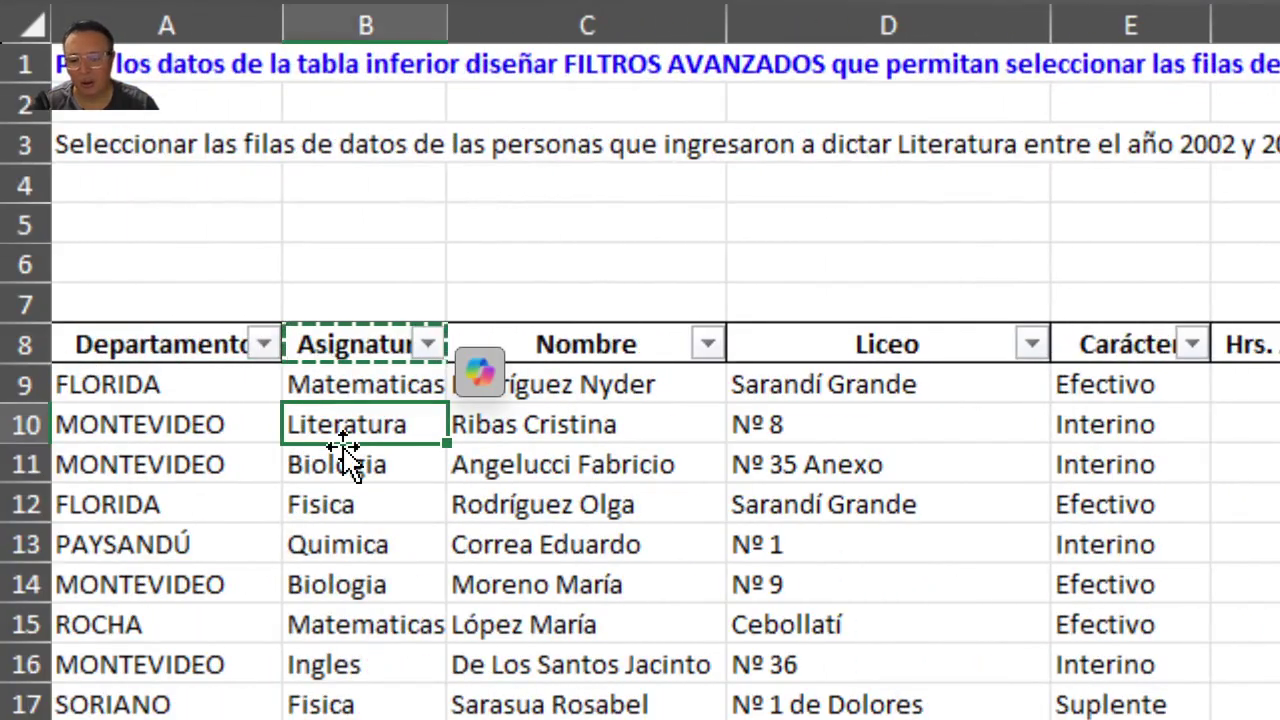
key("ctrl+c")
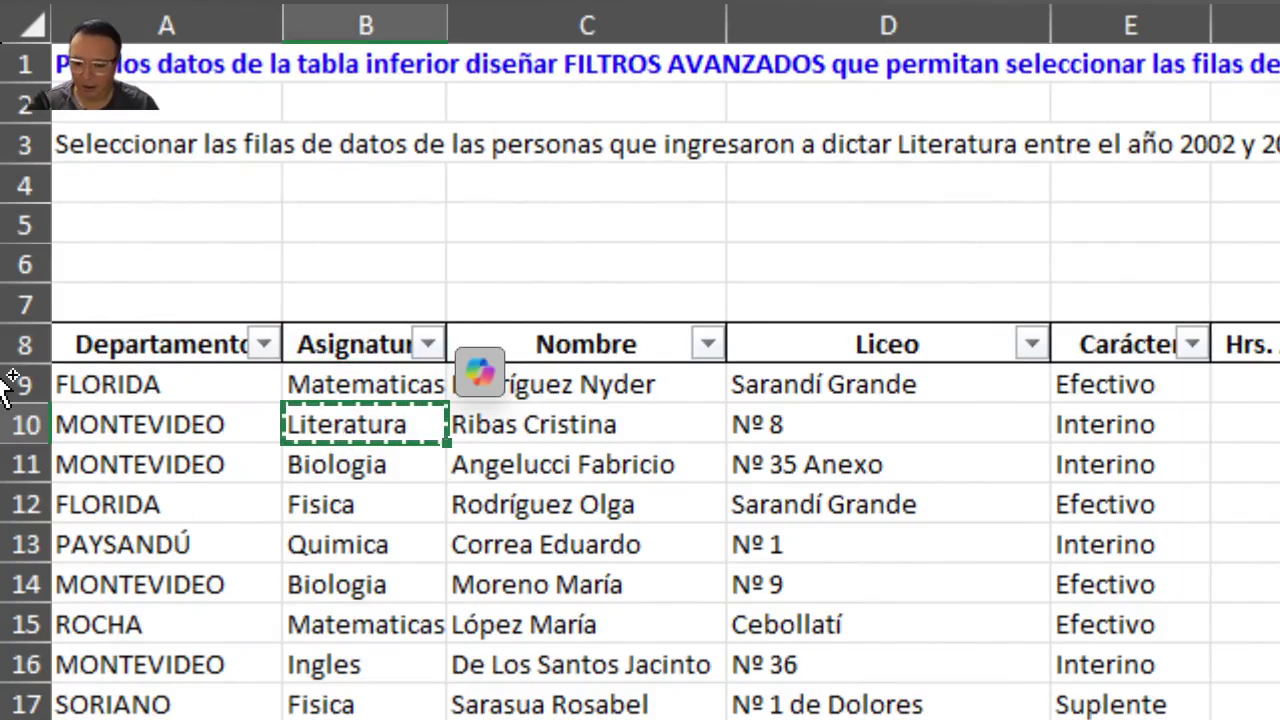
scroll(389, 547, "up", 2)
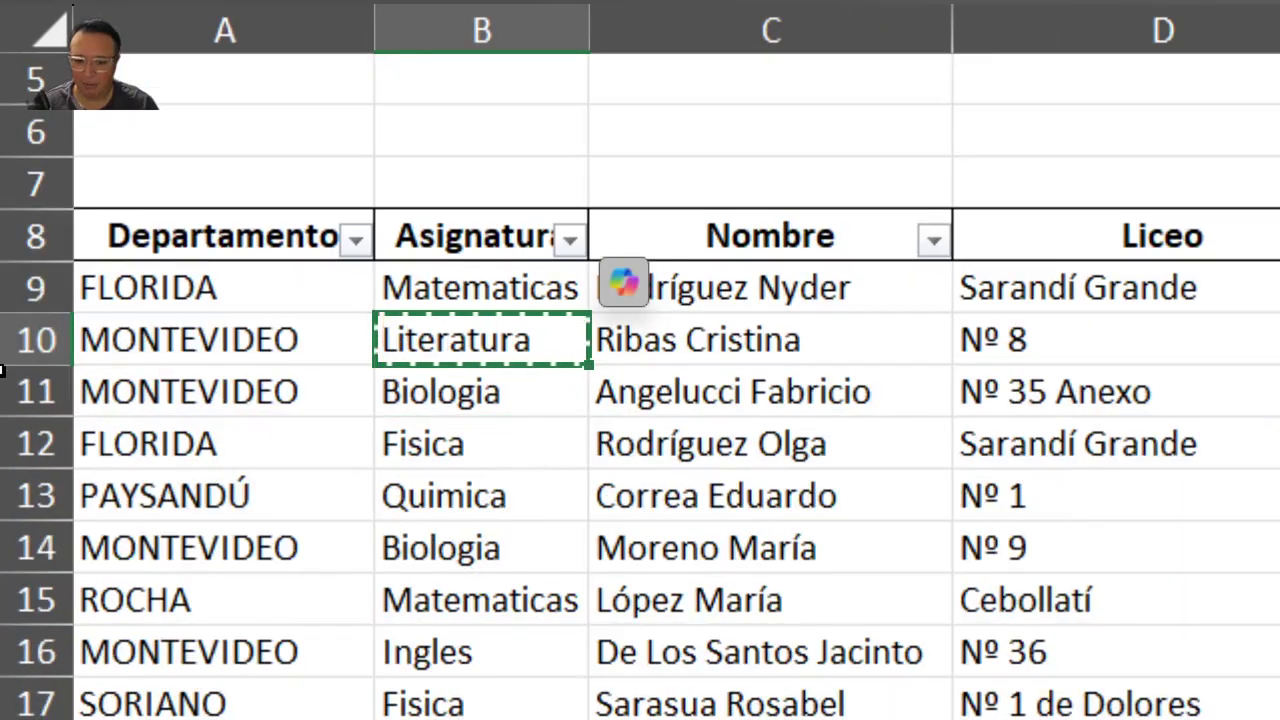
scroll(97, 186, "down", 2)
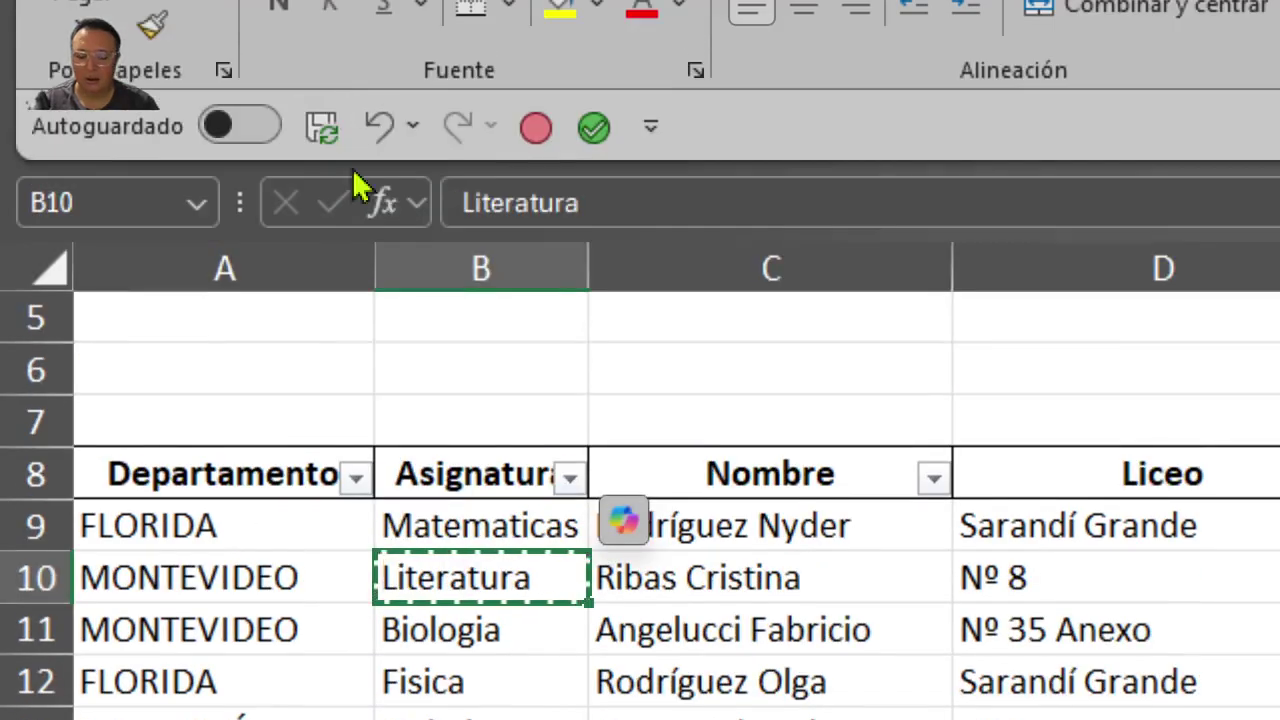
scroll(776, 630, "up", 2)
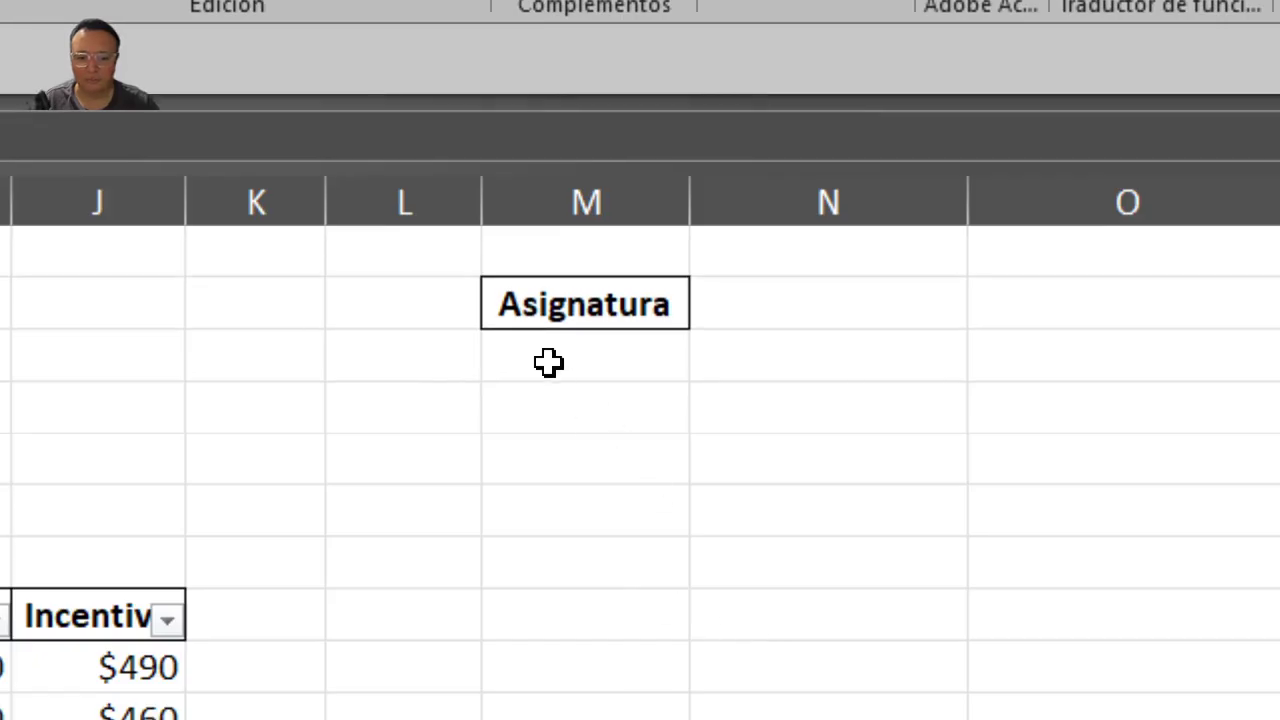
left_click(548, 362)
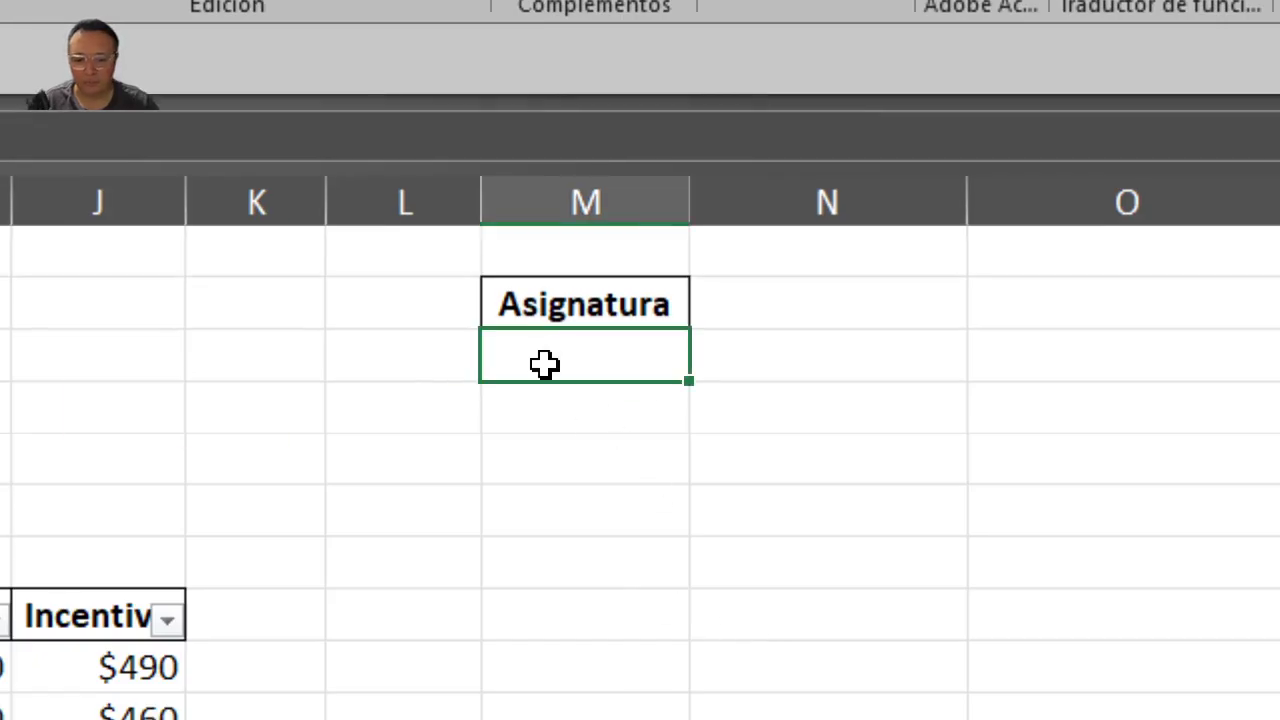
key("ctrl+v")
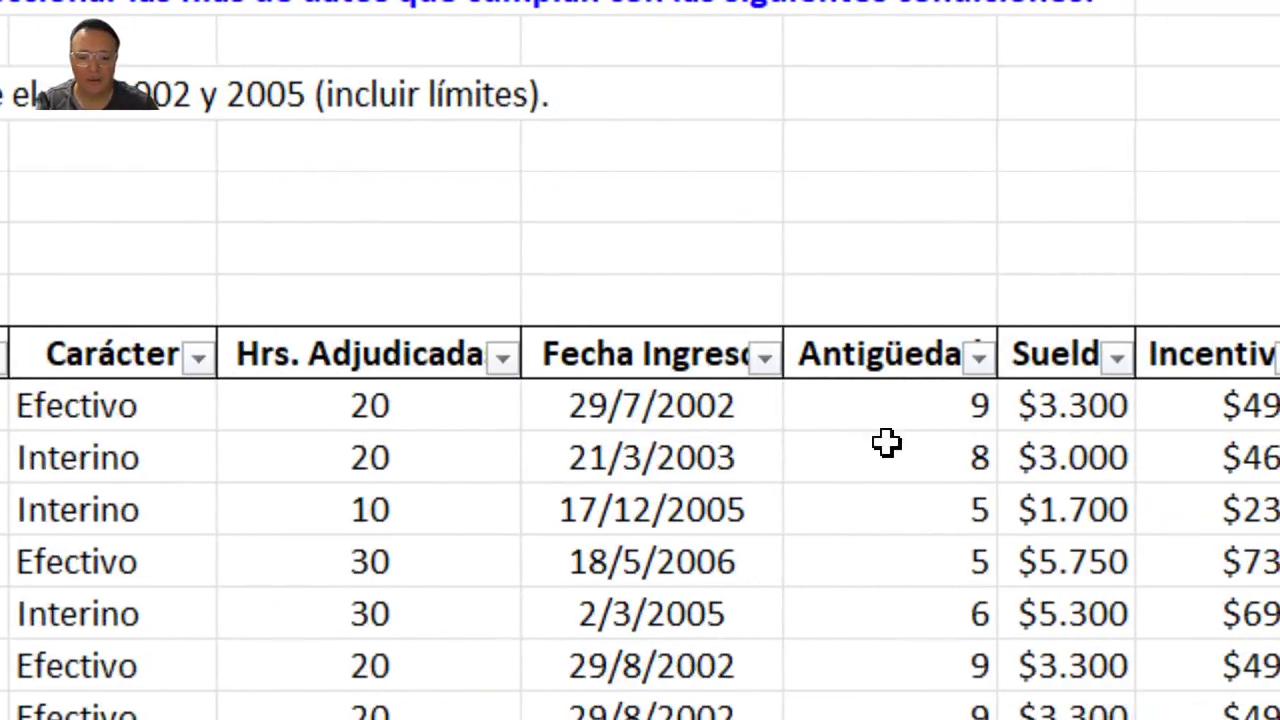
Copy the Fecha Ingreso header from the data table into both N2 and O2, beside the Asignatura criteria header
left_click(665, 358)
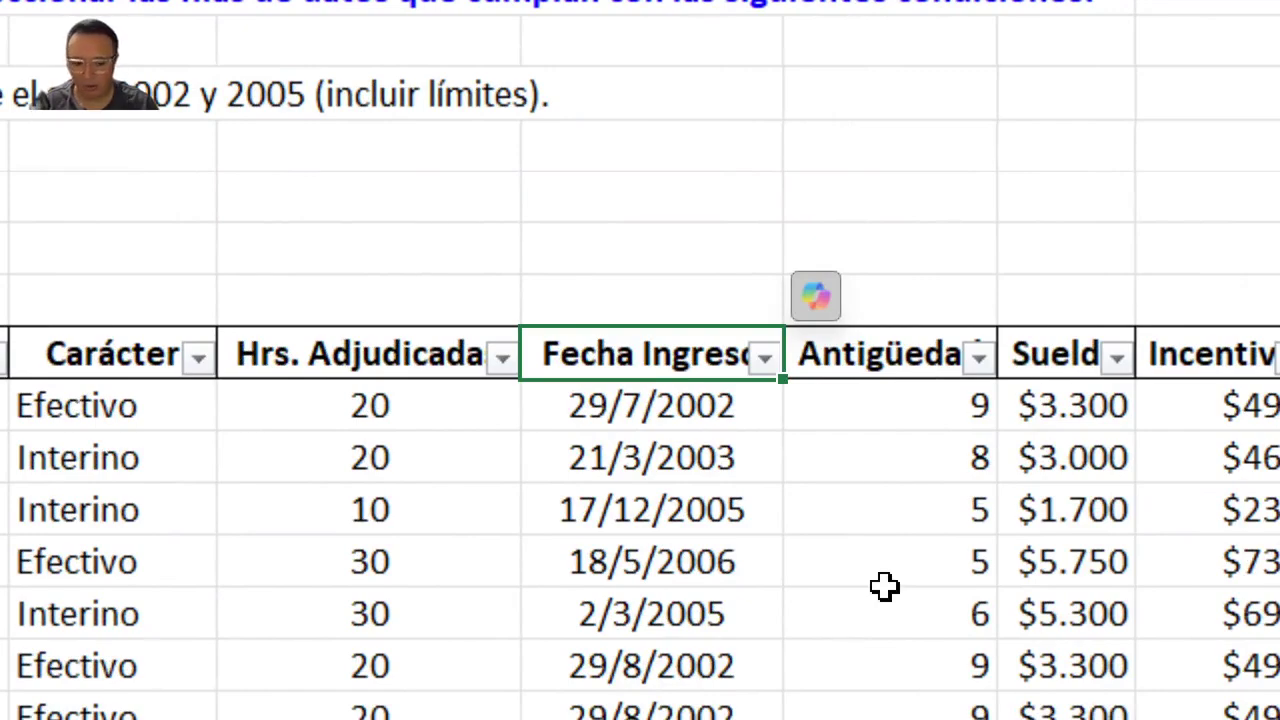
key("ctrl+c")
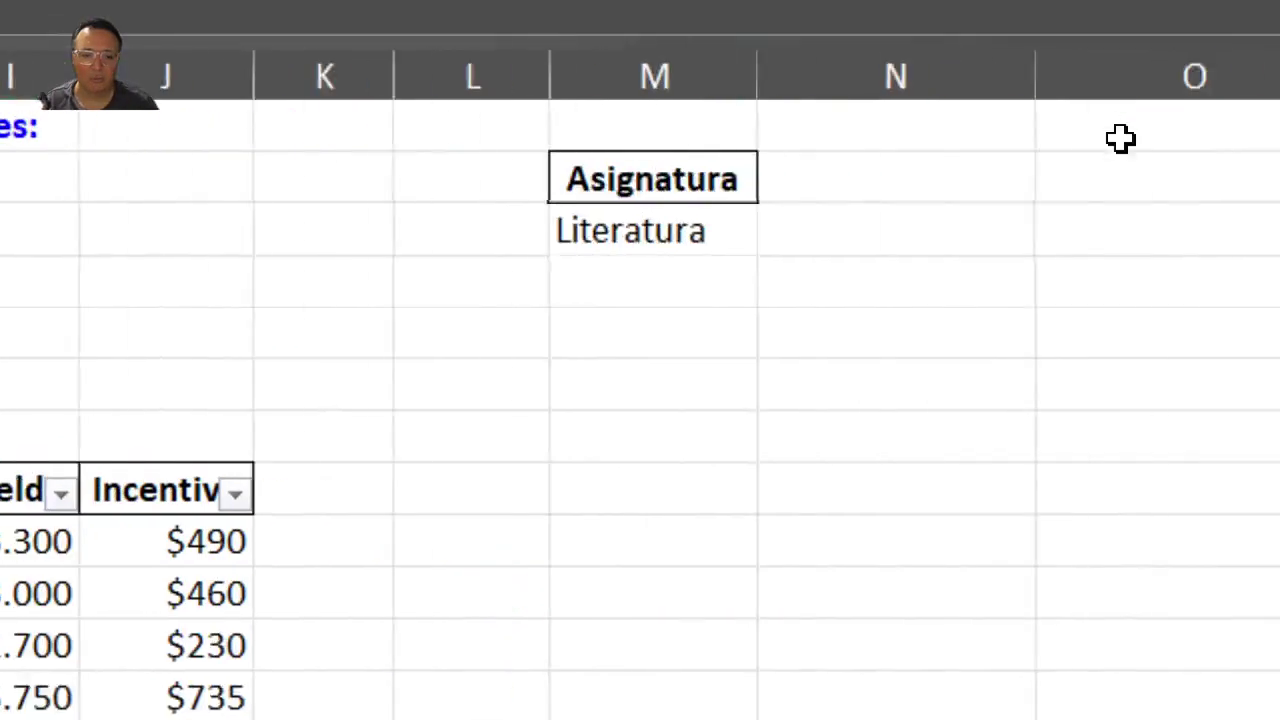
left_click(822, 186)
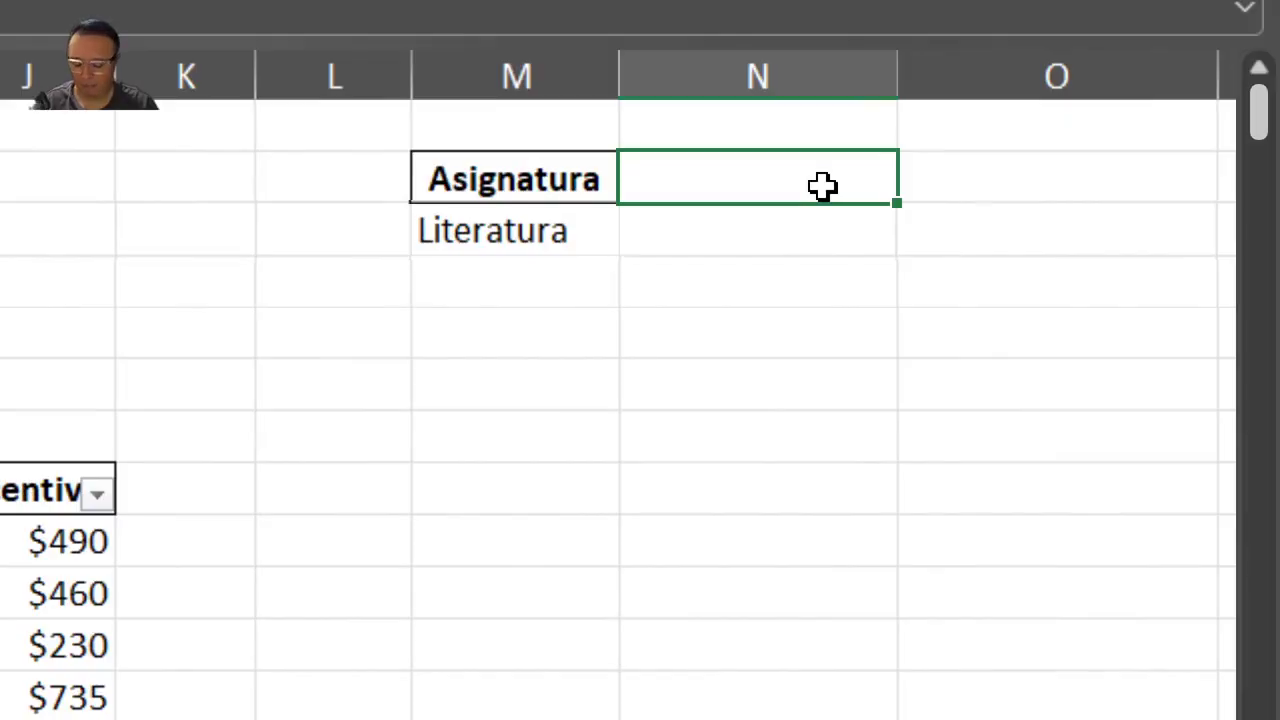
key("ctrl+v")
left_click(1078, 193)
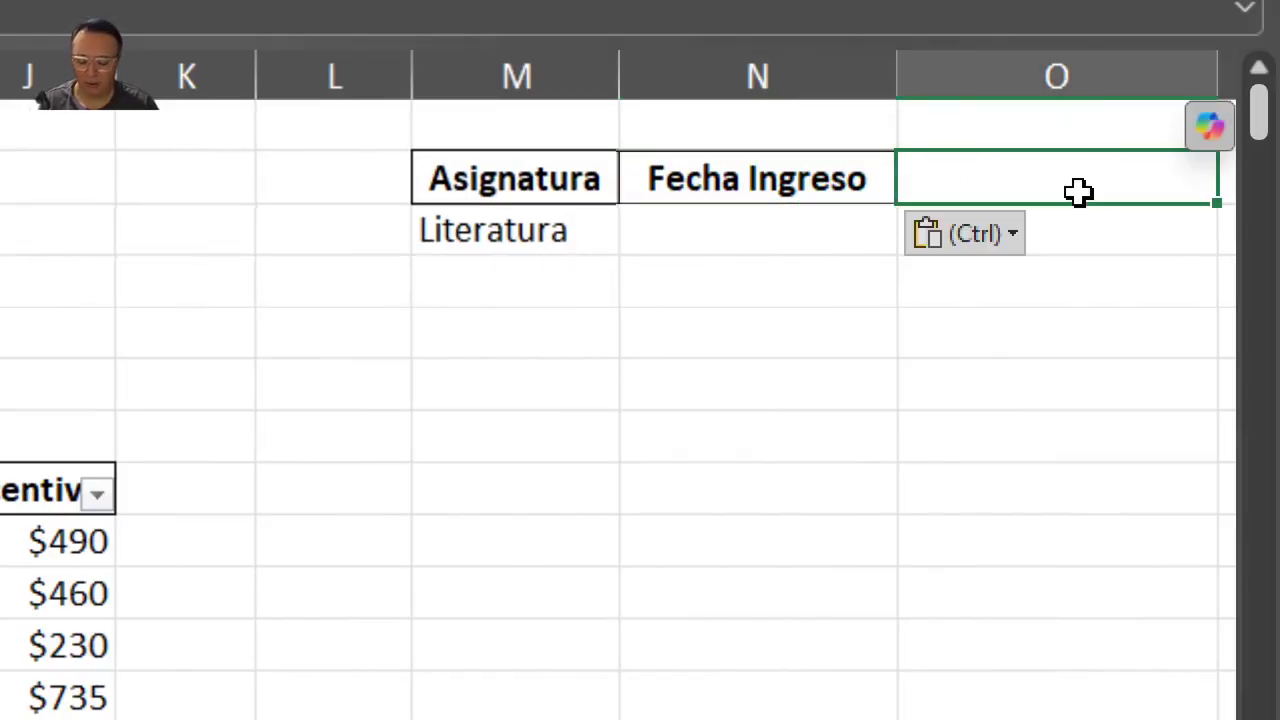
key("ctrl+v")
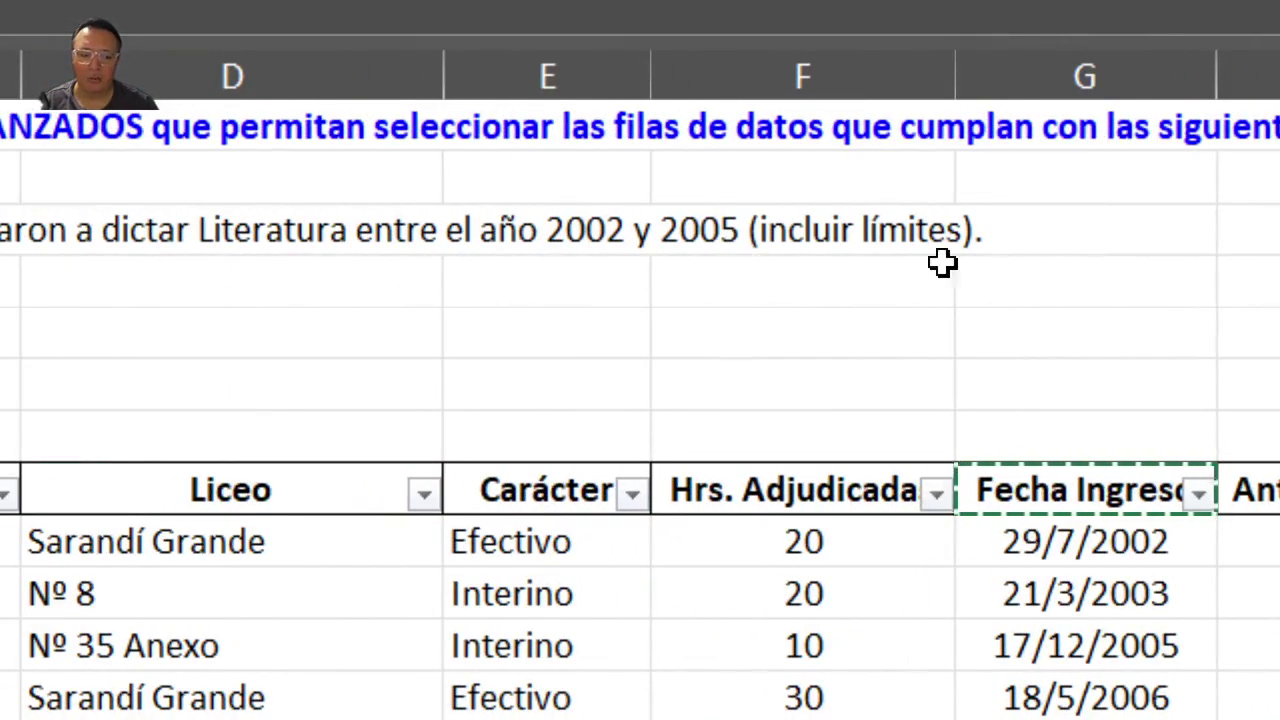
Enter the start date criterion >=1/1/2002 in cell N3, under the first Fecha Ingreso criteria header
left_click(814, 229)
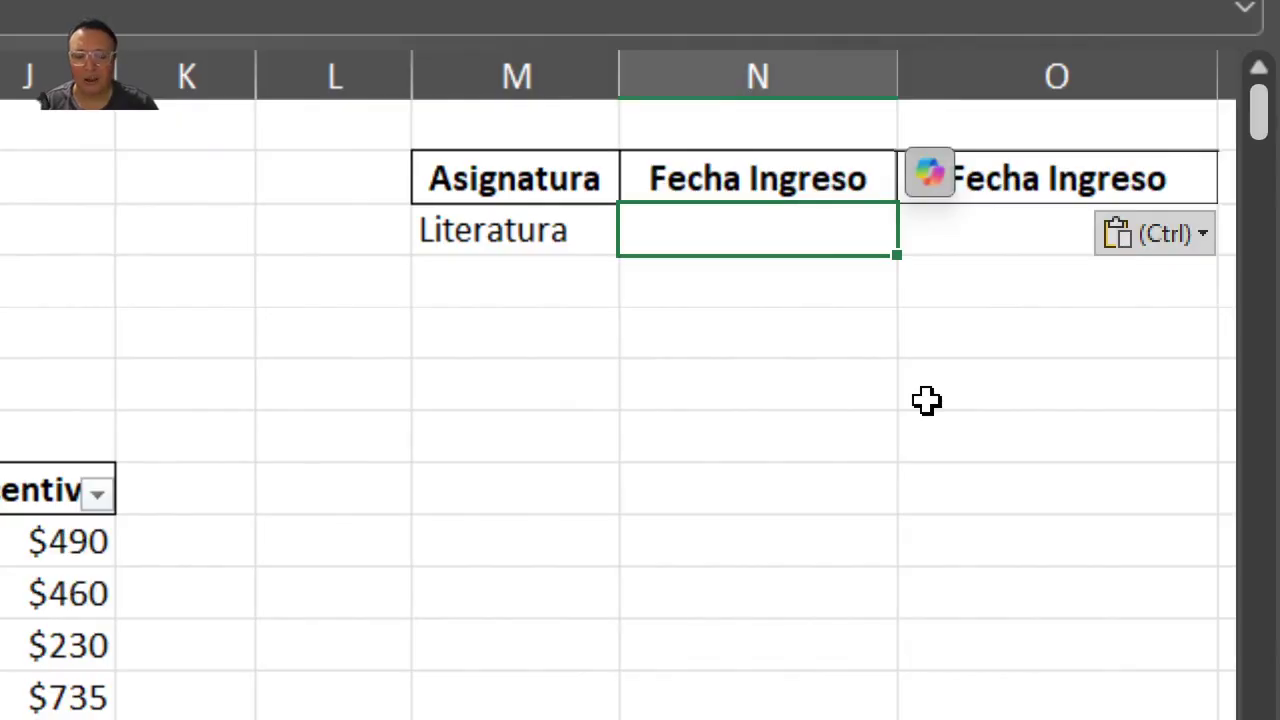
left_click_drag(525, 186, 523, 212)
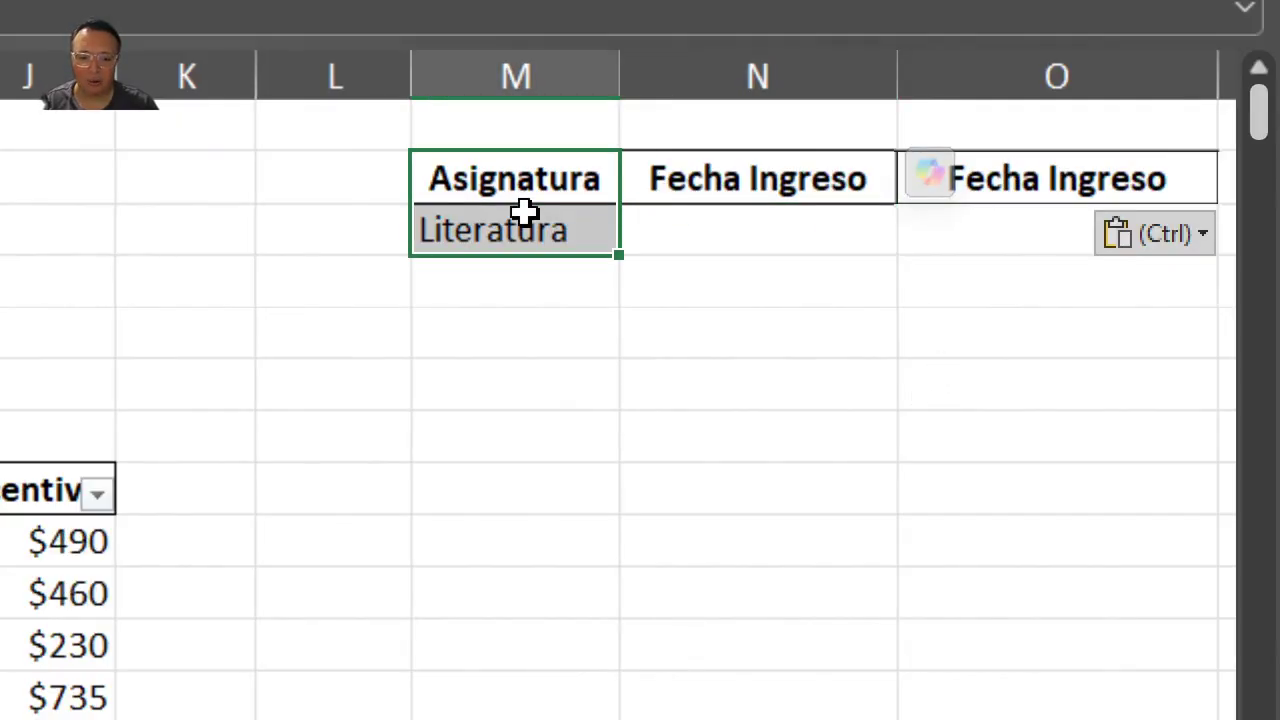
left_click(736, 232)
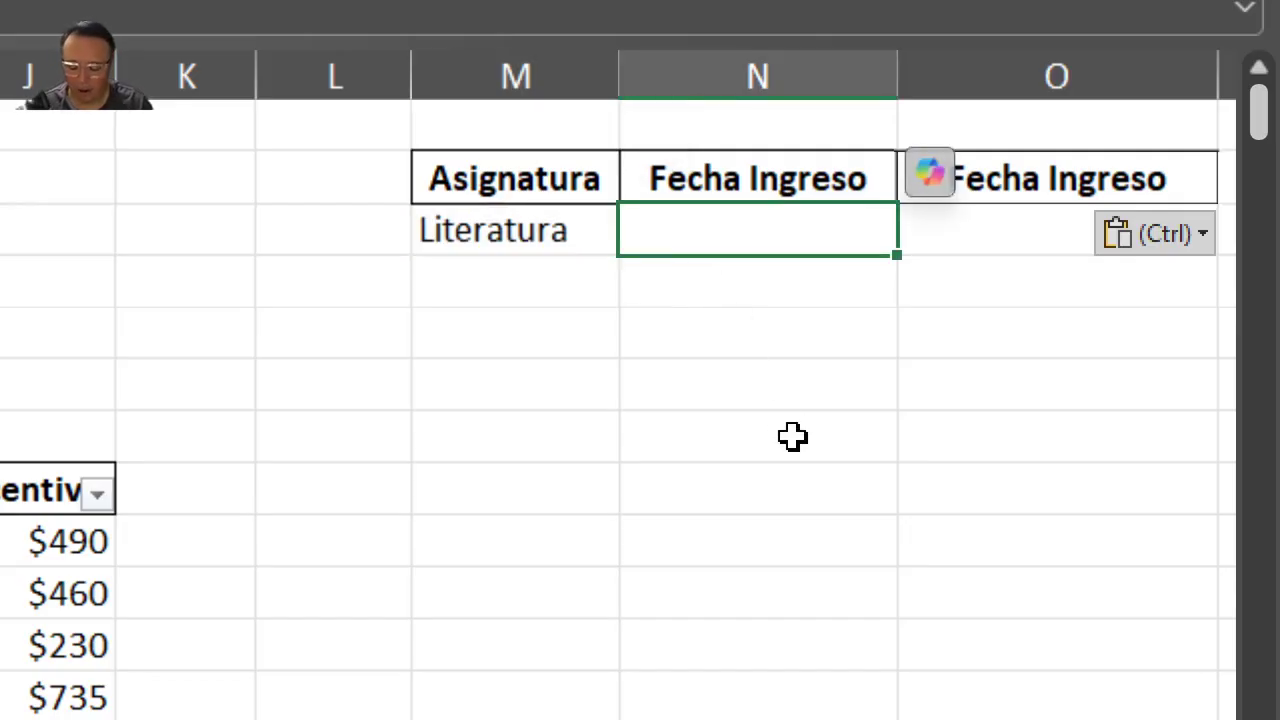
type(">")
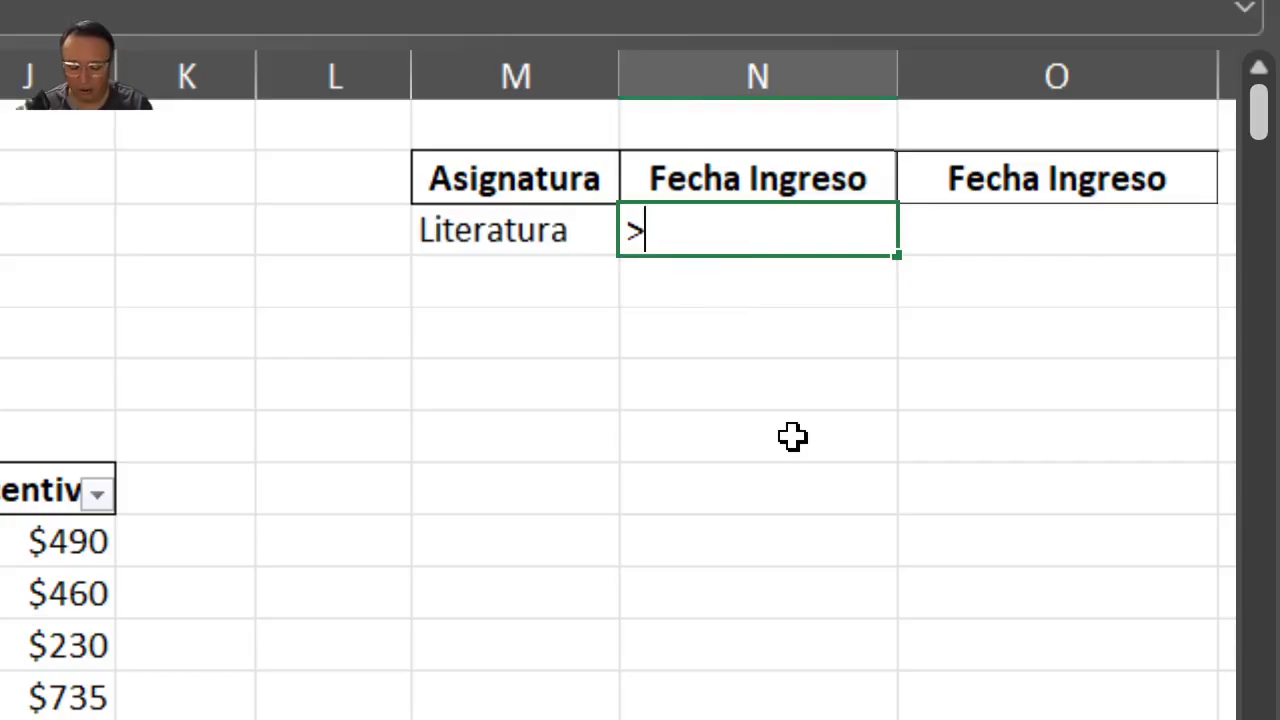
type("=")
scroll(163, 234, "left", 5)
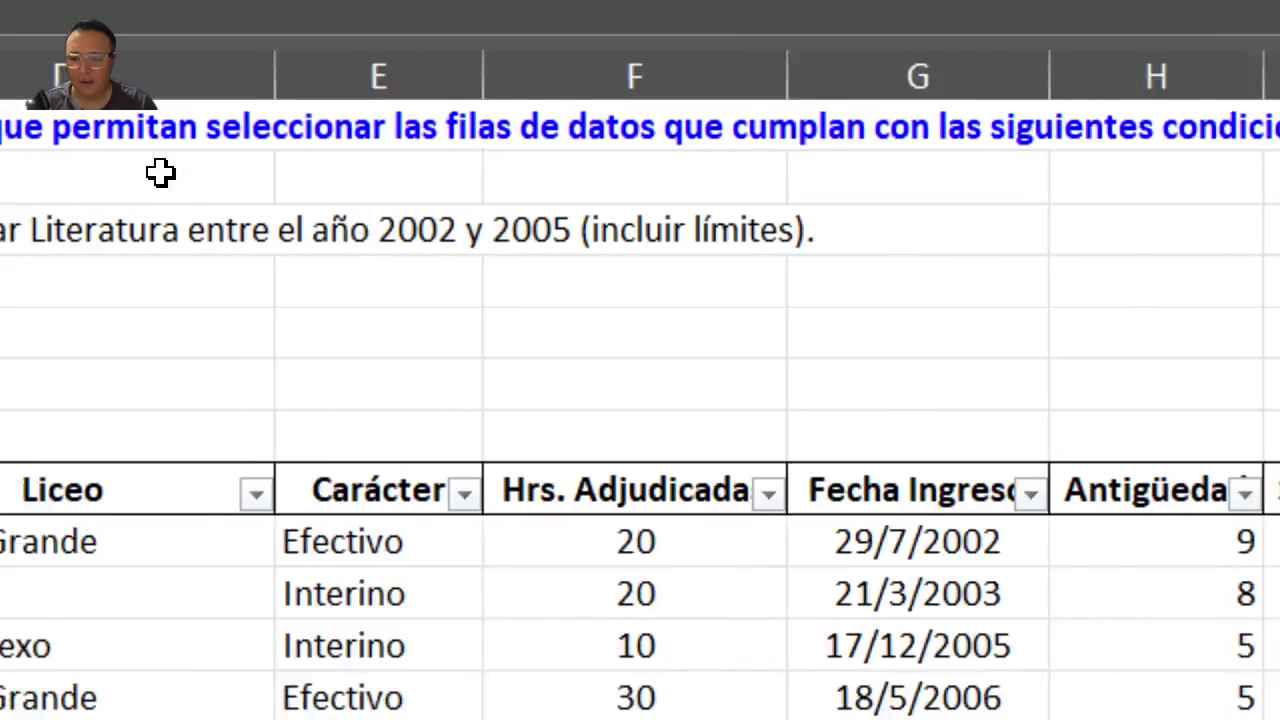
scroll(748, 250, "right", 5)
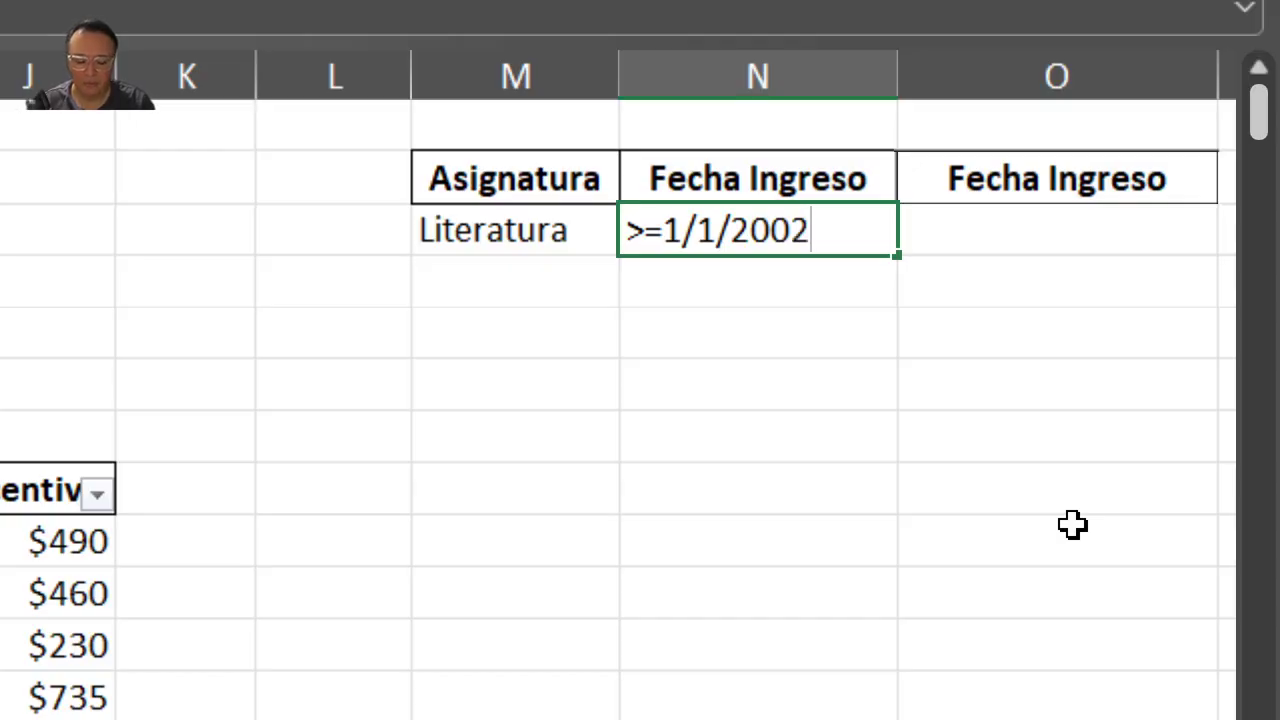
key("Return")
Enter the end date criterion <=31/12/2005 in cell O3, under the second Fecha Ingreso criteria header
key("Up")
key("Right")
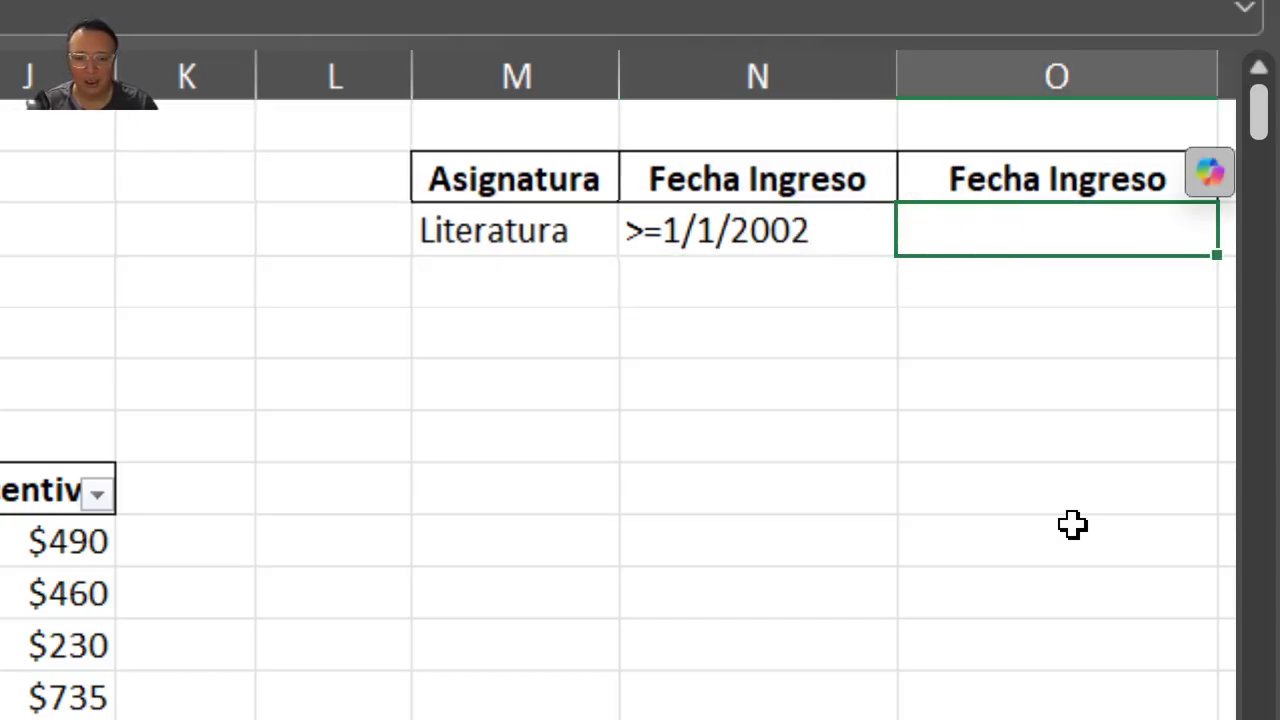
scroll(160, 255, "left", 5)
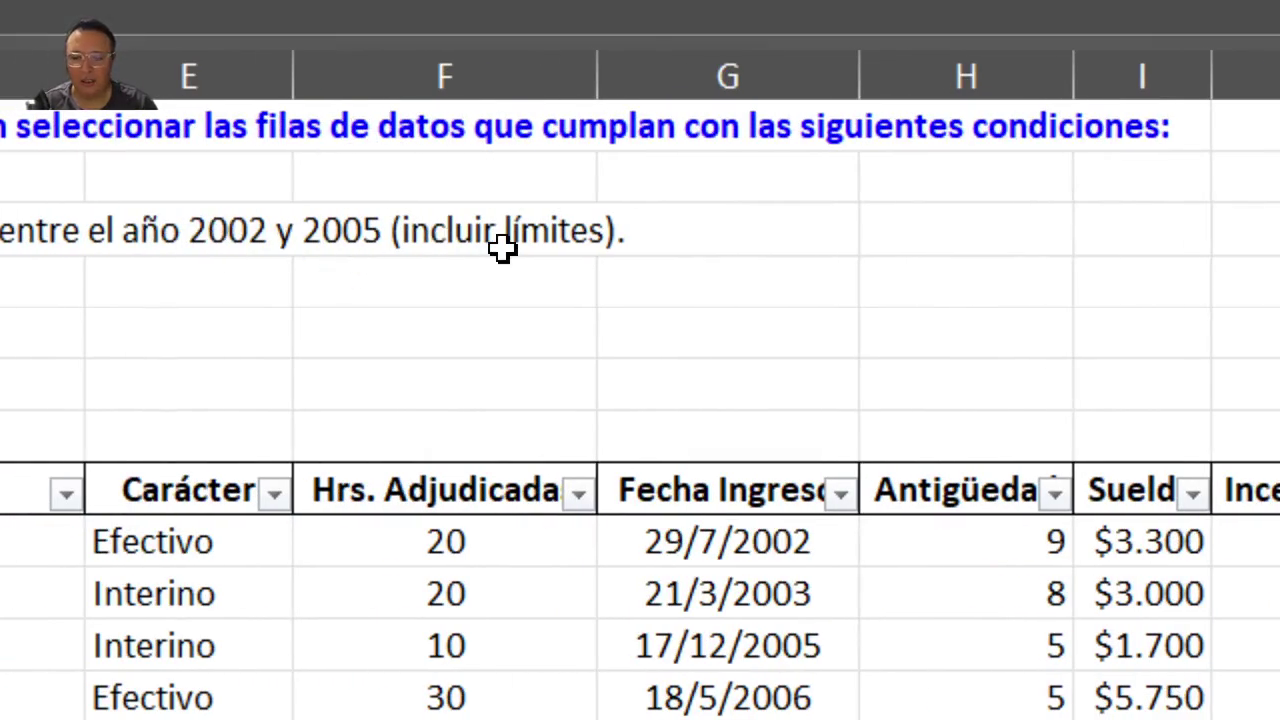
scroll(502, 249, "right", 5)
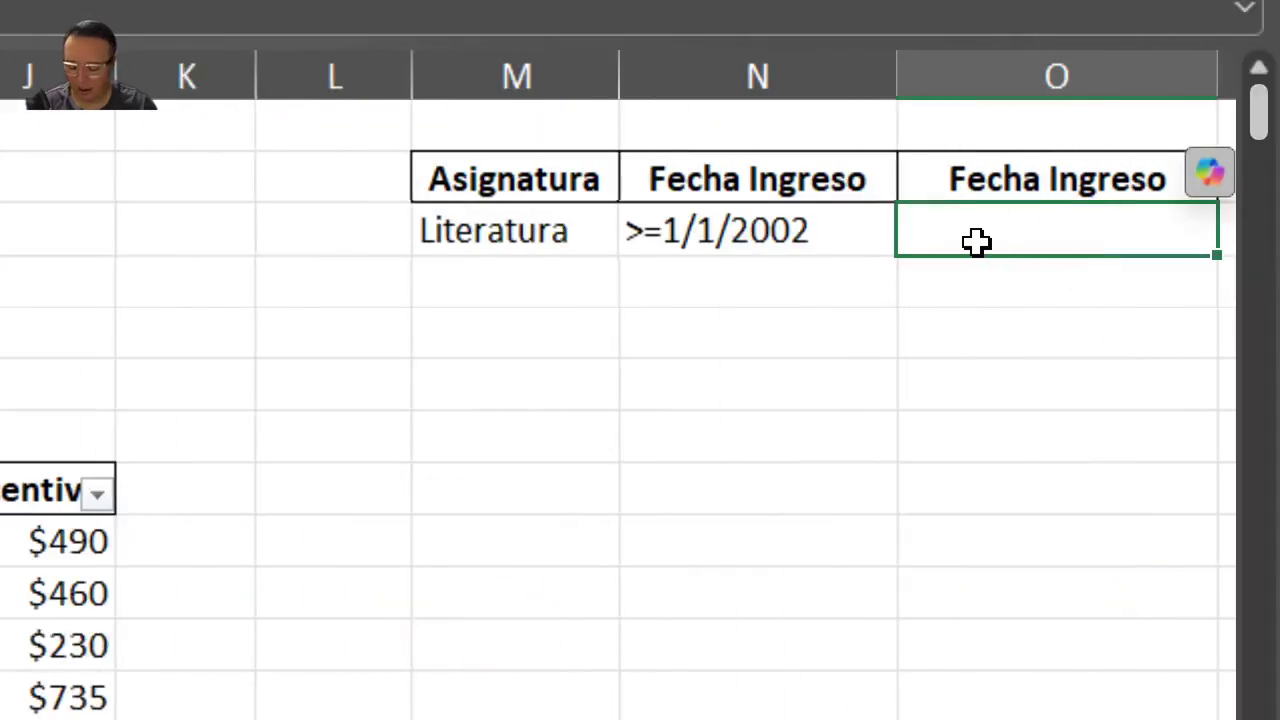
type("<=31/12/2005")
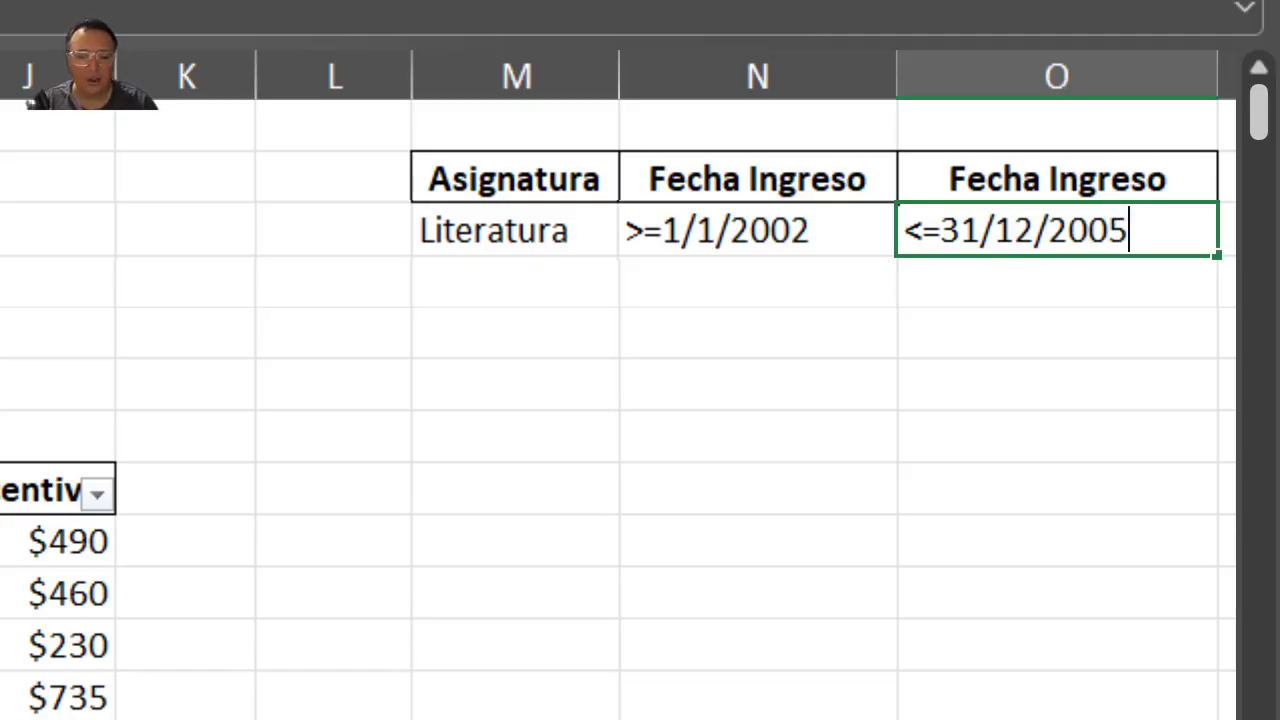
left_click(846, 314)
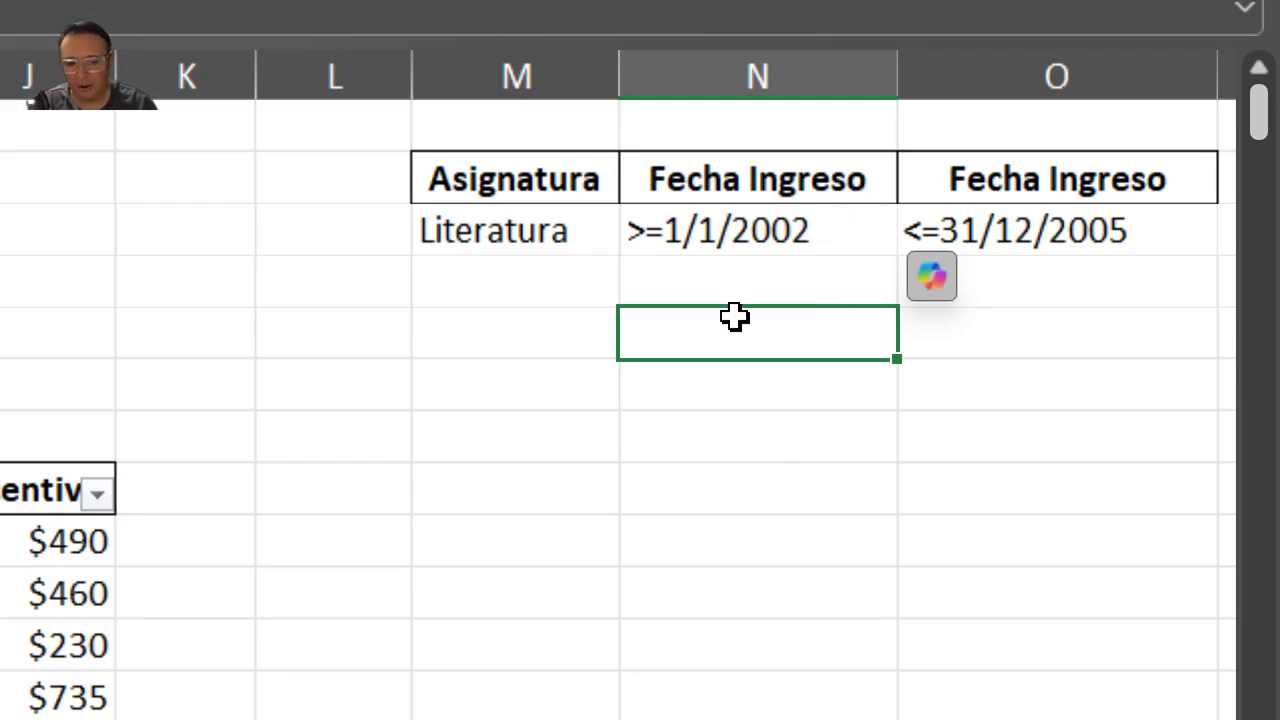
Review the criteria range M2:O3, checking the subject and both date conditions on the same row
left_click_drag(586, 177, 1077, 243)
left_click(520, 314)
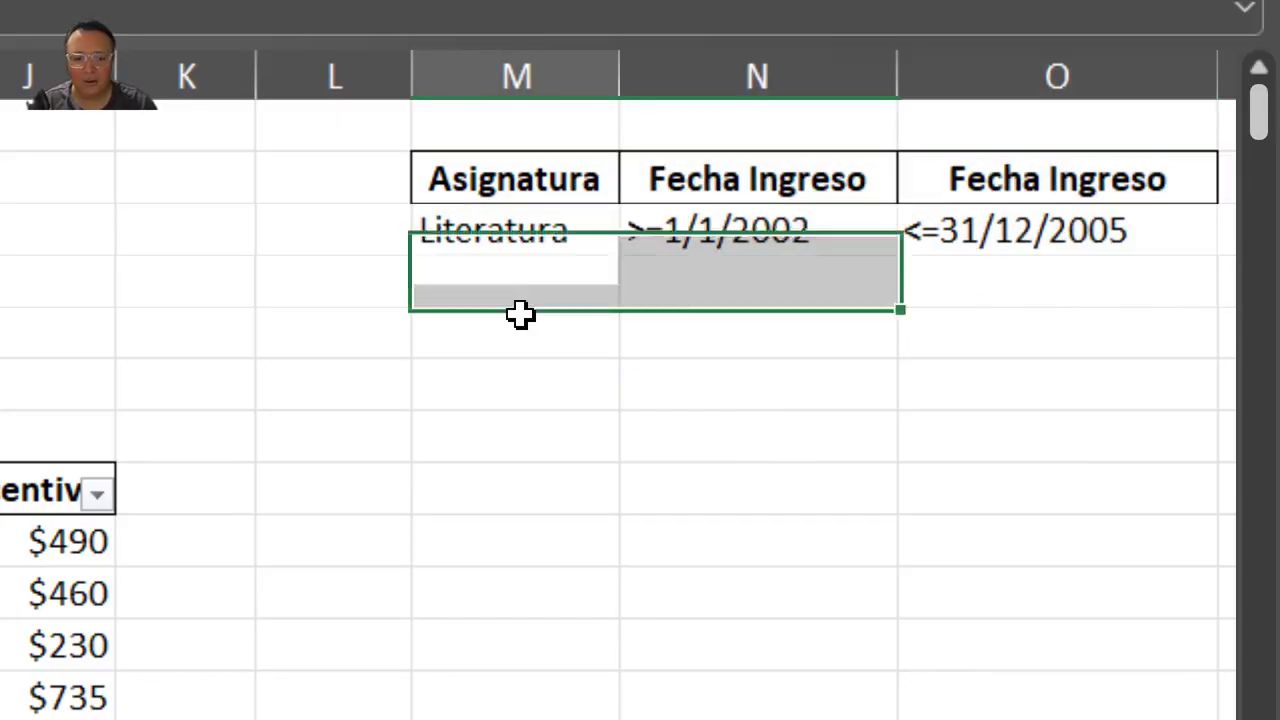
left_click(505, 222)
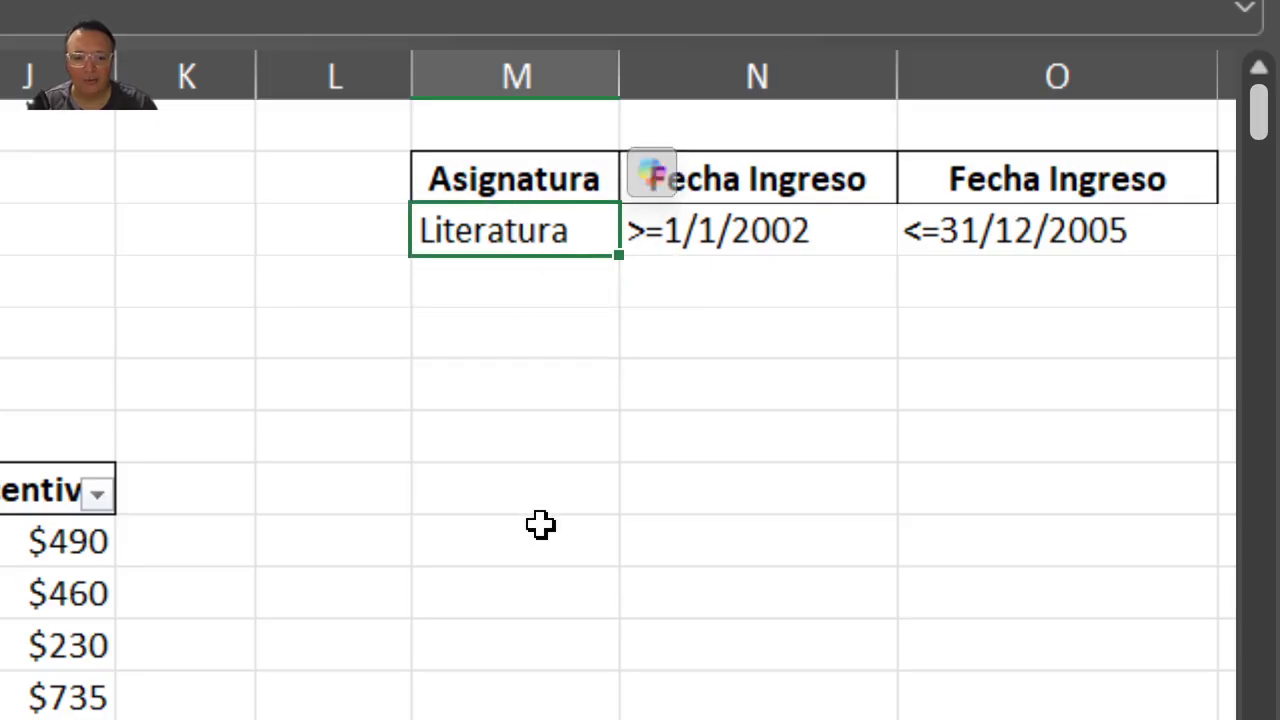
key("Right")
key("Right")
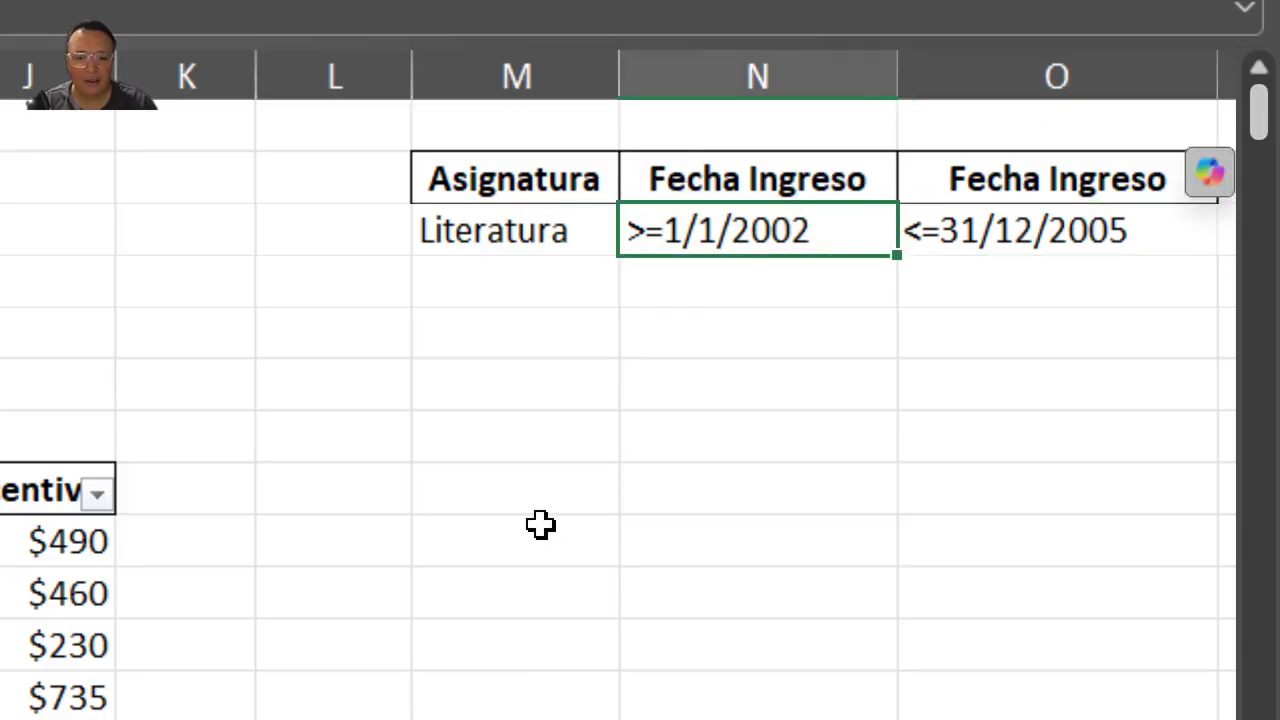
key("Left")
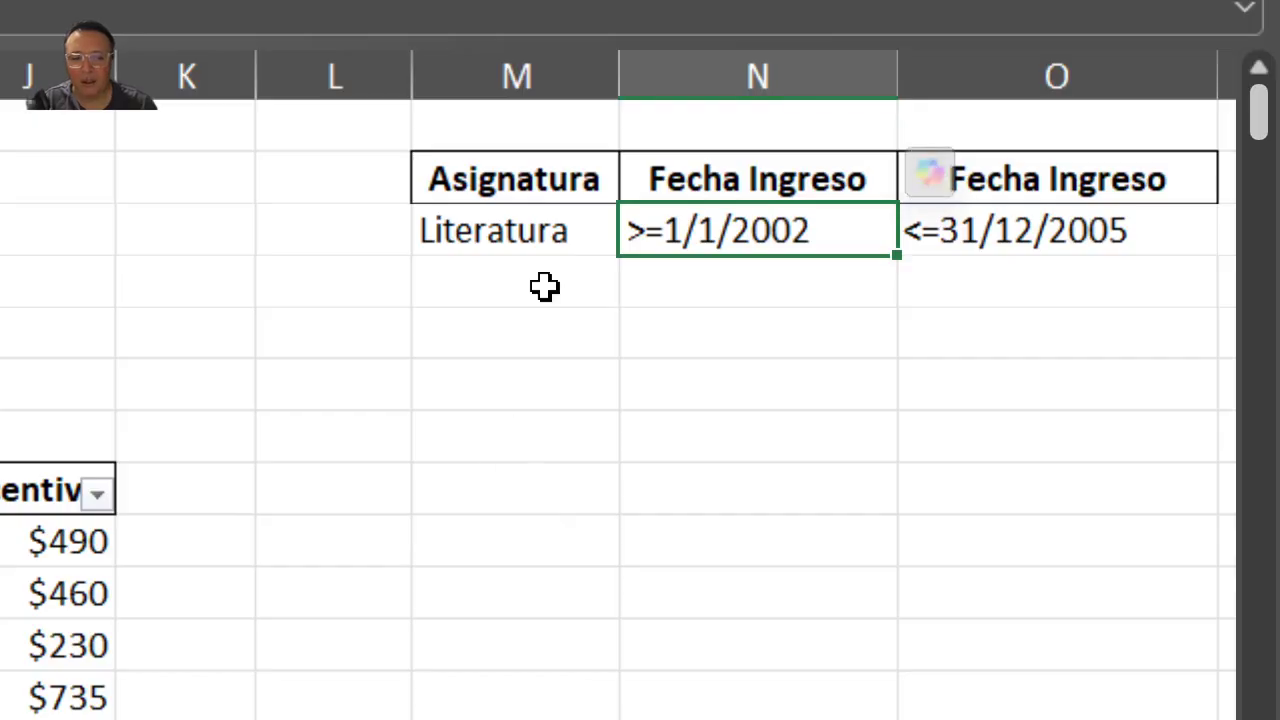
left_click_drag(553, 183, 1146, 257)
left_click(1003, 263)
left_click(476, 358)
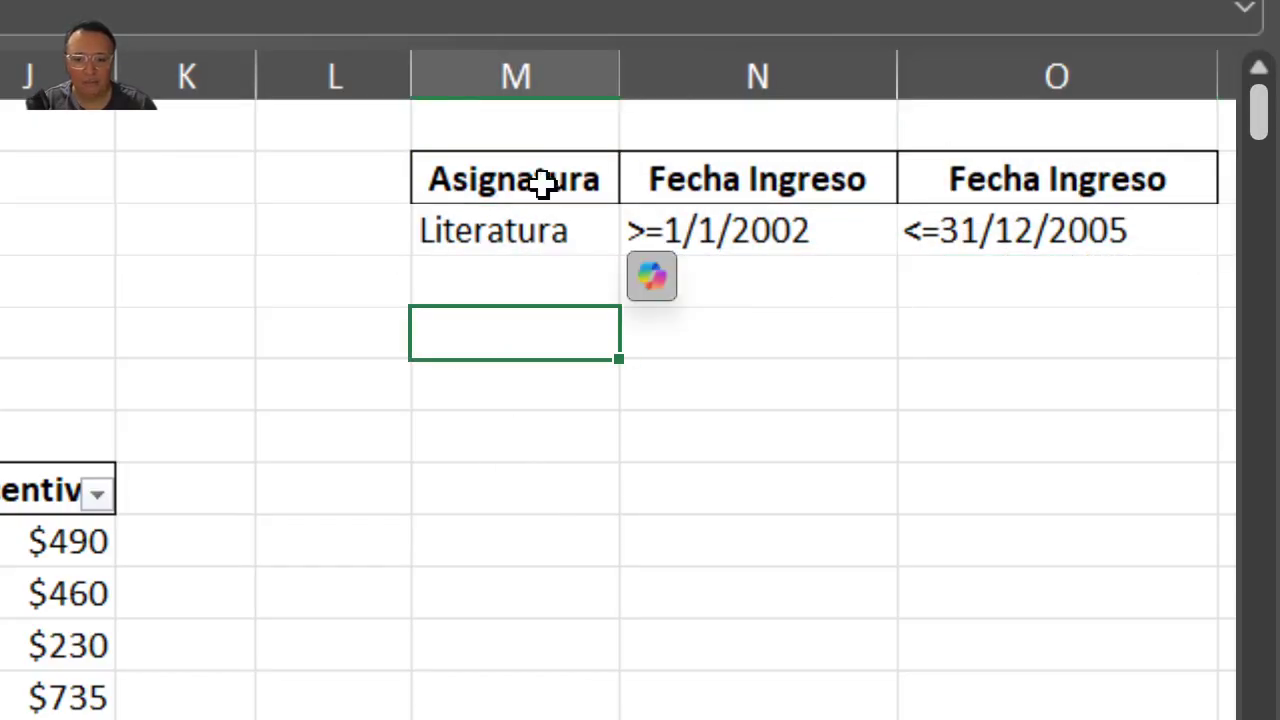
left_click_drag(543, 183, 991, 240)
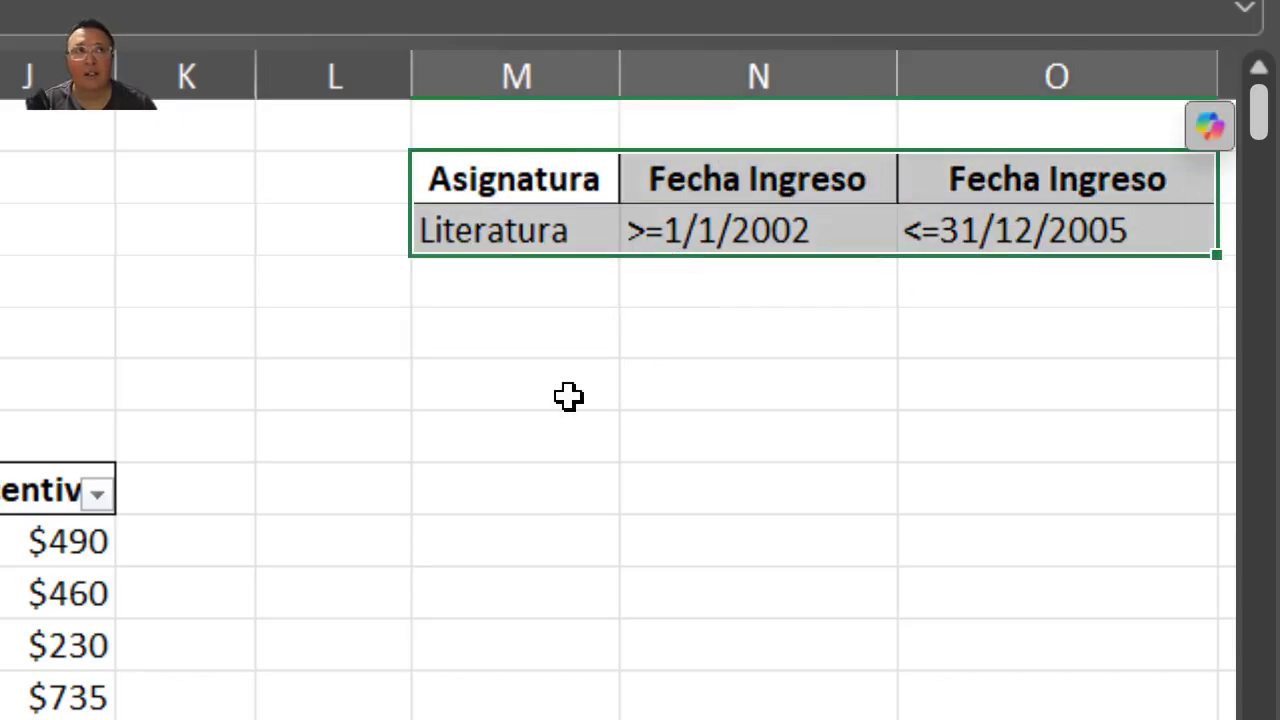
scroll(163, 591, "left", 6)
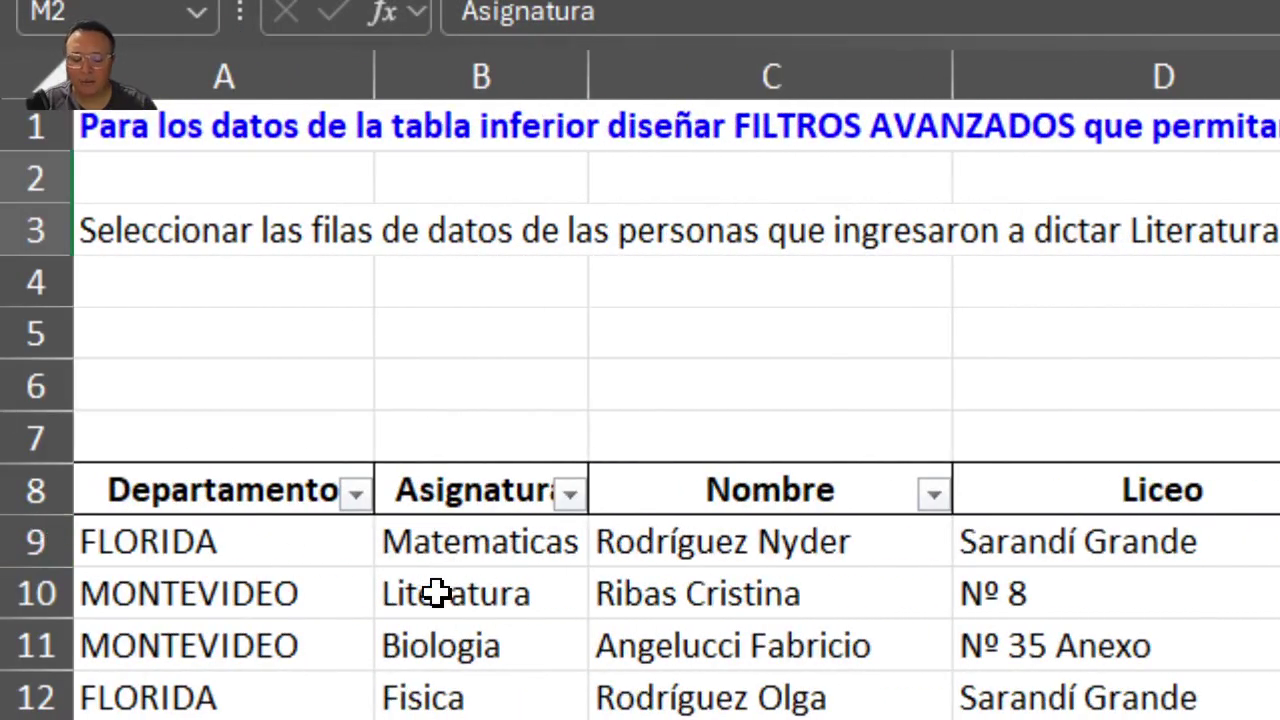
Start an advanced filter on the teachers table and set its list range to A8:J605, headers included
left_click(440, 590)
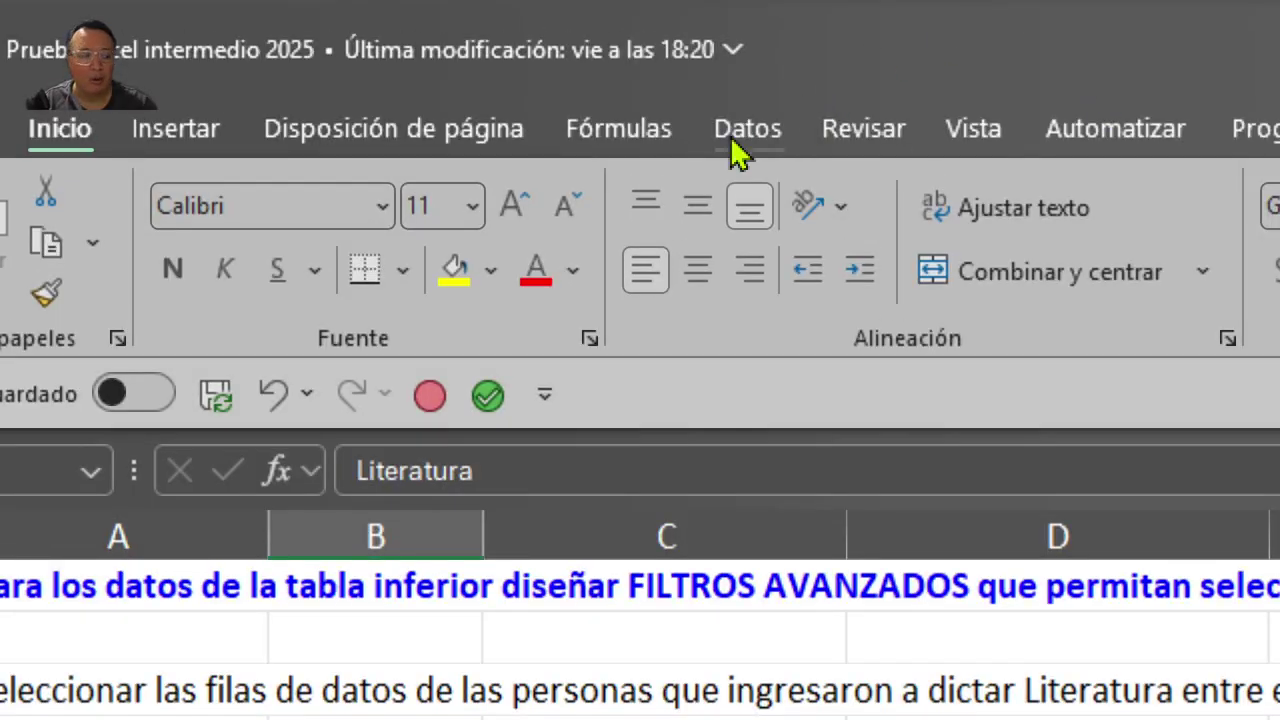
left_click(748, 138)
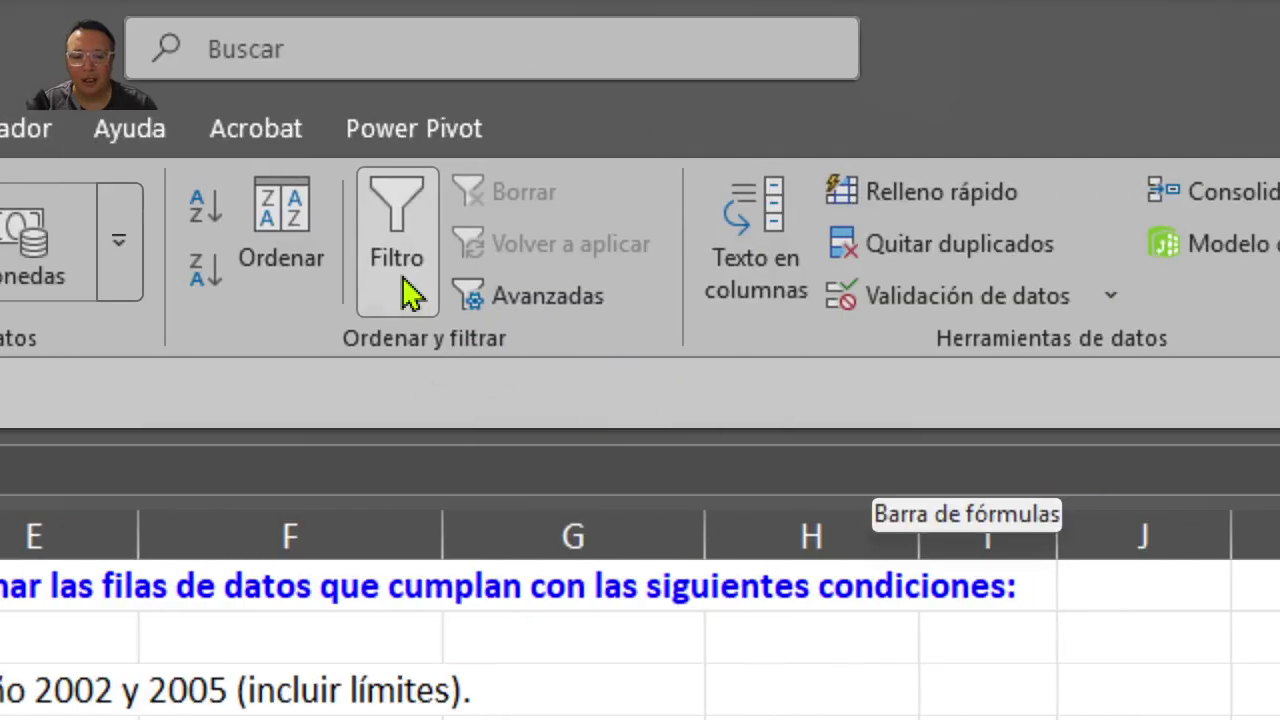
left_click(535, 310)
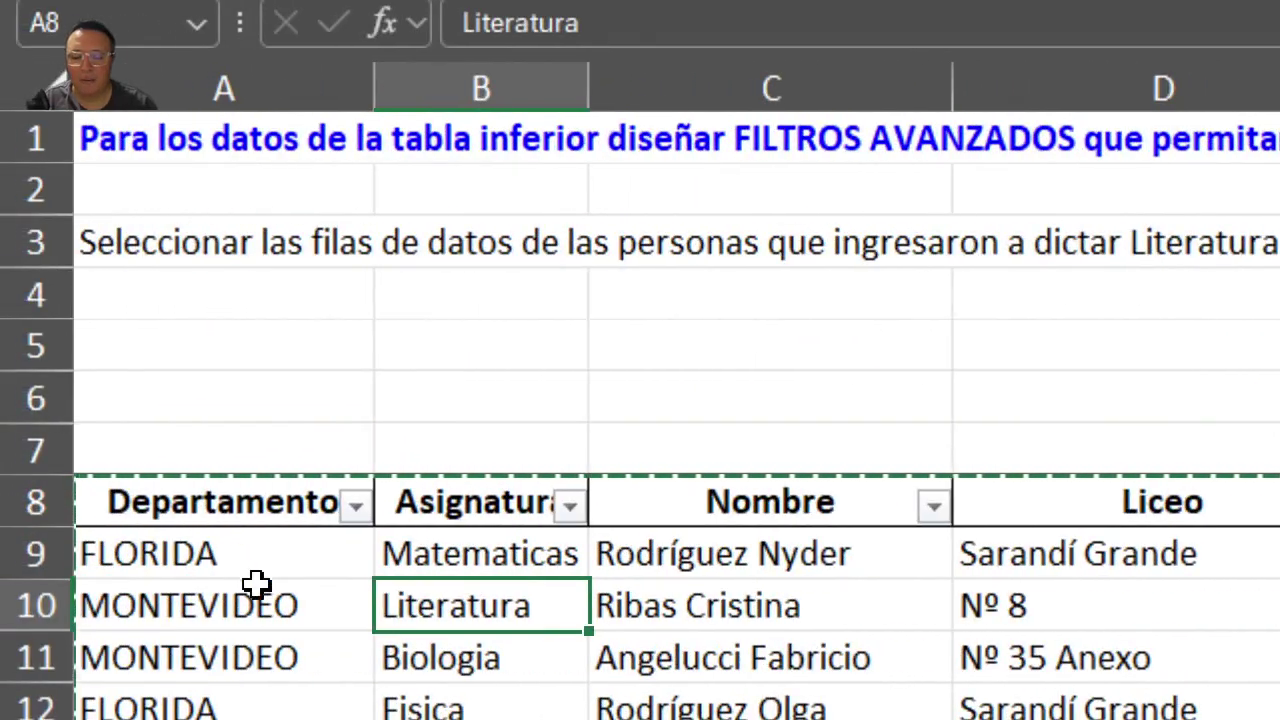
scroll(258, 600, "down", 1)
left_click_drag(245, 305, 1279, 350)
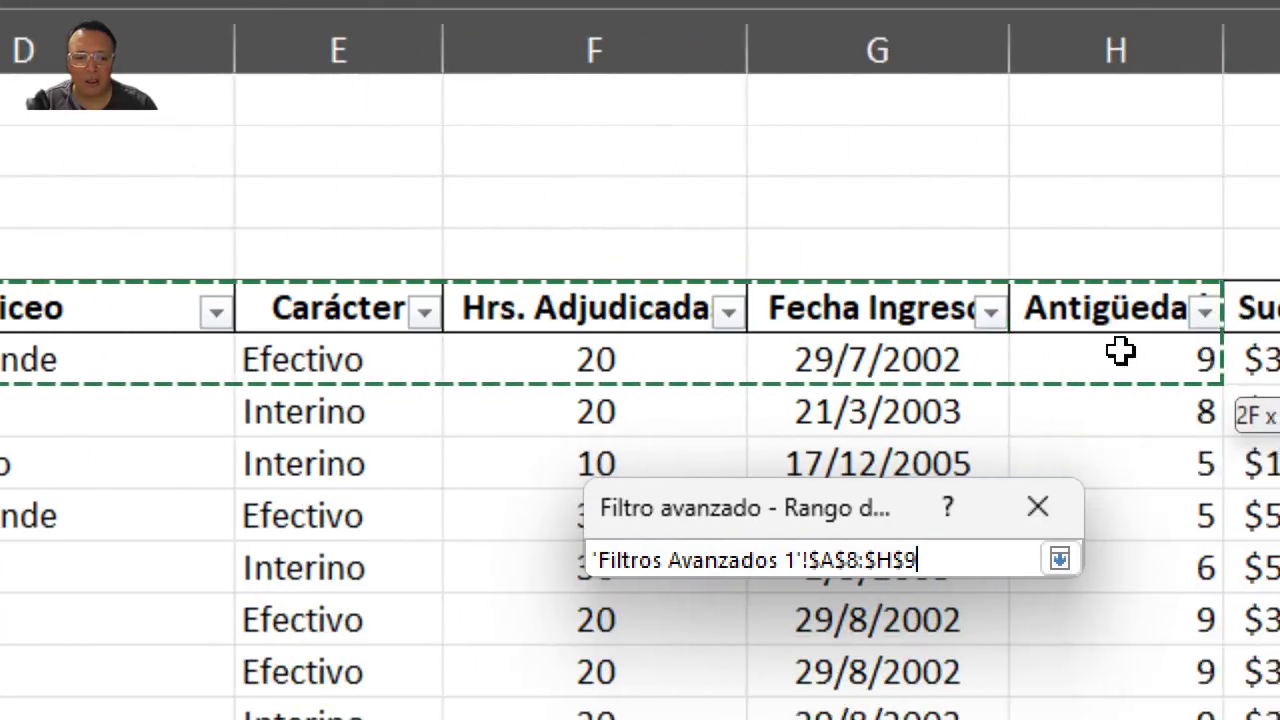
left_click_drag(1120, 350, 1279, 719)
left_click_drag(833, 630, 1030, 452)
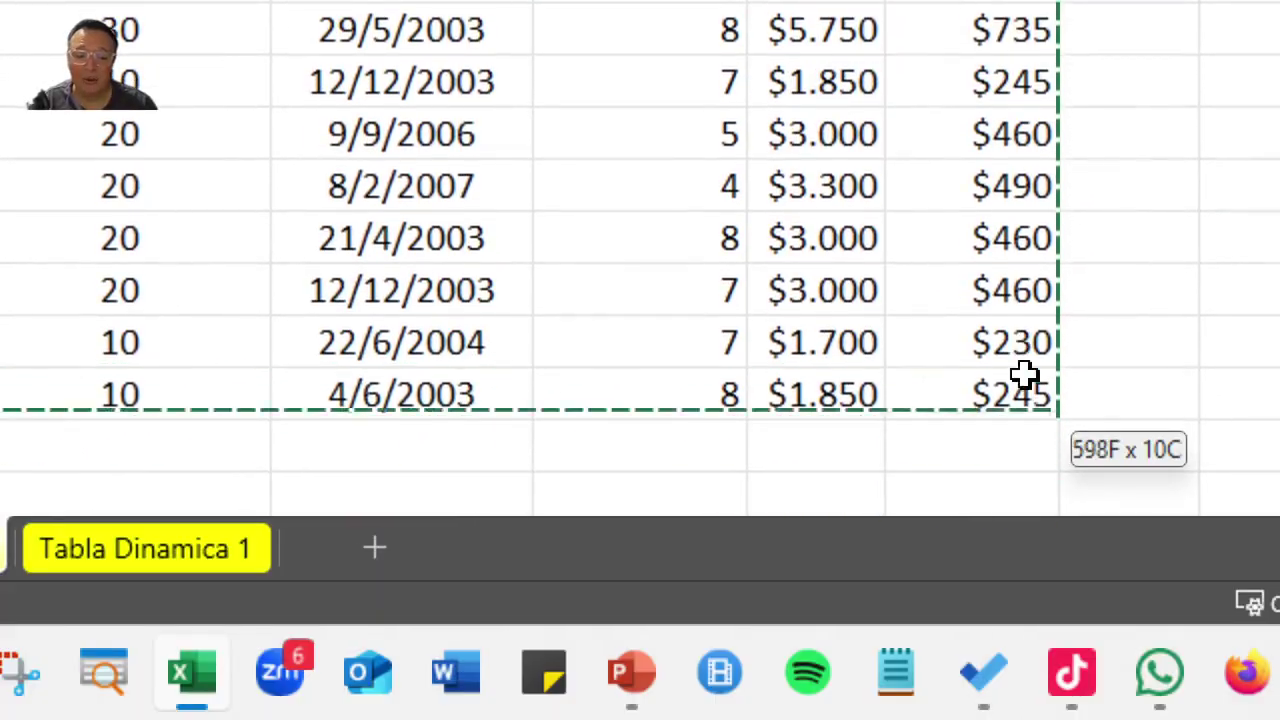
left_click_drag(1025, 374, 1023, 414)
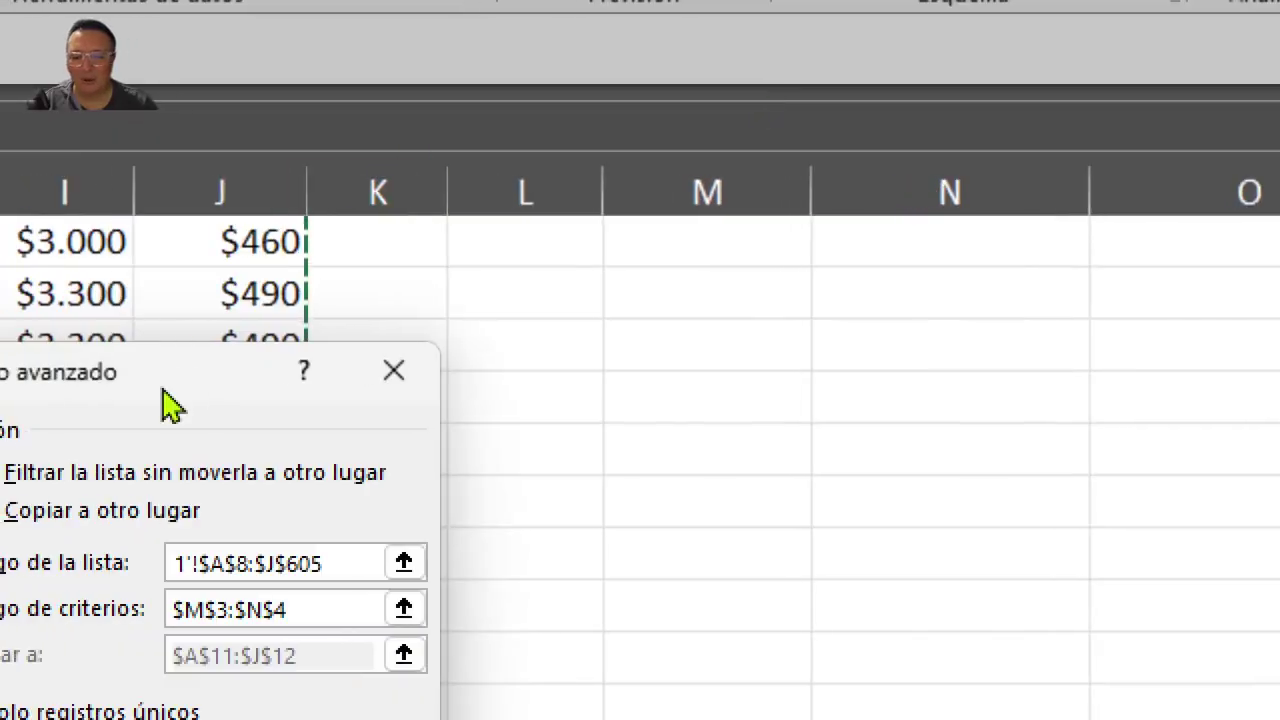
Bring the criteria cells M2:O3 into view beside the Filtro avanzado dialog and check its list and criteria ranges
left_click_drag(170, 405, 940, 386)
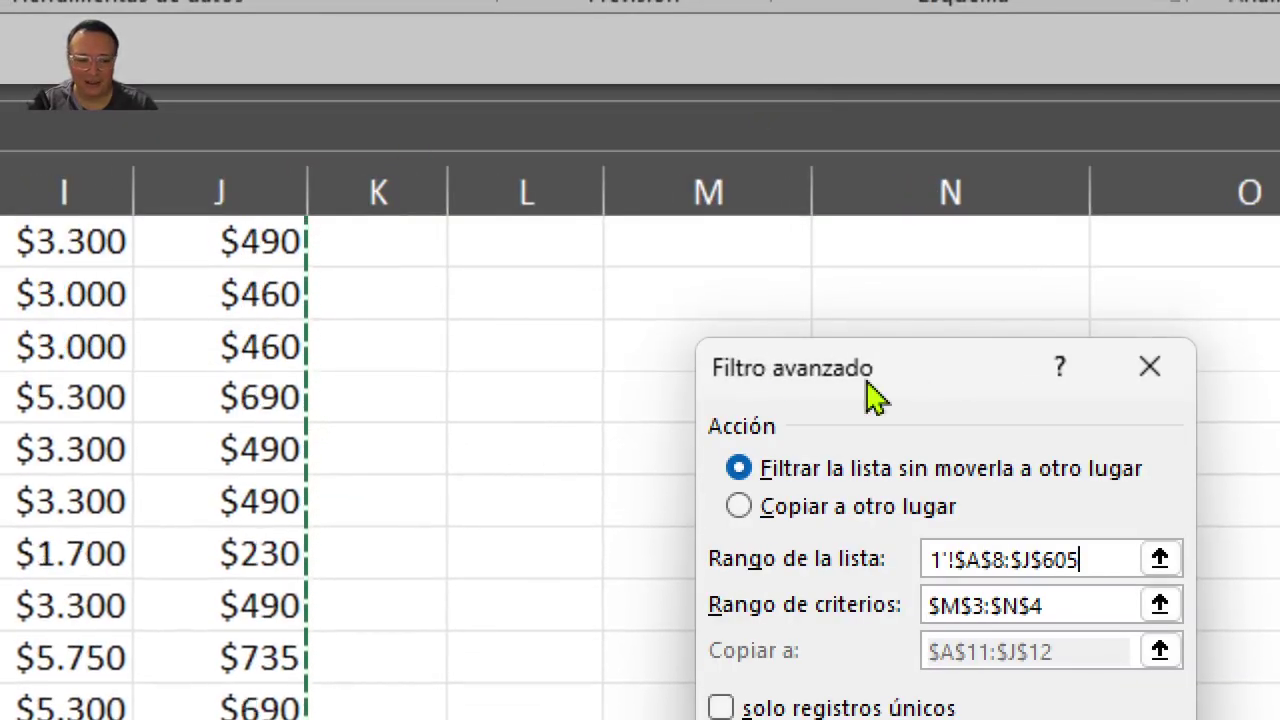
left_click_drag(971, 380, 583, 294)
scroll(974, 414, "down", 10)
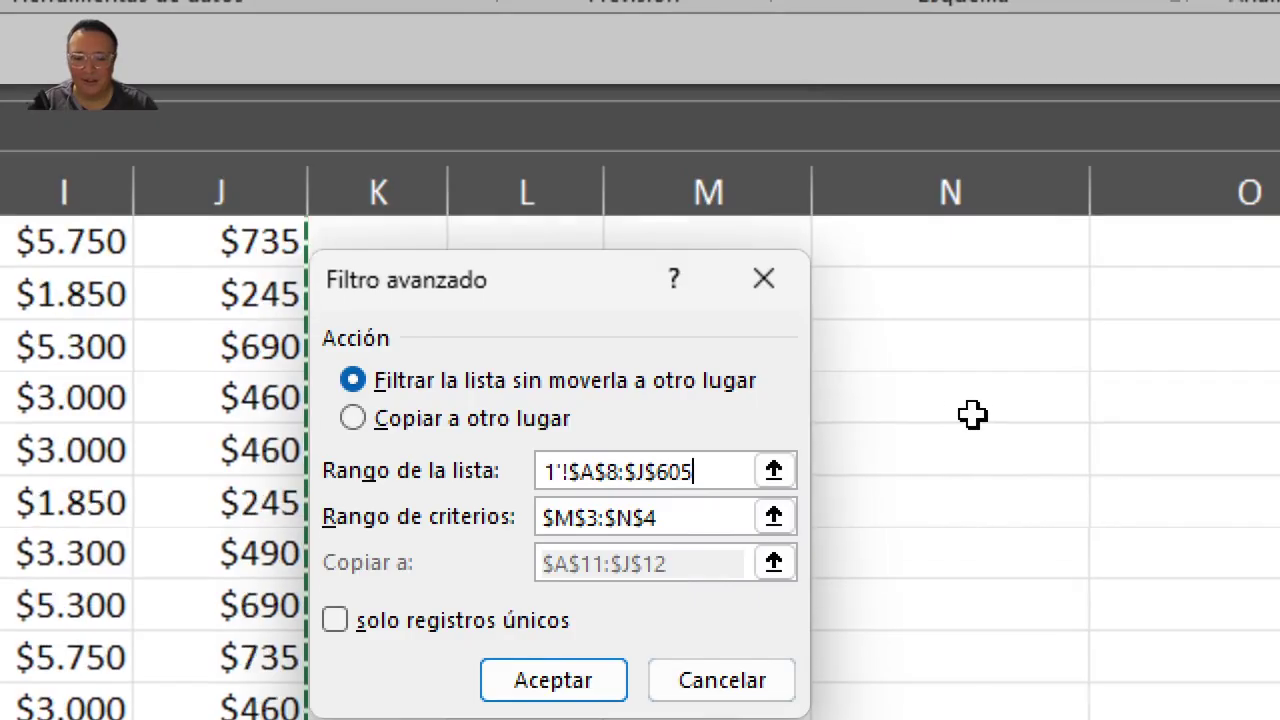
scroll(974, 414, "down", 10)
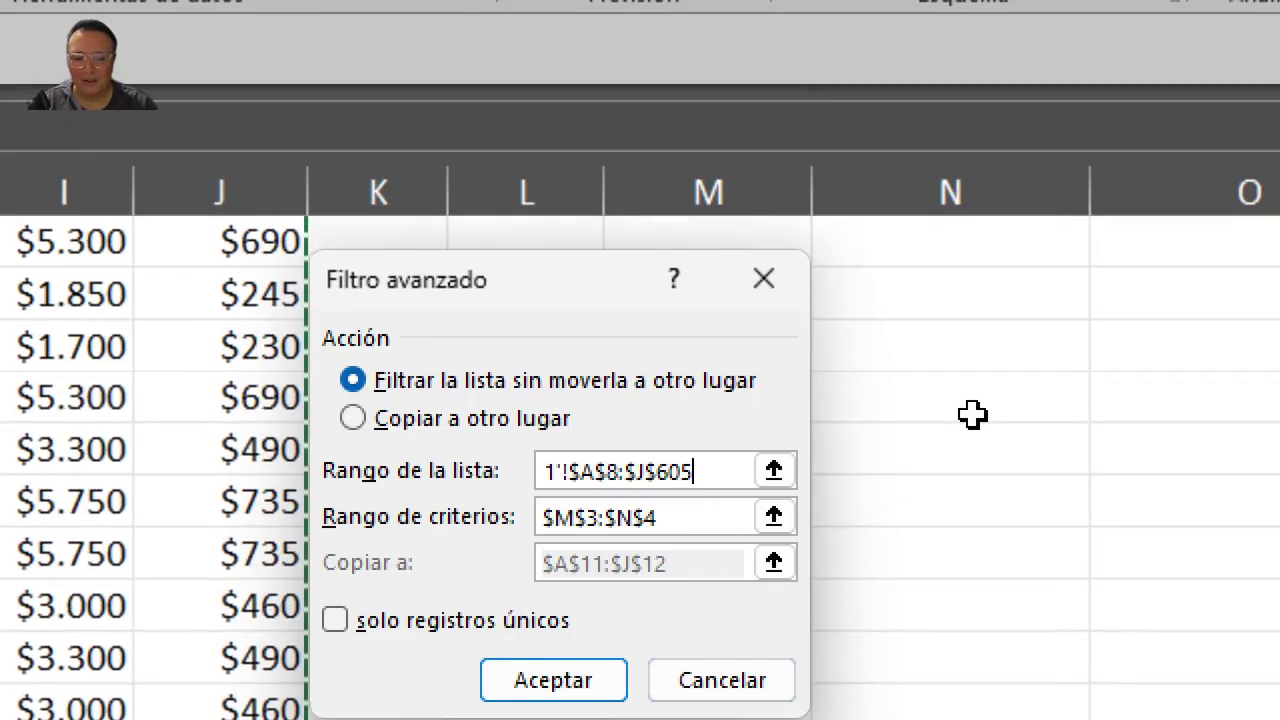
scroll(974, 414, "down", 3)
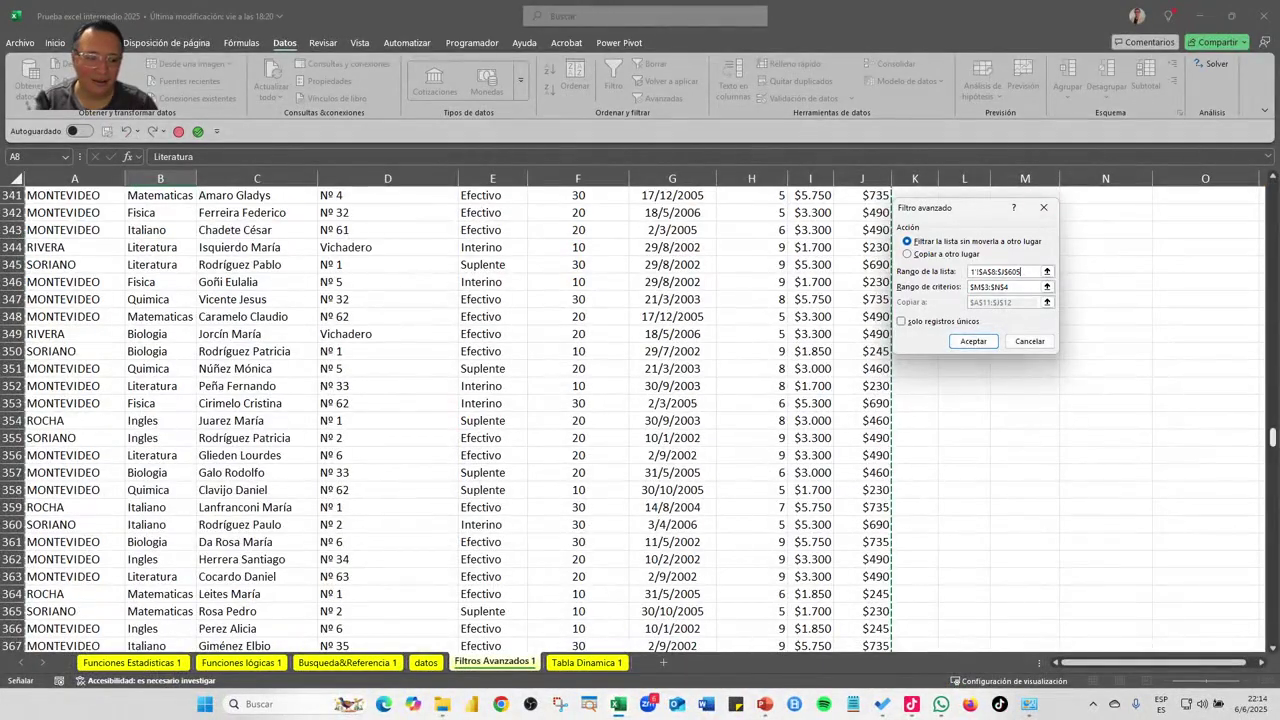
scroll(974, 414, "up", 20)
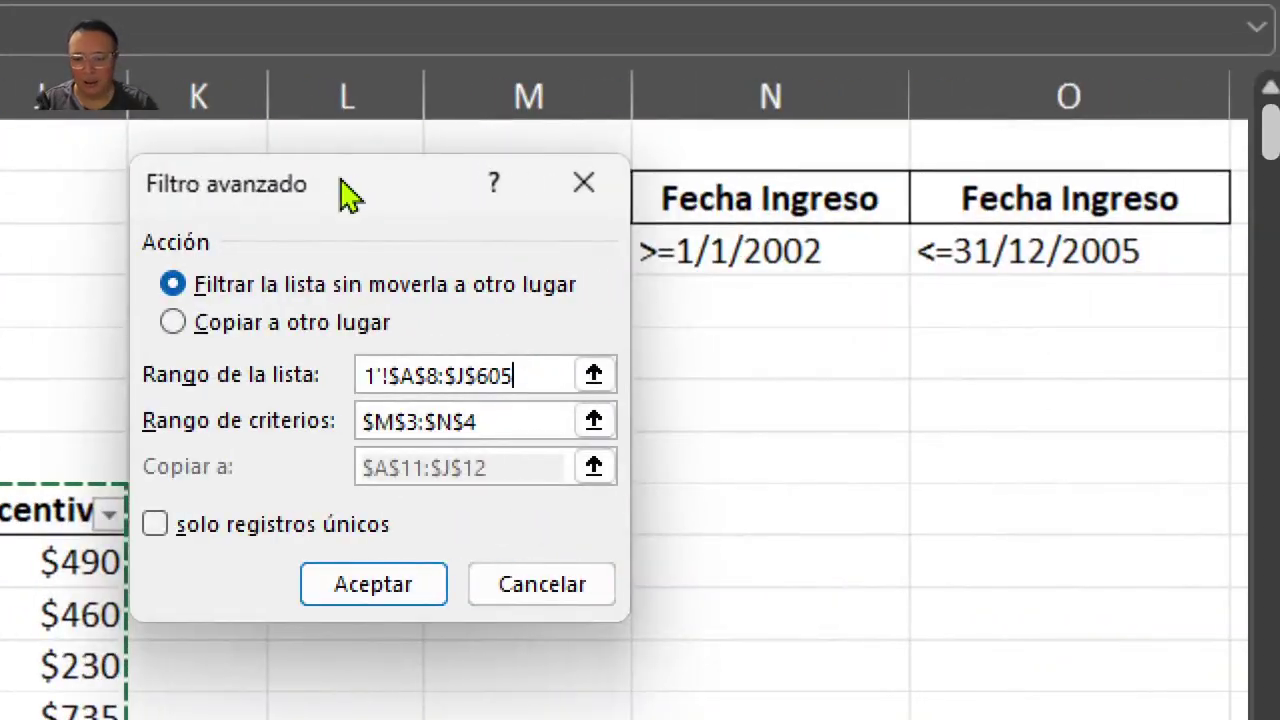
left_click_drag(340, 192, 585, 342)
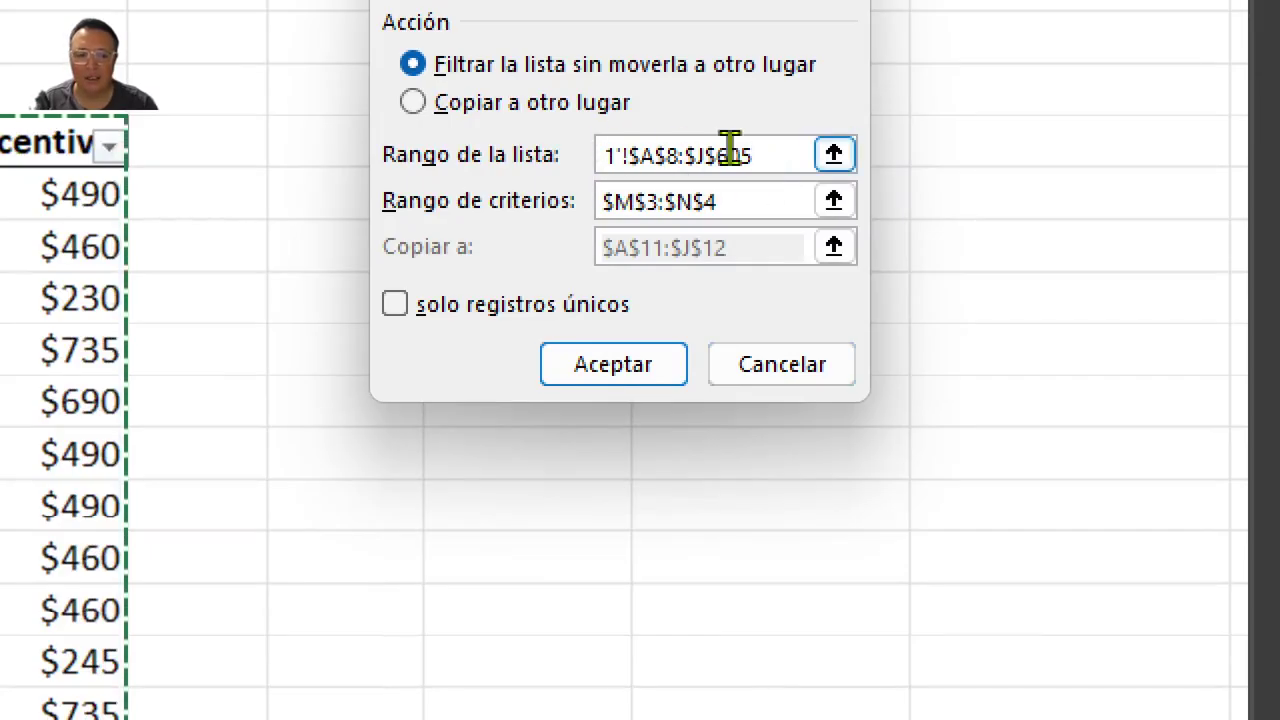
left_click(692, 200)
left_click(650, 155)
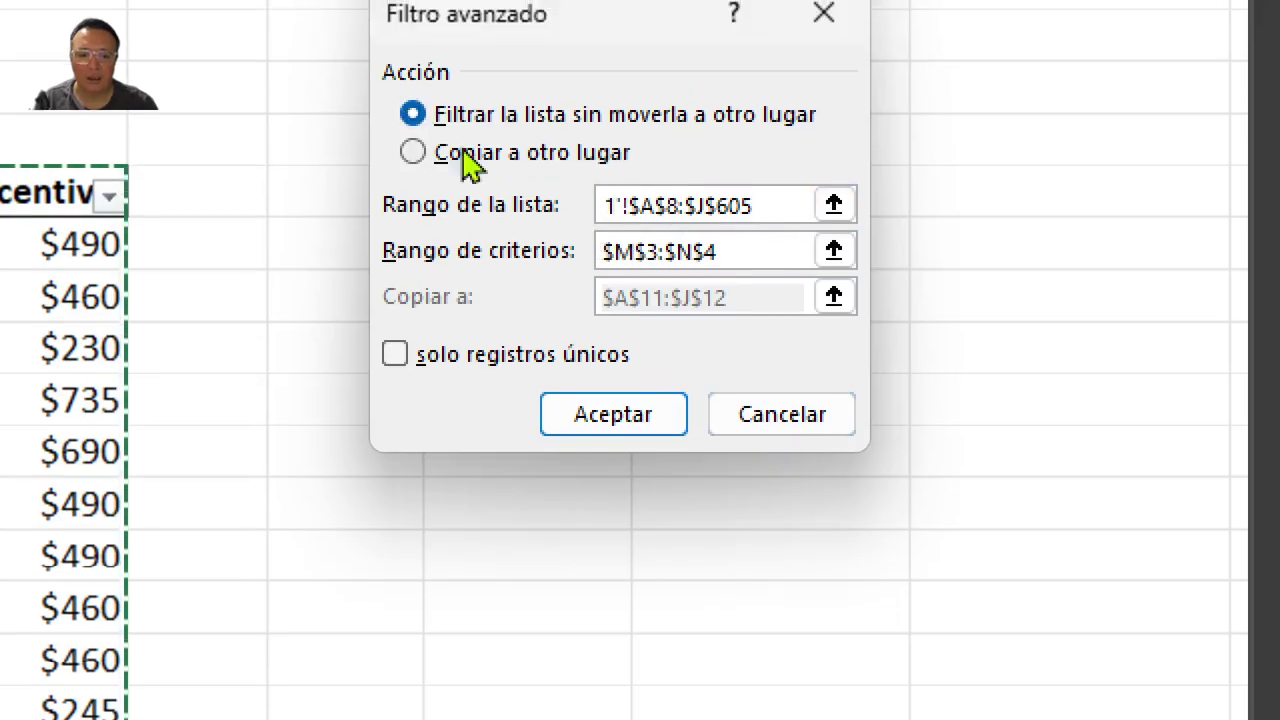
left_click(609, 251)
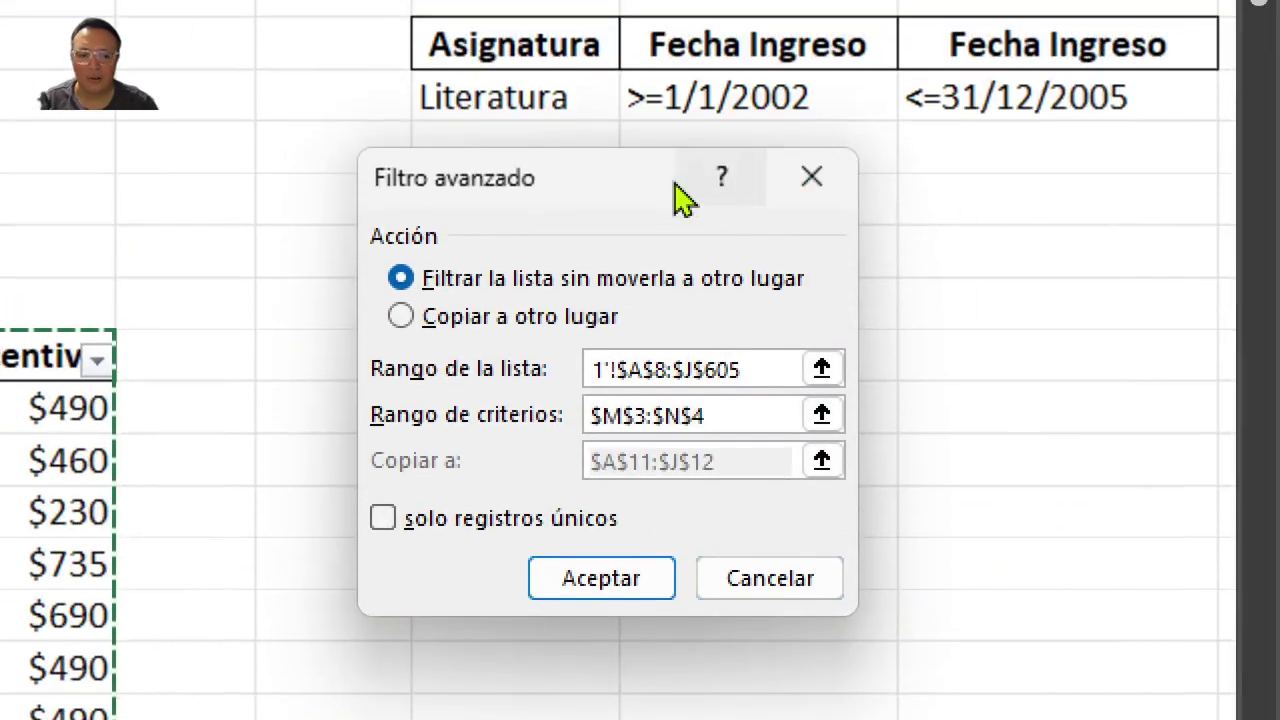
left_click_drag(640, 195, 682, 217)
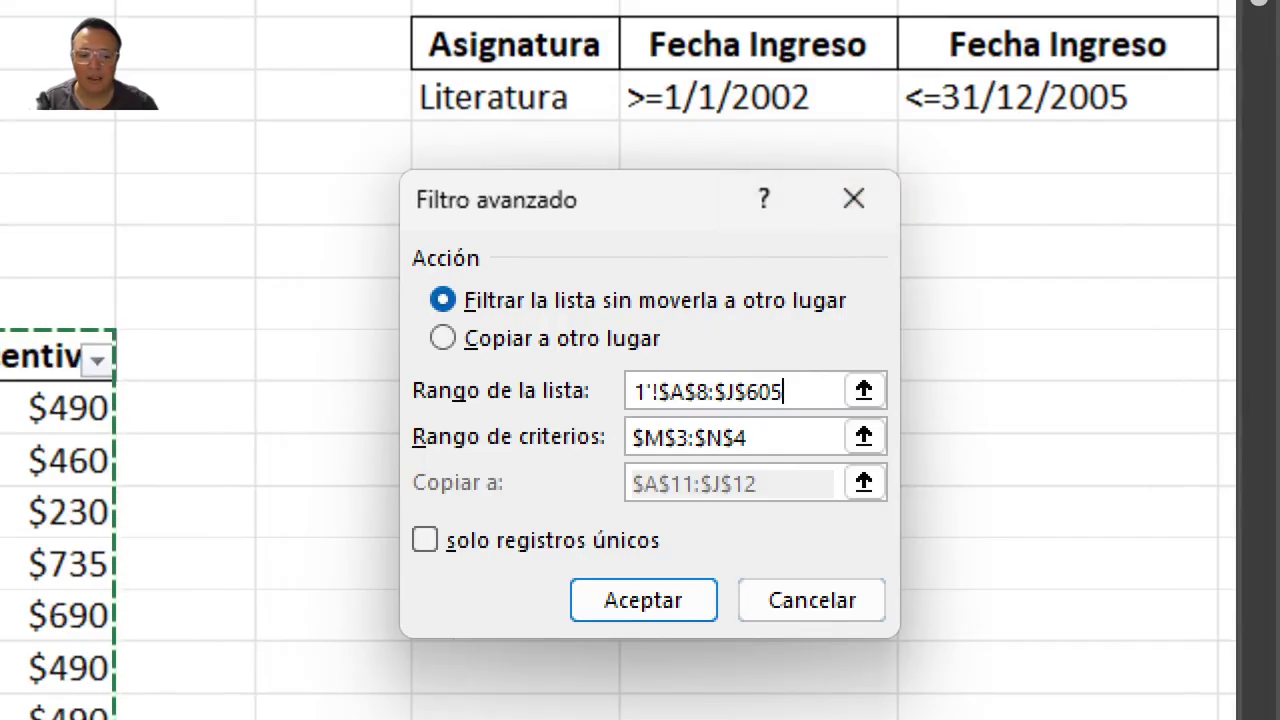
Set the criteria range to M2:O3 and apply the advanced filter to the list in place
left_click(790, 437)
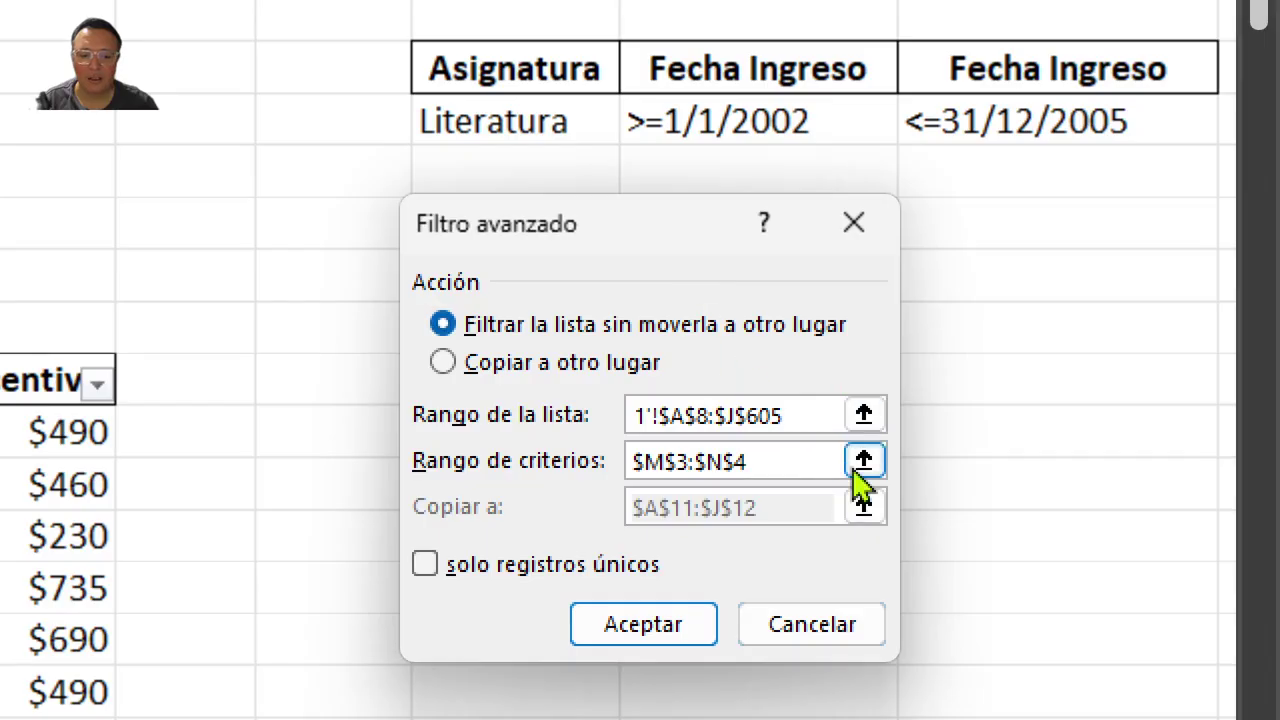
left_click(855, 468)
left_click_drag(540, 66, 872, 142)
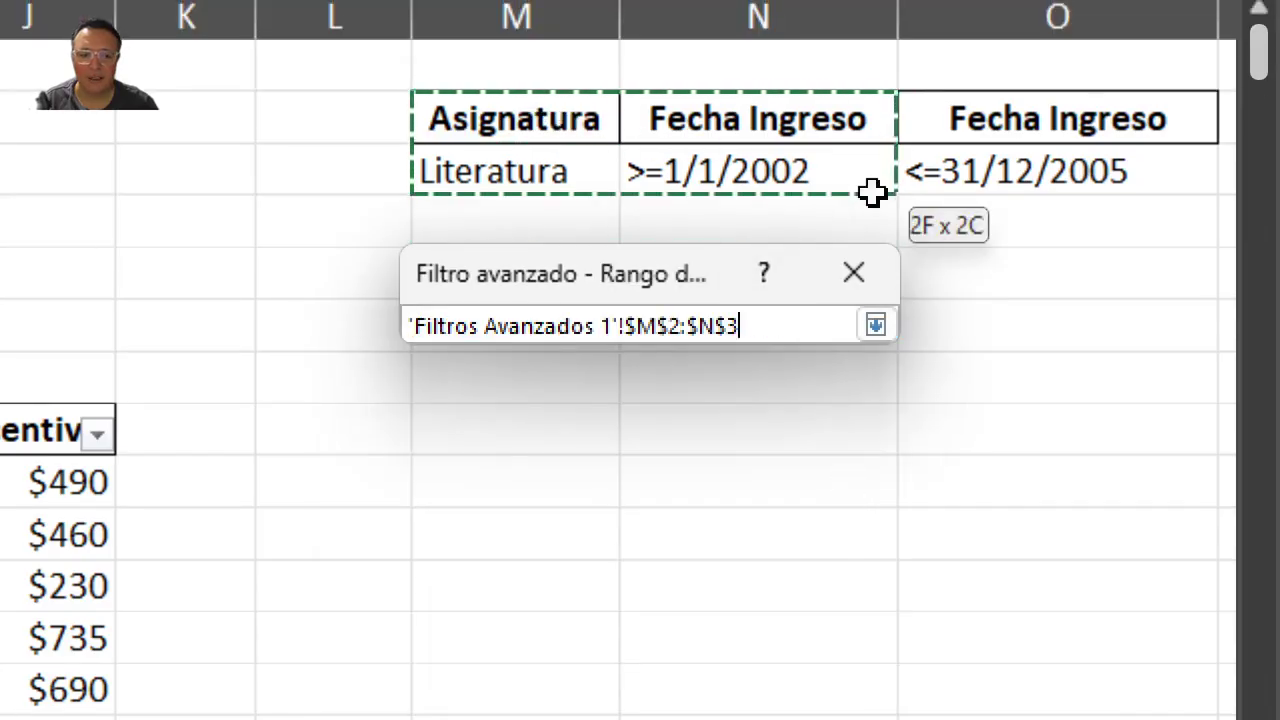
left_click_drag(872, 192, 1016, 182)
left_click(876, 325)
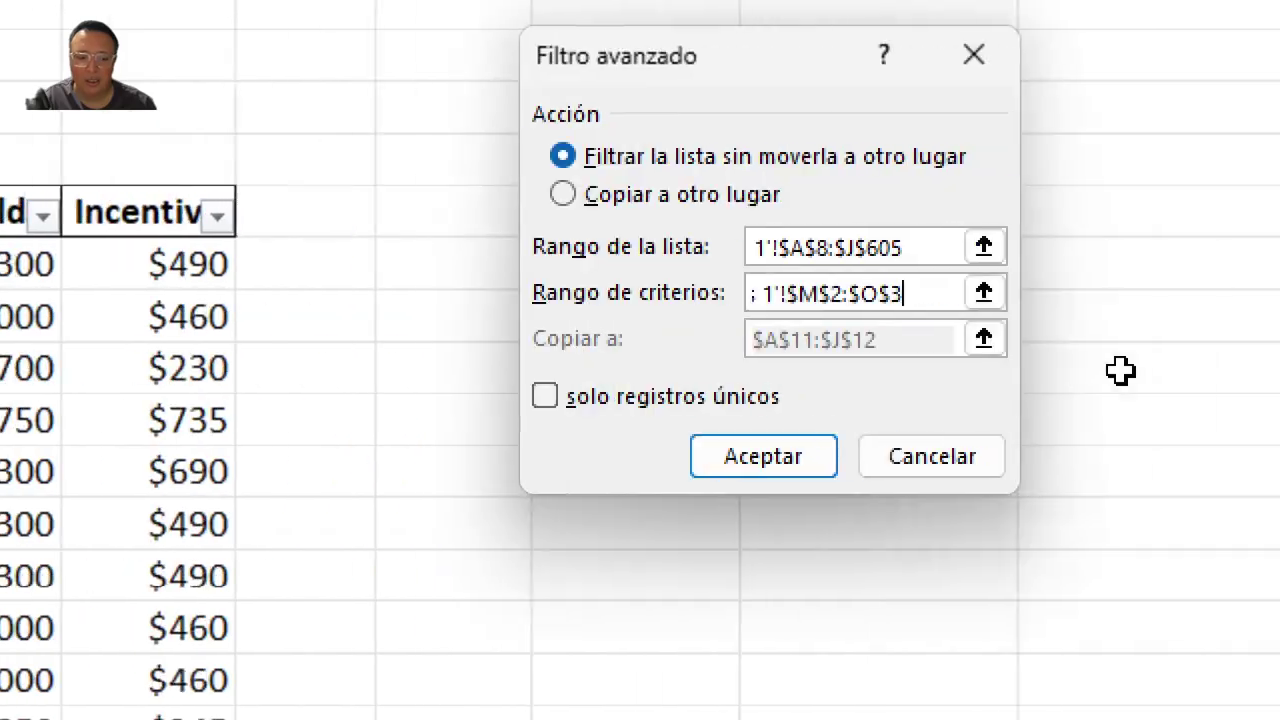
left_click(763, 456)
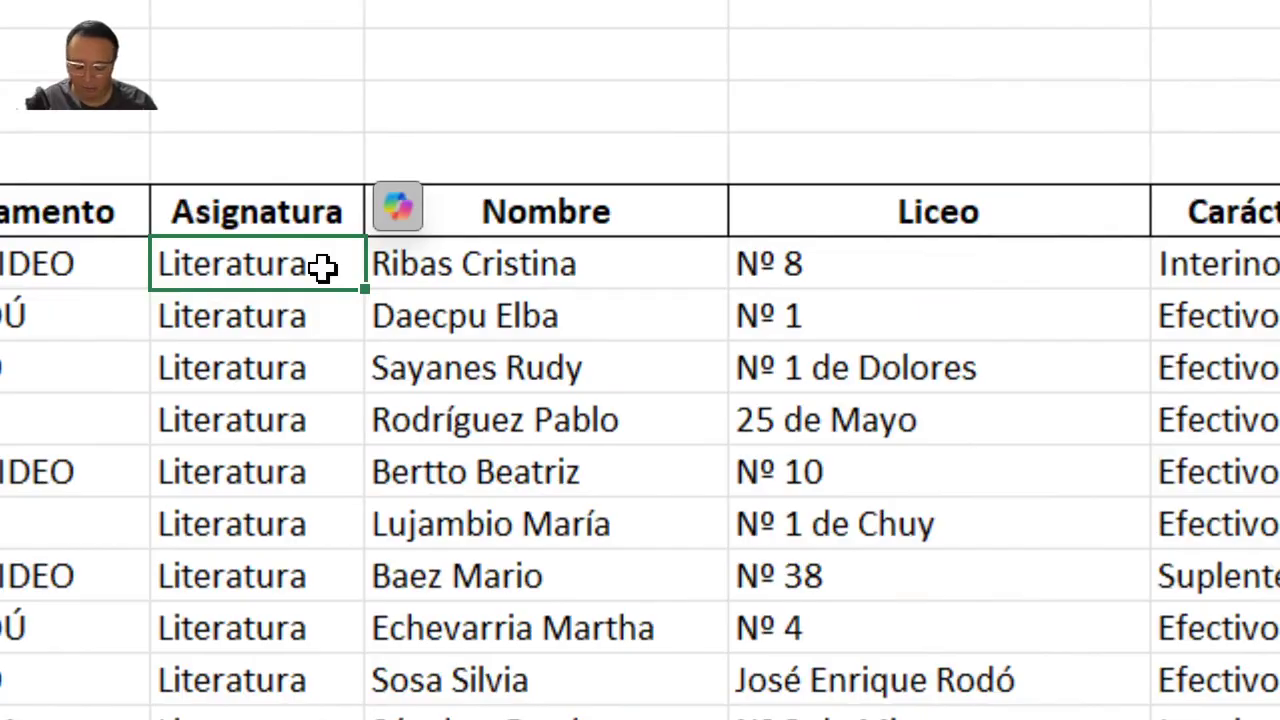
Review the filtered Literatura rows and their start dates against the conditions in M2:O3 and the exercise statement
key("ctrl+shift+Down")
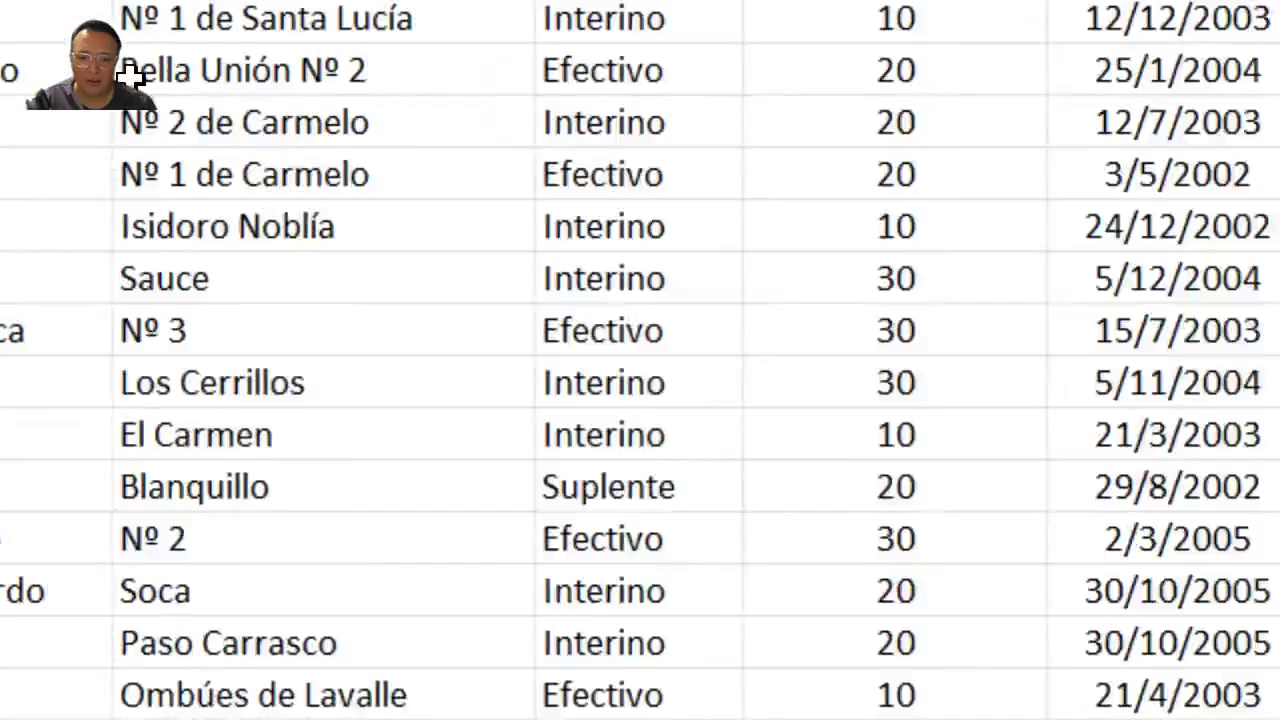
scroll(666, 393, "up", 12)
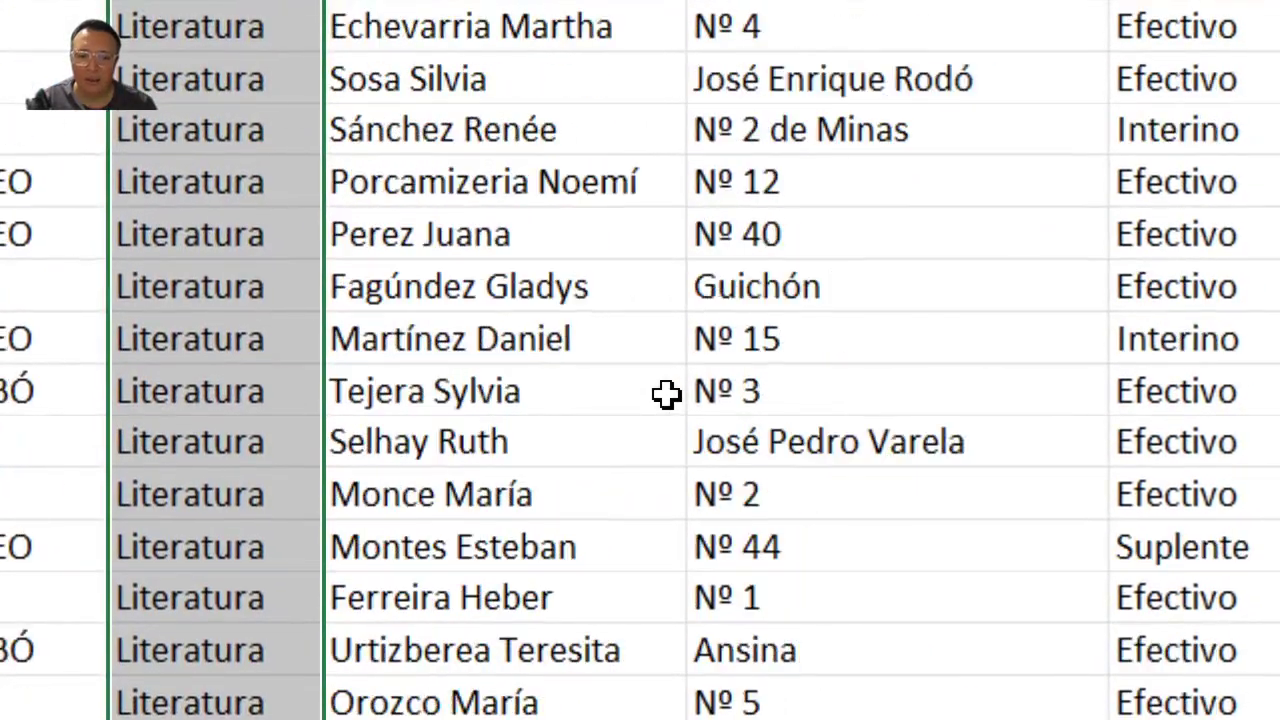
scroll(666, 393, "up", 4)
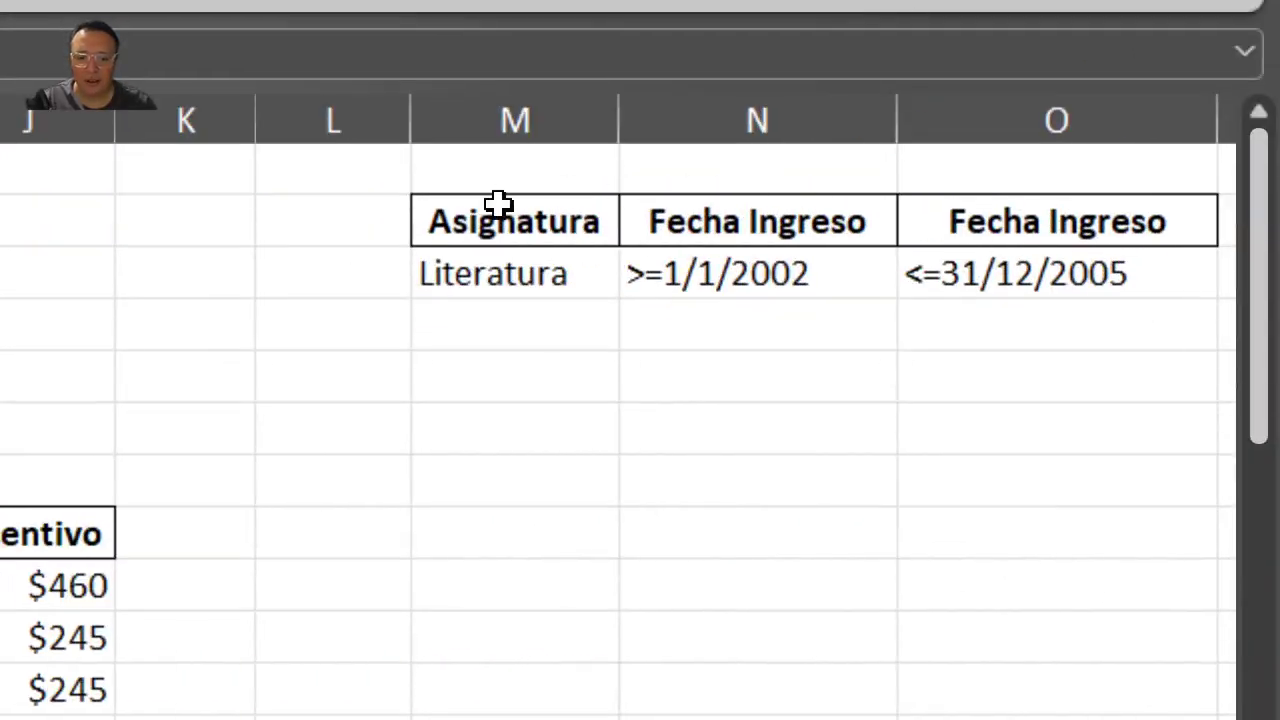
left_click_drag(534, 261, 641, 307)
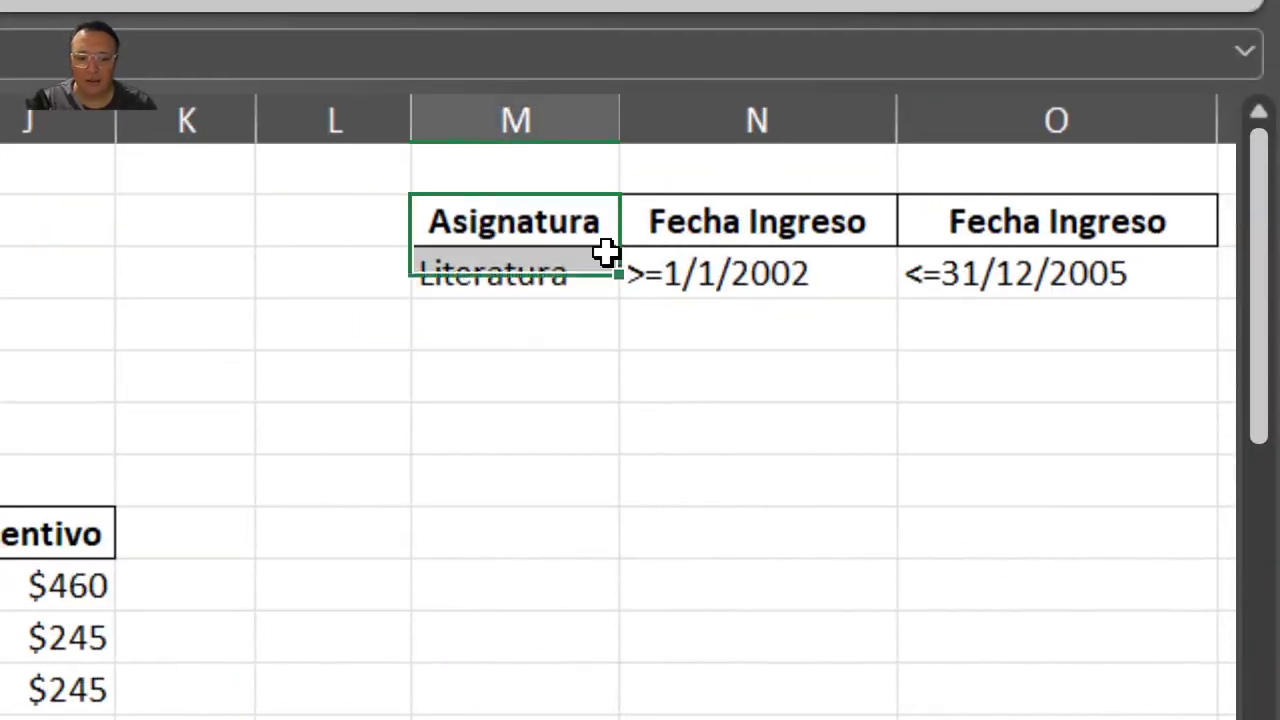
left_click_drag(607, 252, 957, 271)
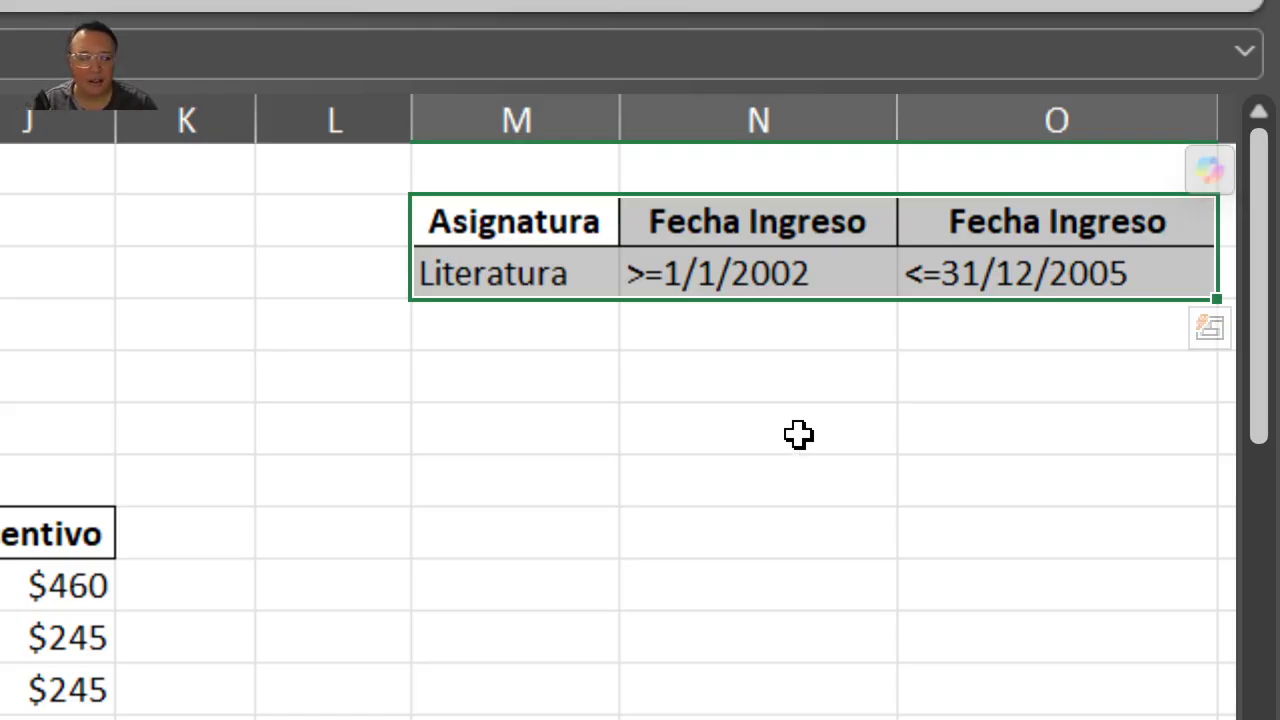
scroll(646, 443, "left", 10)
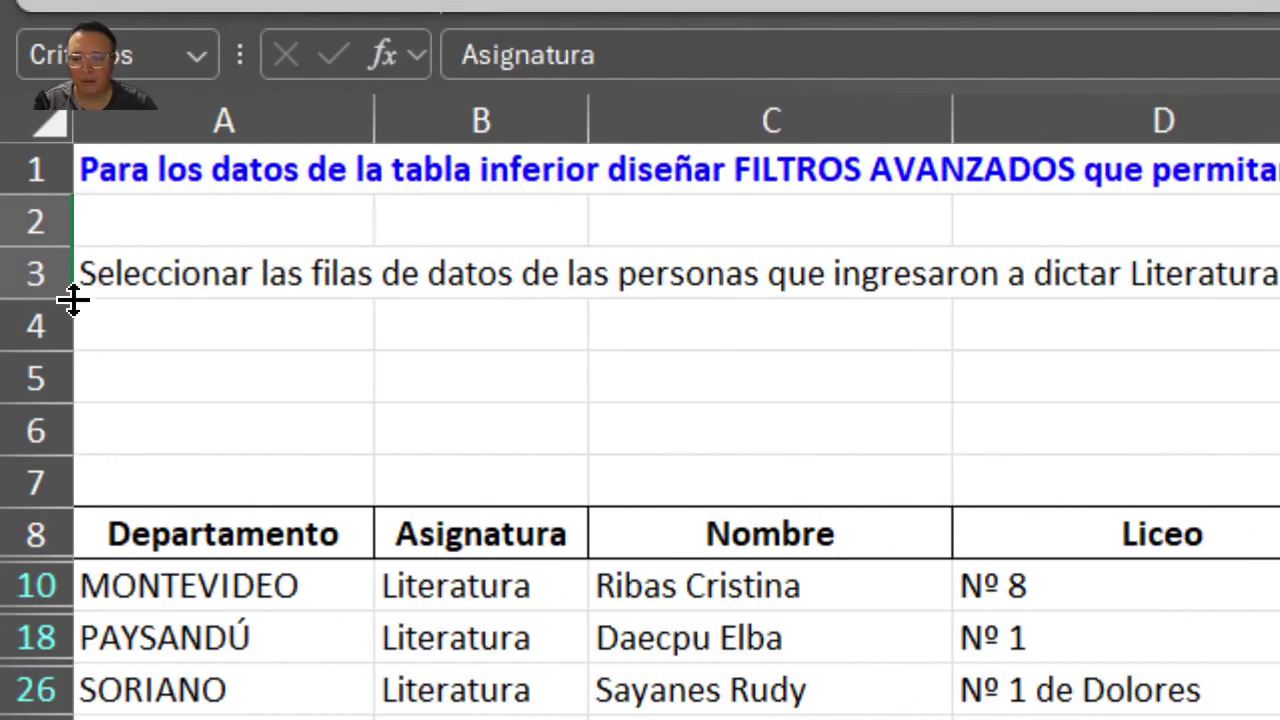
left_click(157, 271)
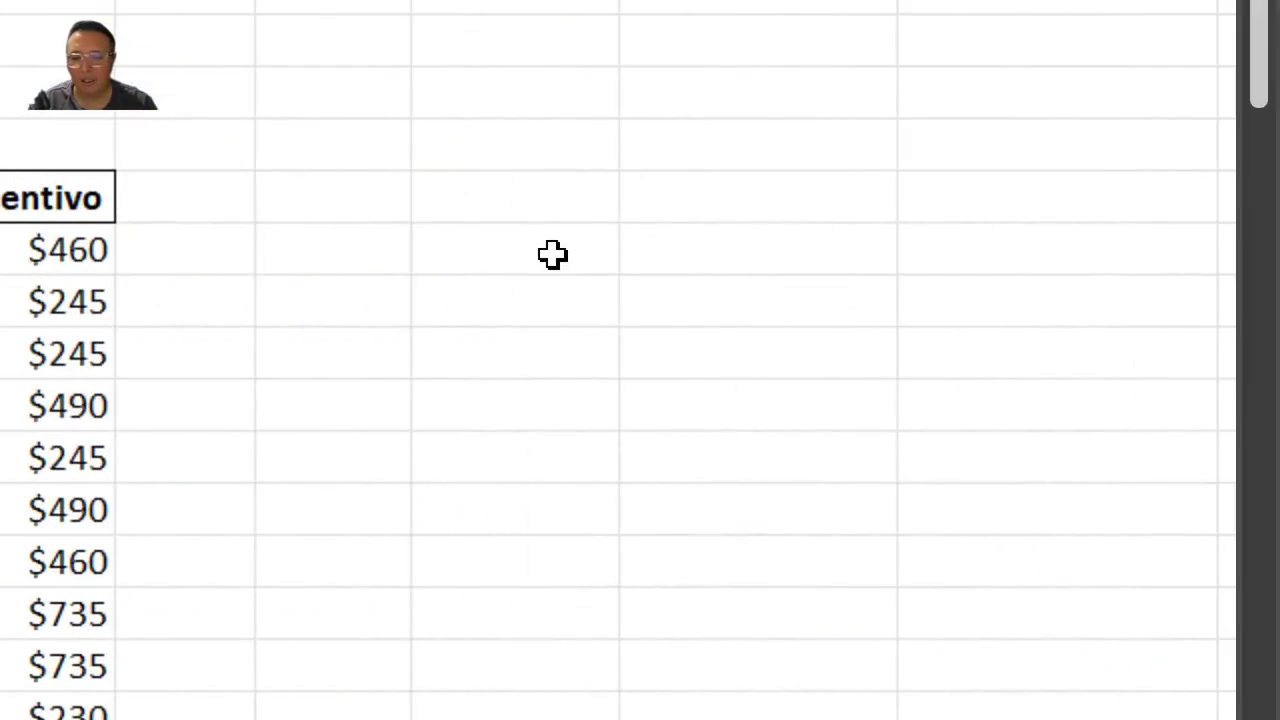
left_click(764, 230)
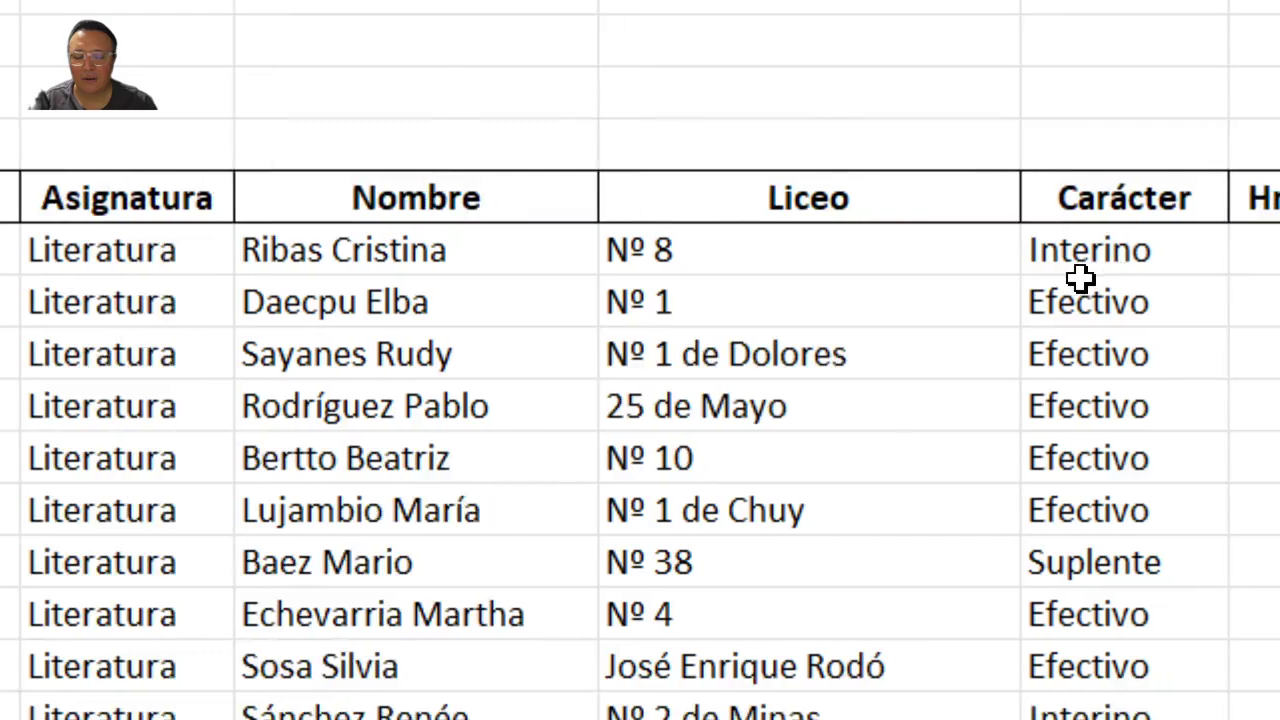
Clear the advanced filter from the table by turning the header filter buttons back on
left_click(212, 309)
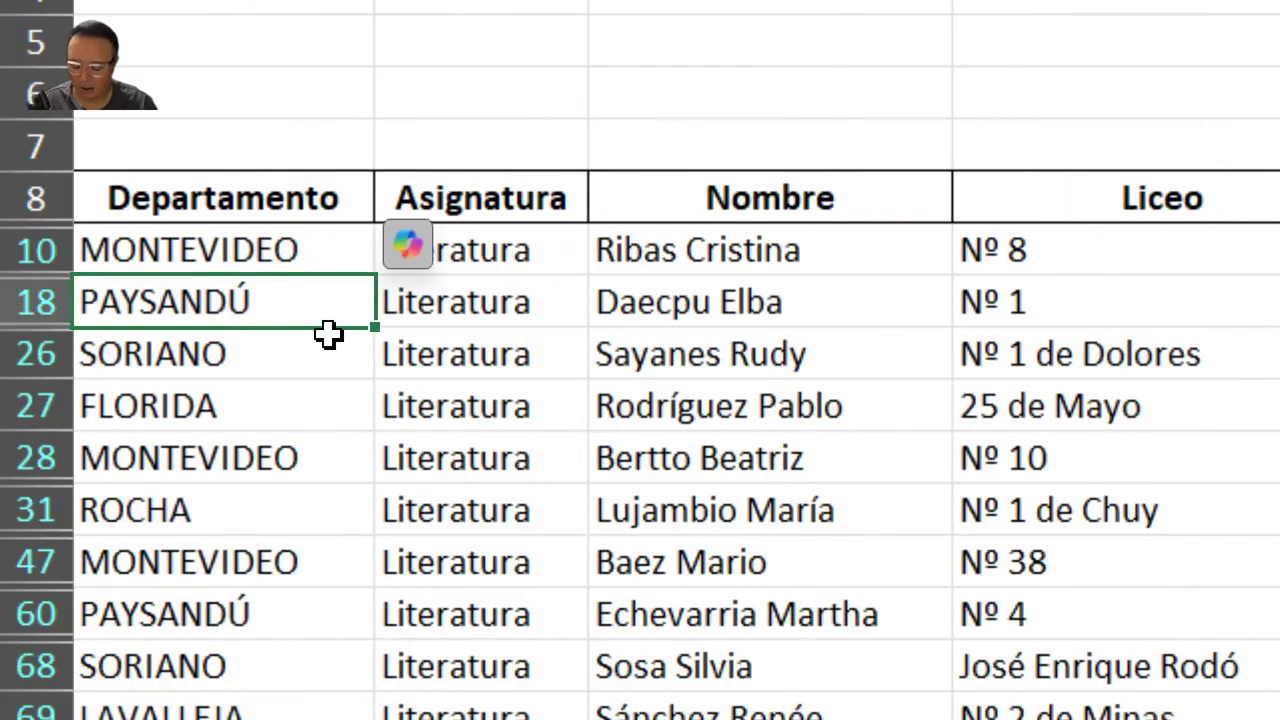
key("ctrl+shift+l")
left_click(338, 347)
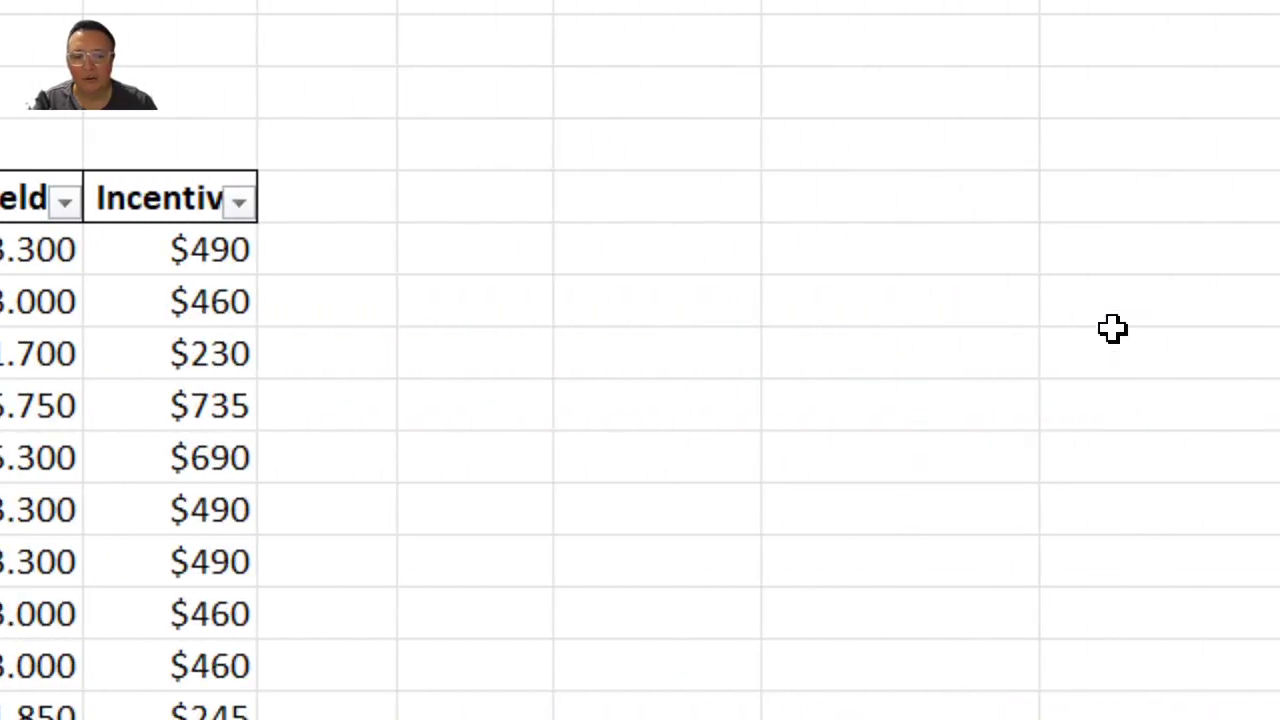
left_click(720, 249)
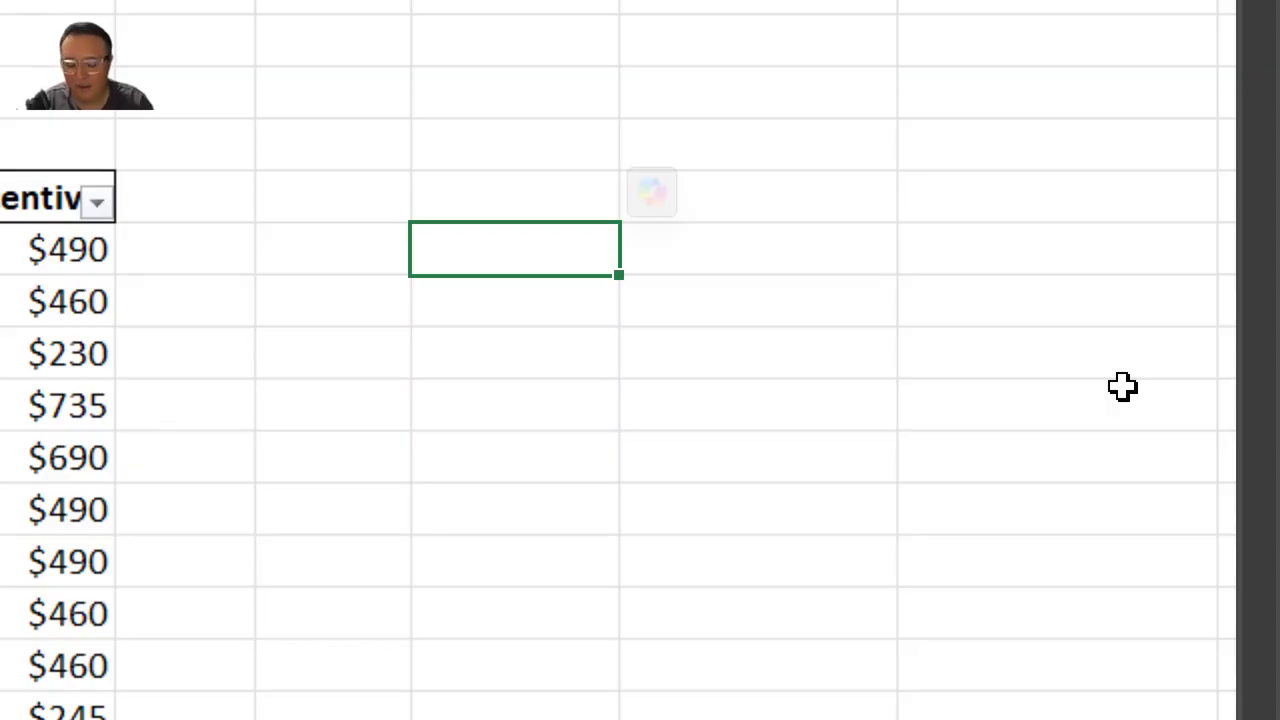
type("=")
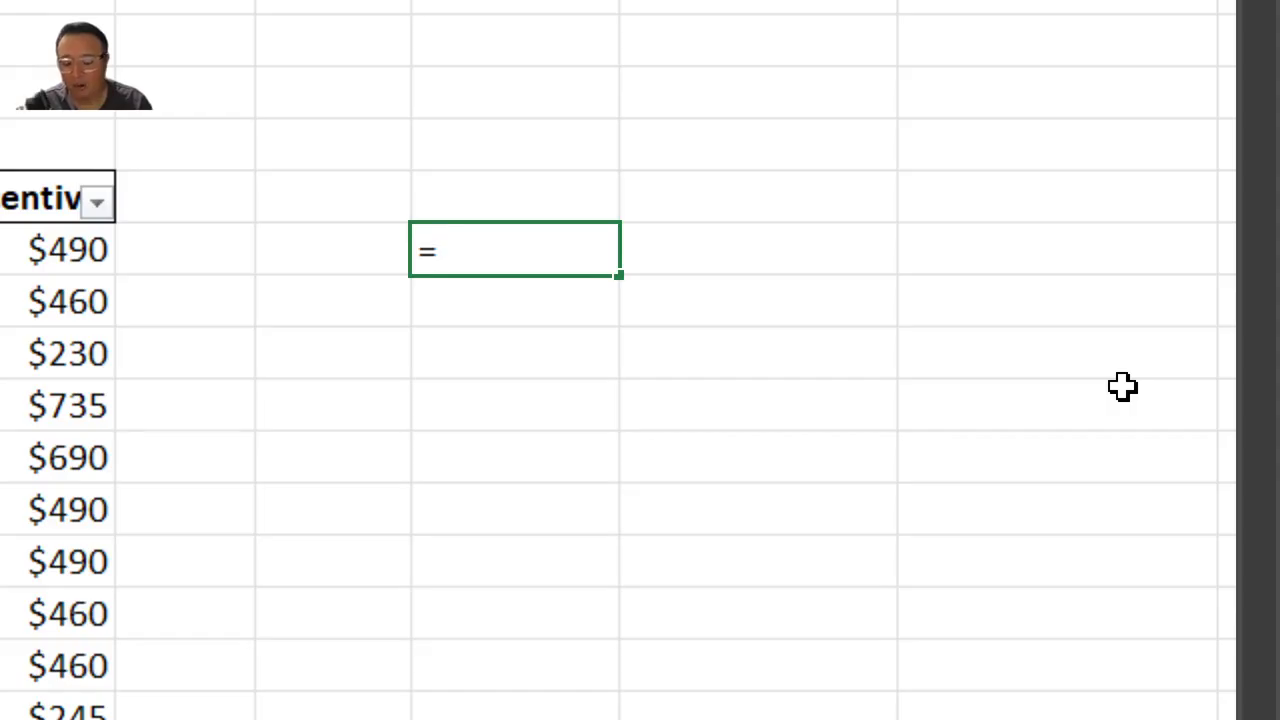
type("filtr")
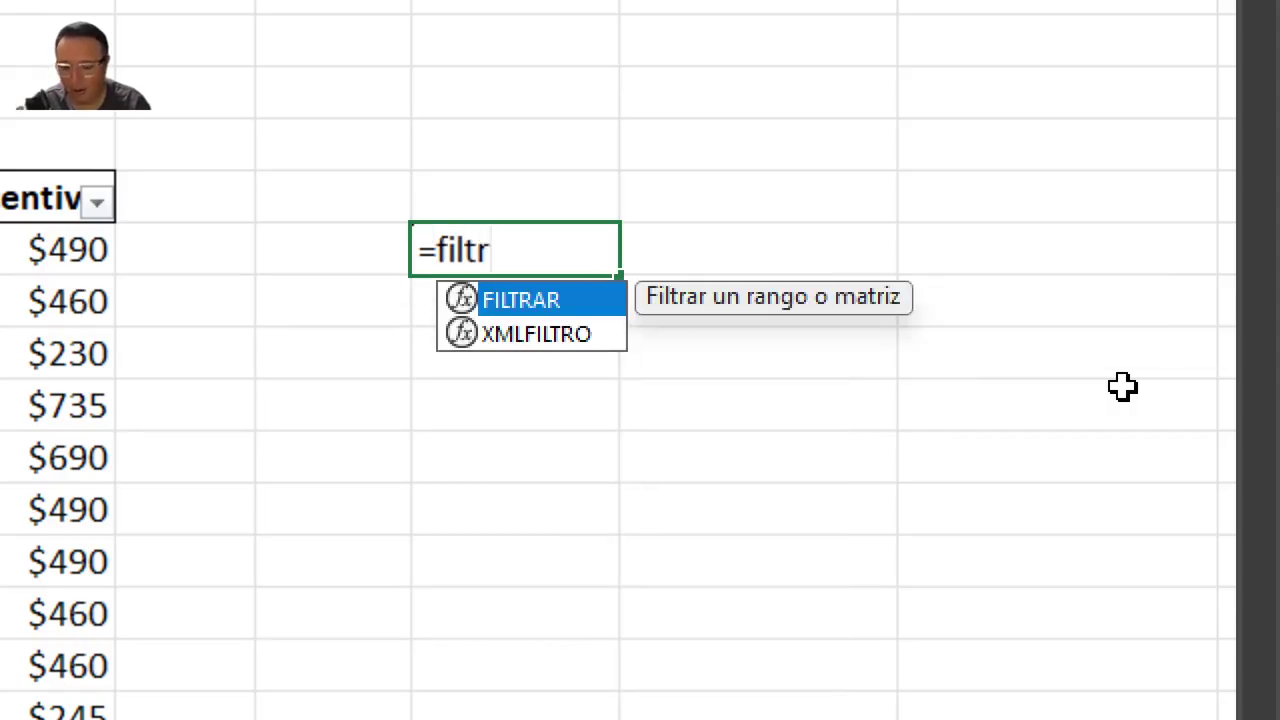
type("ar(")
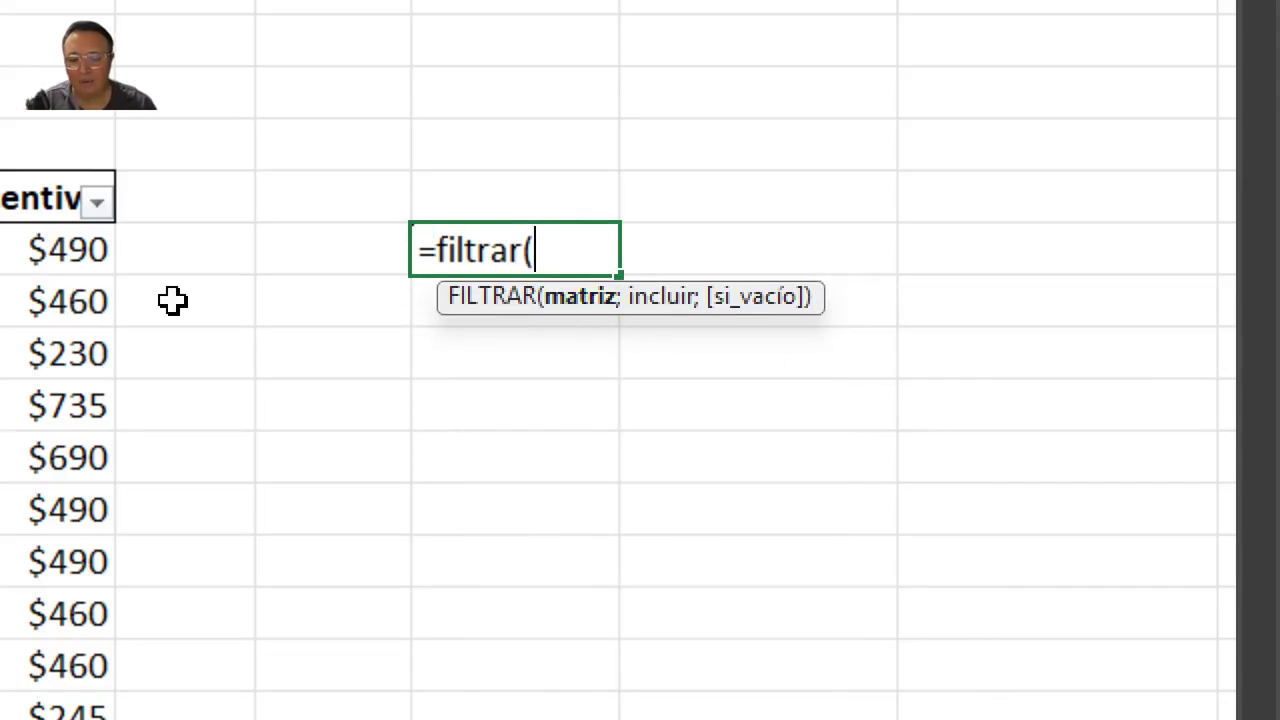
scroll(171, 300, "left", 5)
scroll(163, 240, "left", 6)
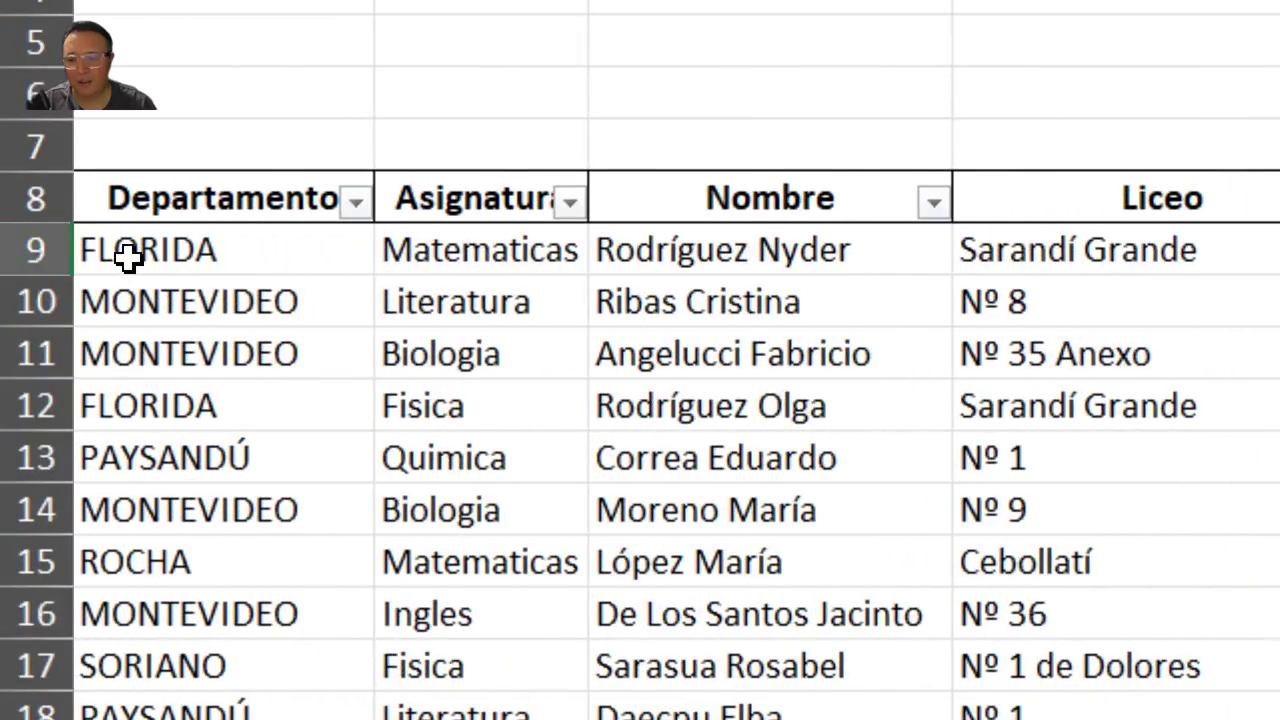
left_click_drag(140, 254, 1123, 257)
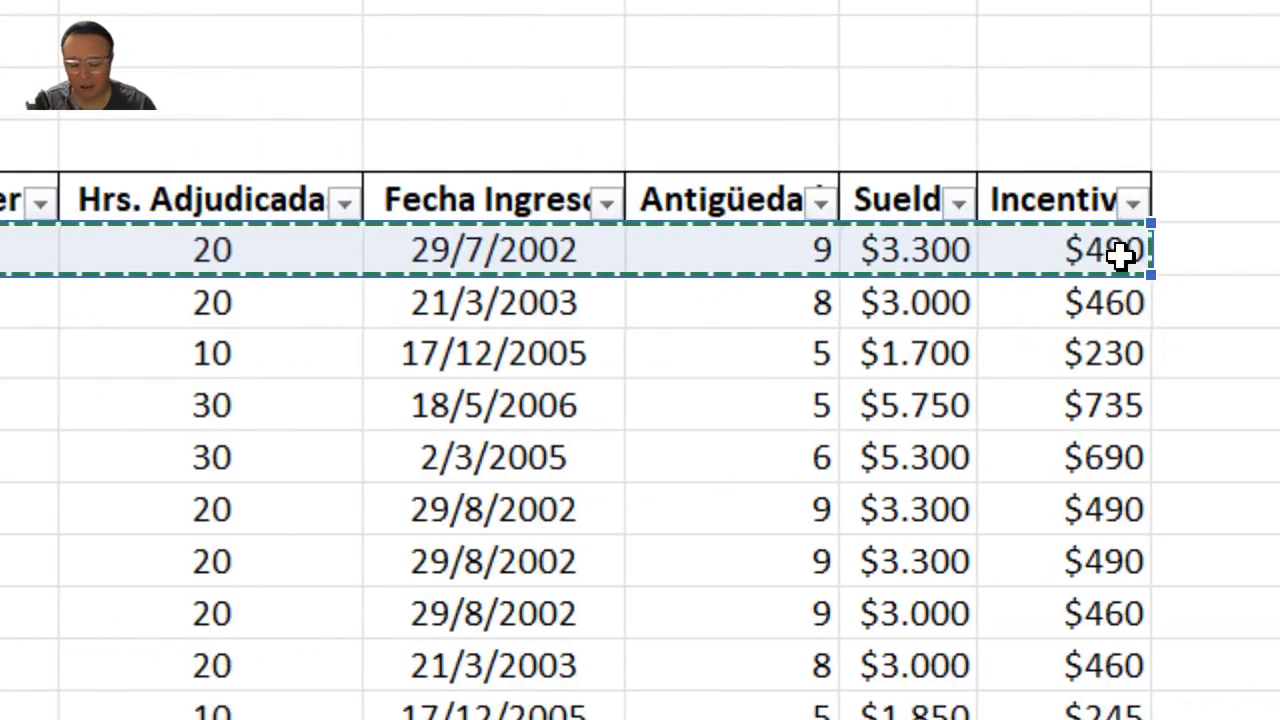
key("ctrl+shift+Down")
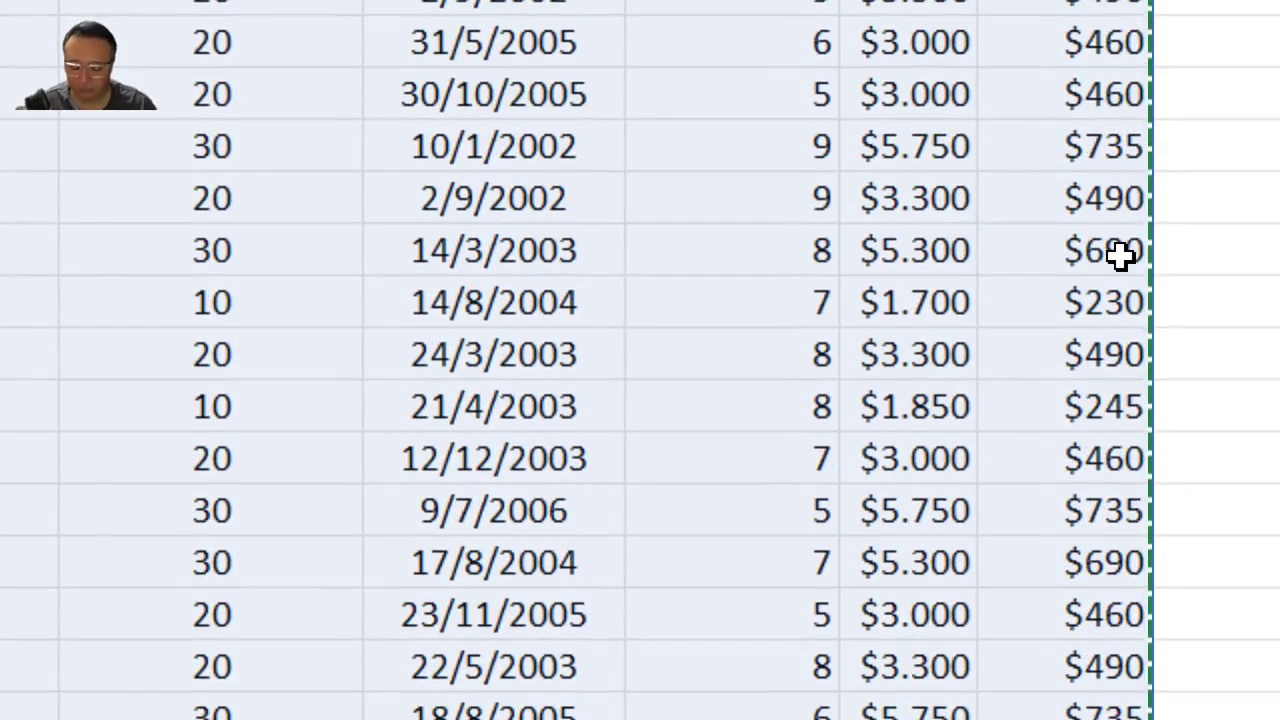
scroll(668, 626, "up", 2)
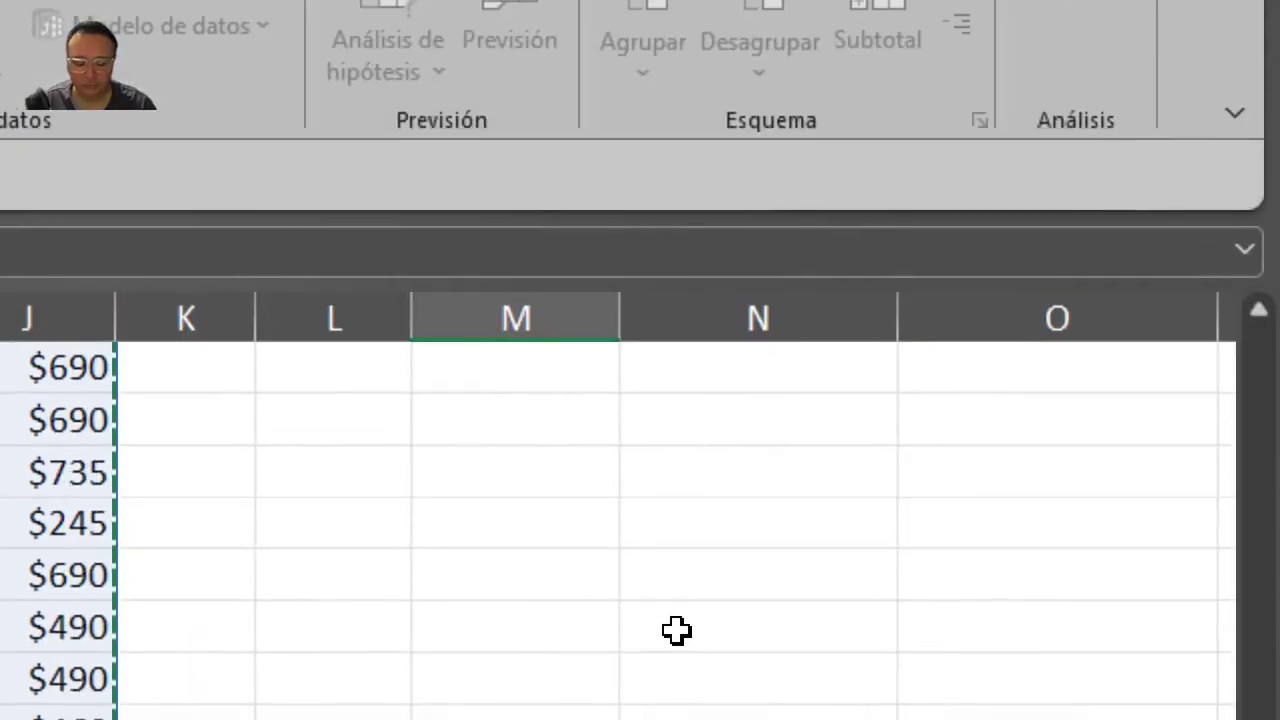
scroll(676, 629, "up", 2)
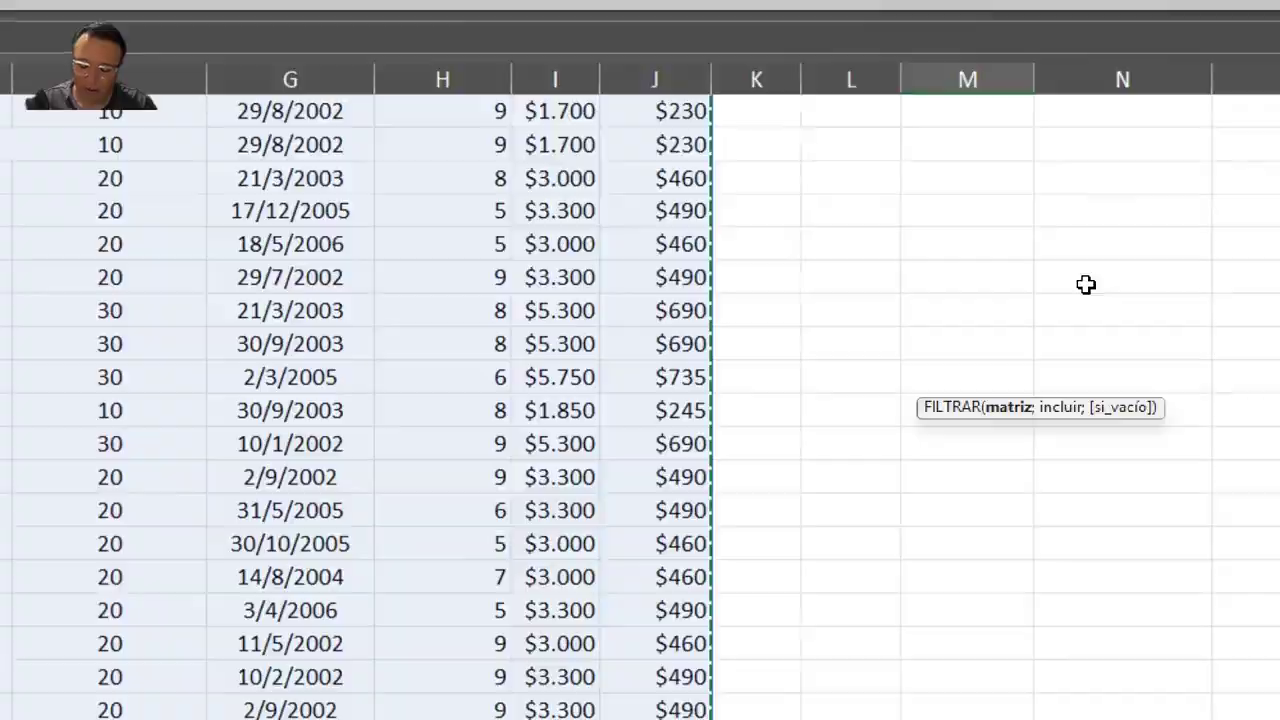
key("ctrl+BackSpace")
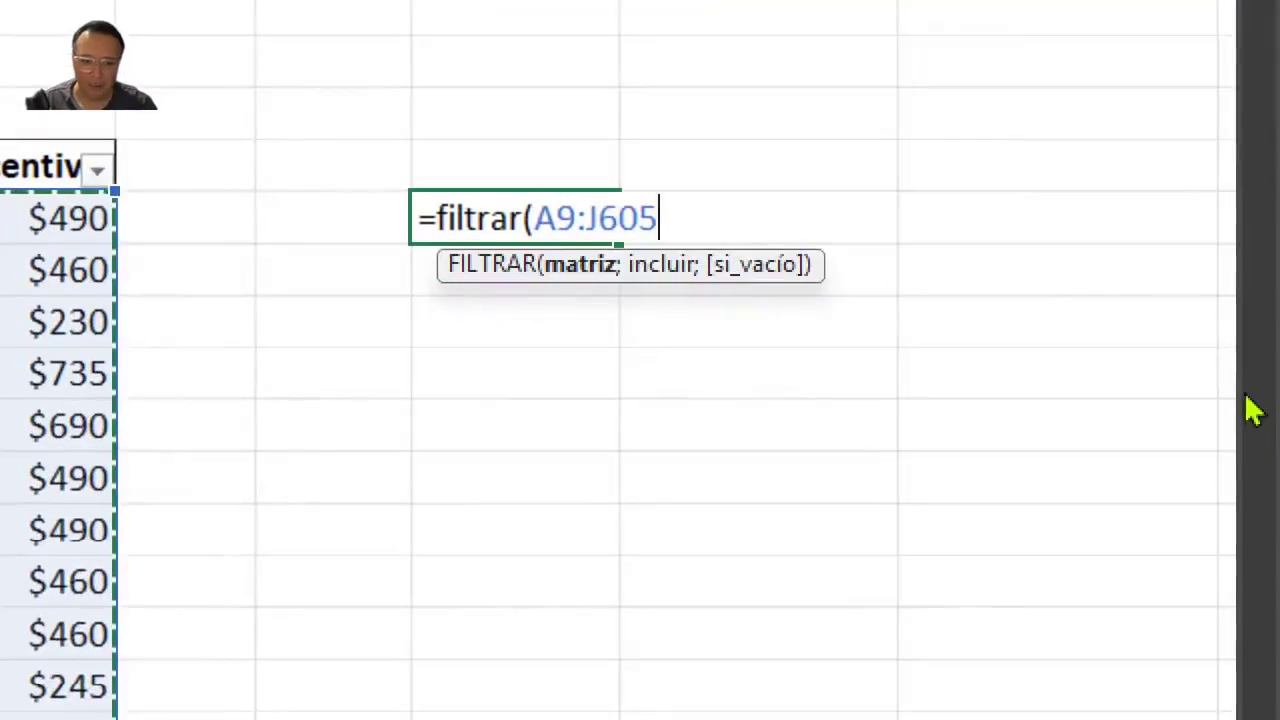
type(";")
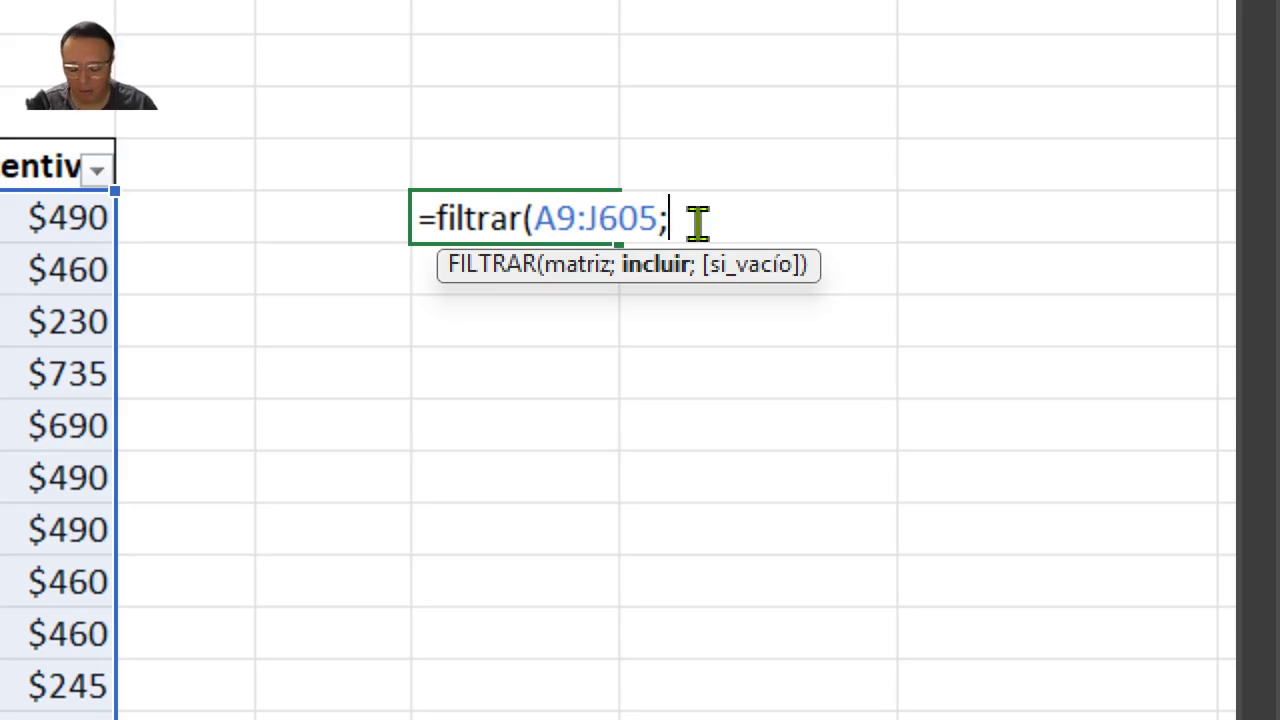
type("(")
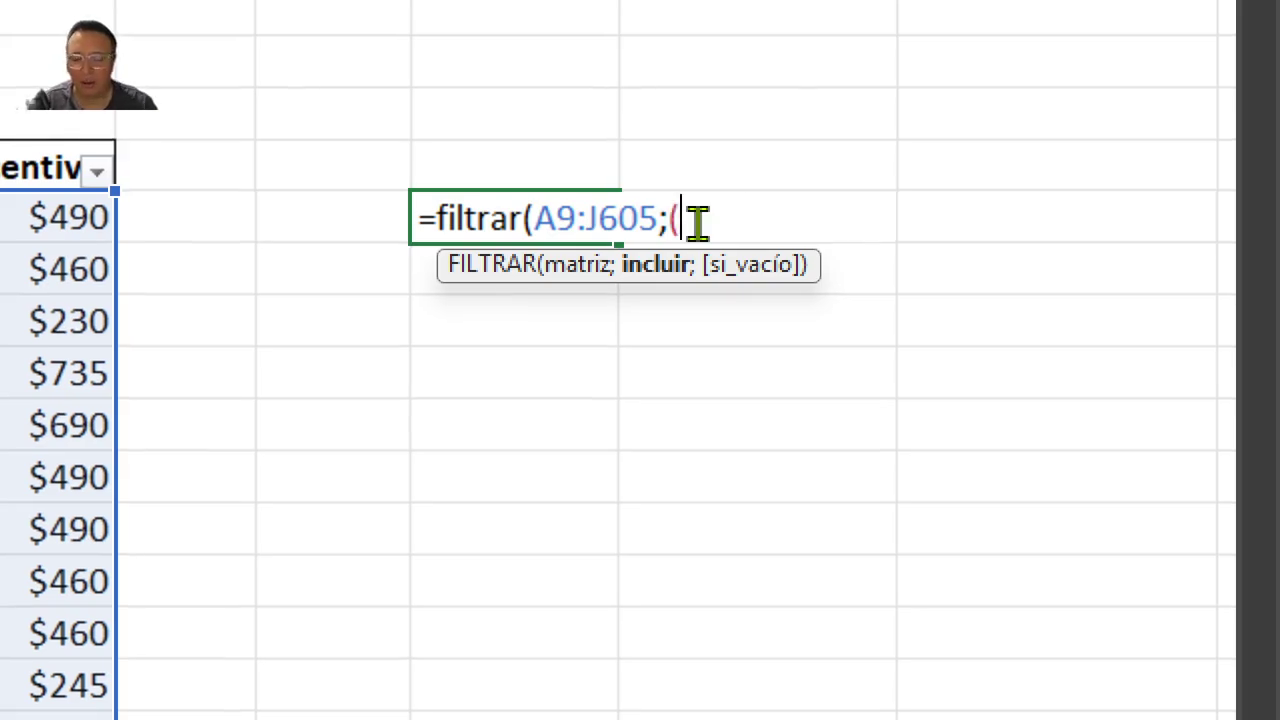
scroll(160, 243, "left", 15)
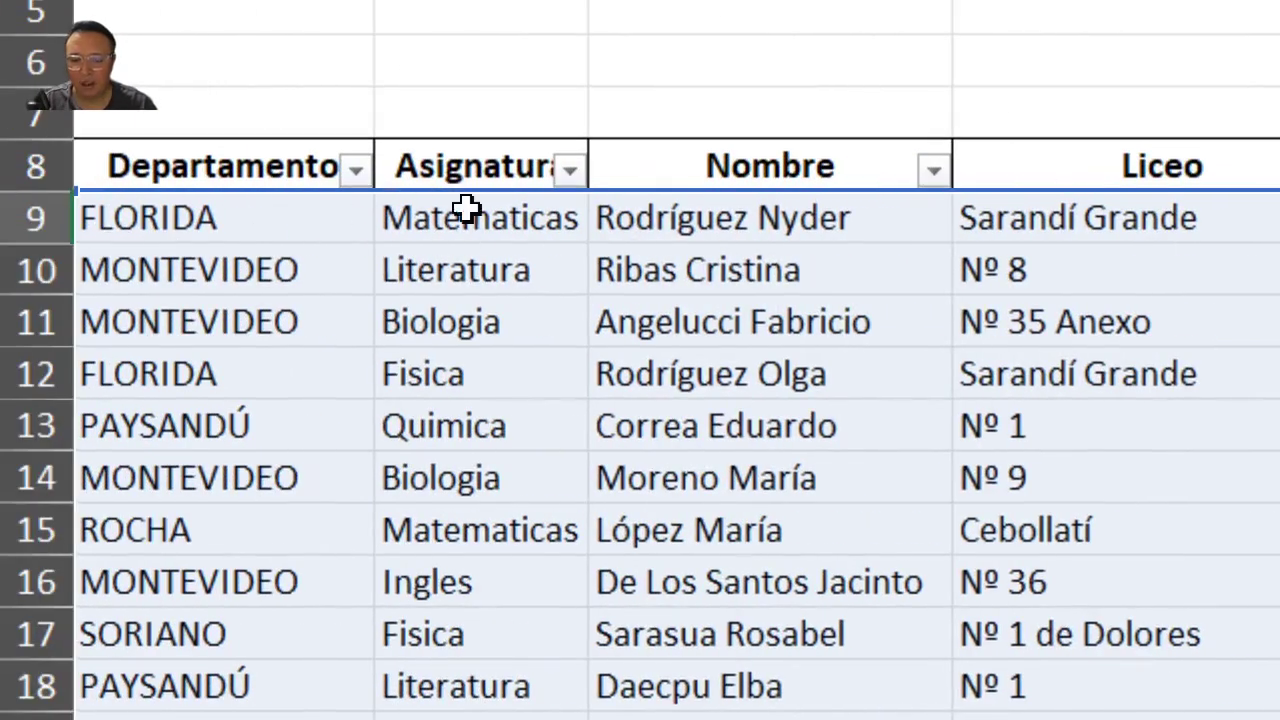
scroll(1134, 394, "right", 15)
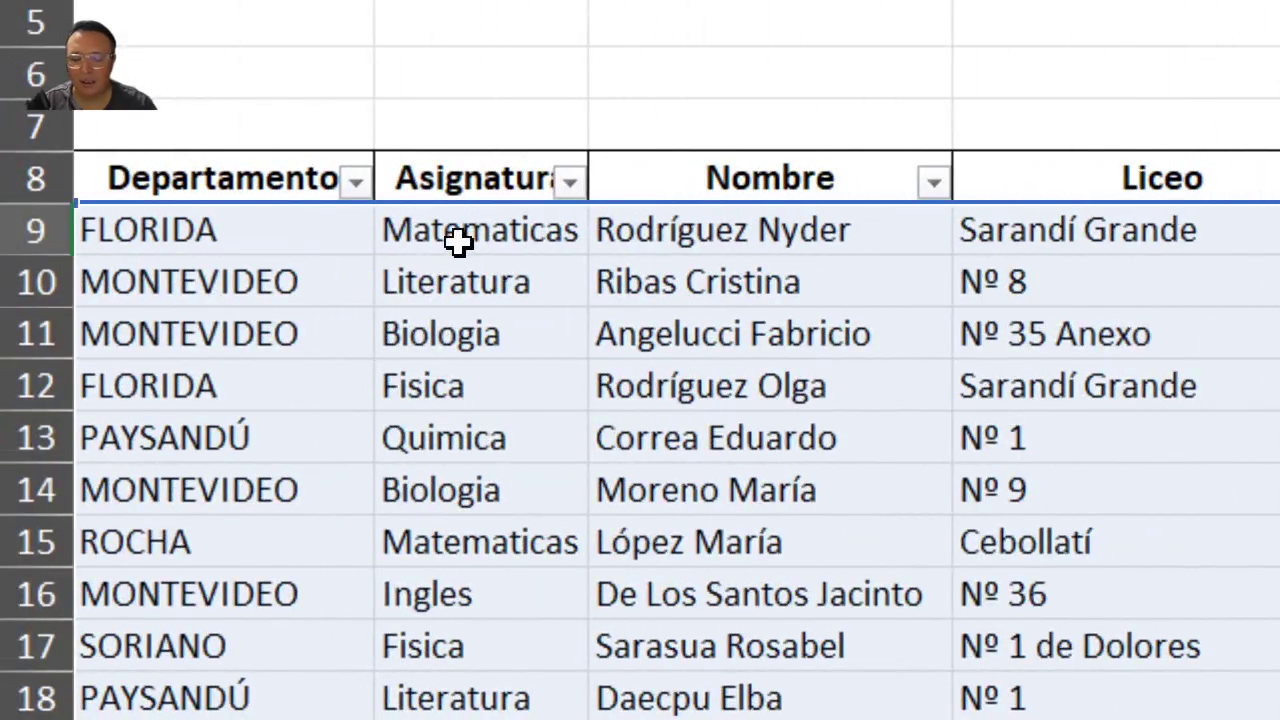
left_click(489, 235)
key("ctrl+shift+Down")
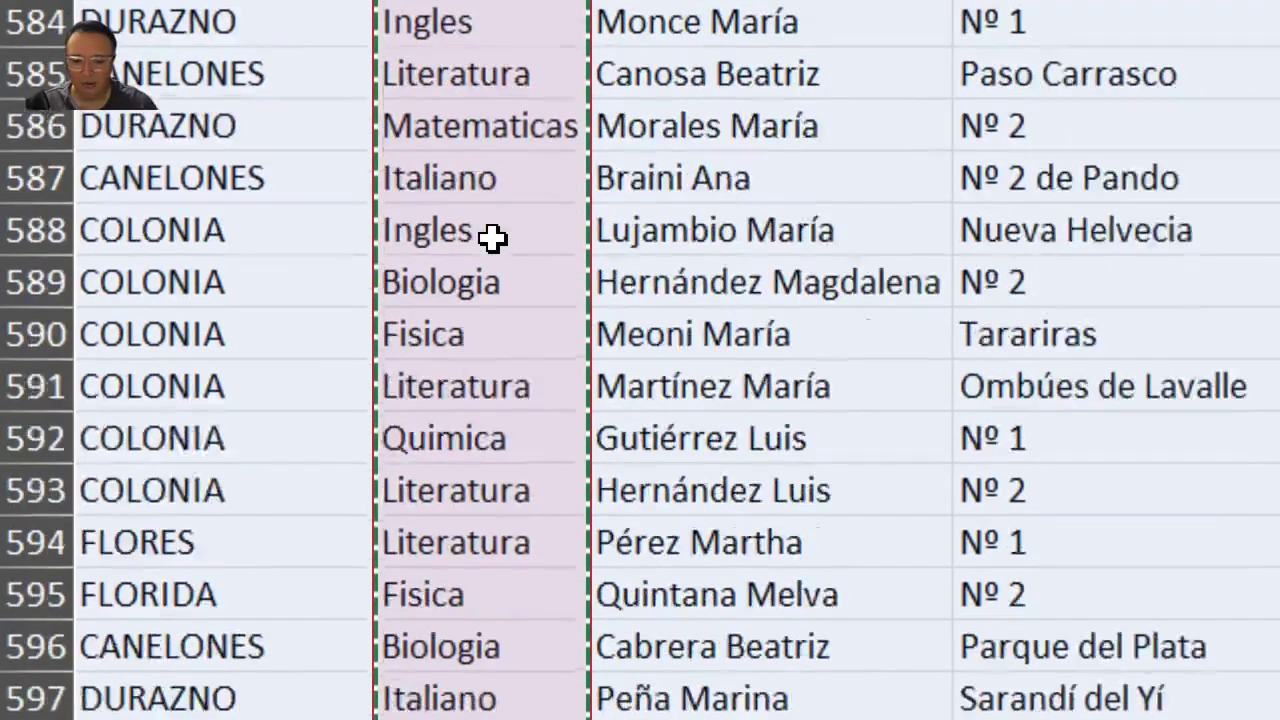
type(";")
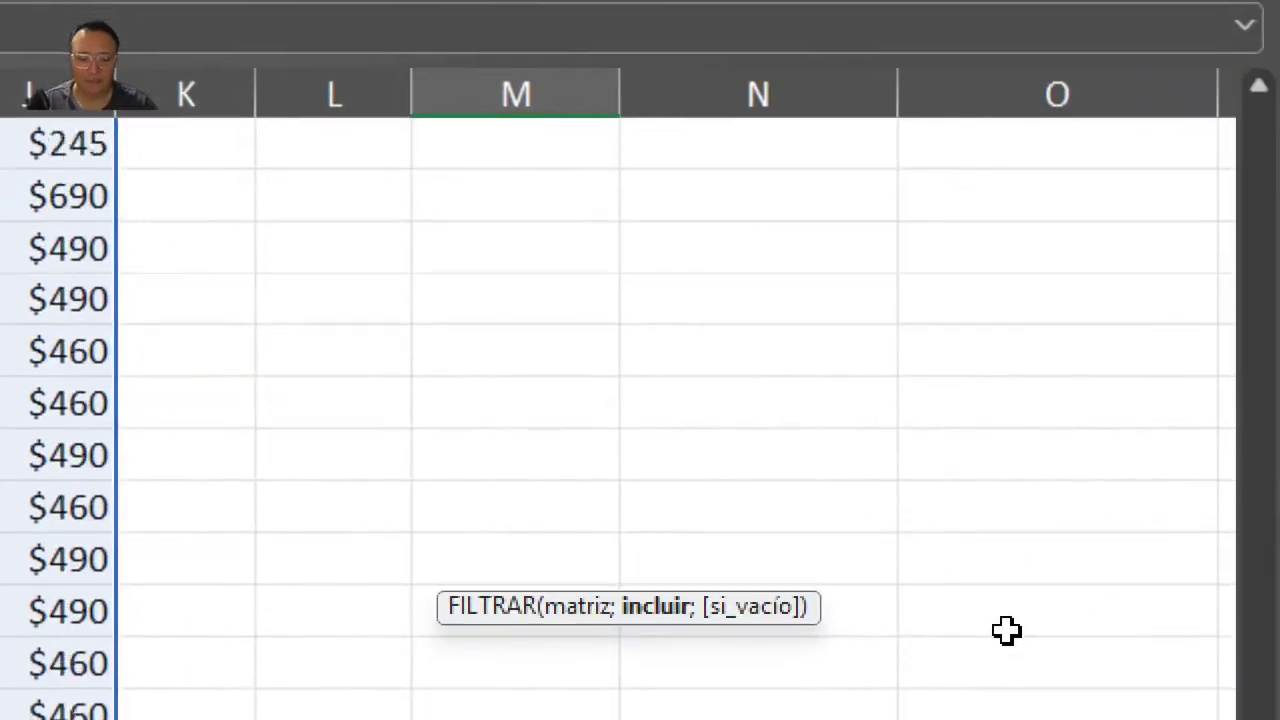
type("(")
left_click(160, 200)
key("ctrl+shift+Down")
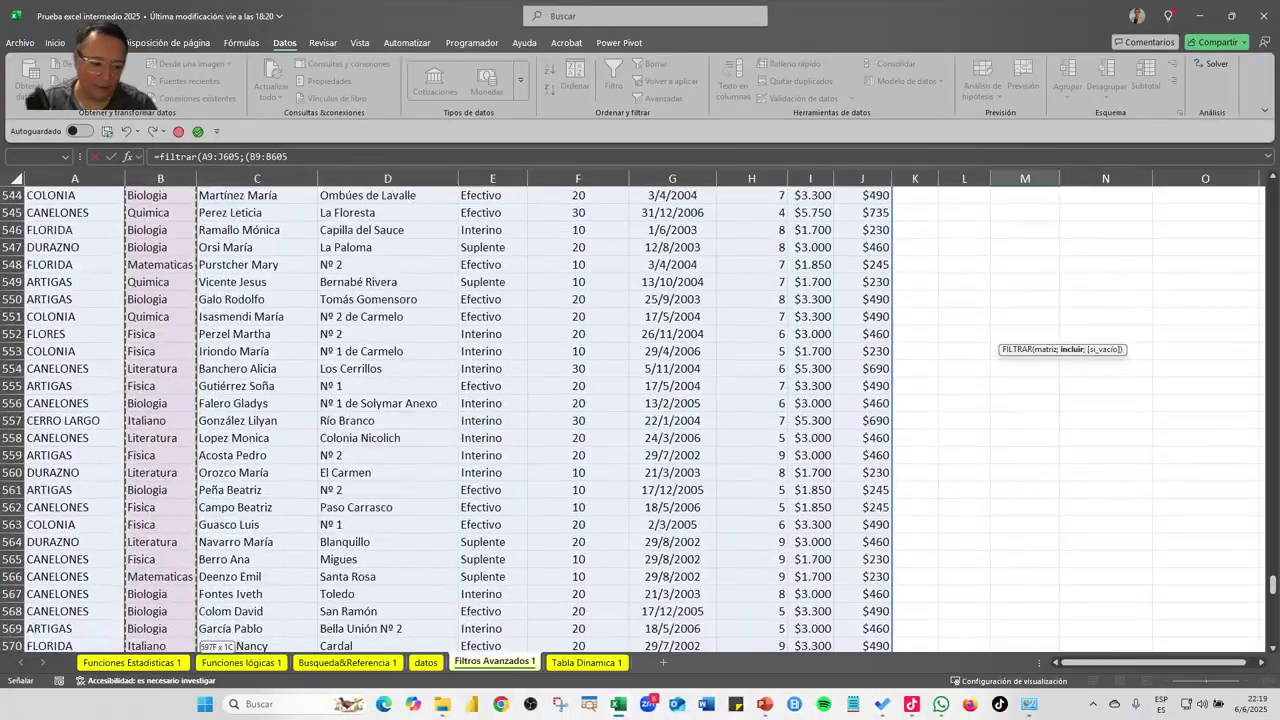
left_click_drag(1272, 640, 1272, 190)
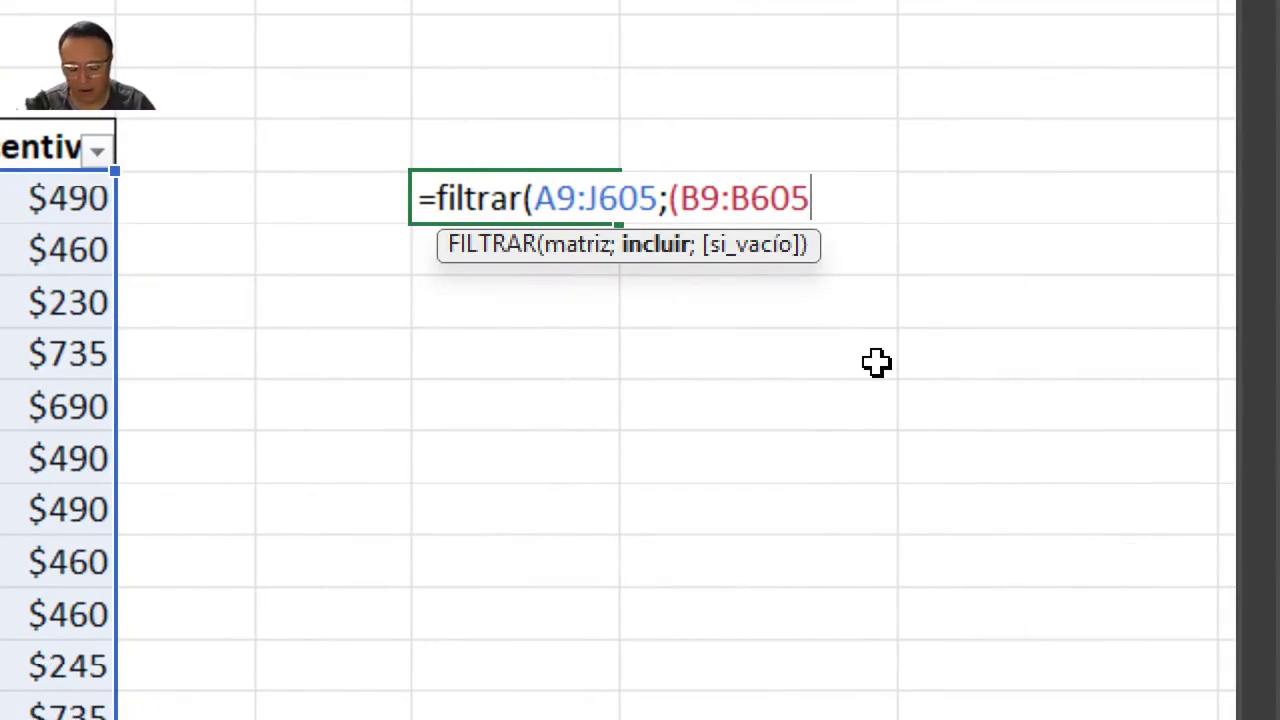
type("=")
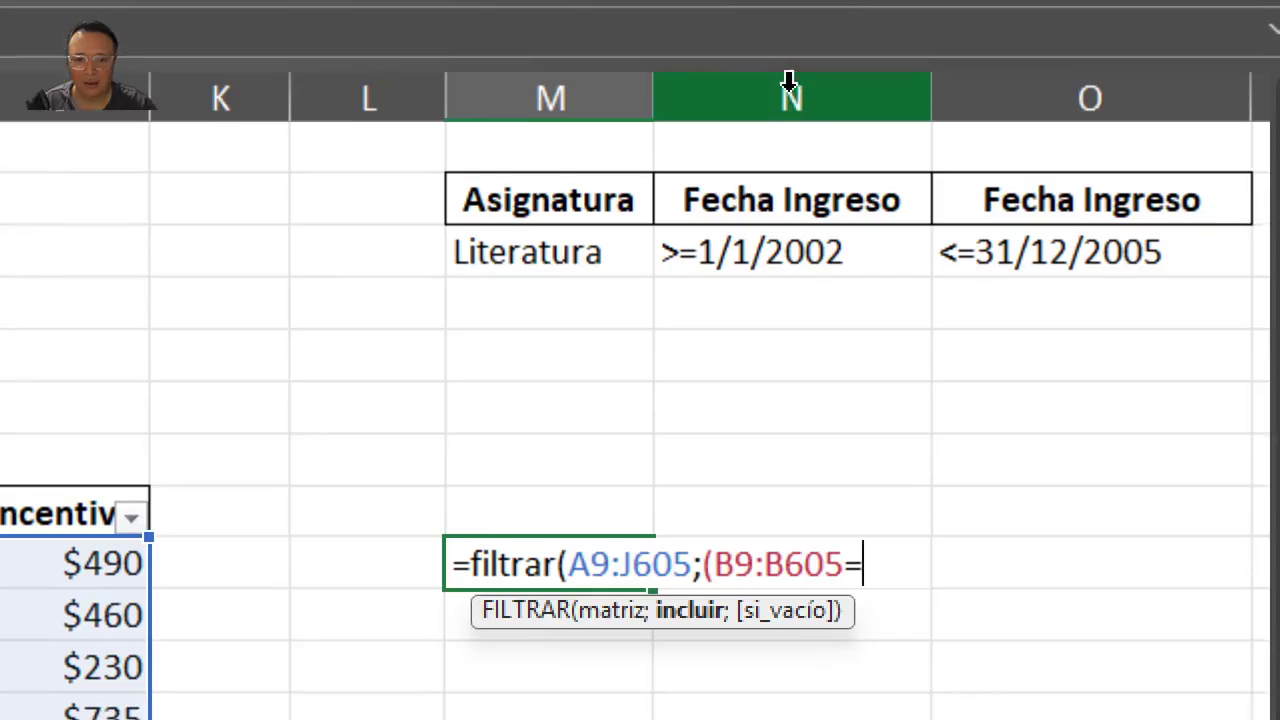
left_click(549, 262)
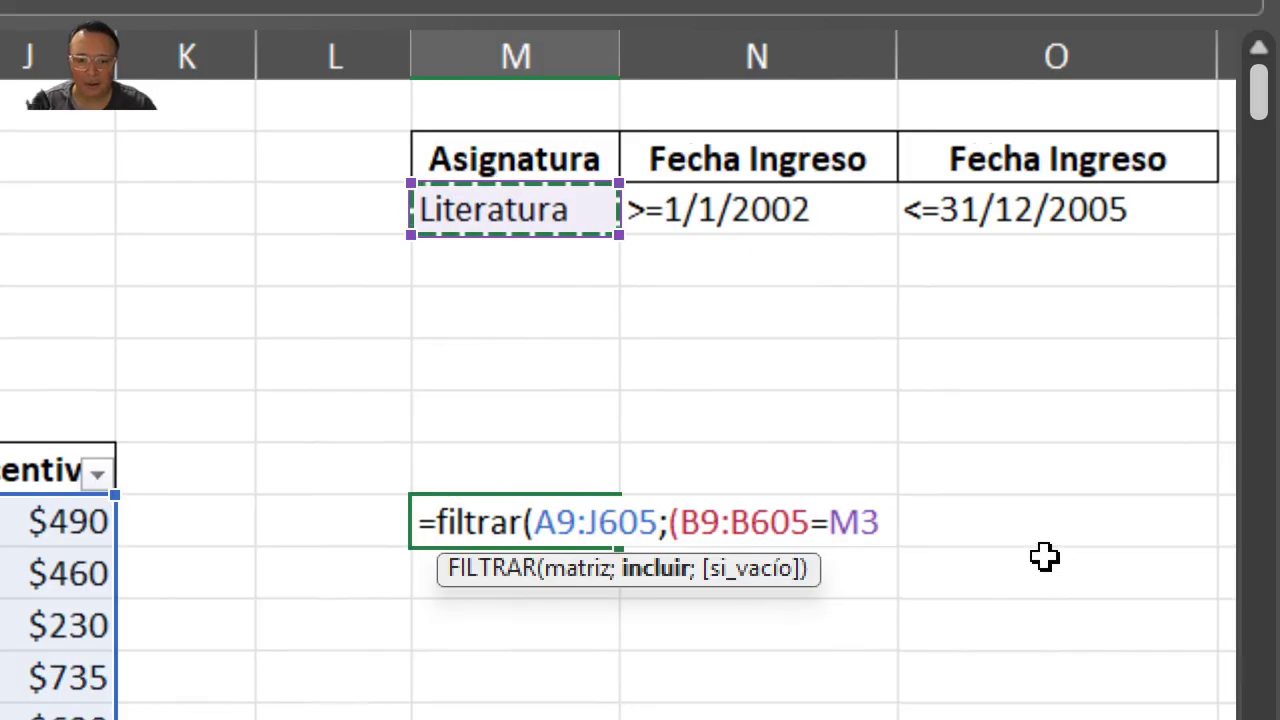
key("Escape")
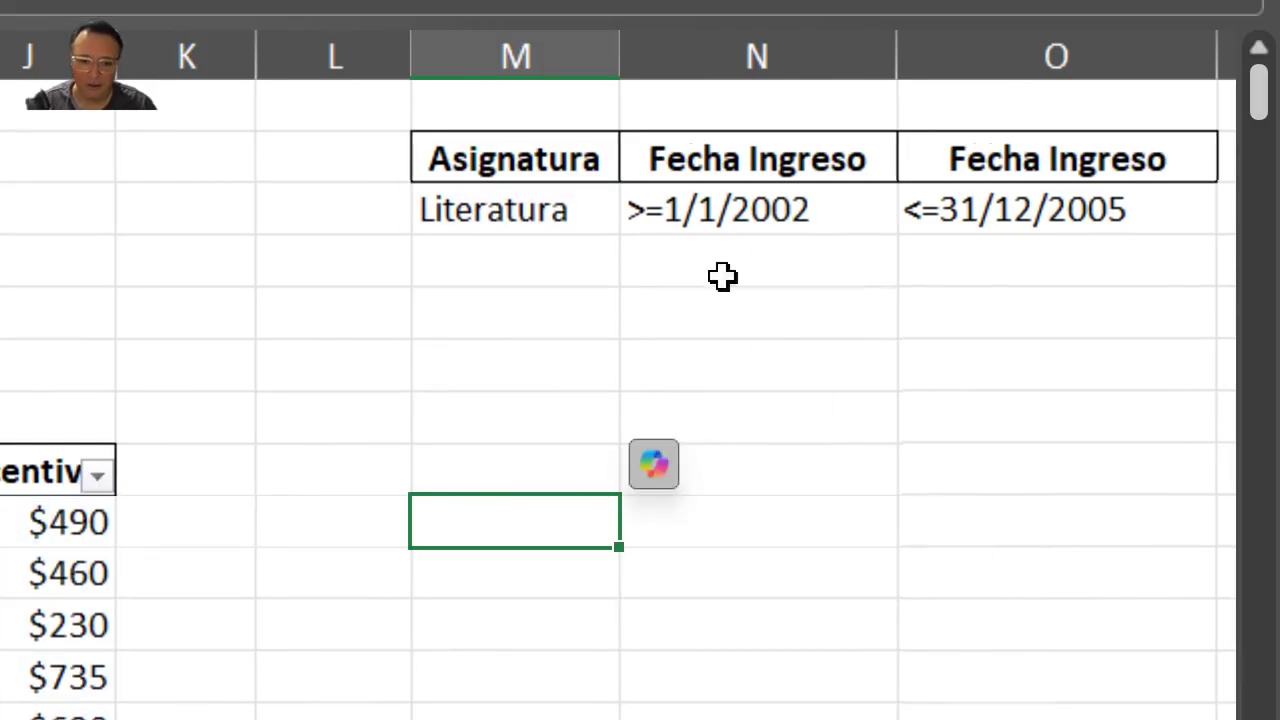
Copy the criteria block M2:O3 and paste the duplicate starting at cell M5
left_click(560, 155)
left_click_drag(560, 155, 1068, 210)
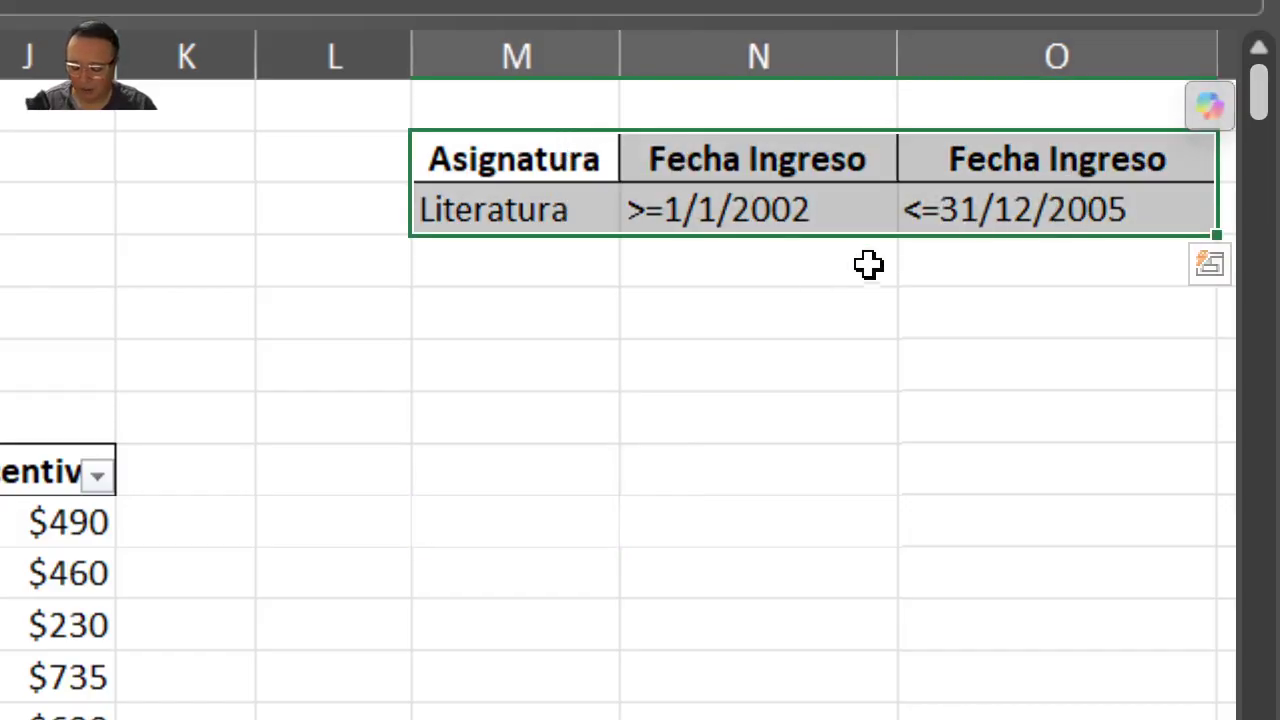
key("ctrl+c")
left_click(490, 316)
key("ctrl+v")
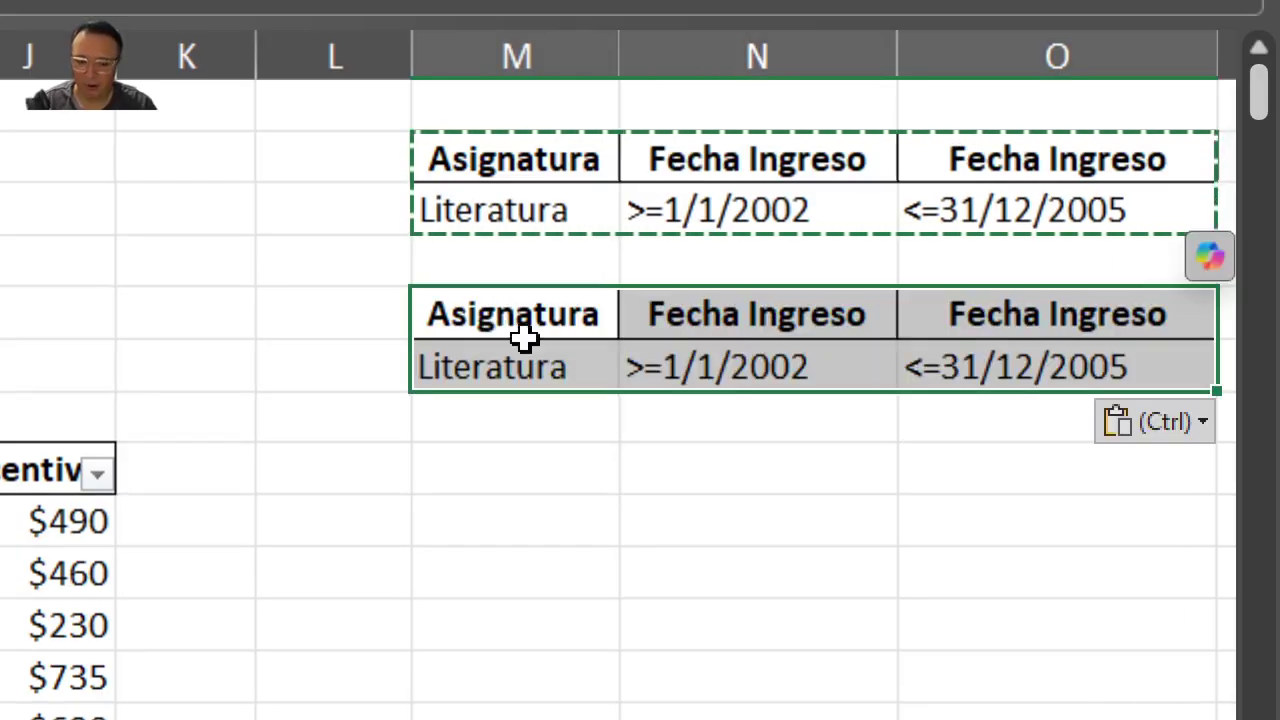
key("Escape")
Remove the >= operator from the copied start date in N6 so the cell holds only 1/1/2002
left_click(704, 370)
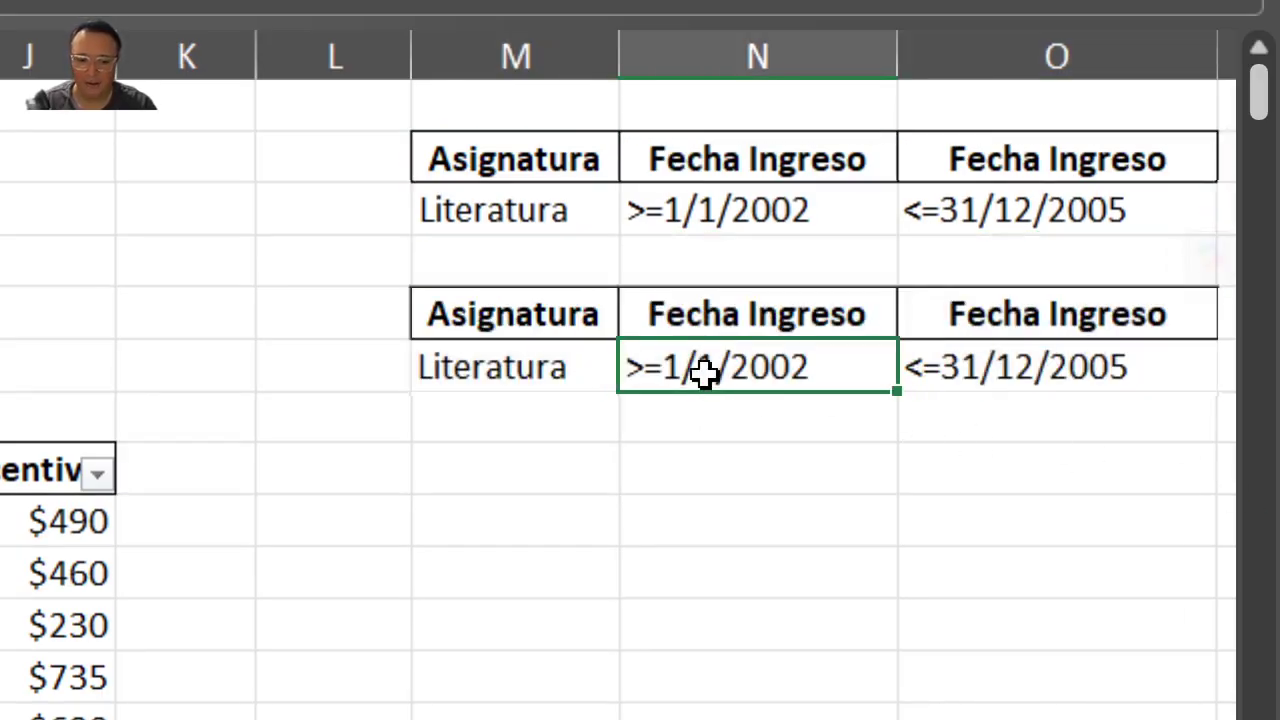
double_click(690, 368)
left_click(663, 367)
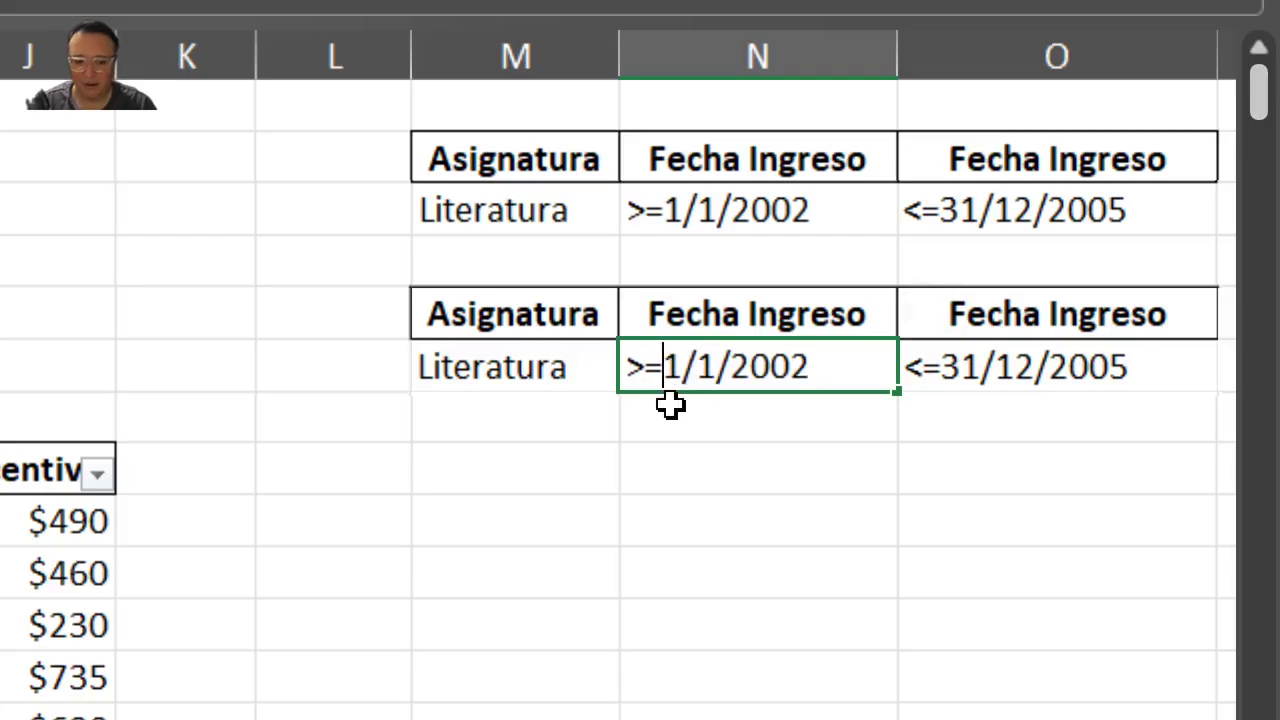
key("BackSpace")
key("BackSpace")
key("Return")
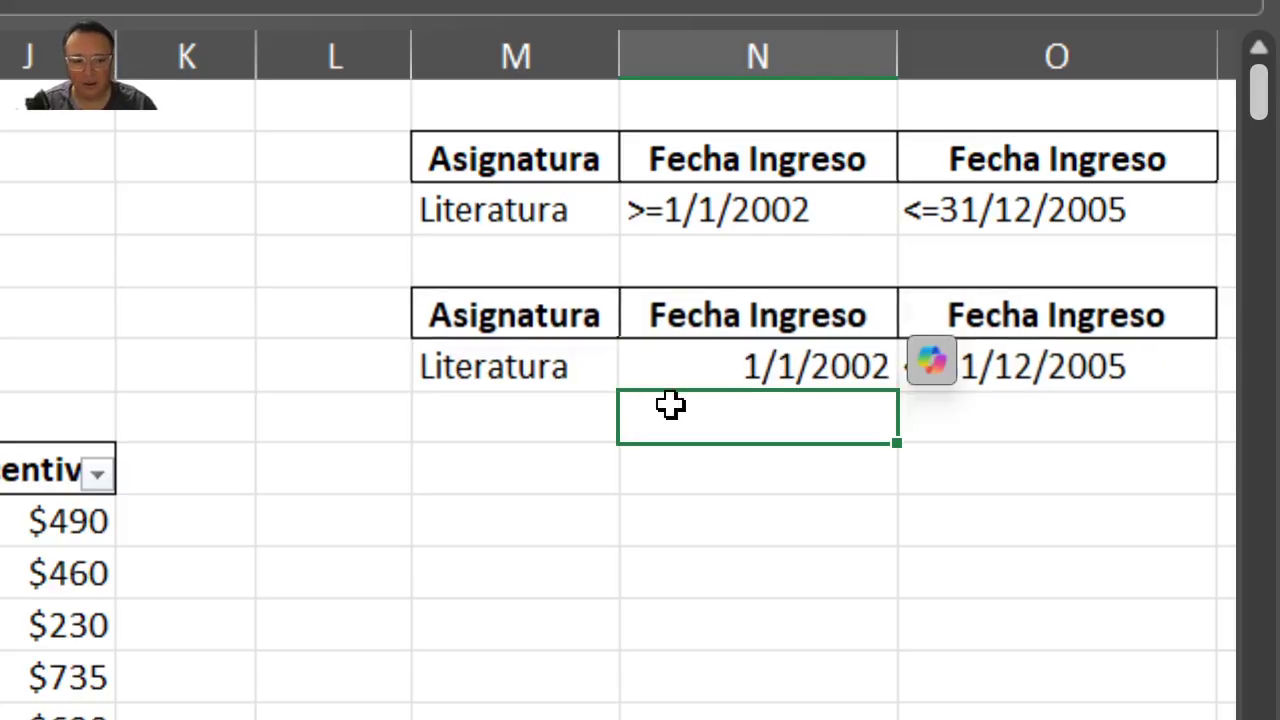
Remove the <= operator from the copied end date in O6 so the cell holds only 31/12/2005
left_click(1023, 360)
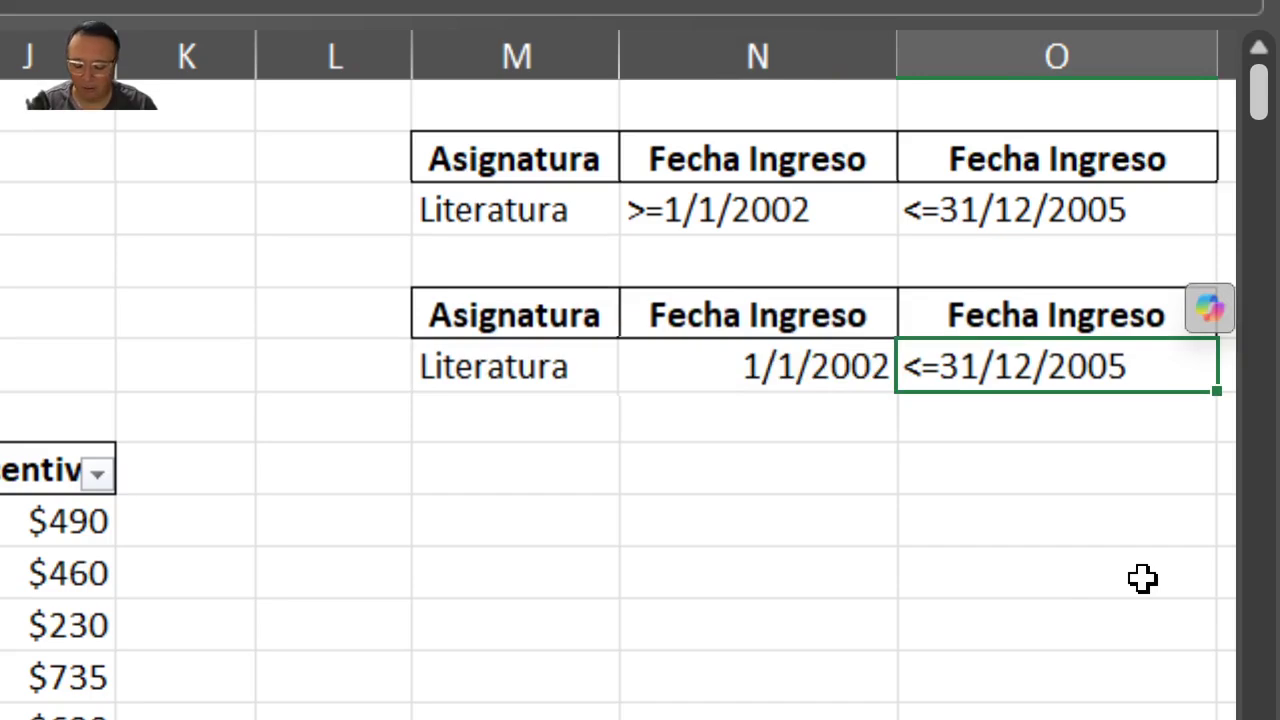
key("F2")
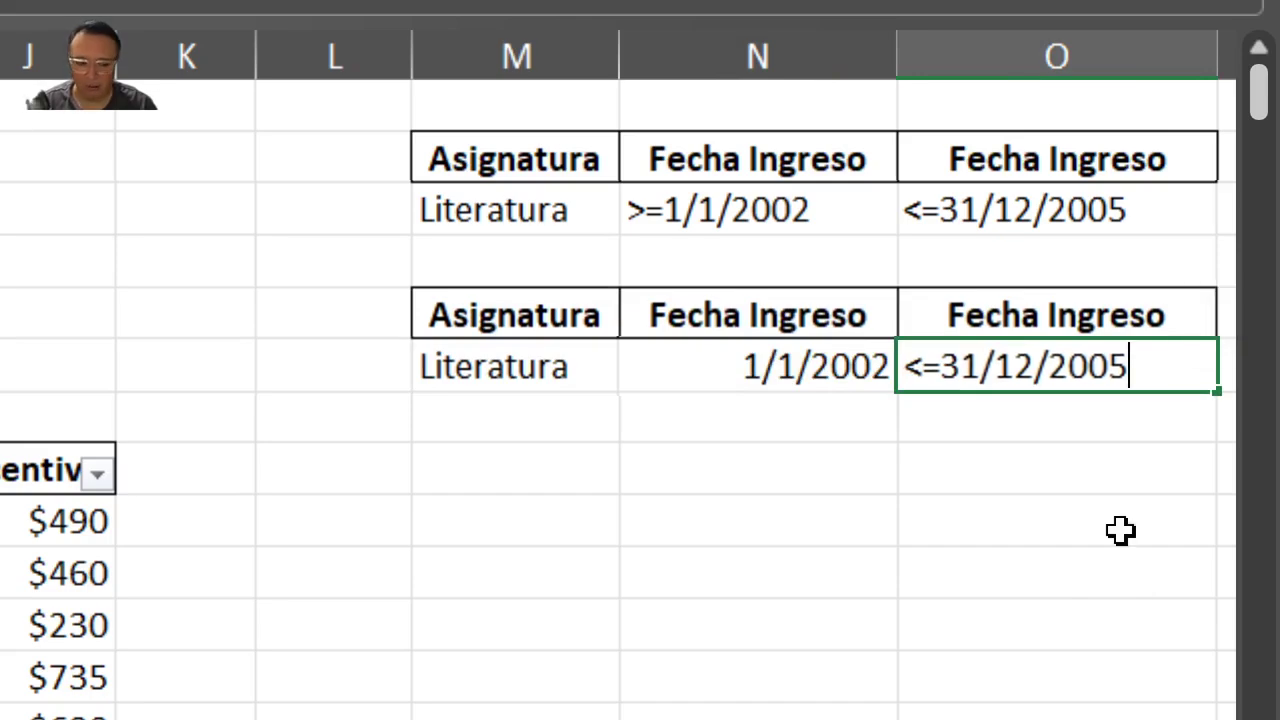
left_click(941, 367)
key("BackSpace")
key("BackSpace")
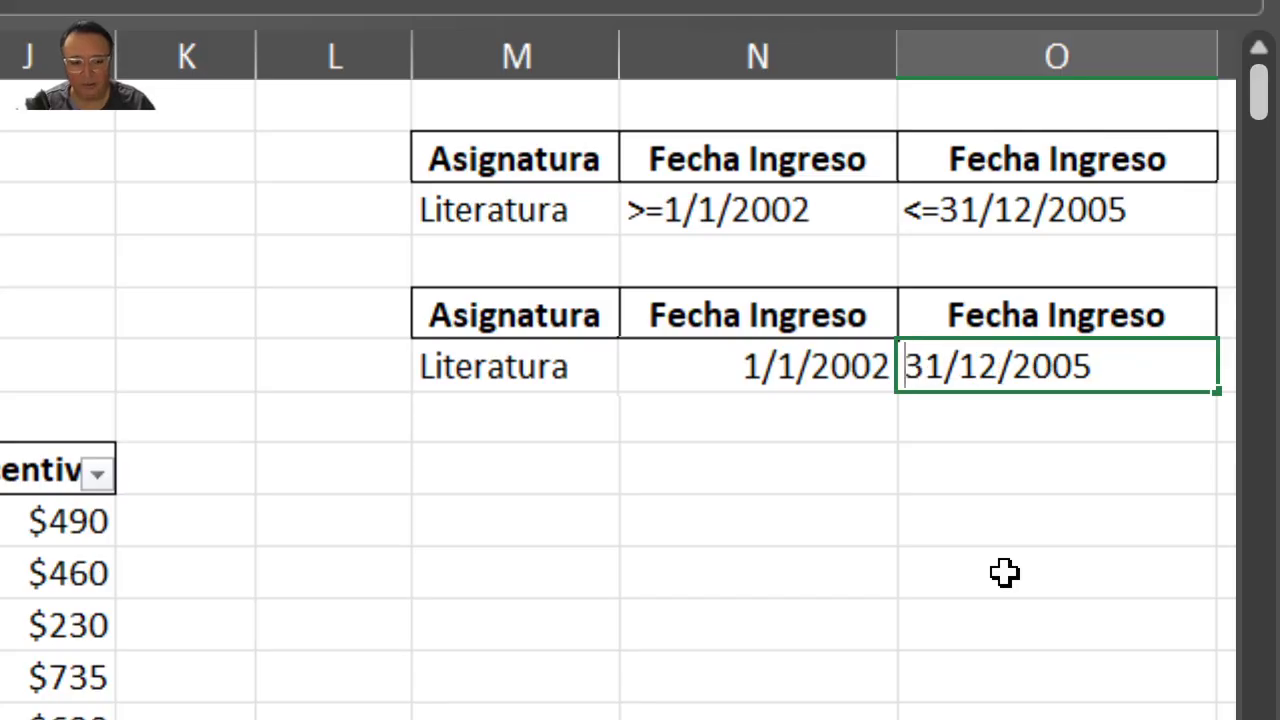
key("Return")
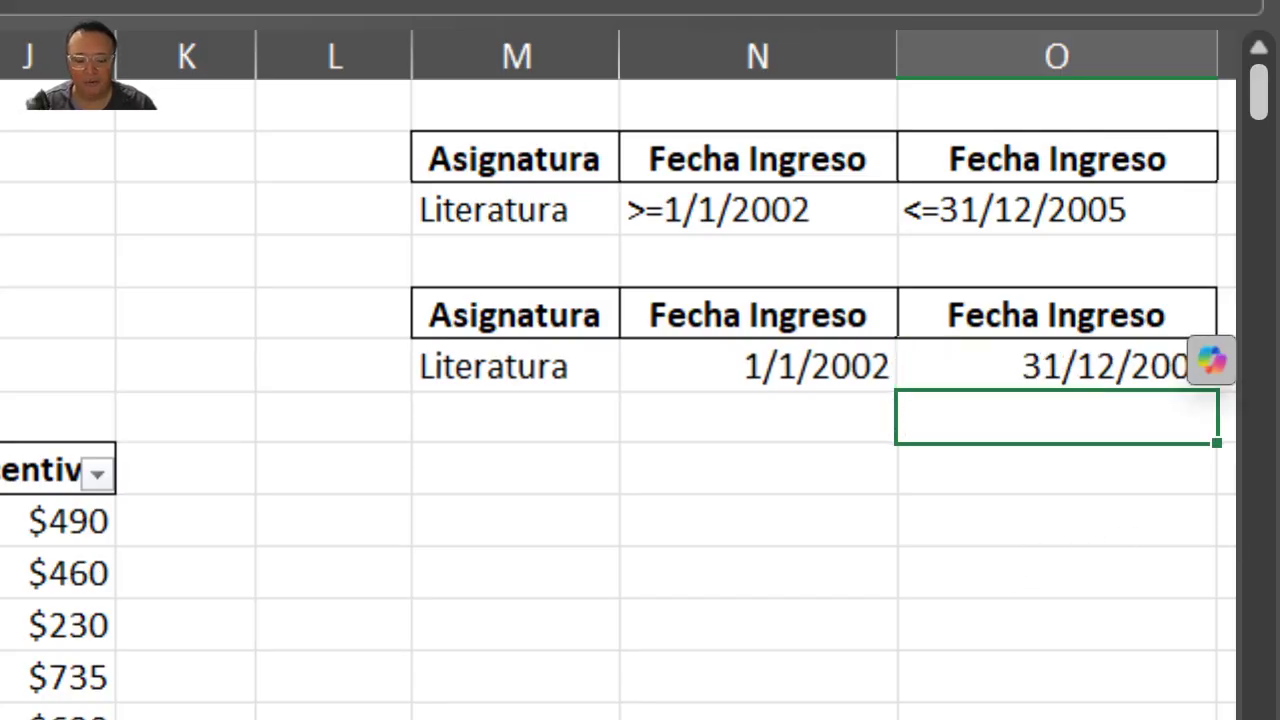
Check the subject and the two dates in the copied criteria block M5:O6, and select cell M9
left_click(580, 310)
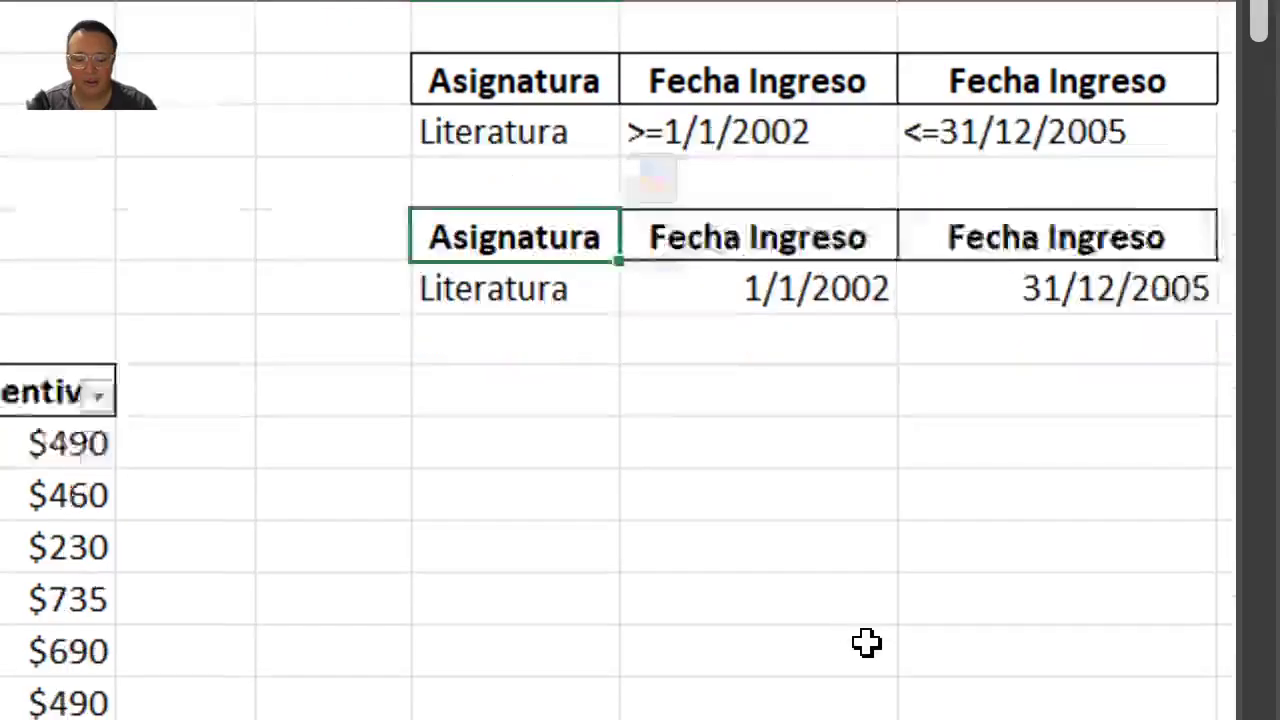
left_click(516, 250)
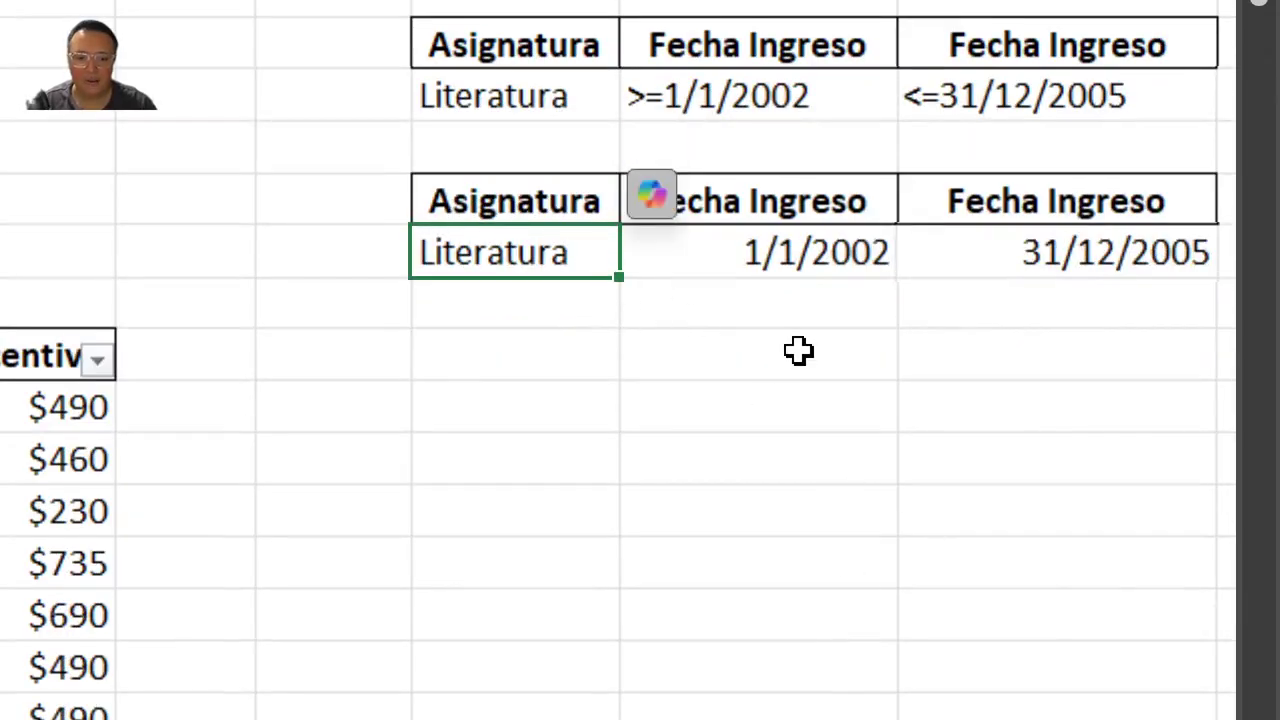
left_click(800, 250)
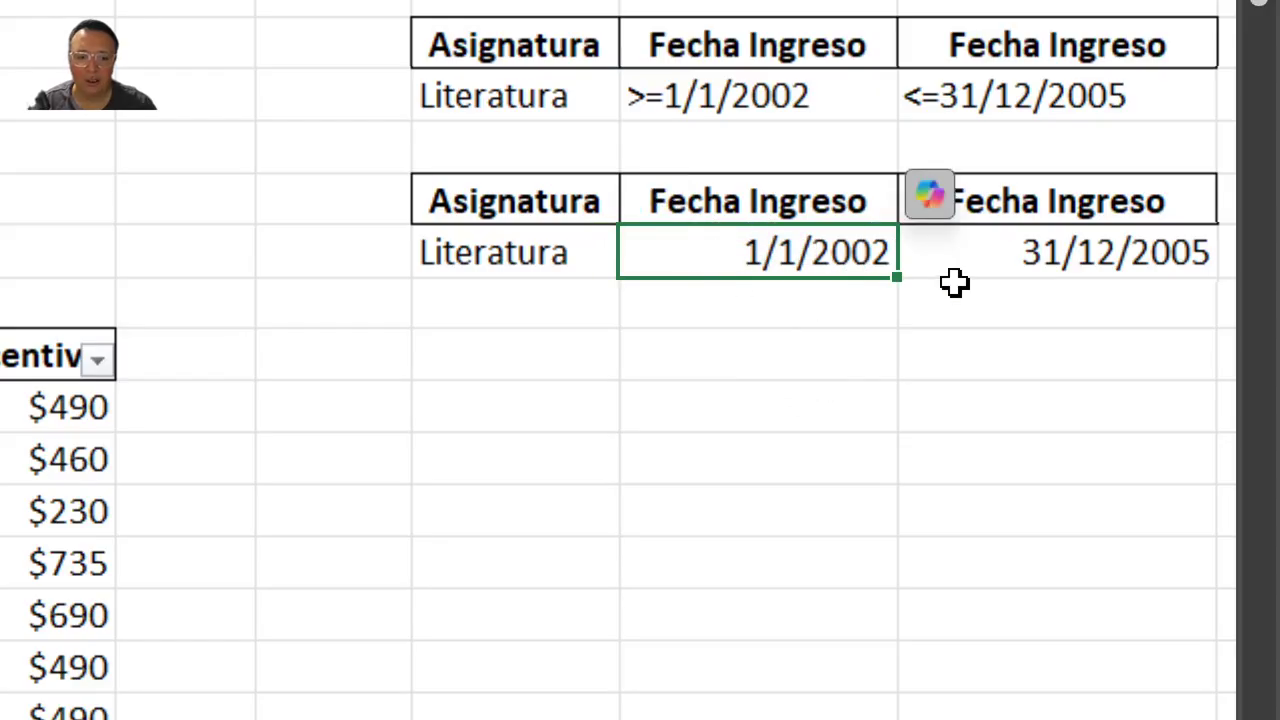
left_click_drag(1057, 194, 1057, 251)
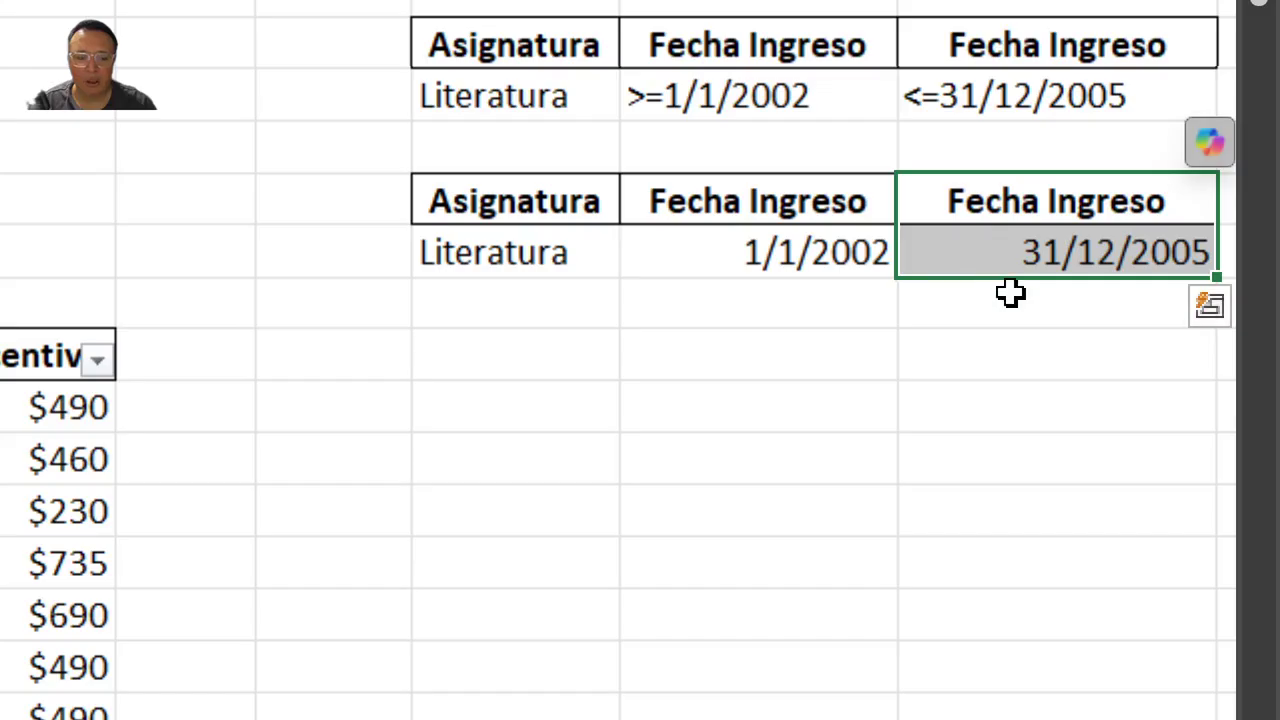
left_click(533, 356)
left_click(484, 418)
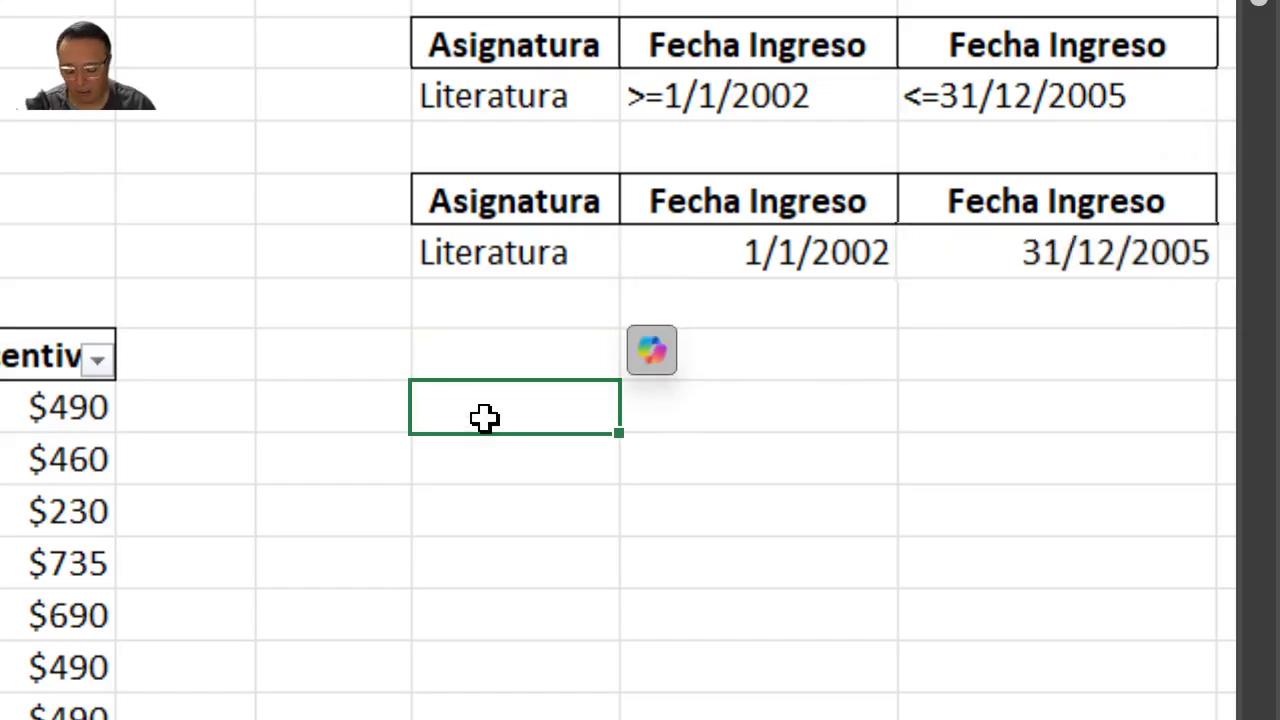
Start a FILTRAR formula in M9 with the teacher data A9:J605 as its matriz argument
type("=fil")
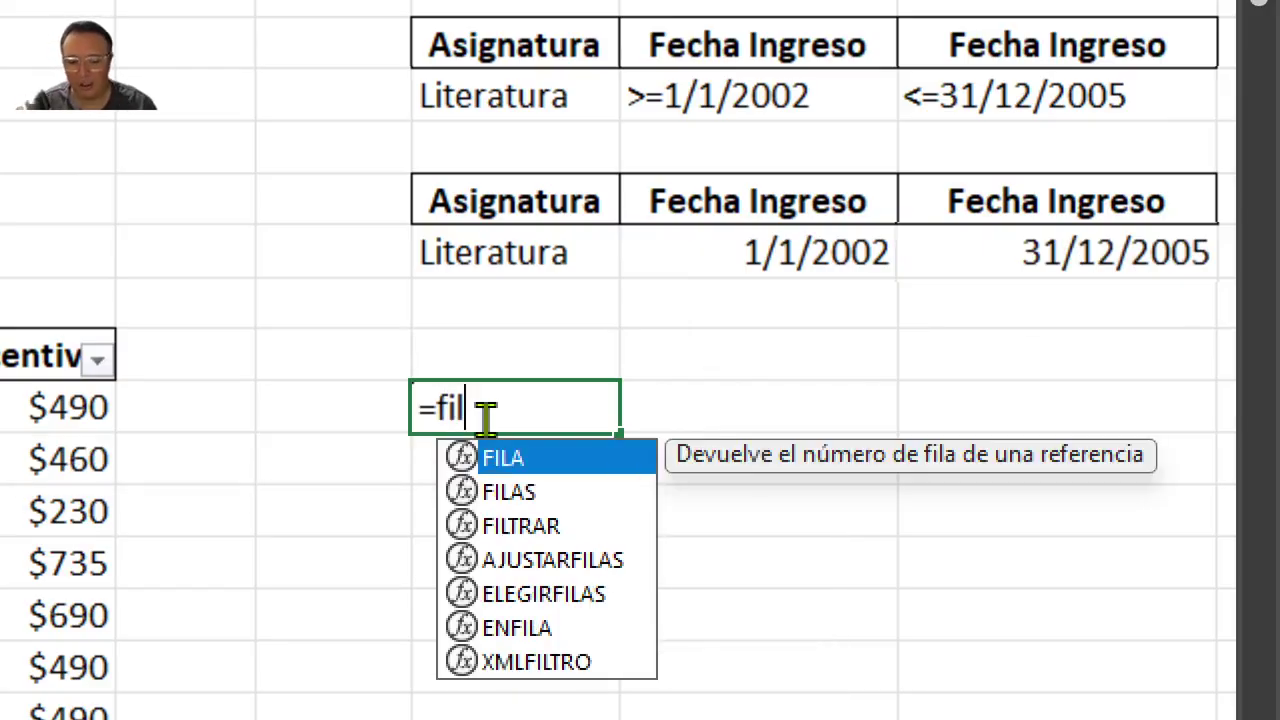
double_click(534, 527)
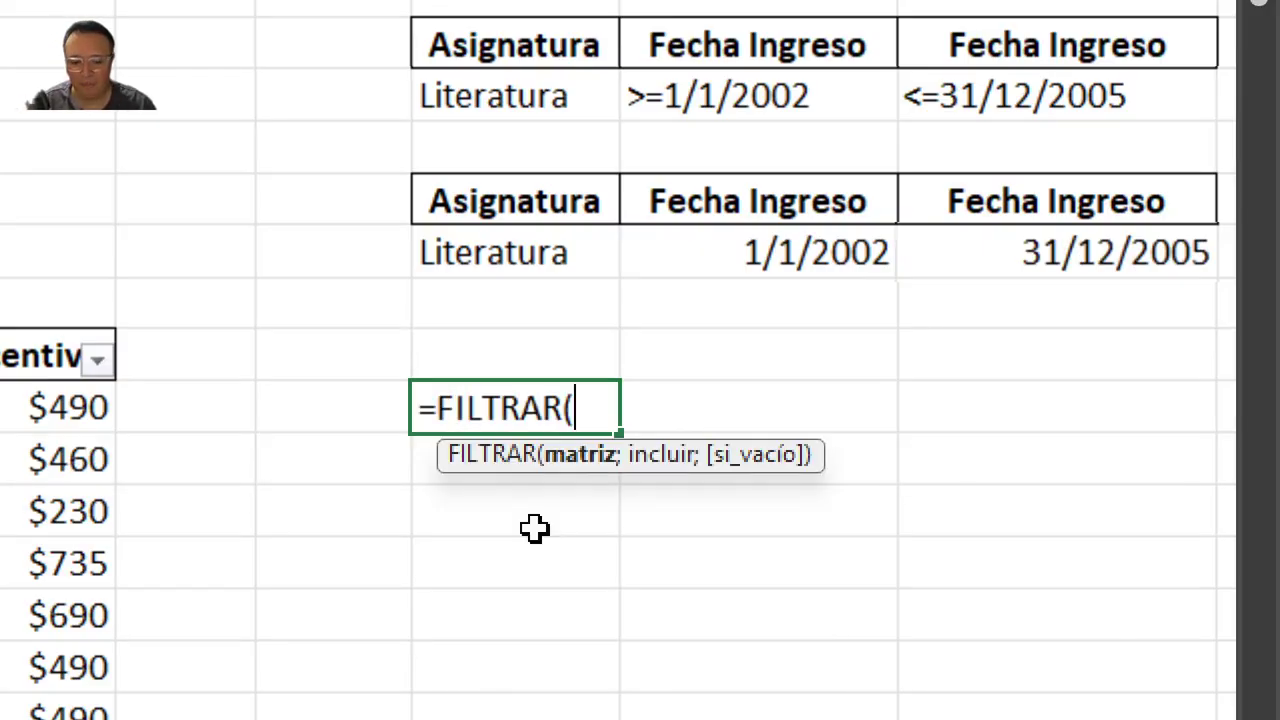
scroll(160, 405, "left", 5)
scroll(160, 405, "left", 5)
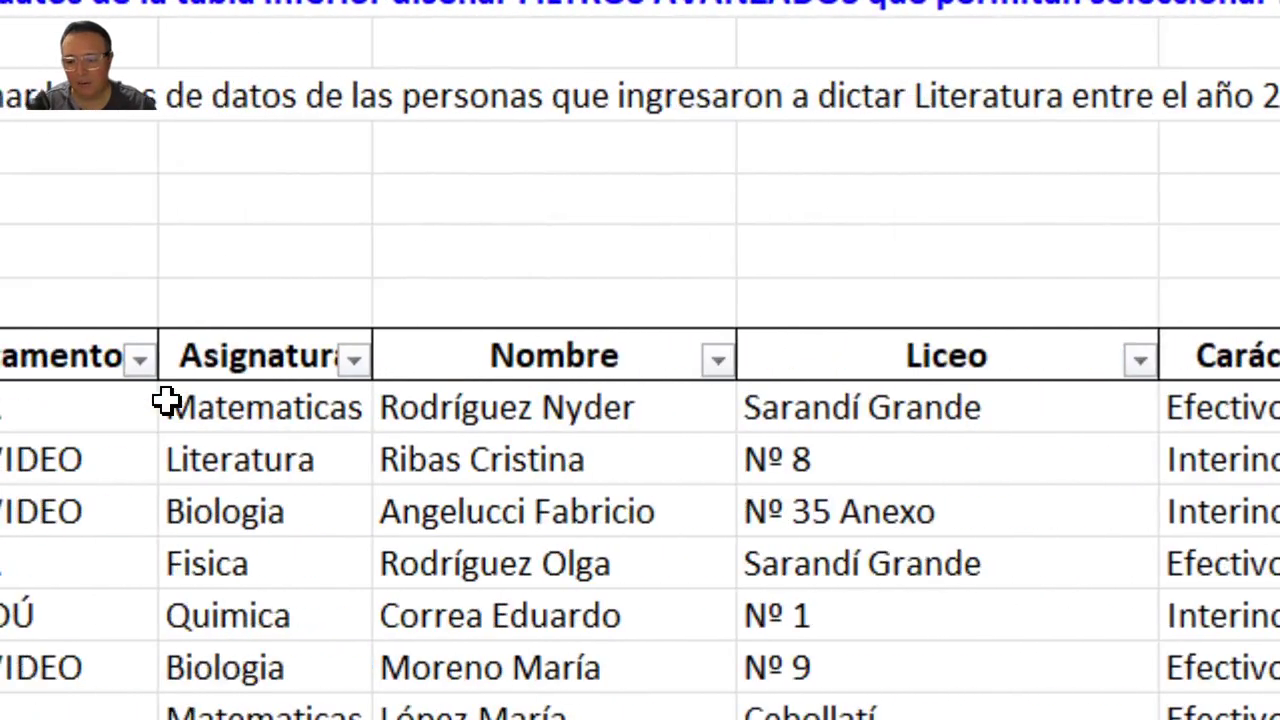
left_click_drag(97, 409, 986, 428)
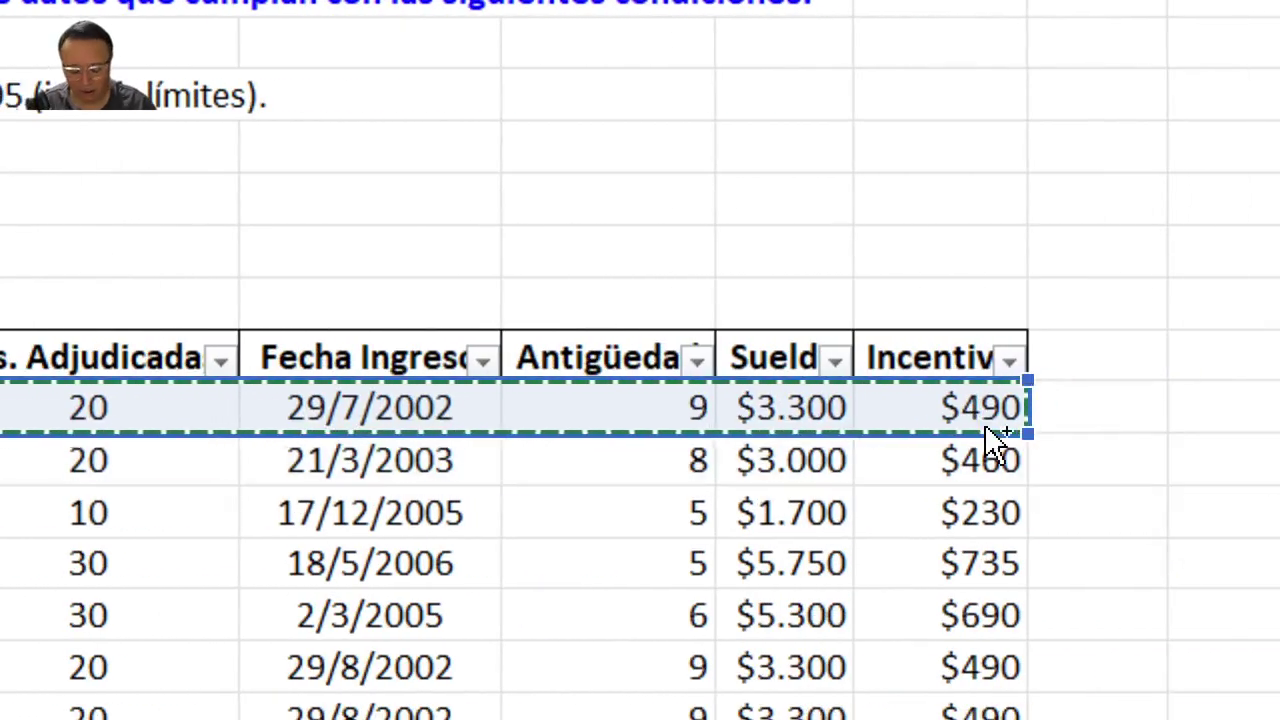
key("ctrl+shift+Down")
type(";")
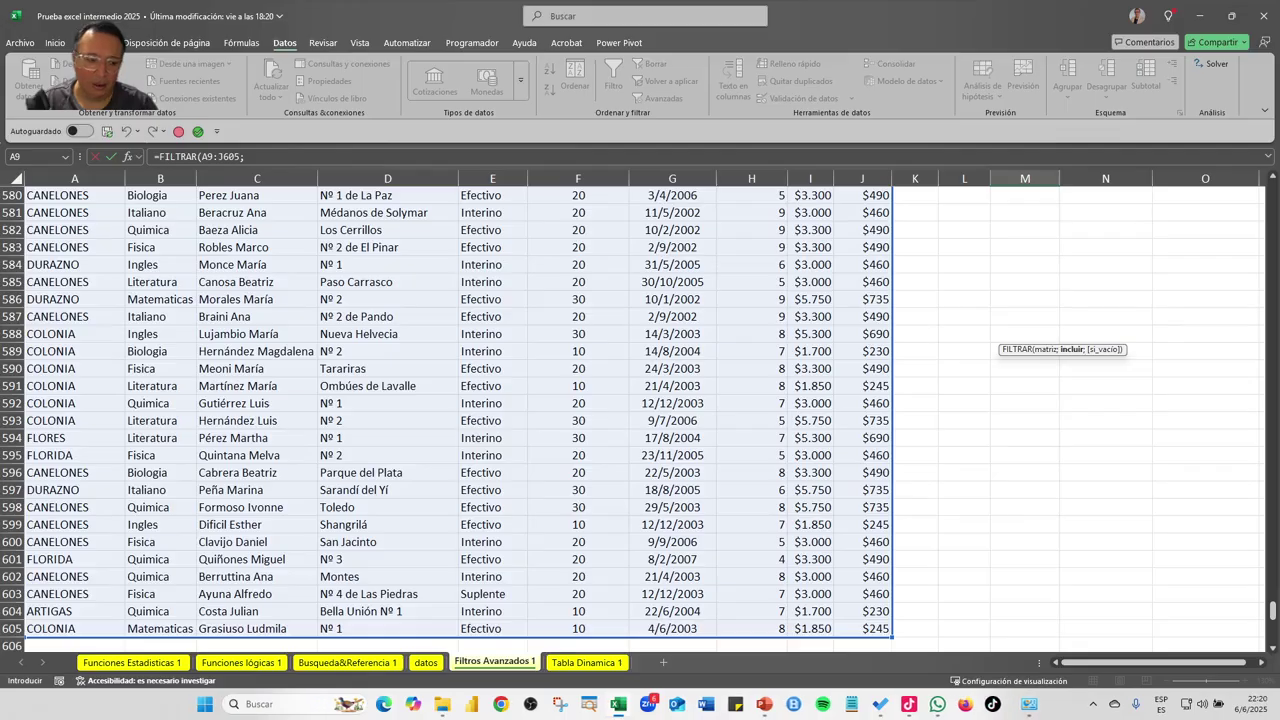
scroll(983, 425, "up", 4)
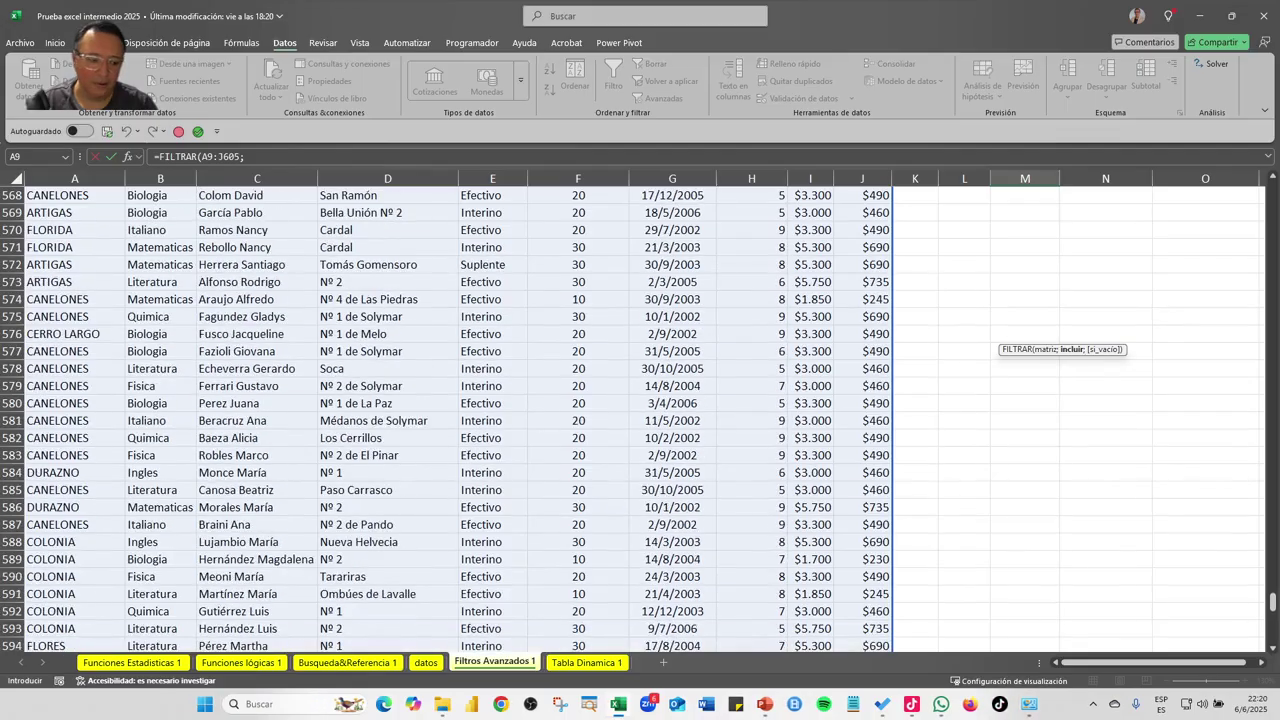
left_click_drag(1272, 602, 1272, 190)
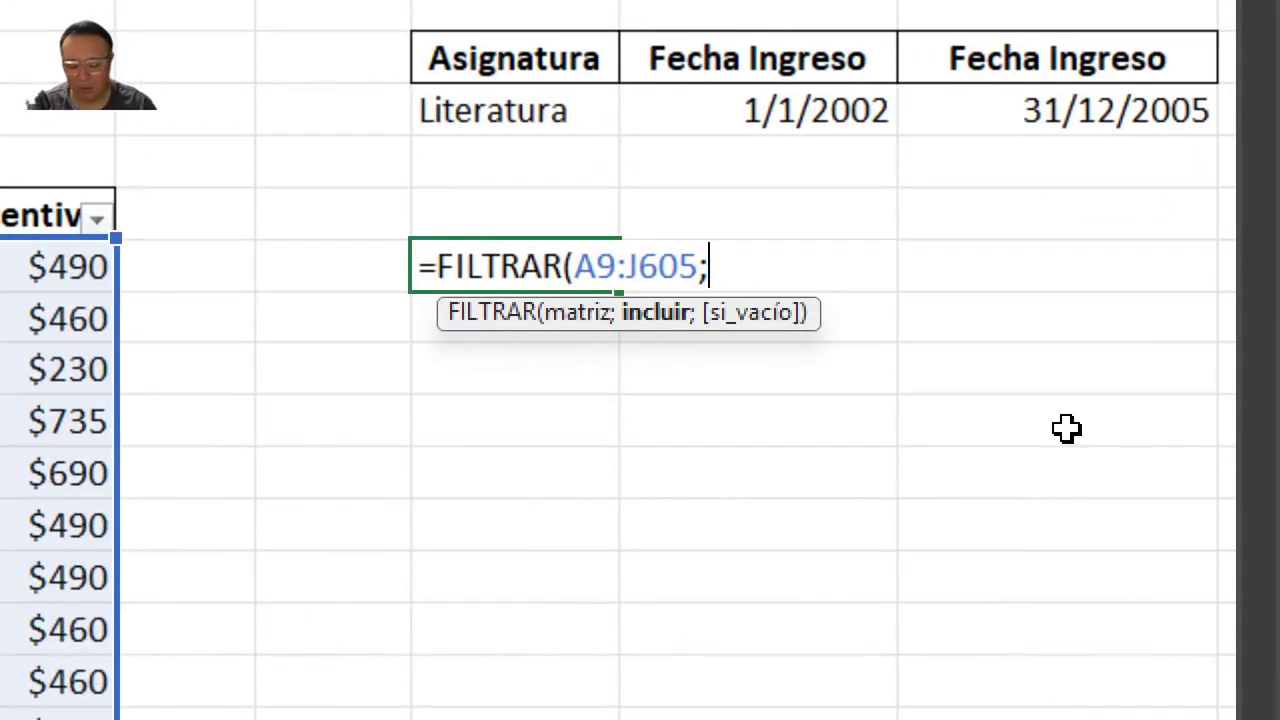
Add the subject condition (B9:B605=M6) to the incluir argument, followed by the * operator
type("(")
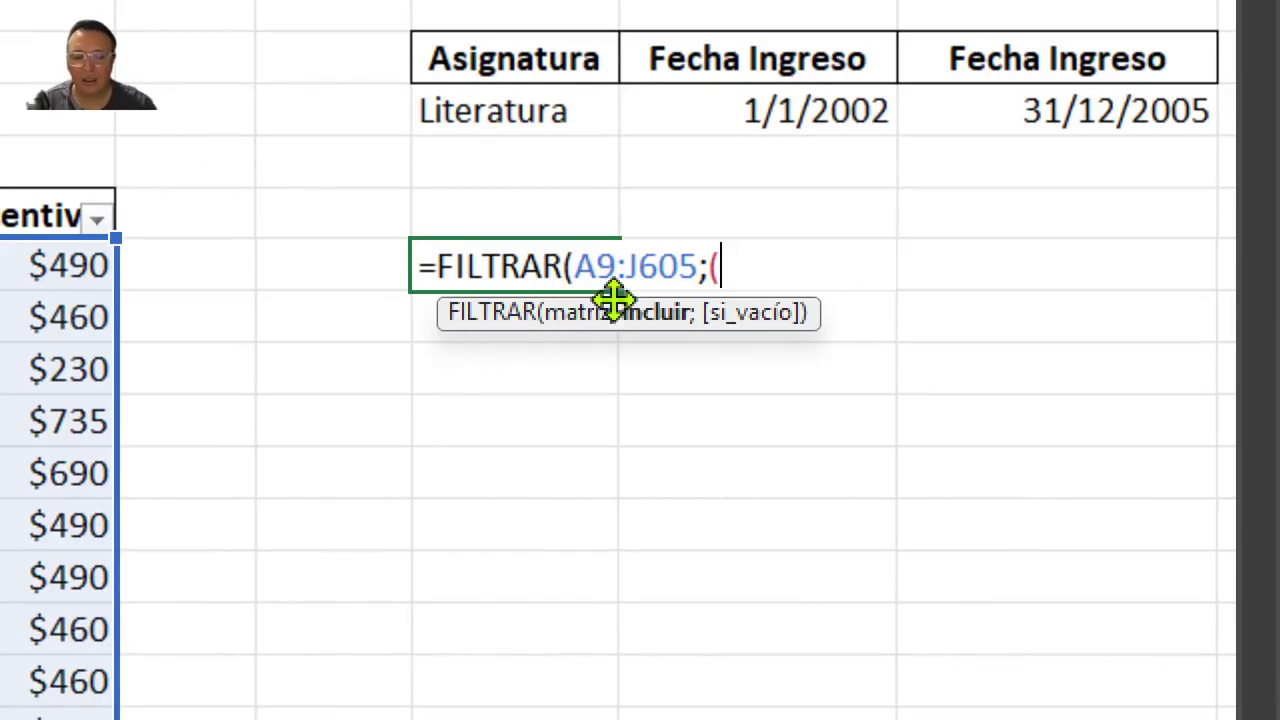
scroll(160, 291, "left", 5)
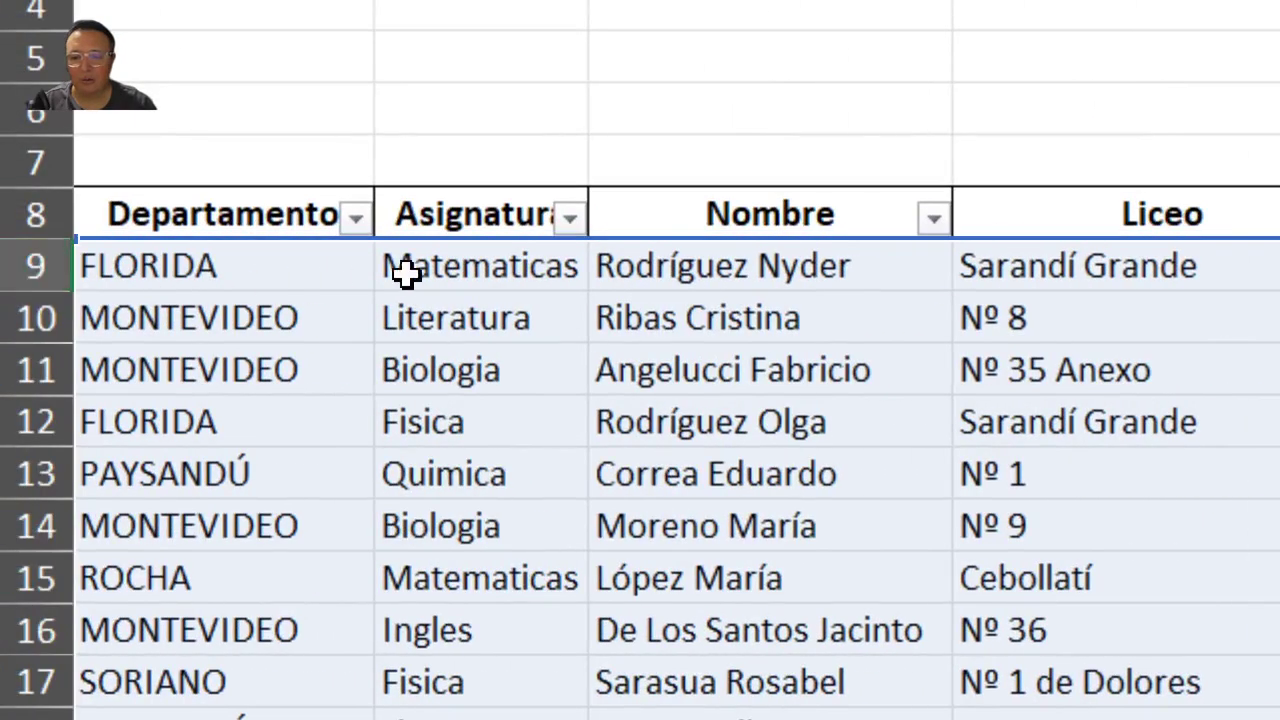
left_click(440, 268)
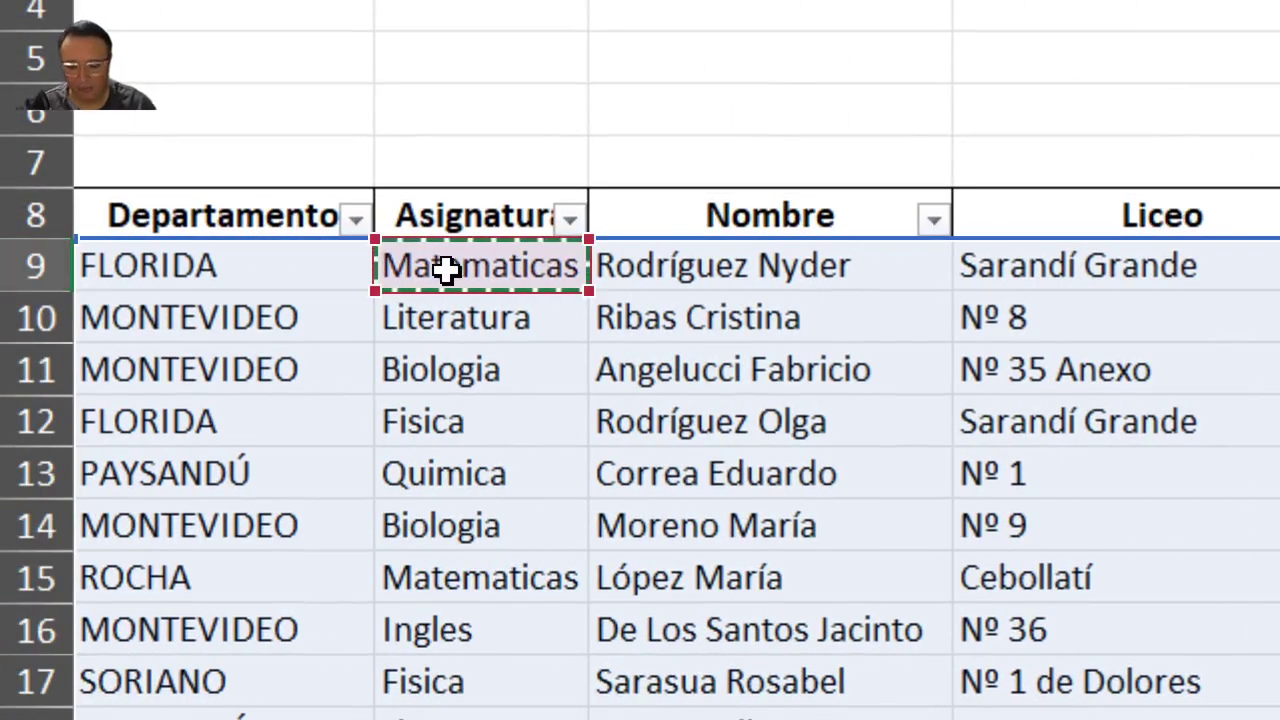
key("ctrl+shift+Down")
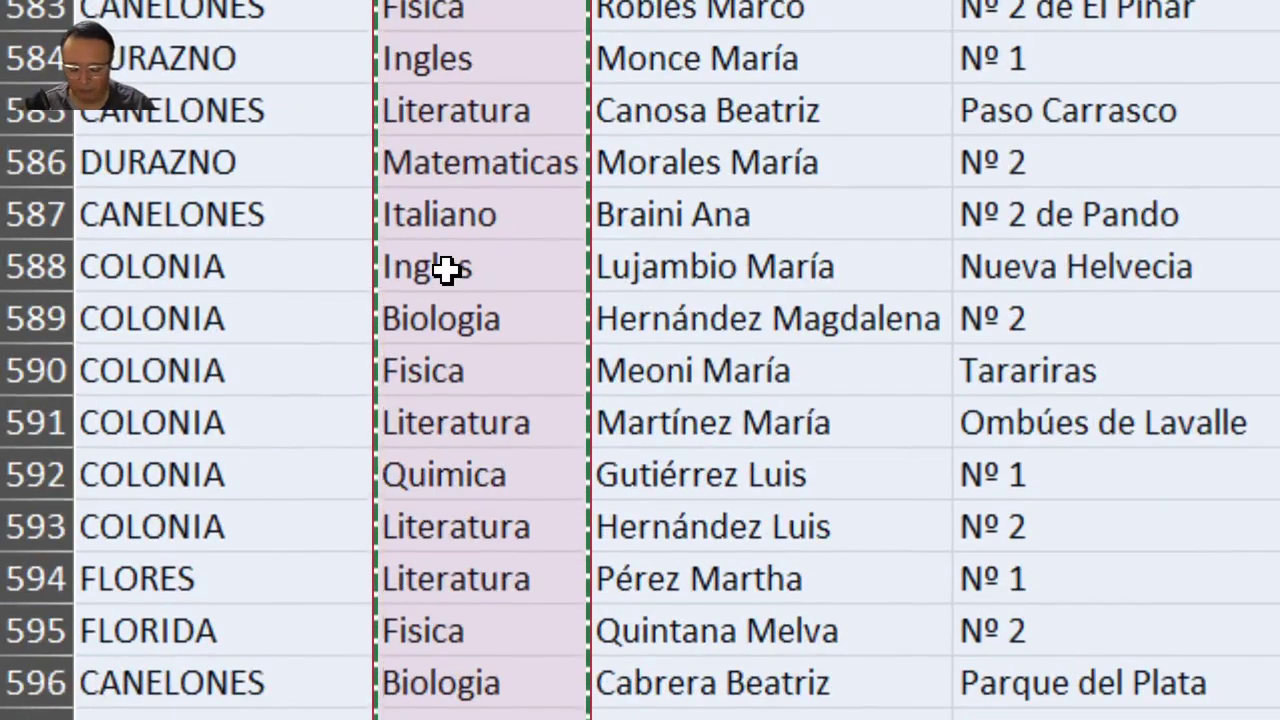
type(";(B9:B605")
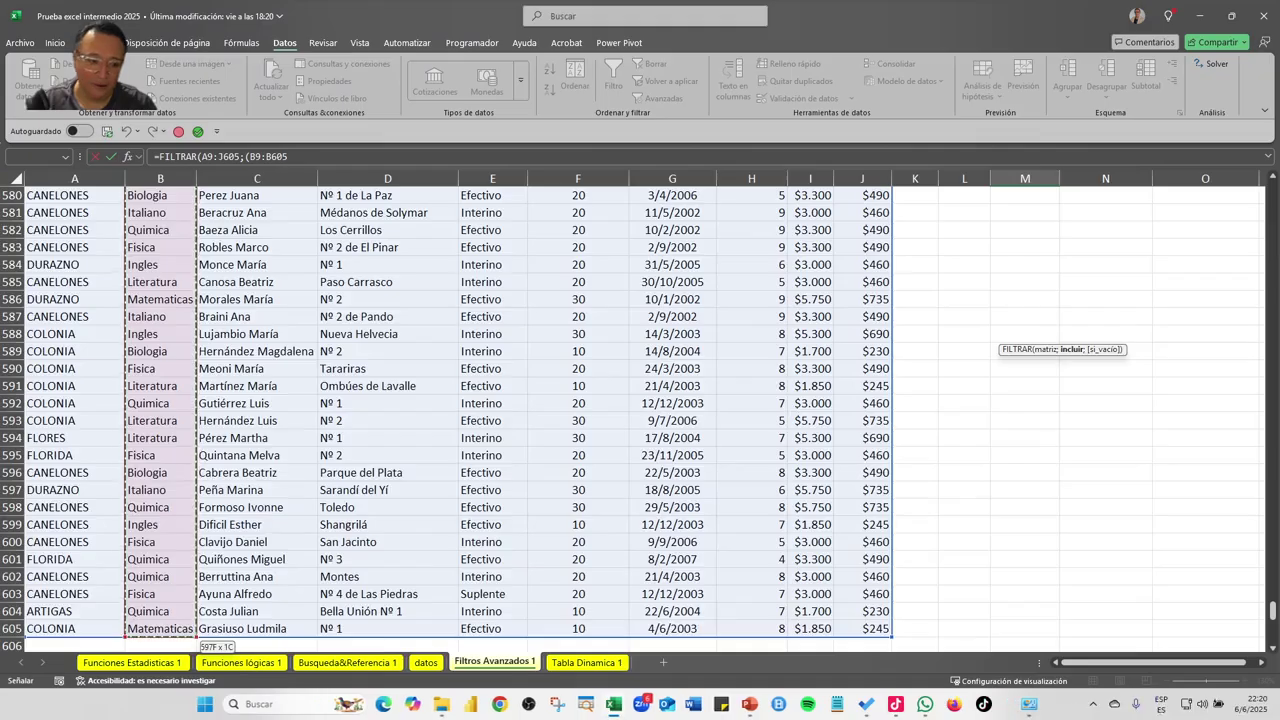
left_click_drag(1272, 611, 1272, 192)
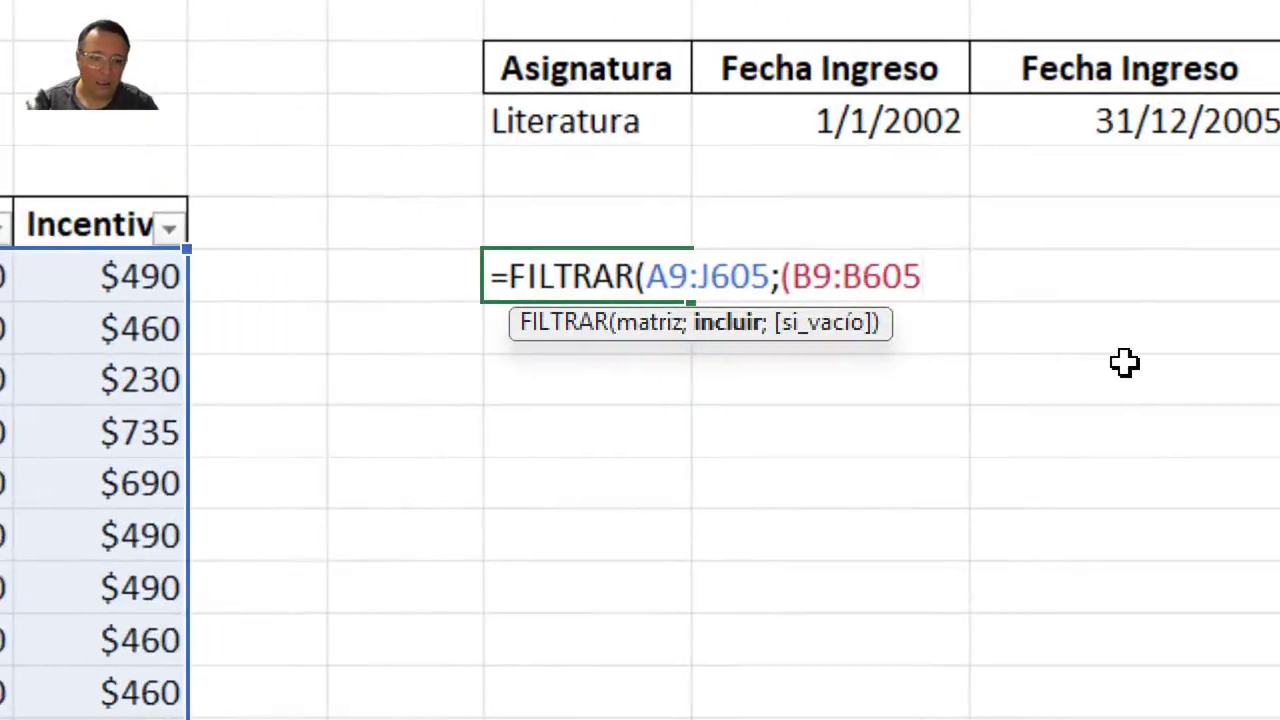
type("=")
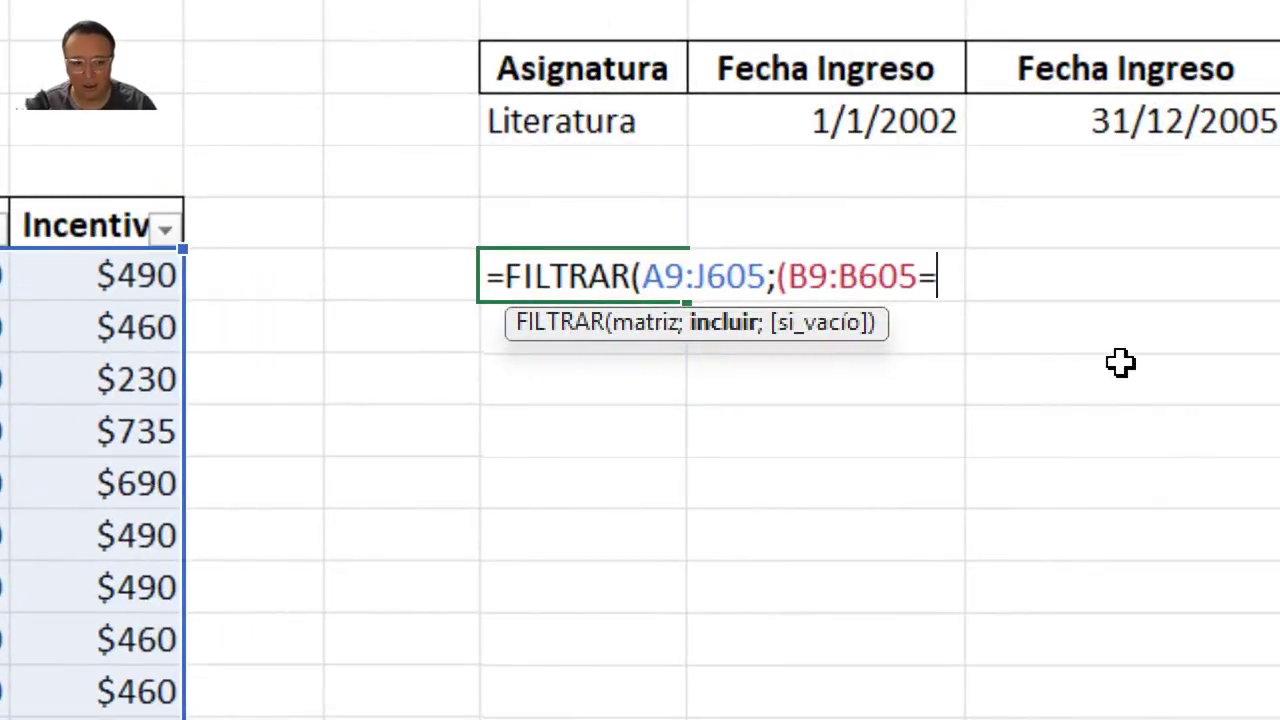
left_click(612, 115)
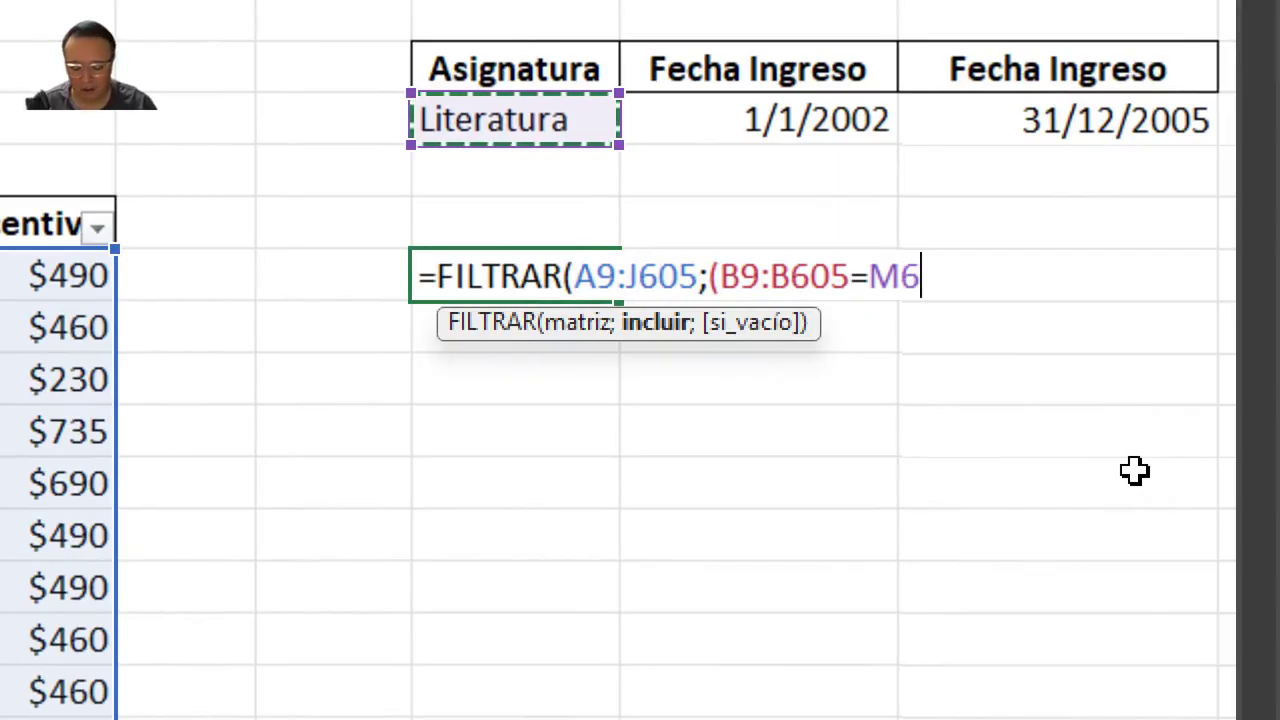
type(")*(")
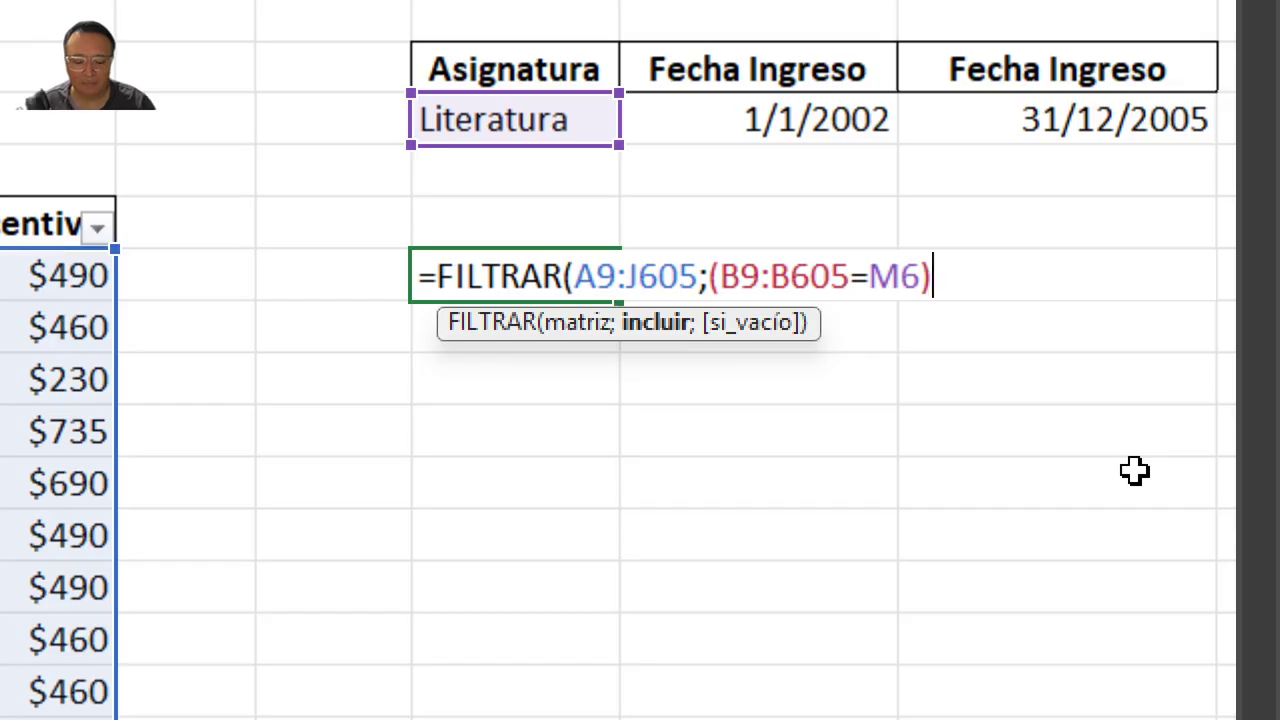
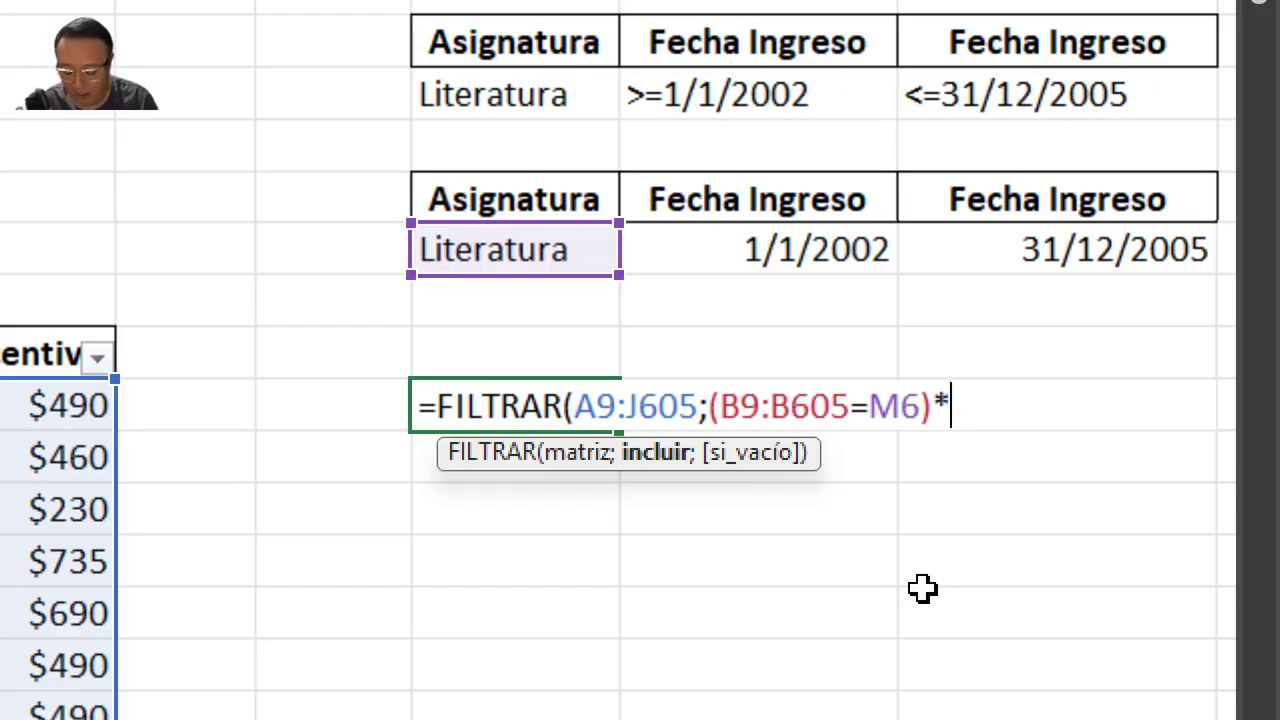
Open a second parenthesised condition in the formula with the Fecha Ingreso range G9:G605
type("(")
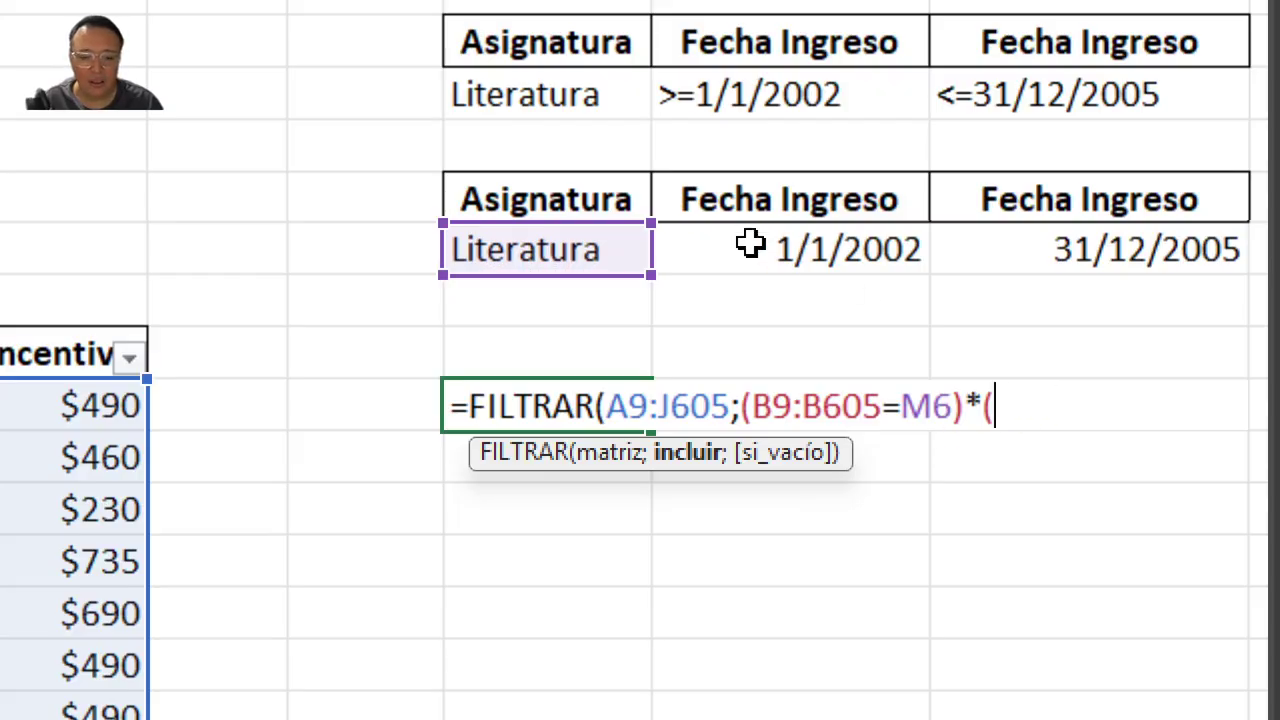
scroll(160, 457, "left", 8)
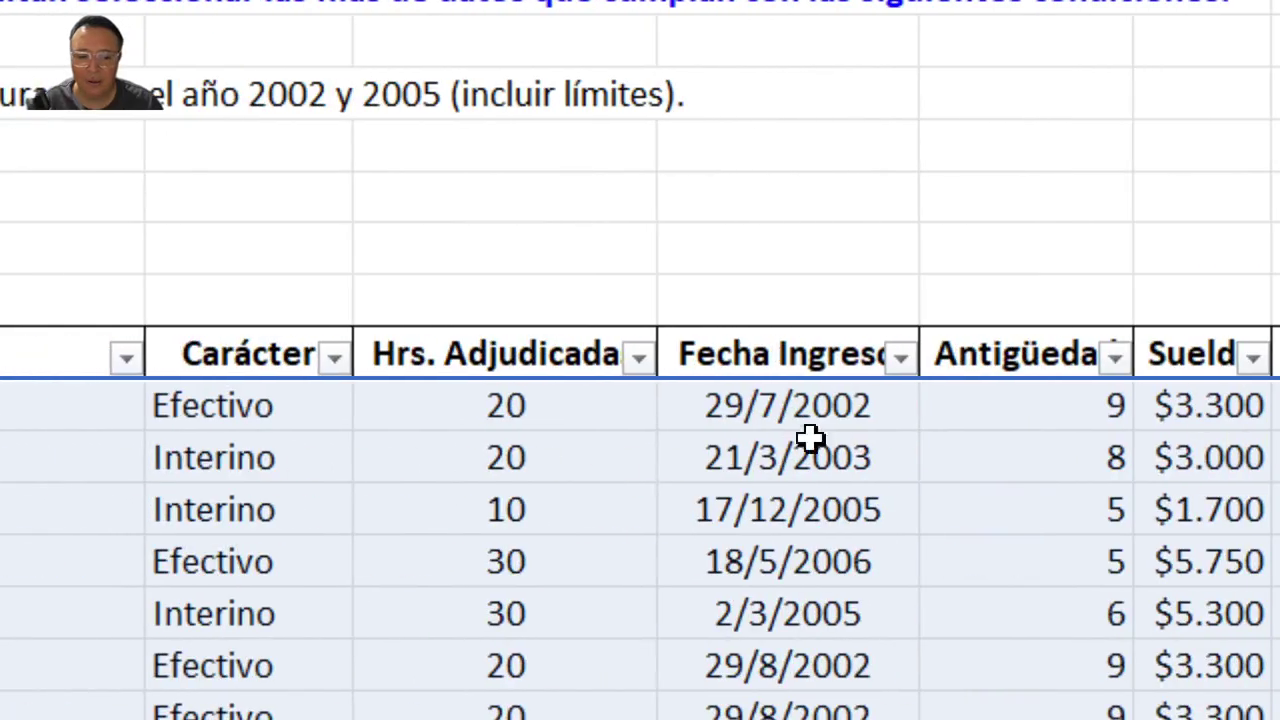
left_click(835, 415)
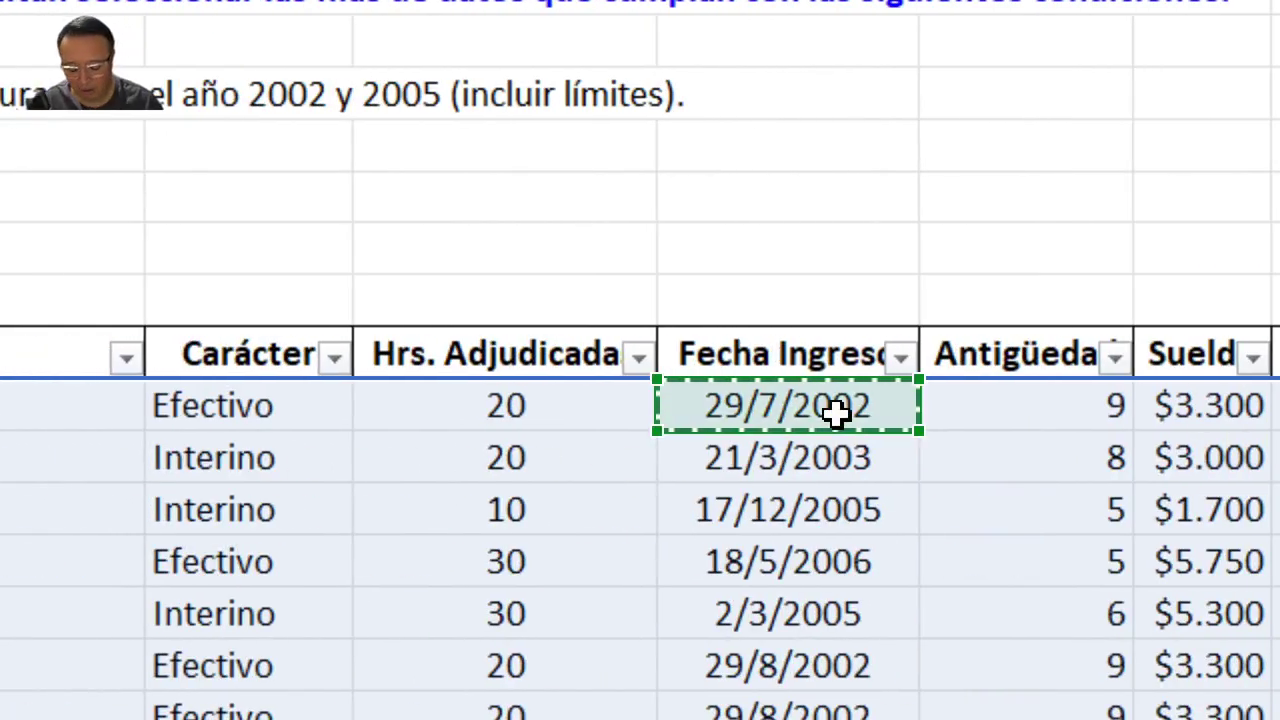
key("ctrl+shift+Down")
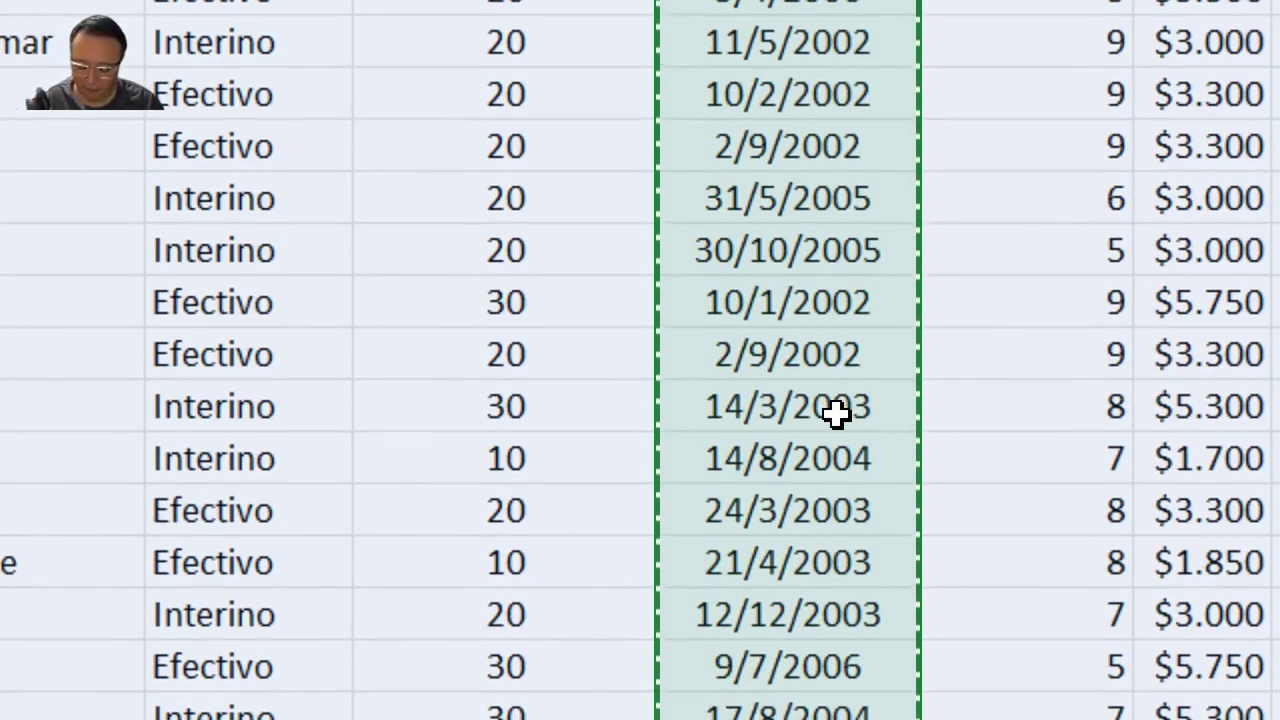
scroll(789, 414, "up", 1)
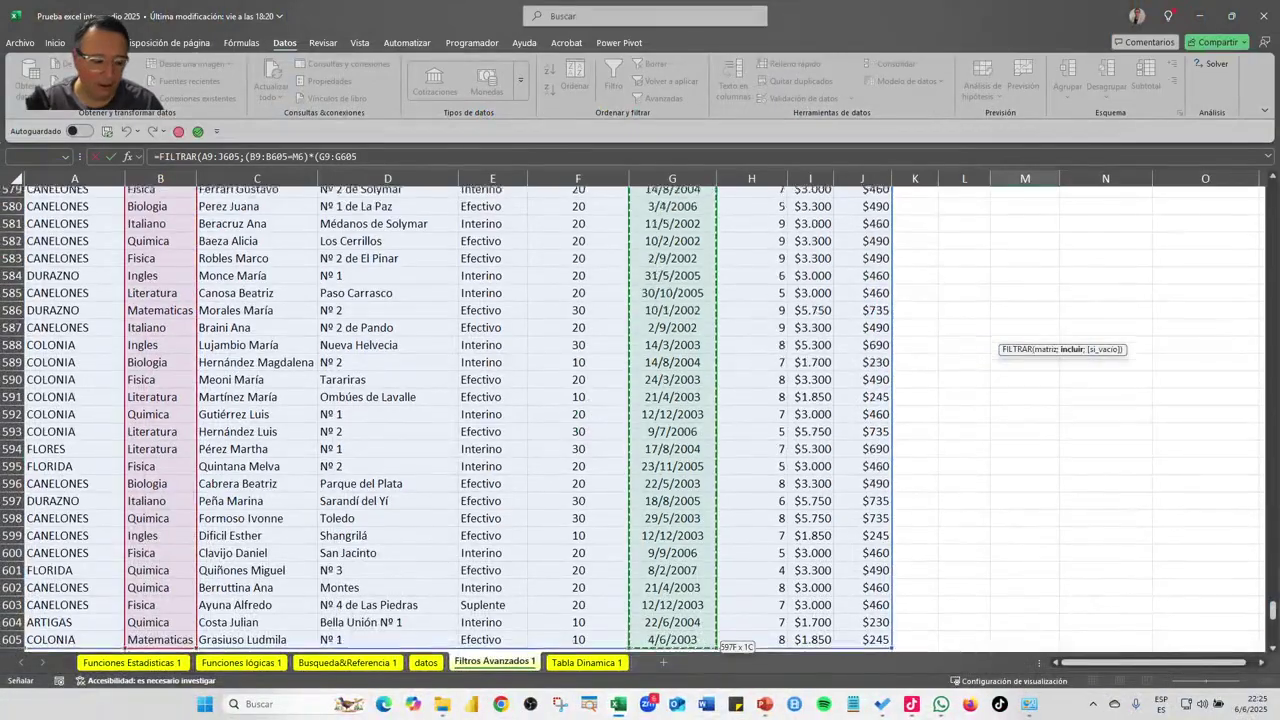
scroll(789, 414, "up", 20)
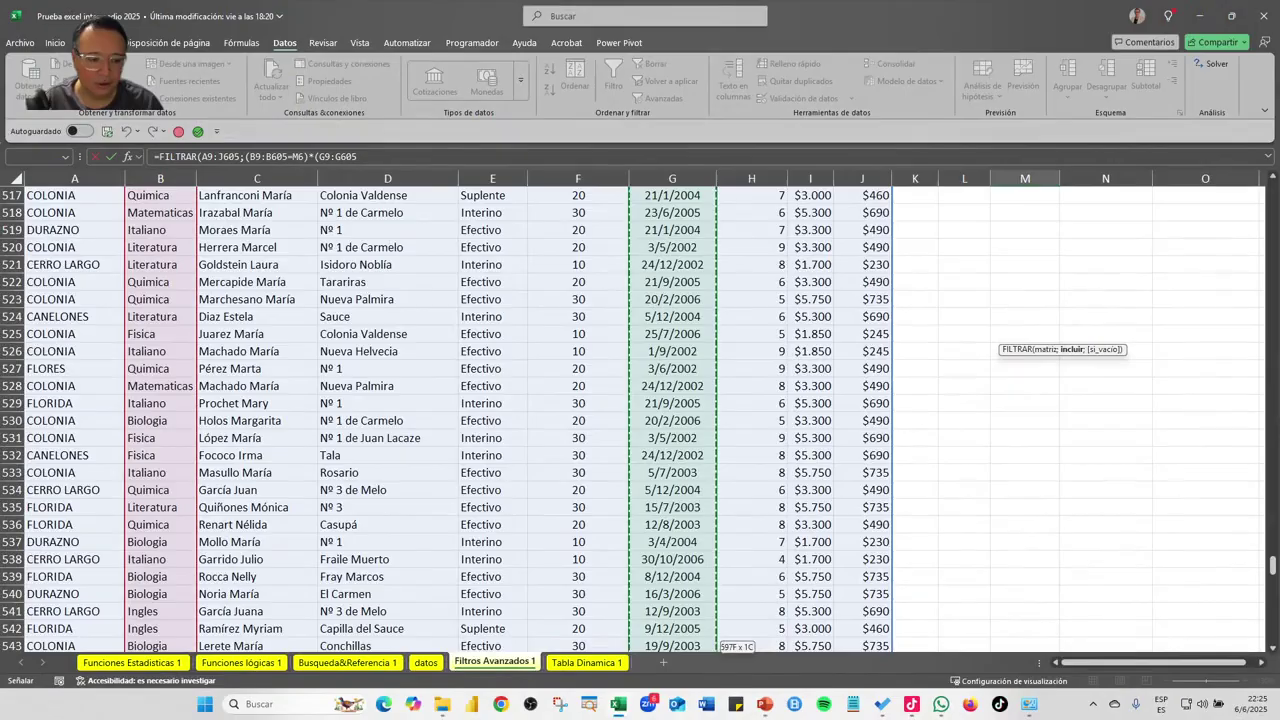
scroll(640, 418, "up", 20)
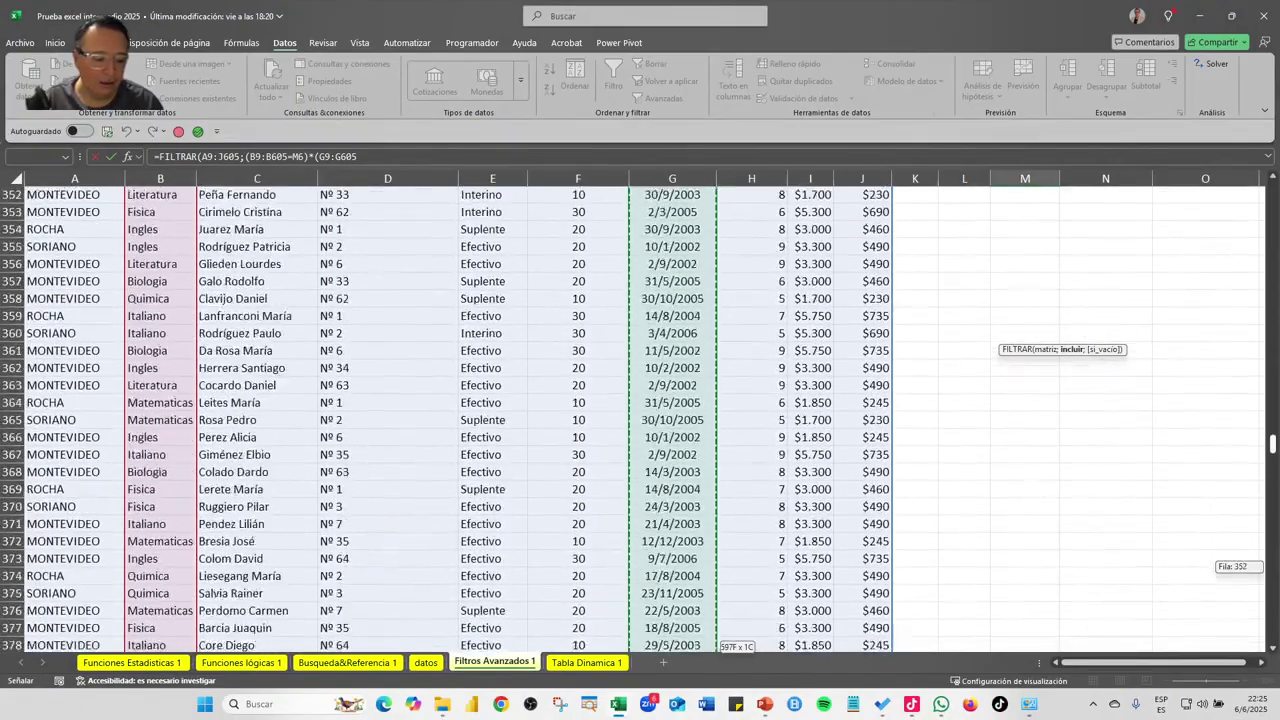
scroll(640, 418, "up", 20)
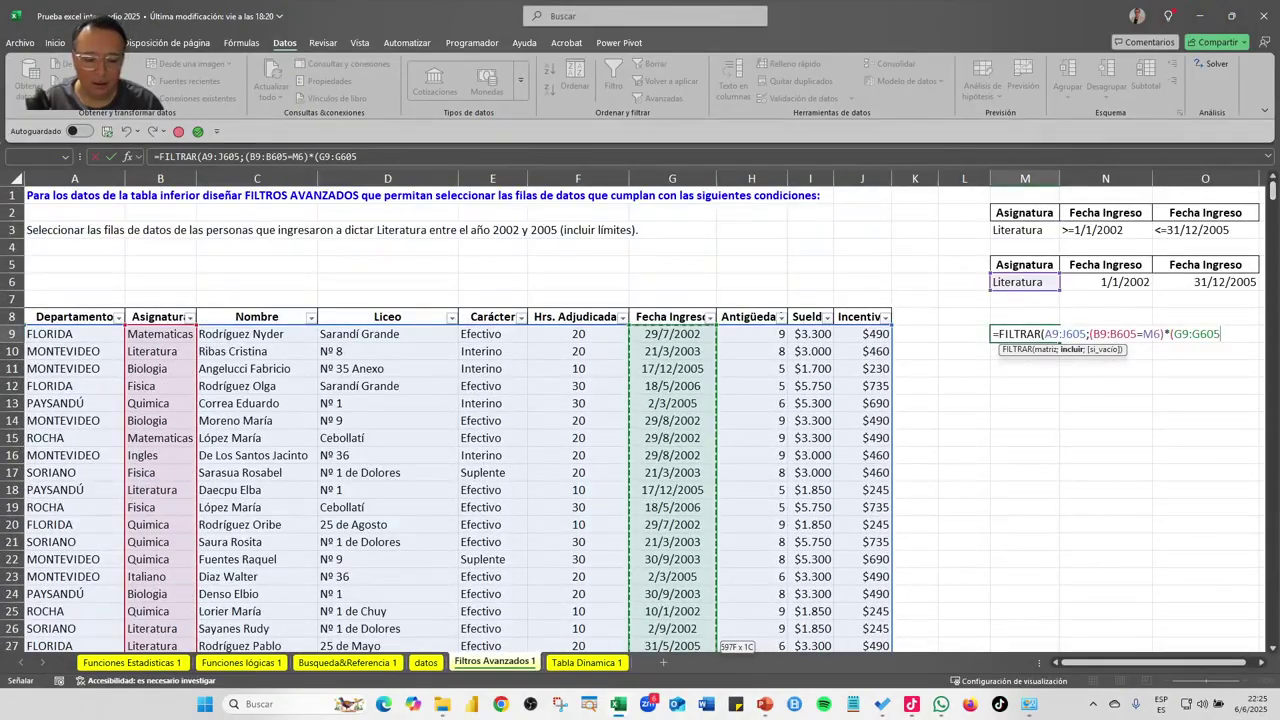
Complete the start-date condition as (G9:G605>=N6) and append another * operator
scroll(640, 418, "right", 2)
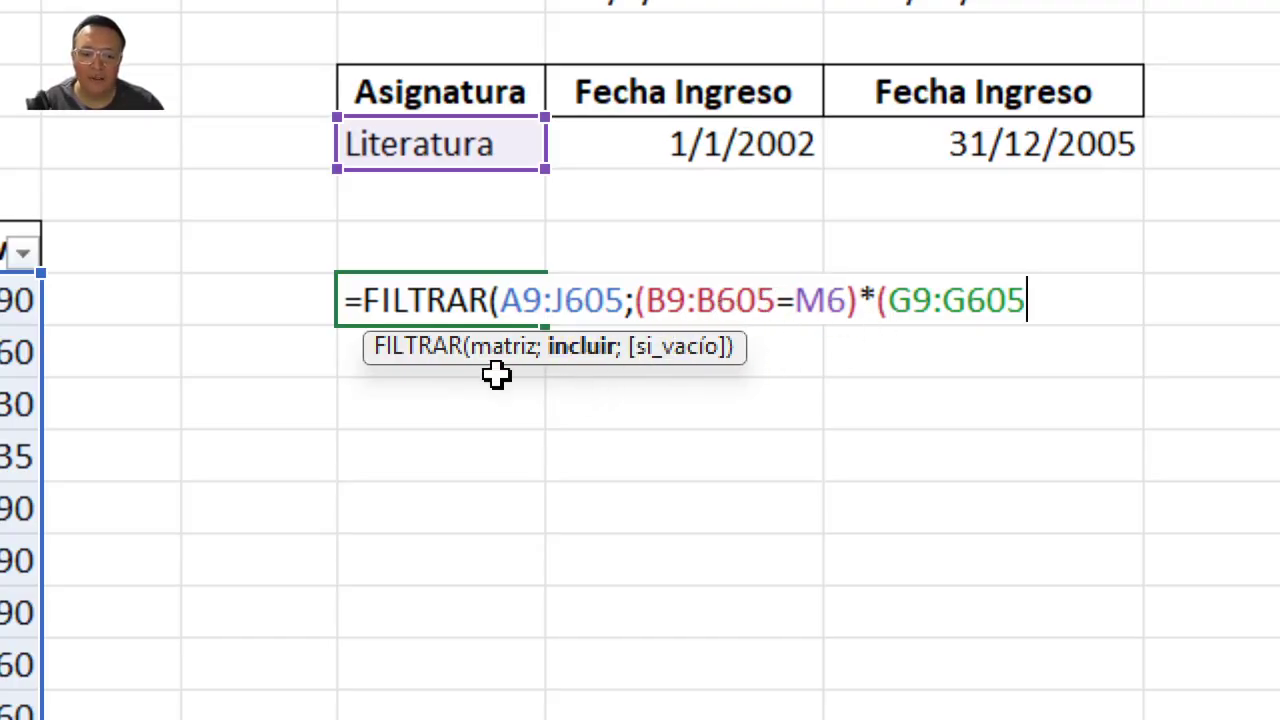
scroll(494, 371, "left", 5)
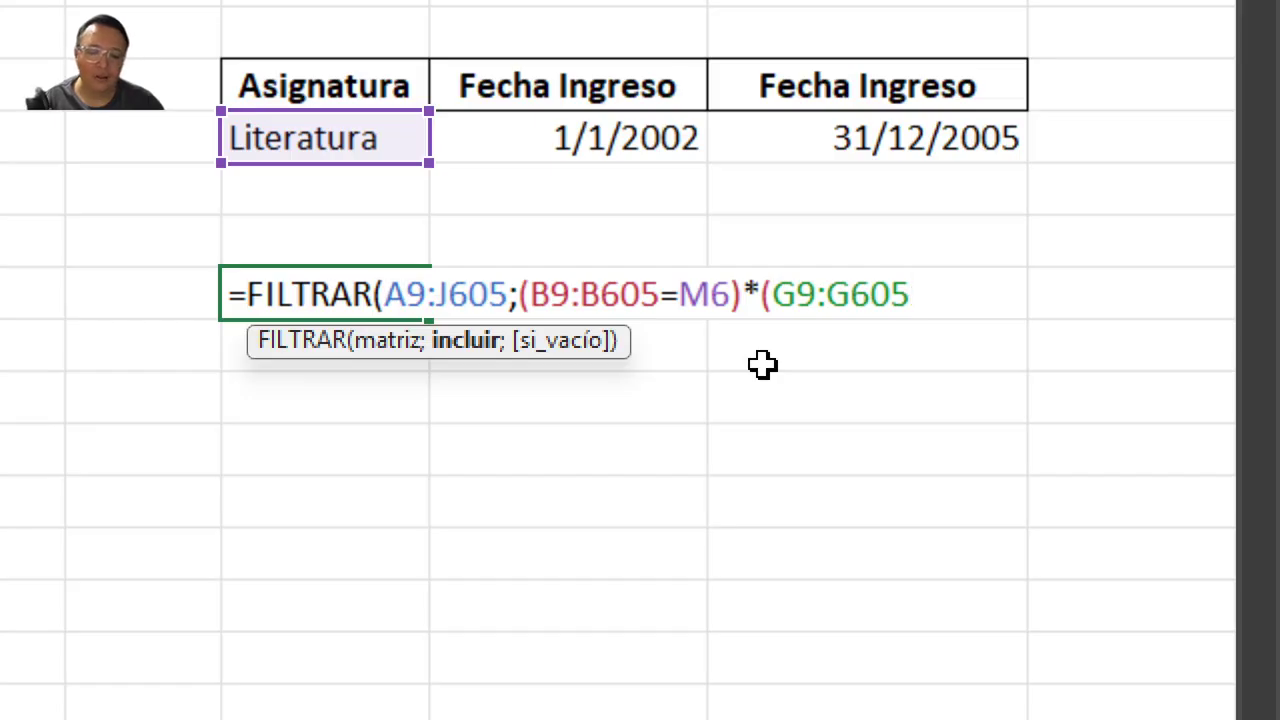
type("=")
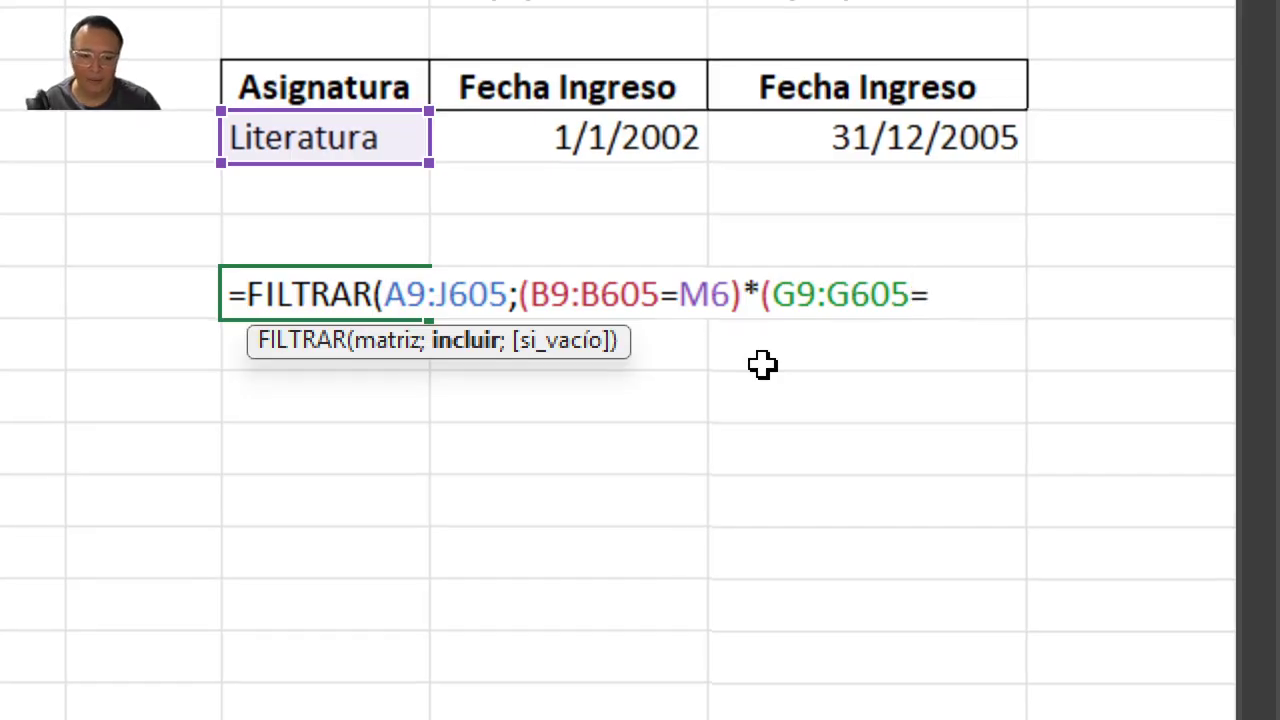
key("BackSpace")
type("<")
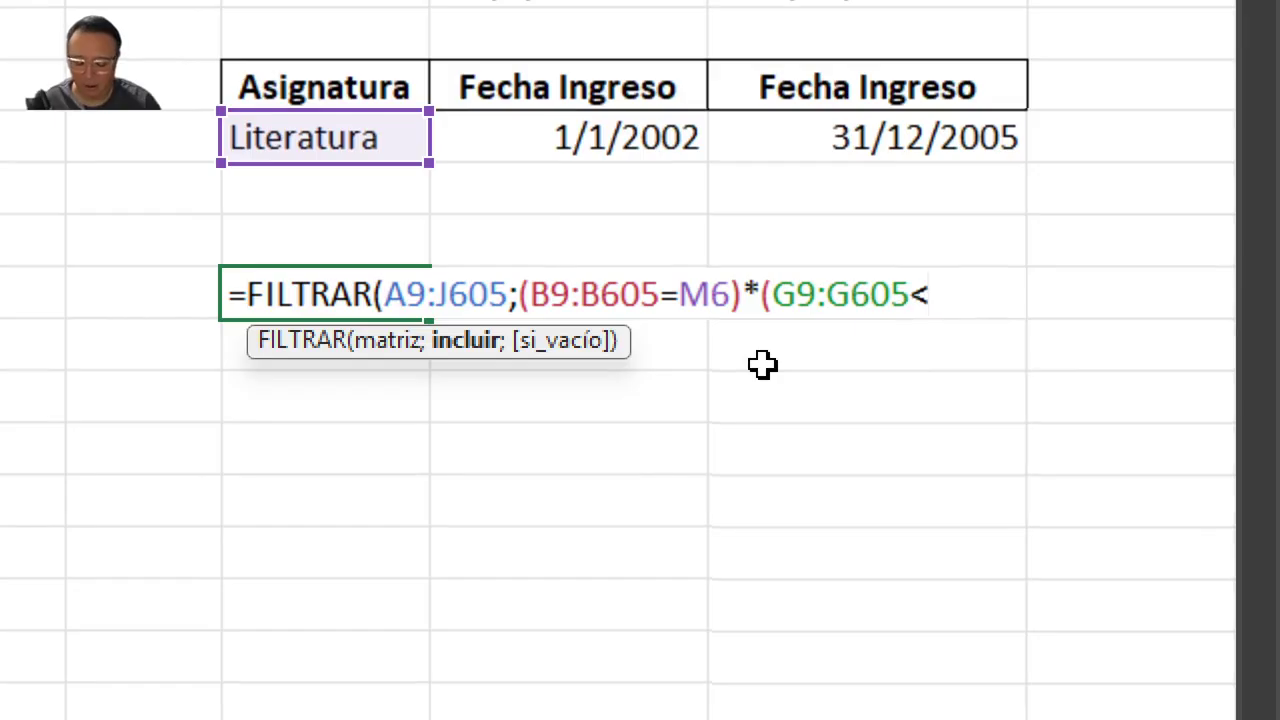
key("BackSpace")
type(">=")
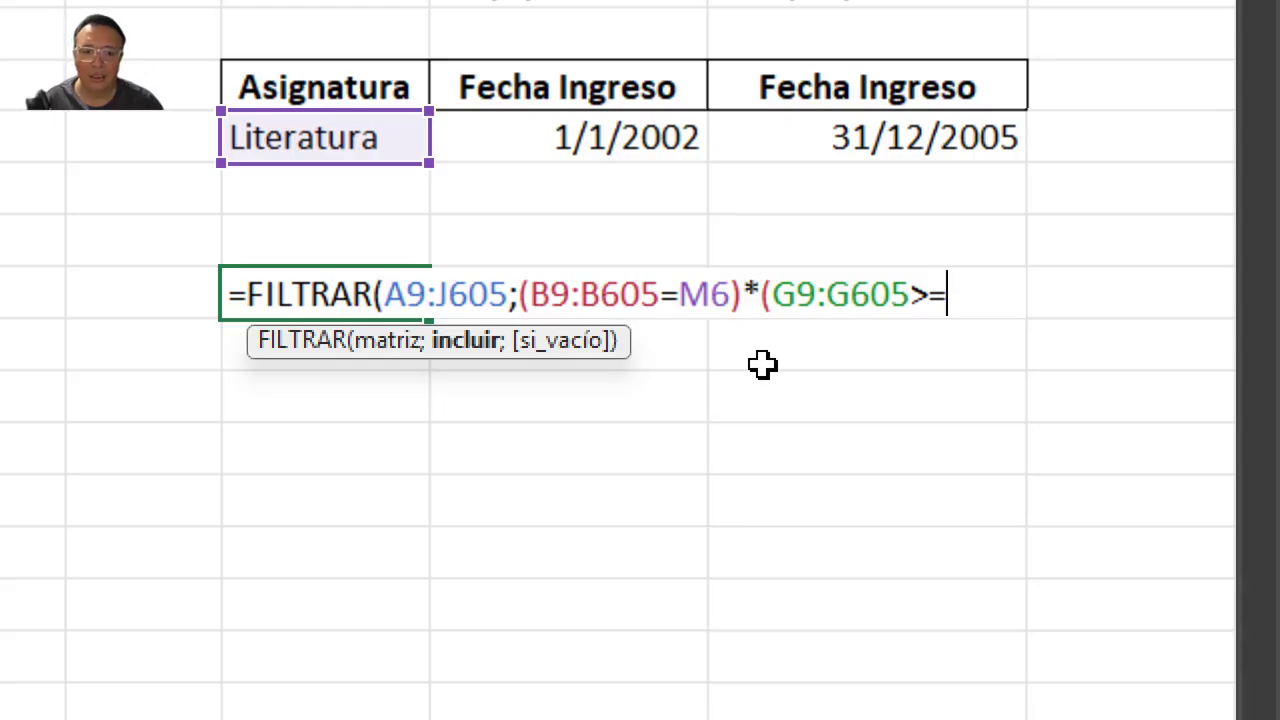
left_click(598, 142)
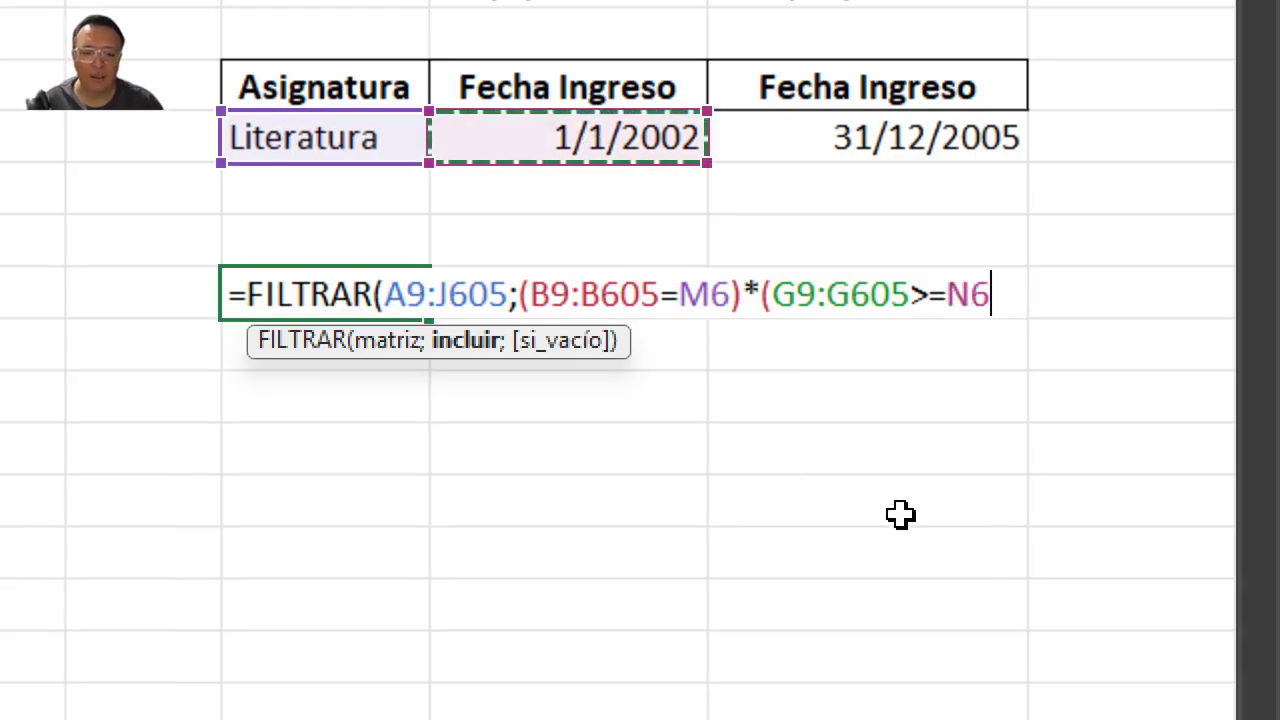
type(")")
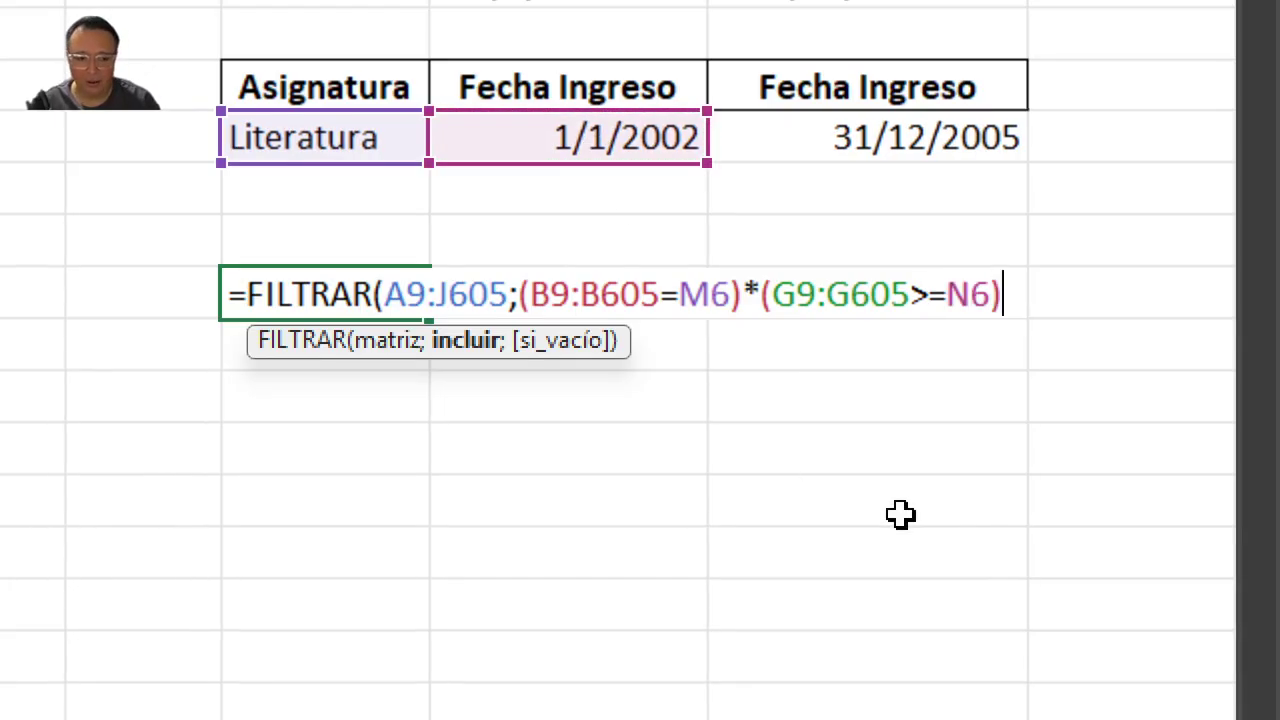
type("*")
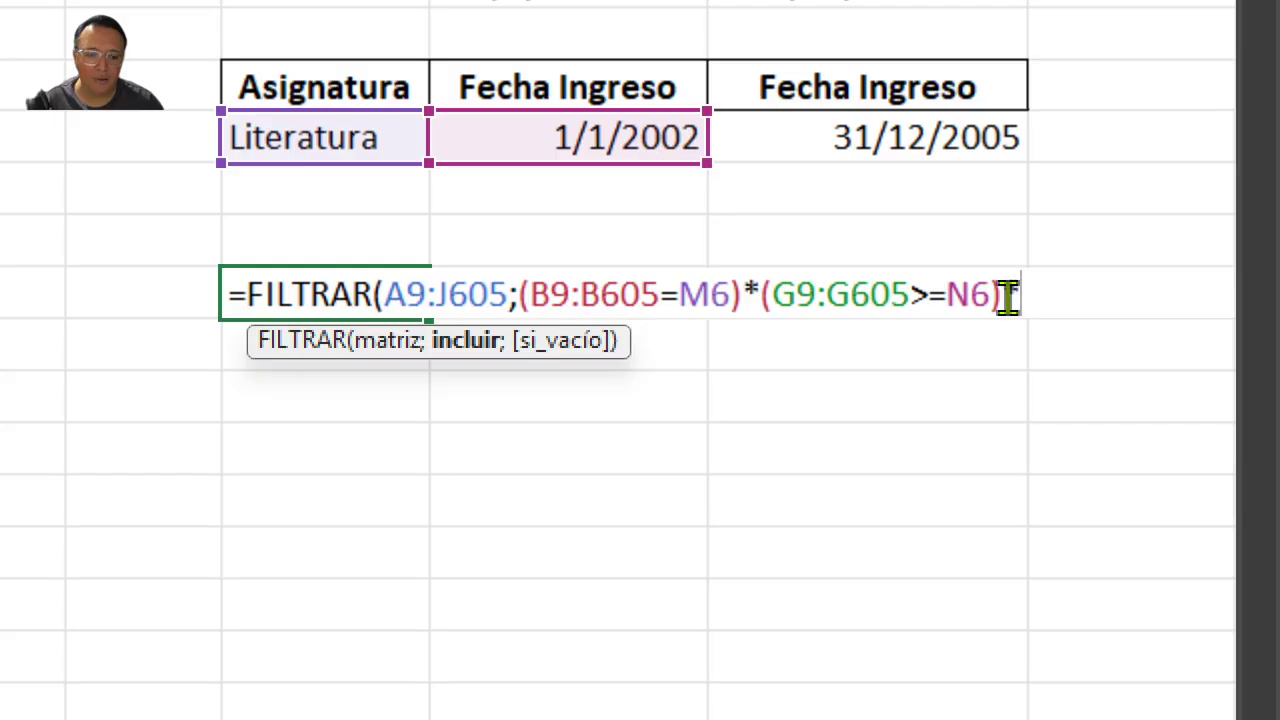
Duplicate the start-date condition (G9:G605>=N6) after the last * operator in the M9 formula
left_click_drag(1002, 295, 759, 294)
key("ctrl+c")
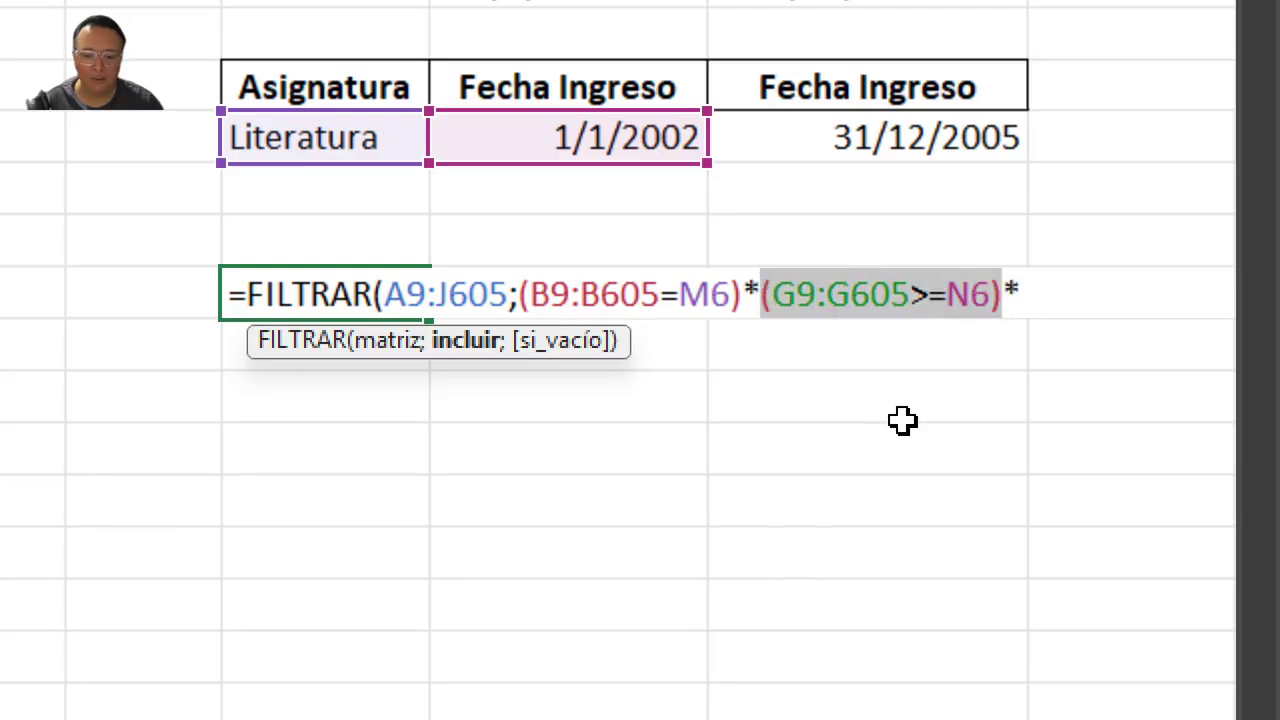
left_click(1049, 285)
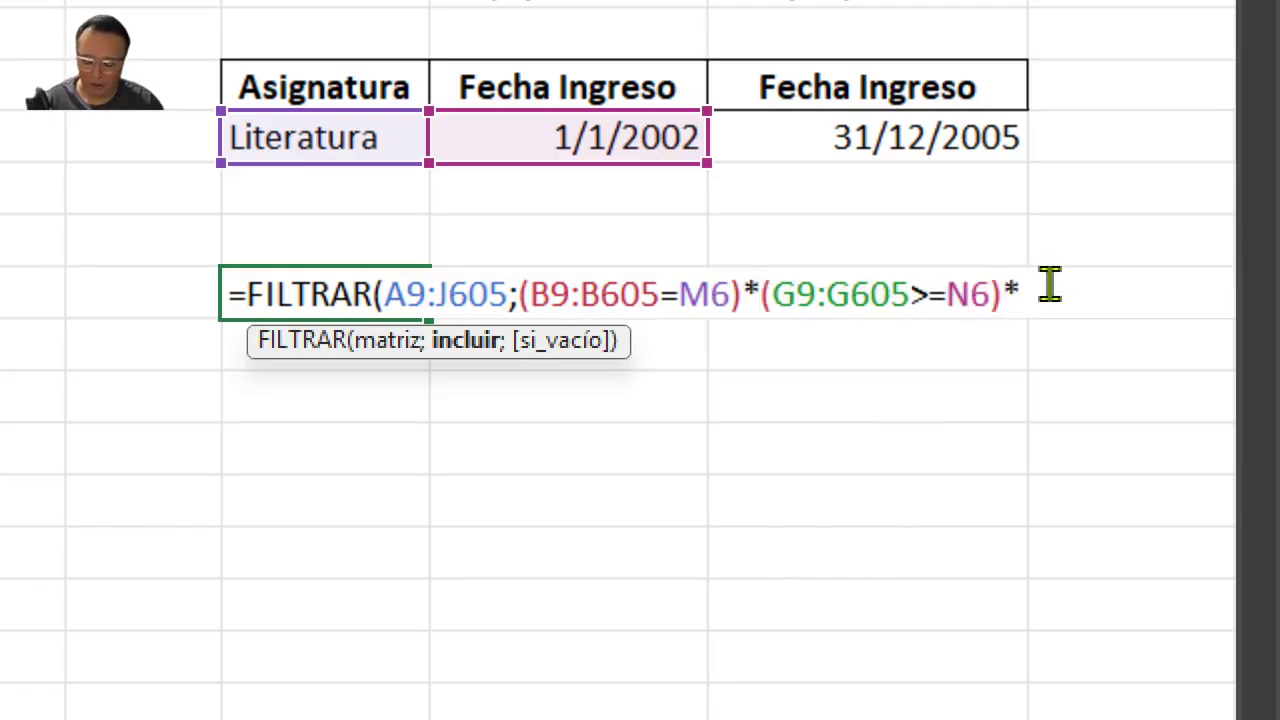
key("ctrl+v")
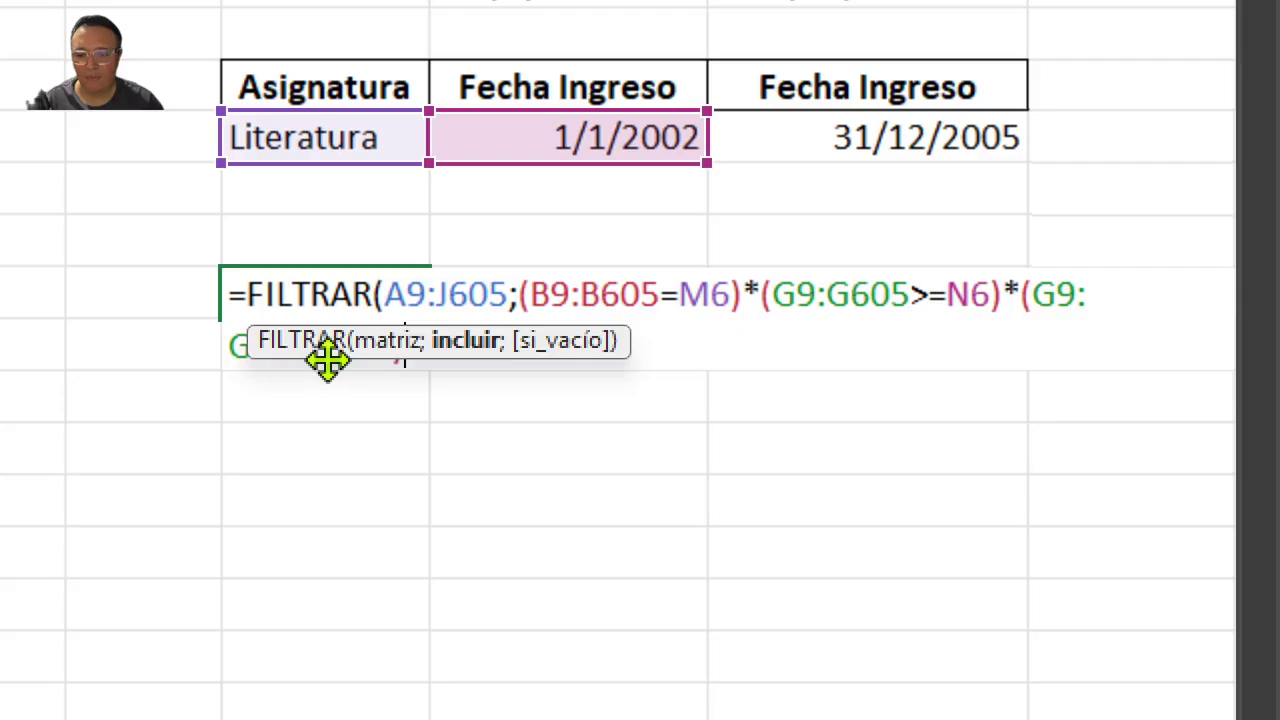
Change the pasted condition's operator to <= and its reference to O6, giving (G9:G605<=O6)
left_click_drag(306, 360, 297, 500)
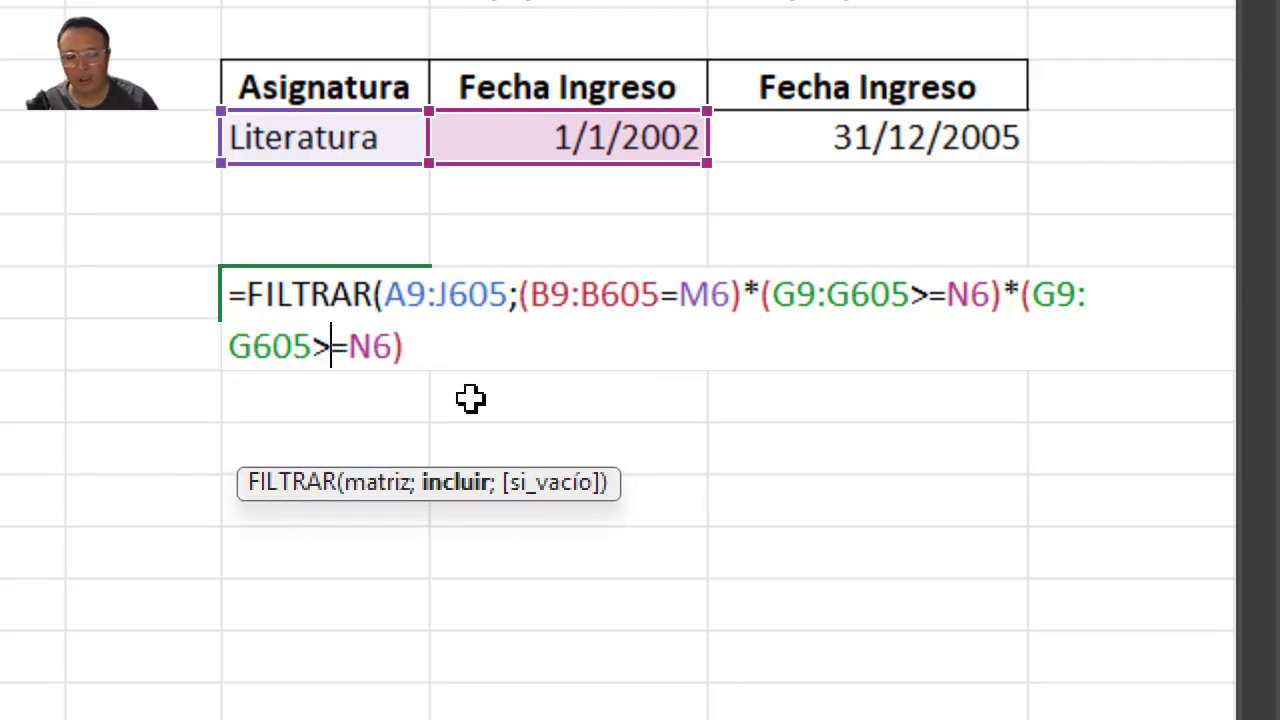
key("BackSpace")
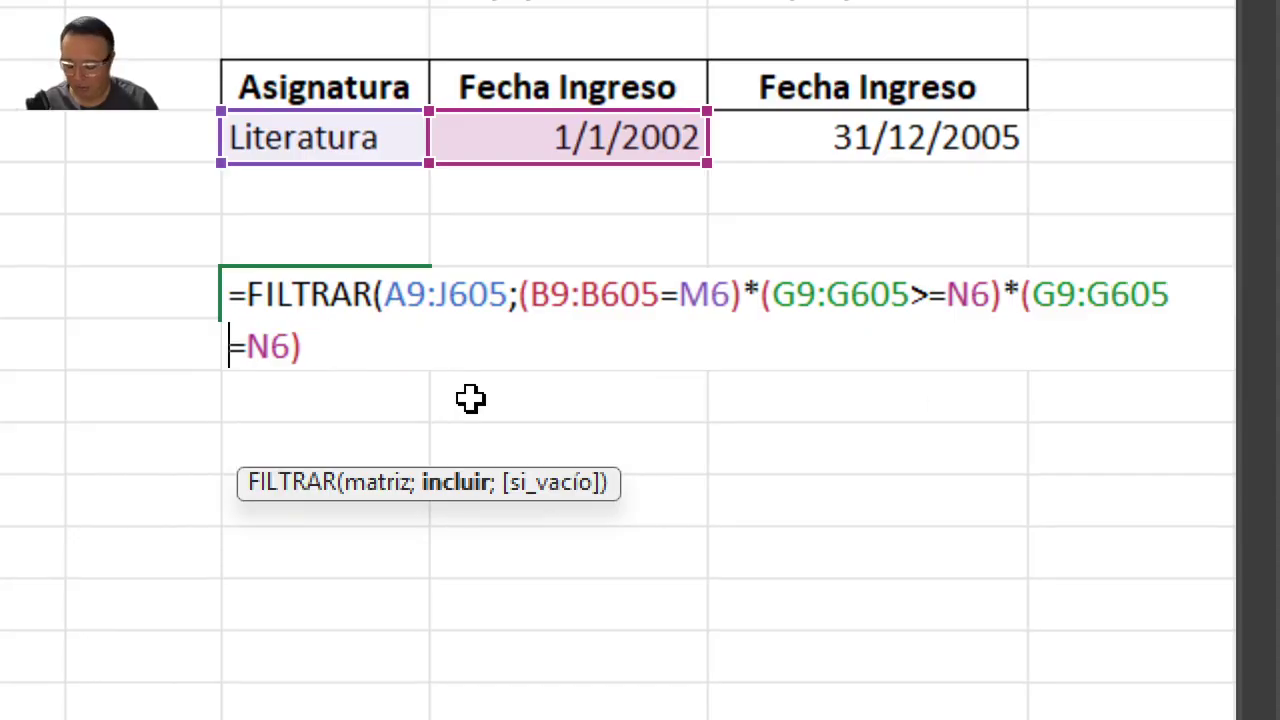
type("<=")
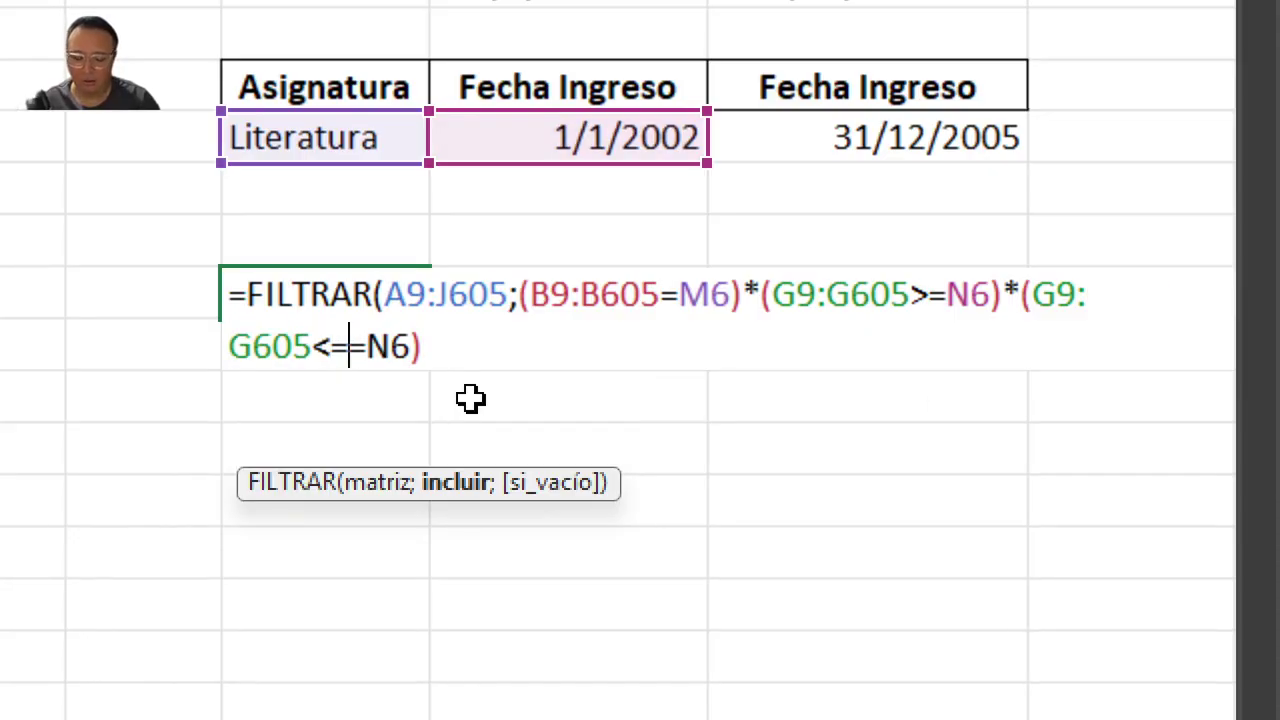
key("Delete")
key("Delete")
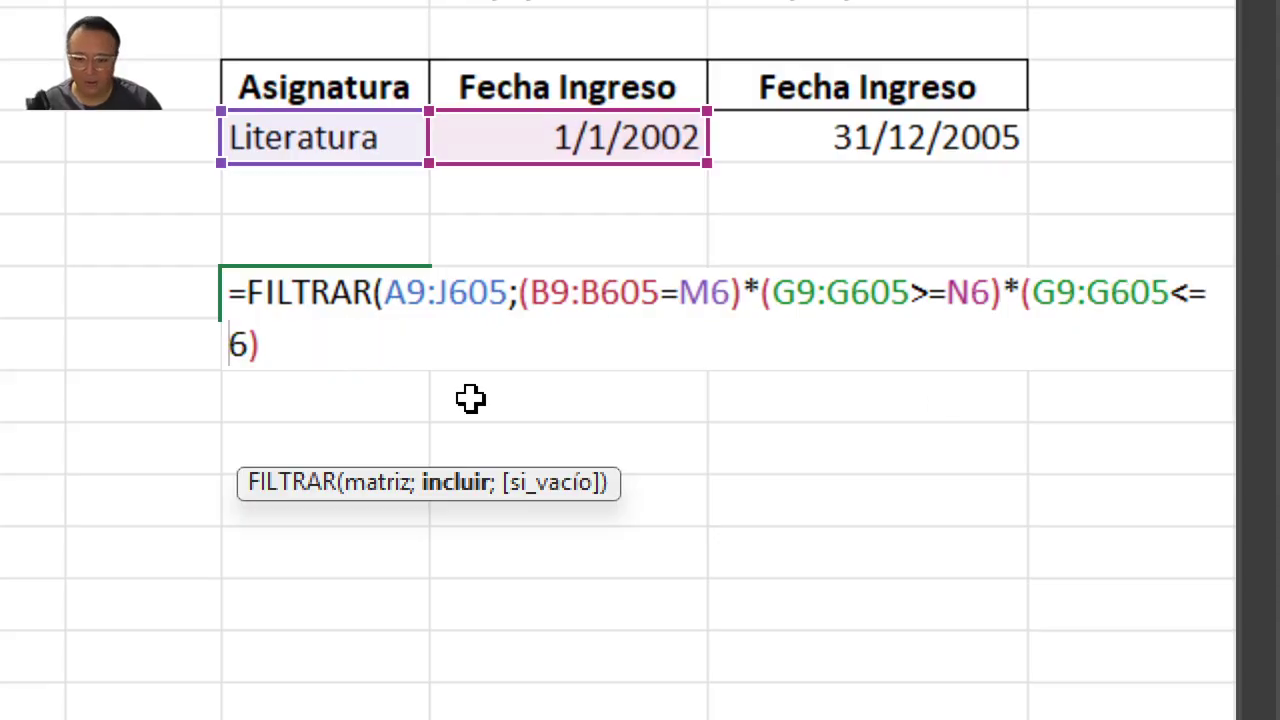
key("Delete")
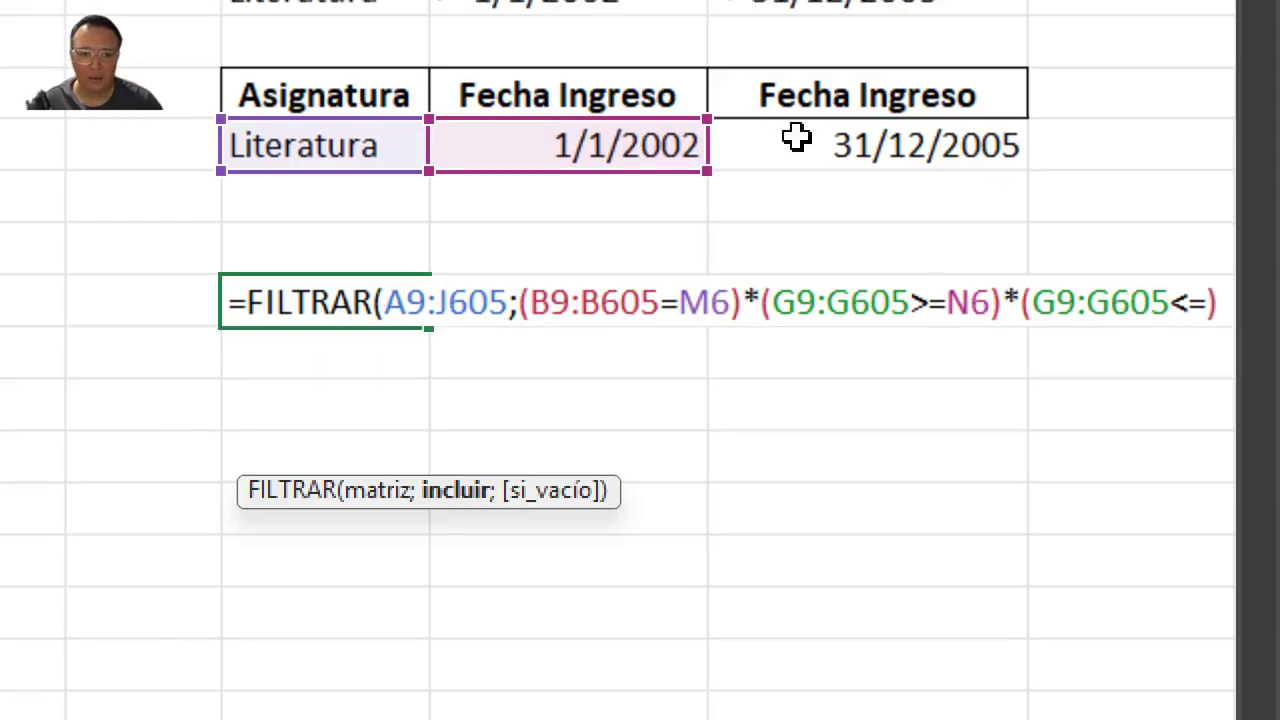
left_click(838, 142)
Close the FILTRAR function's parenthesis and enter the formula in M9
left_click(461, 355)
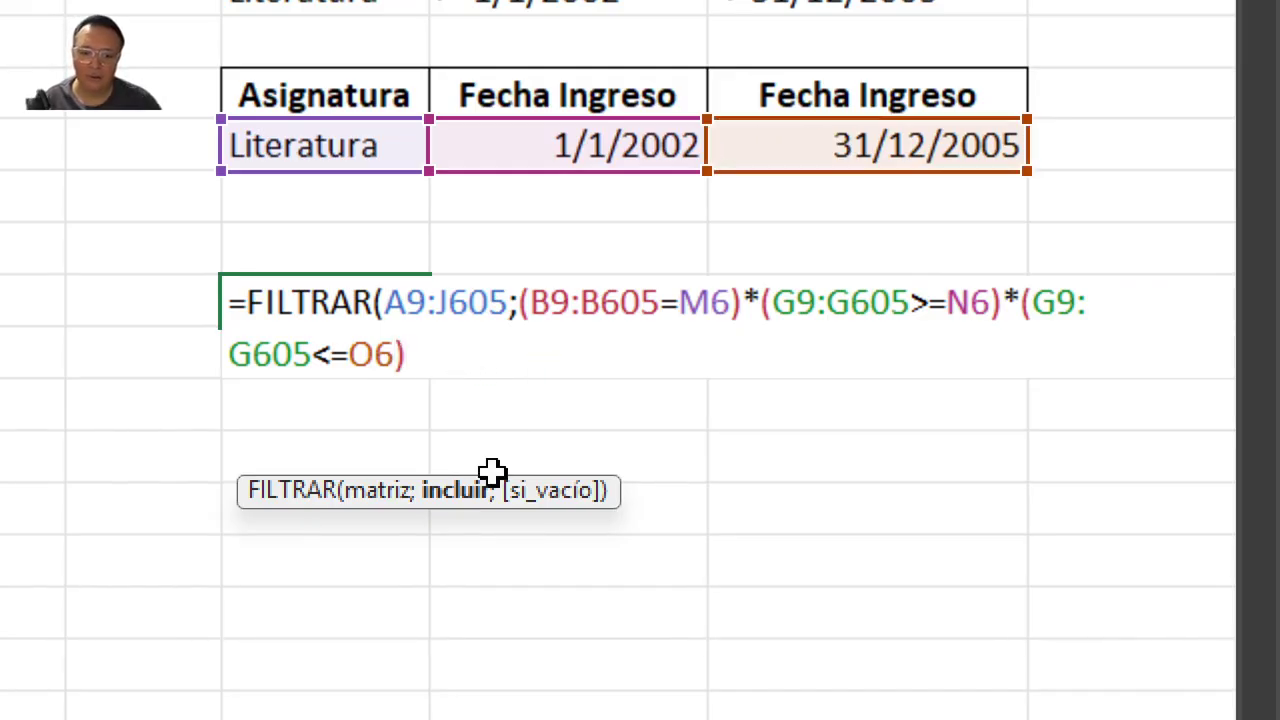
type(")")
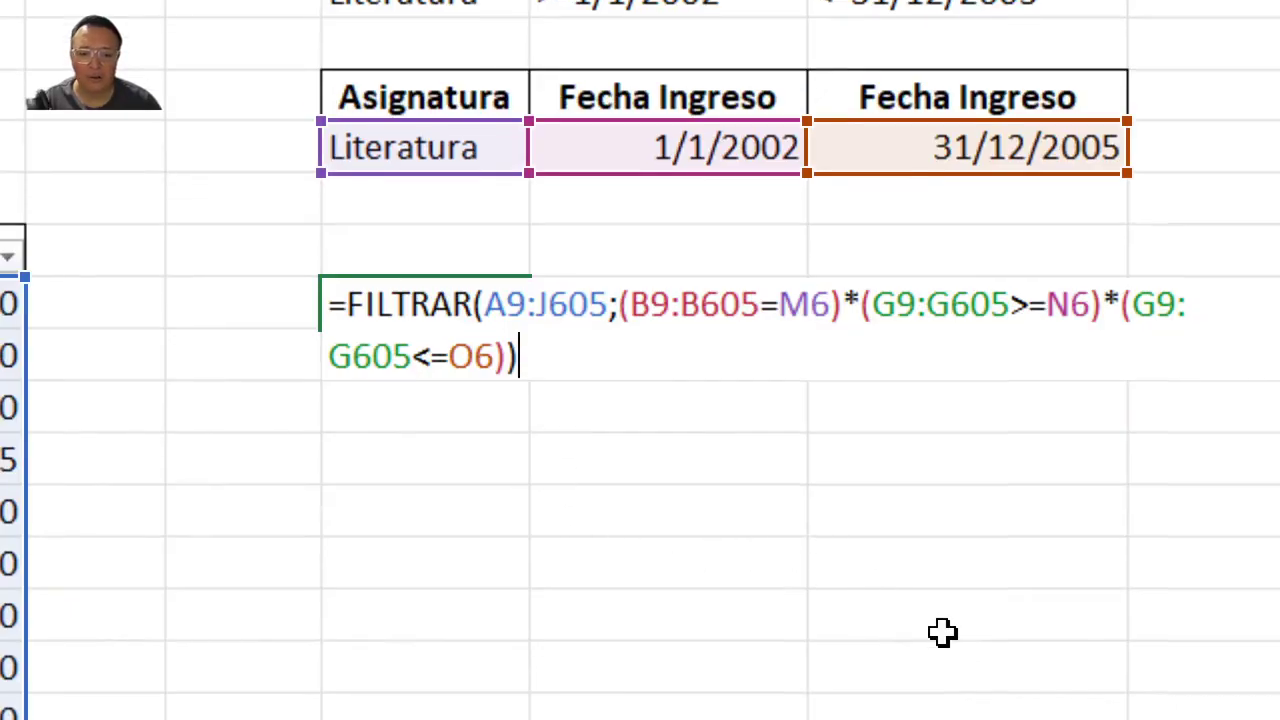
key("Return")
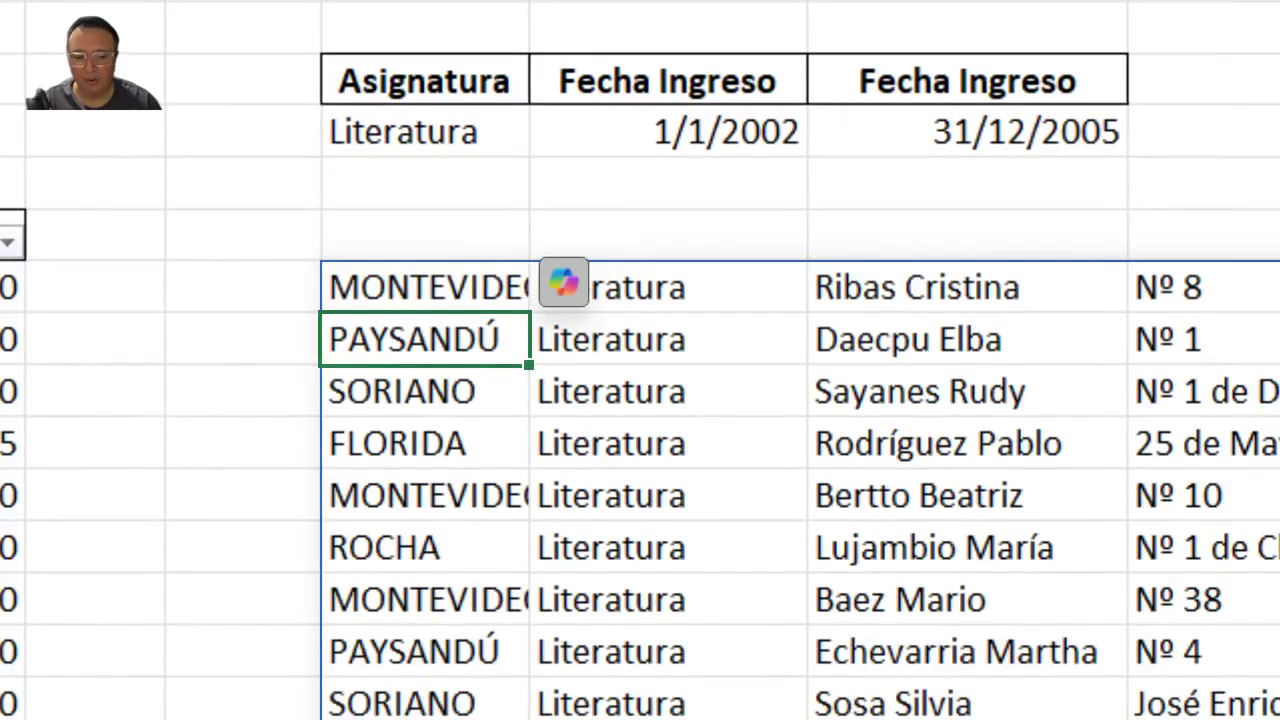
Select the filtered Departamento results from M9 down to the last row and check how many records were returned
left_click(457, 292)
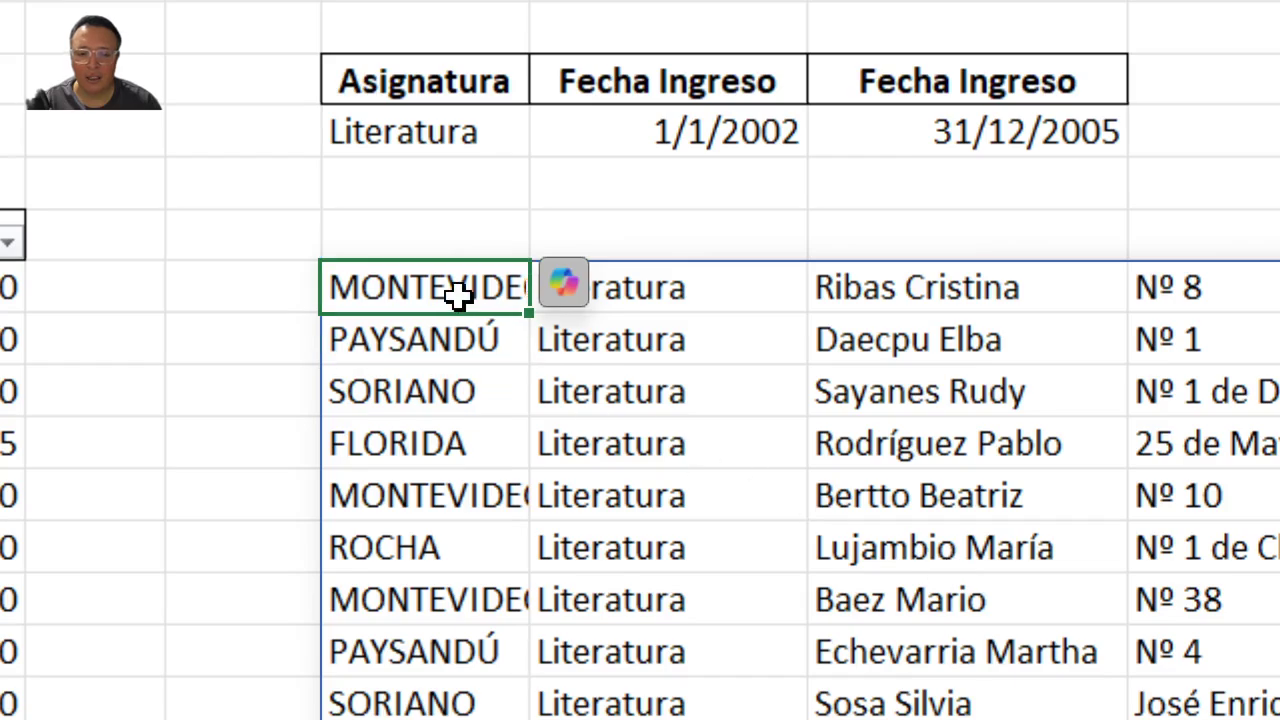
key("ctrl+shift+Down")
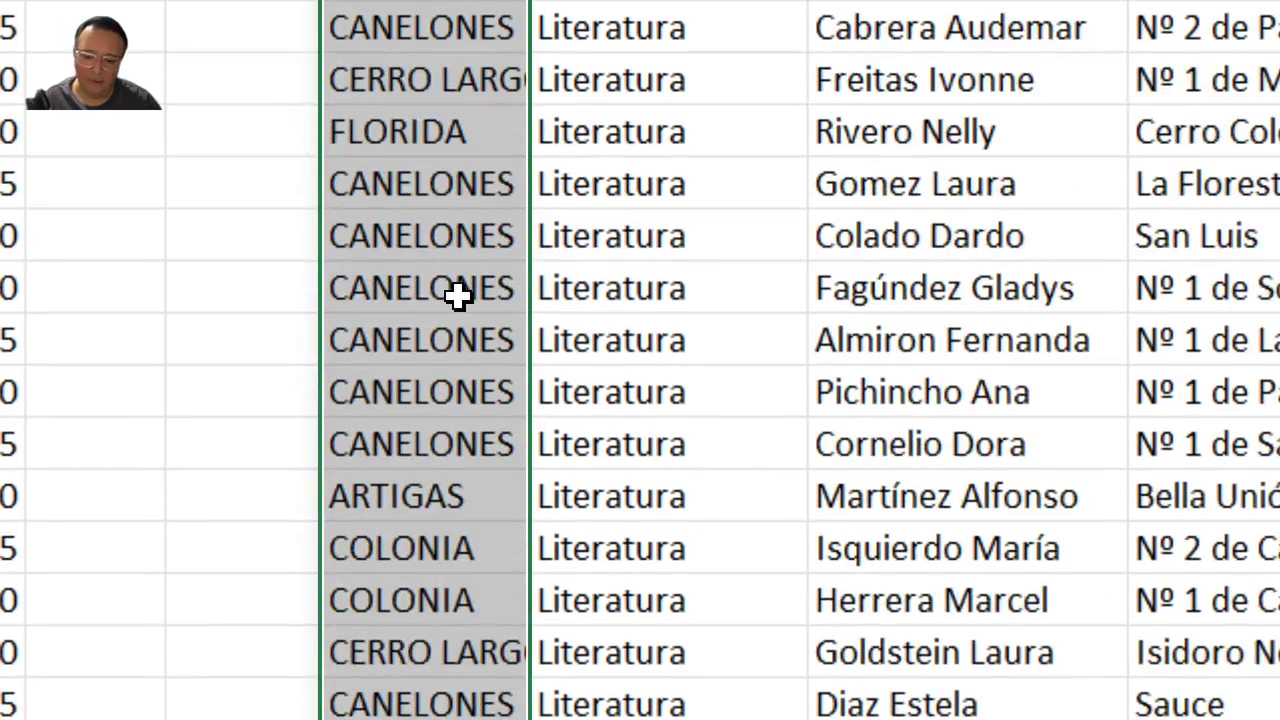
scroll(610, 550, "down", 4)
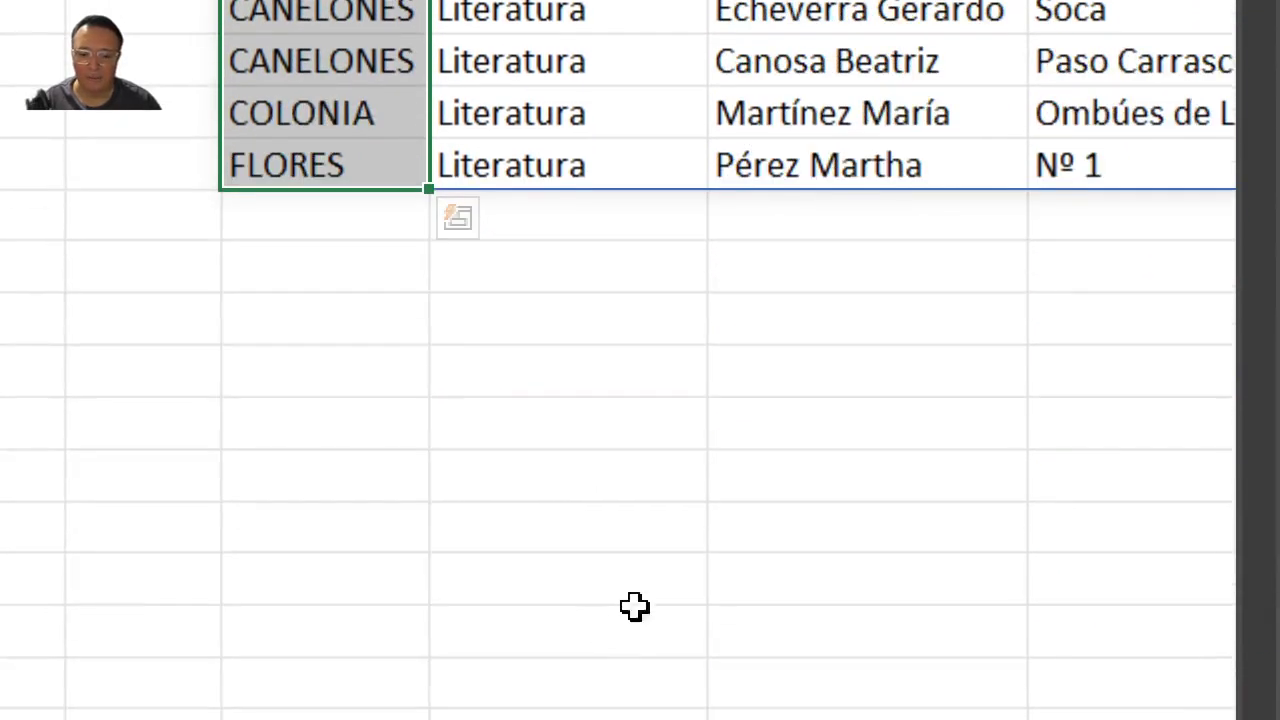
scroll(737, 266, "up", 10)
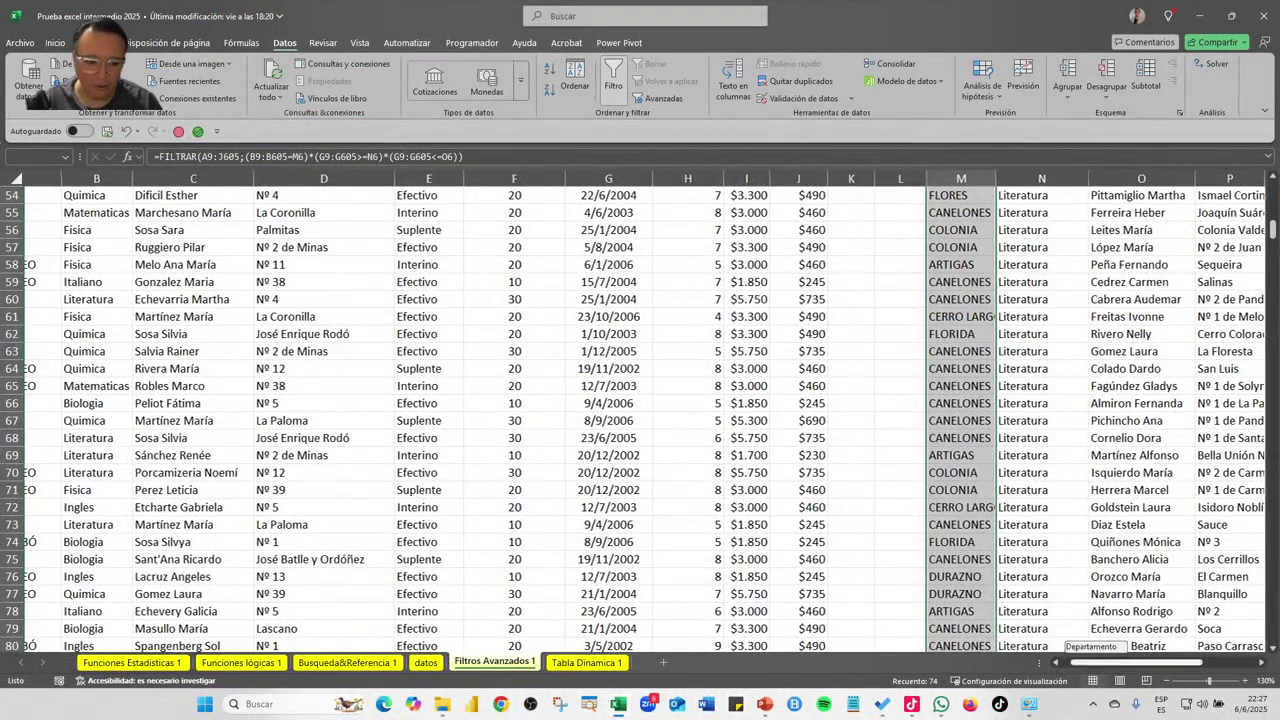
scroll(1005, 645, "right", 5)
scroll(640, 420, "down", 4)
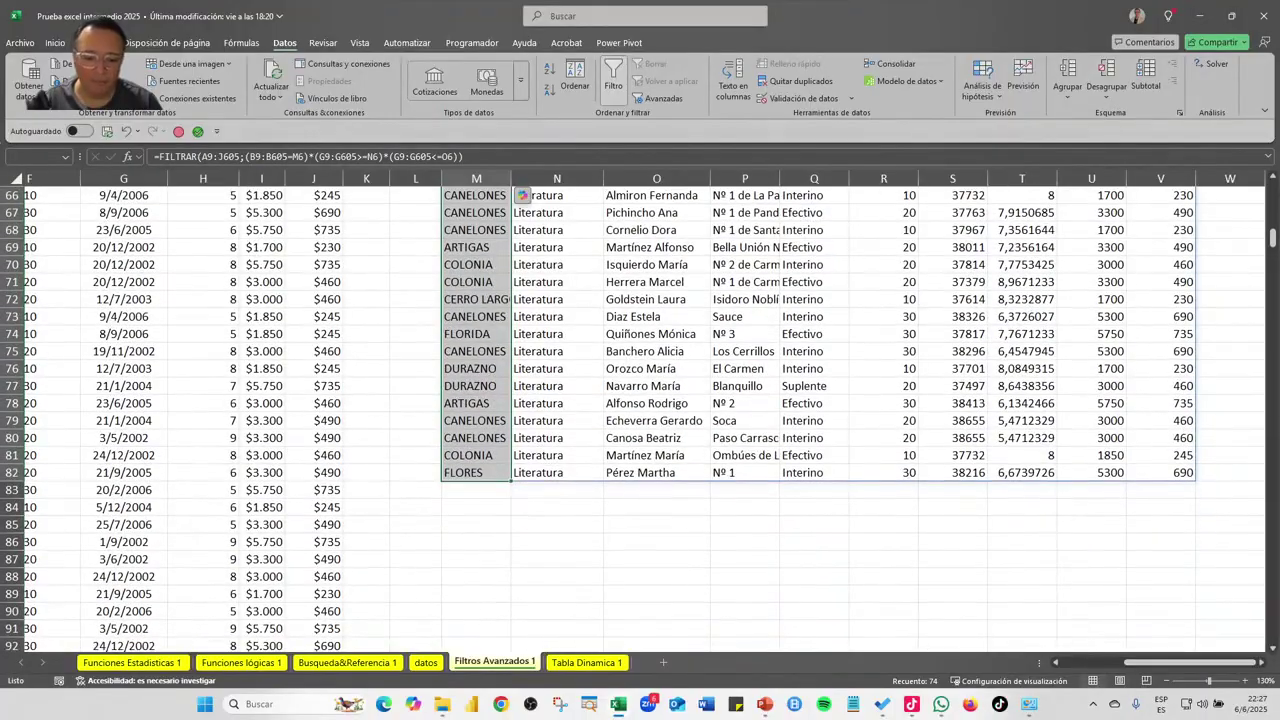
key("ctrl+q")
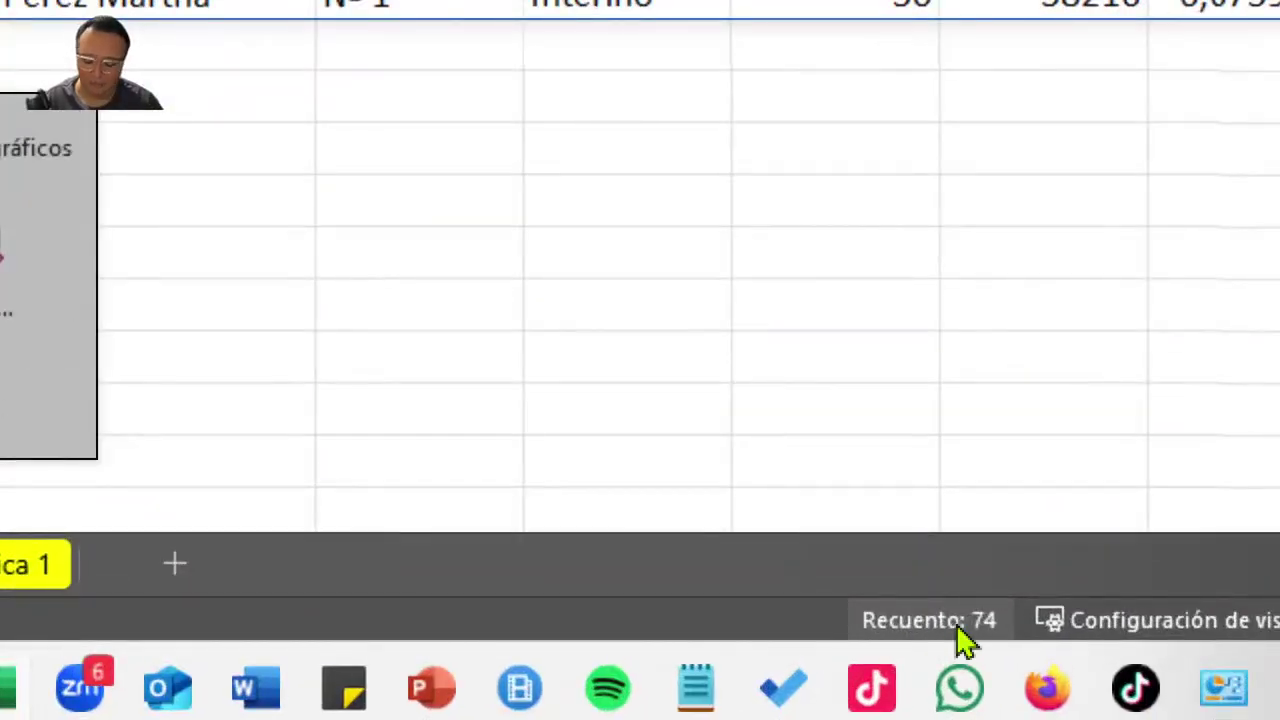
key("Escape")
scroll(640, 420, "up", 9)
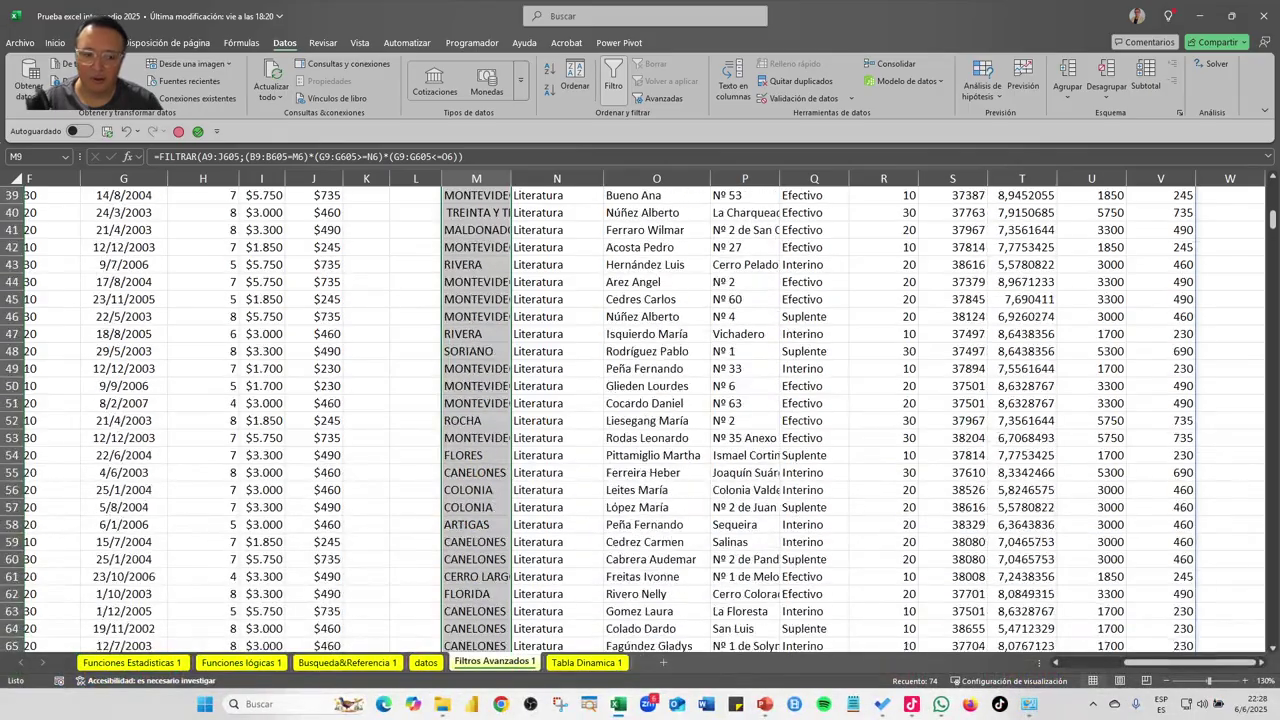
scroll(640, 420, "up", 12)
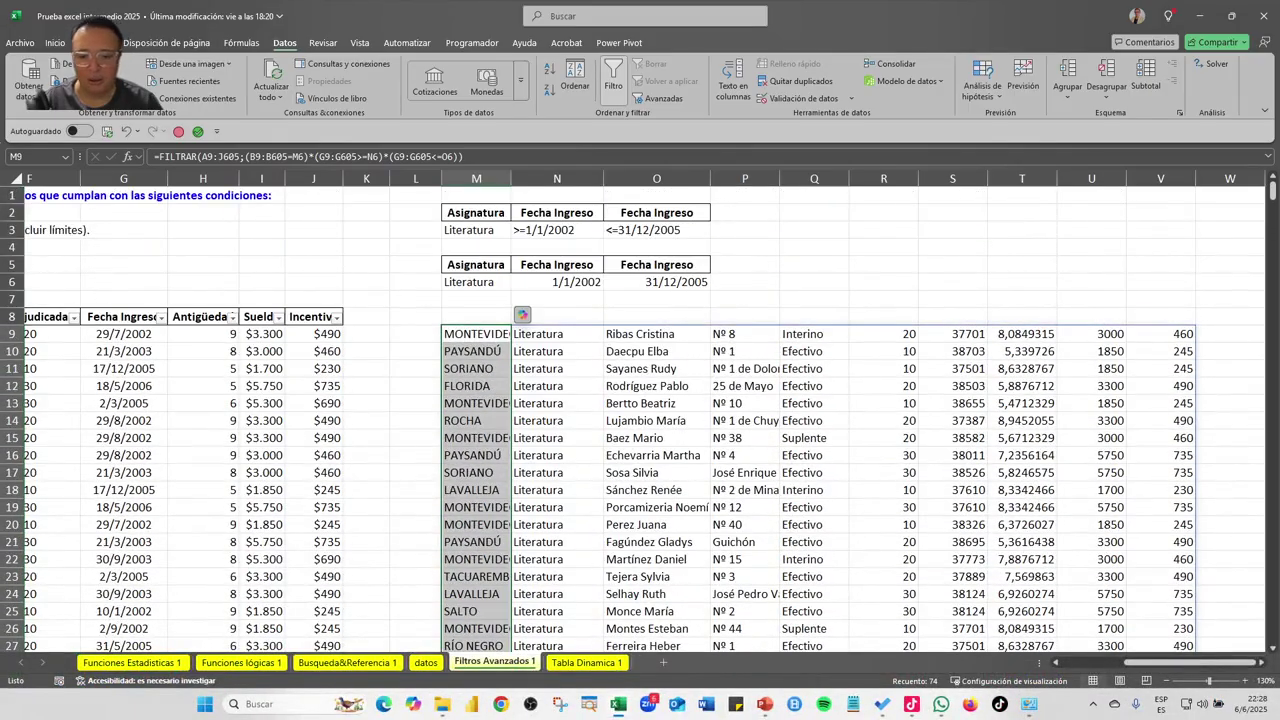
Review the FILTRAR formula in M9 in edit mode and leave it as written
left_click(476, 334)
key("F2")
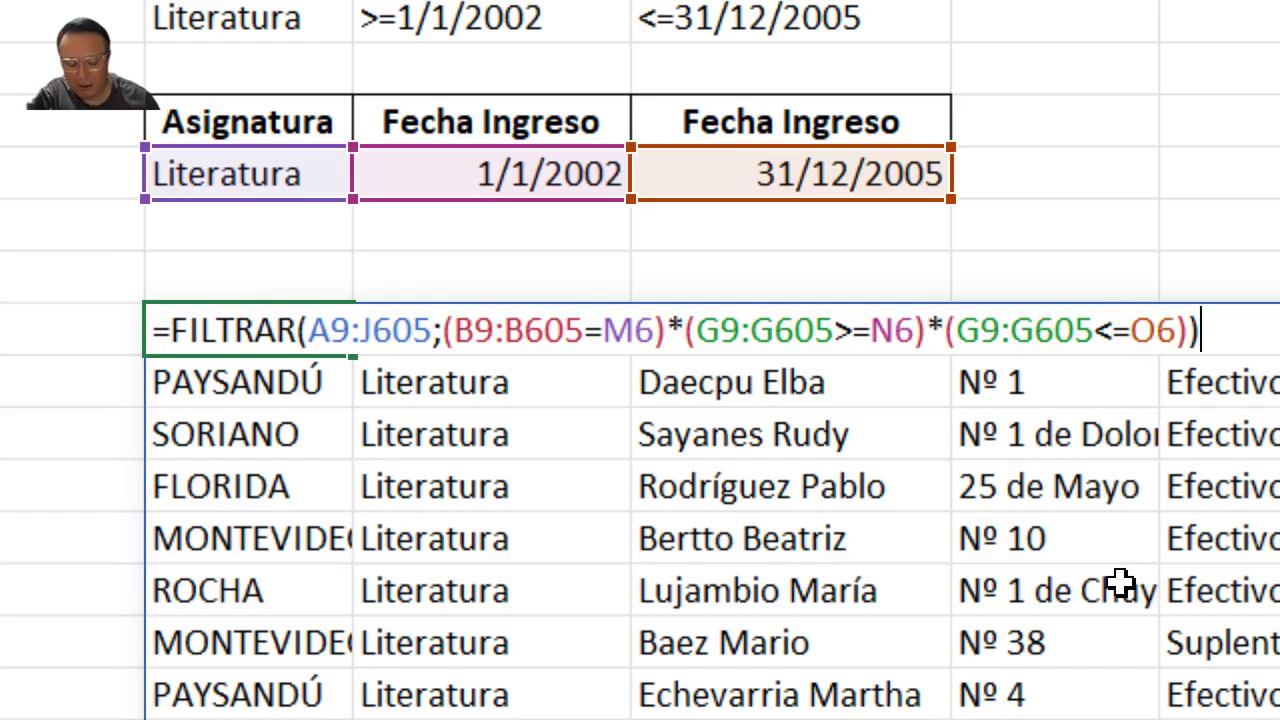
key("Return")
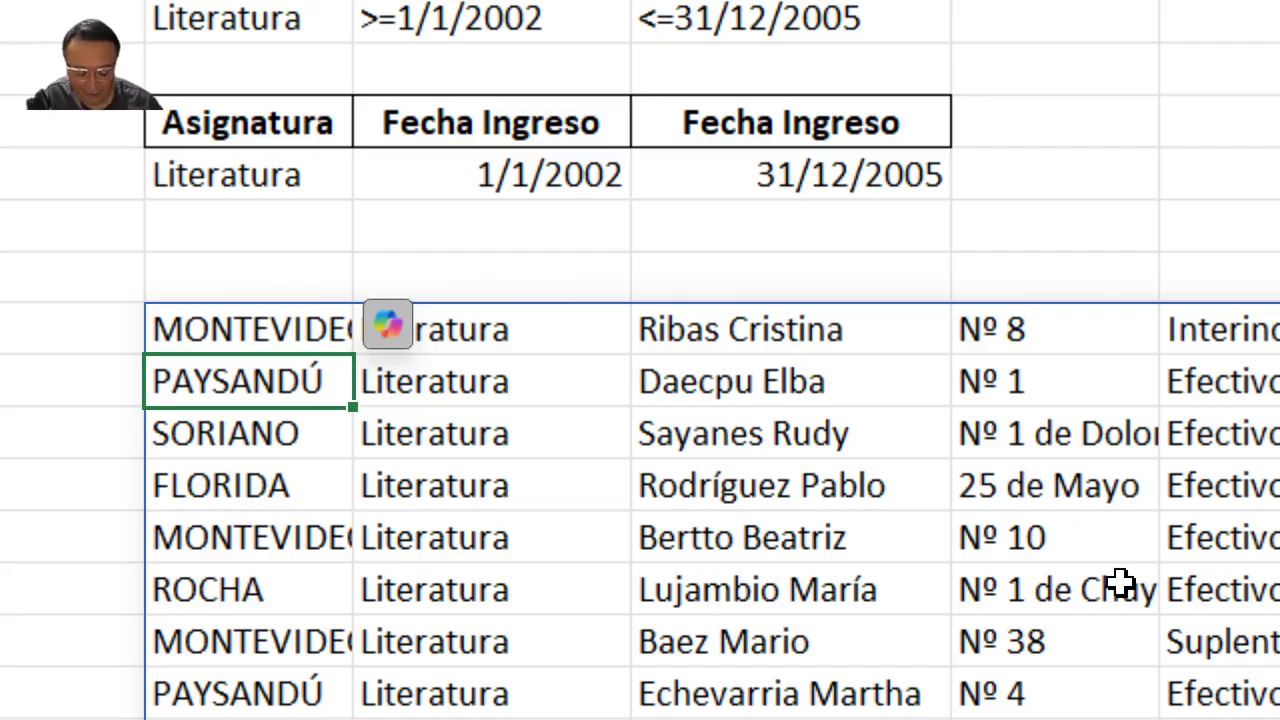
key("Up")
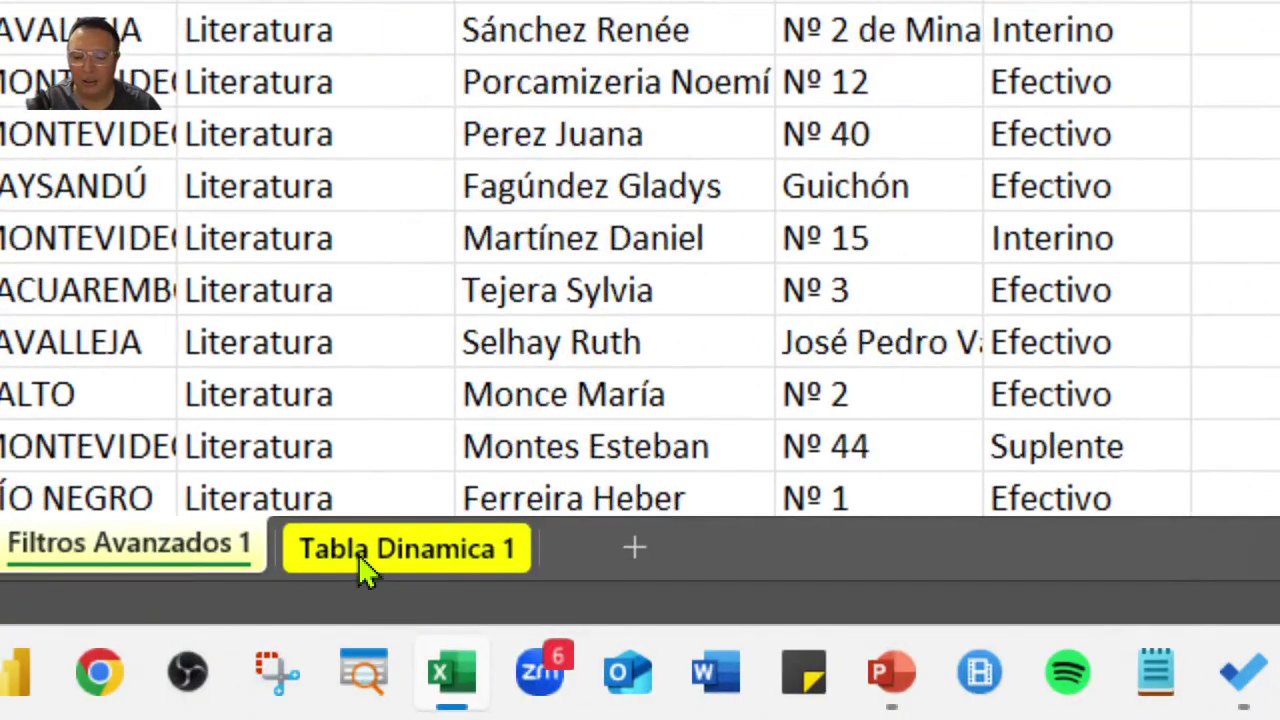
Switch to the Tabla Dinamica 1 sheet and examine the exercise instructions and the Operación, Precio and Provincia columns
left_click(362, 560)
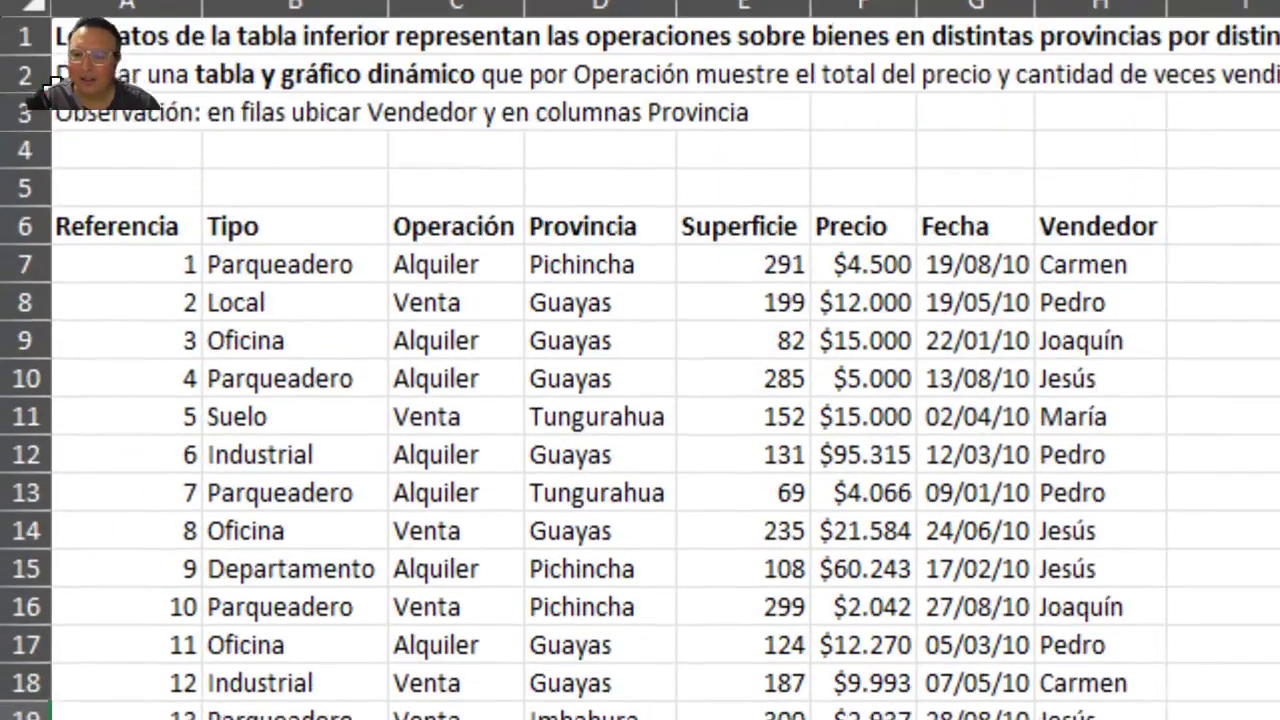
left_click(185, 256)
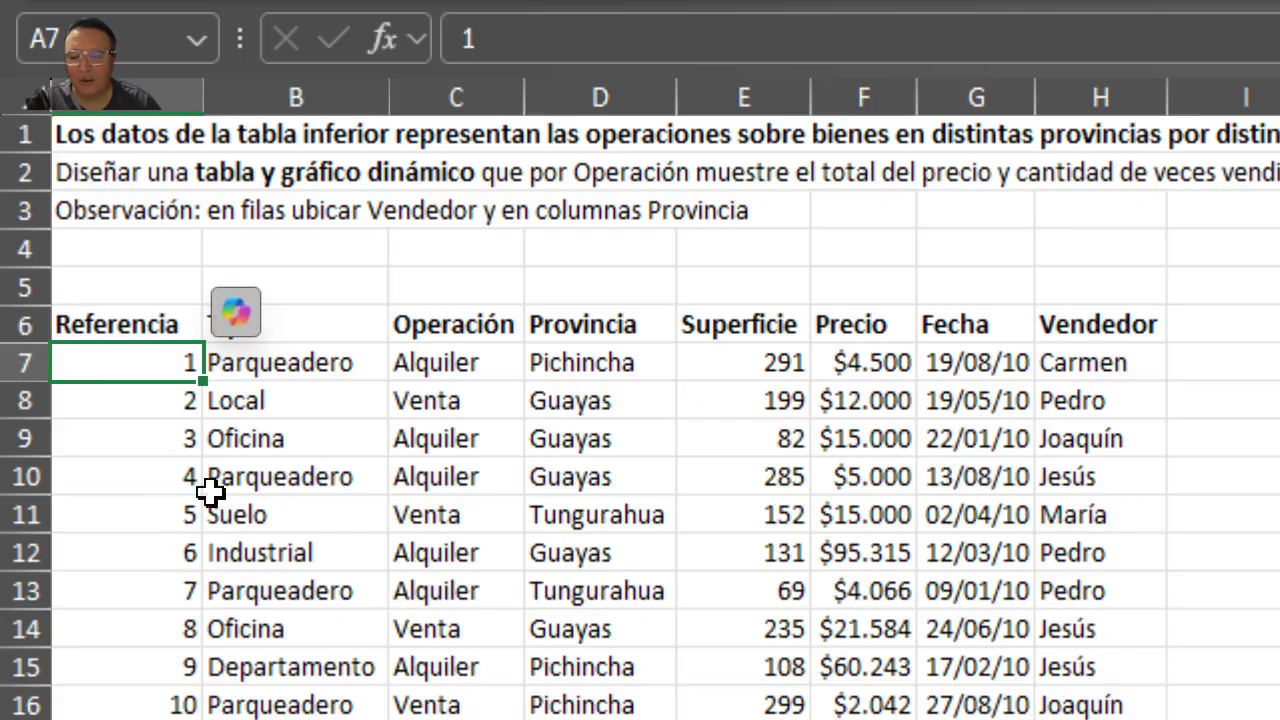
scroll(290, 508, "down", 1)
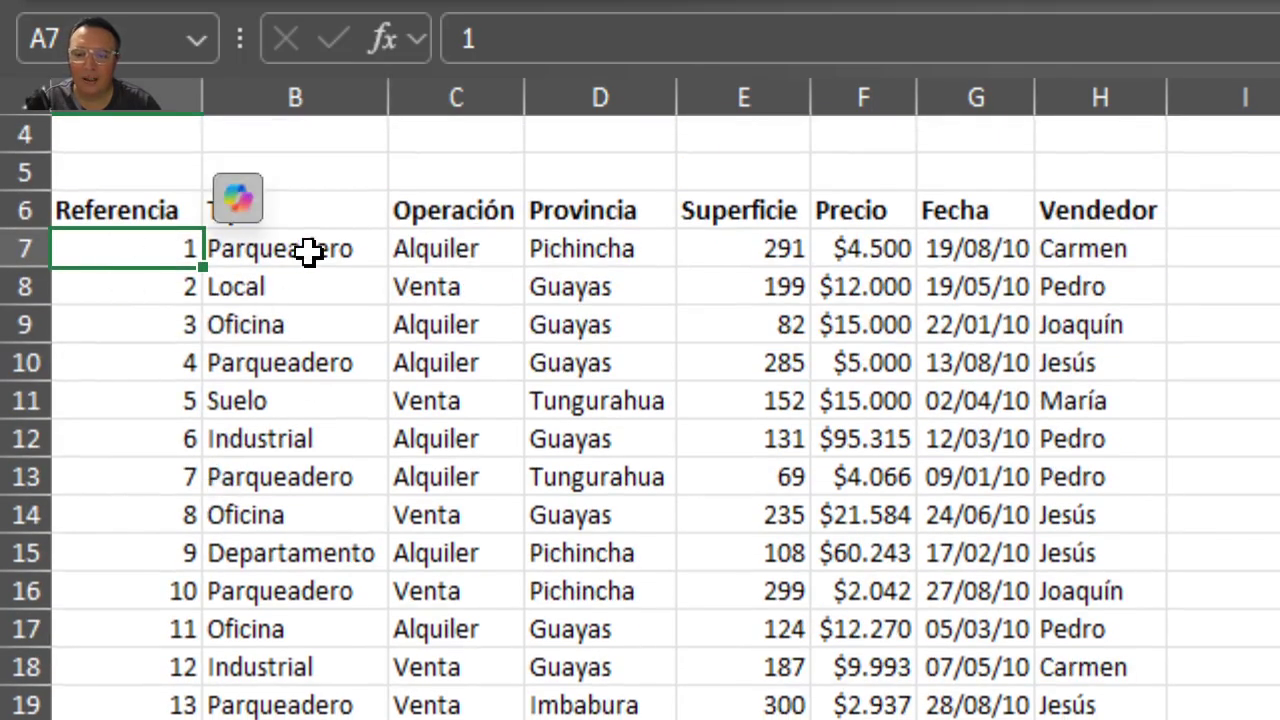
left_click(302, 295)
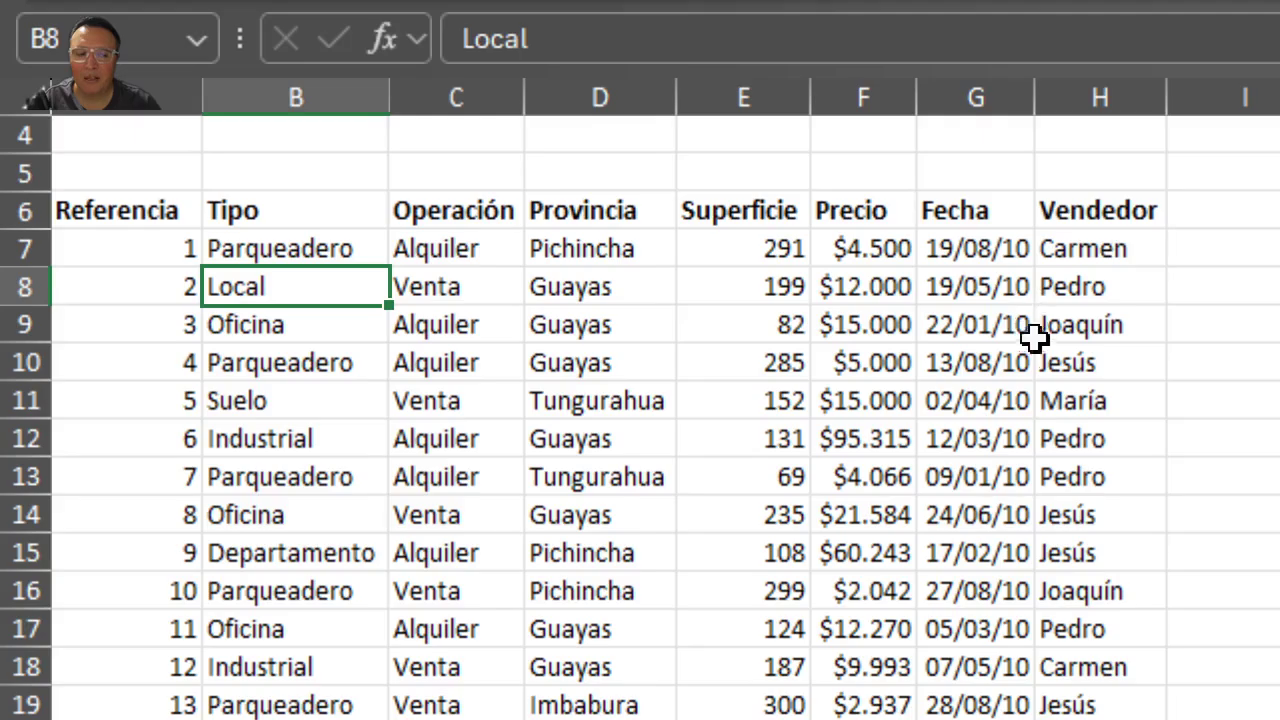
scroll(472, 465, "up", 1)
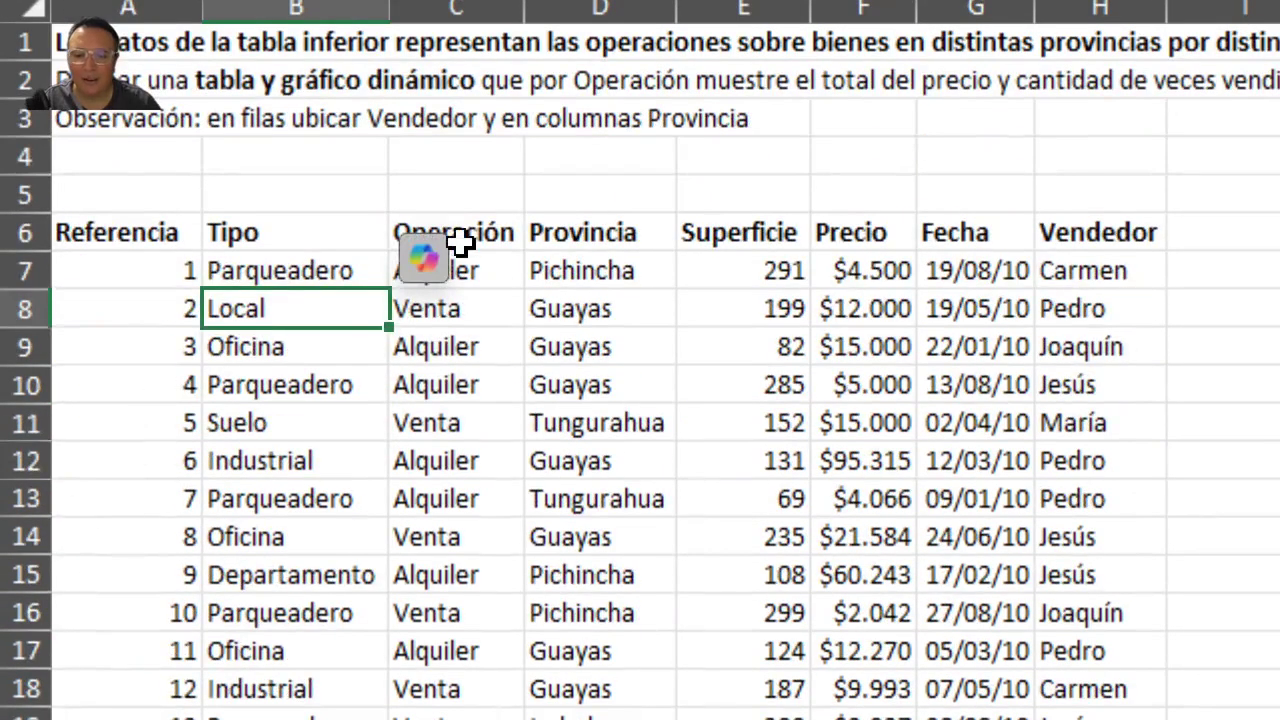
left_click_drag(455, 388, 474, 670)
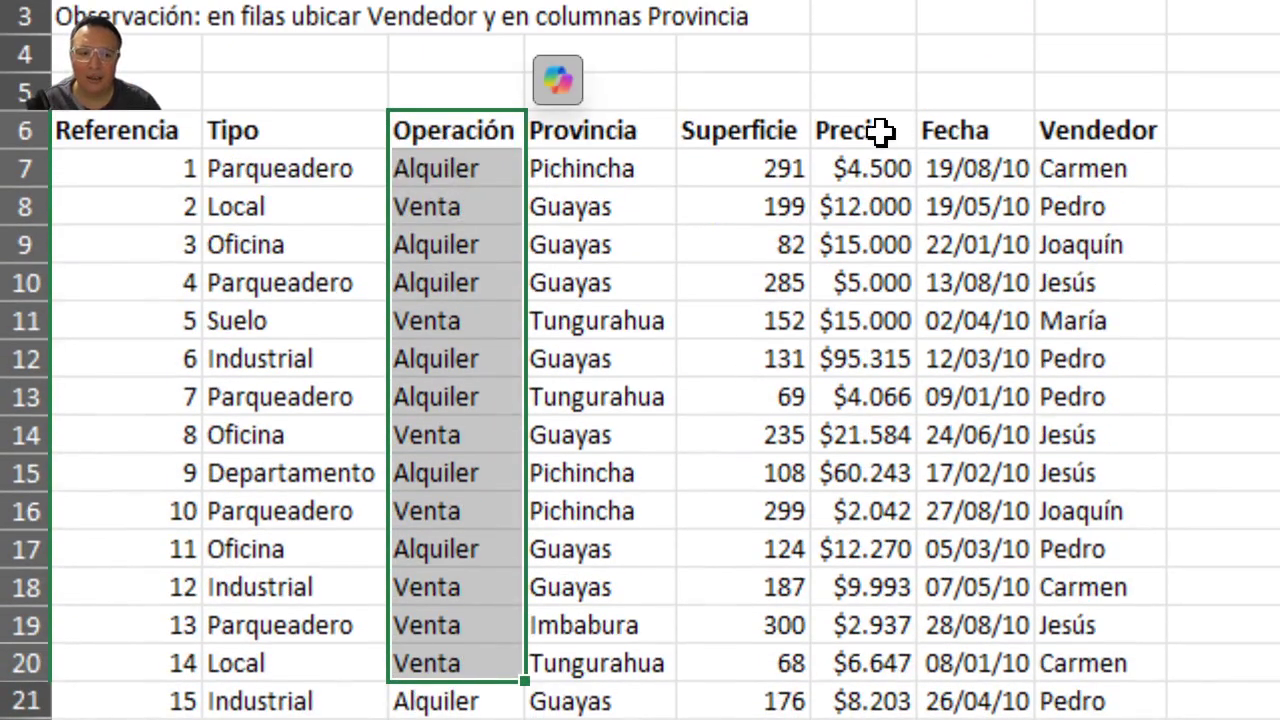
left_click_drag(880, 130, 837, 594)
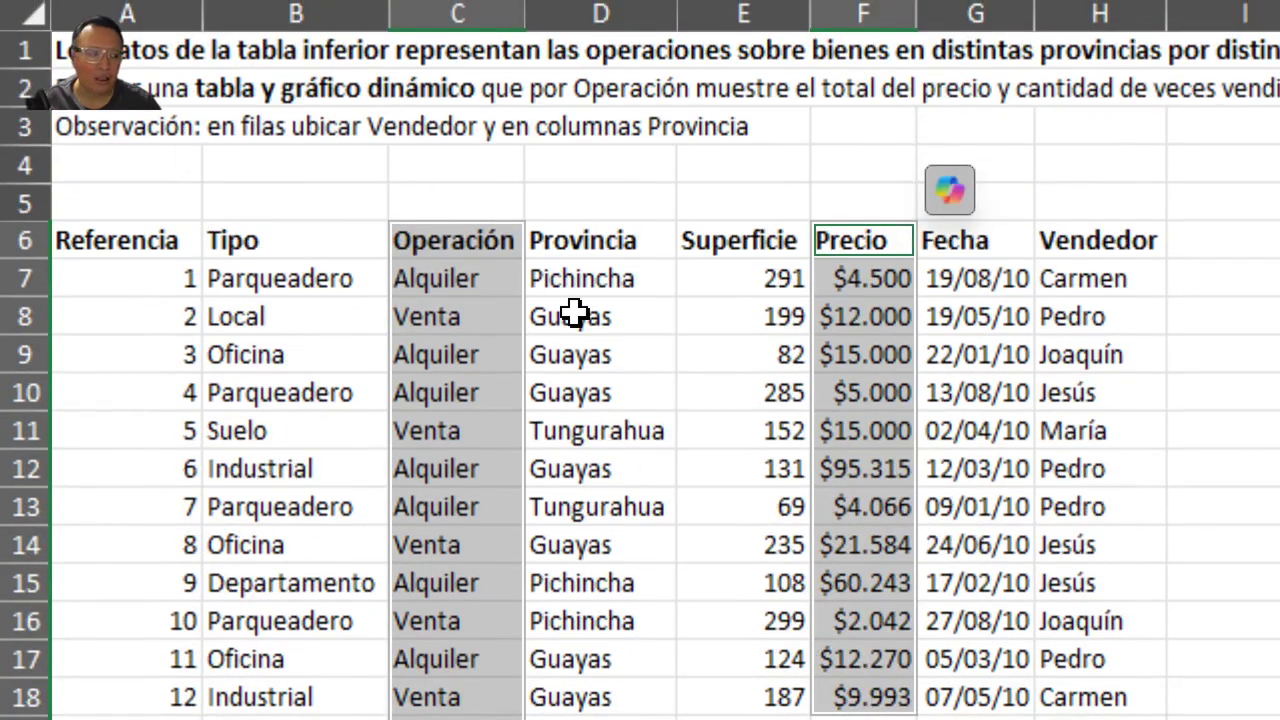
left_click(590, 320)
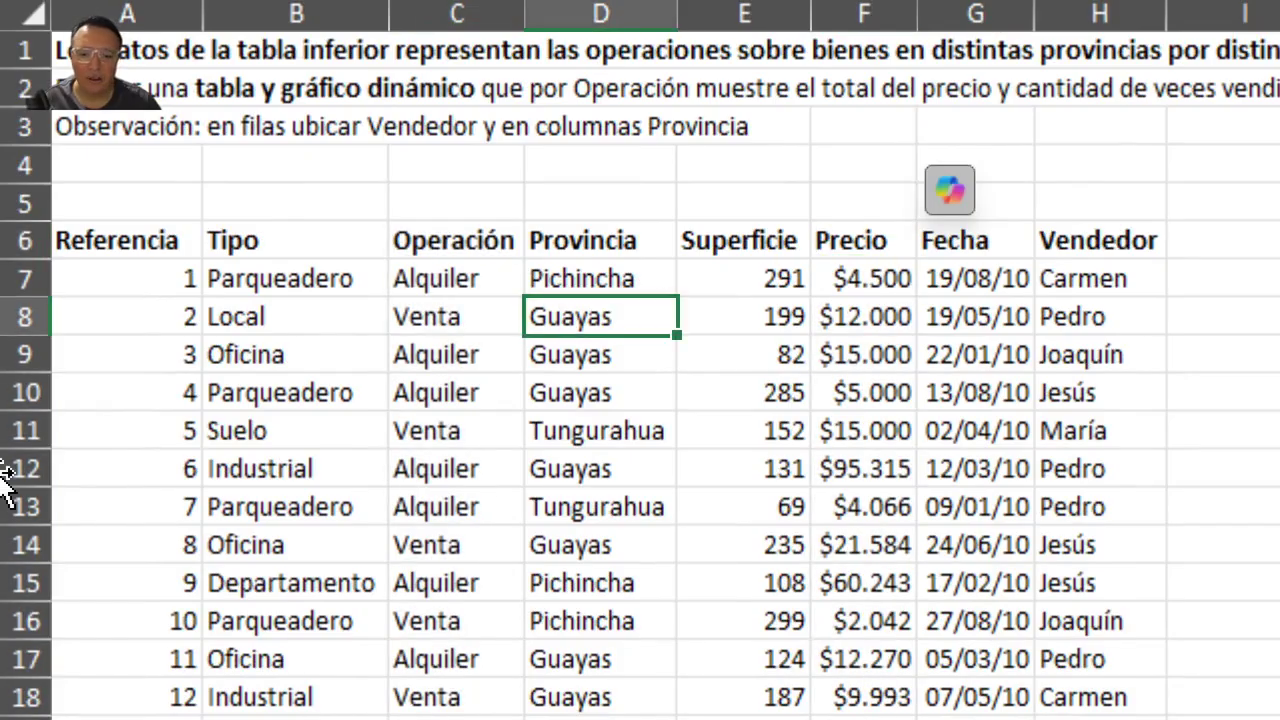
Select the operations table from the Referencia header in A6 through Vendedor, down to the last data row
left_click(149, 243)
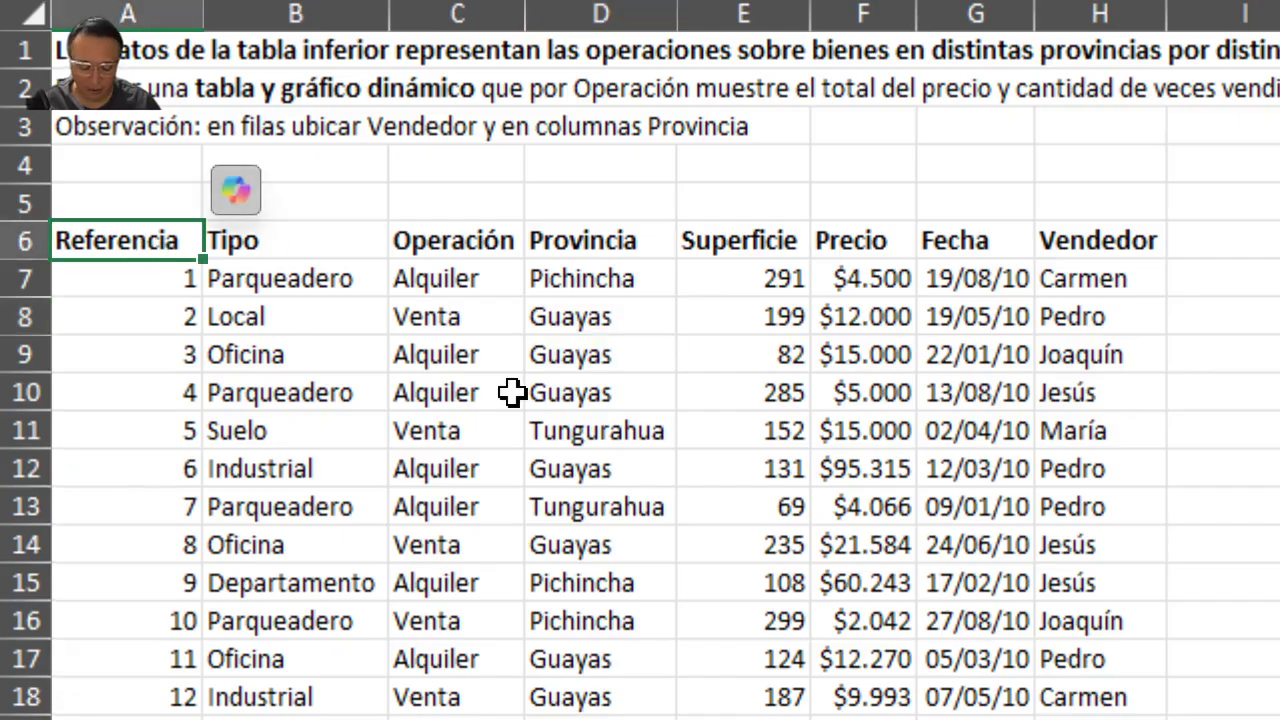
key("shift+Right")
key("shift+Right")
key("shift+Right")
key("shift+Right")
key("shift+Right")
key("shift+Right")
key("shift+Right")
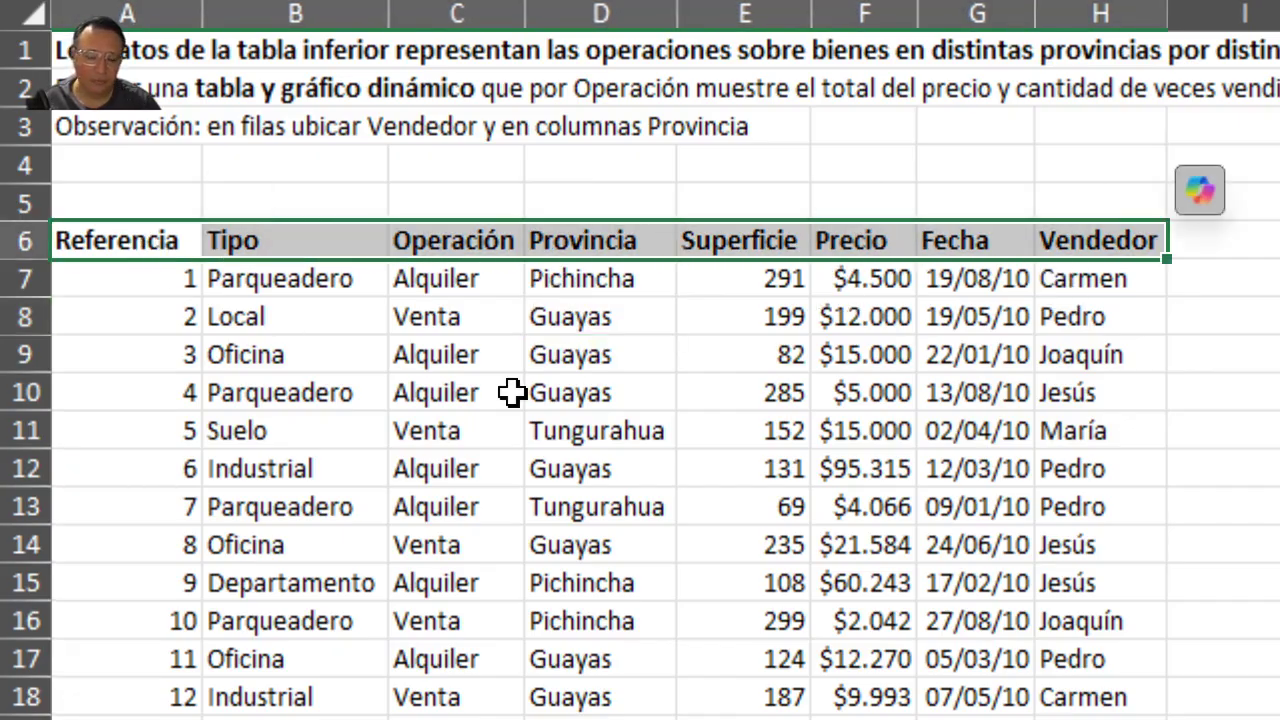
key("ctrl+shift+Down")
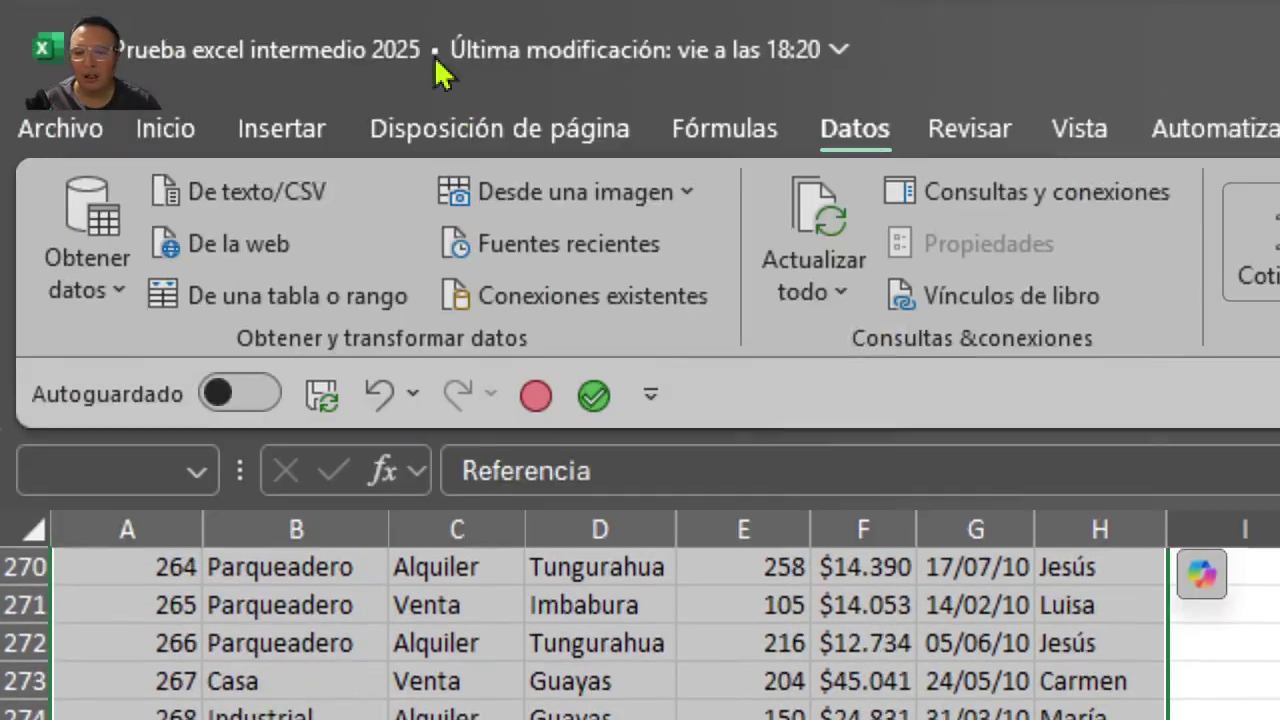
left_click(294, 140)
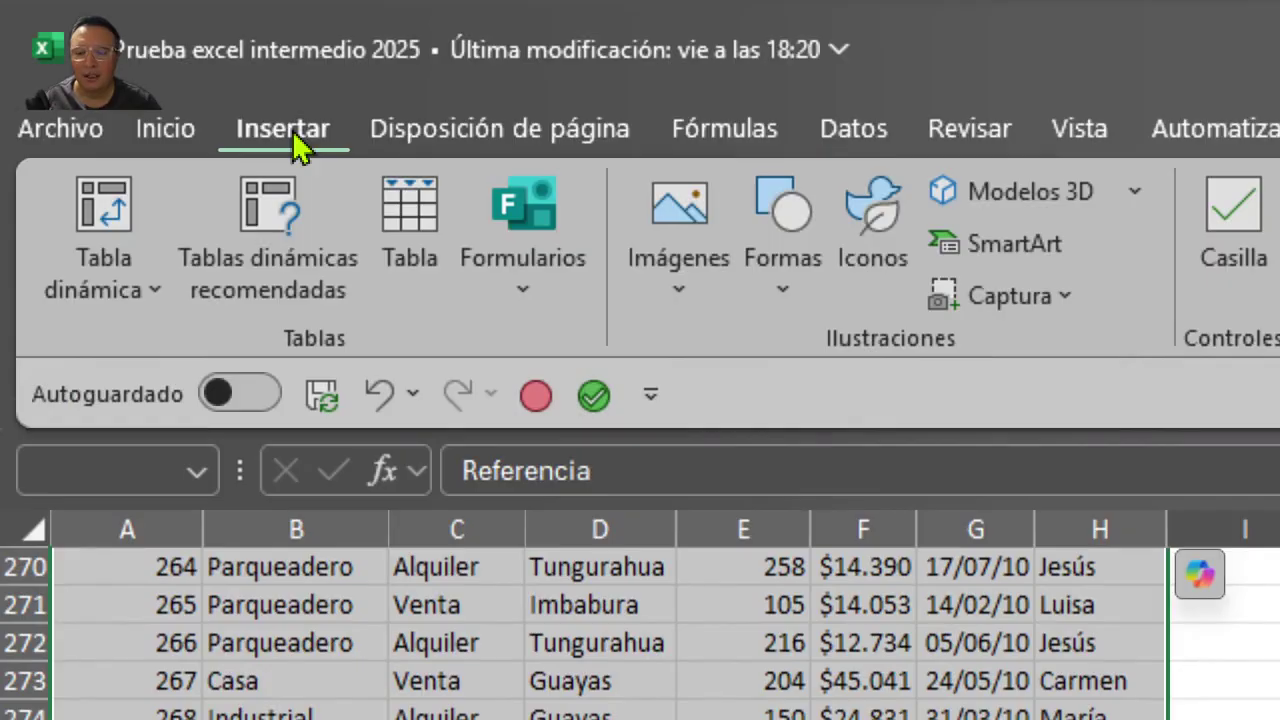
left_click(128, 240)
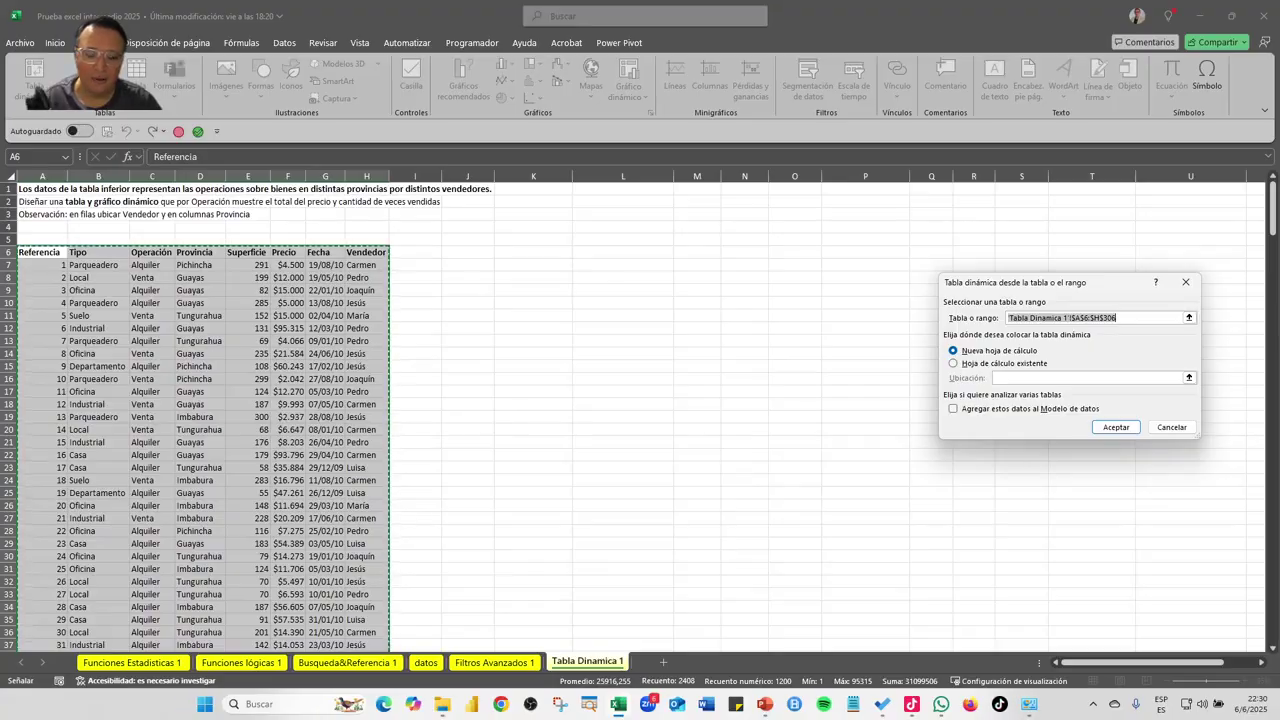
left_click_drag(994, 283, 470, 267)
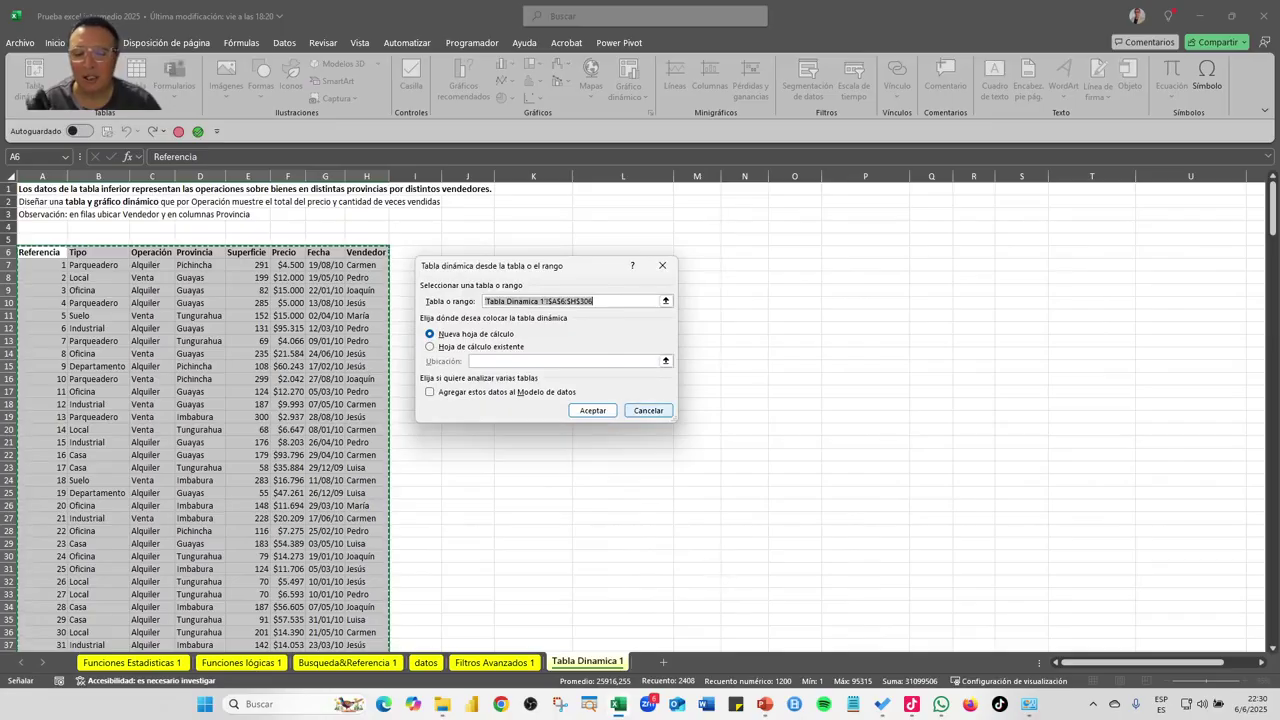
left_click(648, 410)
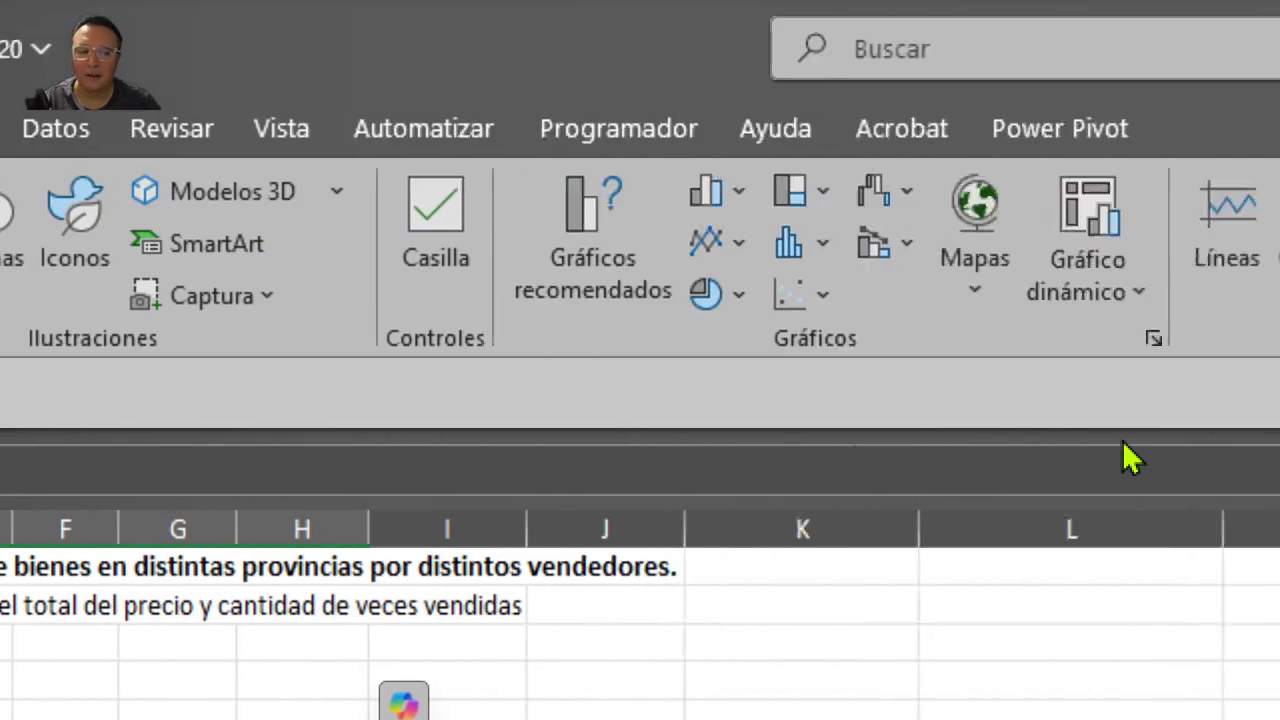
Insert a pivot chart with its pivot table from A6:H306, placed on the existing sheet at K6
left_click(928, 218)
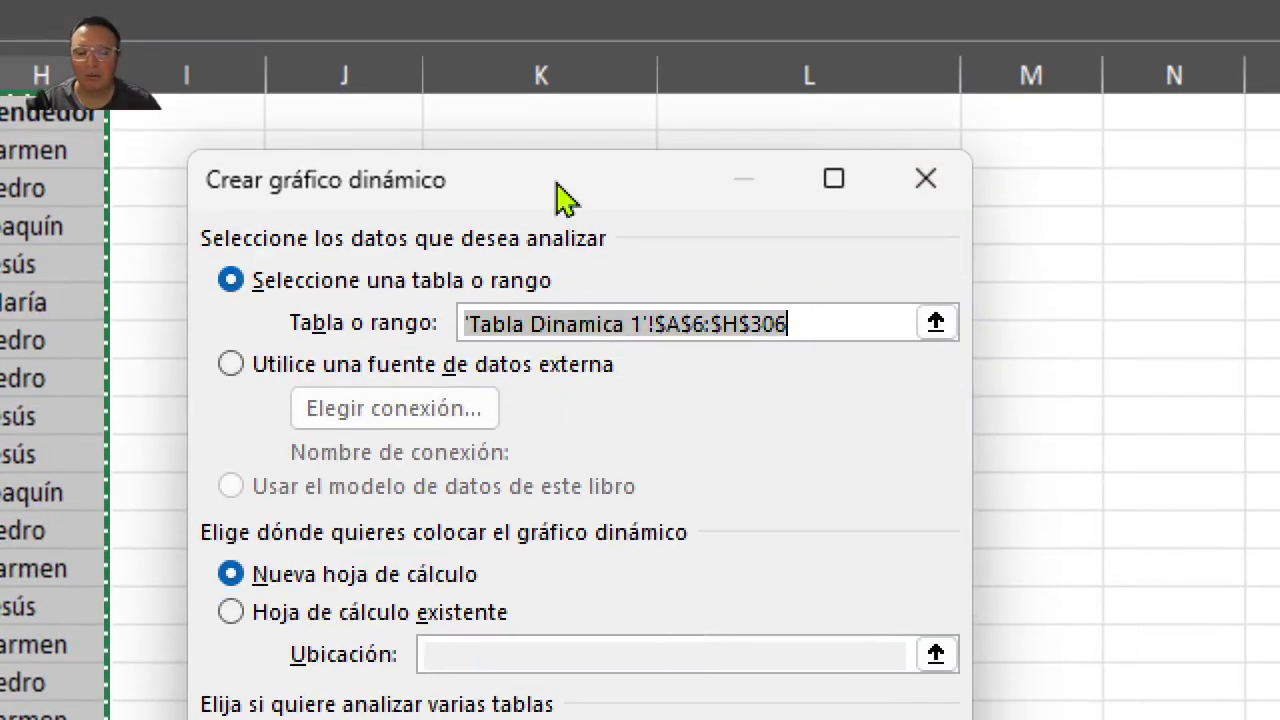
left_click_drag(560, 198, 560, 137)
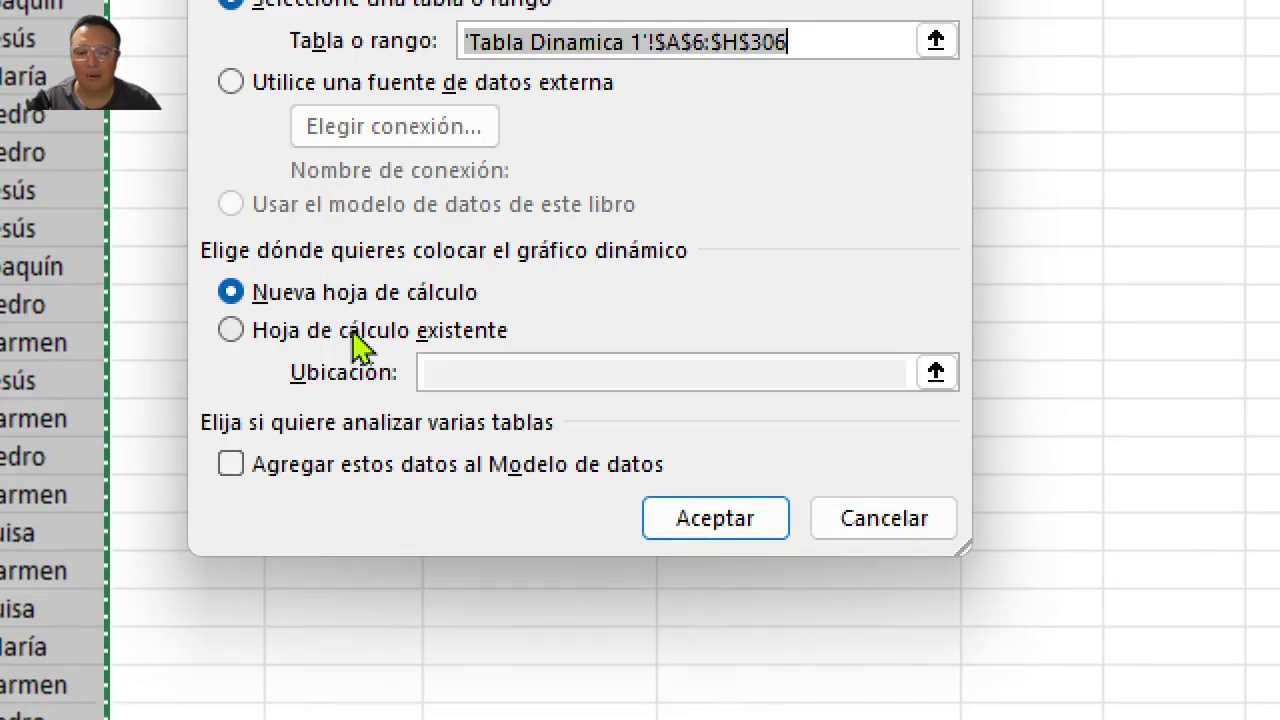
left_click(338, 332)
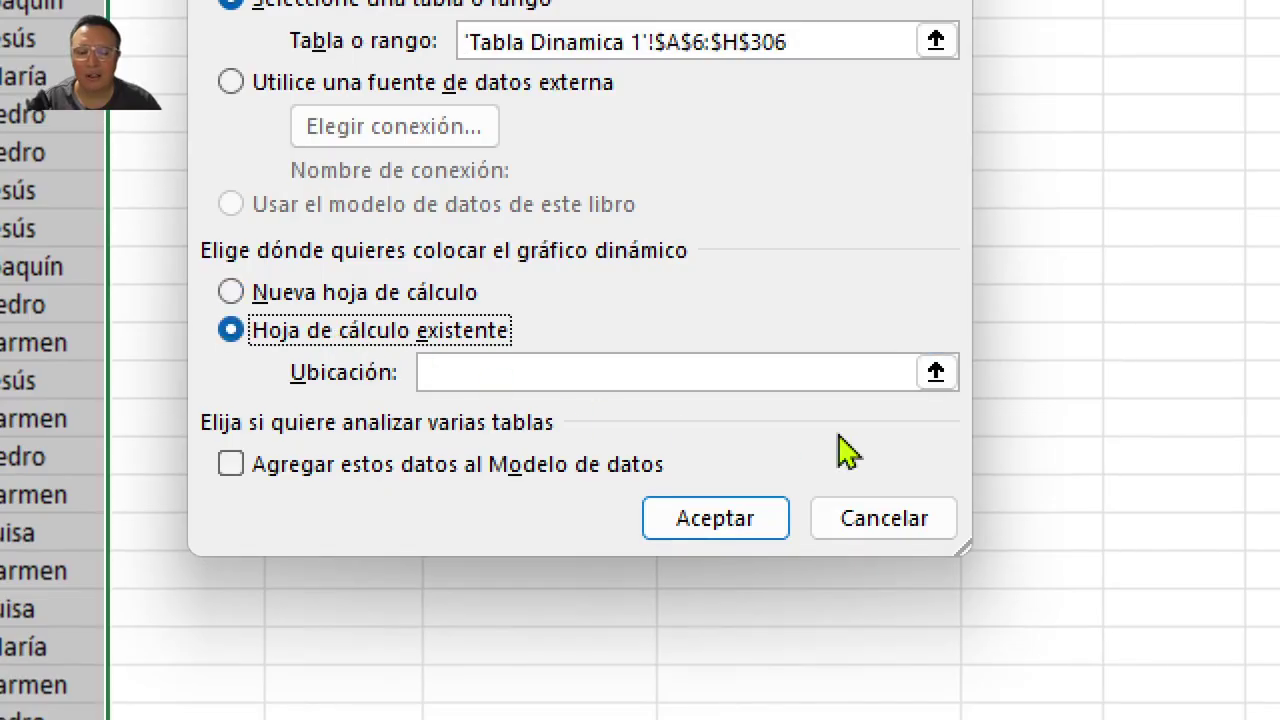
left_click(934, 374)
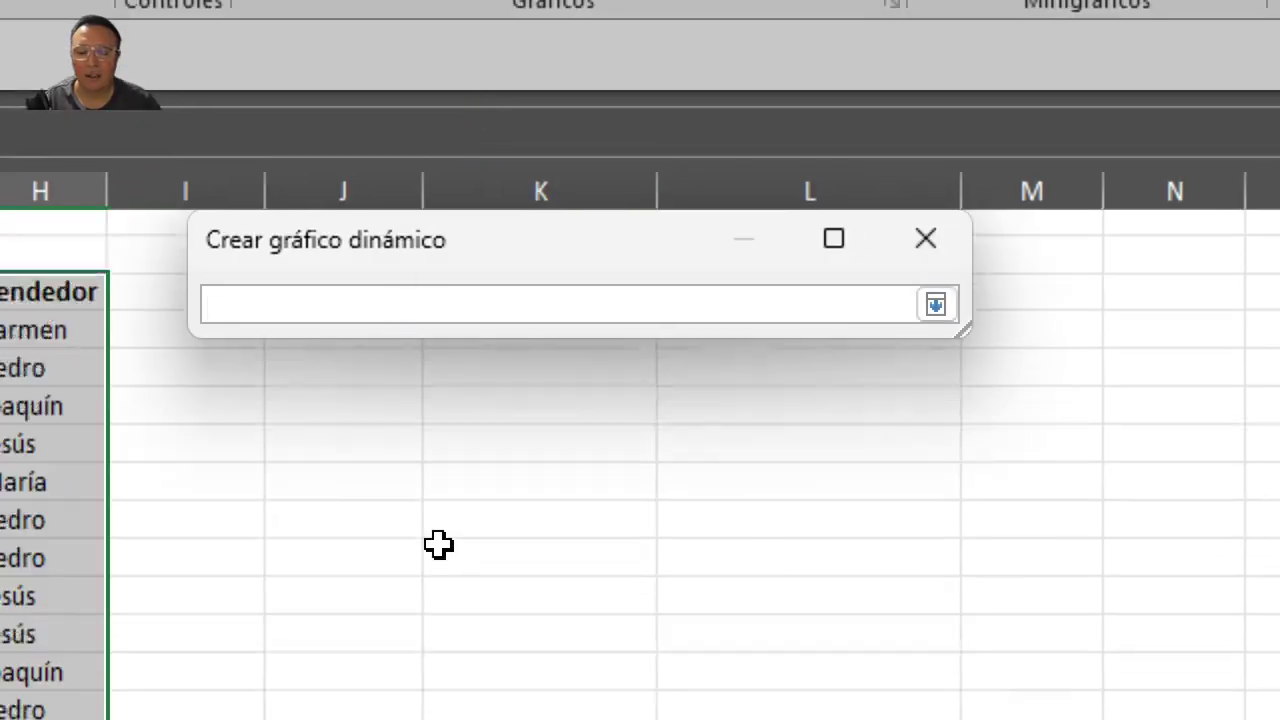
scroll(438, 544, "up", 1)
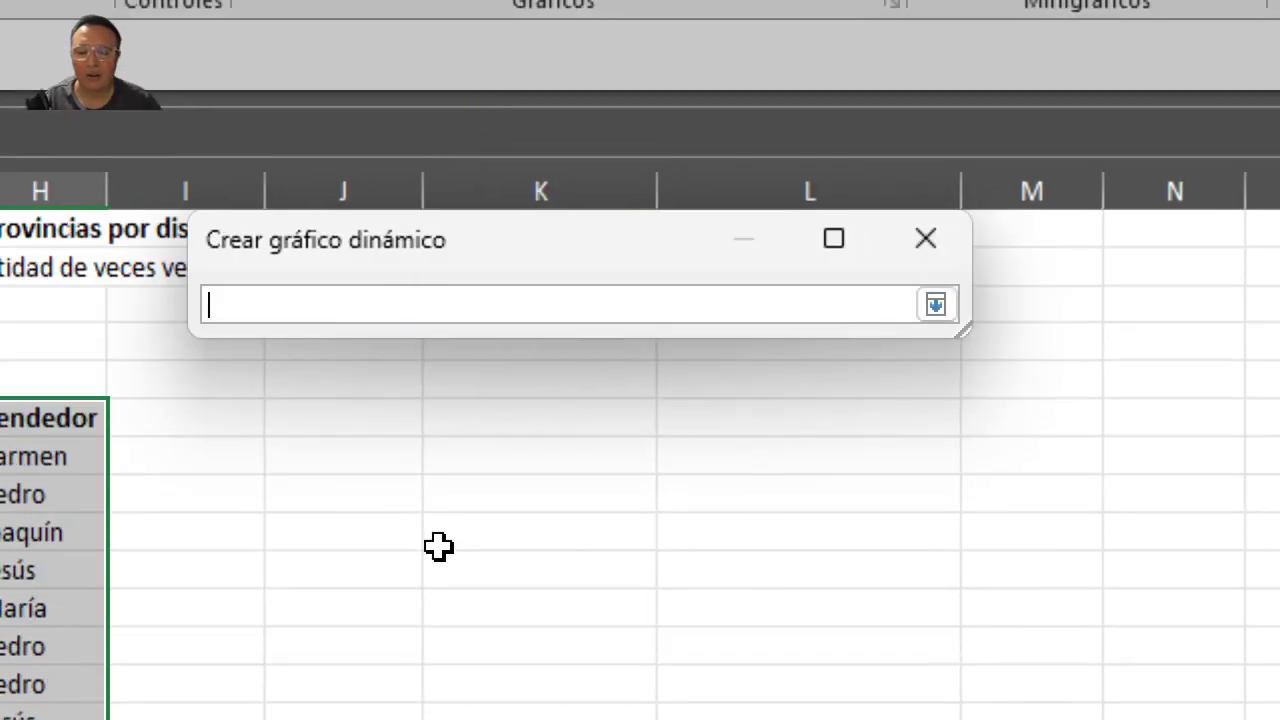
left_click(454, 416)
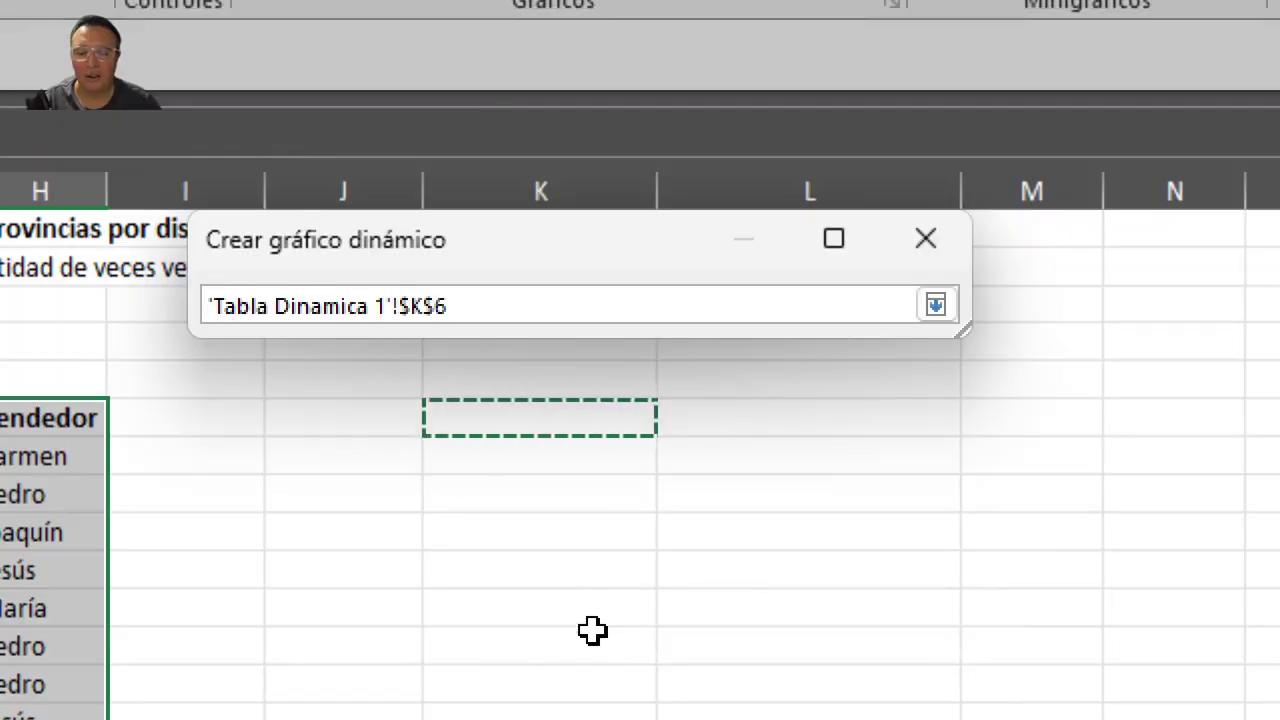
left_click(935, 305)
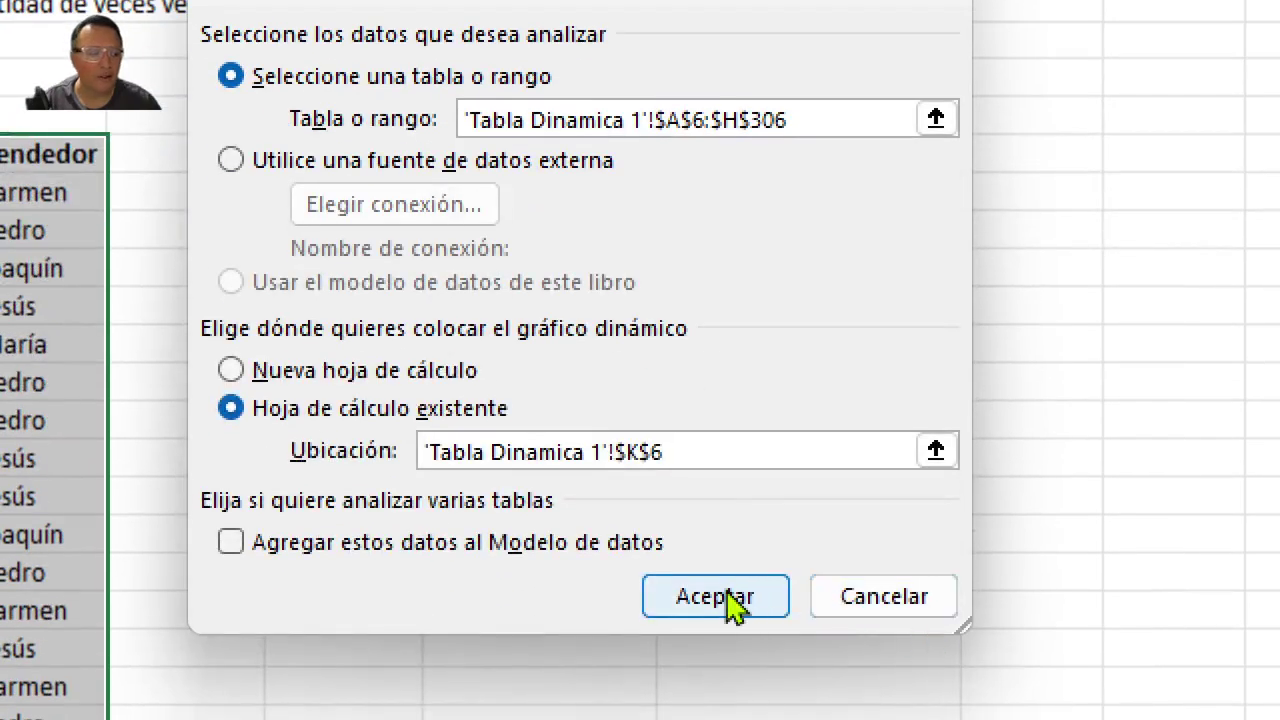
left_click(728, 594)
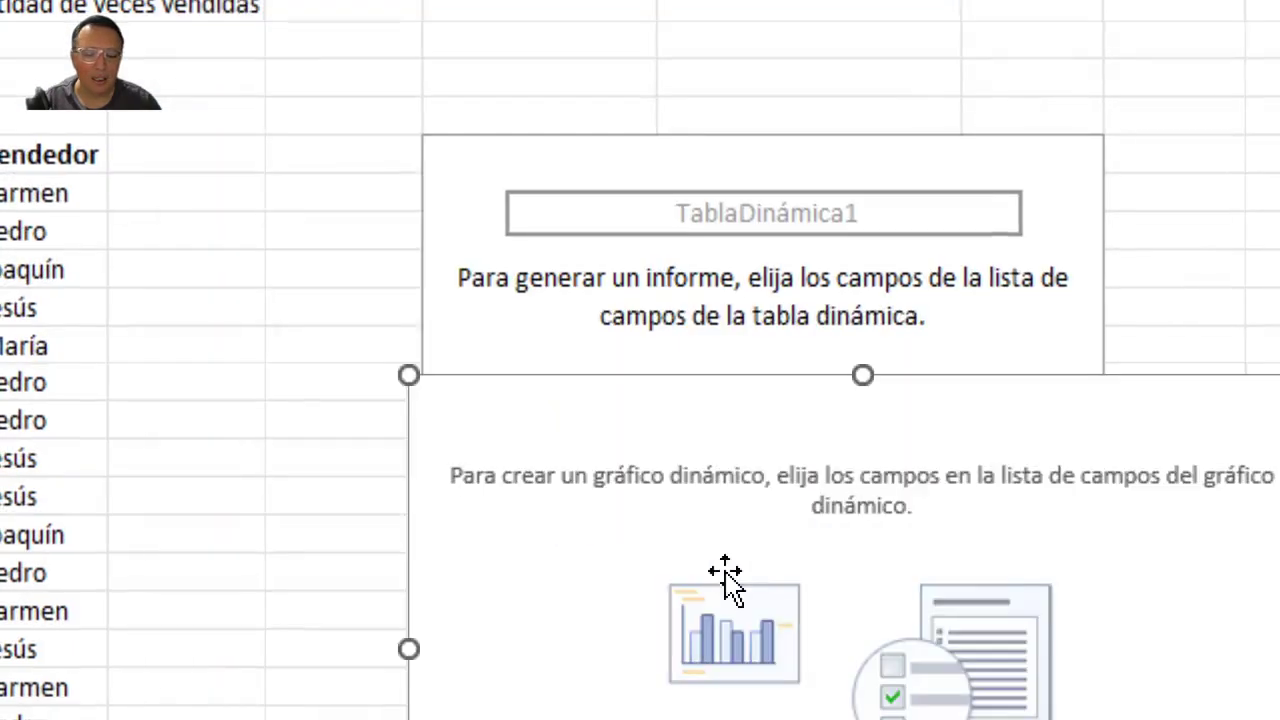
Move the empty pivot chart below the pivot table placeholder so the two no longer overlap
left_click_drag(397, 183, 409, 664)
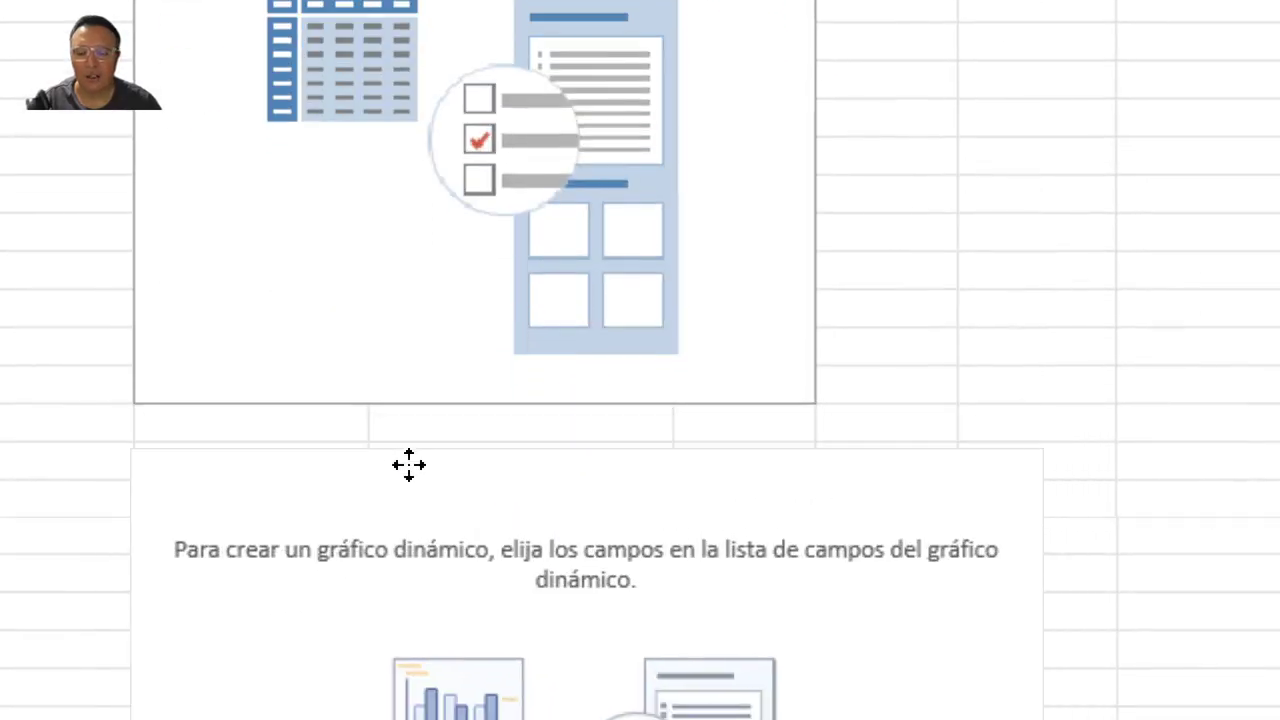
left_click_drag(409, 464, 421, 462)
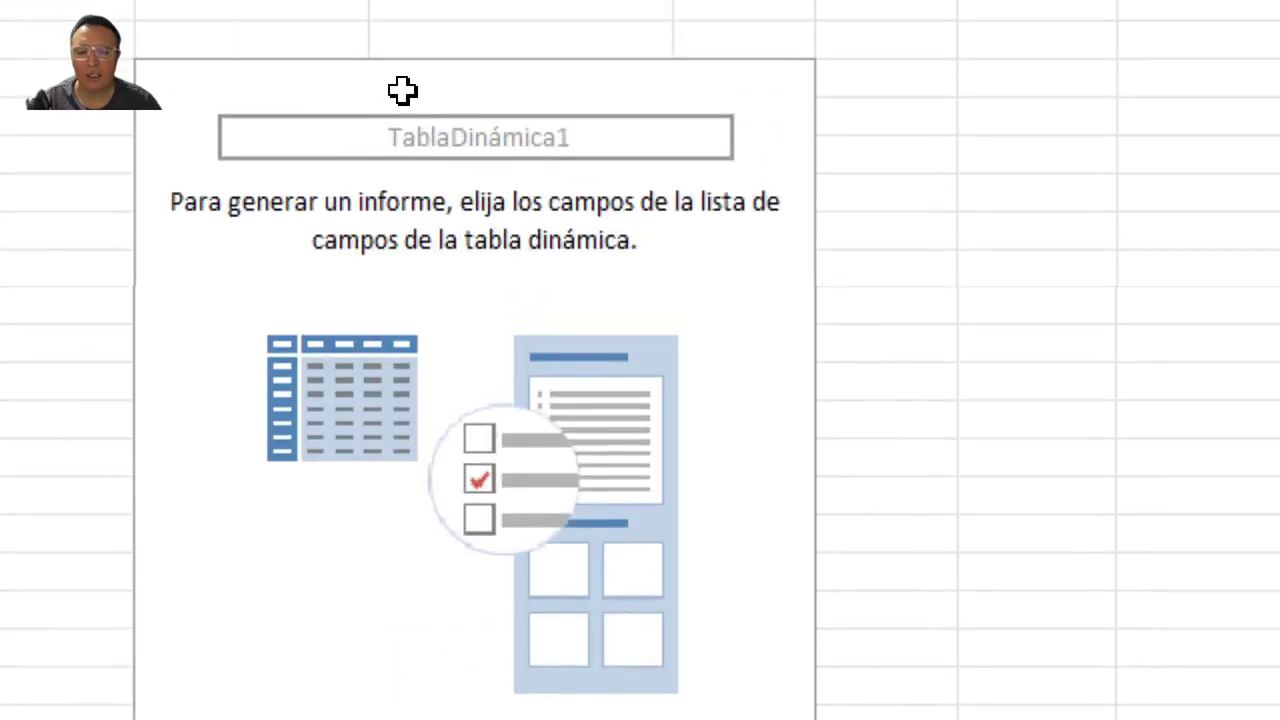
scroll(437, 634, "down", 4)
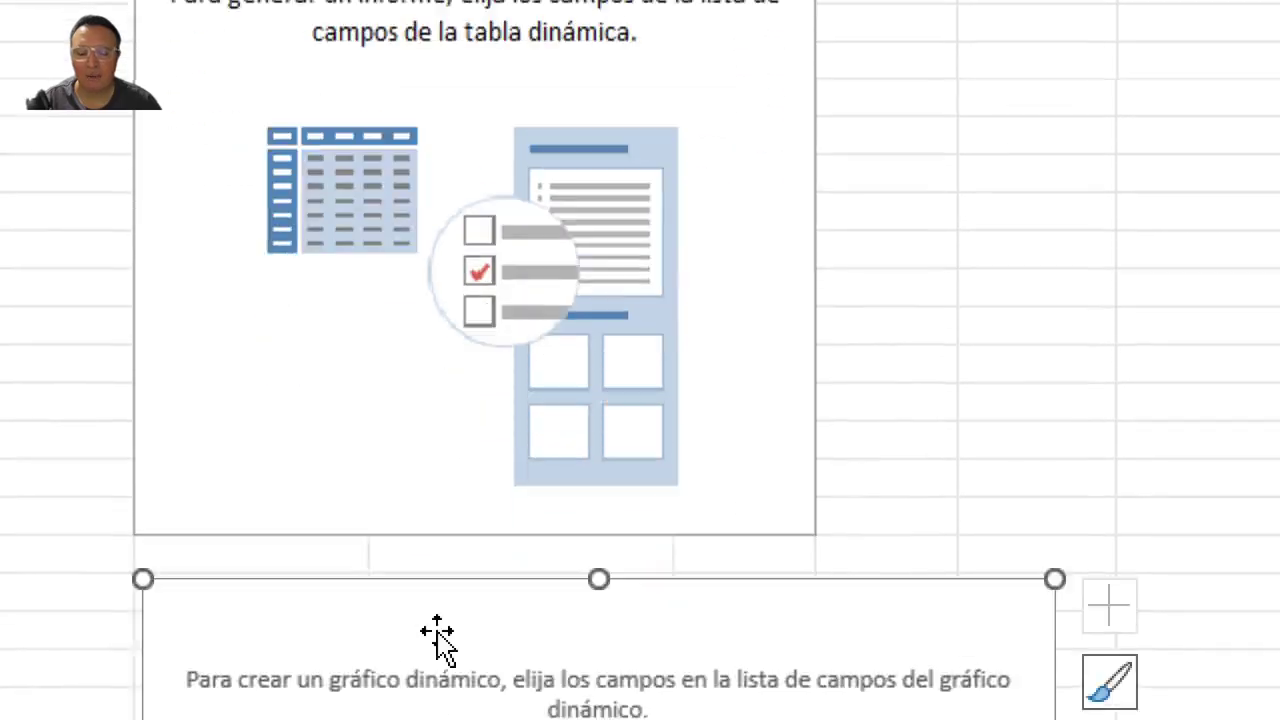
scroll(540, 640, "down", 1)
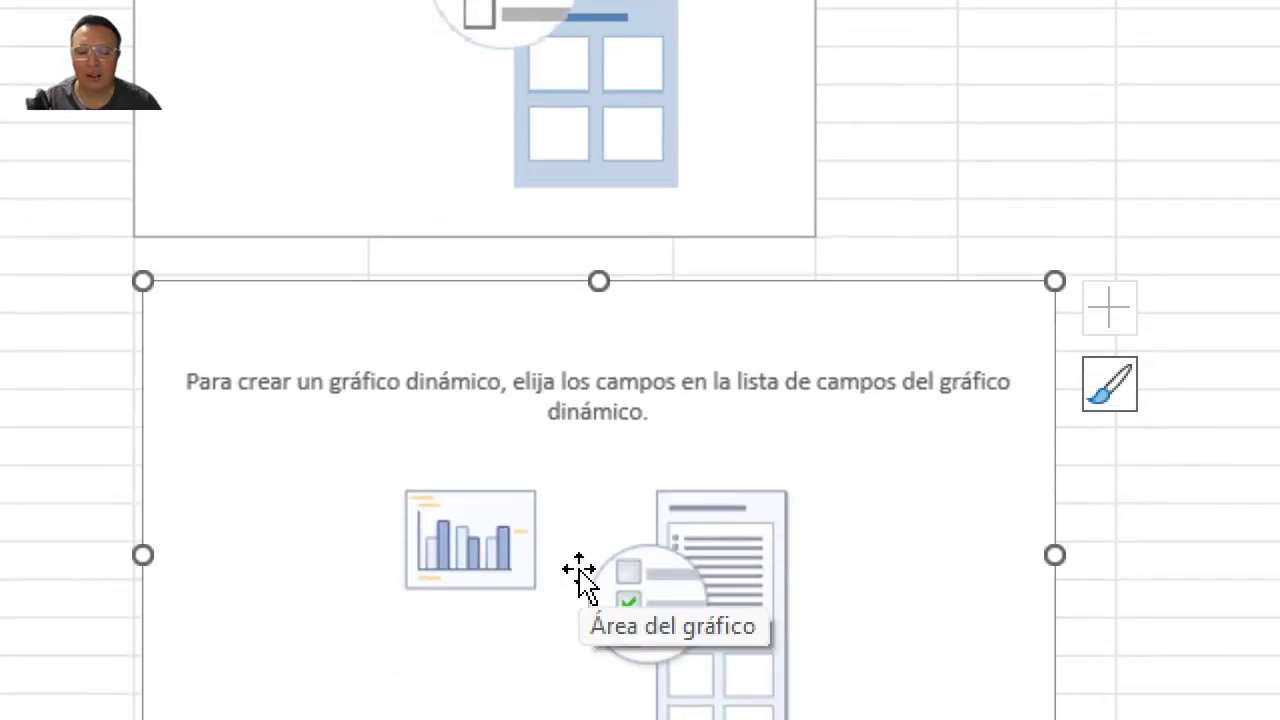
scroll(403, 83, "up", 5)
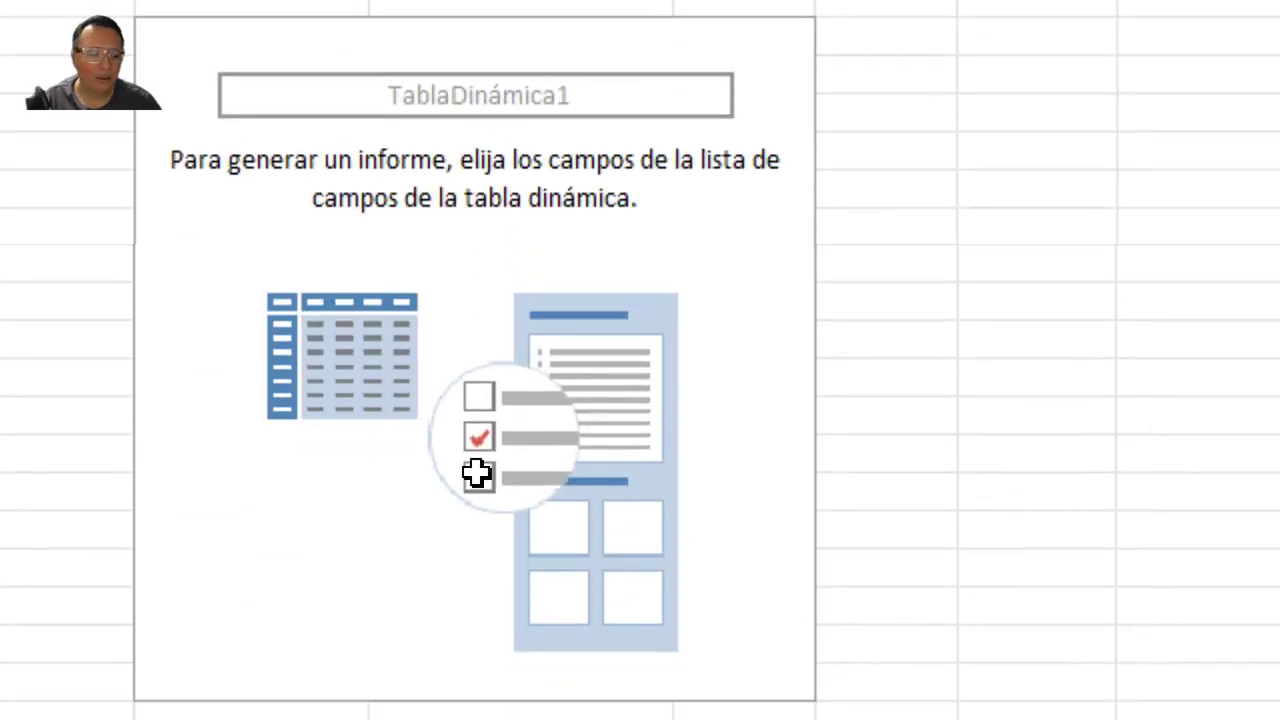
Add Operación to the pivot table's rows and rename the row labels header in K6 as Operación
left_click(316, 209)
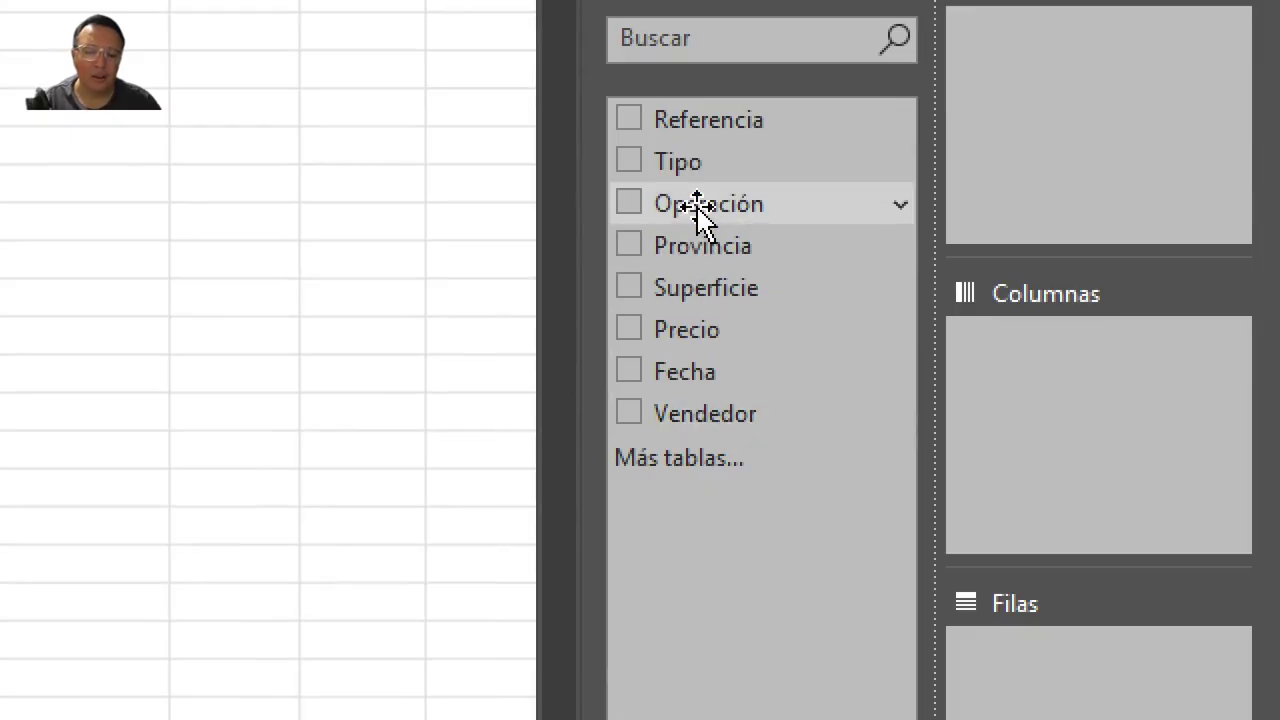
left_click_drag(700, 212, 1068, 525)
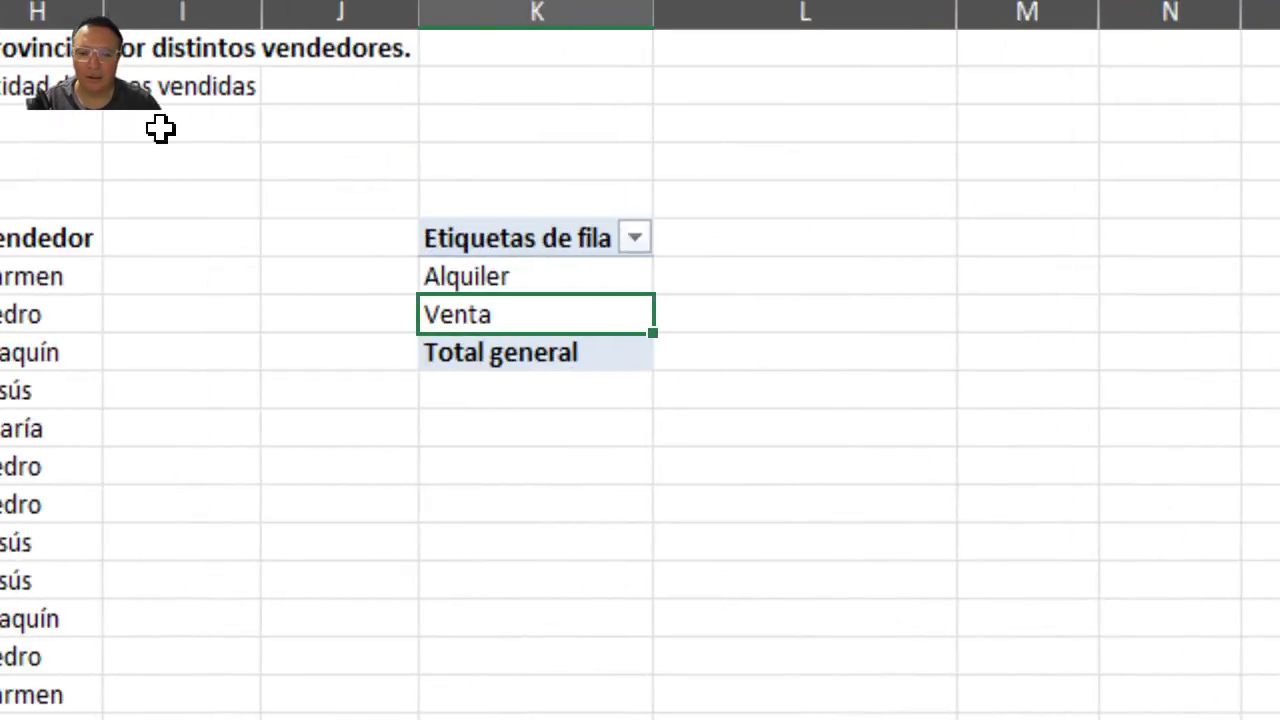
left_click(532, 245)
key("F2")
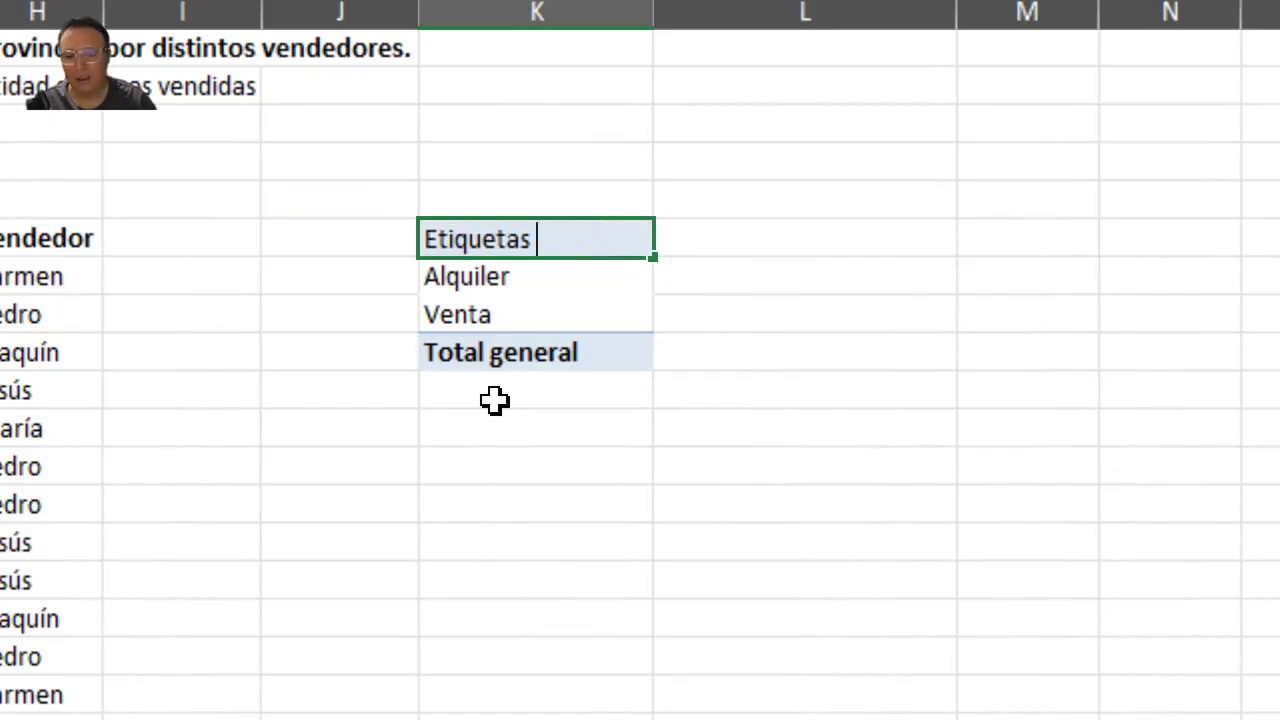
key("BackSpace")
key("BackSpace")
key("BackSpace")
key("BackSpace")
key("BackSpace")
key("BackSpace")
key("BackSpace")
key("BackSpace")
key("BackSpace")
key("BackSpace")
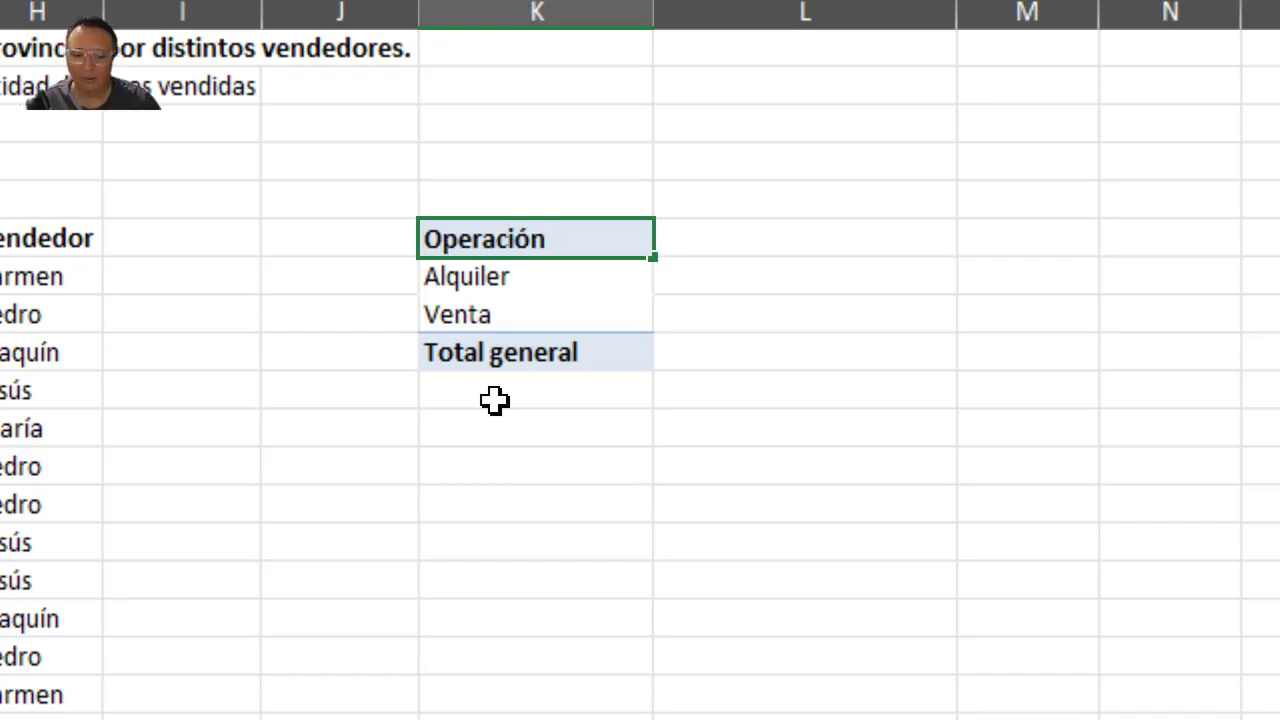
type("Operación")
left_click(751, 363)
Add the Precio field to the pivot table's values to sum the price for each Operación
left_click(531, 281)
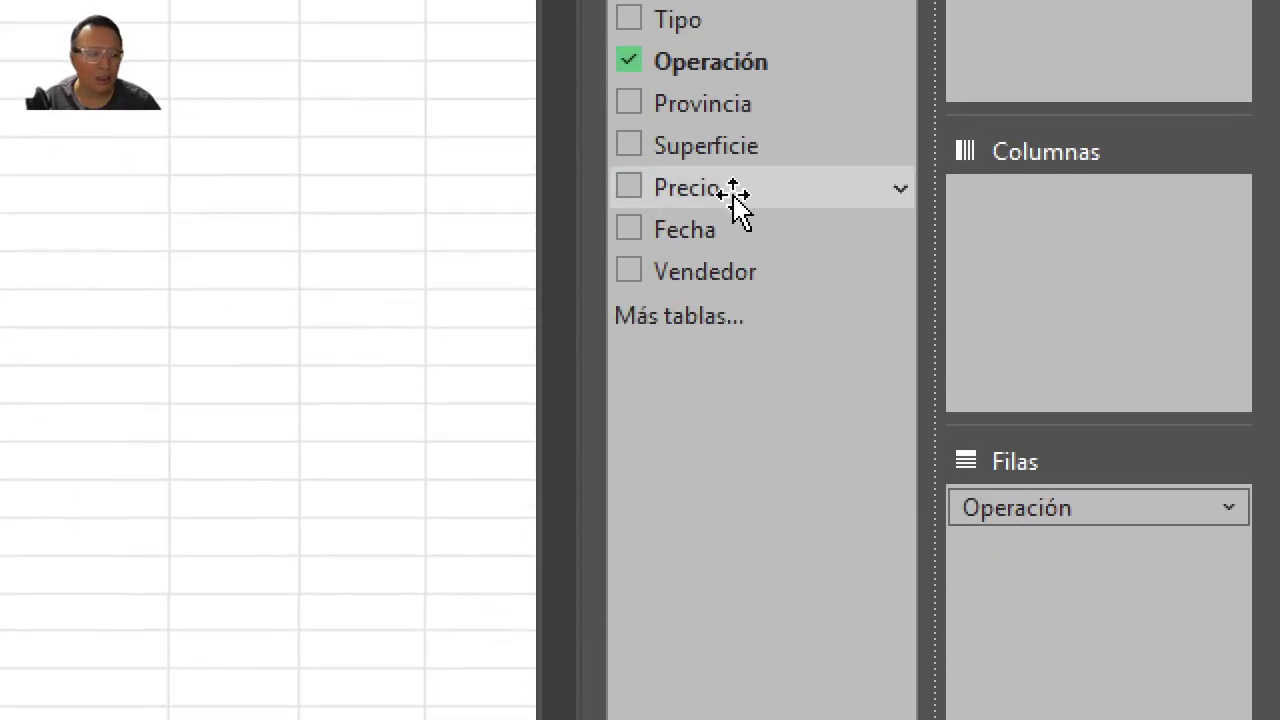
left_click_drag(733, 195, 1124, 719)
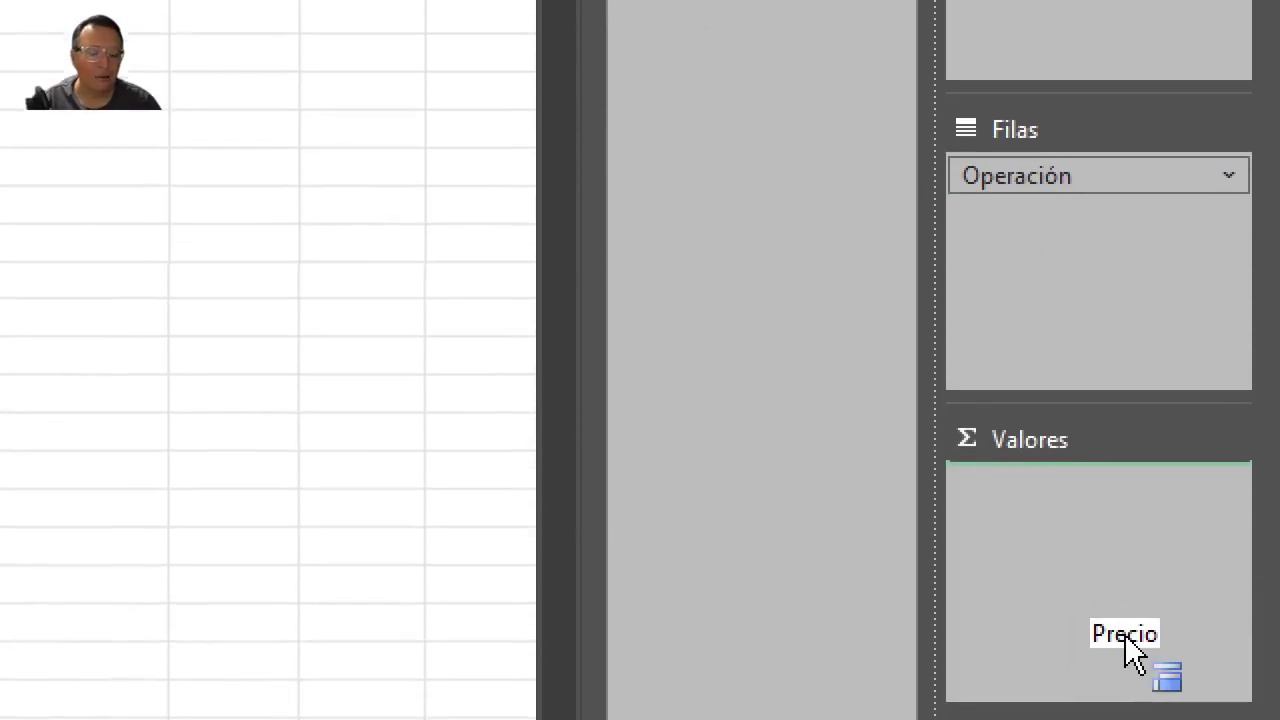
left_click_drag(1124, 633, 1078, 569)
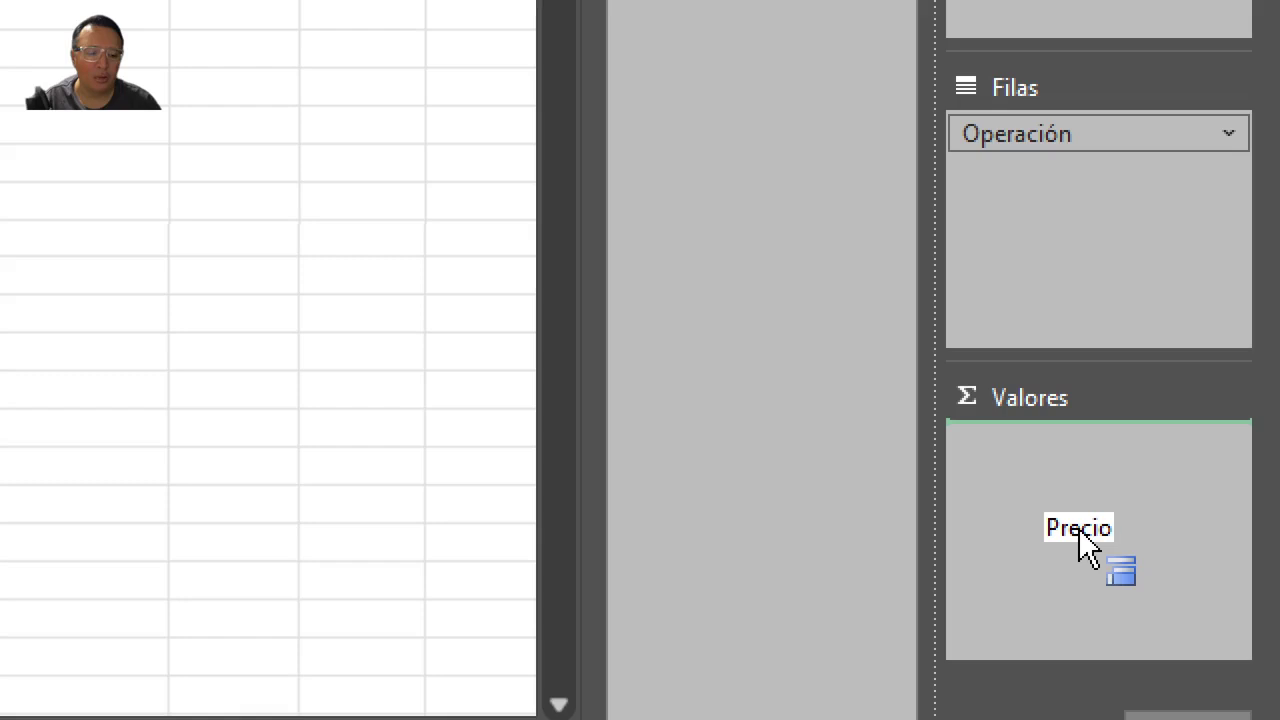
left_click_drag(1080, 505, 1080, 505)
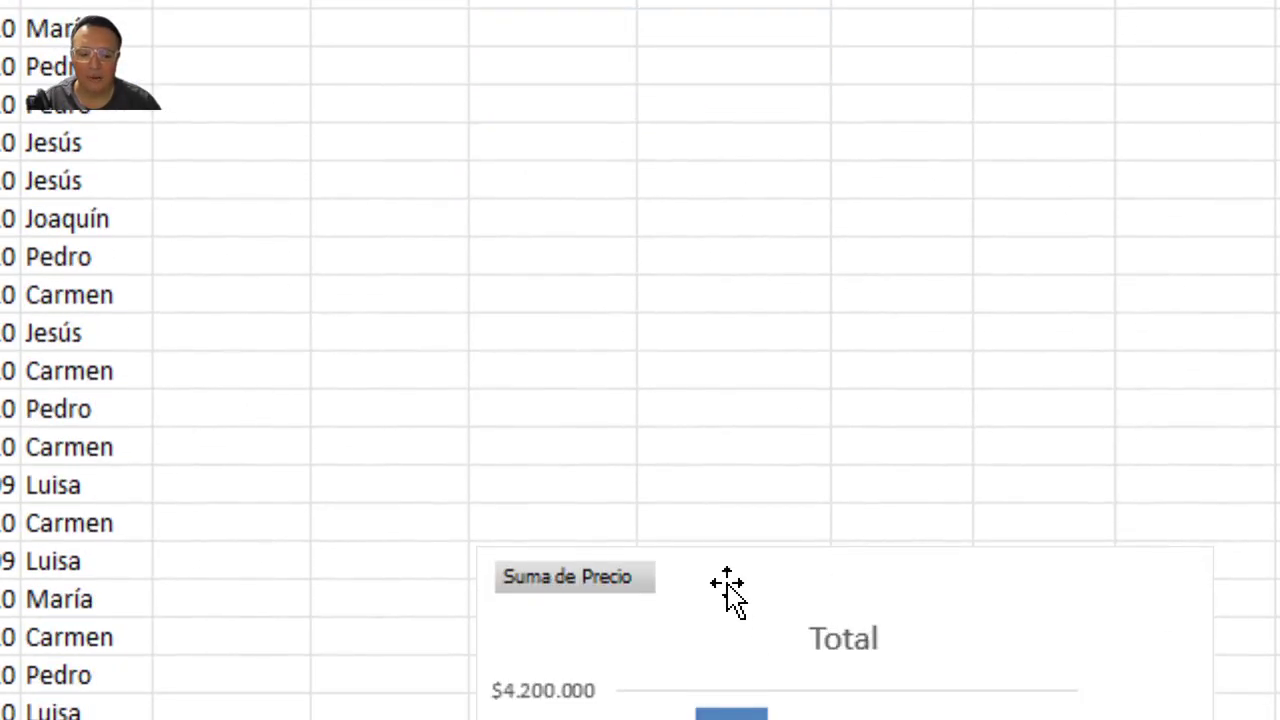
Move the pivot chart up closer to the pivot table and compare its Alquiler and Venta bars with the table's price sums
left_click(729, 597)
left_click_drag(722, 569, 732, 251)
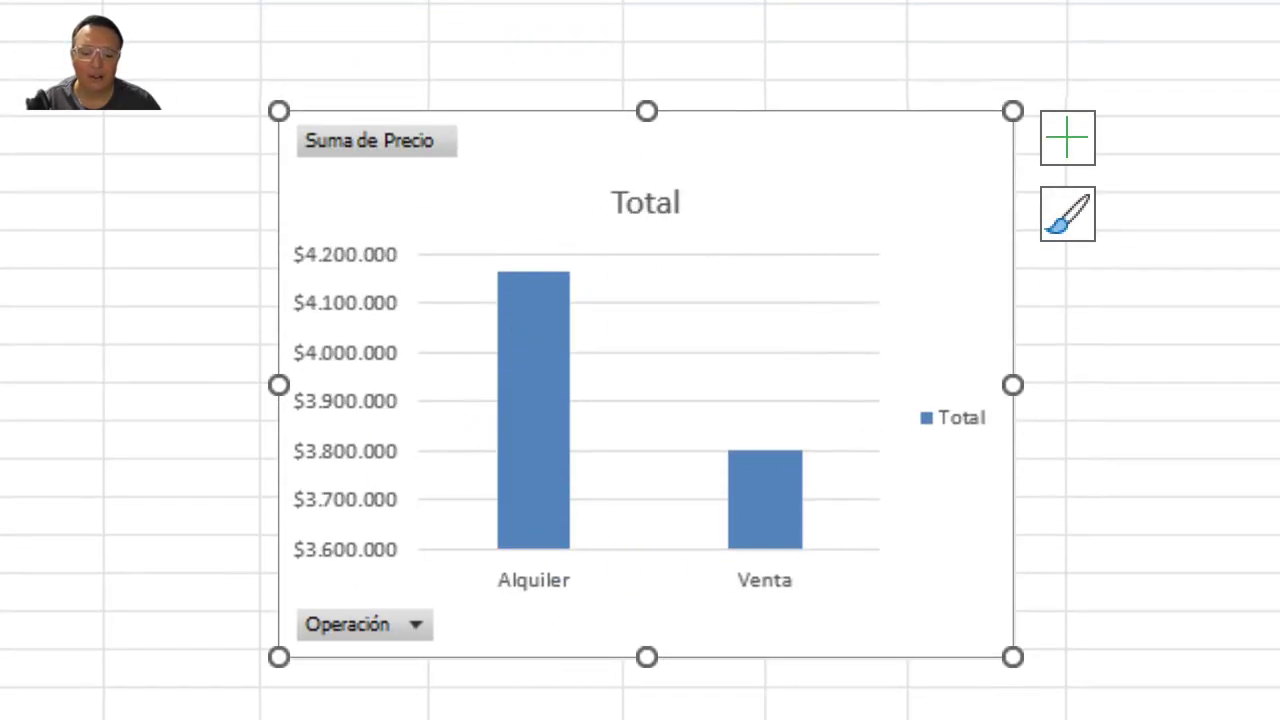
mouse_move(573, 492)
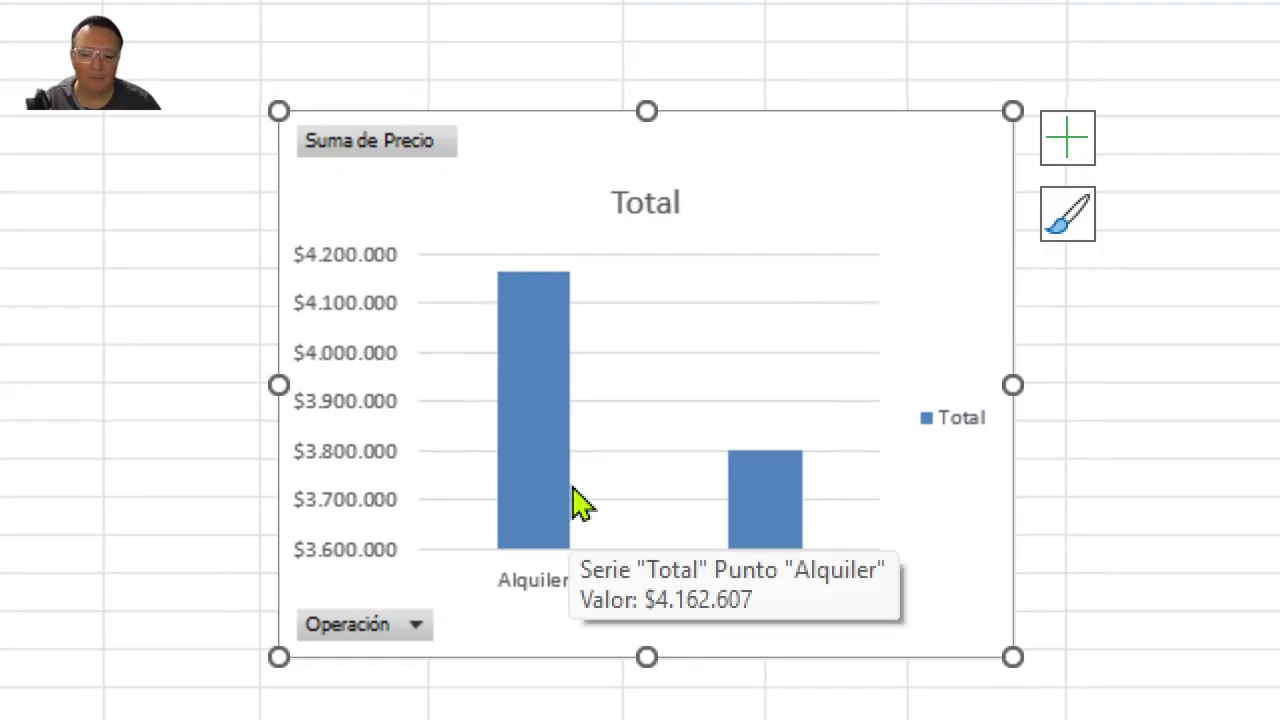
scroll(390, 90, "up", 3)
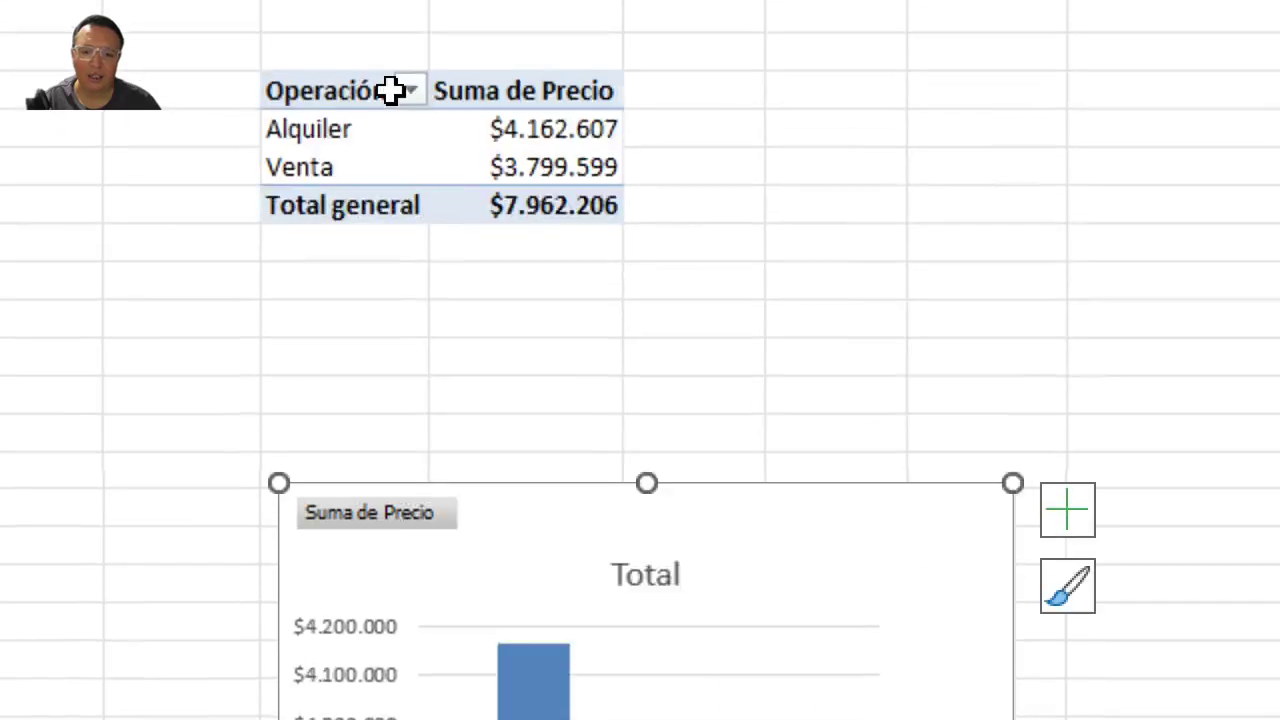
scroll(390, 90, "up", 1)
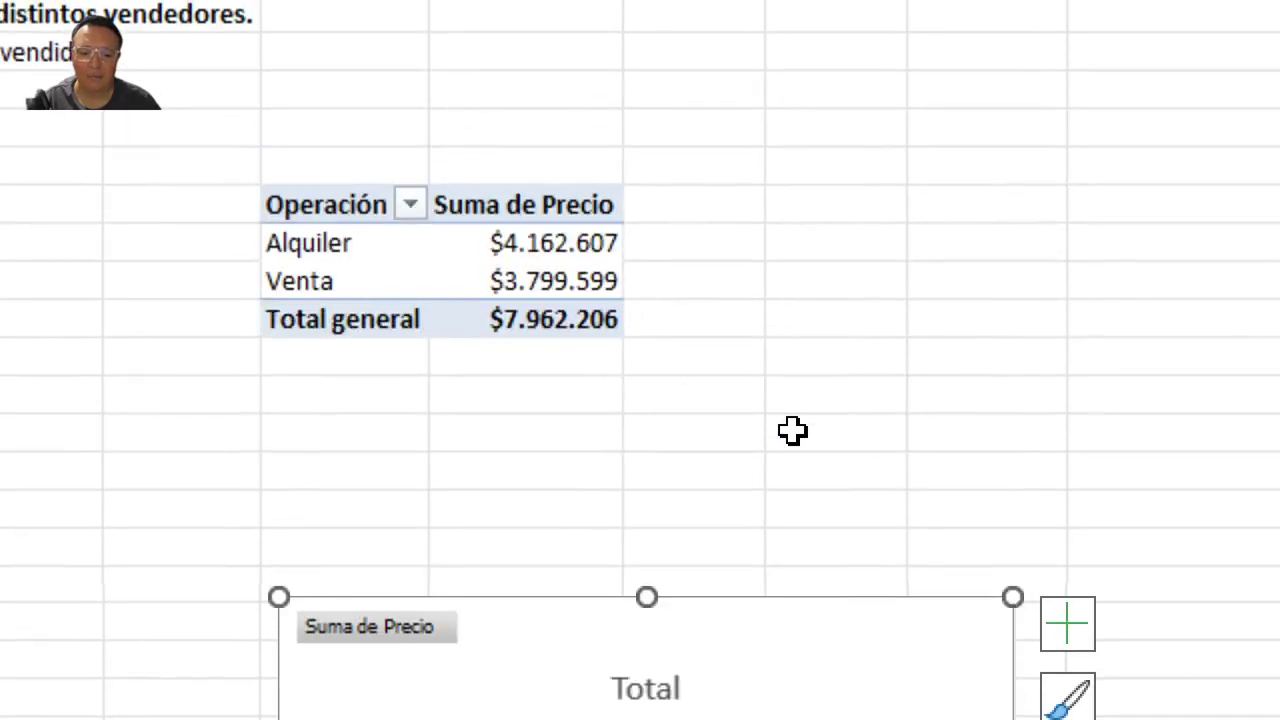
scroll(578, 575, "down", 4)
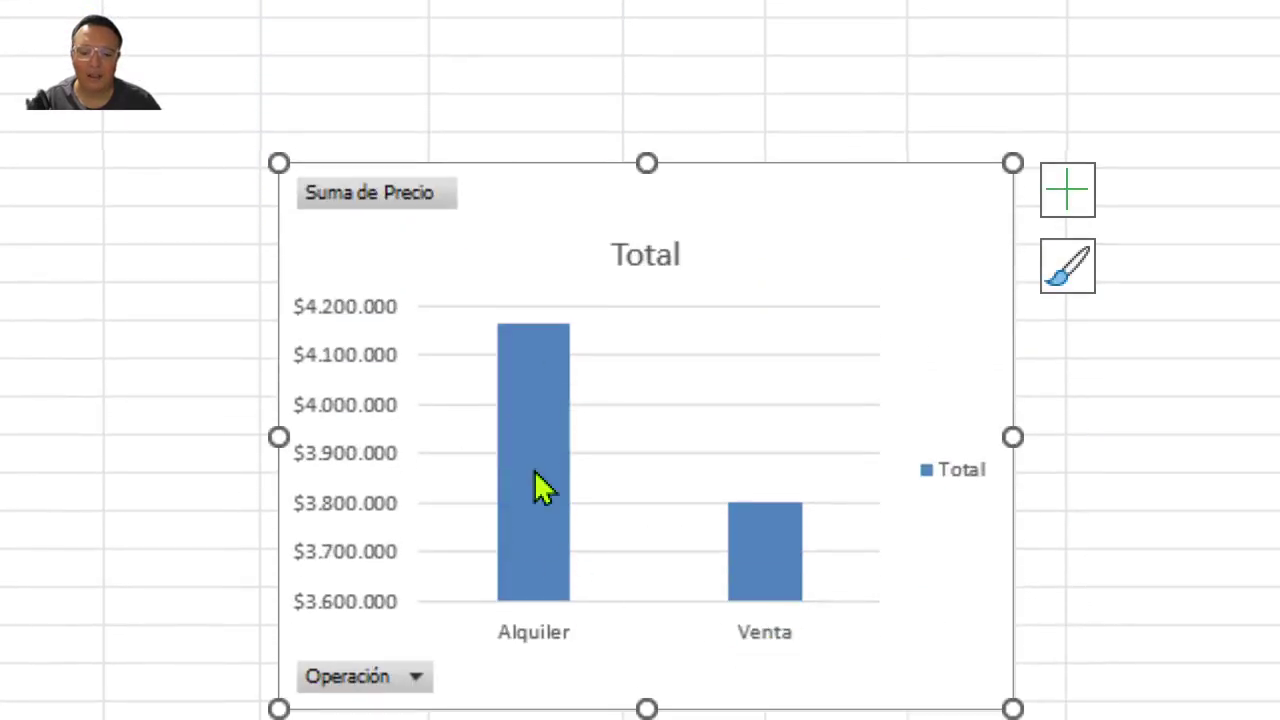
mouse_move(762, 566)
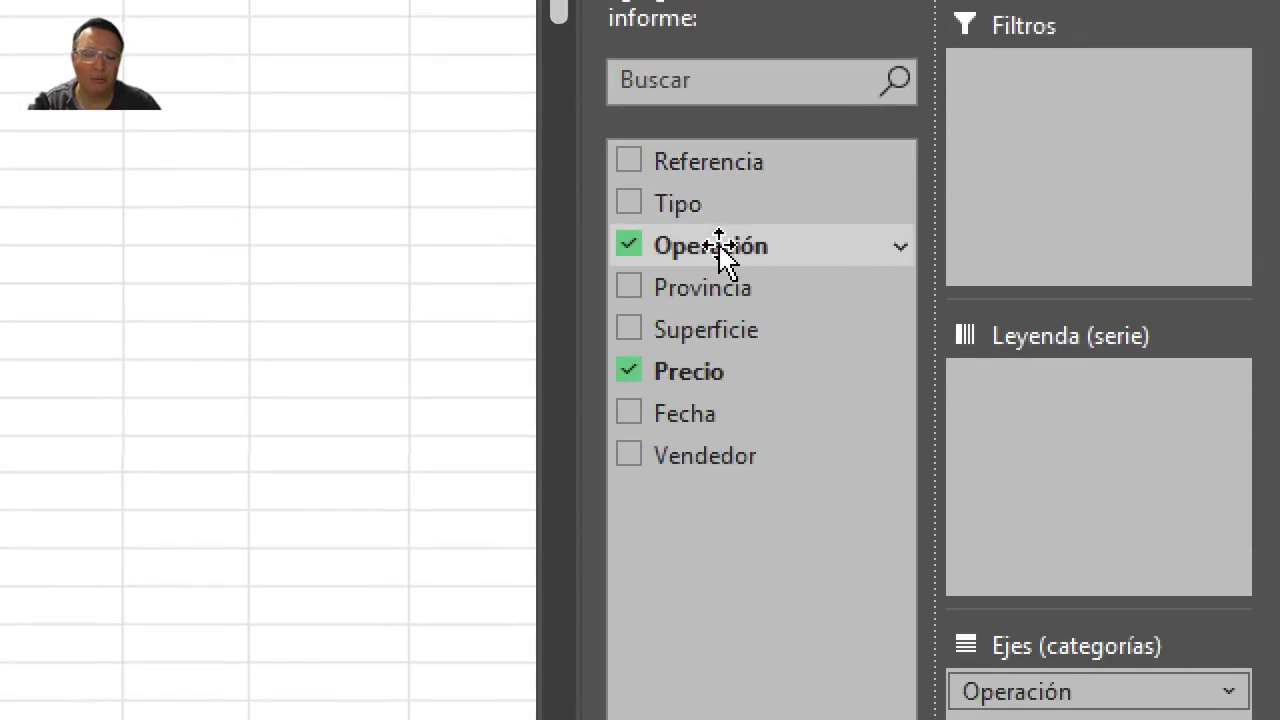
Add Operación to the pivot table's values as a count and Vendedor to the rows beneath Operación
left_click_drag(718, 250, 1065, 719)
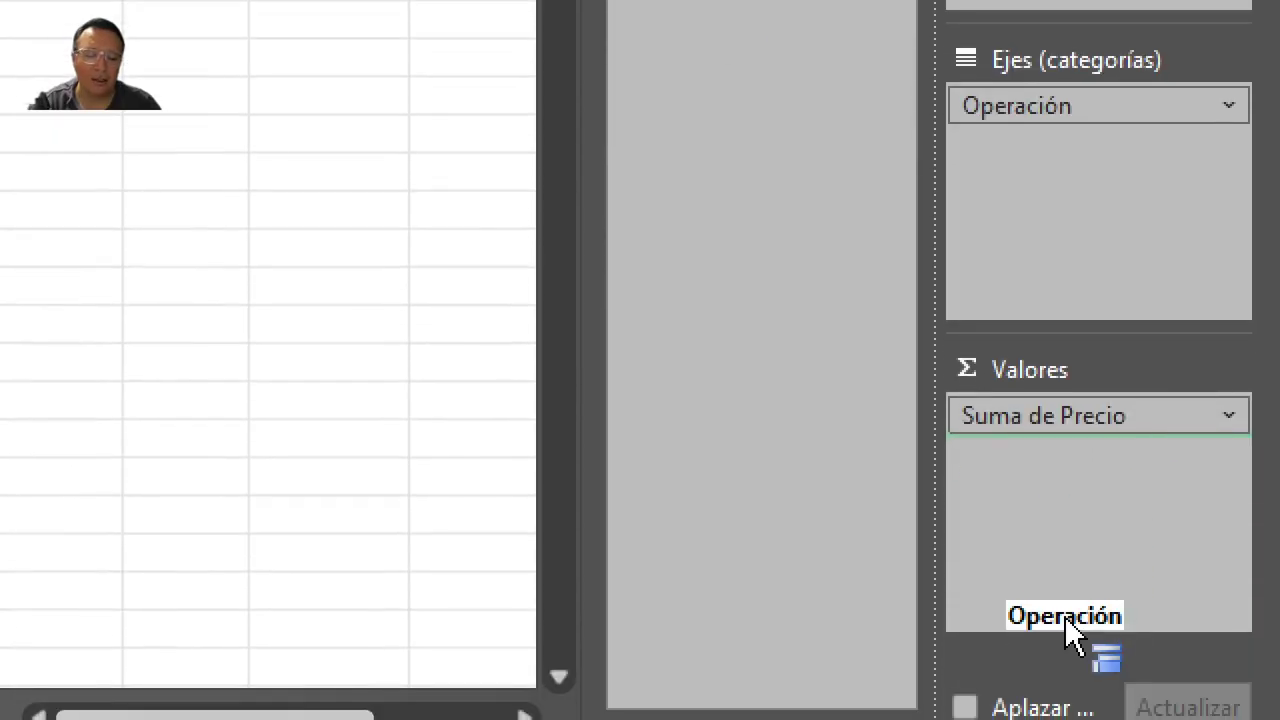
left_click_drag(1065, 616, 1062, 476)
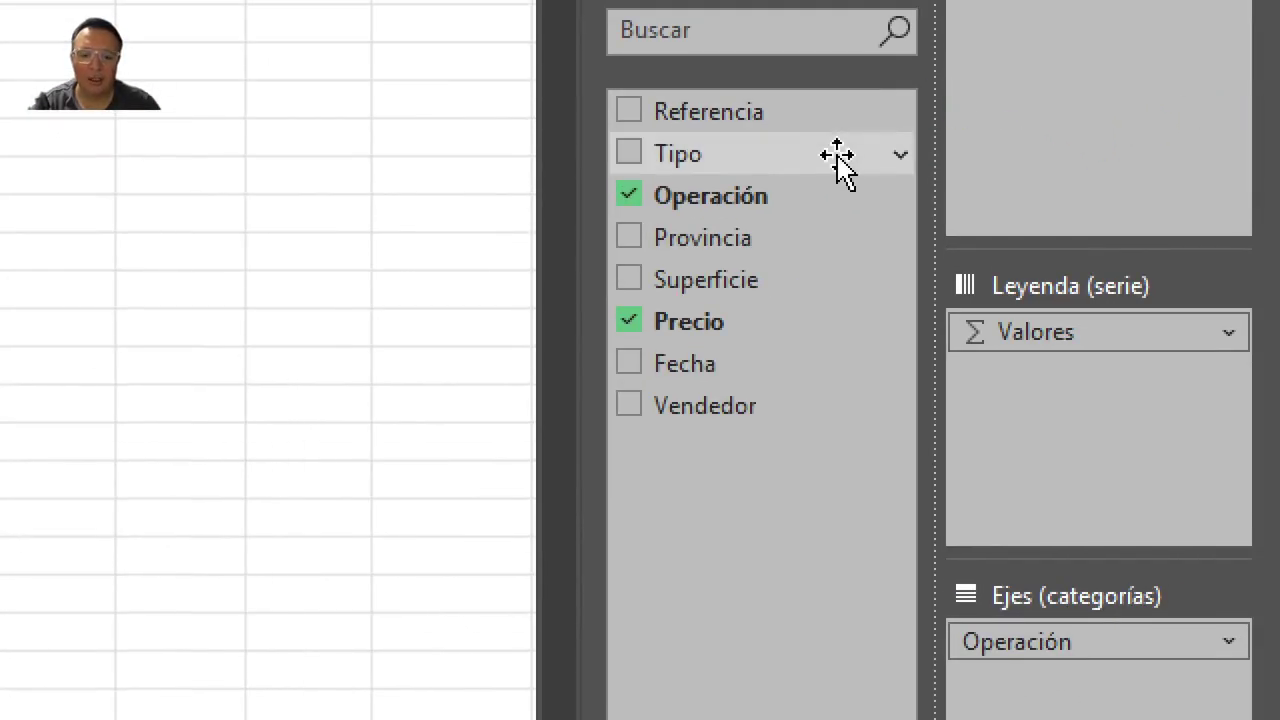
left_click_drag(763, 406, 674, 330)
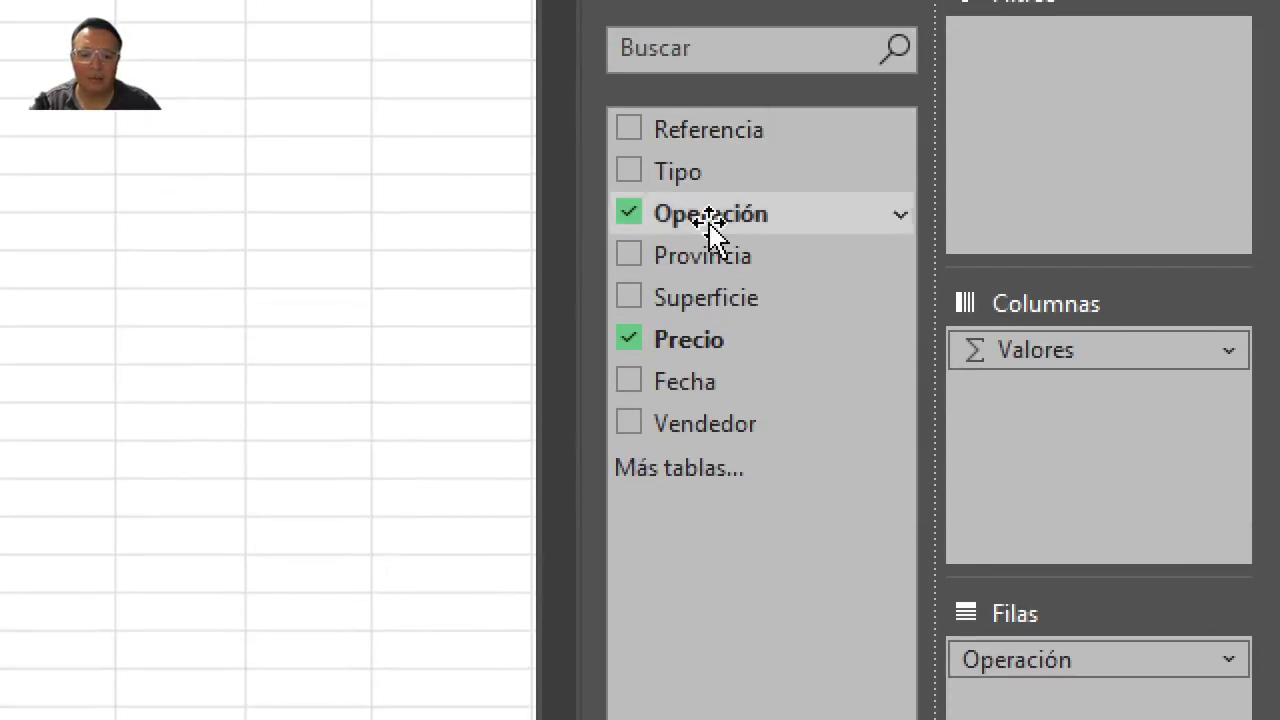
left_click_drag(731, 396, 1117, 715)
left_click_drag(1111, 632, 1075, 425)
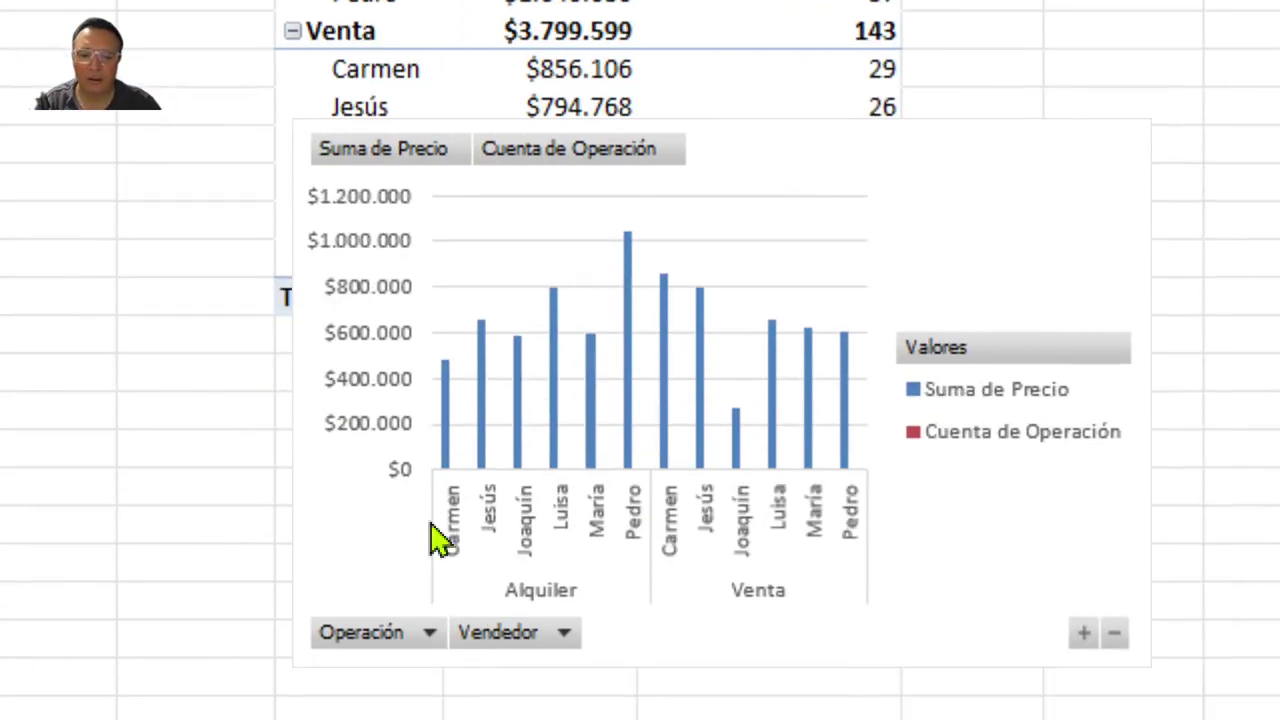
Move the pivot chart down off the expanded pivot table and add Provincia to the table's columns
left_click(334, 200)
left_click_drag(897, 143, 851, 356)
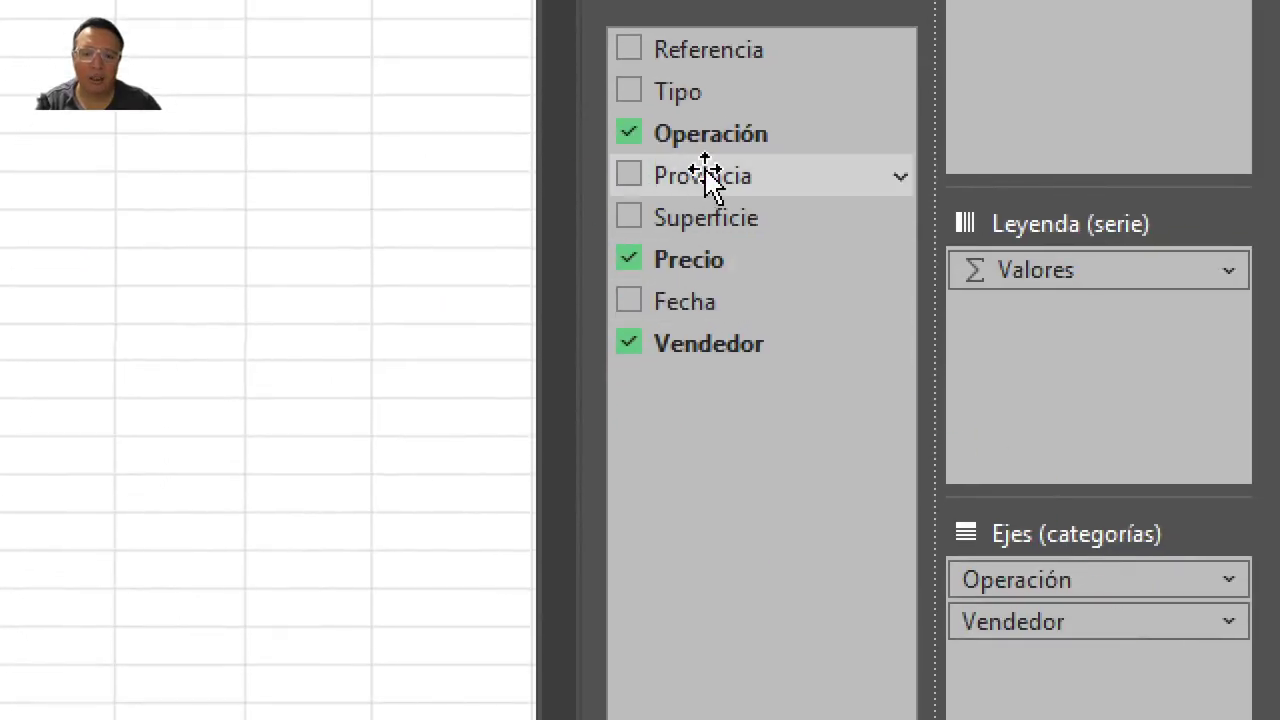
left_click_drag(720, 180, 600, 386)
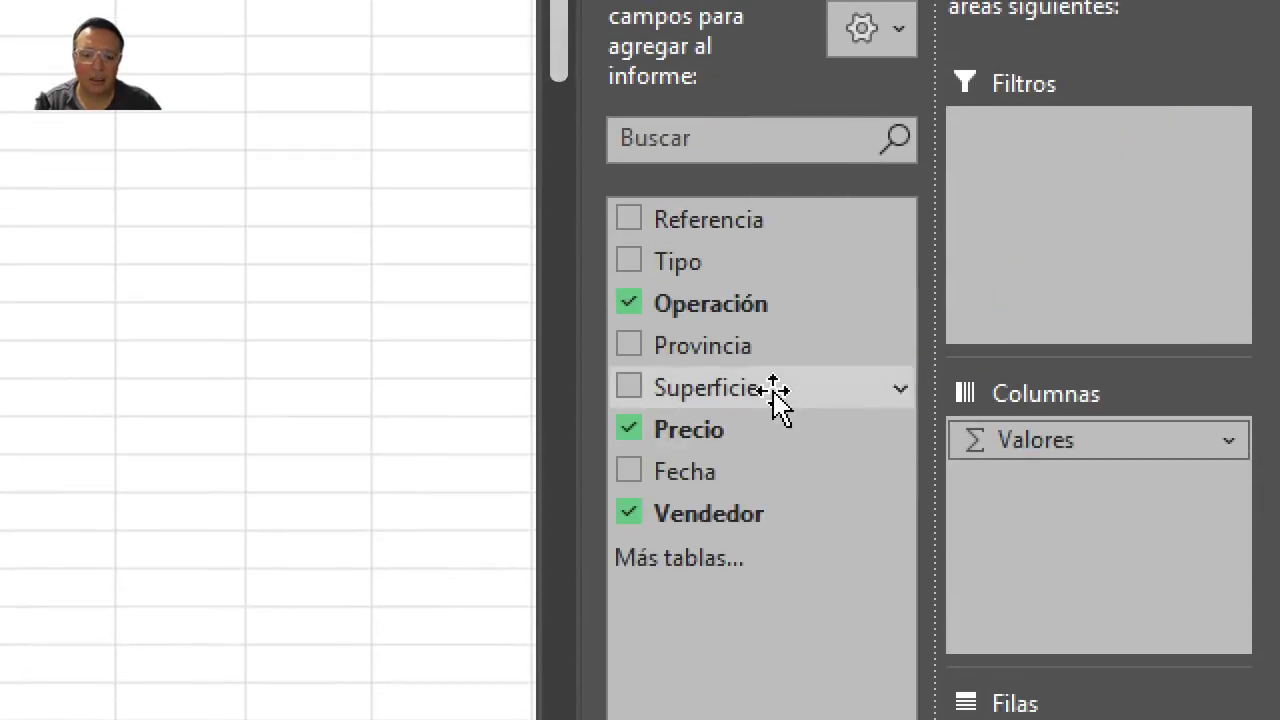
left_click_drag(760, 357, 1091, 562)
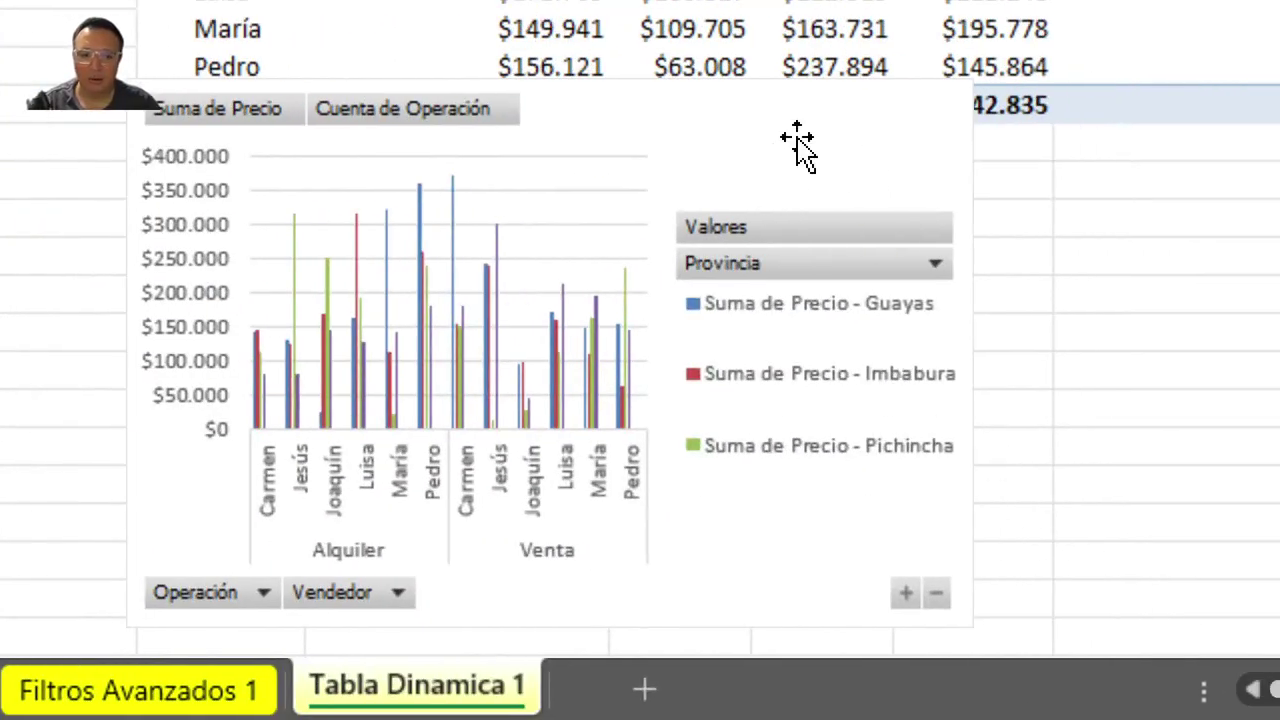
Move the pivot chart below the table's total row and widen it to give the bars and Provincia legend more room
left_click_drag(794, 143, 803, 214)
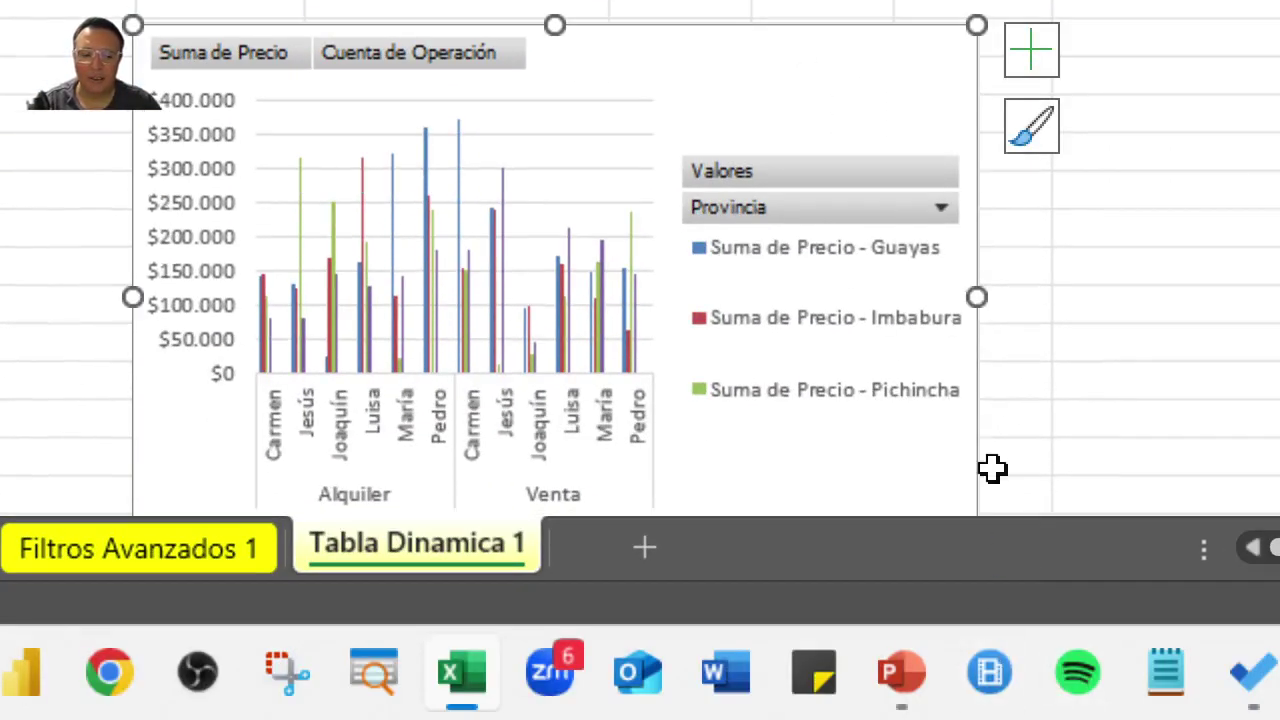
left_click_drag(977, 439, 1197, 449)
left_click_drag(1121, 306, 1118, 306)
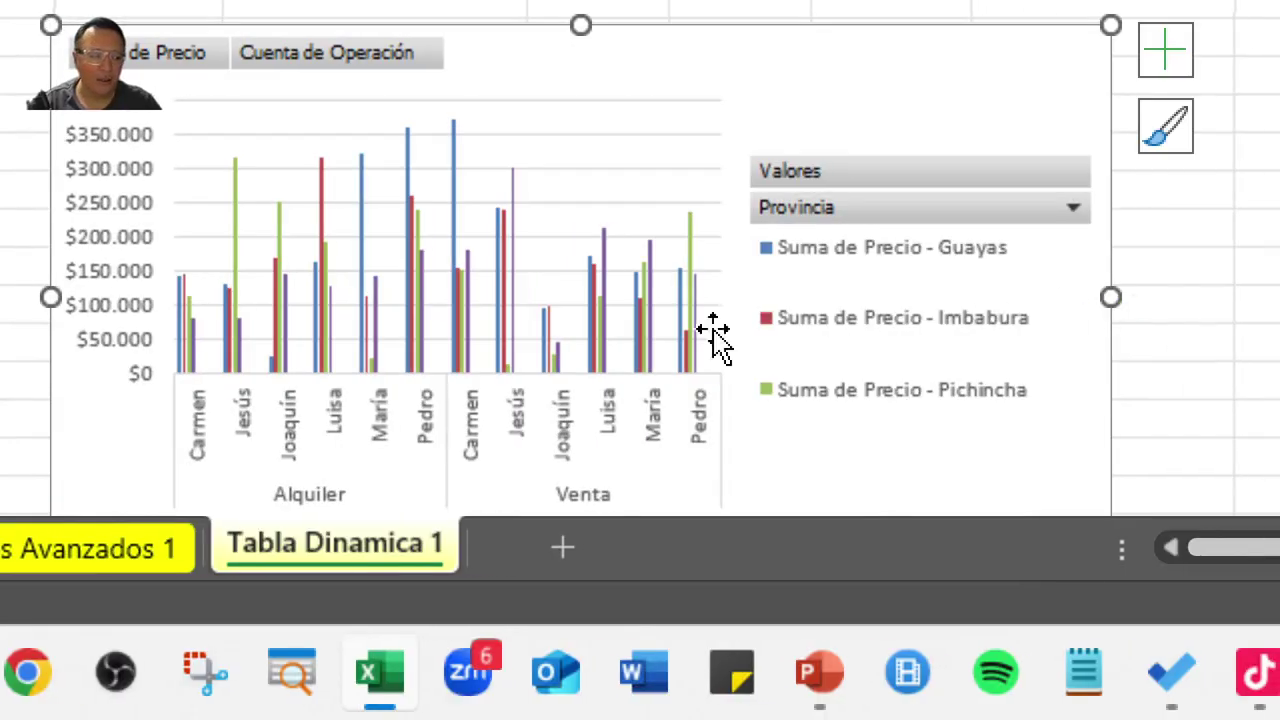